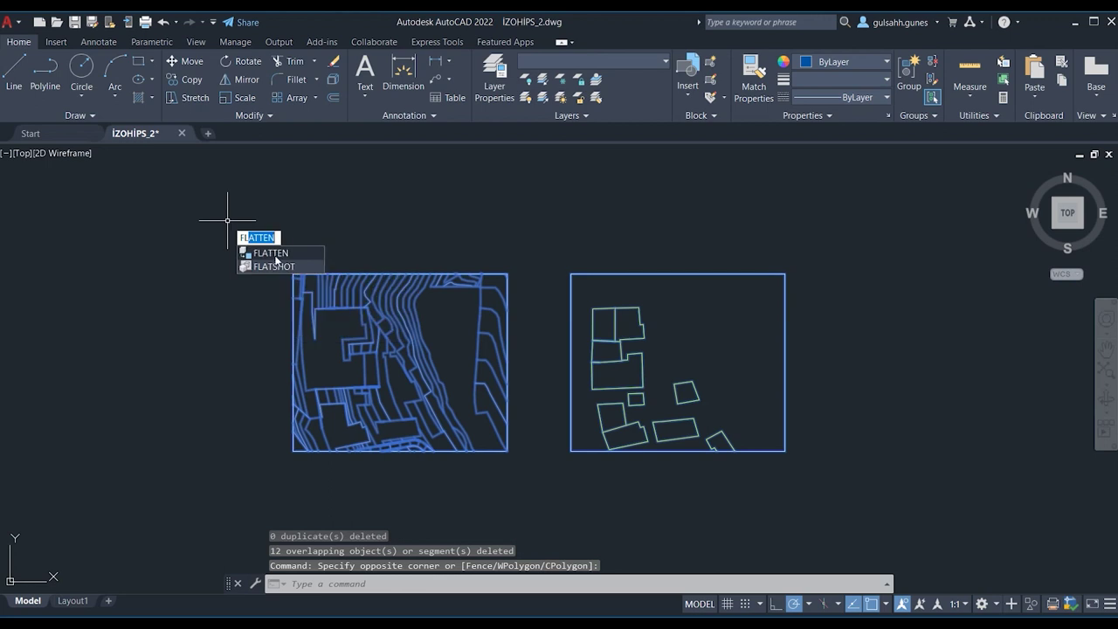
# - Flatten the selected contour and building linework to 2D without removing hidden lines, and save the drawing
pyautogui.click(274, 253)
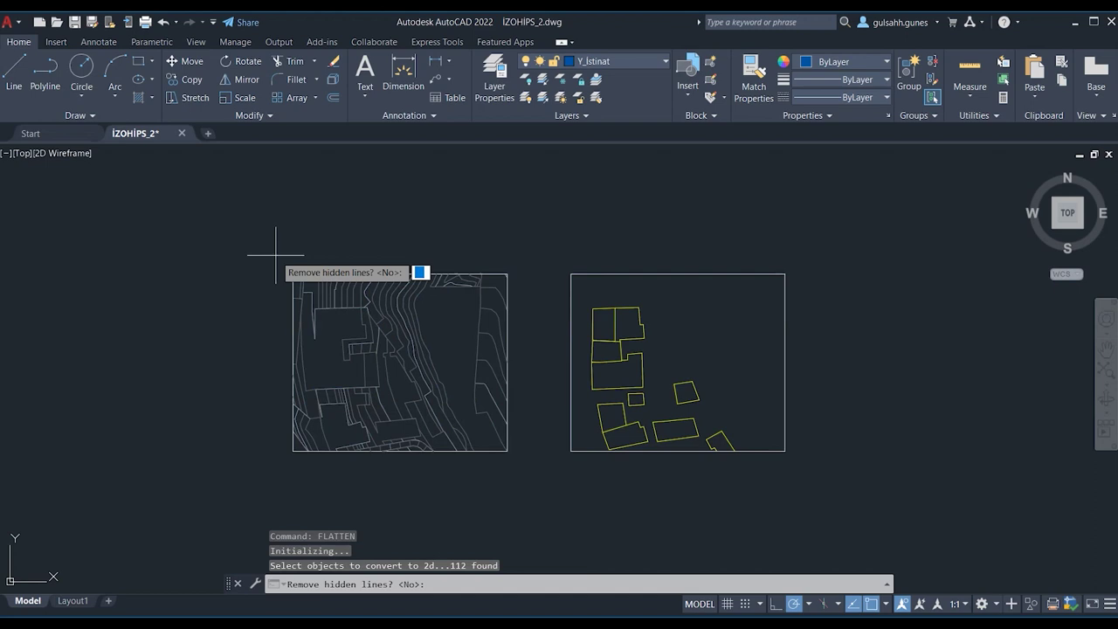
pyautogui.press('Return')
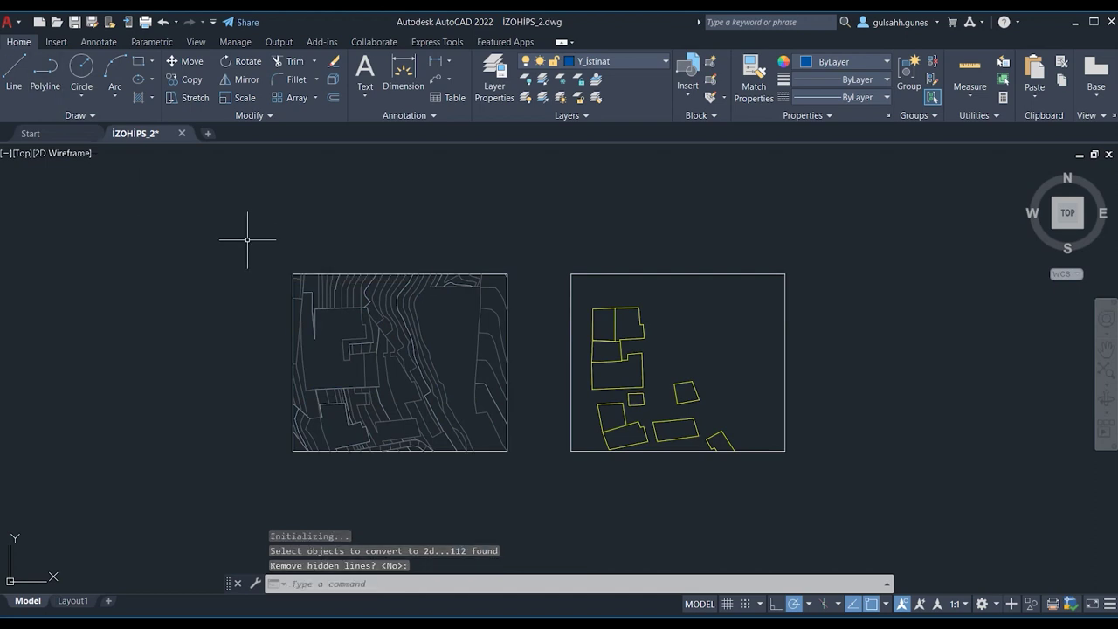
pyautogui.hotkey('ctrl', 's')
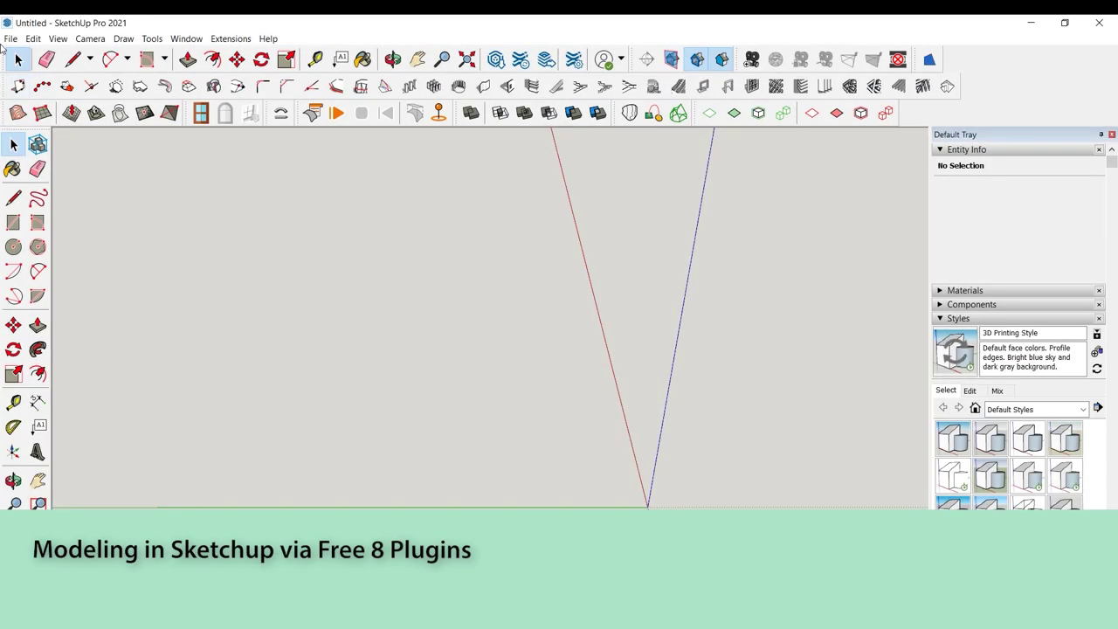
# - Switch to SketchUp and import the IZOHIPS_2.dwg drawing into the empty model
pyautogui.click(10, 38)
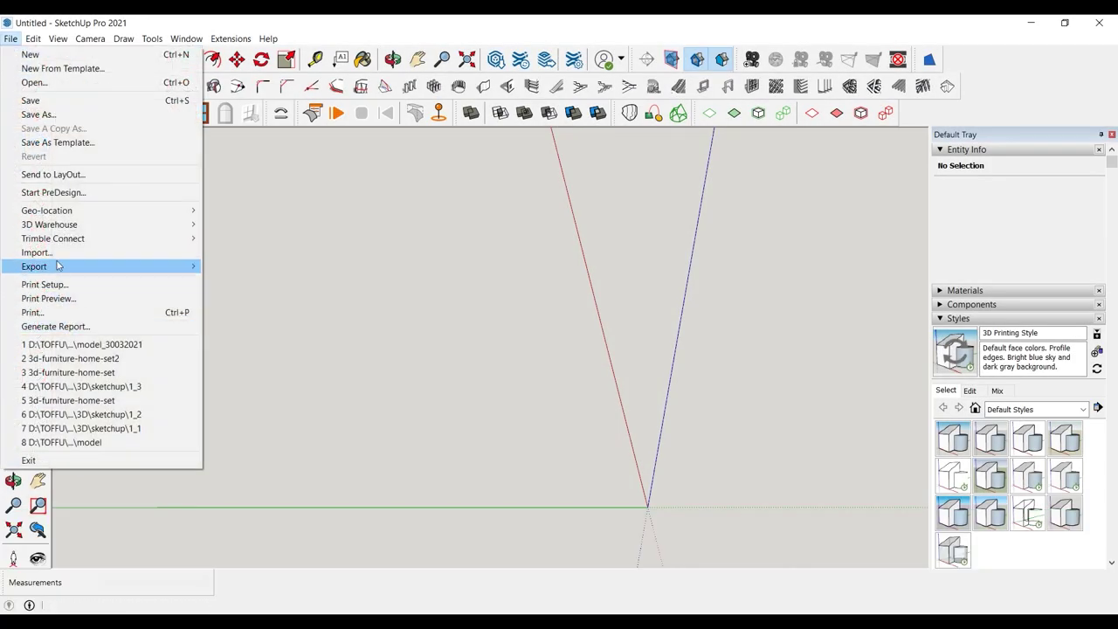
pyautogui.click(52, 267)
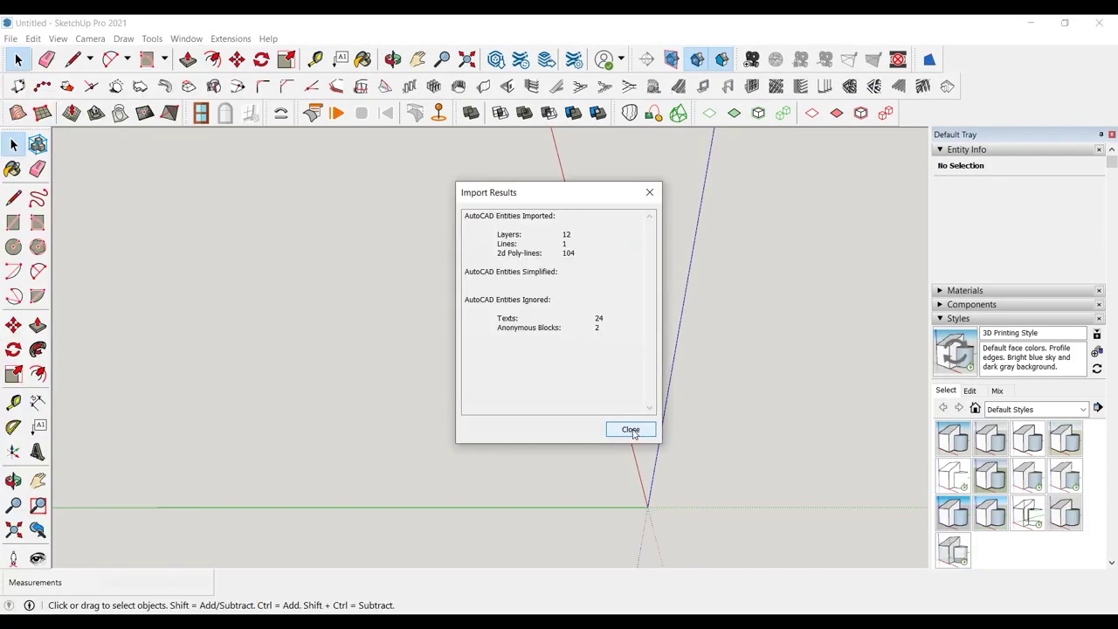
pyautogui.click(630, 430)
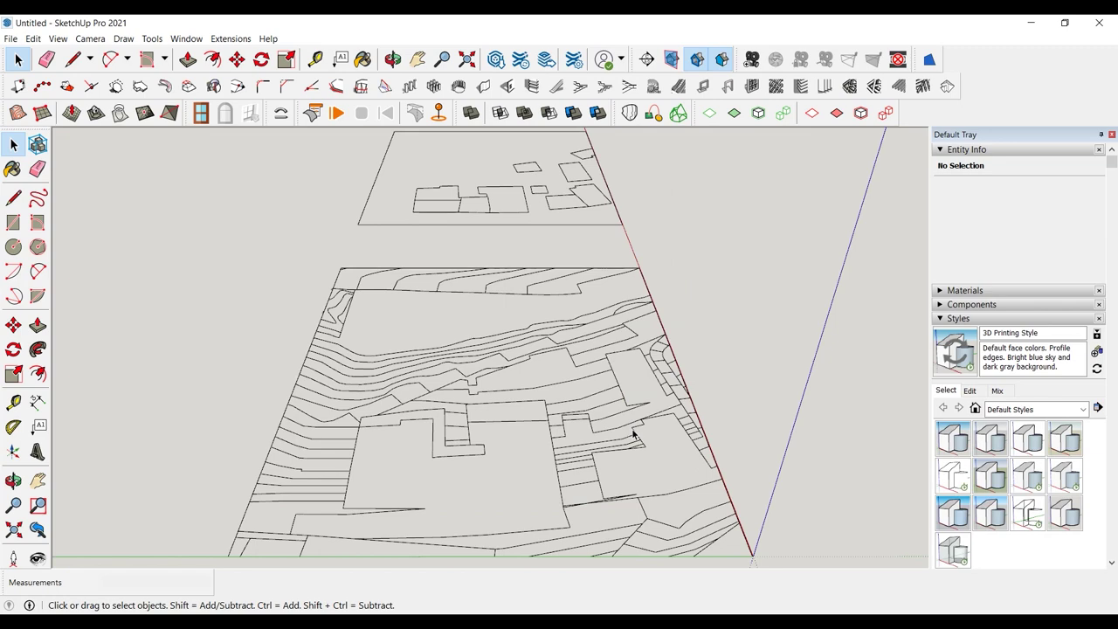
# - Scale the imported drawing component uniformly by a factor of 100 from its corner
pyautogui.click(628, 407)
pyautogui.scroll(-8, 453, 511)
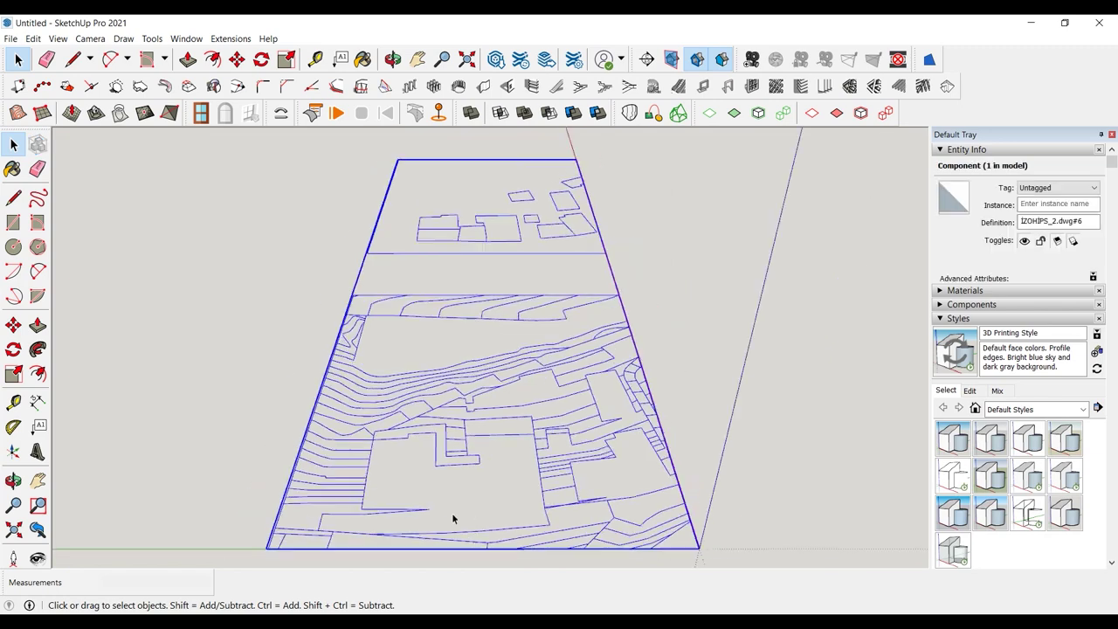
pyautogui.click(13, 373)
pyautogui.moveTo(451, 387); pyautogui.dragTo(328, 255)
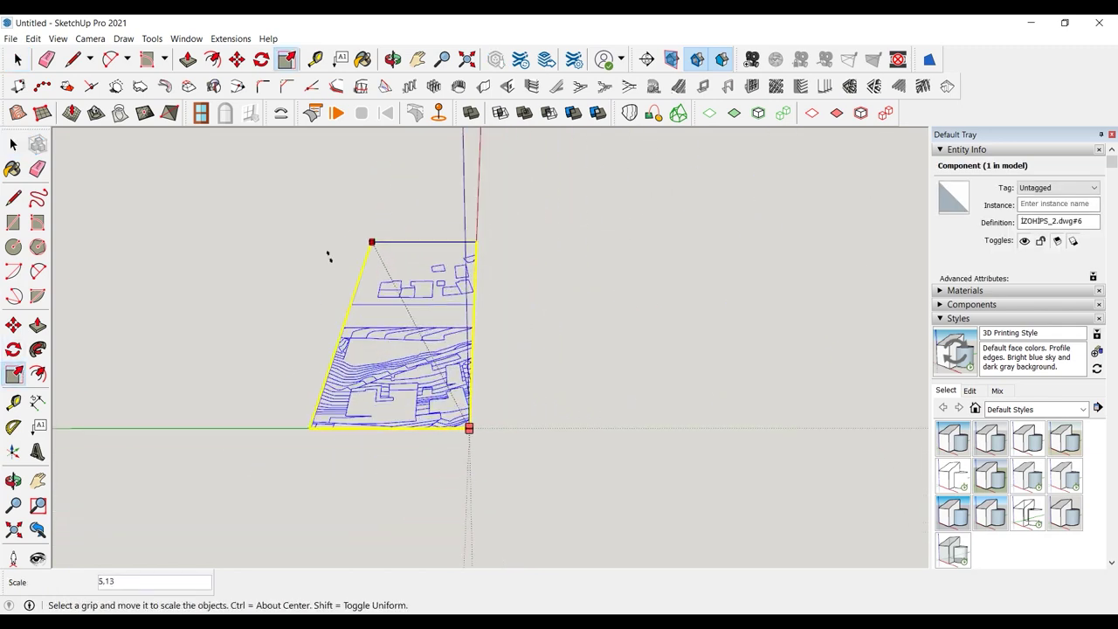
pyautogui.write('100')
pyautogui.press('Return')
pyautogui.scroll(-8, 572, 512)
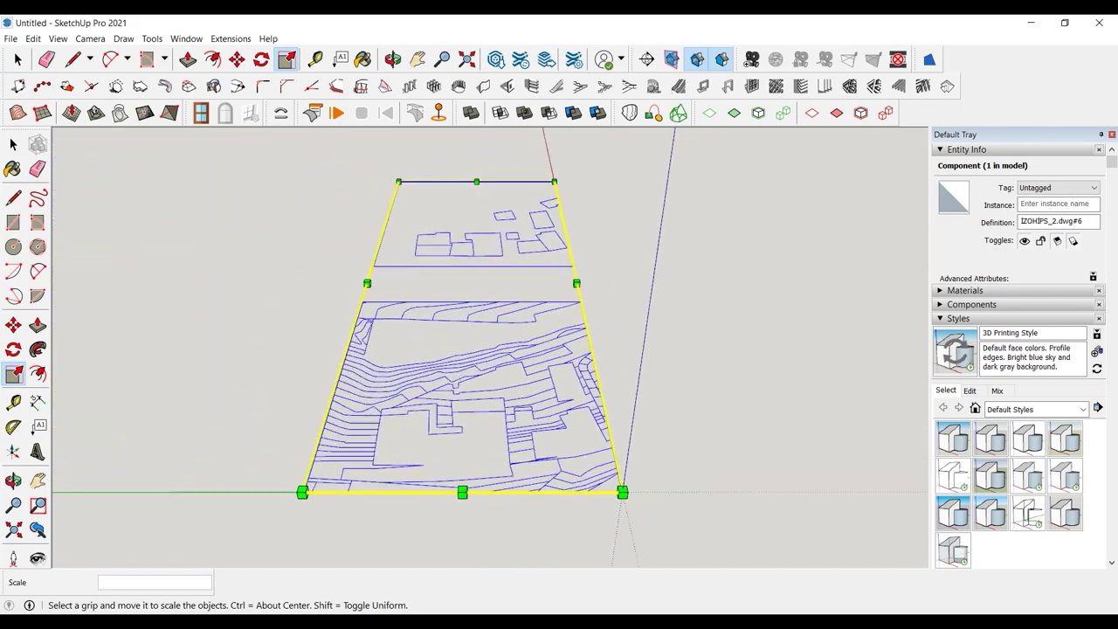
# - Open the scaled drawing component for editing around the contour plot
pyautogui.moveTo(611, 420); pyautogui.dragTo(107, 461, button='middle')
pyautogui.keyDown('shift'); pyautogui.moveTo(382, 327); pyautogui.dragTo(461, 413, button='middle'); pyautogui.keyUp('shift')
pyautogui.scroll(3, 389, 384)
pyautogui.click(647, 354)
pyautogui.moveTo(647, 354); pyautogui.dragTo(629, 368, button='middle')
pyautogui.doubleClick(569, 358)
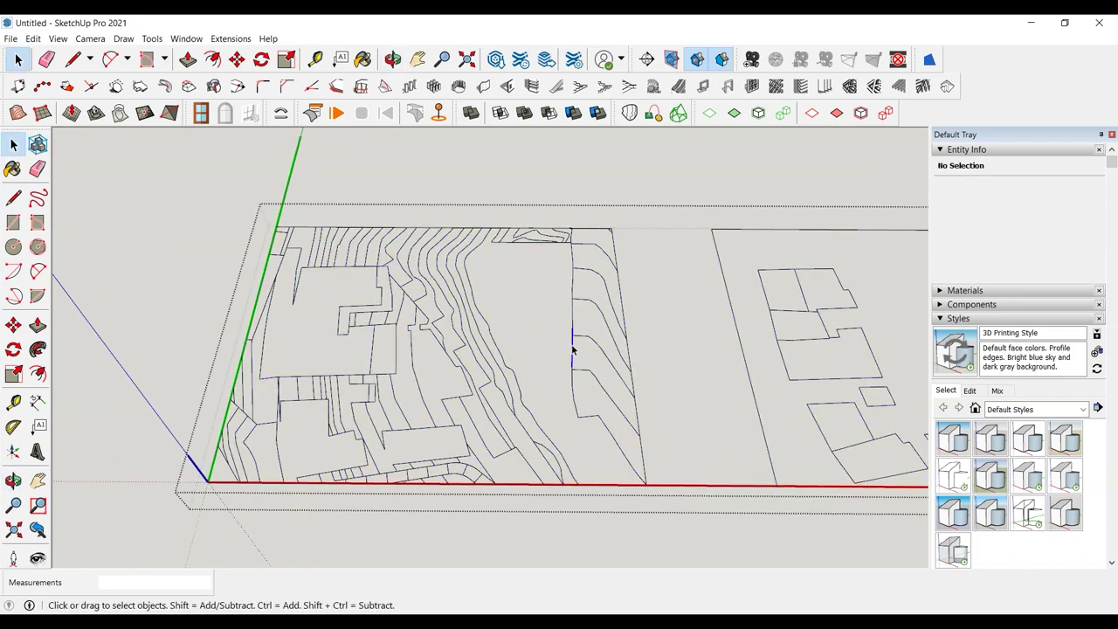
pyautogui.click(573, 350)
pyautogui.click(176, 208)
pyautogui.scroll(2, 593, 256)
pyautogui.doubleClick(594, 256)
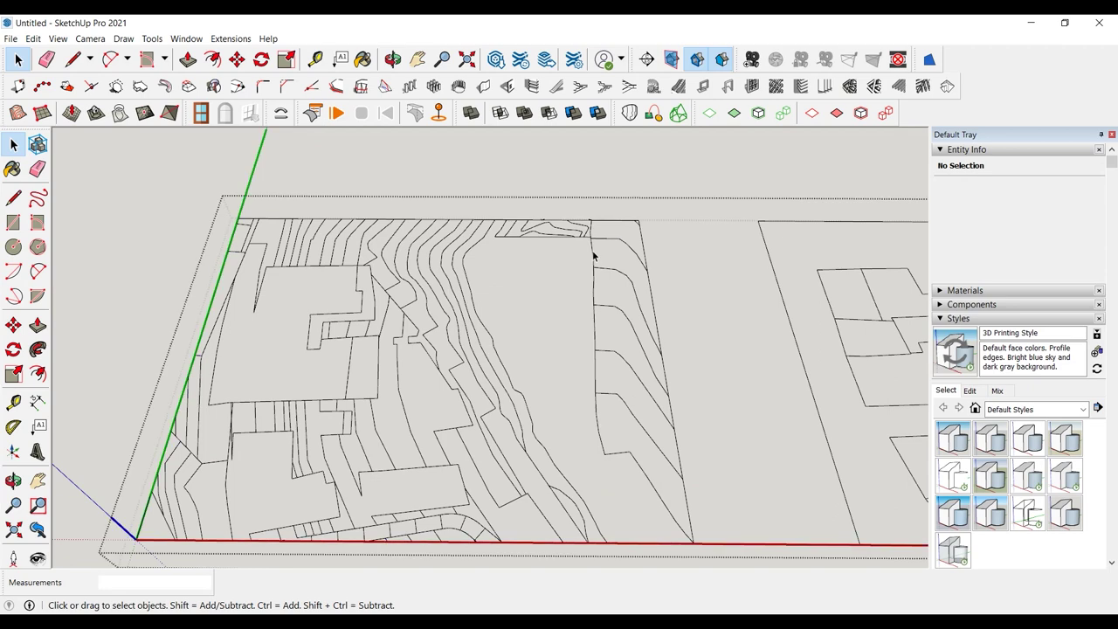
# - Trace the contour plot's far boundary with the Line tool, from its outer corner to the corner on the green axis
pyautogui.click(594, 256)
pyautogui.click(13, 199)
pyautogui.scroll(3, 644, 214)
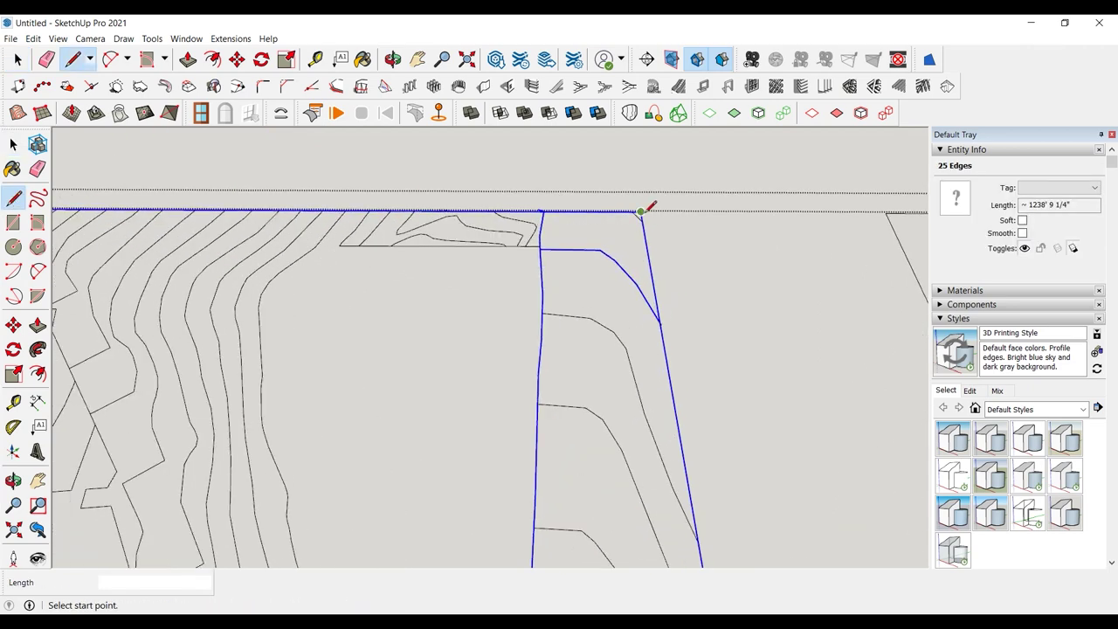
pyautogui.scroll(-3, 696, 183)
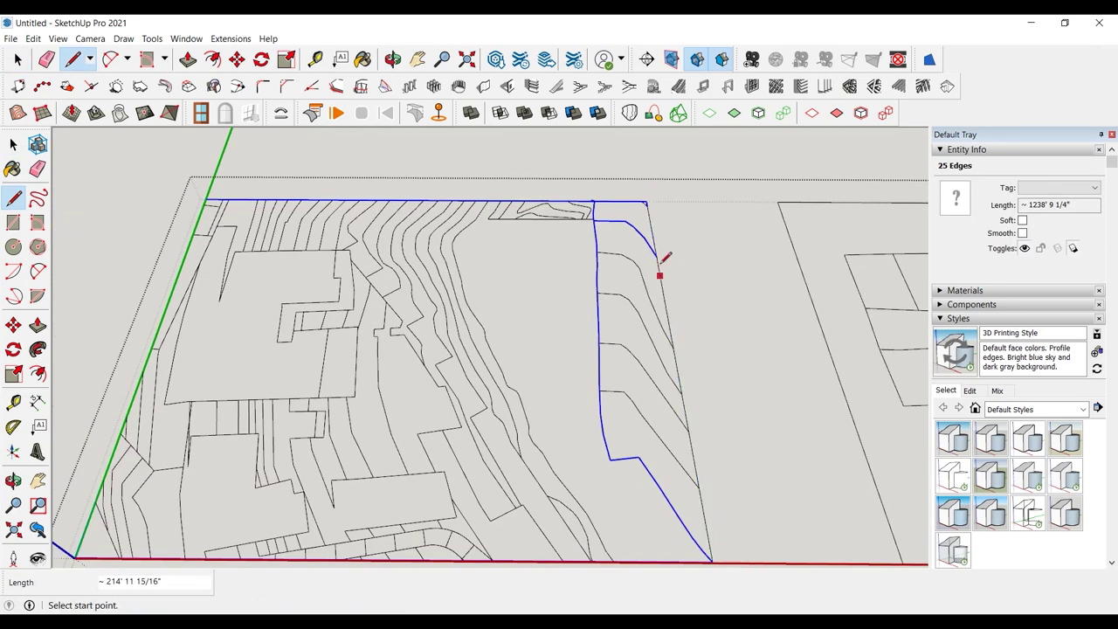
pyautogui.scroll(2, 655, 196)
pyautogui.click(644, 206)
pyautogui.scroll(-3, 678, 203)
pyautogui.scroll(3, 242, 242)
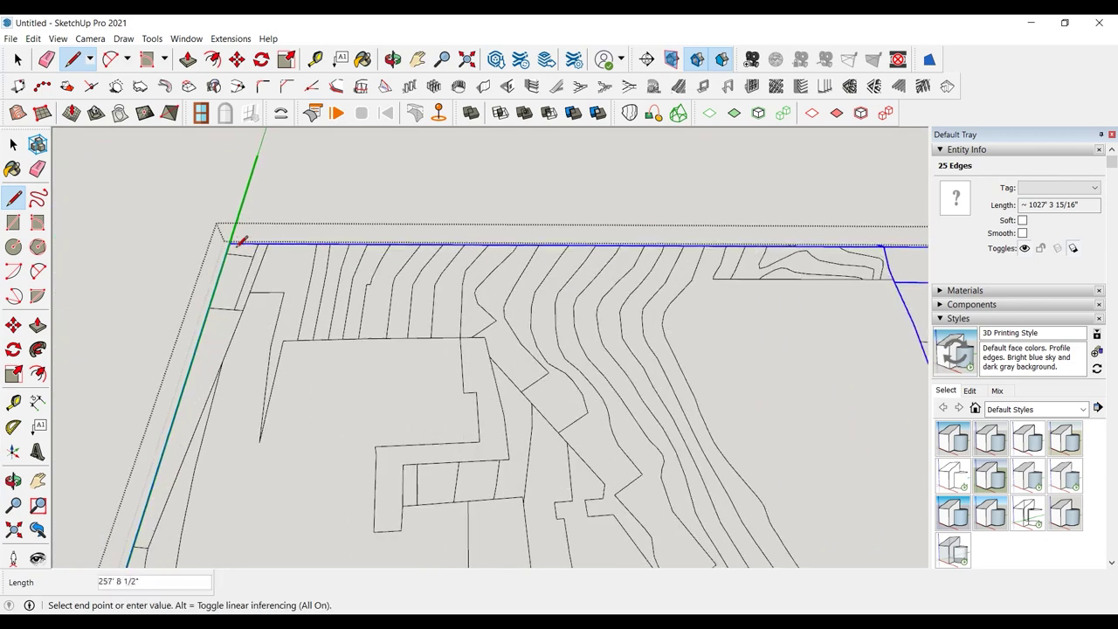
pyautogui.click(229, 242)
pyautogui.click(230, 242)
# - Trace the plot's boundary along the green axis to the origin and along the red axis to the outer corner
pyautogui.scroll(-4, 399, 244)
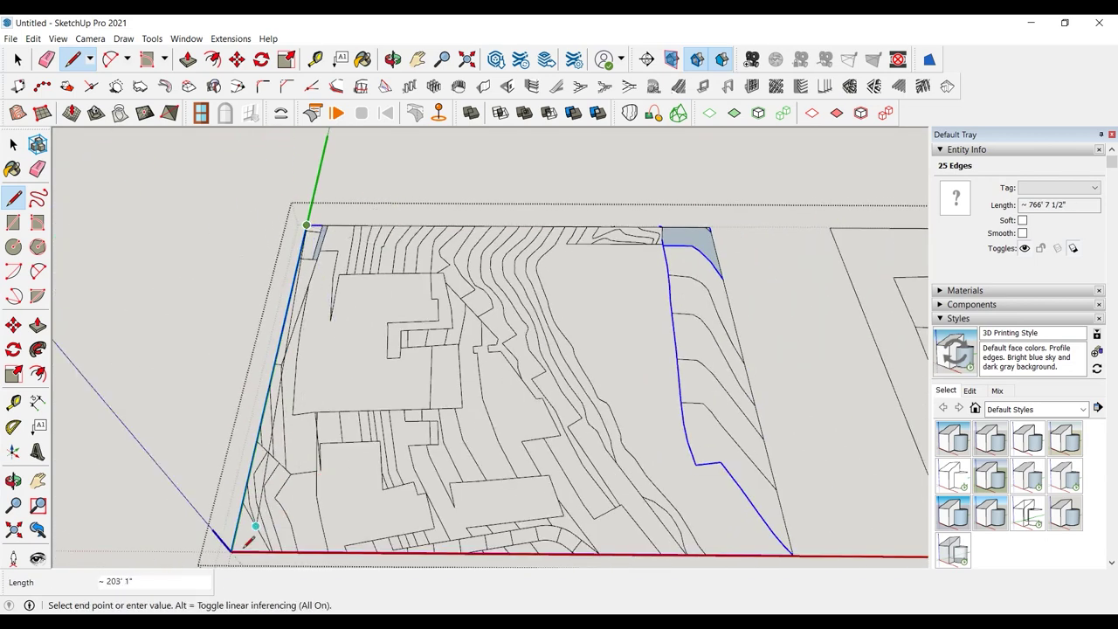
pyautogui.scroll(3, 237, 545)
pyautogui.click(234, 548)
pyautogui.click(232, 552)
pyautogui.scroll(5, 802, 553)
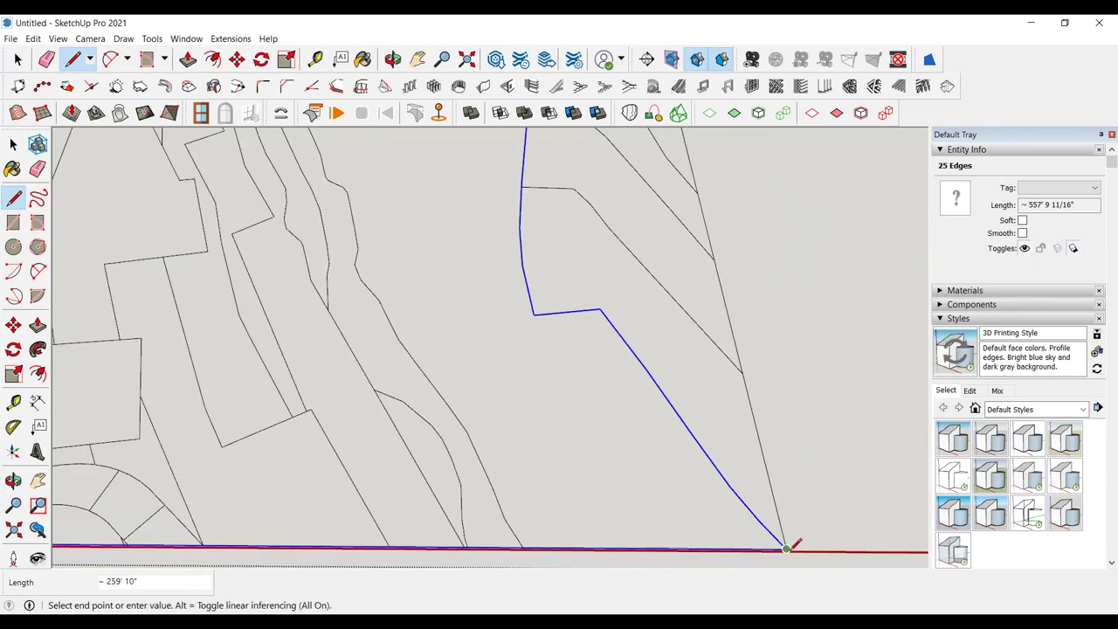
pyautogui.click(785, 548)
pyautogui.click(785, 548)
pyautogui.scroll(-3, 697, 542)
pyautogui.scroll(-3, 617, 546)
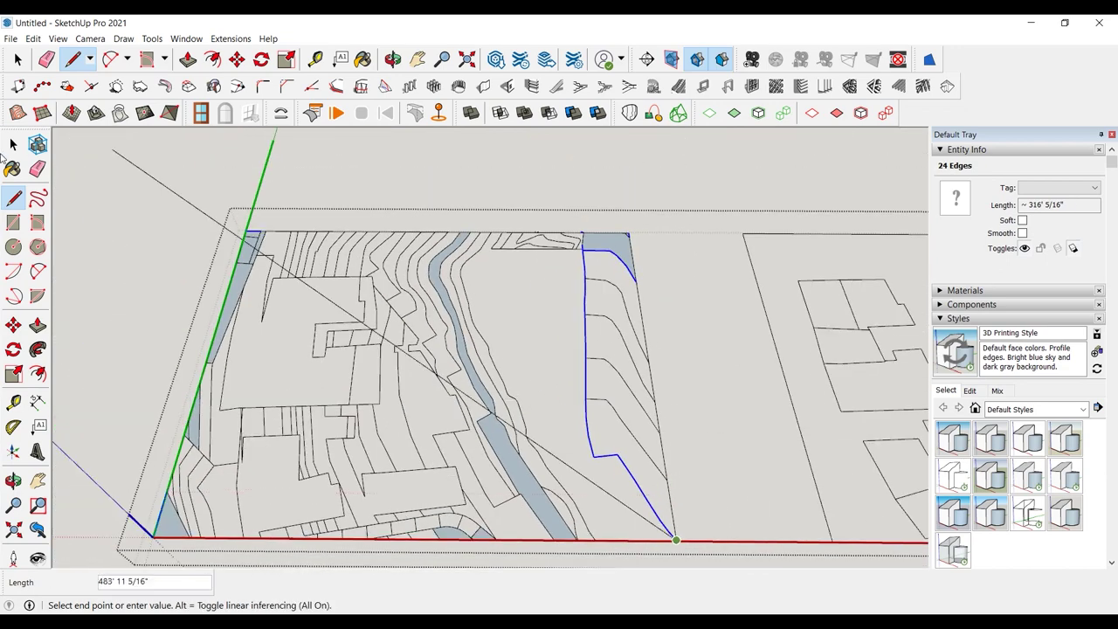
pyautogui.press('space')
# - Select all geometry of the contour plot and display the s4u-Make Face toolbar
pyautogui.click(225, 302)
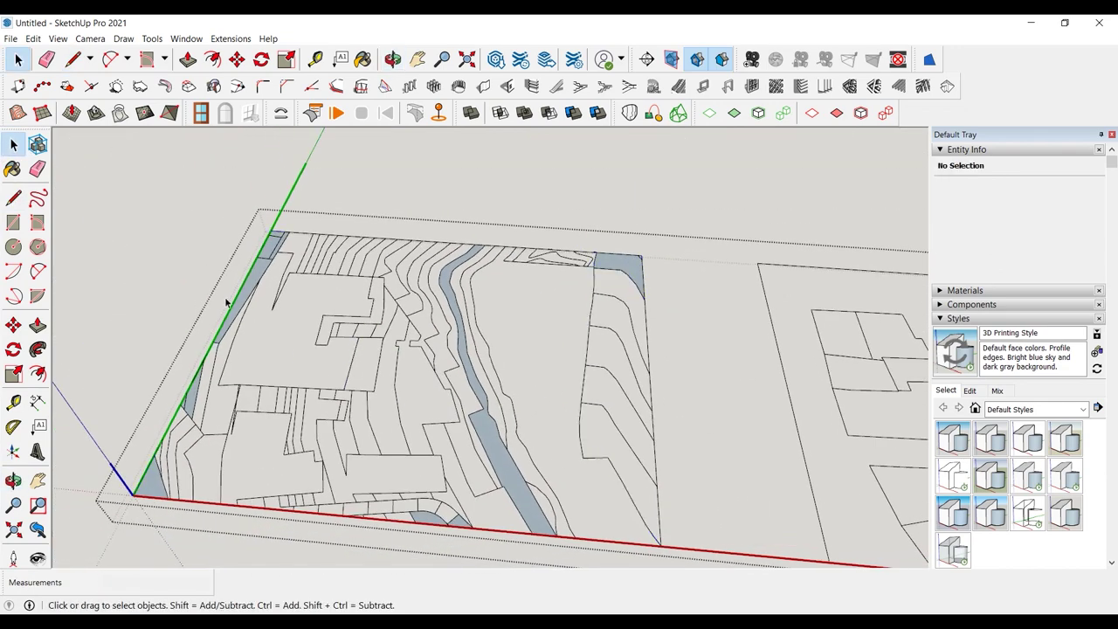
pyautogui.click(249, 294)
pyautogui.moveTo(249, 294); pyautogui.dragTo(453, 332, button='middle')
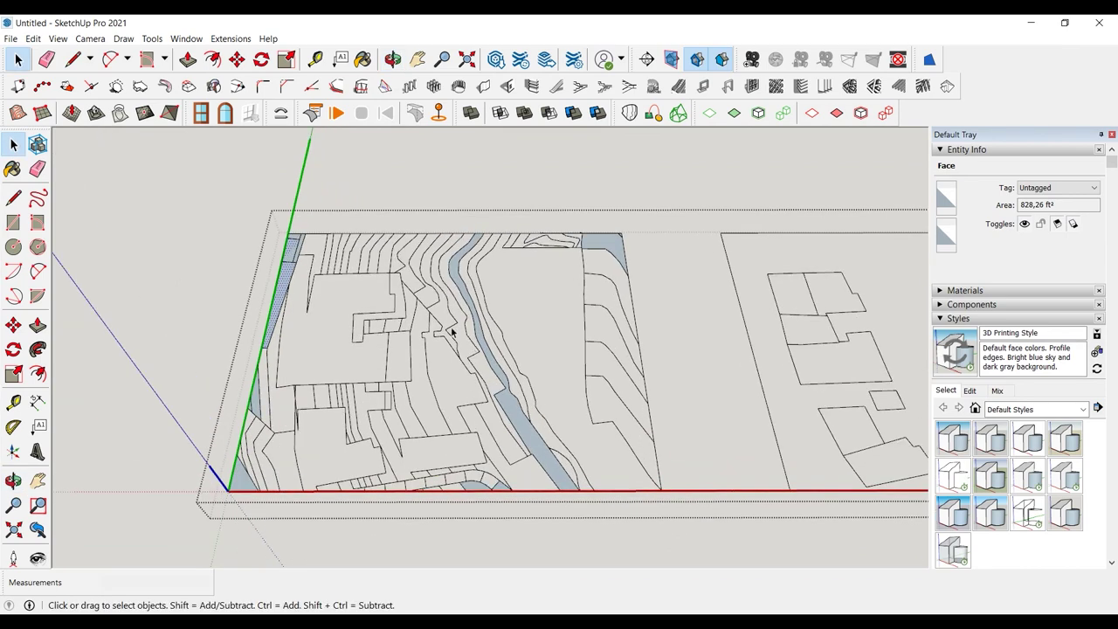
pyautogui.moveTo(151, 195); pyautogui.dragTo(683, 546)
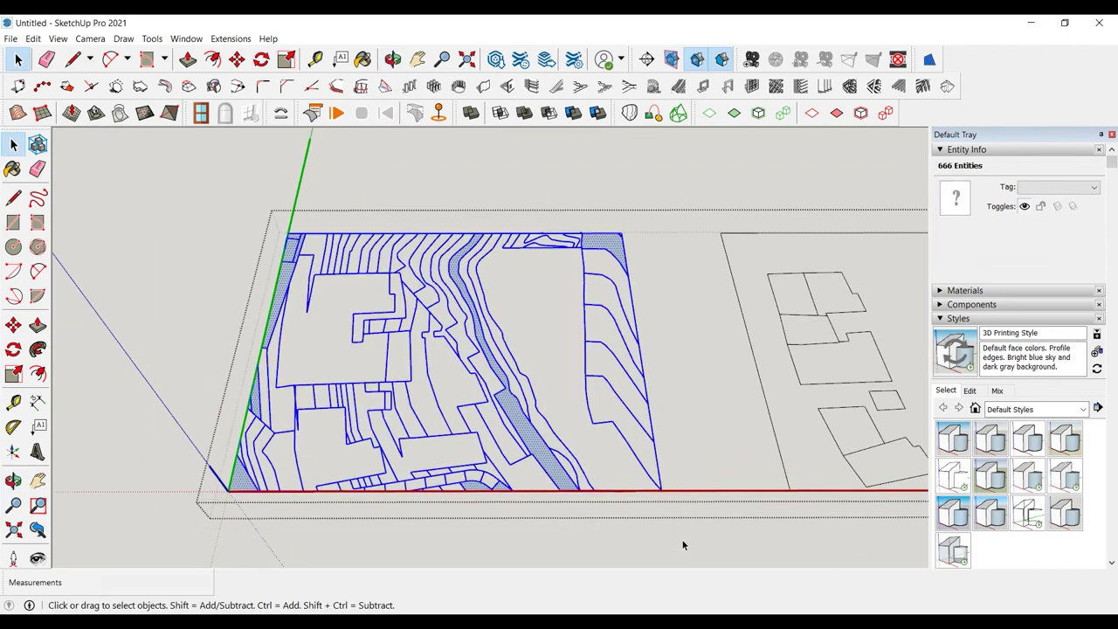
pyautogui.rightClick(1004, 91)
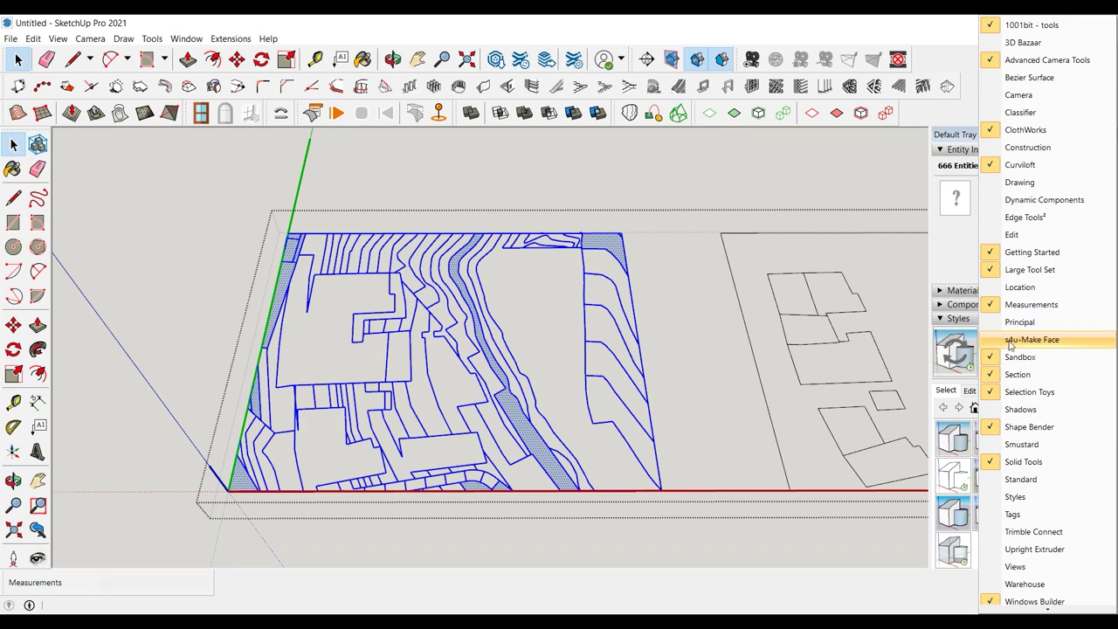
pyautogui.click(1009, 344)
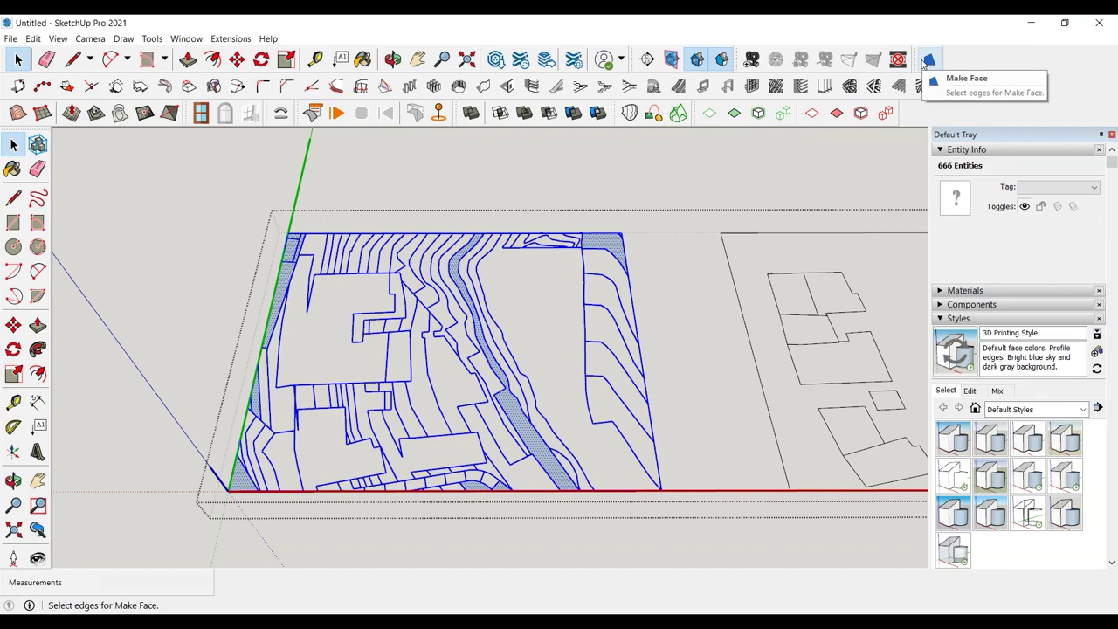
# - Search the Extension Warehouse for "make face" and review the s4u MakeFace extension's page
pyautogui.click(520, 59)
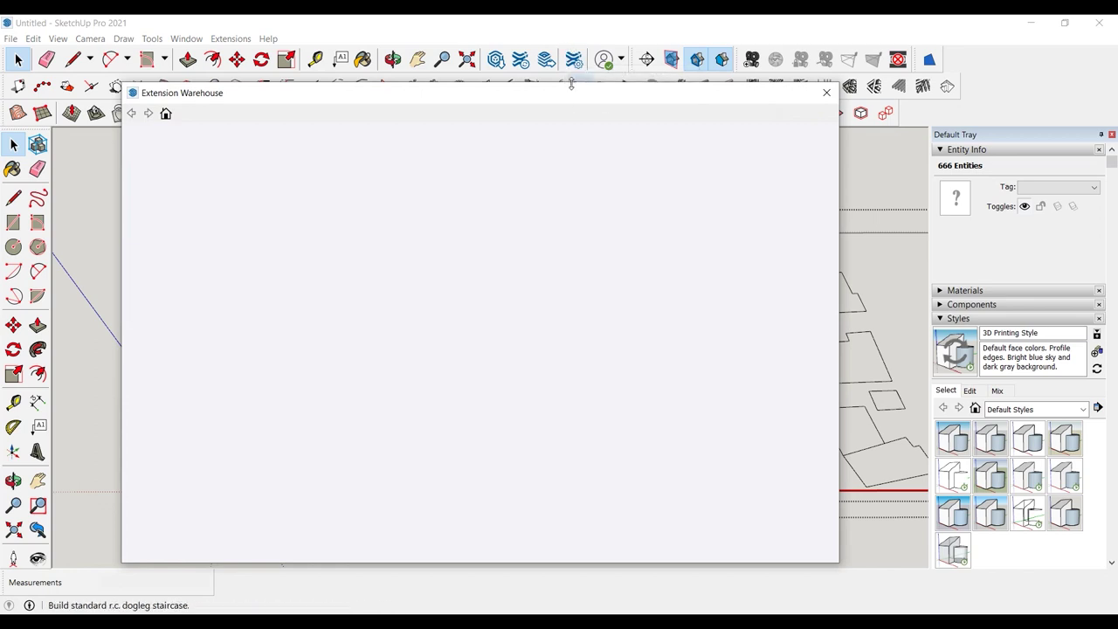
pyautogui.click(466, 149)
pyautogui.write('make face')
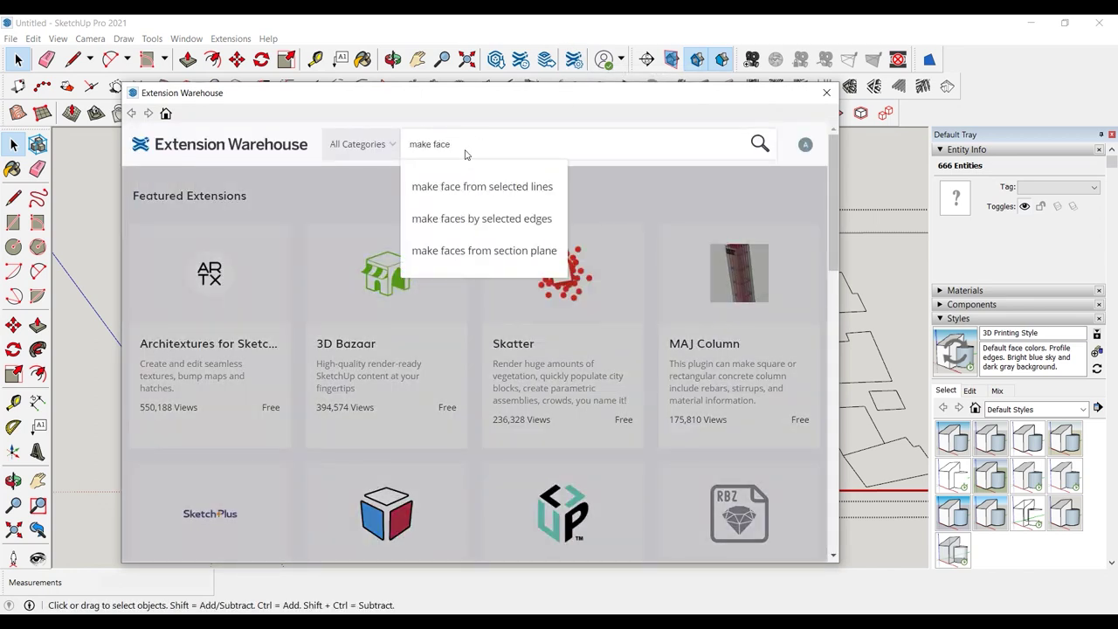
pyautogui.click(528, 184)
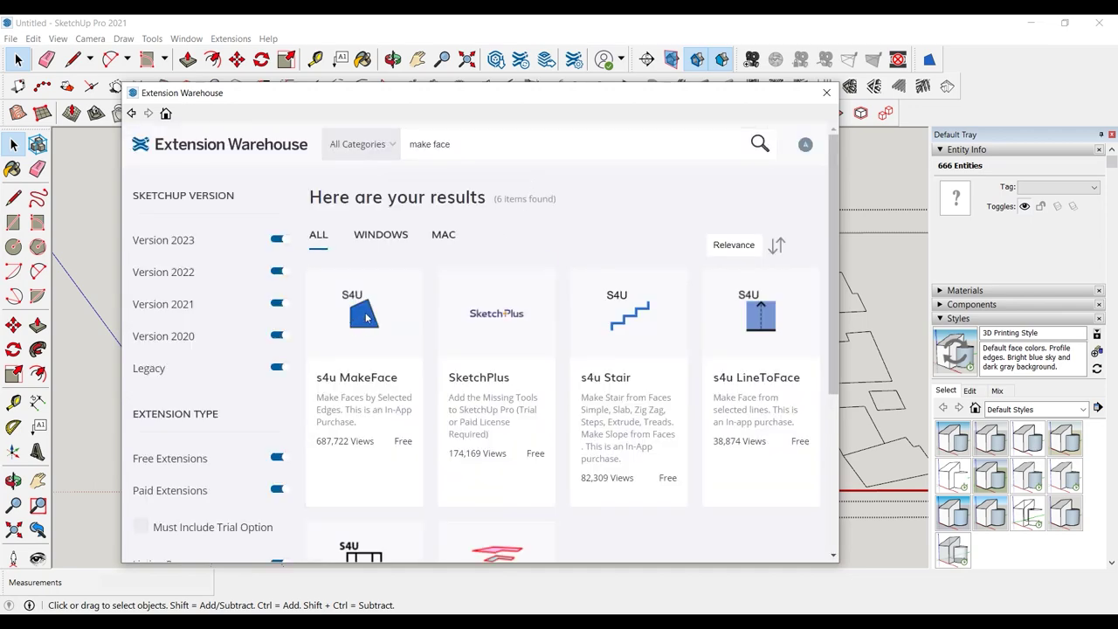
pyautogui.click(366, 318)
pyautogui.scroll(-5, 503, 345)
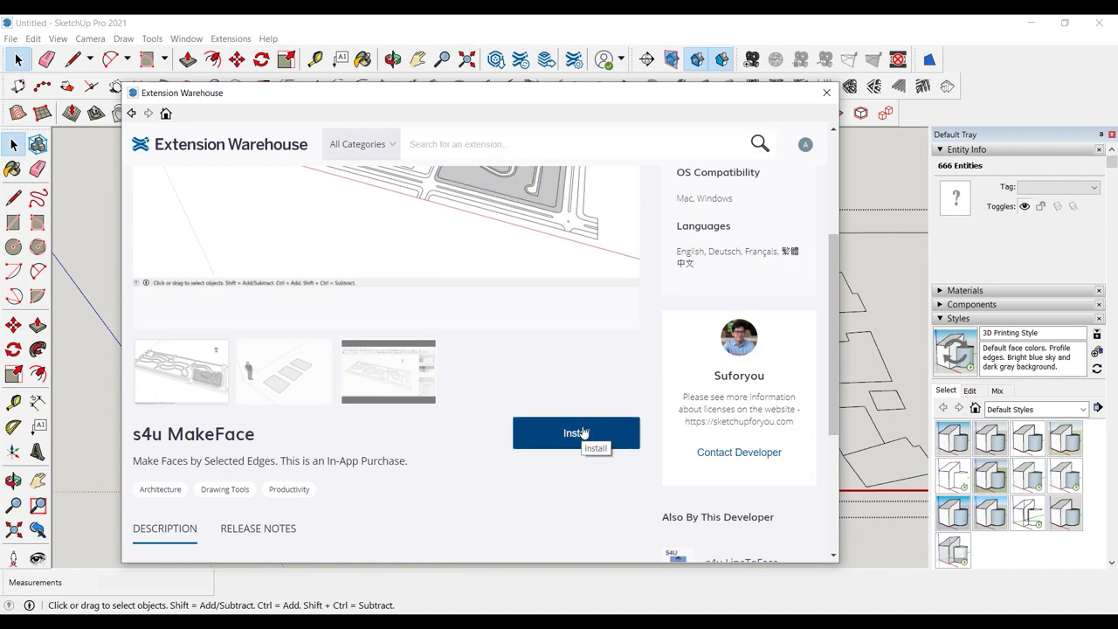
pyautogui.scroll(3, 569, 379)
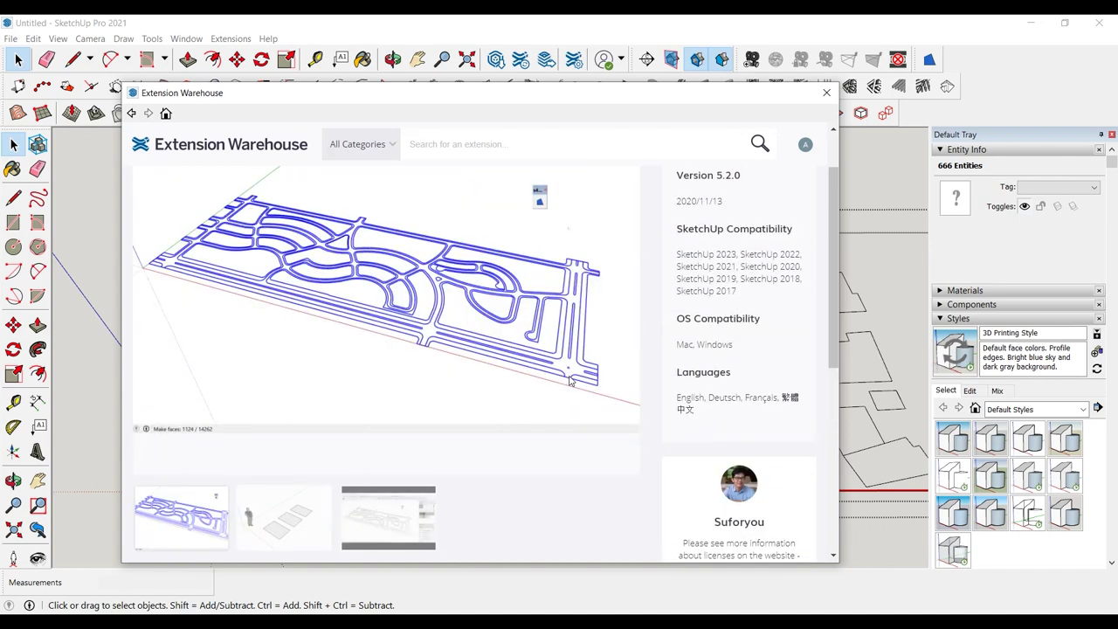
pyautogui.scroll(1, 568, 379)
pyautogui.click(825, 93)
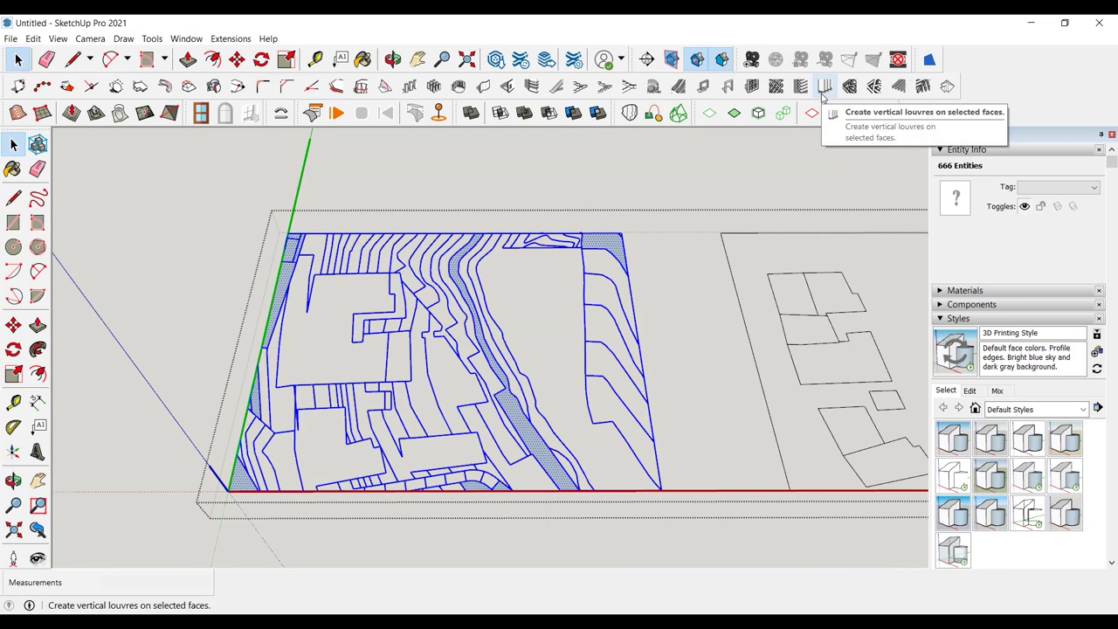
# - Generate faces from the contour plot's edges with Make Face, running it a second time on the whole plot
pyautogui.click(928, 61)
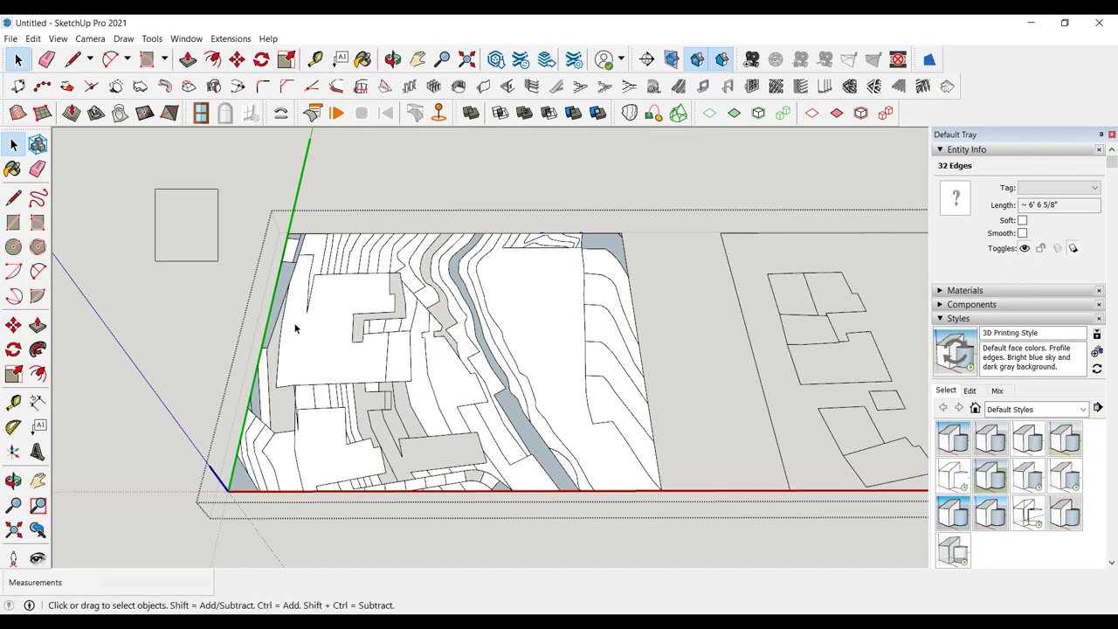
pyautogui.moveTo(153, 187); pyautogui.dragTo(696, 520)
pyautogui.click(930, 63)
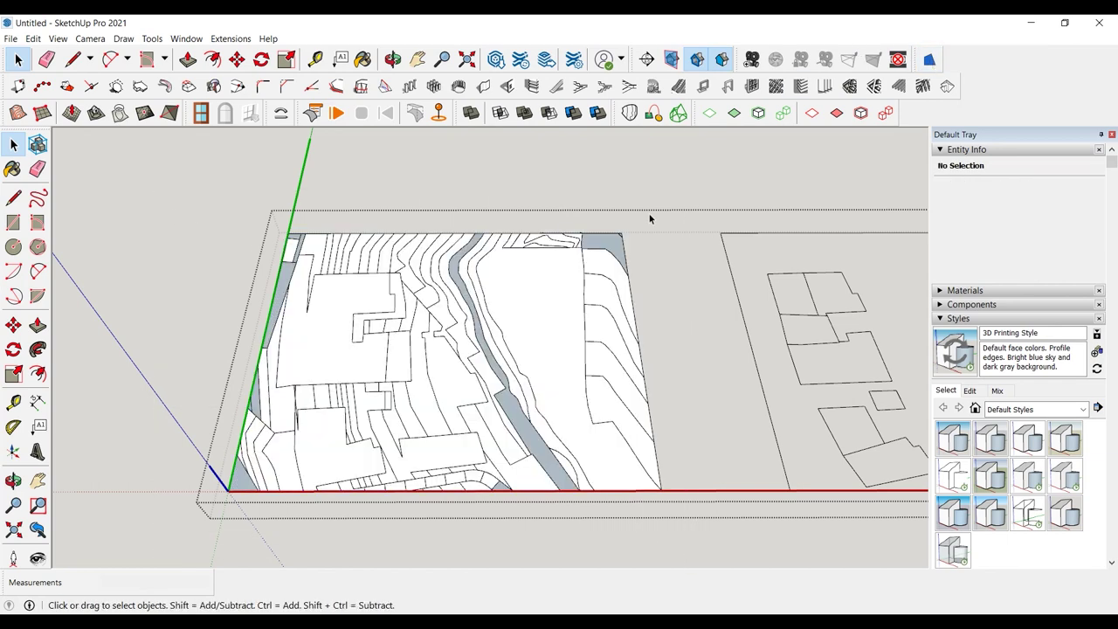
# - Select individual faces across the contour plot to check that the areas between contours are filled separately
pyautogui.click(557, 287)
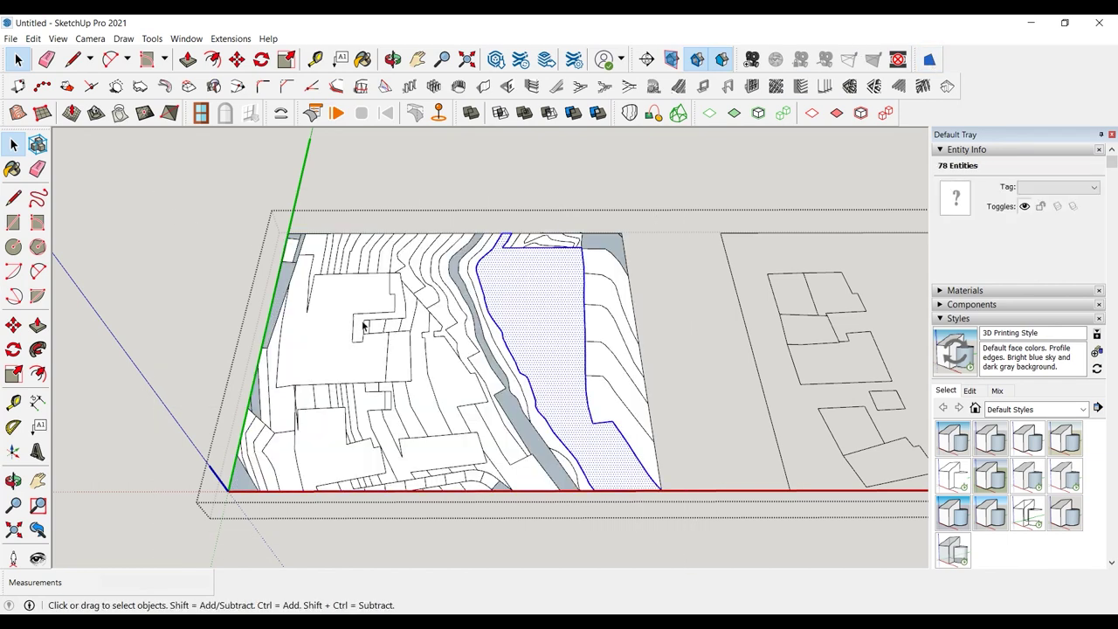
pyautogui.click(348, 345)
pyautogui.click(339, 426)
pyautogui.click(403, 350)
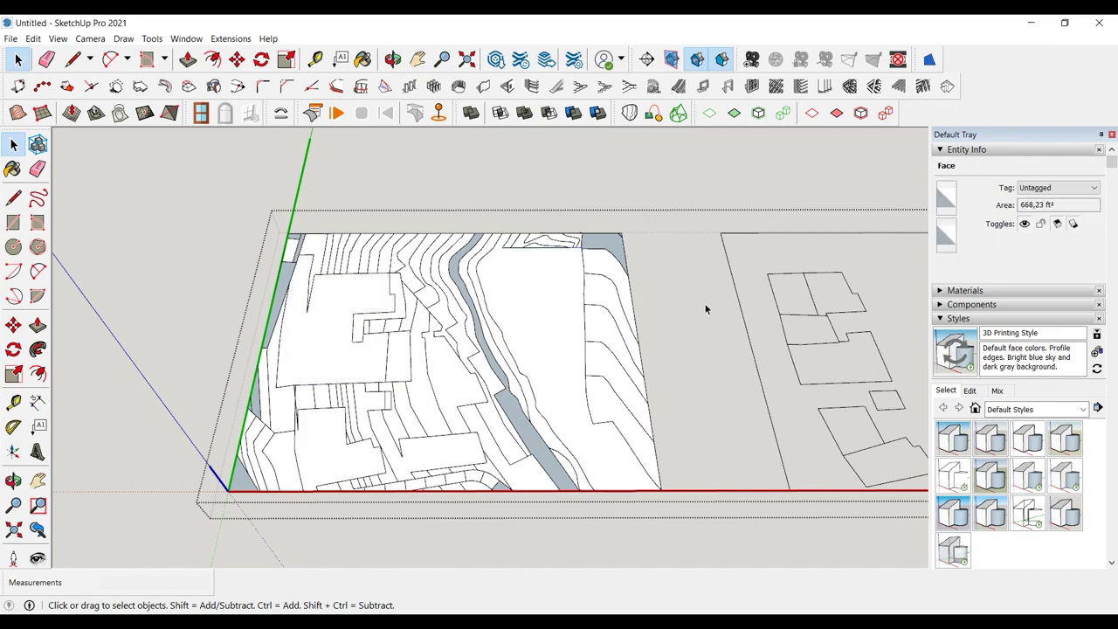
pyautogui.click(705, 309)
pyautogui.scroll(1, 349, 395)
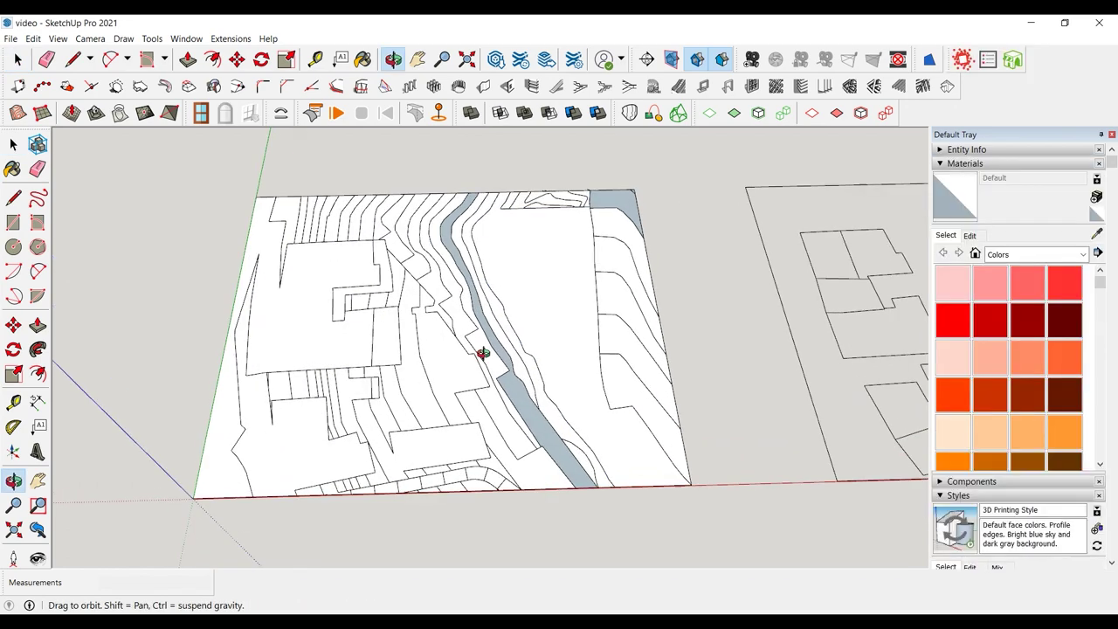
# - Reverse the long winding strip's face and the plot's corner face so they match the surrounding faces
pyautogui.moveTo(481, 354); pyautogui.dragTo(546, 304, button='middle')
pyautogui.click(555, 297)
pyautogui.scroll(2, 555, 297)
pyautogui.click(566, 297)
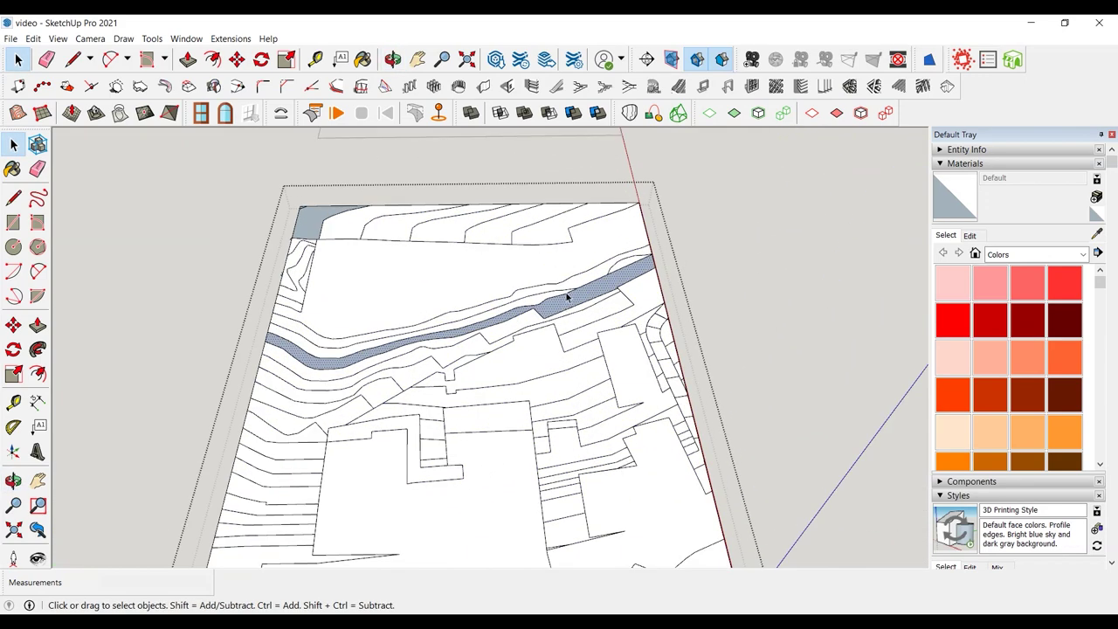
pyautogui.rightClick(316, 224)
pyautogui.click(377, 358)
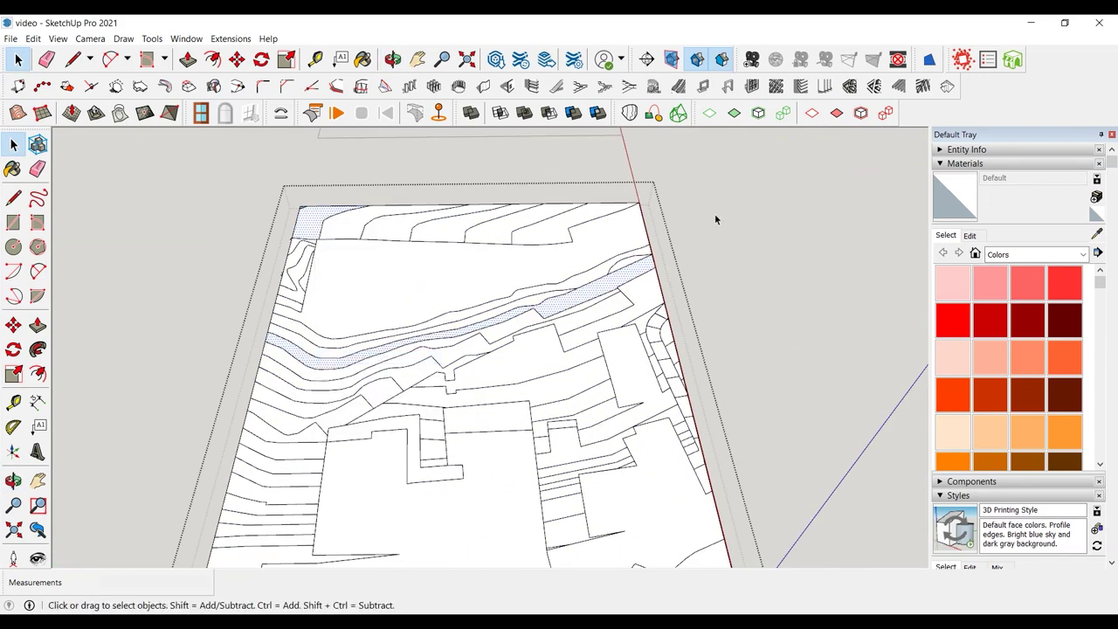
# - Reverse the face in the plot's far corner so it matches the orientation of the surrounding faces
pyautogui.scroll(1, 296, 217)
pyautogui.scroll(1, 317, 207)
pyautogui.click(317, 207)
pyautogui.doubleClick(305, 208)
pyautogui.scroll(2, 300, 206)
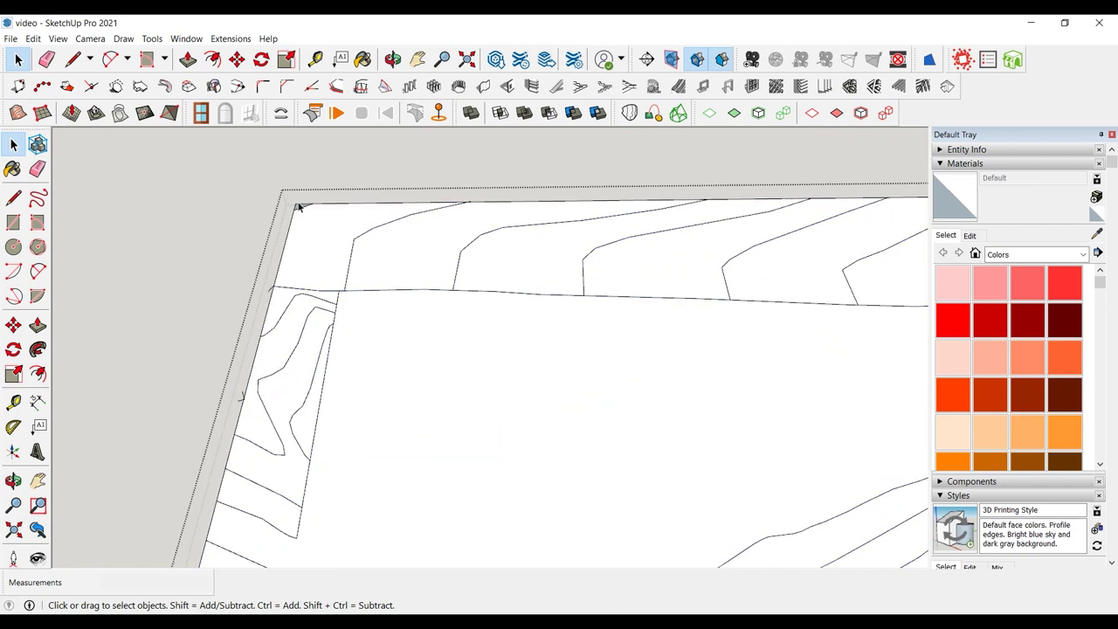
pyautogui.rightClick(298, 207)
pyautogui.click(295, 208)
pyautogui.click(312, 215)
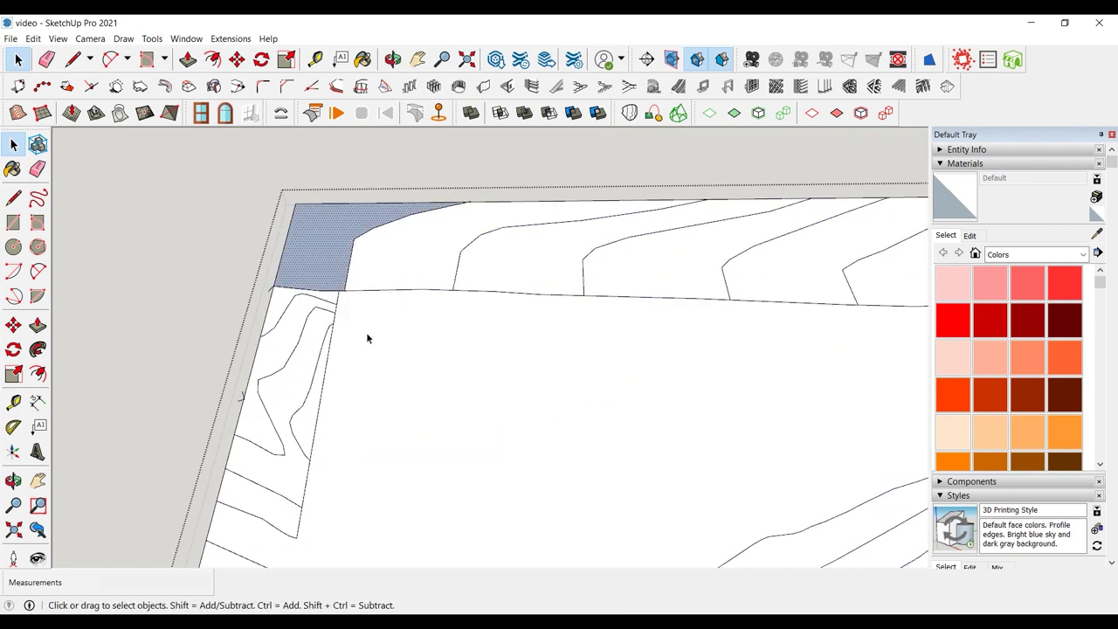
pyautogui.rightClick(312, 252)
pyautogui.click(369, 380)
pyautogui.scroll(-5, 337, 247)
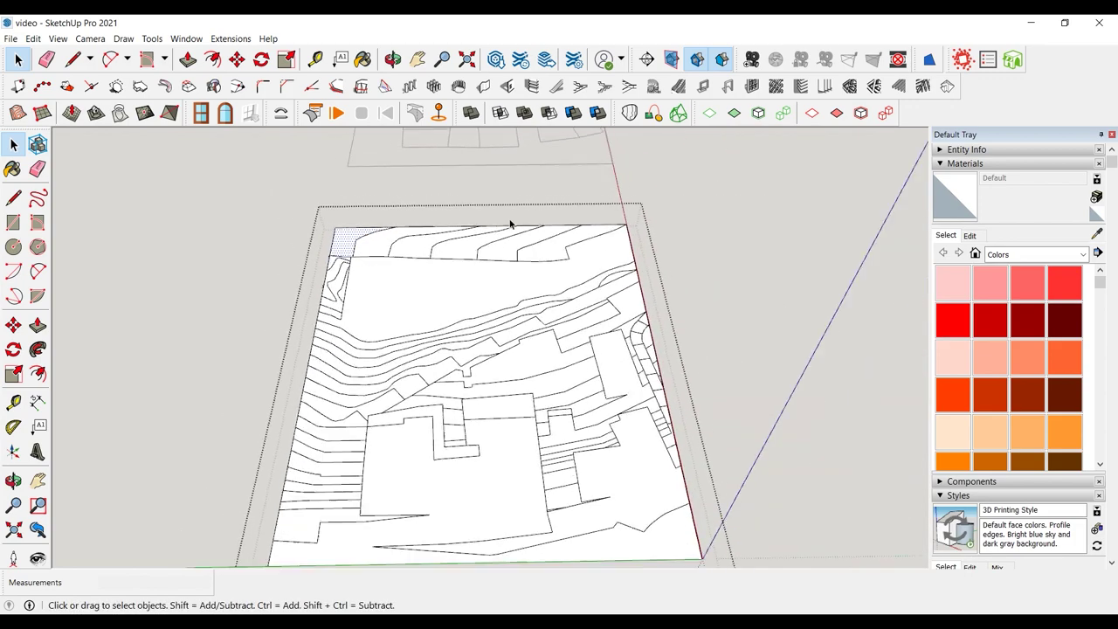
pyautogui.scroll(-2, 521, 222)
pyautogui.scroll(3, 422, 562)
pyautogui.click(655, 490)
pyautogui.moveTo(592, 465); pyautogui.dragTo(643, 464, button='middle')
pyautogui.click(37, 325)
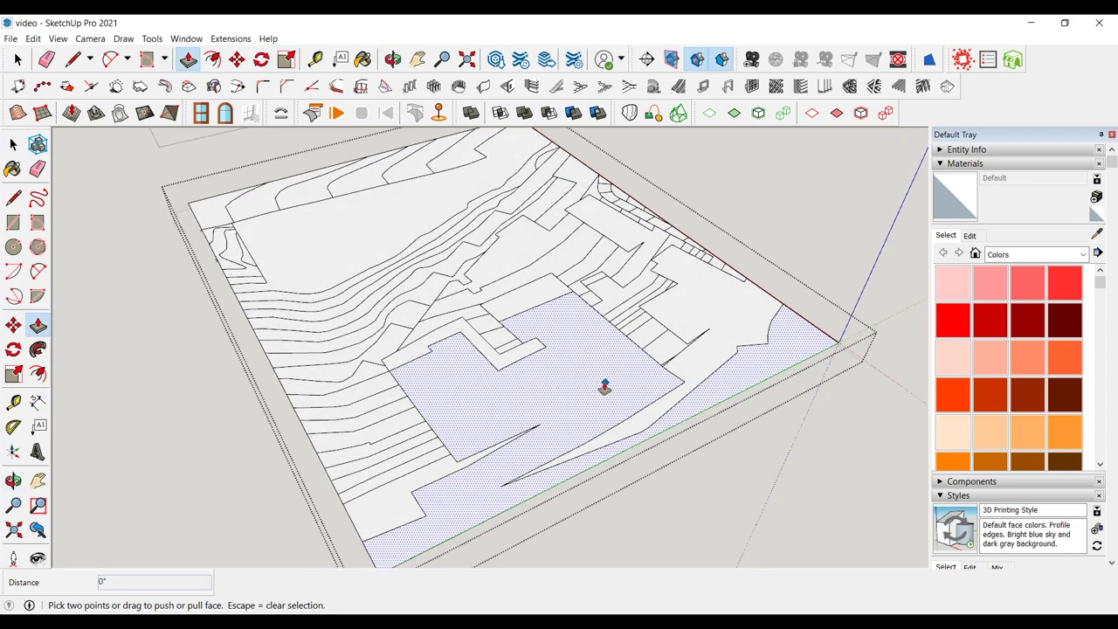
pyautogui.click(13, 144)
pyautogui.click(143, 224)
pyautogui.rightClick(143, 224)
pyautogui.click(134, 189)
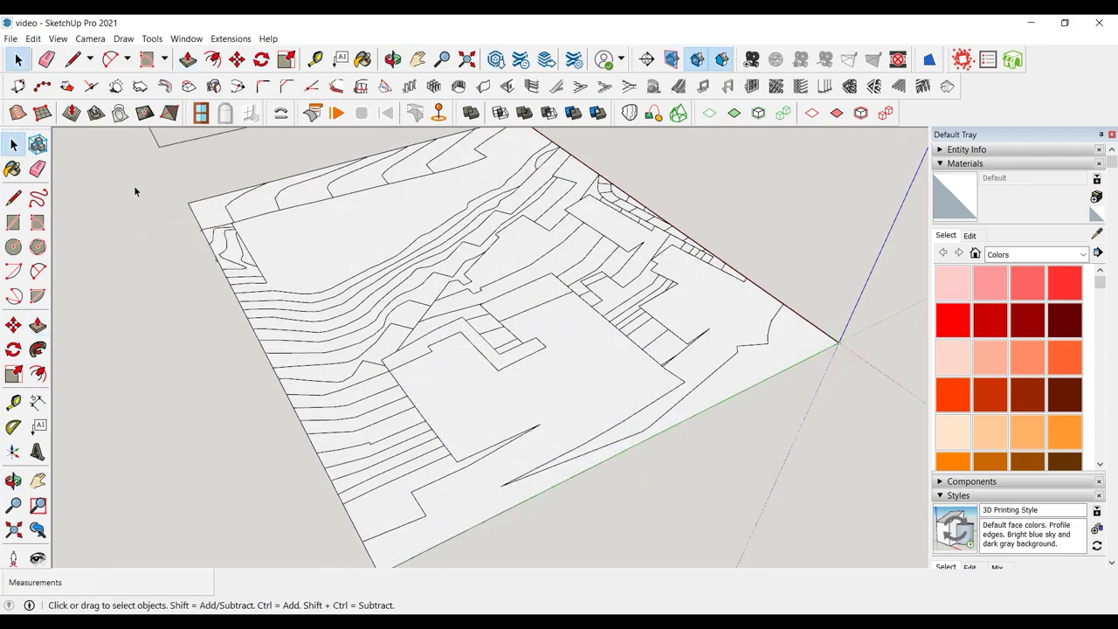
# - Change the model's measurement unit format from Architectural to Decimal
pyautogui.click(186, 39)
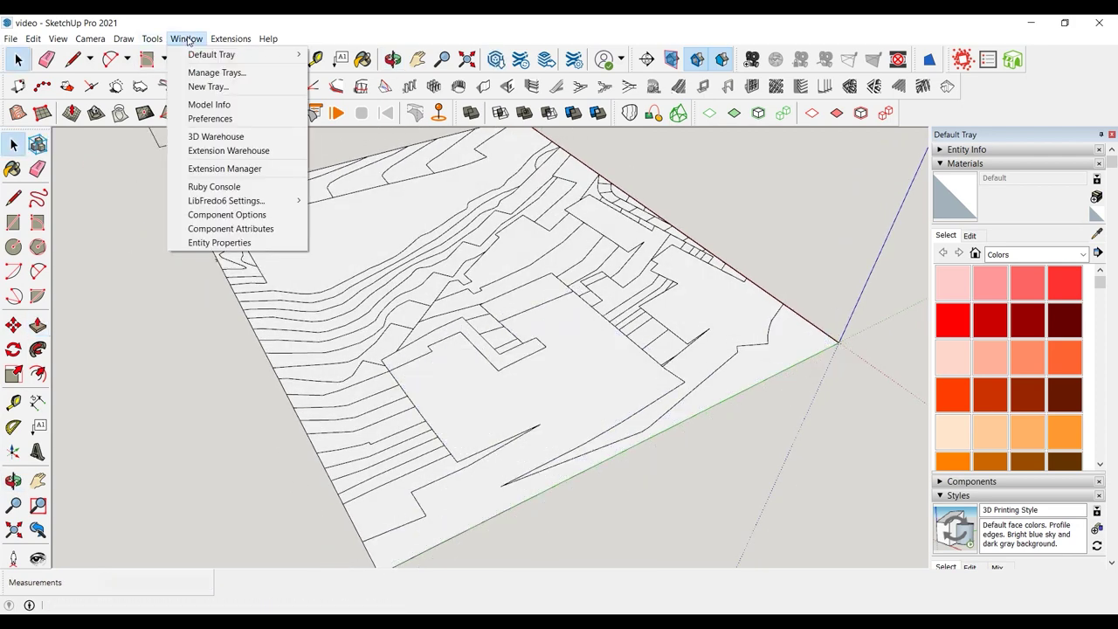
pyautogui.click(210, 104)
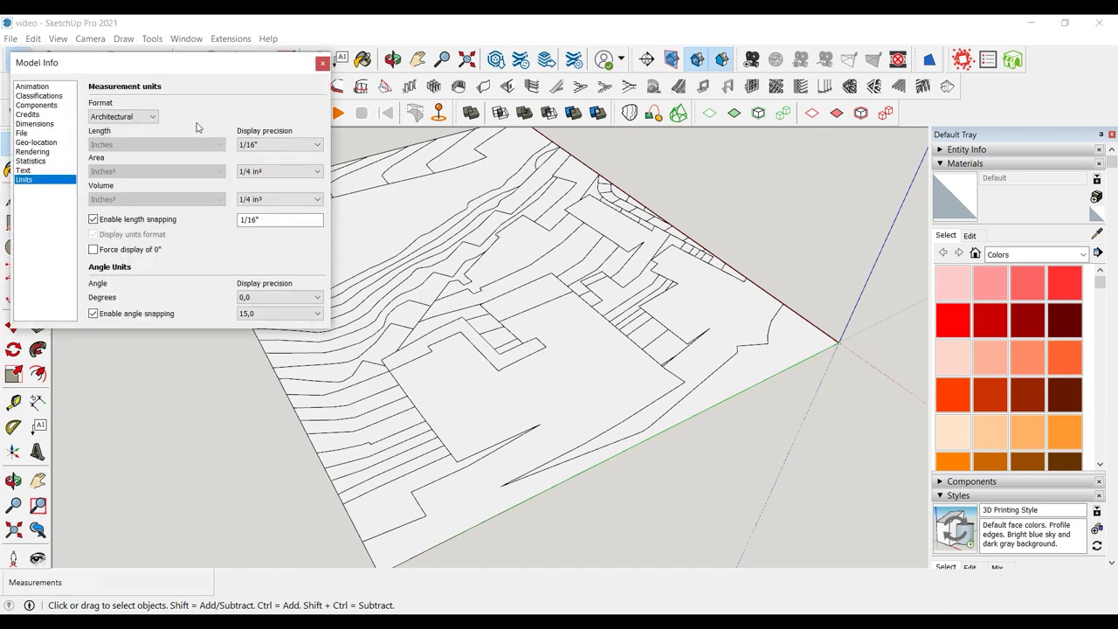
pyautogui.click(271, 144)
pyautogui.click(134, 120)
pyautogui.click(134, 120)
pyautogui.click(124, 138)
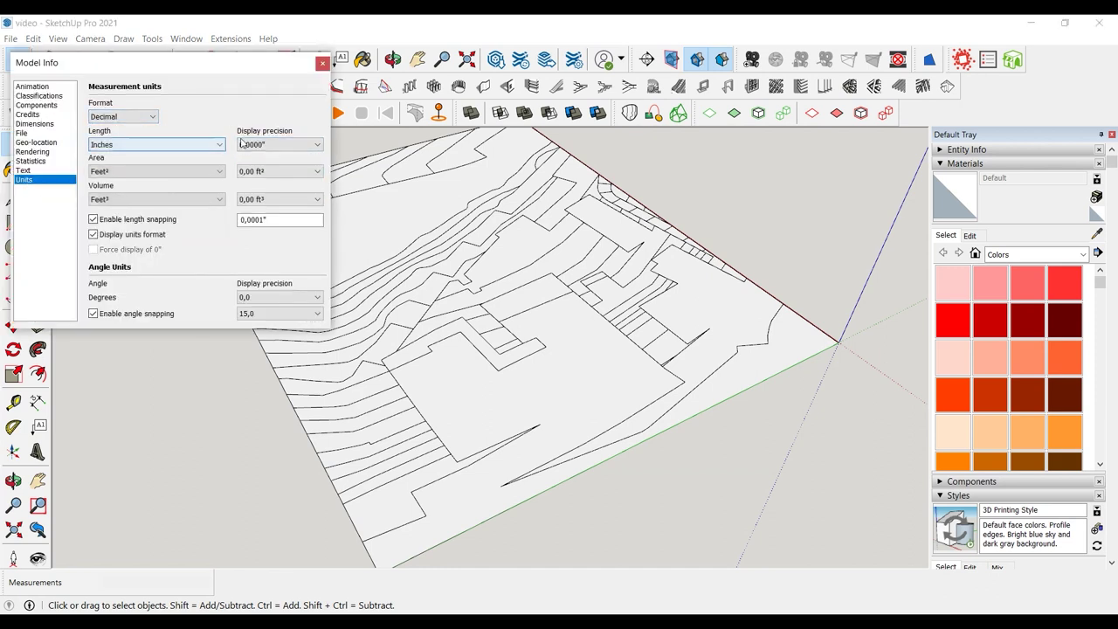
# - Set the length unit to centimetres with a display precision of 0,00 cm in the model's unit settings
pyautogui.click(243, 144)
pyautogui.click(158, 144)
pyautogui.click(157, 144)
pyautogui.click(125, 194)
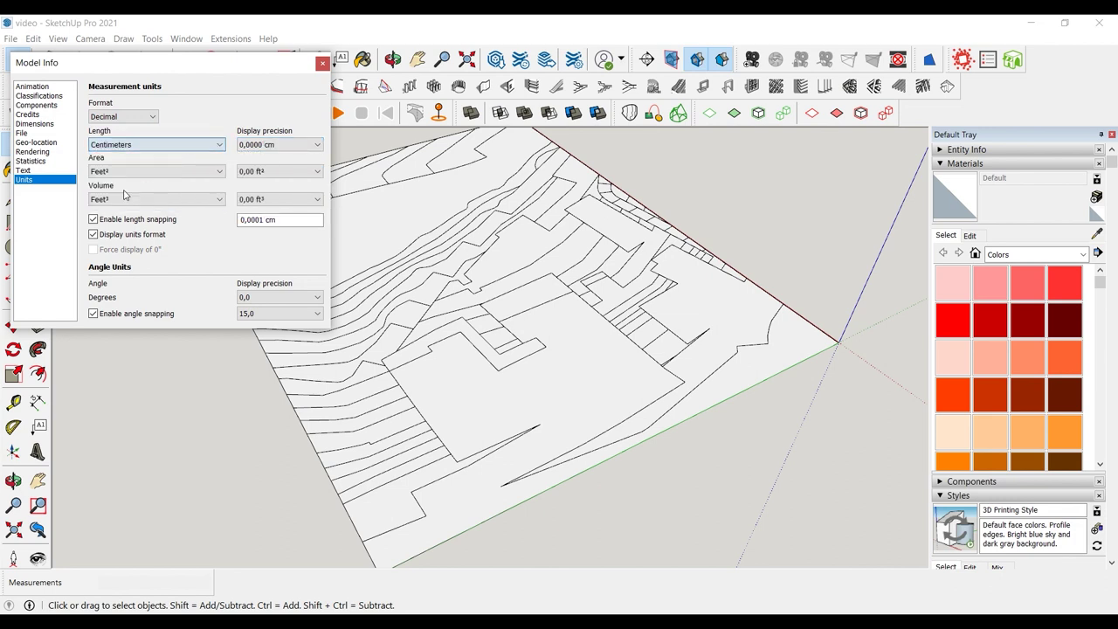
pyautogui.click(258, 147)
pyautogui.click(253, 177)
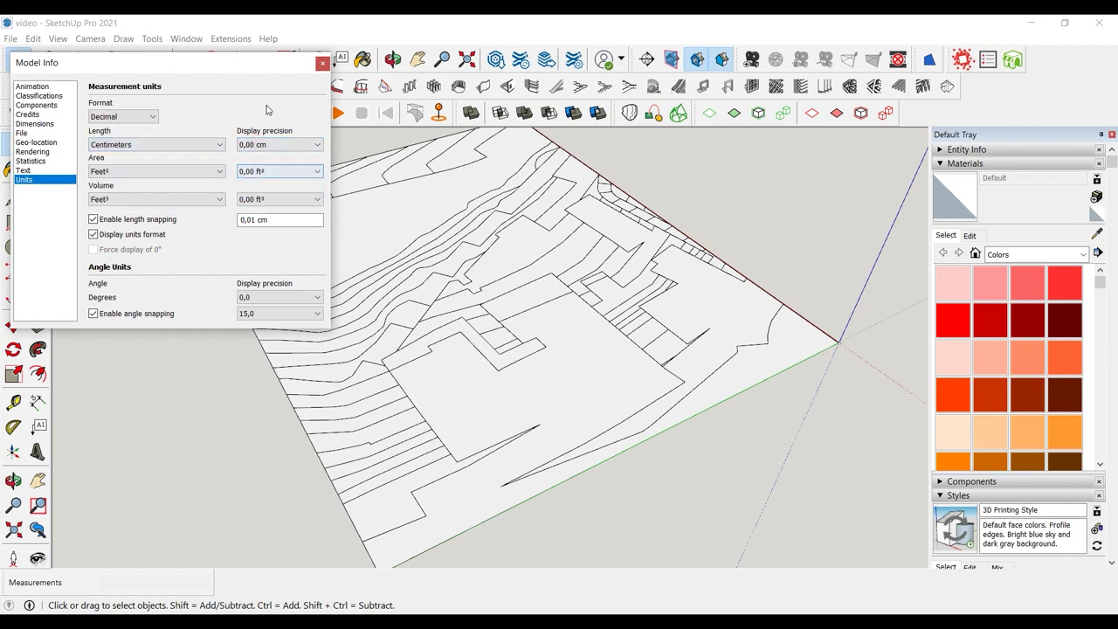
pyautogui.click(322, 64)
# - Enter the contour plot group and raise the large building-area face 50 cm with Push/Pull
pyautogui.click(37, 325)
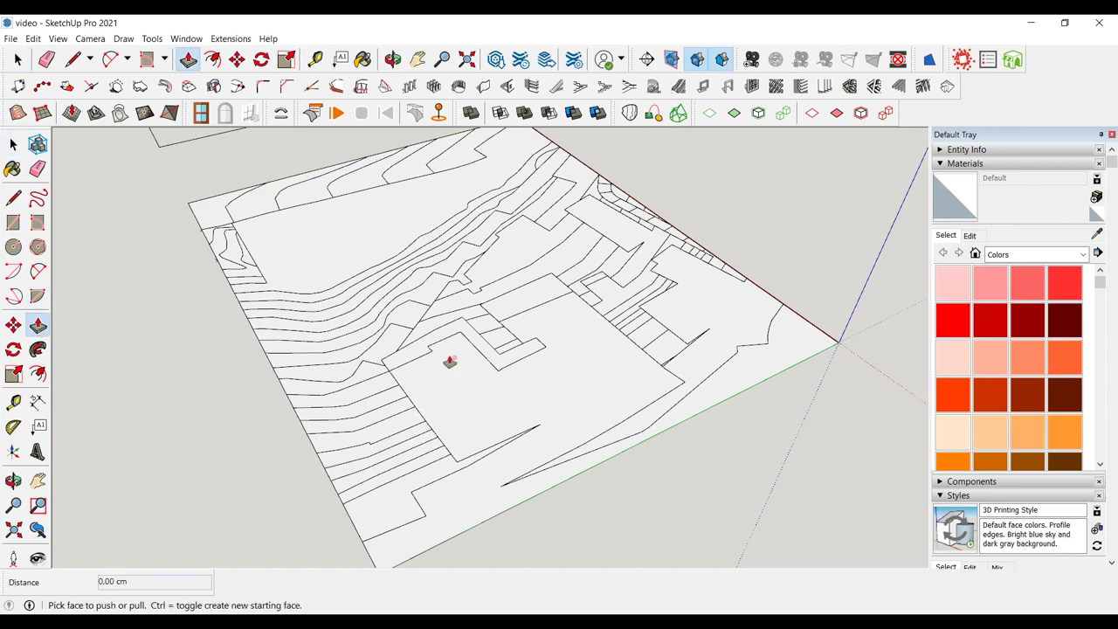
pyautogui.click(13, 144)
pyautogui.doubleClick(559, 361)
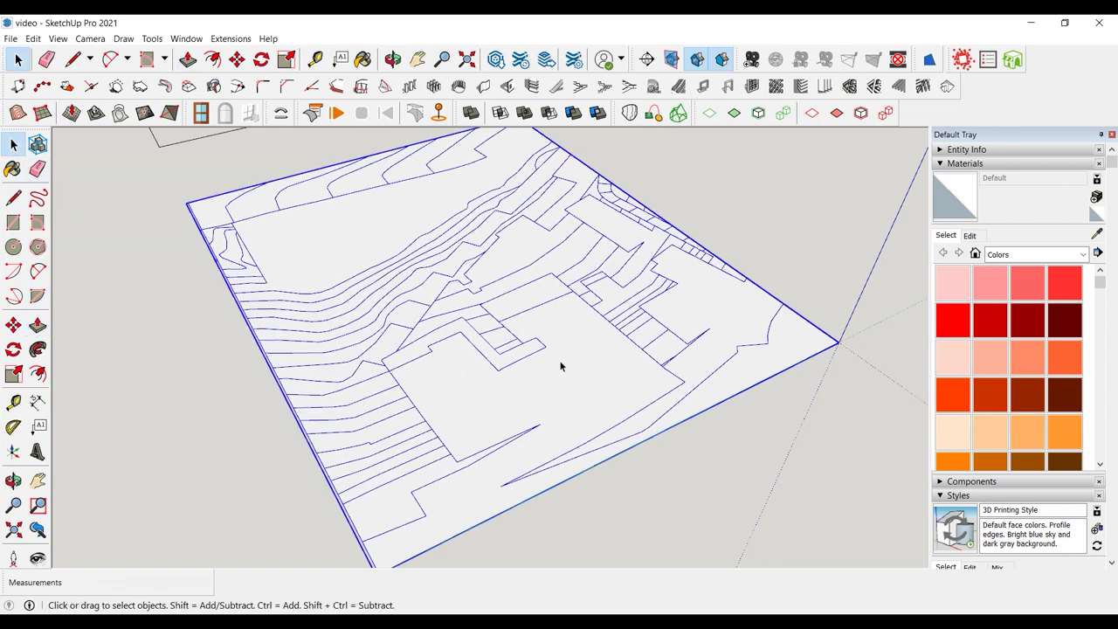
pyautogui.click(37, 325)
pyautogui.moveTo(609, 359); pyautogui.dragTo(610, 354)
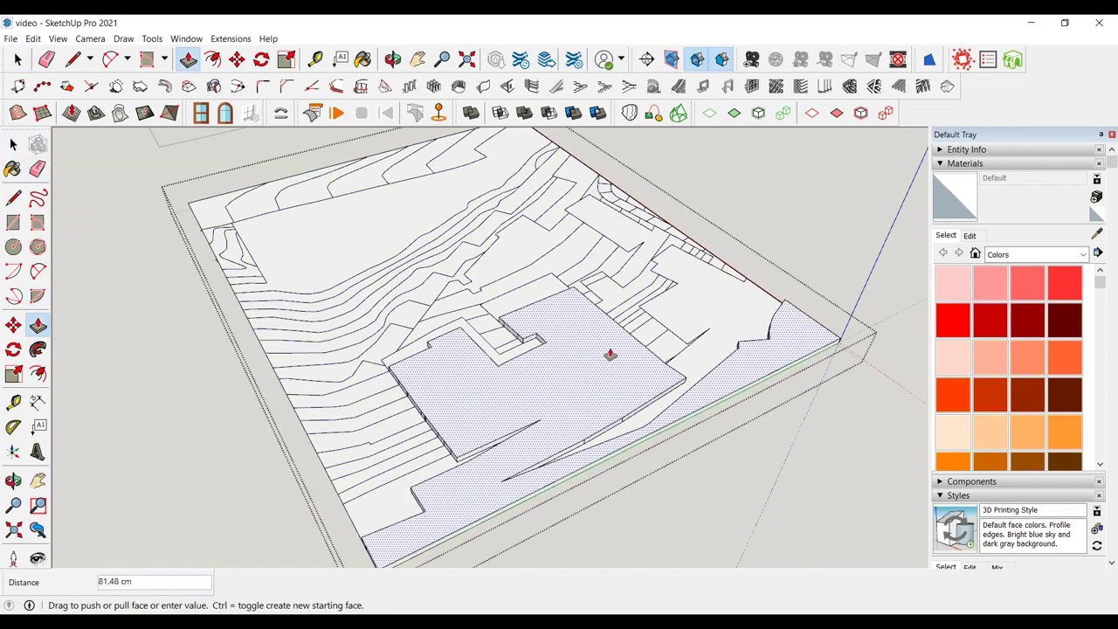
pyautogui.write('50')
pyautogui.press('Return')
# - Raise the terrace next to the building-area face and the first narrow contour strip beside it with Push/Pull
pyautogui.scroll(1, 405, 516)
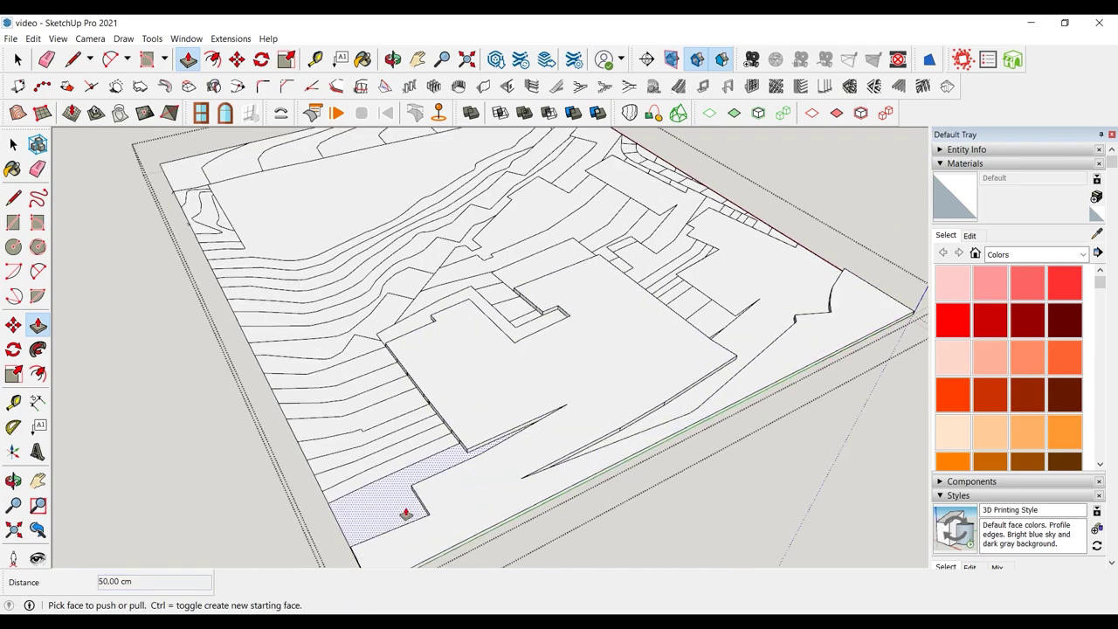
pyautogui.moveTo(405, 516); pyautogui.dragTo(435, 432, button='middle')
pyautogui.scroll(2, 434, 432)
pyautogui.click(525, 389)
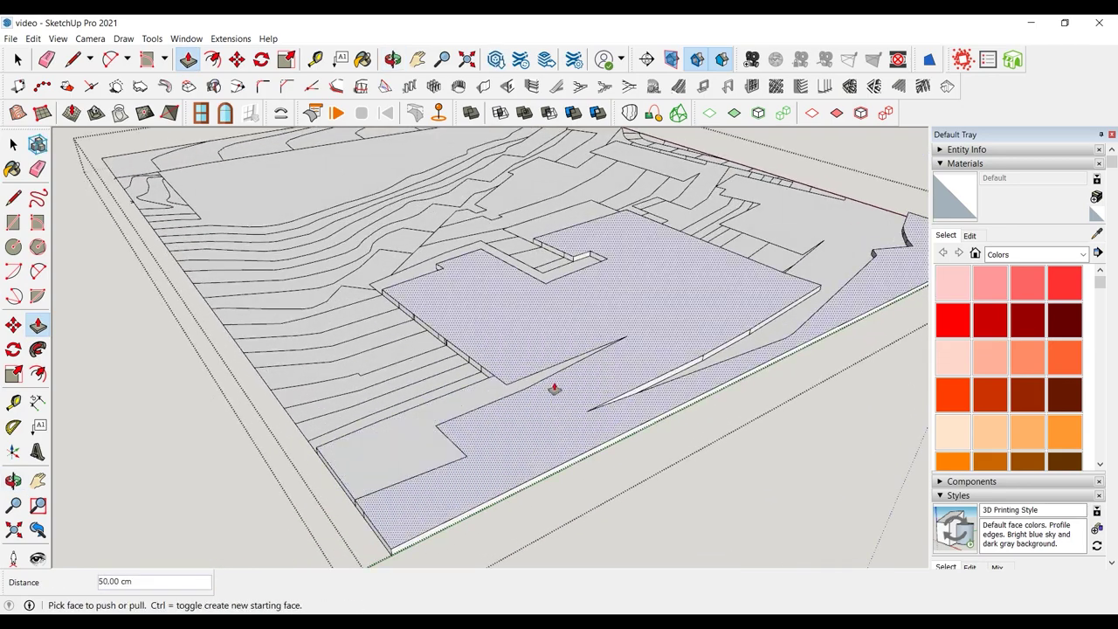
pyautogui.moveTo(489, 392); pyautogui.dragTo(554, 416, button='middle')
pyautogui.click(539, 403)
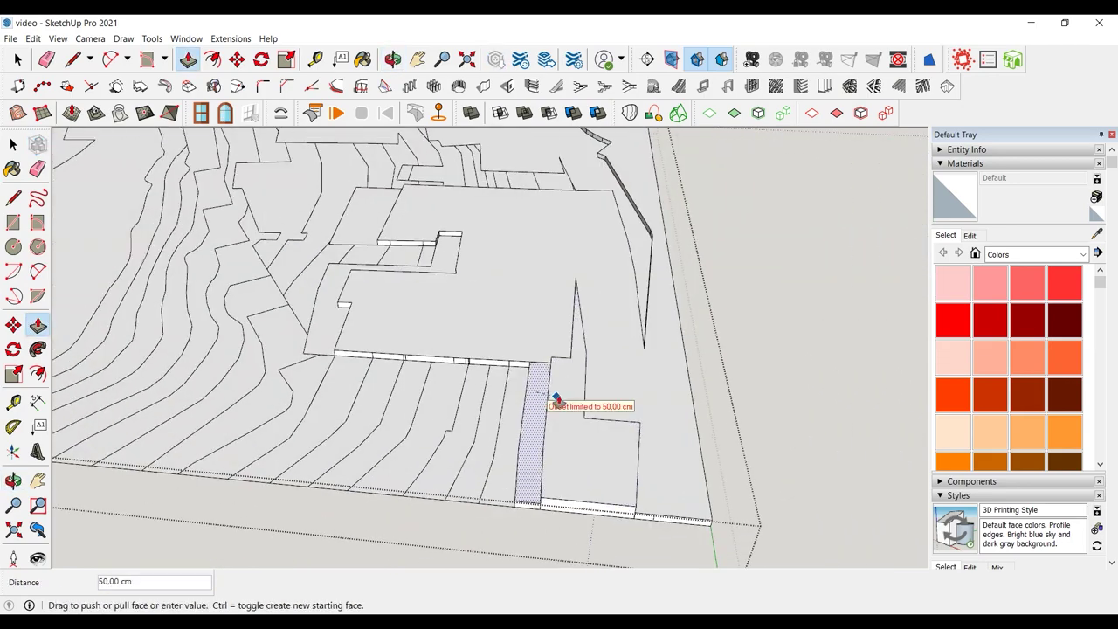
pyautogui.click(554, 399)
pyautogui.click(539, 401)
pyautogui.click(560, 397)
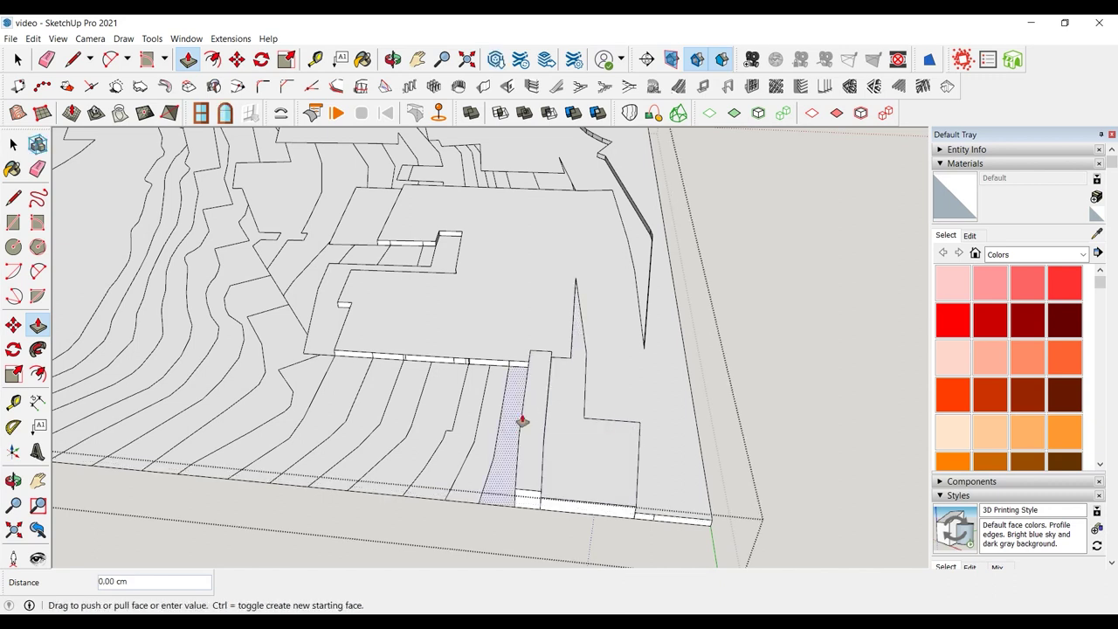
# - Raise the next contour strips to their neighbour's height and then a further 50 cm to form ascending steps
pyautogui.click(528, 408)
pyautogui.click(510, 419)
pyautogui.click(530, 407)
pyautogui.click(517, 408)
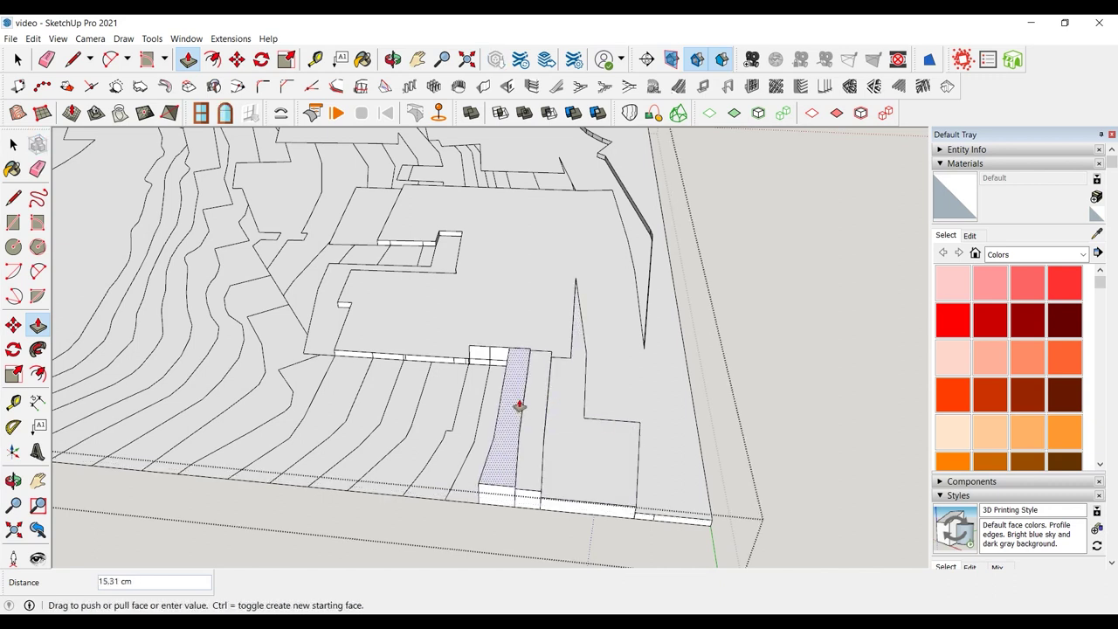
pyautogui.click(519, 406)
pyautogui.moveTo(509, 439)
pyautogui.mouseDown(button='middle')
pyautogui.moveTo(374, 392)
pyautogui.moveTo(515, 463)
pyautogui.mouseUp(button='middle')
pyautogui.click(524, 449)
pyautogui.write('50')
pyautogui.press('Return')
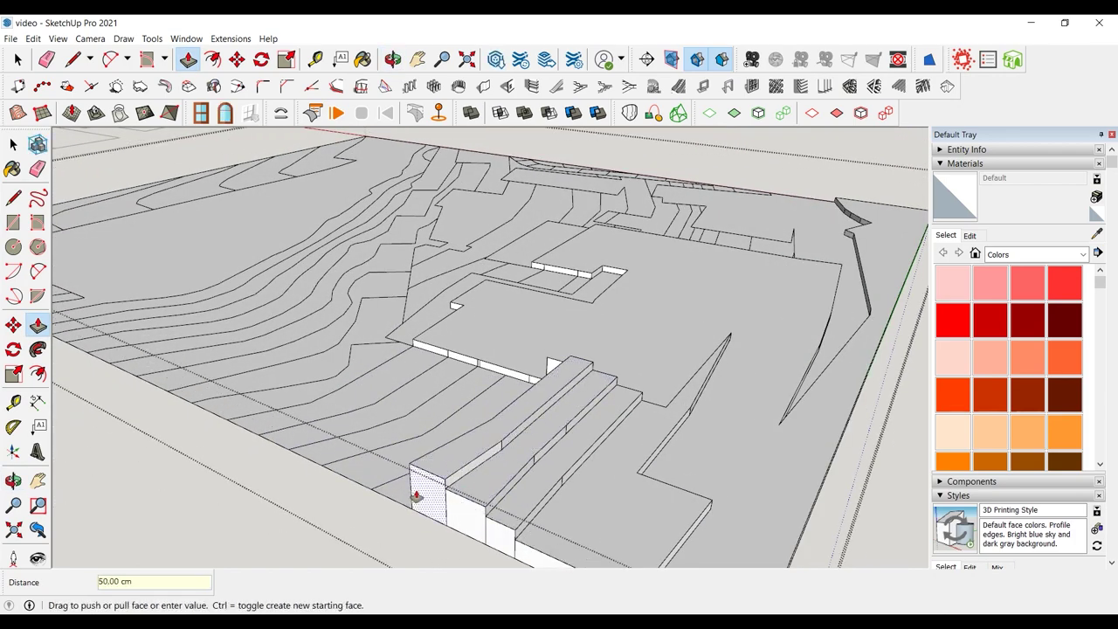
# - Continue the stepped terrain by raising the following two contour strips, each 50 cm above the previous one
pyautogui.click(406, 495)
pyautogui.click(429, 465)
pyautogui.click(420, 450)
pyautogui.write('50')
pyautogui.press('Return')
pyautogui.moveTo(492, 456); pyautogui.dragTo(550, 472, button='middle')
pyautogui.click(512, 485)
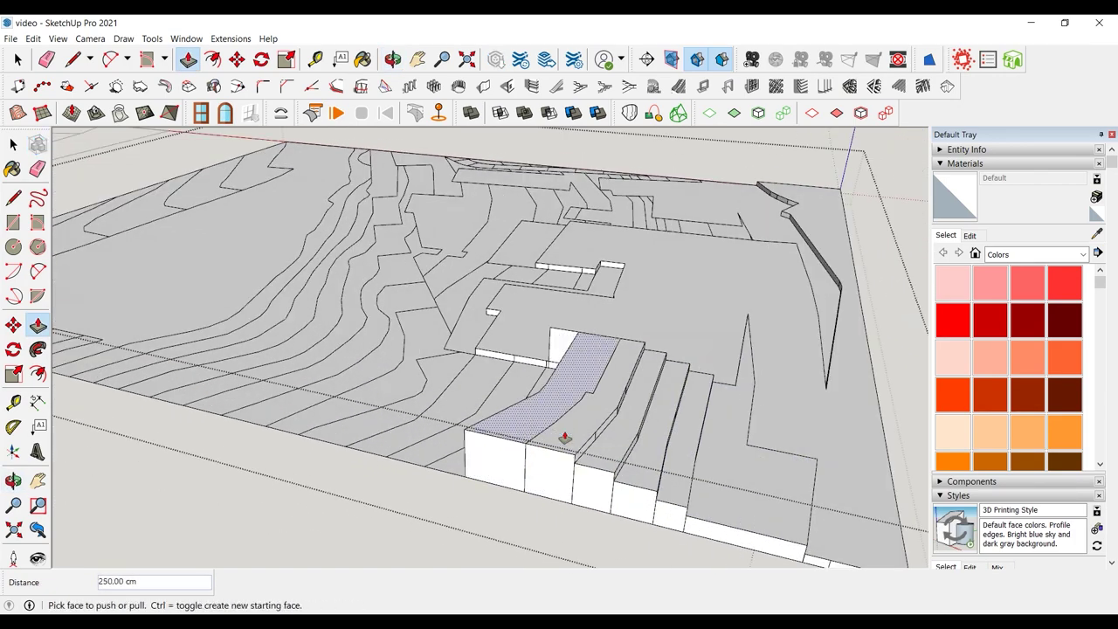
# - Extend the stepped slope with three more contour strips along the plot's edge, each rising 50 cm above the last
pyautogui.click(454, 461)
pyautogui.click(478, 426)
pyautogui.click(467, 413)
pyautogui.write('50')
pyautogui.press('Return')
pyautogui.click(414, 462)
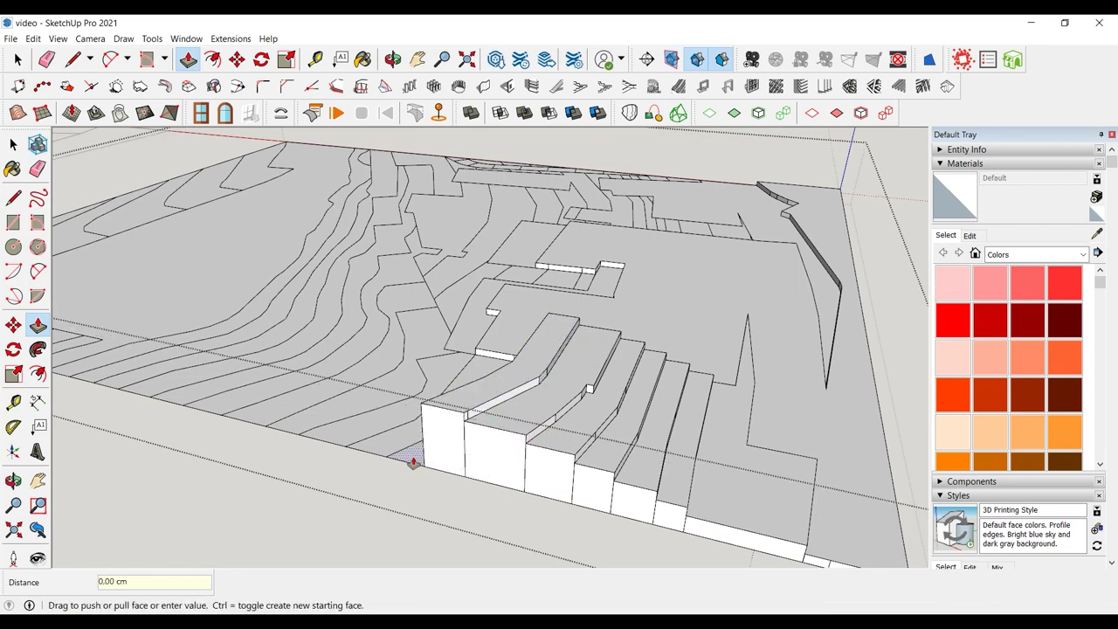
pyautogui.click(442, 405)
pyautogui.click(453, 392)
pyautogui.click(377, 443)
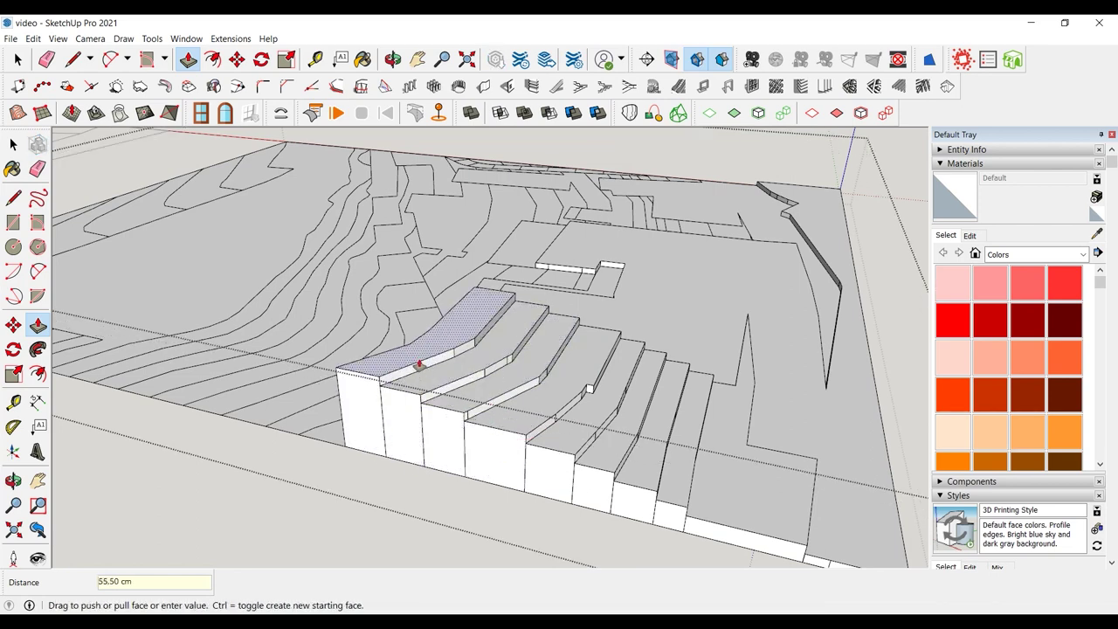
pyautogui.click(362, 357)
# - Raise the contour strip that widens at its inner end to its neighbour's height, plus another 50 cm
pyautogui.click(756, 435)
pyautogui.moveTo(524, 419); pyautogui.dragTo(616, 426, button='middle')
pyautogui.click(372, 432)
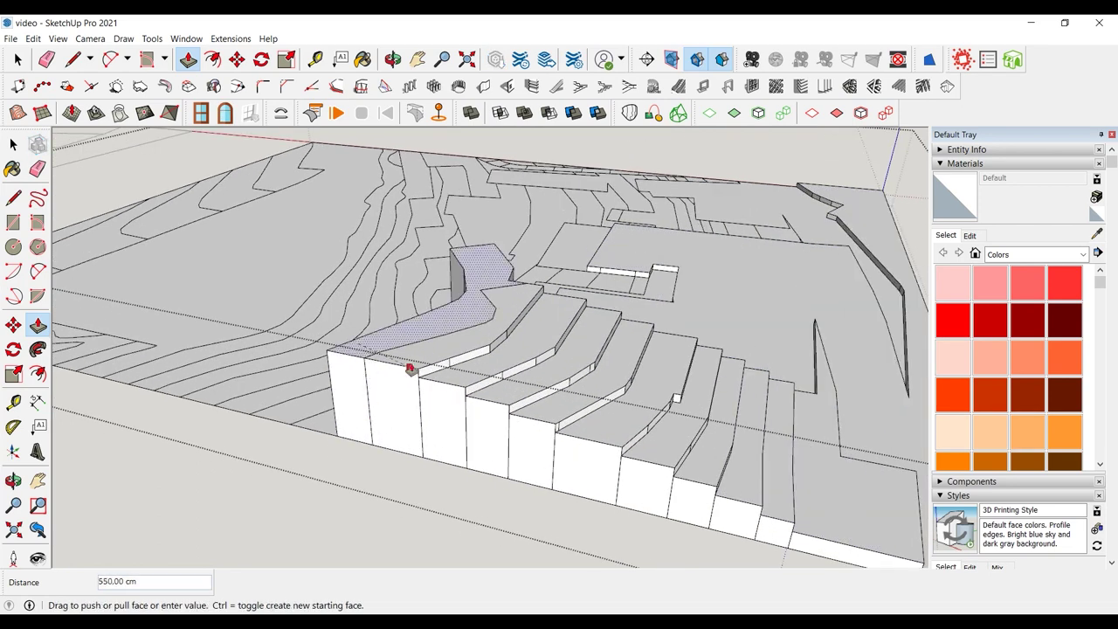
pyautogui.click(412, 371)
pyautogui.click(409, 353)
pyautogui.write('50')
pyautogui.press('Return')
# - Raise the angular L-shaped face beside the building area to the height of the adjoining contour strip
pyautogui.moveTo(664, 327); pyautogui.dragTo(302, 357, button='middle')
pyautogui.scroll(-4, 574, 345)
pyautogui.scroll(3, 576, 332)
pyautogui.click(584, 330)
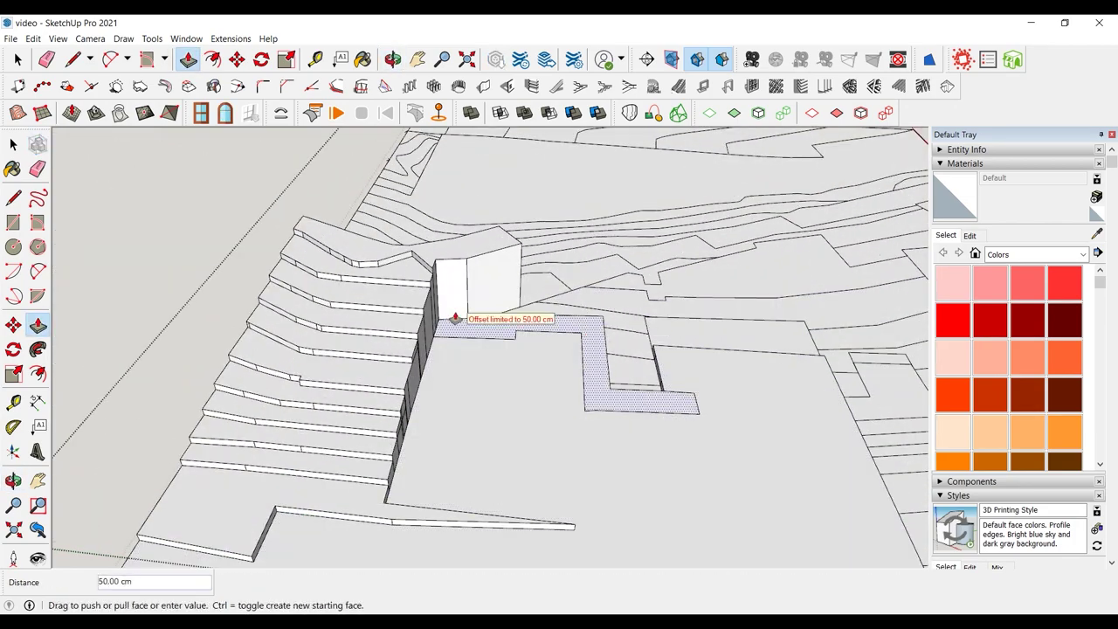
pyautogui.click(398, 274)
pyautogui.moveTo(429, 305)
pyautogui.mouseDown(button='middle')
pyautogui.moveTo(344, 298)
pyautogui.moveTo(348, 391)
pyautogui.moveTo(244, 350)
pyautogui.moveTo(344, 297)
pyautogui.moveTo(234, 357)
pyautogui.mouseUp(button='middle')
# - Raise the small faces enclosed by the L-shaped face as steps, starting with a 50 cm rise
pyautogui.click(348, 390)
pyautogui.click(348, 360)
pyautogui.write('50')
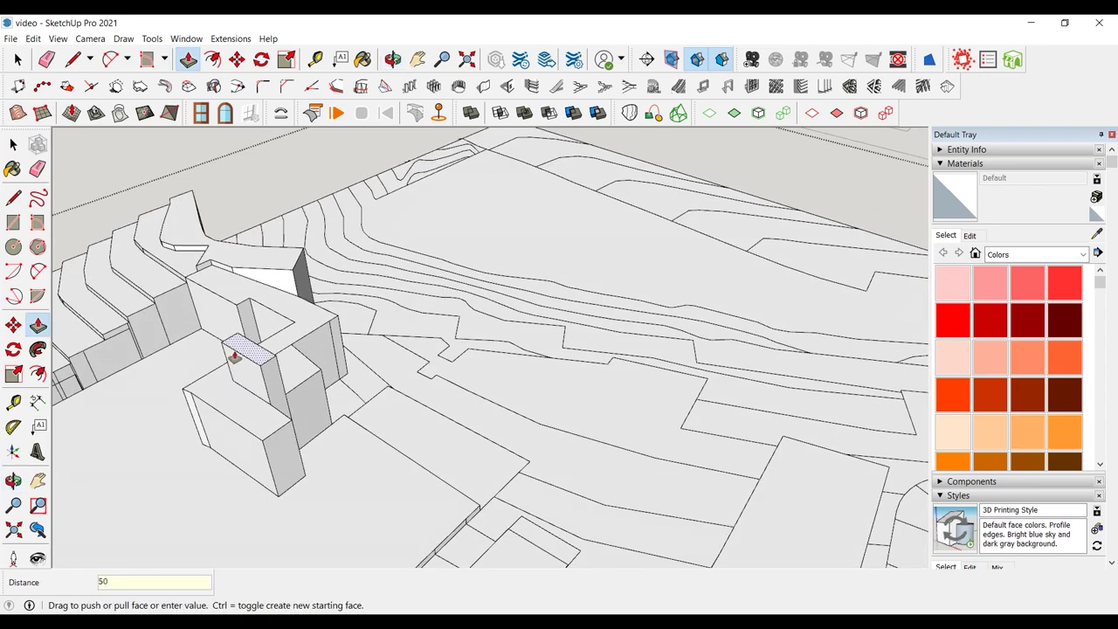
pyautogui.click(292, 368)
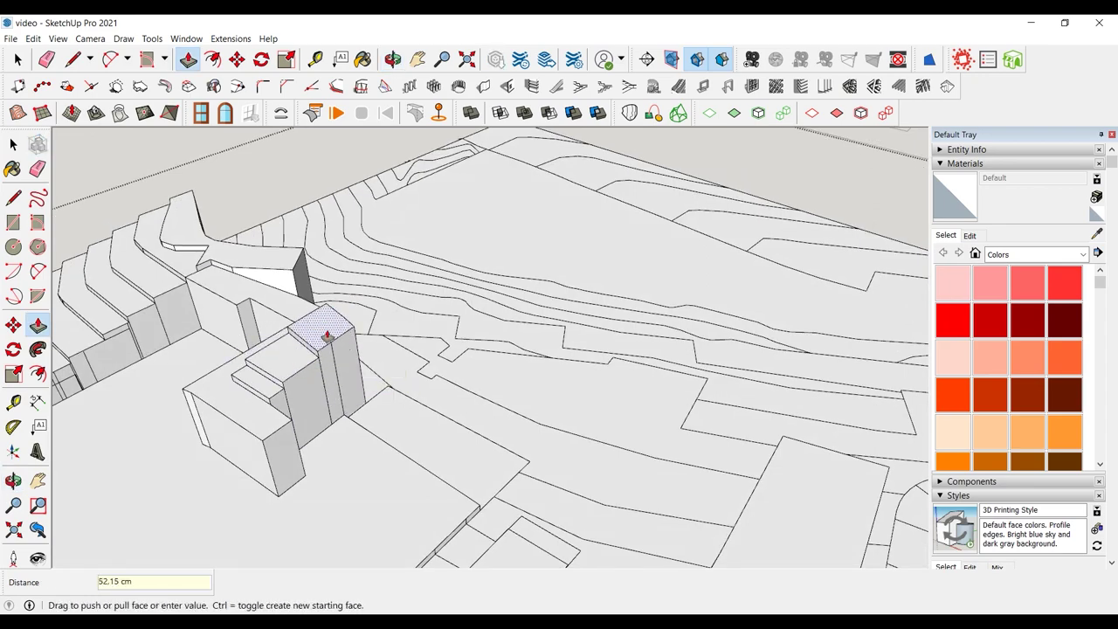
pyautogui.click(342, 331)
# - Adjust the heights of the small step faces beside the L-shaped block, pushing down those that stand too high
pyautogui.moveTo(342, 330); pyautogui.dragTo(536, 282, button='middle')
pyautogui.click(341, 308)
pyautogui.click(349, 299)
pyautogui.click(499, 291)
pyautogui.click(450, 293)
pyautogui.click(650, 312)
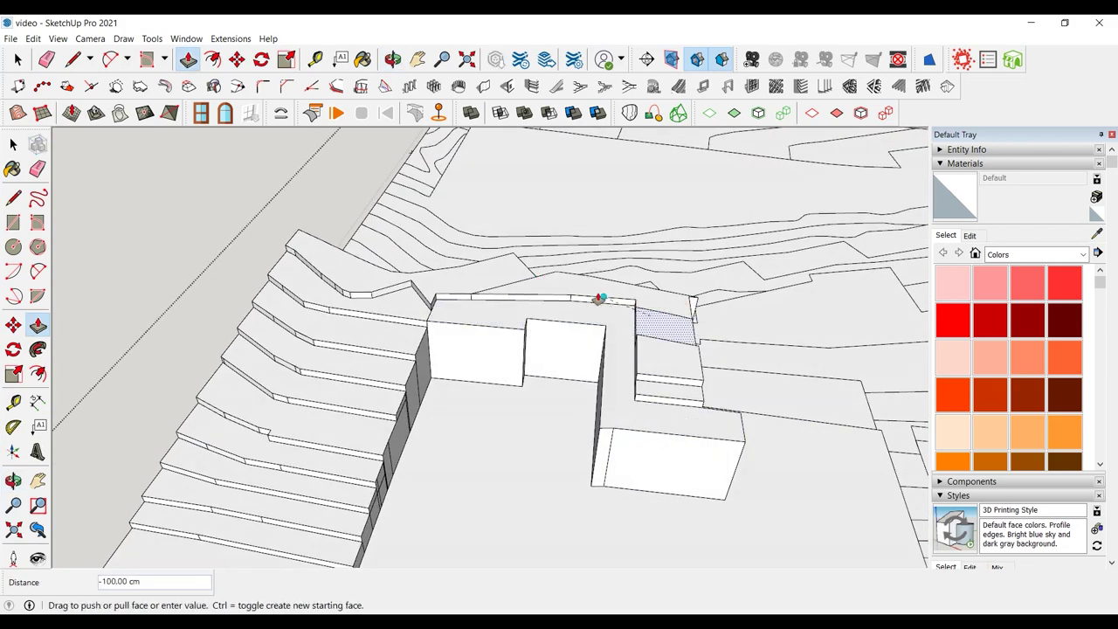
pyautogui.click(405, 433)
pyautogui.moveTo(529, 407); pyautogui.dragTo(540, 359, button='middle')
pyautogui.click(662, 345)
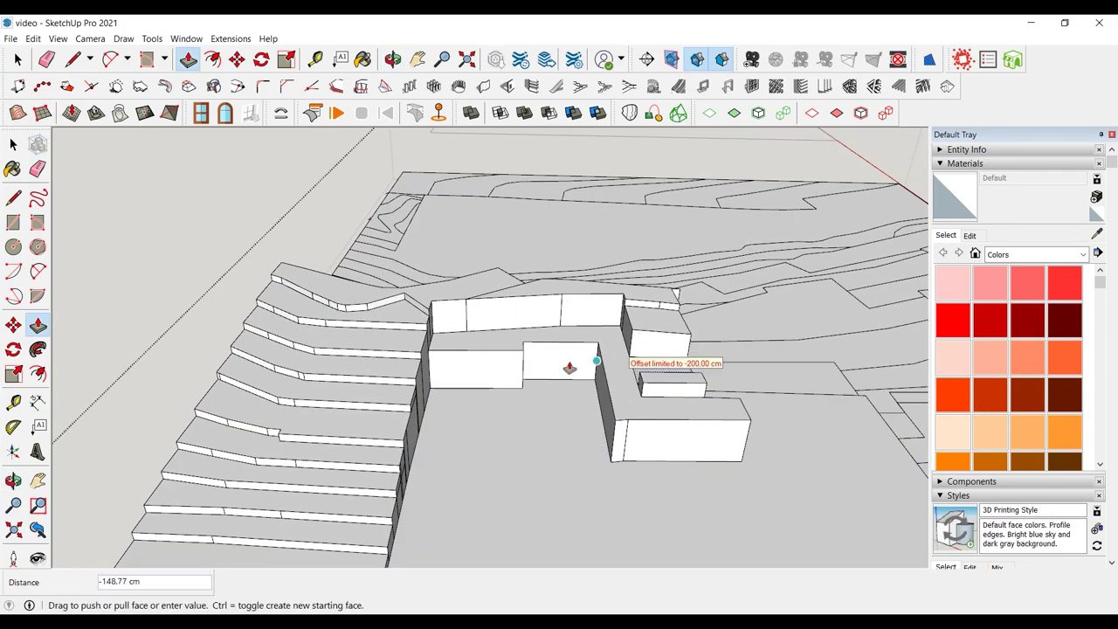
pyautogui.click(396, 355)
# - Finish the small step faces and raise the adjoining strip faces behind the building area to the neighbouring terrace height
pyautogui.click(618, 413)
pyautogui.click(406, 410)
pyautogui.scroll(-3, 408, 404)
pyautogui.moveTo(616, 410); pyautogui.dragTo(642, 389, button='middle')
pyautogui.click(499, 426)
pyautogui.click(633, 386)
pyautogui.click(756, 343)
pyautogui.moveTo(686, 350); pyautogui.dragTo(583, 414, button='middle')
pyautogui.click(779, 320)
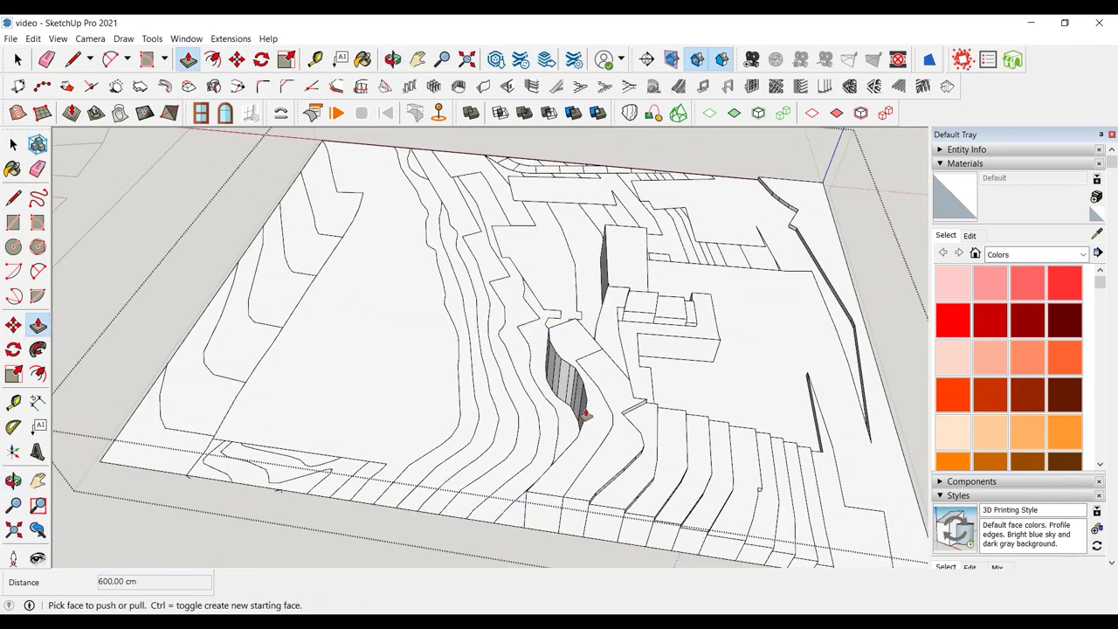
# - Raise the long winding contour strips below the upper plateau, each 50 cm higher than the preceding strip
pyautogui.click(576, 430)
pyautogui.click(626, 404)
pyautogui.click(526, 468)
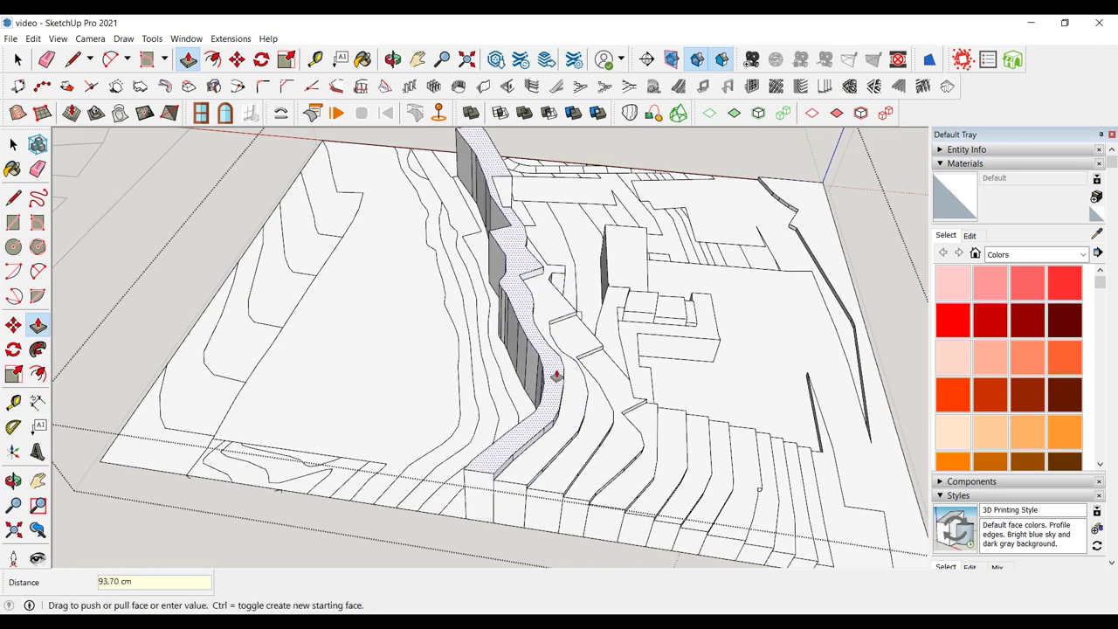
pyautogui.write('50')
pyautogui.press('Return')
pyautogui.click(514, 370)
pyautogui.write('50')
pyautogui.press('Return')
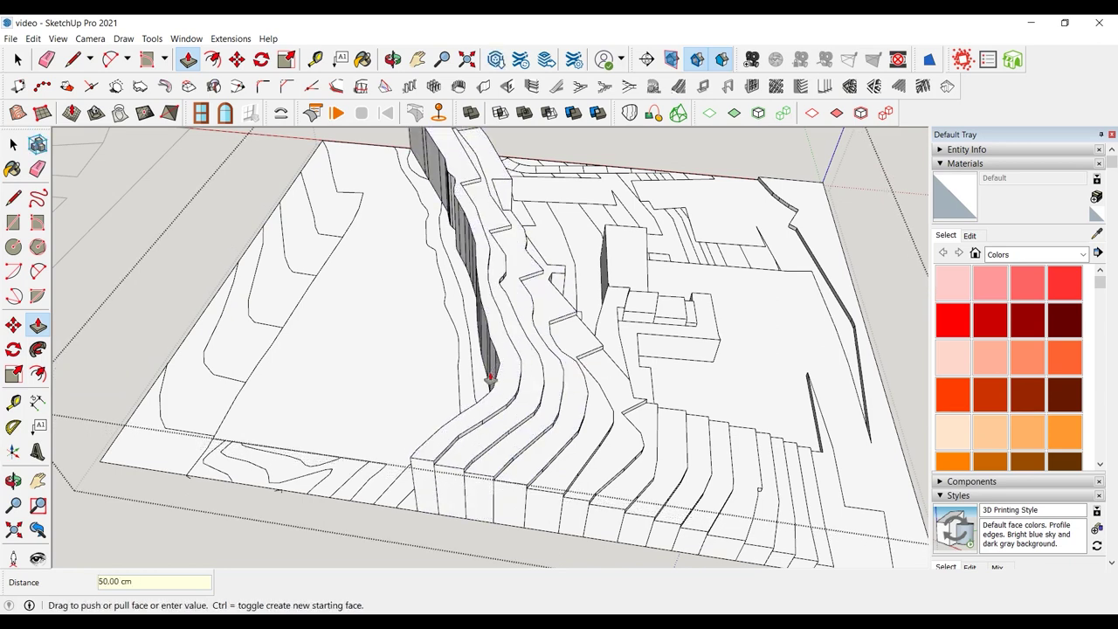
# - Raise the last contour strips bordering the large upper plateau in further 50 cm increments
pyautogui.click(492, 370)
pyautogui.write('50')
pyautogui.press('Return')
pyautogui.click(402, 172)
pyautogui.moveTo(403, 172); pyautogui.dragTo(459, 339, button='middle')
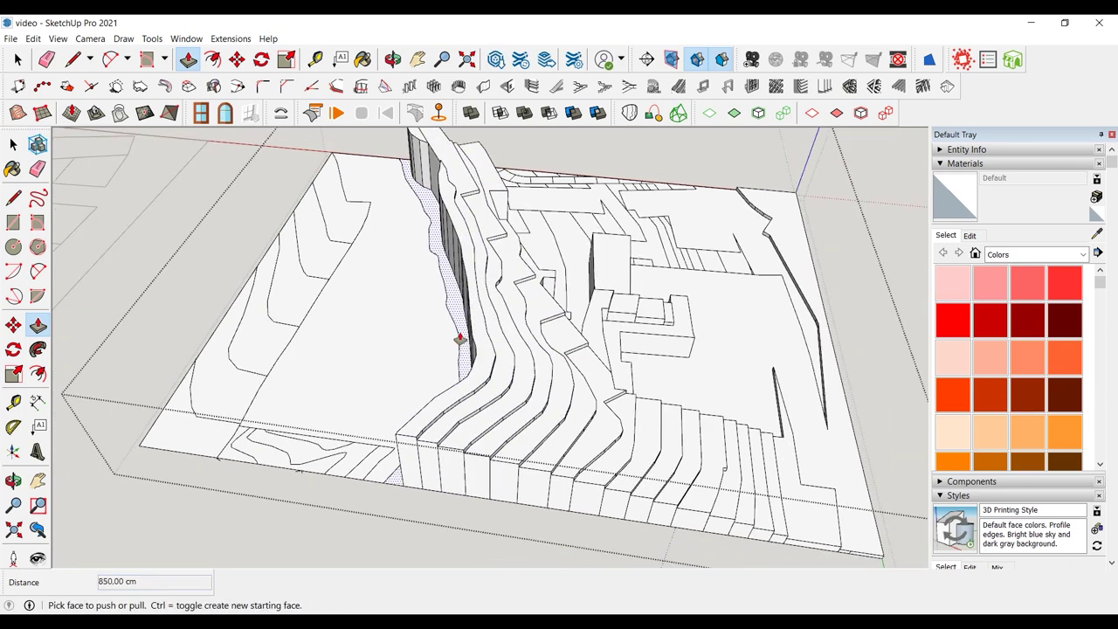
pyautogui.click(432, 210)
pyautogui.click(437, 194)
pyautogui.click(439, 192)
pyautogui.write('50')
pyautogui.press('Return')
# - Raise the large upper plateau face to the adjacent strip's height and then another 50 cm
pyautogui.click(428, 205)
pyautogui.click(454, 224)
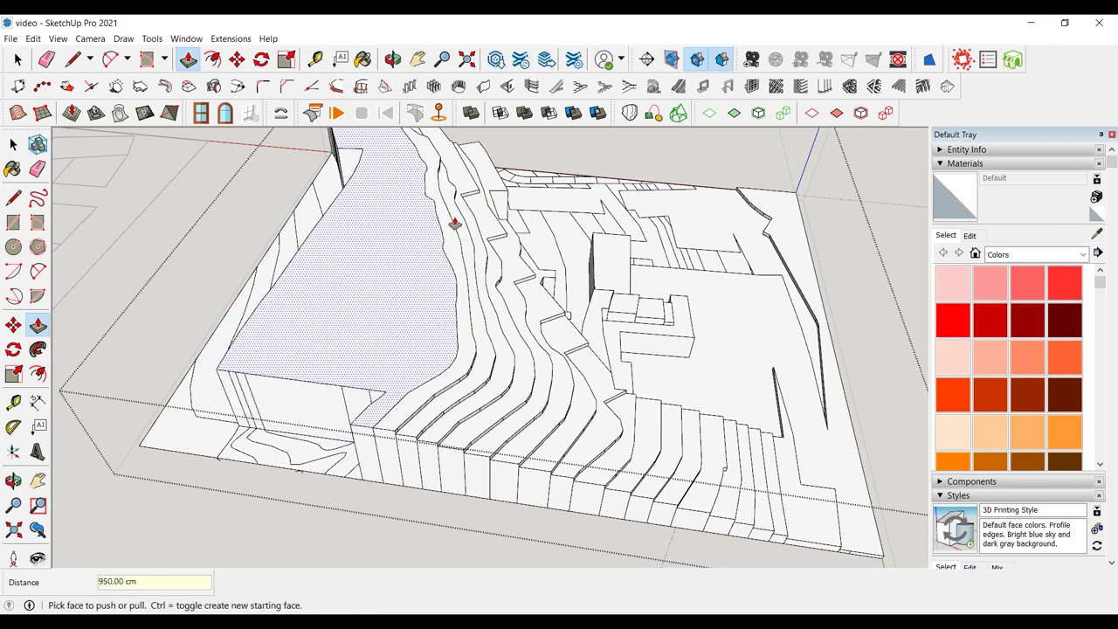
pyautogui.click(424, 232)
pyautogui.write('50')
pyautogui.press('Return')
# - Raise the irregular face at the plateau's short side by 1000 cm
pyautogui.moveTo(420, 236); pyautogui.dragTo(554, 459, button='middle')
pyautogui.click(554, 460)
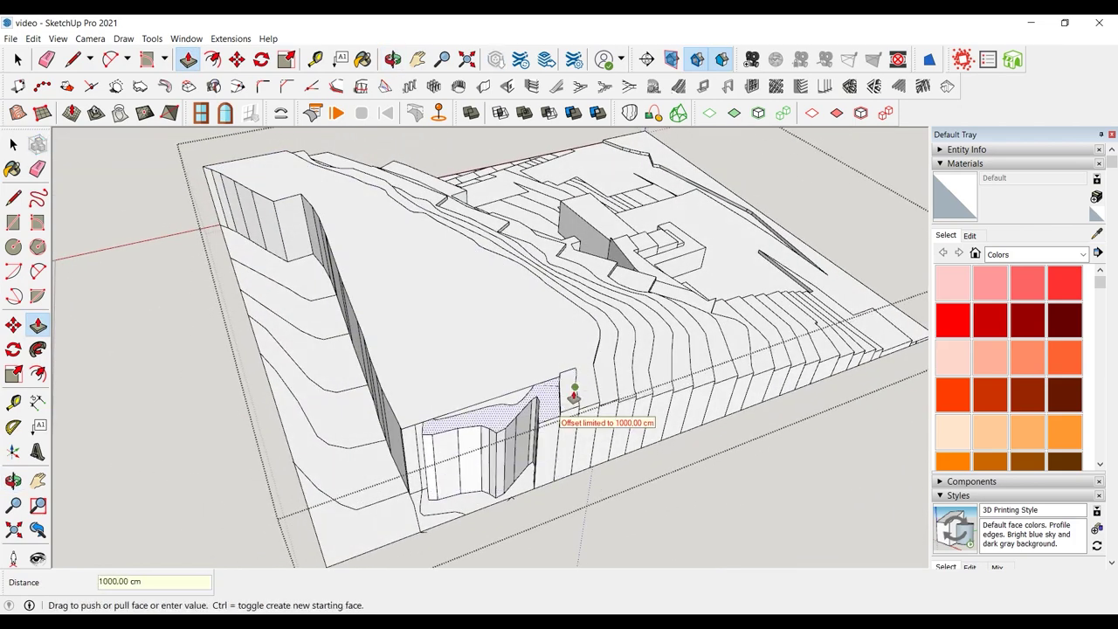
pyautogui.press('Return')
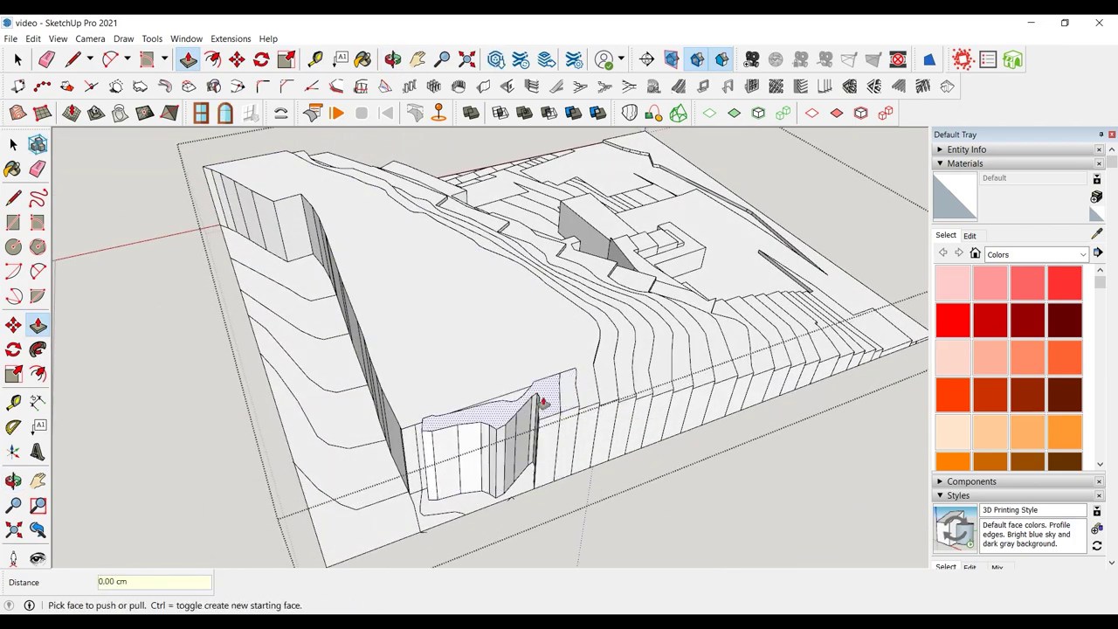
# - Undo the last raise and lift the irregular strip at the plateau's short side to its neighbour's height plus 50 cm
pyautogui.hotkey('ctrl', 'z')
pyautogui.click(536, 439)
pyautogui.click(564, 377)
pyautogui.click(553, 398)
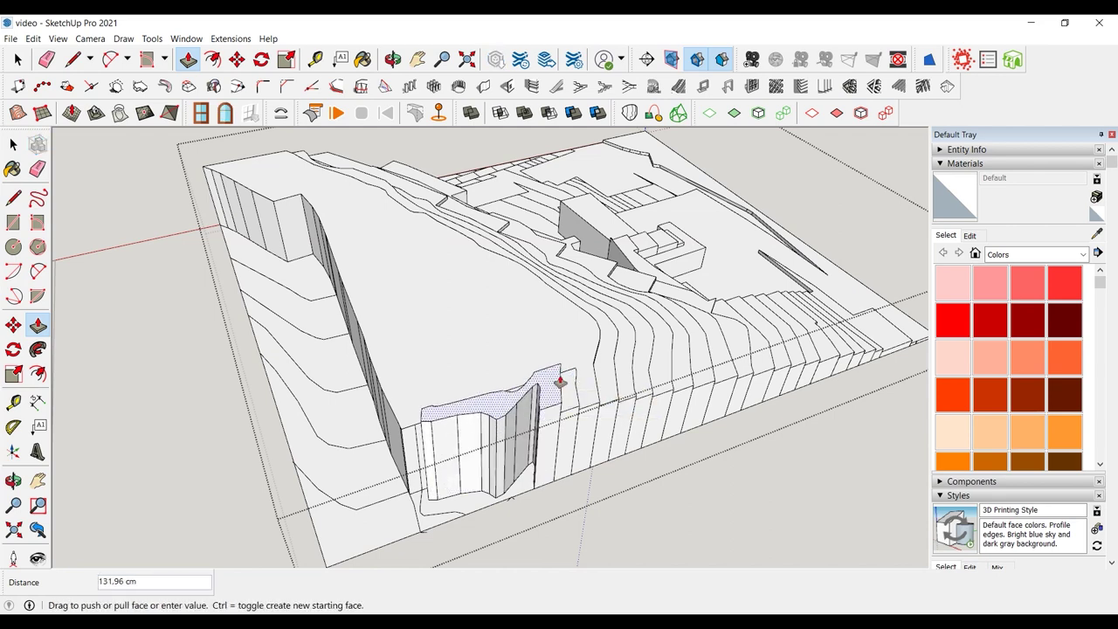
pyautogui.write('50')
pyautogui.press('Return')
# - Raise the remaining faces at the plateau's short side, each 50 cm beyond the height of its neighbour
pyautogui.click(519, 491)
pyautogui.click(534, 403)
pyautogui.click(534, 409)
pyautogui.write('50')
pyautogui.press('Return')
pyautogui.click(466, 449)
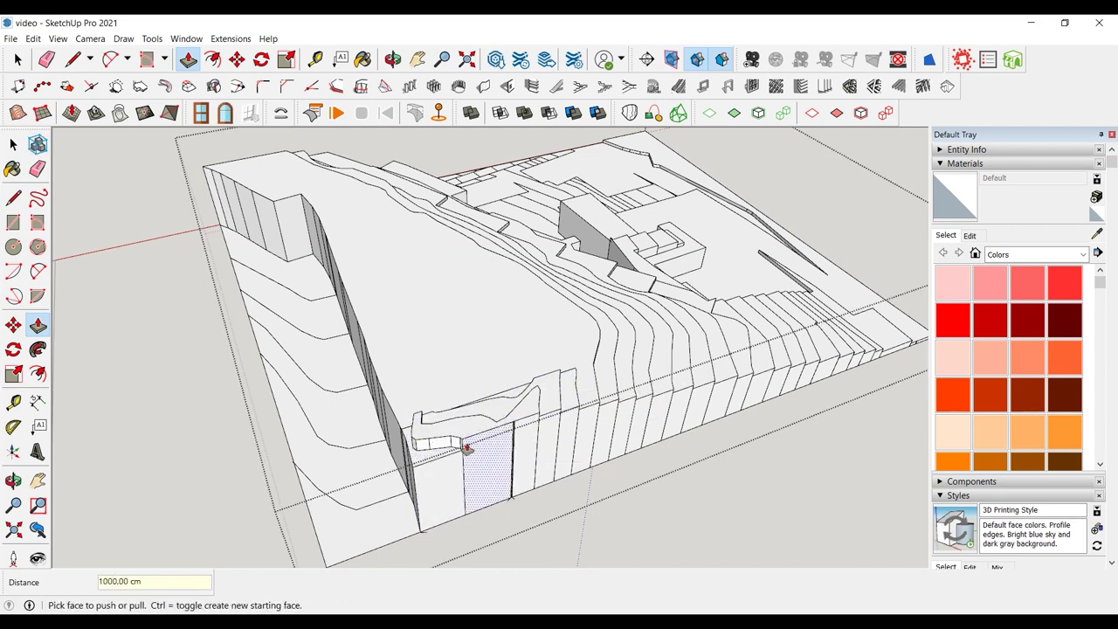
pyautogui.click(444, 453)
pyautogui.write('50')
pyautogui.press('Return')
# - Raise the first two low strips along the plateau's long side, stepping each by 50 cm from the adjacent level
pyautogui.scroll(-2, 711, 451)
pyautogui.click(371, 300)
pyautogui.click(367, 268)
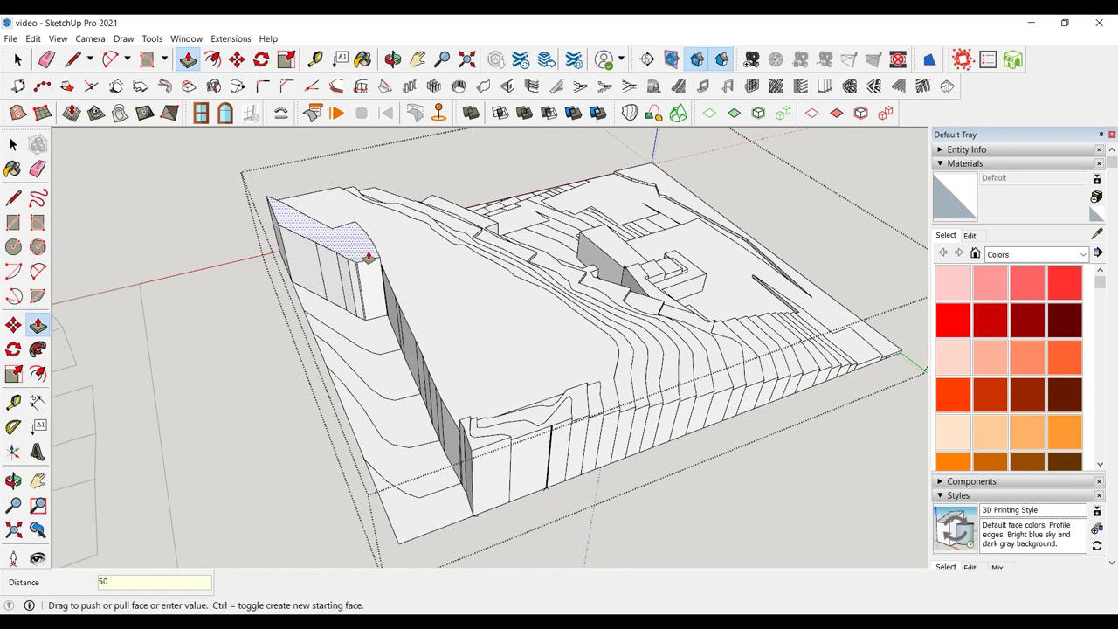
pyautogui.press('Return')
pyautogui.click(351, 327)
pyautogui.click(341, 291)
pyautogui.click(346, 271)
pyautogui.write('50')
pyautogui.press('Return')
# - Raise the following two curved strips along the plateau's long side in further 50 cm increments
pyautogui.click(359, 355)
pyautogui.click(310, 280)
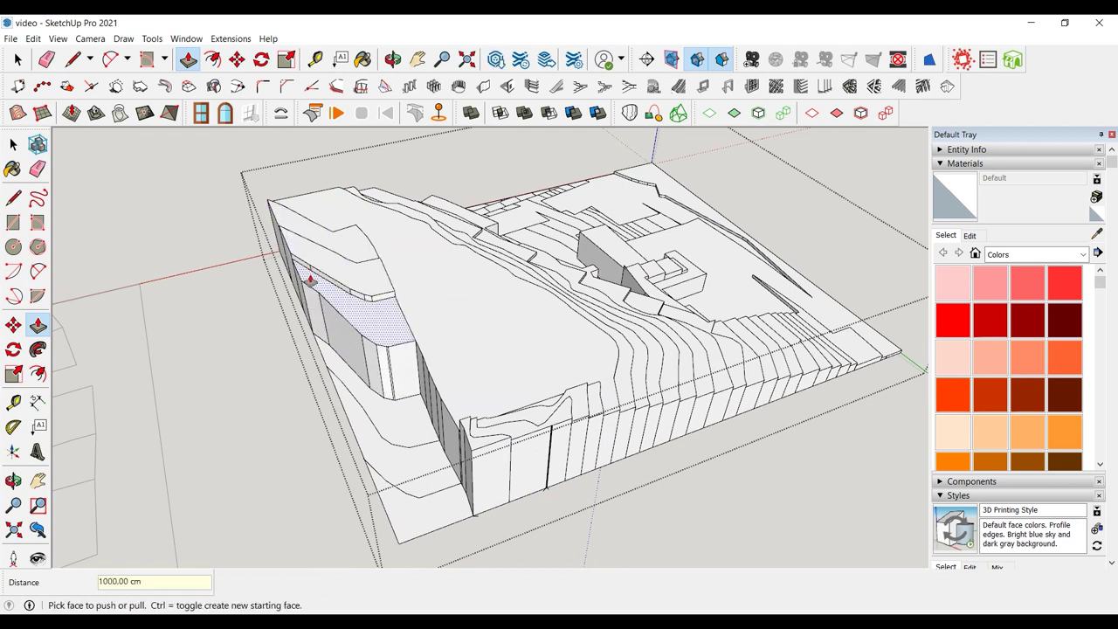
pyautogui.click(344, 302)
pyautogui.write('50')
pyautogui.press('Return')
pyautogui.click(401, 419)
pyautogui.click(394, 325)
pyautogui.click(391, 347)
pyautogui.write('50')
pyautogui.press('Return')
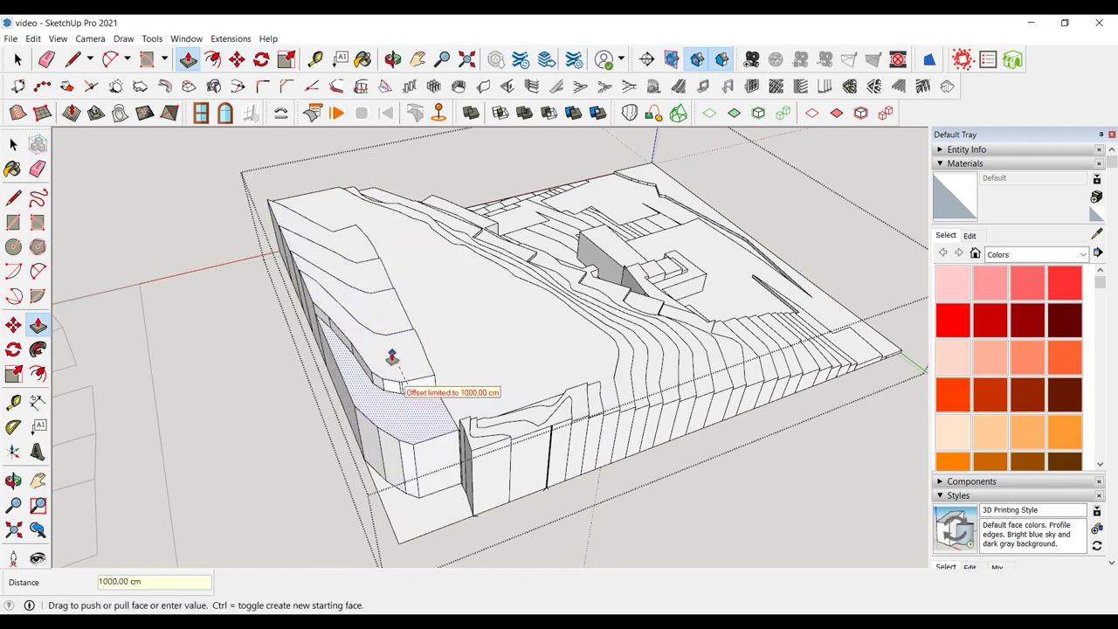
# - Raise the last corner strip beside the plateau with the same 50 cm step to complete the terrain
pyautogui.click(433, 426)
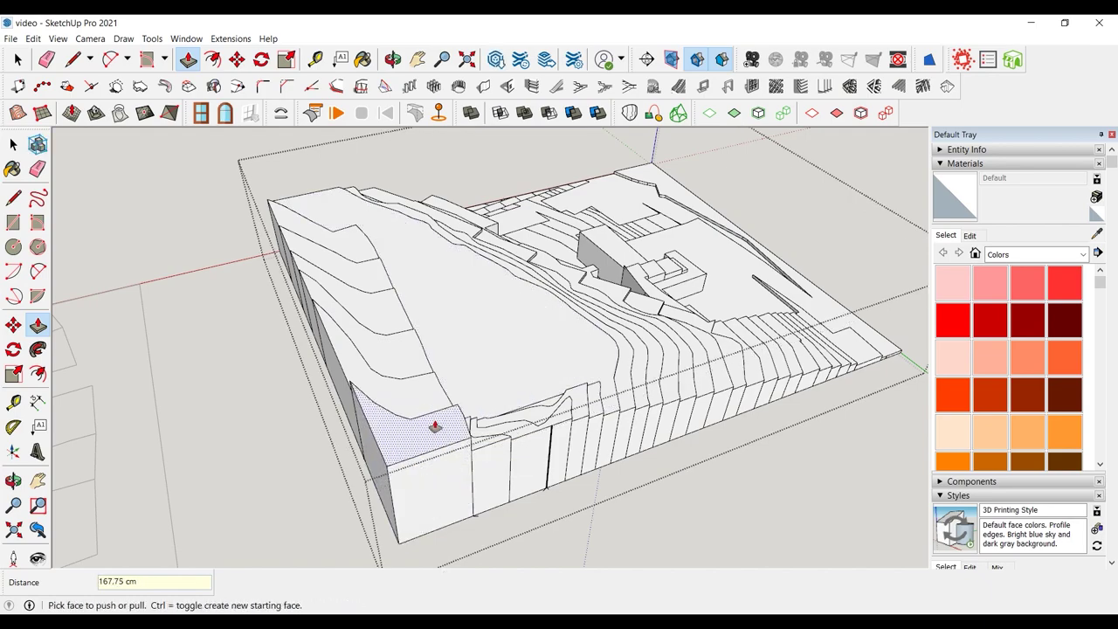
pyautogui.moveTo(435, 426); pyautogui.dragTo(358, 248, button='middle')
pyautogui.write('80')
pyautogui.press('Return')
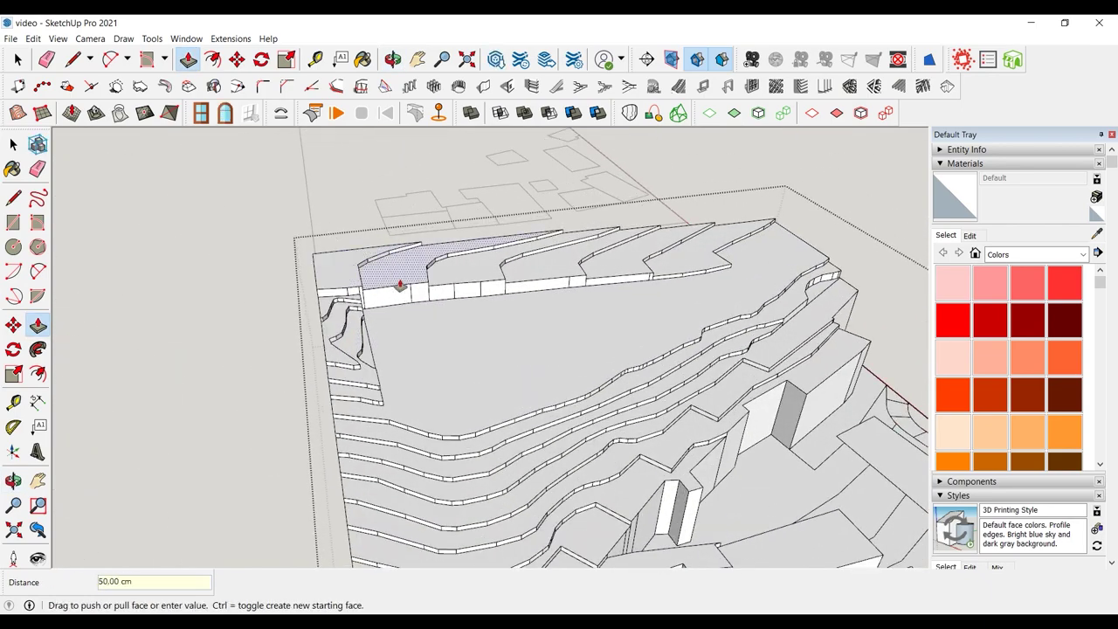
pyautogui.scroll(-3, 324, 282)
pyautogui.press('space')
pyautogui.moveTo(324, 282); pyautogui.dragTo(436, 301, button='middle')
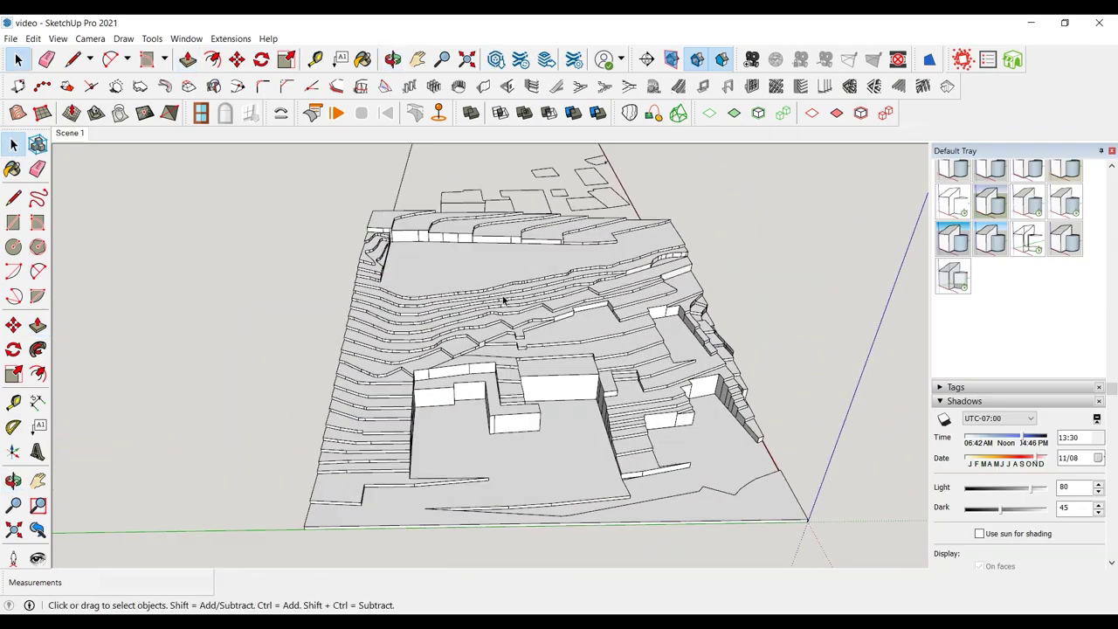
# - Group the flat building outlines and their site boundary lying beside the terrain
pyautogui.moveTo(501, 298); pyautogui.dragTo(345, 203, button='middle')
pyautogui.moveTo(251, 196); pyautogui.dragTo(705, 494)
pyautogui.rightClick(647, 378)
pyautogui.click(647, 301)
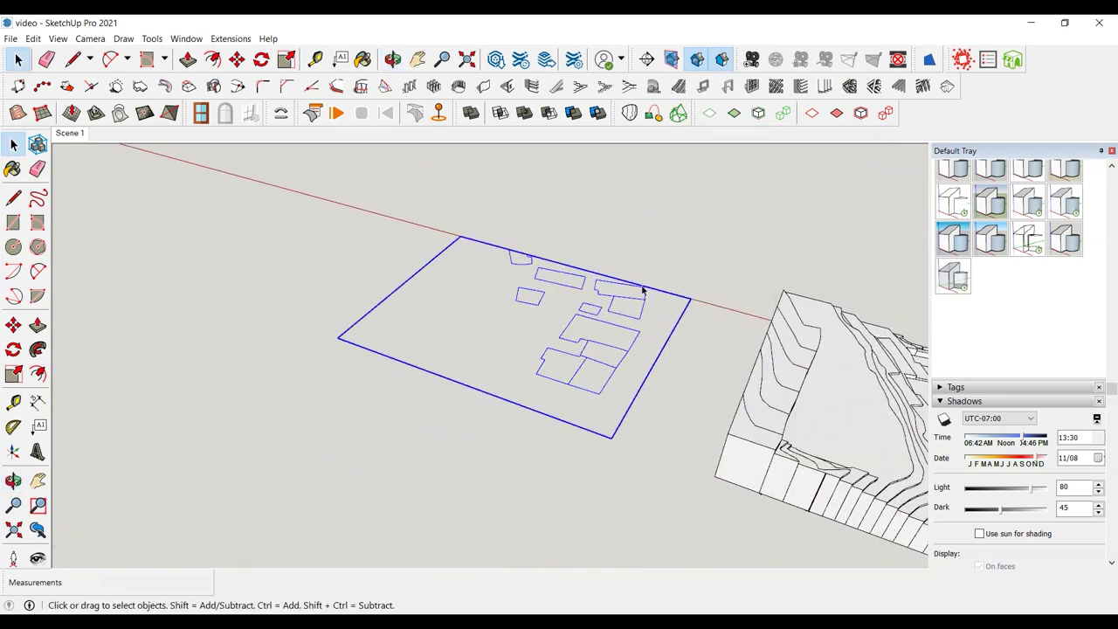
# - Retrace edges of the long rectangular building outline inside the group to fill it with a face
pyautogui.click(13, 198)
pyautogui.scroll(3, 512, 250)
pyautogui.click(492, 265)
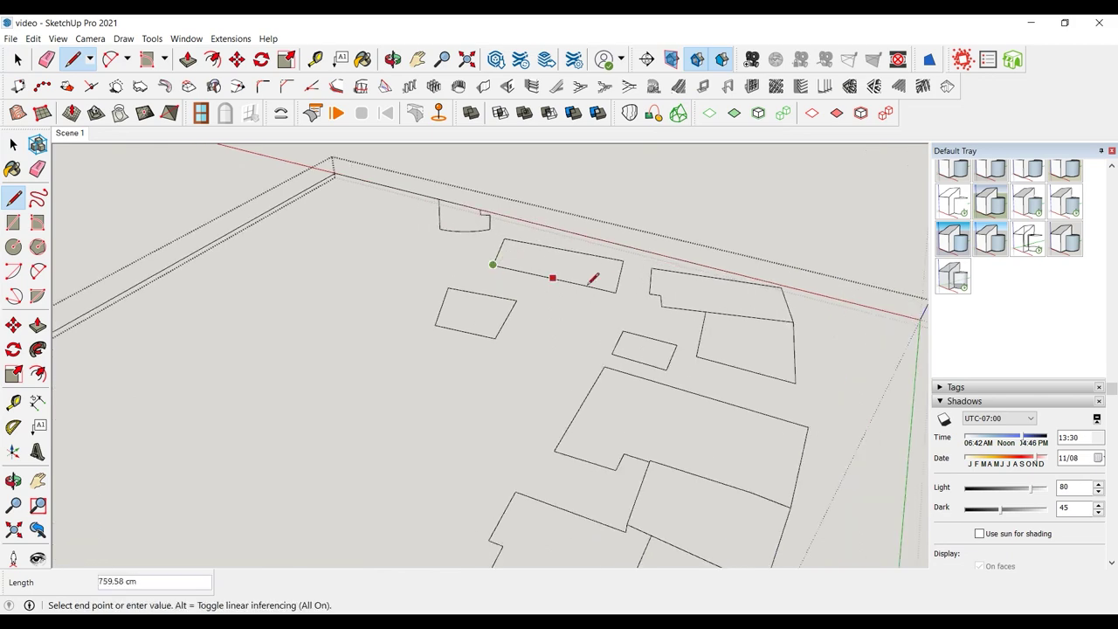
pyautogui.scroll(1, 616, 293)
pyautogui.click(615, 293)
pyautogui.click(483, 262)
pyautogui.scroll(4, 497, 233)
pyautogui.click(497, 232)
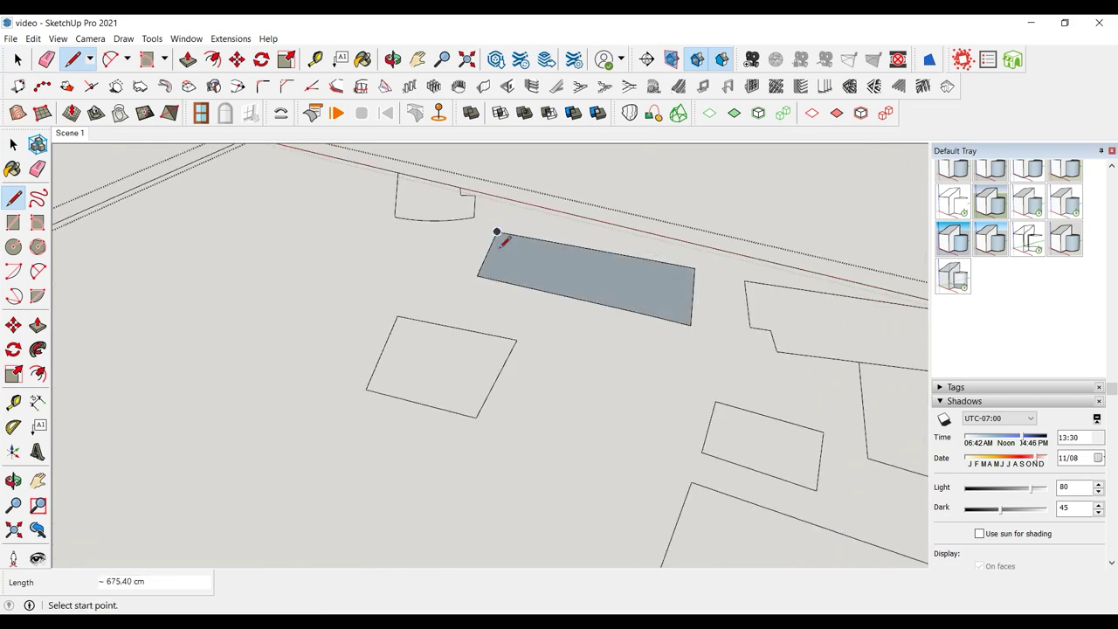
# - Retrace edges of the four-sided outline and the curved-edge outline to create their faces
pyautogui.click(516, 340)
pyautogui.scroll(3, 400, 172)
pyautogui.click(395, 174)
pyautogui.click(484, 195)
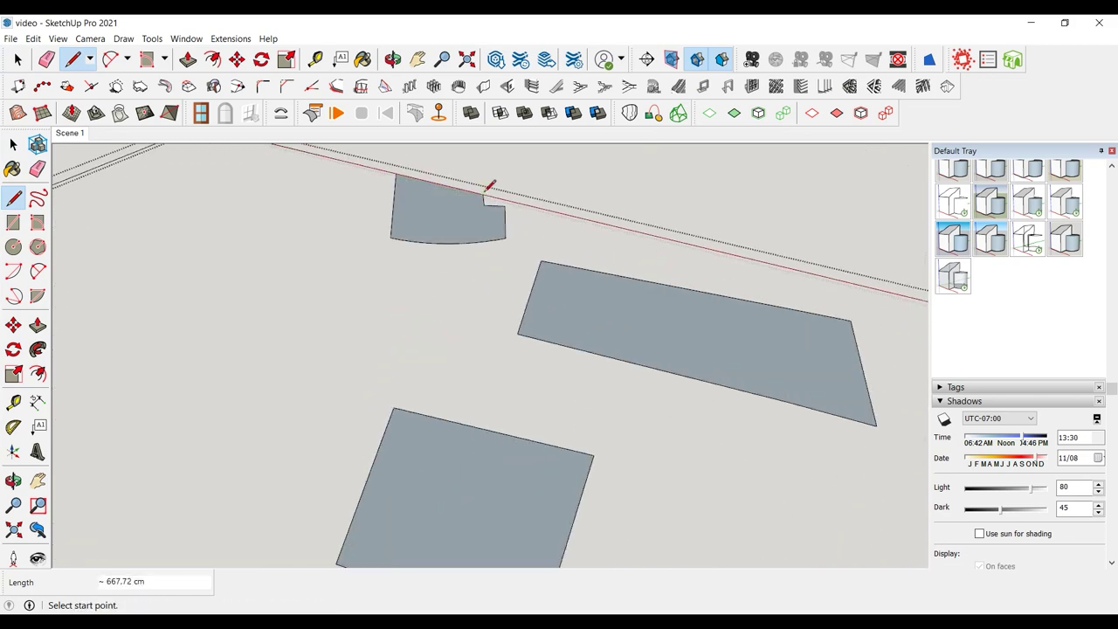
# - Create faces for the notched outline, the outline adjoining it and the small rectangular outline by retracing their edges
pyautogui.scroll(-5, 321, 214)
pyautogui.scroll(1, 661, 294)
pyautogui.click(568, 262)
pyautogui.click(559, 301)
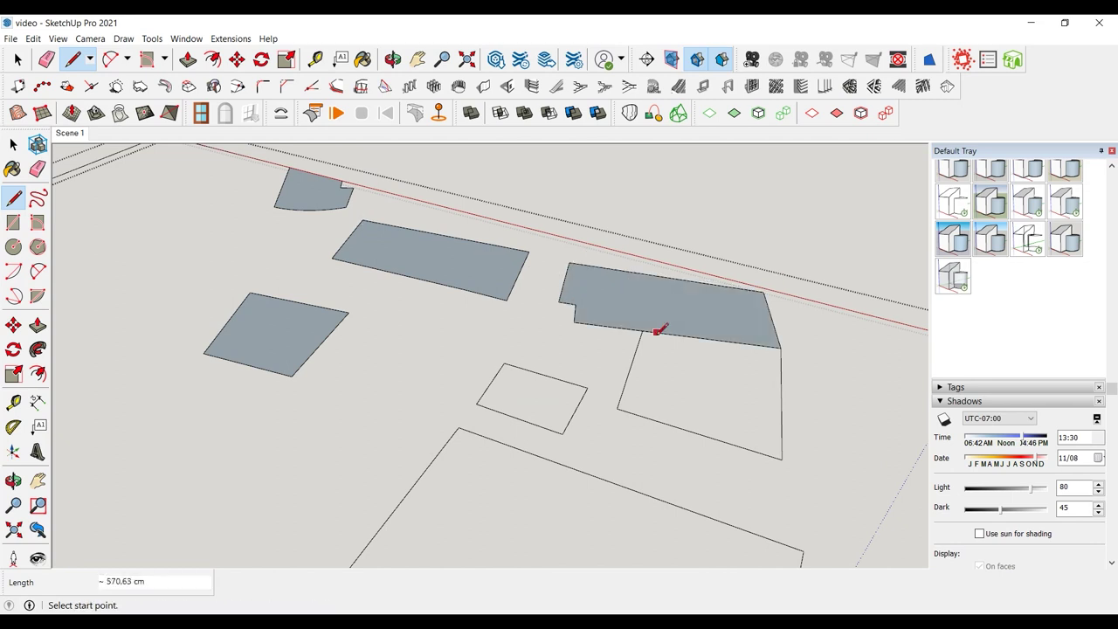
pyautogui.click(618, 407)
pyautogui.scroll(-2, 563, 428)
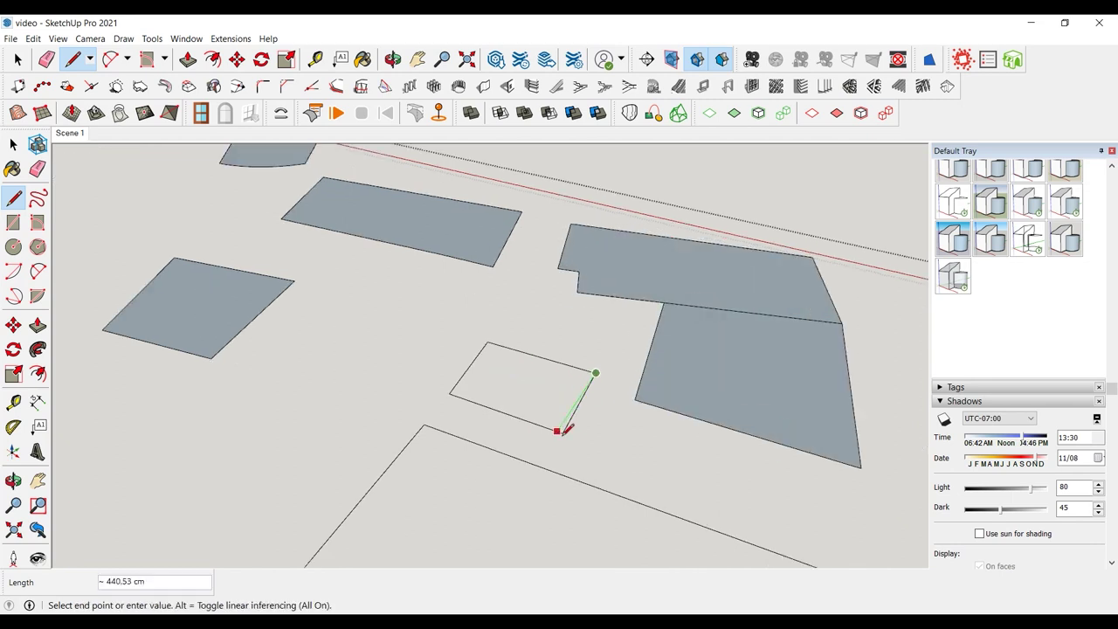
pyautogui.click(568, 430)
pyautogui.scroll(-3, 564, 344)
pyautogui.scroll(3, 496, 342)
# - Create faces for the large stepped building outline and the block adjoining it by retracing their edges
pyautogui.click(495, 342)
pyautogui.scroll(3, 423, 434)
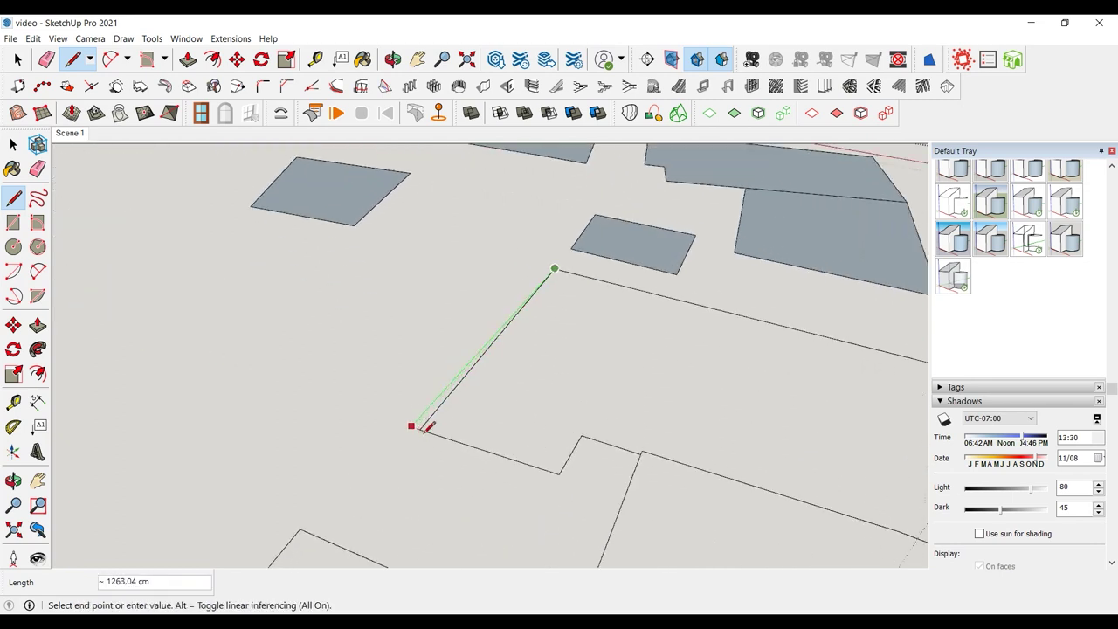
pyautogui.click(420, 428)
pyautogui.scroll(-4, 452, 302)
pyautogui.scroll(2, 668, 395)
pyautogui.click(683, 367)
pyautogui.click(604, 495)
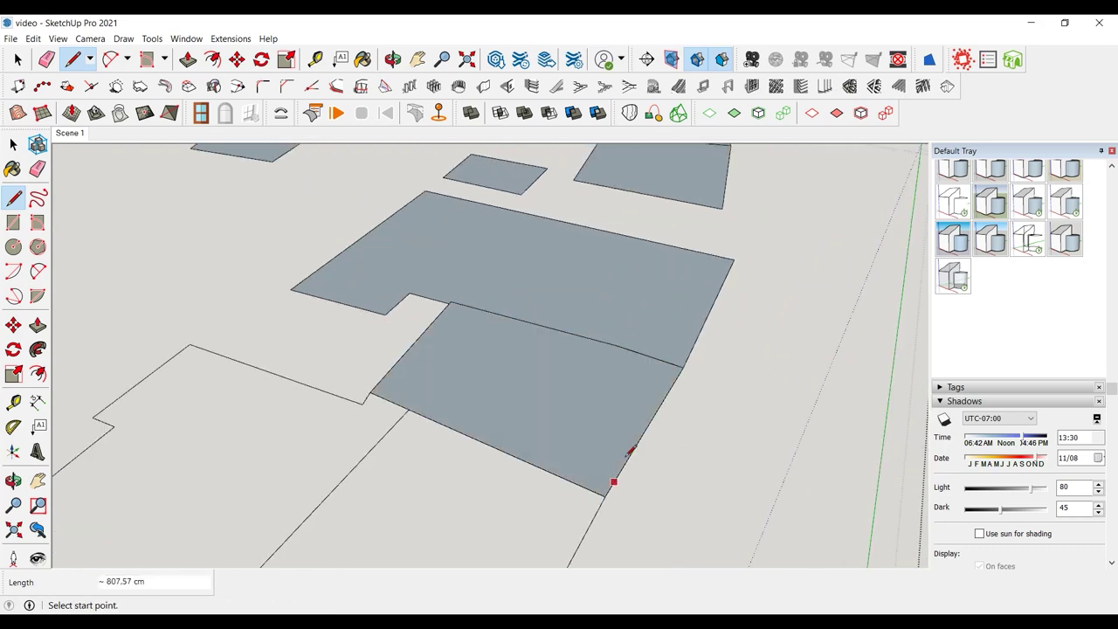
# - Create faces for the last two adjoining building outlines by retracing their edges
pyautogui.scroll(-3, 649, 369)
pyautogui.click(649, 362)
pyautogui.scroll(2, 430, 467)
pyautogui.click(430, 467)
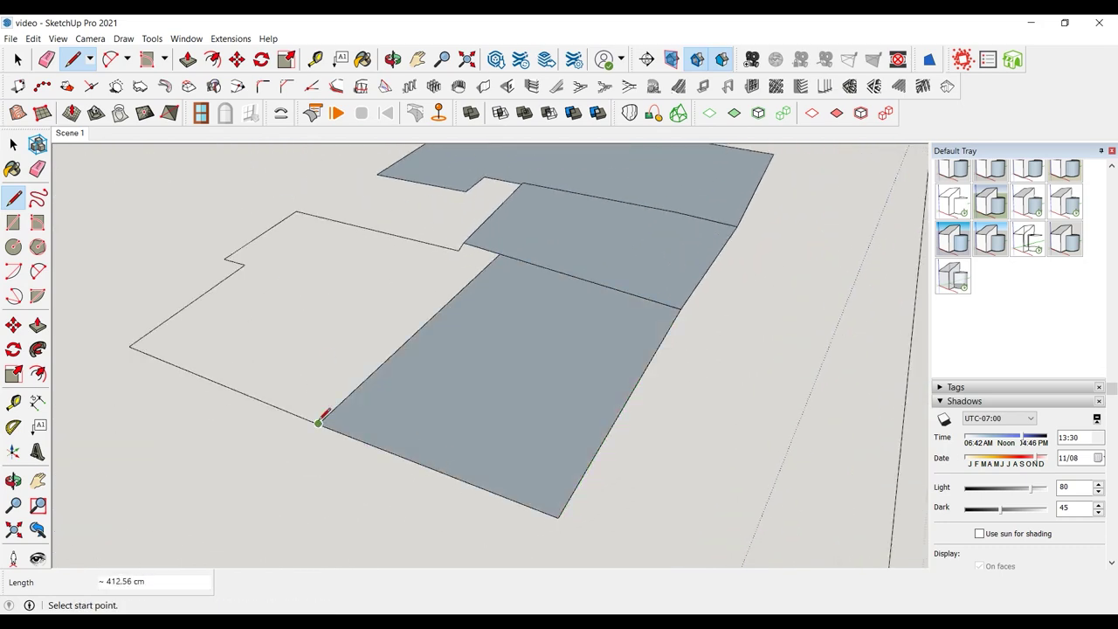
pyautogui.scroll(2, 298, 211)
pyautogui.click(298, 210)
pyautogui.scroll(-5, 507, 267)
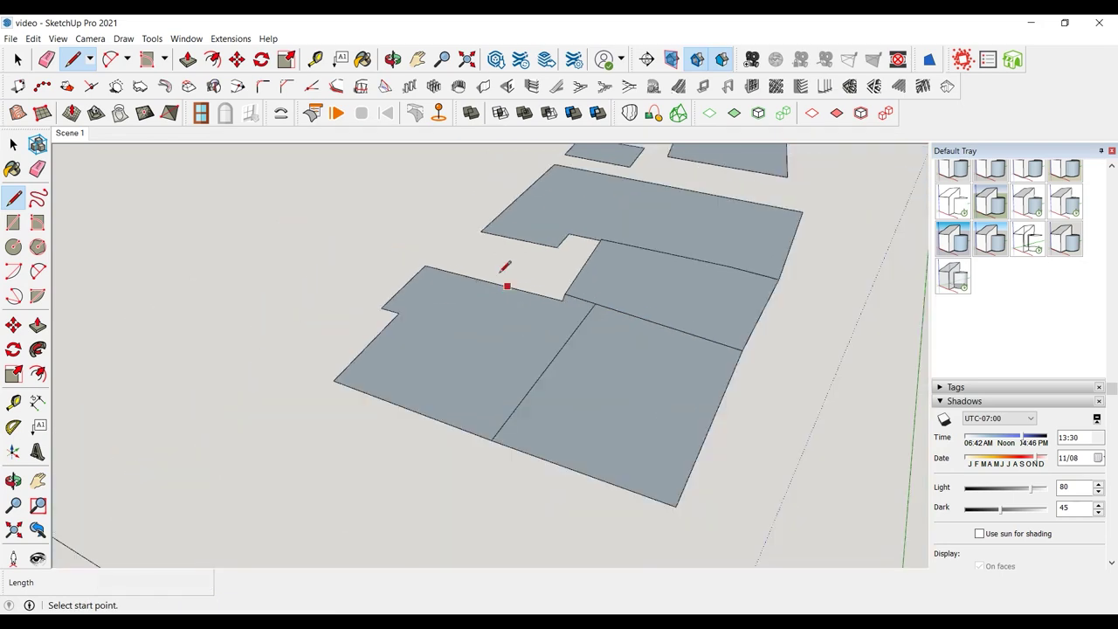
pyautogui.press('space')
pyautogui.scroll(1, 262, 341)
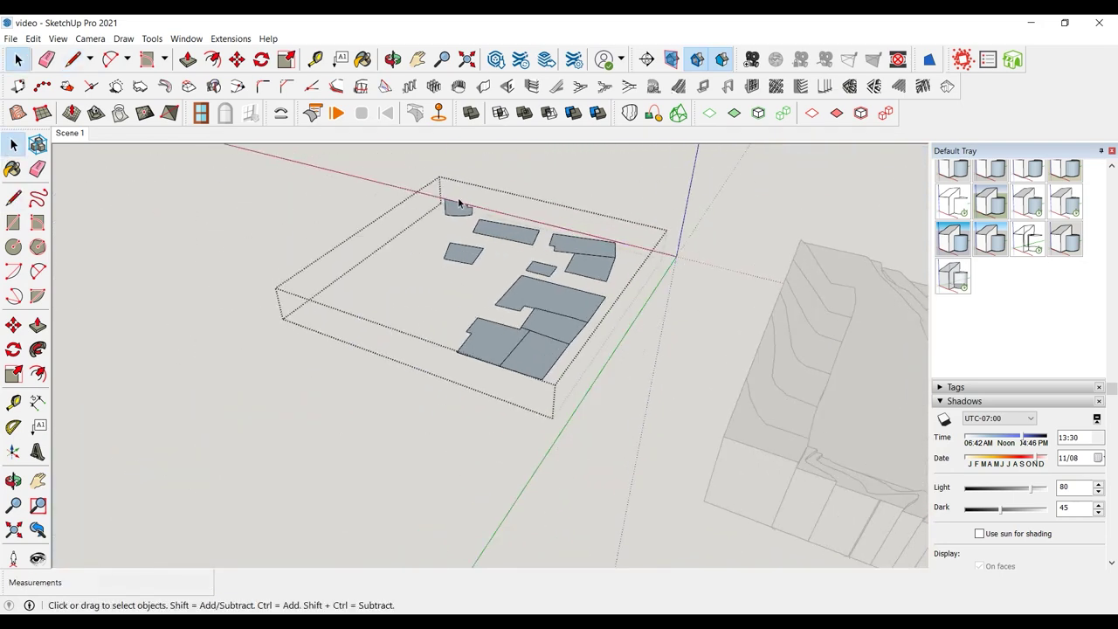
# - Close the building group and move it by a corner point onto the matching corner of the terrain model
pyautogui.click(487, 405)
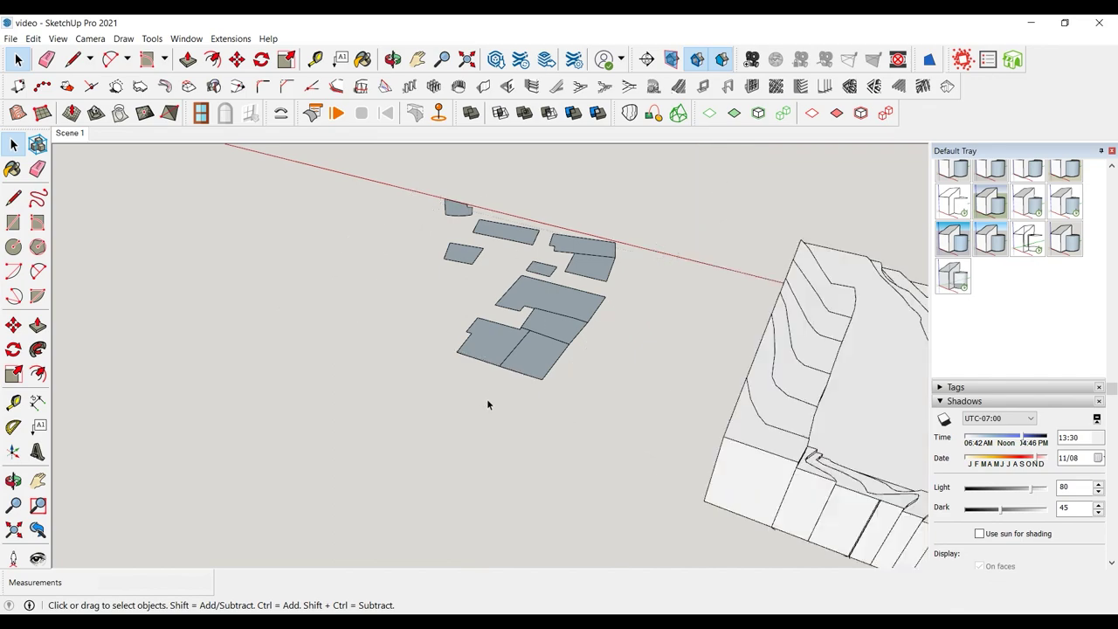
pyautogui.click(13, 324)
pyautogui.scroll(4, 446, 198)
pyautogui.click(445, 200)
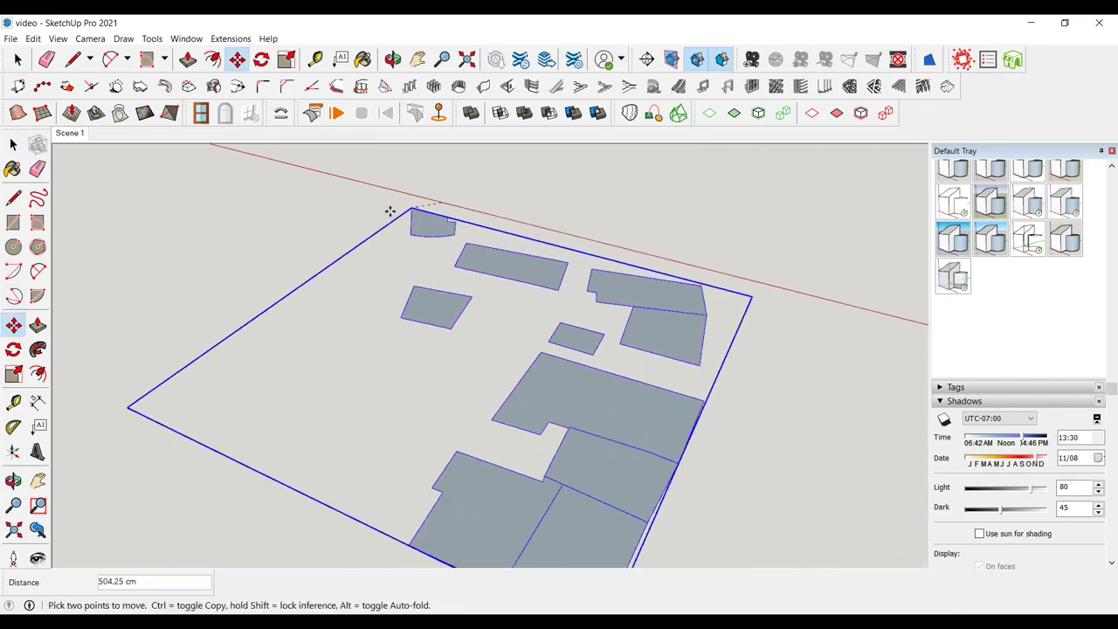
pyautogui.scroll(-6, 223, 266)
pyautogui.scroll(5, 507, 294)
pyautogui.moveTo(568, 301); pyautogui.dragTo(376, 302, button='middle')
pyautogui.scroll(-2, 543, 265)
pyautogui.scroll(6, 557, 279)
pyautogui.click(560, 280)
pyautogui.scroll(-5, 515, 192)
pyautogui.press('space')
# - Open the building group and make separate groups of the curved-edge footprint and the four-sided footprint
pyautogui.moveTo(454, 451); pyautogui.dragTo(421, 435, button='middle')
pyautogui.rightClick(581, 364)
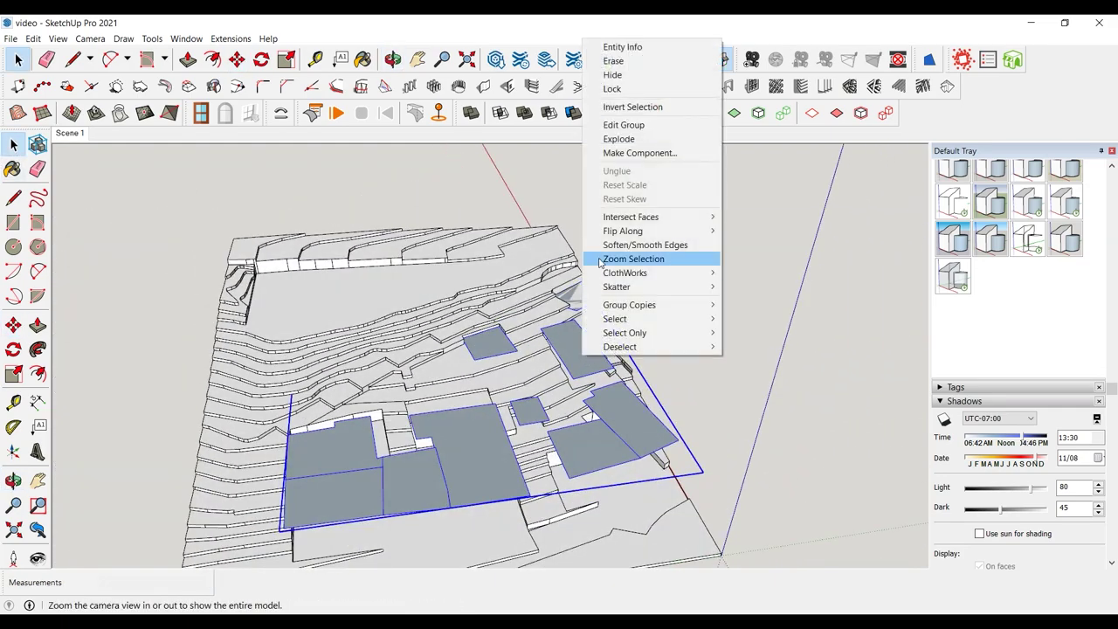
pyautogui.doubleClick(573, 358)
pyautogui.scroll(3, 573, 357)
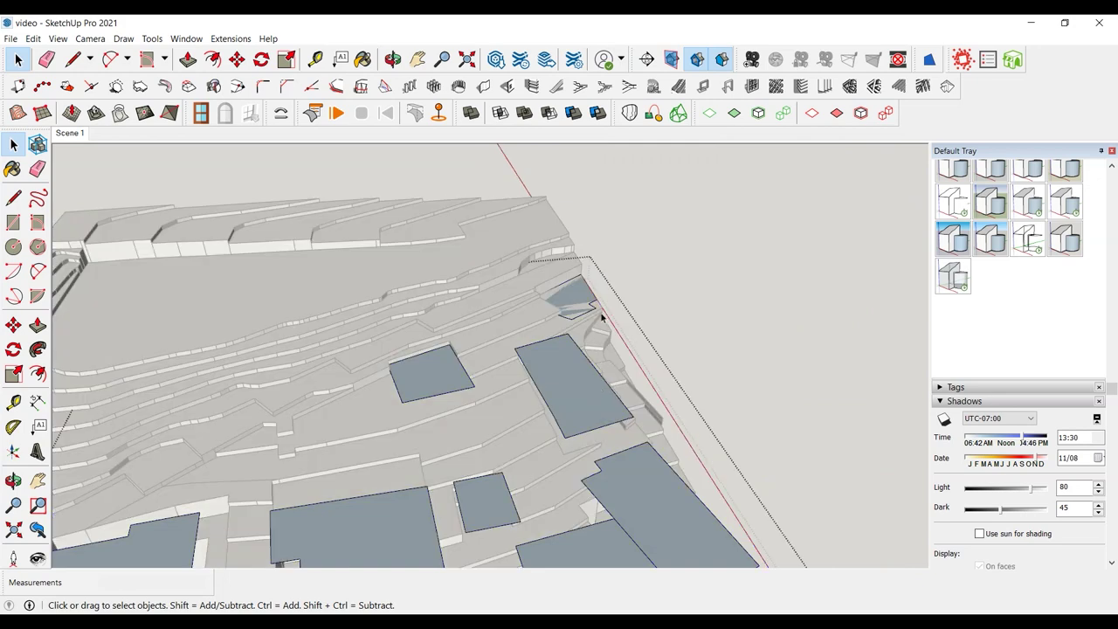
pyautogui.rightClick(594, 310)
pyautogui.click(649, 418)
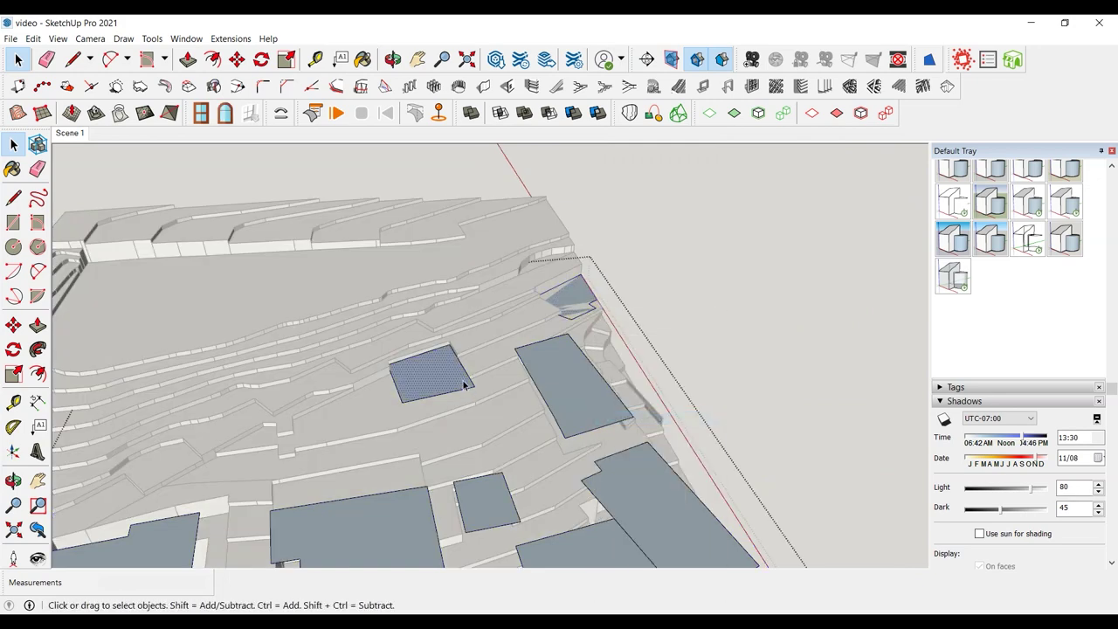
pyautogui.rightClick(465, 385)
pyautogui.click(489, 237)
# - Make a group of the long rectangular footprint and another of the two adjoining notched footprints
pyautogui.rightClick(618, 394)
pyautogui.click(657, 262)
pyautogui.rightClick(614, 504)
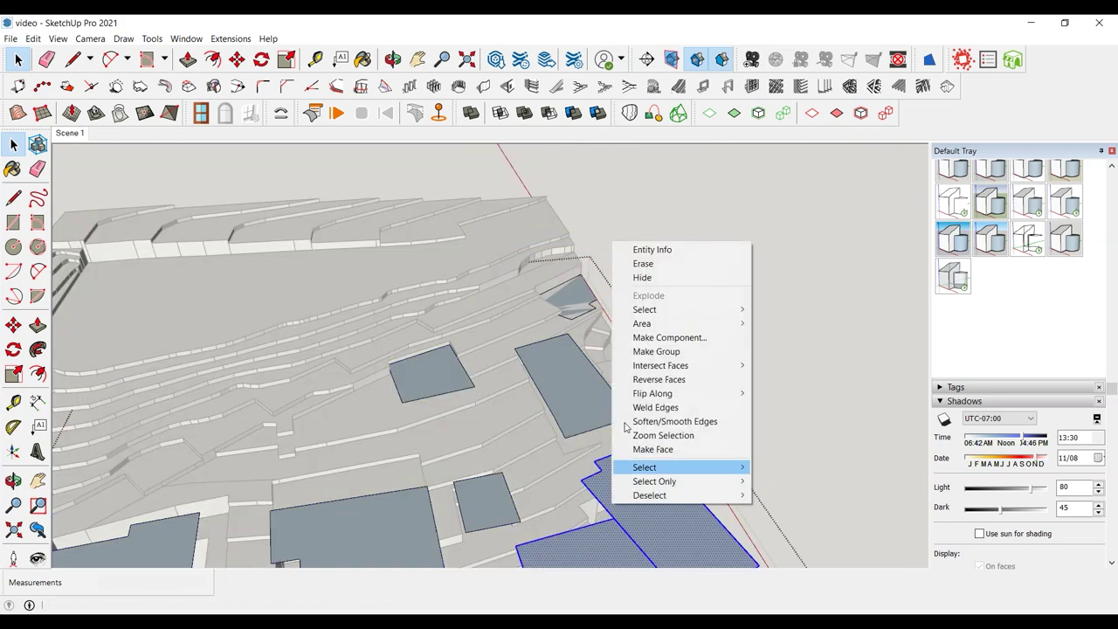
pyautogui.click(657, 352)
# - Make a group of the small rectangular footprint and another of the large connected block of footprints
pyautogui.moveTo(645, 367); pyautogui.dragTo(685, 307, button='middle')
pyautogui.doubleClick(606, 347)
pyautogui.rightClick(607, 347)
pyautogui.click(659, 461)
pyautogui.doubleClick(550, 416)
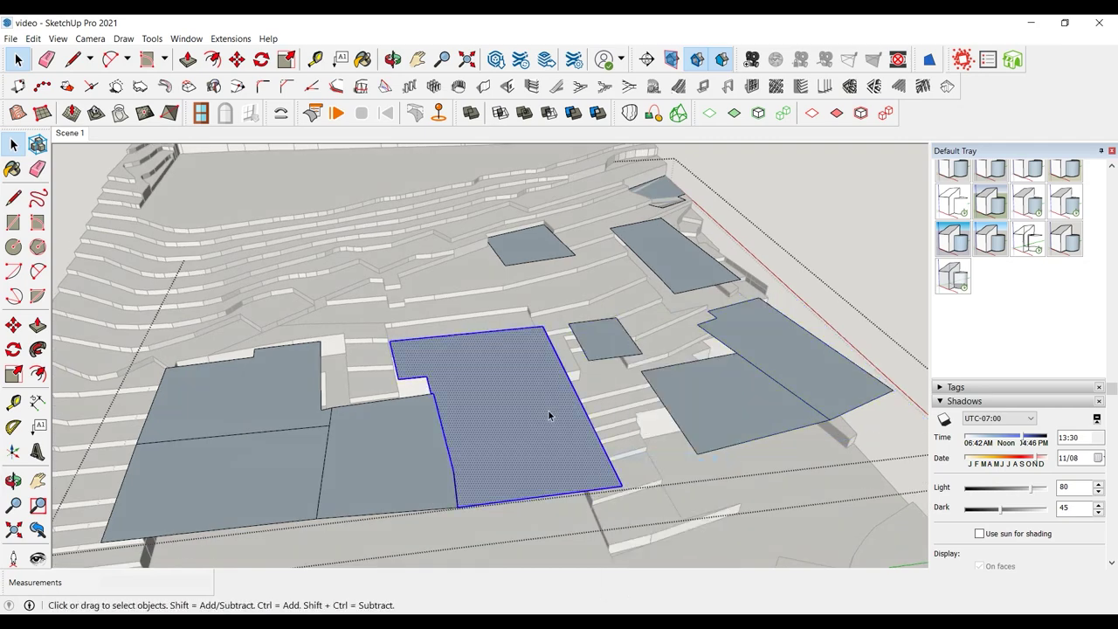
pyautogui.tripleClick(550, 415)
pyautogui.rightClick(550, 416)
pyautogui.click(598, 259)
# - Move the long rectangular footprint straight down onto the bottom of its recess in the terrain
pyautogui.moveTo(507, 374); pyautogui.dragTo(441, 409, button='middle')
pyautogui.scroll(4, 669, 306)
pyautogui.moveTo(669, 335); pyautogui.dragTo(506, 297, button='middle')
pyautogui.click(524, 310)
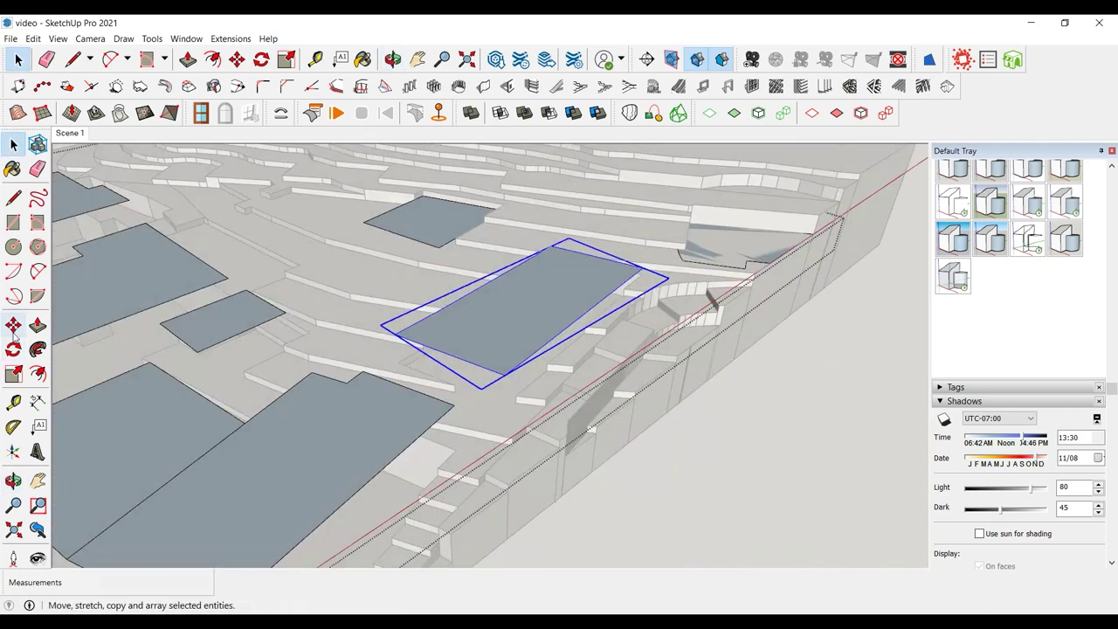
pyautogui.click(13, 336)
pyautogui.scroll(3, 542, 391)
pyautogui.click(496, 383)
pyautogui.press('Escape')
pyautogui.click(496, 381)
pyautogui.click(504, 407)
# - Move the four-sided footprint vertically down into its recess in the terrain
pyautogui.scroll(-4, 638, 383)
pyautogui.click(476, 240)
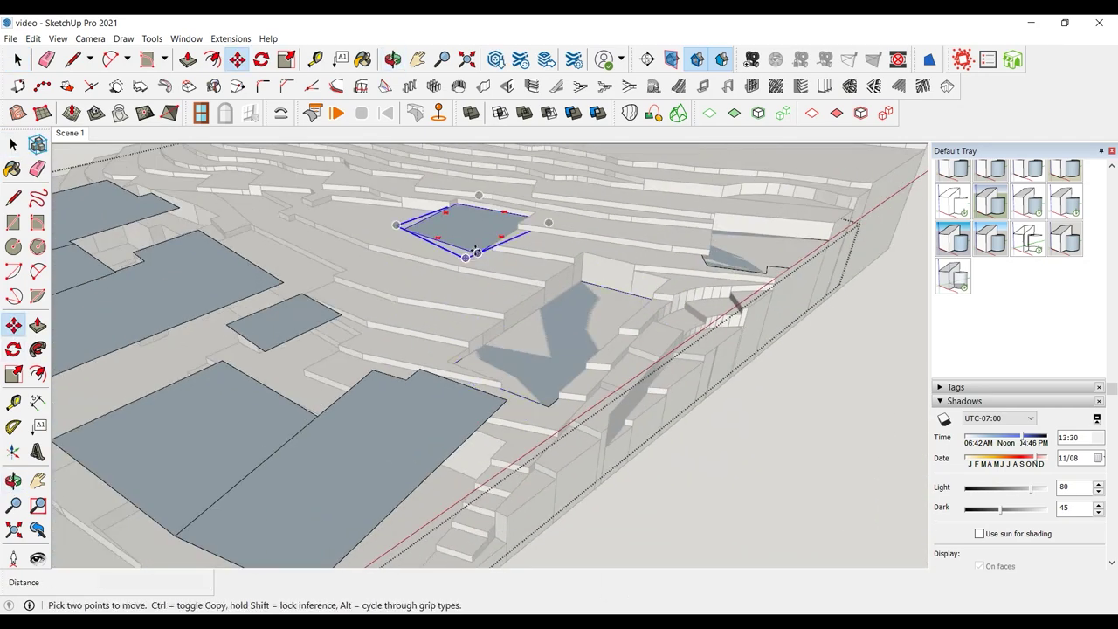
pyautogui.scroll(3, 476, 253)
pyautogui.click(475, 253)
pyautogui.click(474, 271)
# - Lower the notched footprint pair 700 cm and the small rectangular footprint into their terrain recesses
pyautogui.scroll(-5, 613, 229)
pyautogui.scroll(2, 483, 450)
pyautogui.click(483, 455)
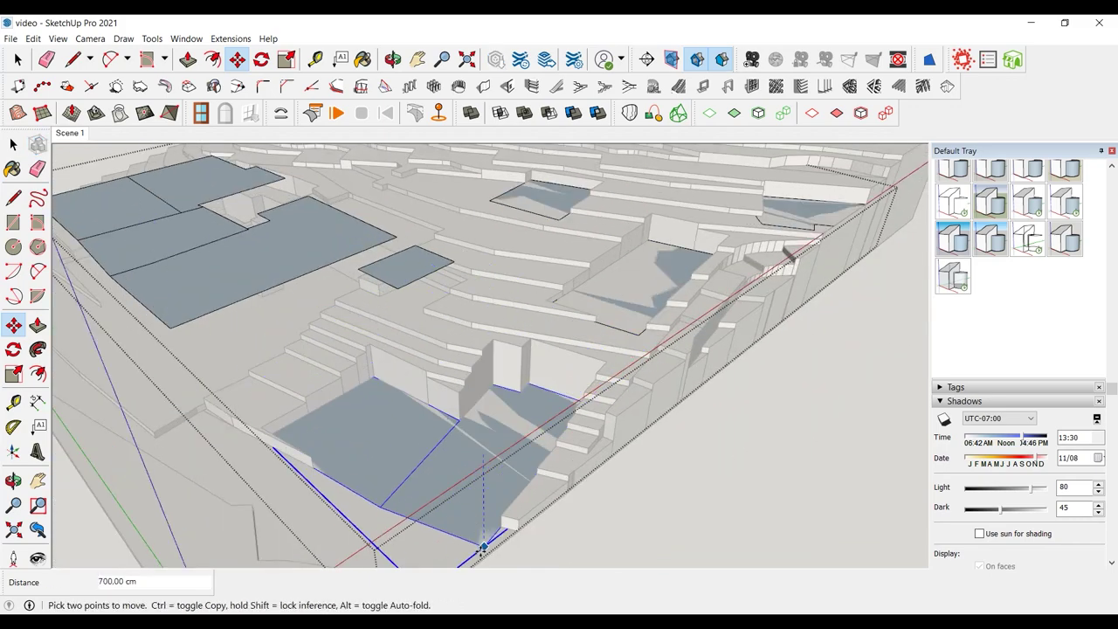
pyautogui.click(483, 547)
pyautogui.scroll(-4, 483, 524)
pyautogui.scroll(6, 594, 344)
pyautogui.click(597, 350)
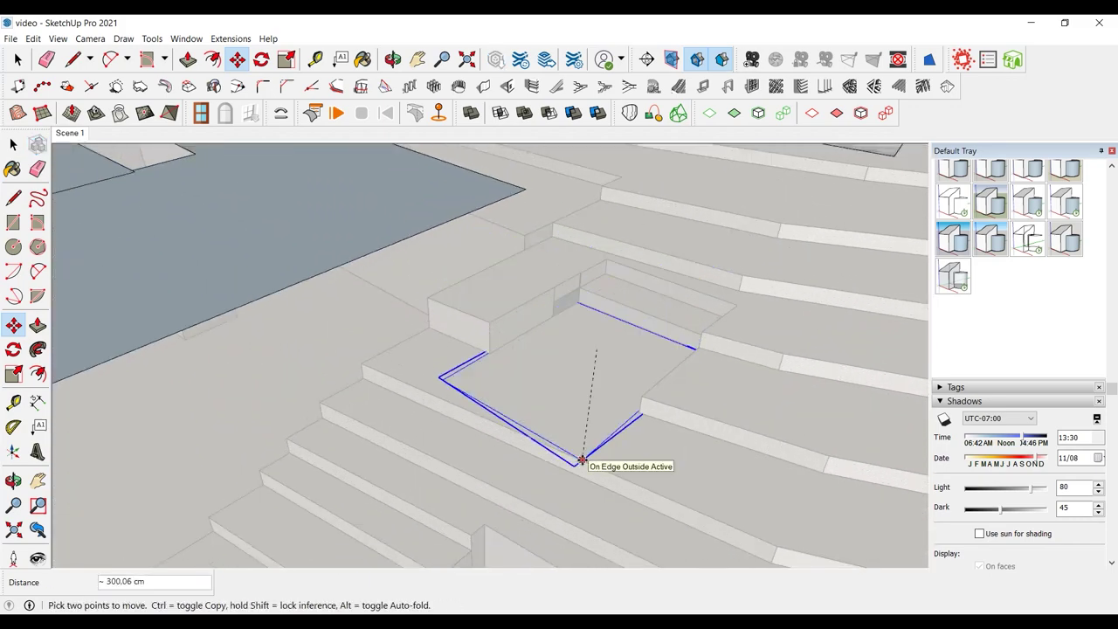
# - Lower the large connected block of footprints 650 cm onto its terrain recess
pyautogui.scroll(-5, 732, 405)
pyautogui.scroll(2, 499, 408)
pyautogui.click(499, 407)
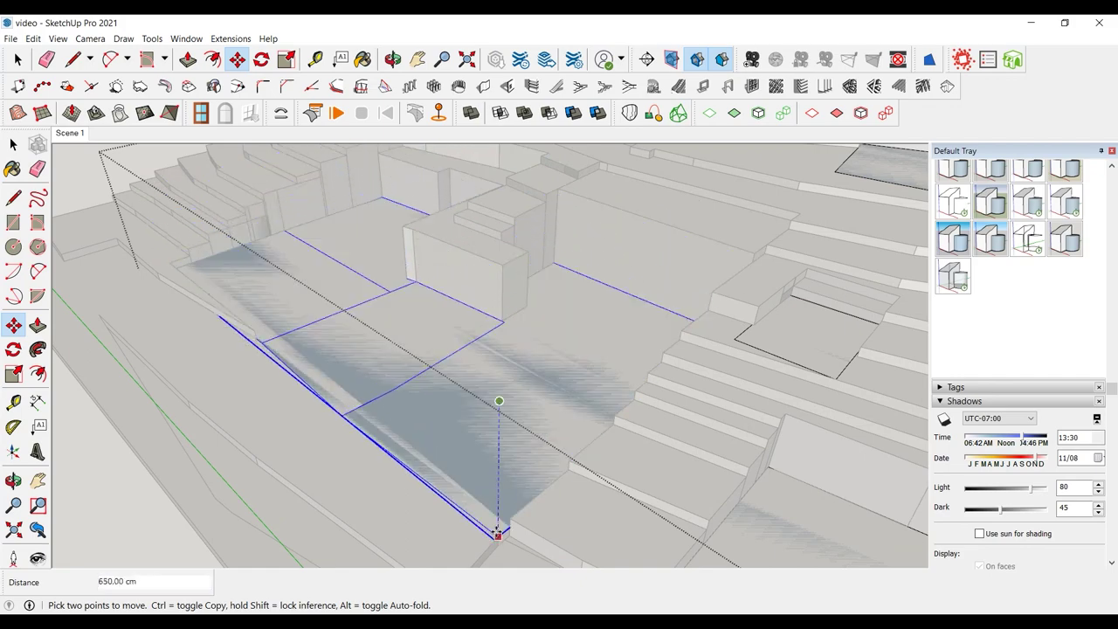
pyautogui.click(499, 532)
pyautogui.scroll(-4, 499, 529)
pyautogui.click(14, 144)
pyautogui.scroll(-3, 487, 361)
# - Open the curved-edge footprint's group and extrude its face 900 cm
pyautogui.moveTo(486, 362); pyautogui.dragTo(563, 322, button='middle')
pyautogui.scroll(2, 437, 292)
pyautogui.doubleClick(706, 236)
pyautogui.write('p800')
pyautogui.press('Return')
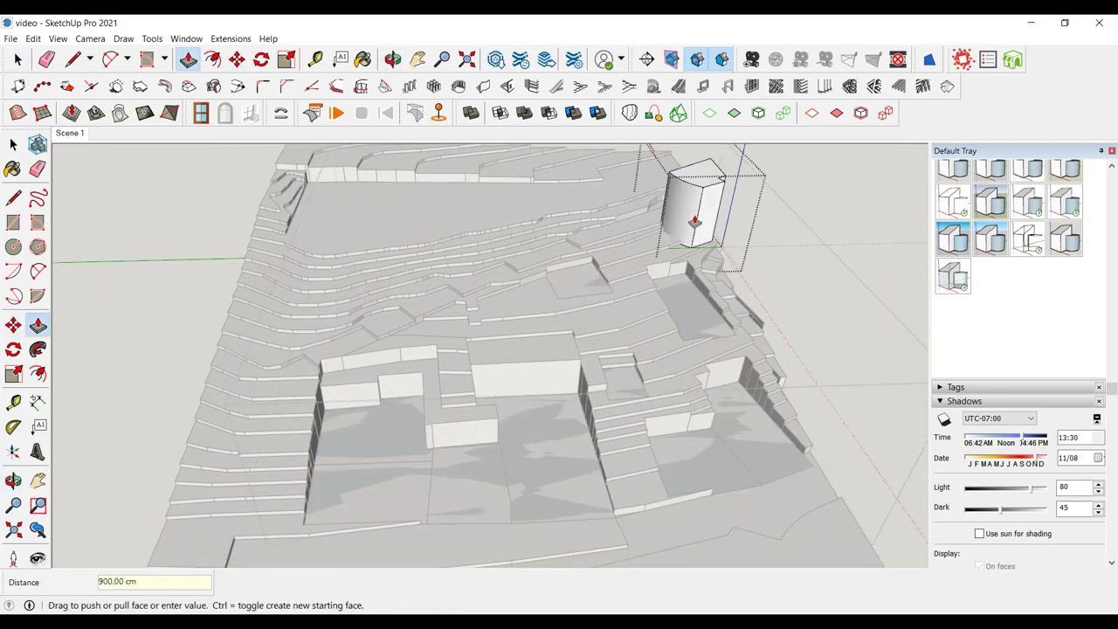
# - Open the long rectangular footprint's group and extrude its face 1700 cm
pyautogui.click(13, 144)
pyautogui.click(357, 227)
pyautogui.doubleClick(692, 308)
pyautogui.doubleClick(692, 308)
pyautogui.click(38, 325)
pyautogui.click(704, 326)
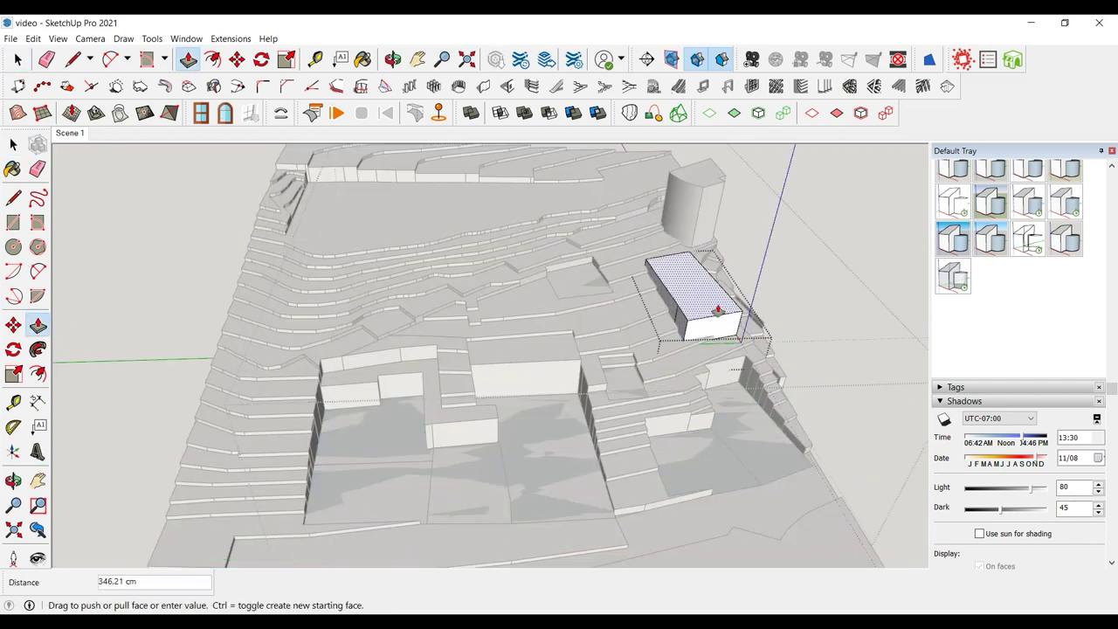
pyautogui.write('1700')
pyautogui.press('Return')
# - Open the small rectangular footprint's group behind the large block and extrude its face 600 cm
pyautogui.click(13, 144)
pyautogui.click(602, 296)
pyautogui.doubleClick(601, 296)
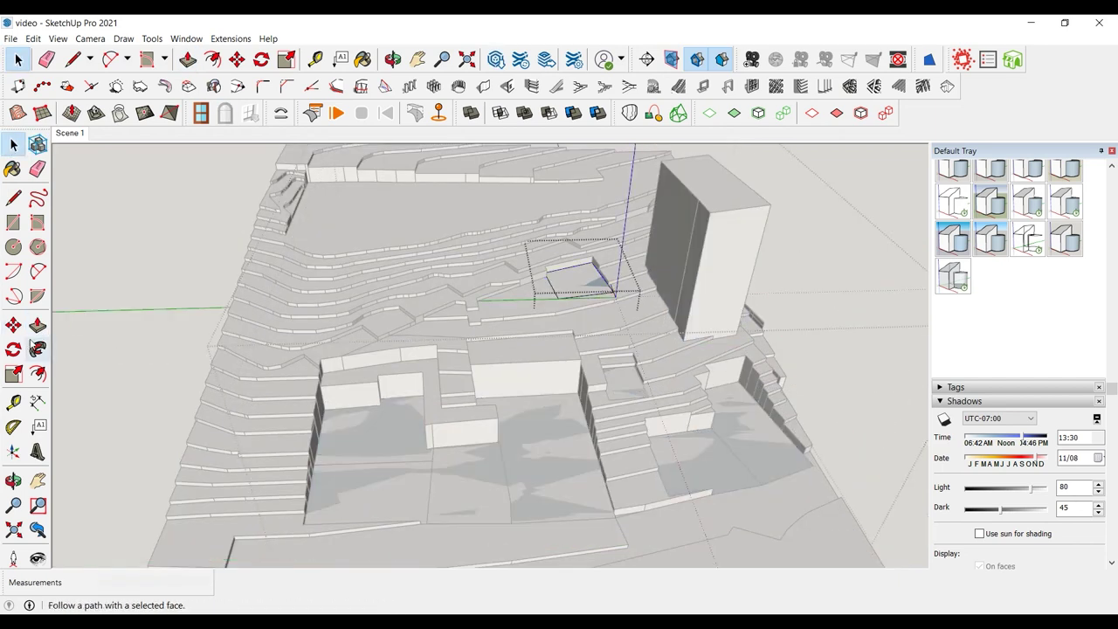
pyautogui.press('p')
pyautogui.click(601, 295)
pyautogui.write('600')
pyautogui.press('Return')
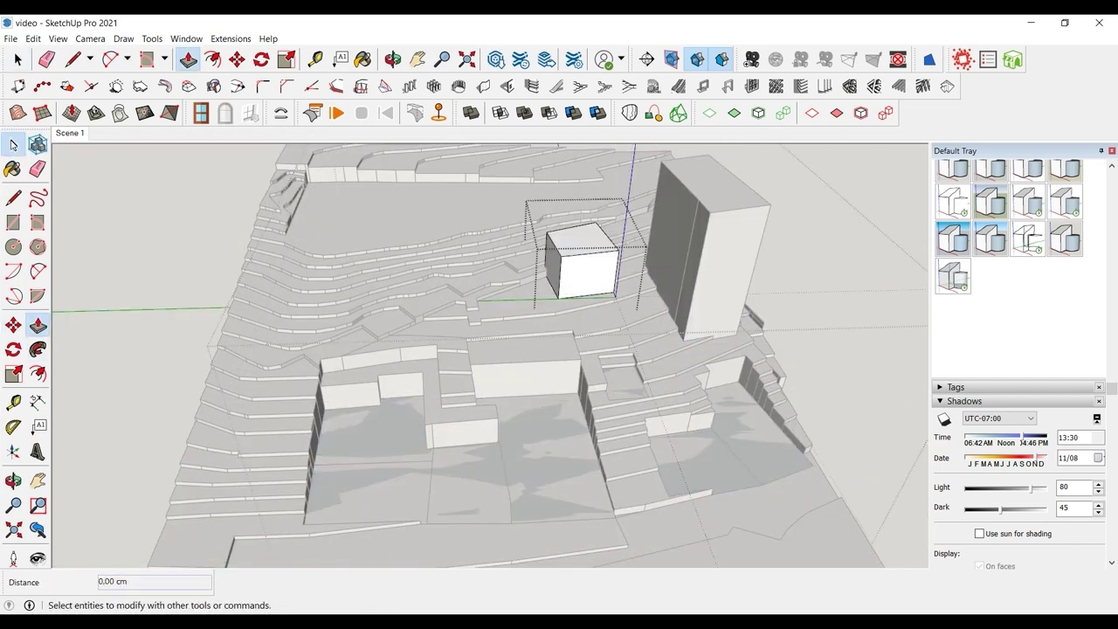
# - Open the notched footprint pair's group, extrude the outer face 1000 cm and extrude the adjoining face into a similar volume
pyautogui.click(13, 144)
pyautogui.click(768, 483)
pyautogui.doubleClick(768, 483)
pyautogui.click(38, 325)
pyautogui.click(760, 454)
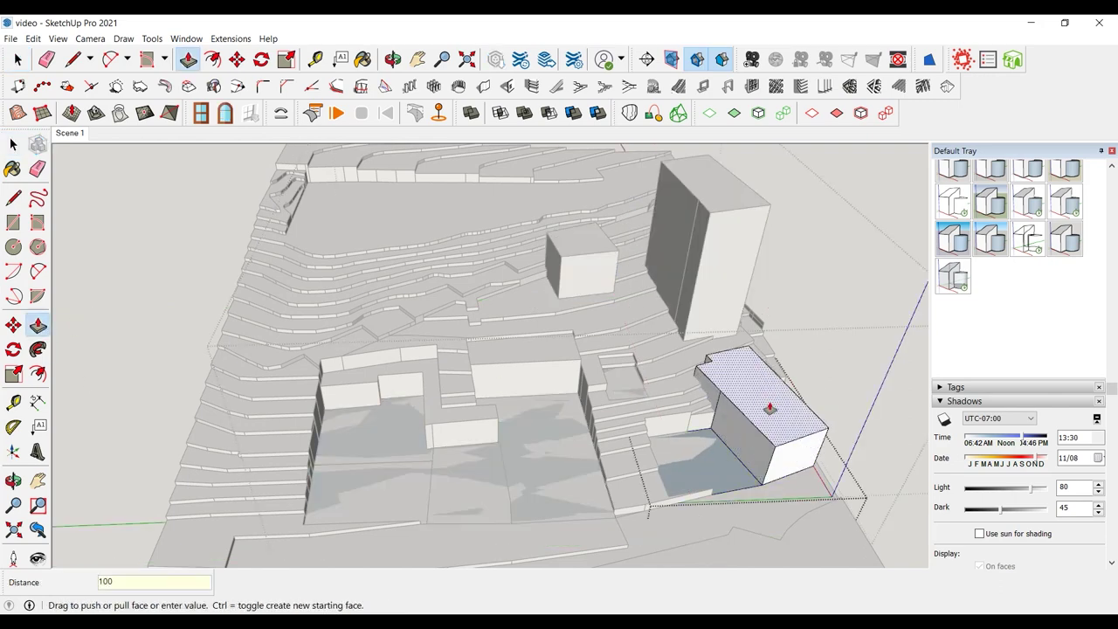
pyautogui.write('0')
pyautogui.press('Return')
pyautogui.click(715, 463)
pyautogui.click(840, 395)
# - Open the small footprint's group between the large block and the notched pair and extrude its face 800 cm
pyautogui.press('space')
pyautogui.doubleClick(620, 387)
pyautogui.press('p')
pyautogui.click(618, 389)
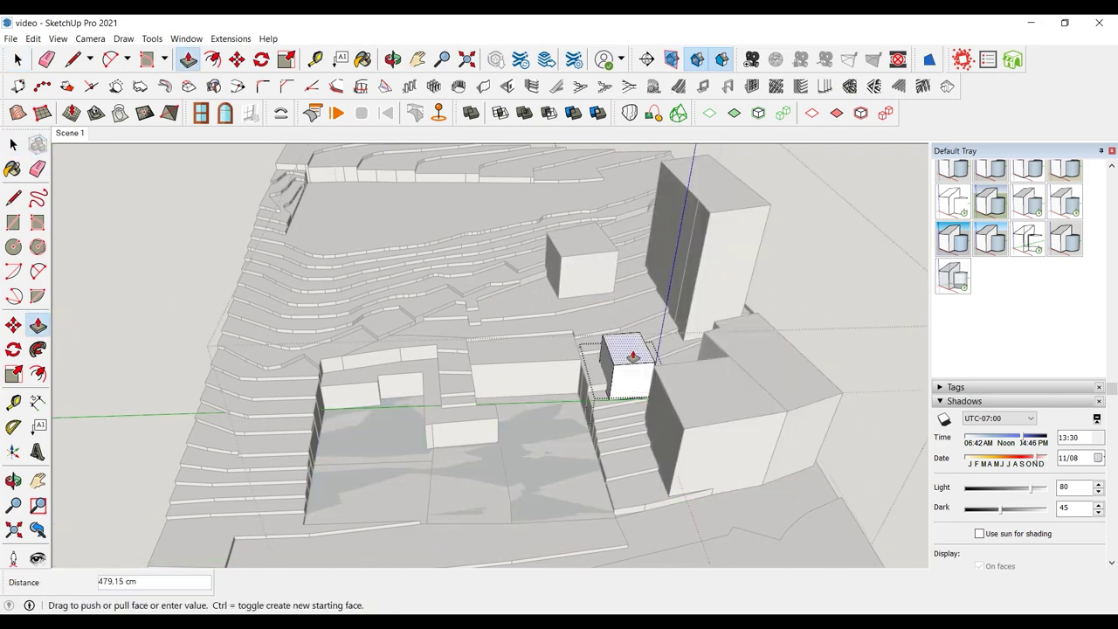
pyautogui.write('800')
pyautogui.press('Return')
# - Open the large connected block's group and extrude its largest face, beside the small tower, 1350 cm
pyautogui.click(13, 144)
pyautogui.click(511, 500)
pyautogui.doubleClick(511, 500)
pyautogui.click(38, 325)
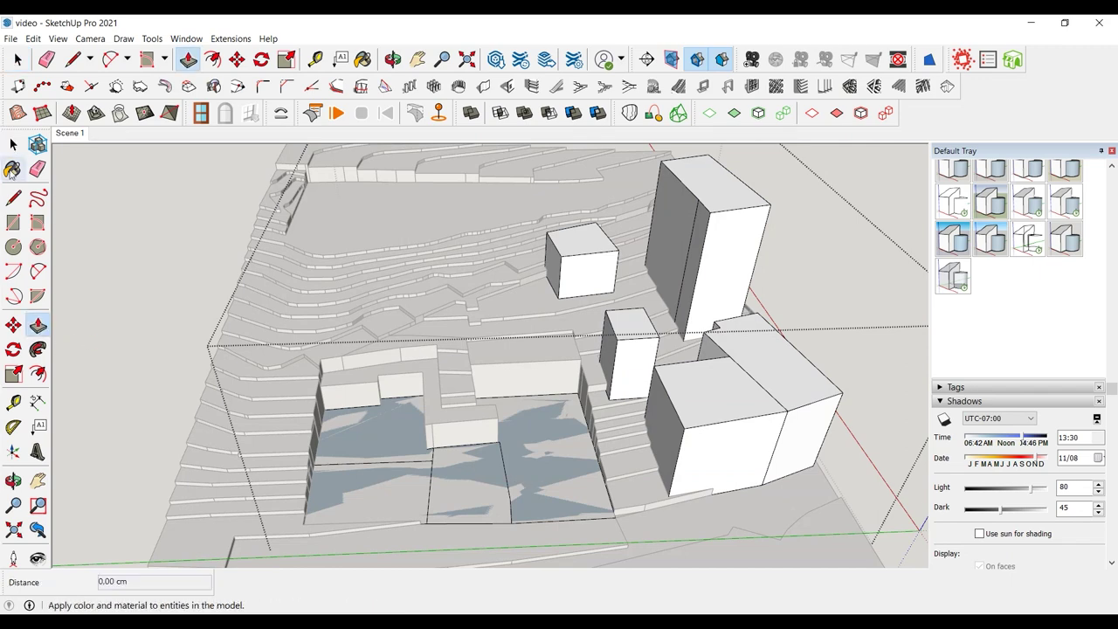
pyautogui.press('space')
pyautogui.doubleClick(510, 484)
pyautogui.press('p')
pyautogui.click(511, 485)
pyautogui.write('13')
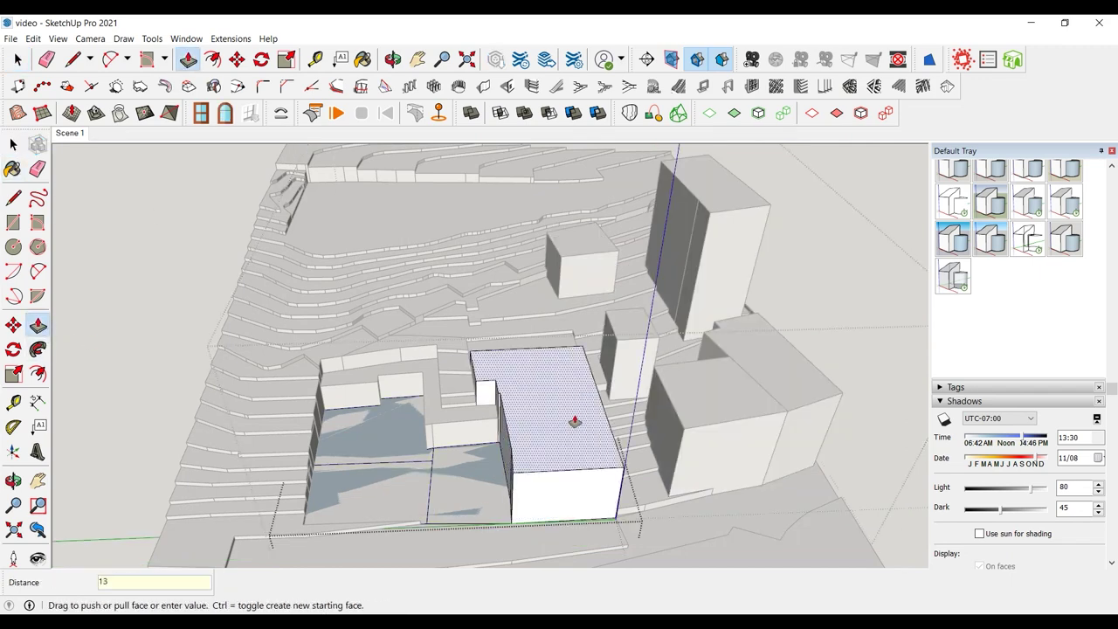
pyautogui.write('50')
pyautogui.press('Return')
# - Extrude the large block's front middle face 1000 cm and raise its remaining footprint faces into volumes
pyautogui.click(483, 512)
pyautogui.write('1000')
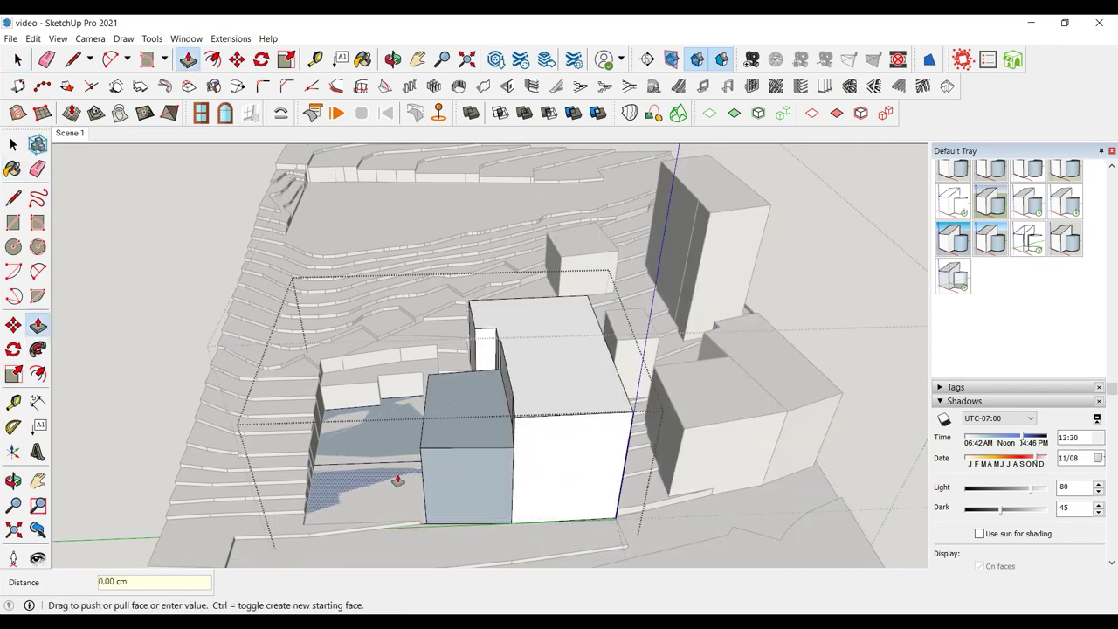
pyautogui.press('Return')
pyautogui.moveTo(424, 399)
pyautogui.mouseDown(button='middle')
pyautogui.moveTo(469, 445)
pyautogui.moveTo(535, 389)
pyautogui.moveTo(437, 384)
pyautogui.mouseUp(button='middle')
pyautogui.click(536, 389)
pyautogui.press('Return')
# - Select the blue back-facing top and front faces of the two front volumes and reverse them
pyautogui.press('space')
pyautogui.tripleClick(472, 417)
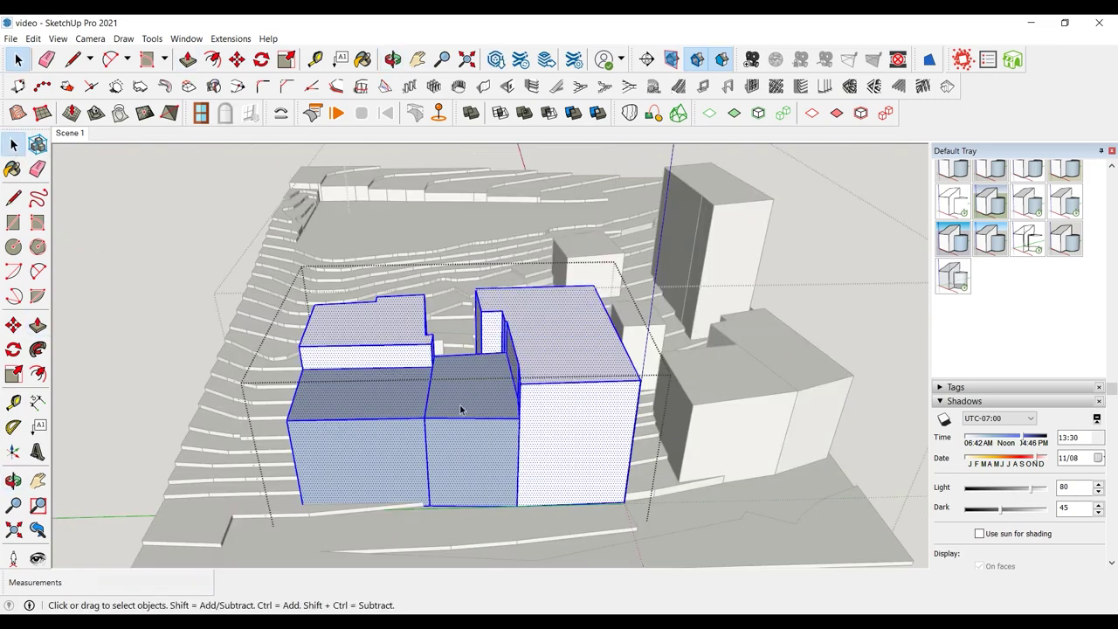
pyautogui.doubleClick(462, 408)
pyautogui.keyDown('shift'); pyautogui.doubleClick(431, 445); pyautogui.keyUp('shift')
pyautogui.keyDown('shift'); pyautogui.doubleClick(397, 447); pyautogui.keyUp('shift')
pyautogui.keyDown('shift'); pyautogui.doubleClick(395, 403); pyautogui.keyUp('shift')
pyautogui.rightClick(396, 405)
pyautogui.click(472, 278)
# - Reverse the remaining blue side faces of the two front volumes and leave the large block's group
pyautogui.moveTo(392, 399); pyautogui.dragTo(586, 406, button='middle')
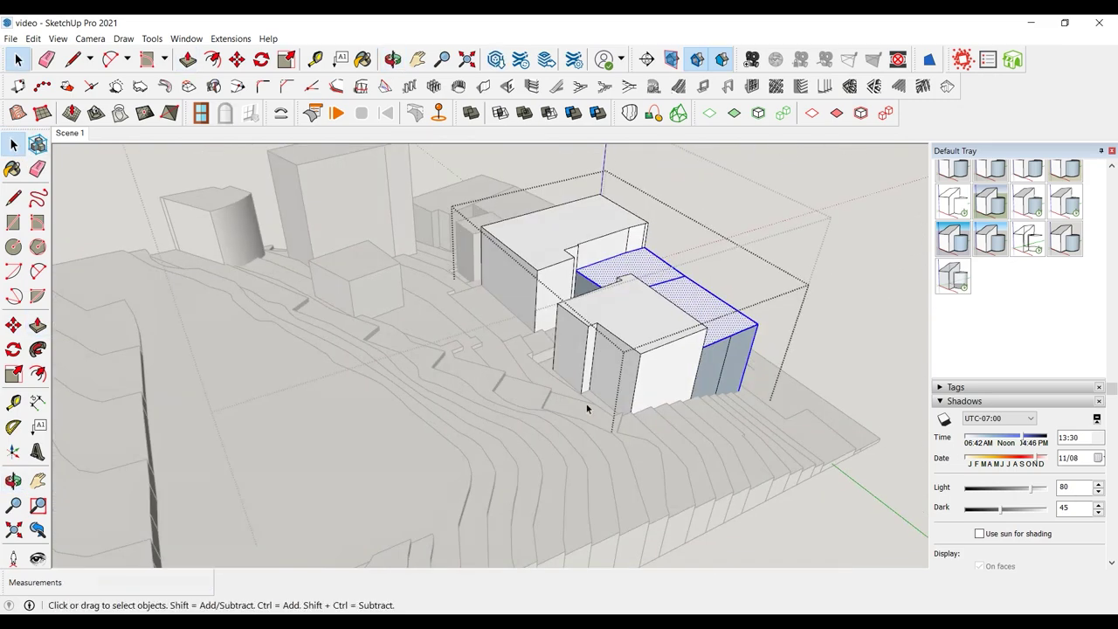
pyautogui.doubleClick(739, 358)
pyautogui.keyDown('shift'); pyautogui.doubleClick(718, 357); pyautogui.keyUp('shift')
pyautogui.keyDown('shift'); pyautogui.doubleClick(581, 272); pyautogui.keyUp('shift')
pyautogui.moveTo(718, 360); pyautogui.dragTo(495, 346, button='middle')
pyautogui.rightClick(581, 273)
pyautogui.click(671, 410)
pyautogui.press('Escape')
pyautogui.press('Escape')
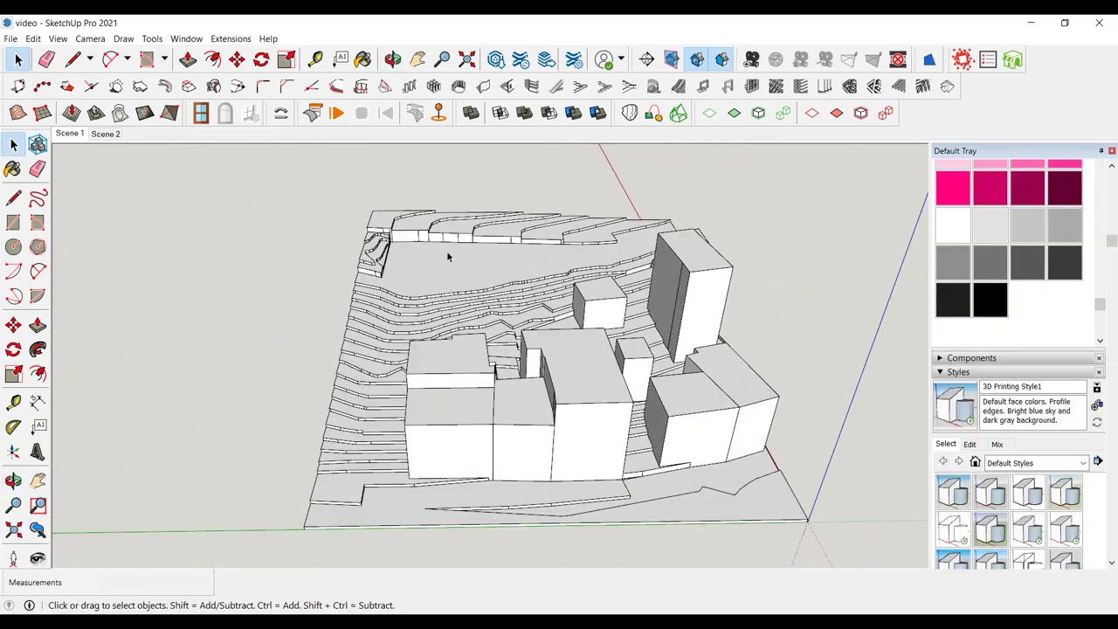
# - Move to the empty flat plane beside the terrain and turn the Curviloft tool set off and on again
pyautogui.moveTo(448, 256); pyautogui.dragTo(774, 267, button='middle')
pyautogui.scroll(3, 428, 179)
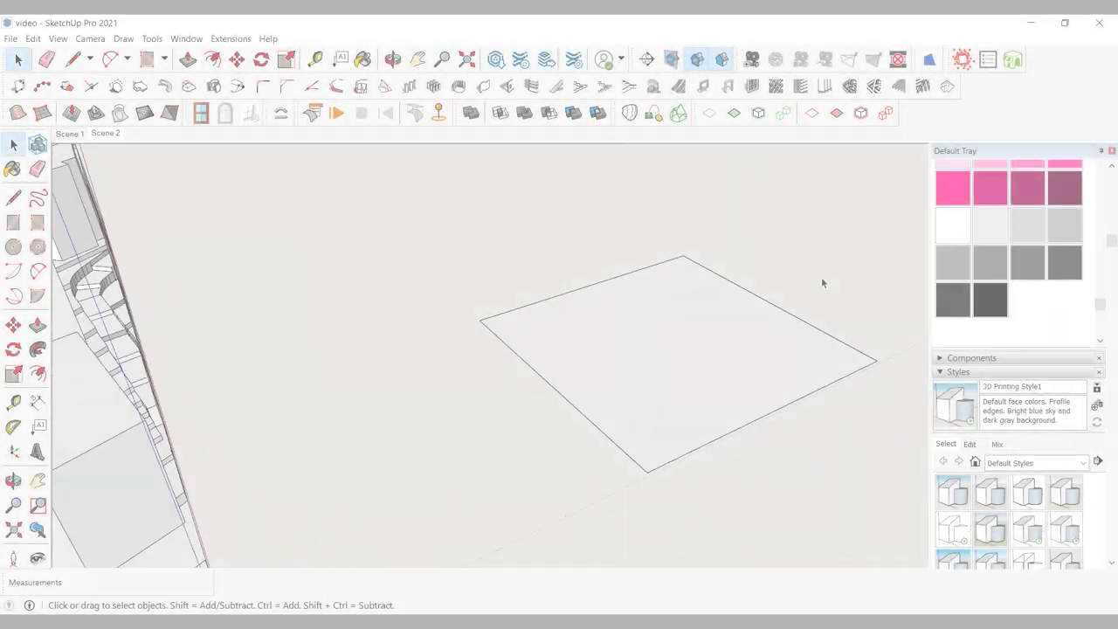
pyautogui.scroll(2, 442, 338)
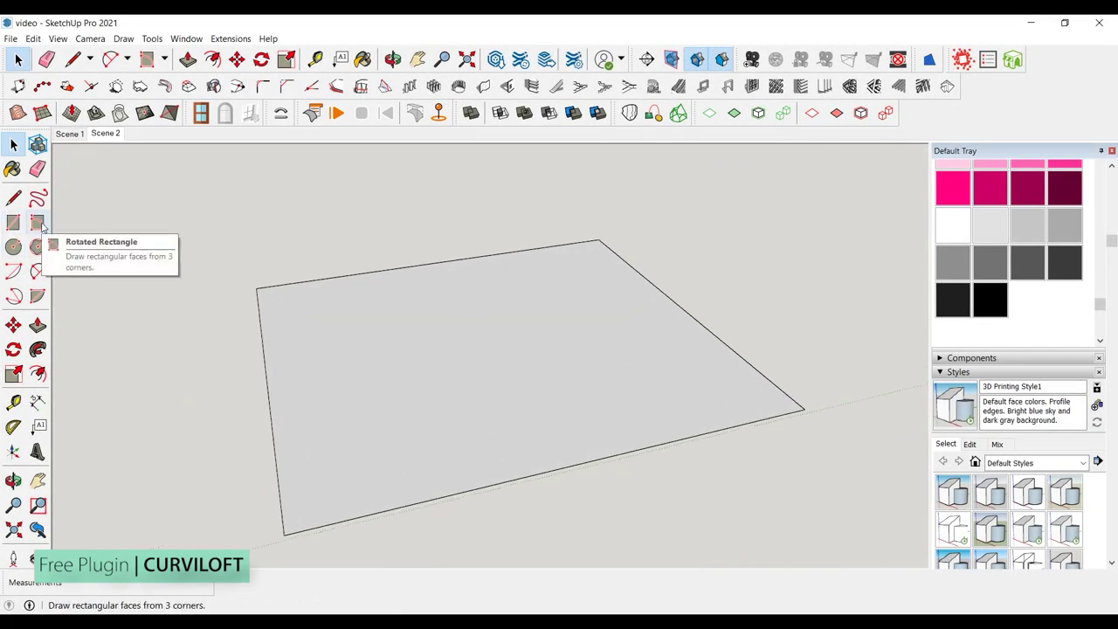
pyautogui.rightClick(984, 99)
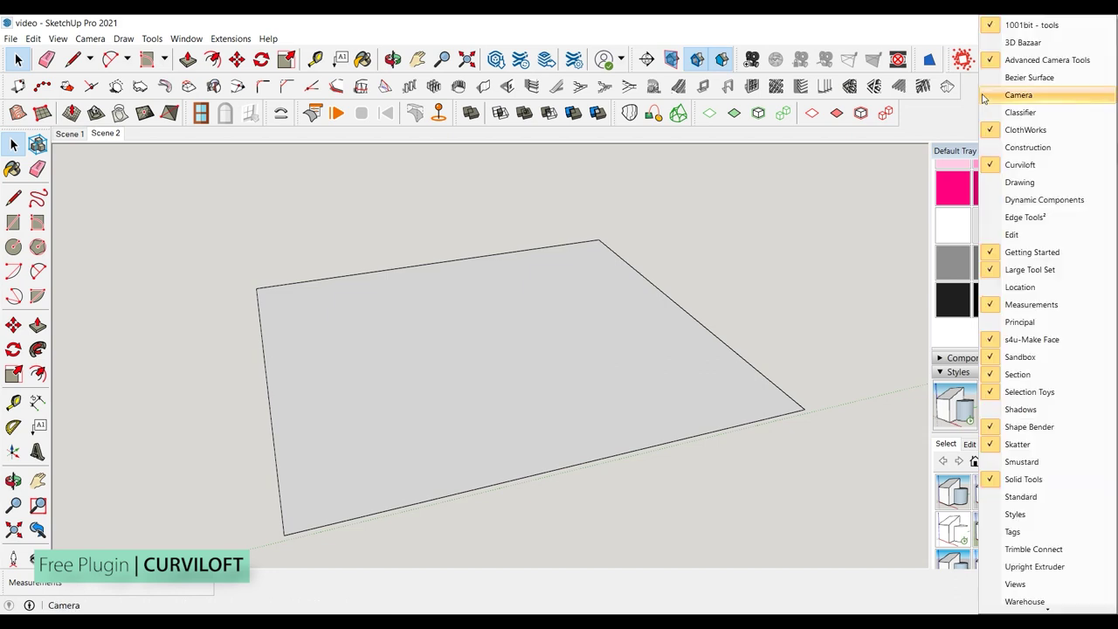
pyautogui.click(1001, 165)
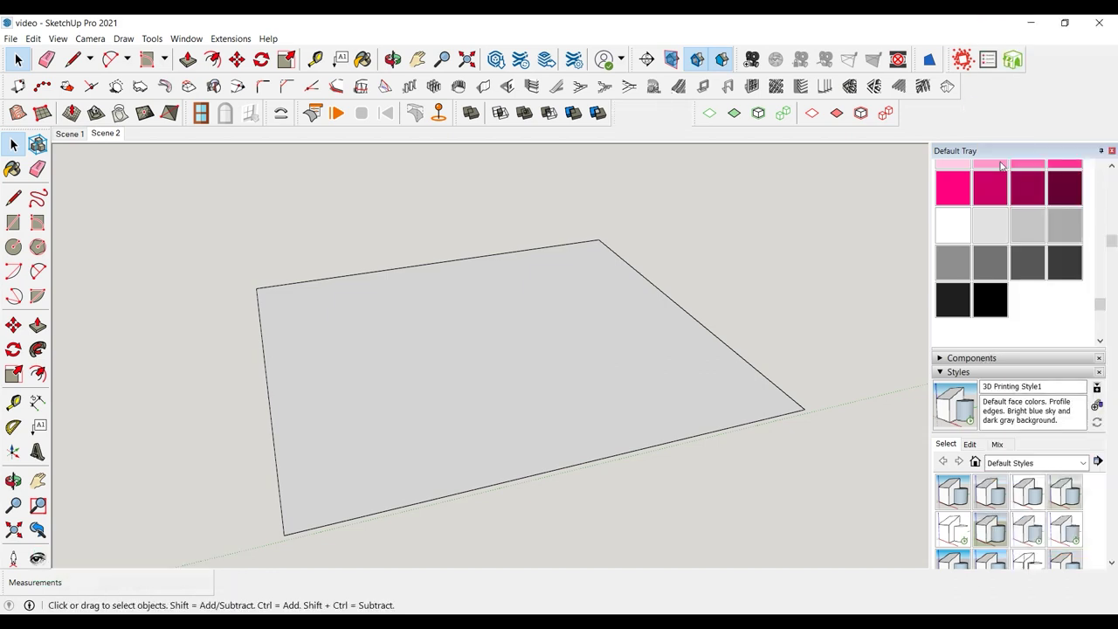
pyautogui.rightClick(1013, 111)
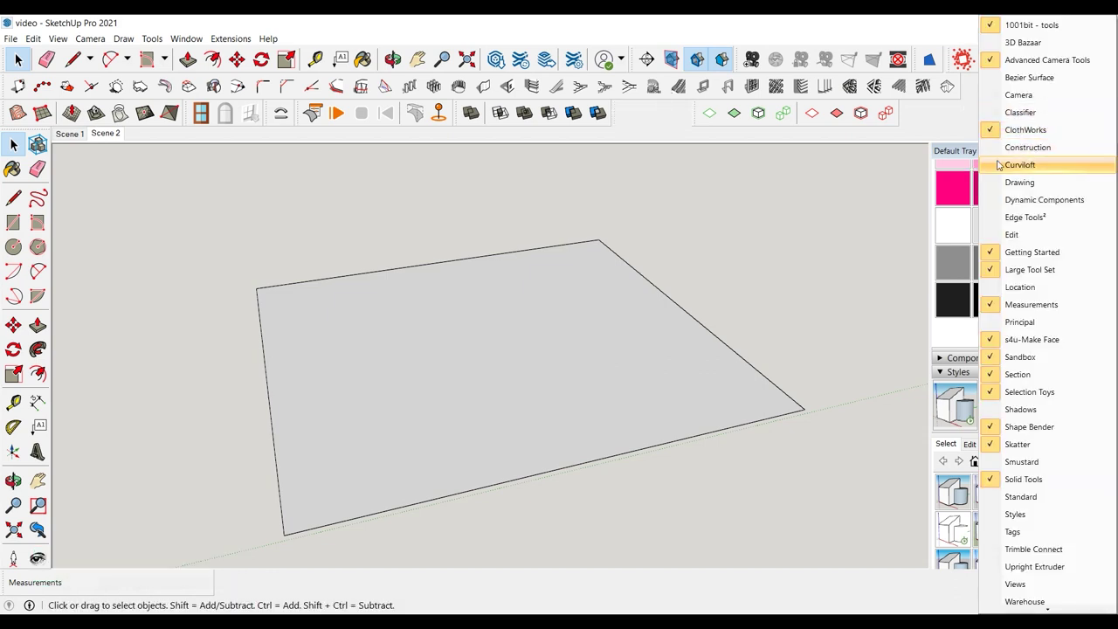
pyautogui.click(1001, 165)
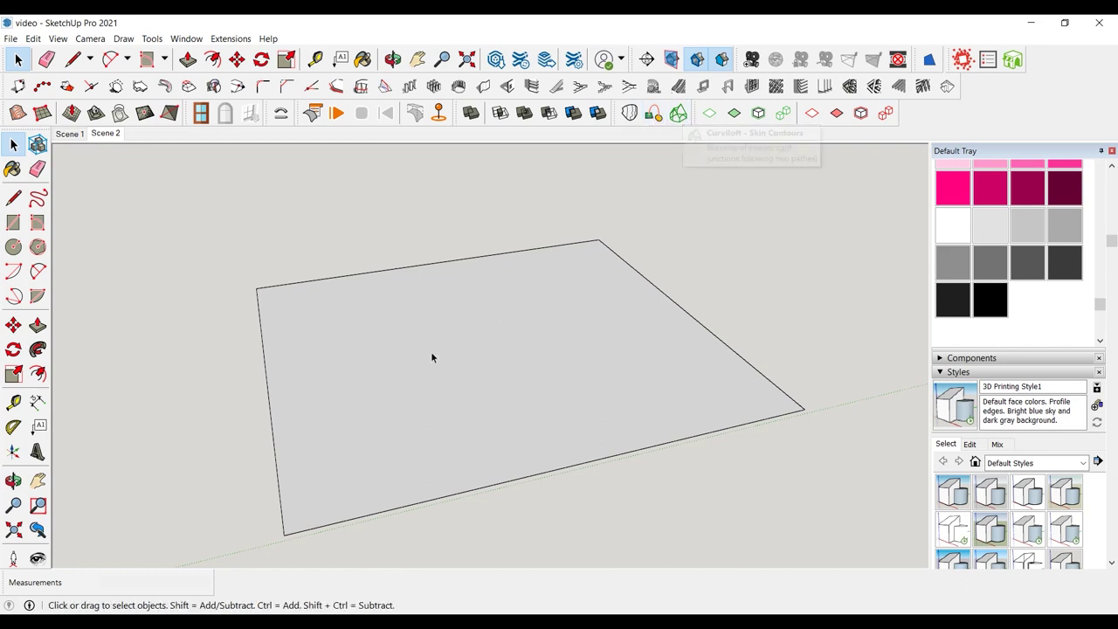
# - Draw a vertical rectangle about 556 cm long standing on the flat plane with the Line tool
pyautogui.scroll(1, 387, 382)
pyautogui.moveTo(387, 381); pyautogui.dragTo(94, 268, button='middle')
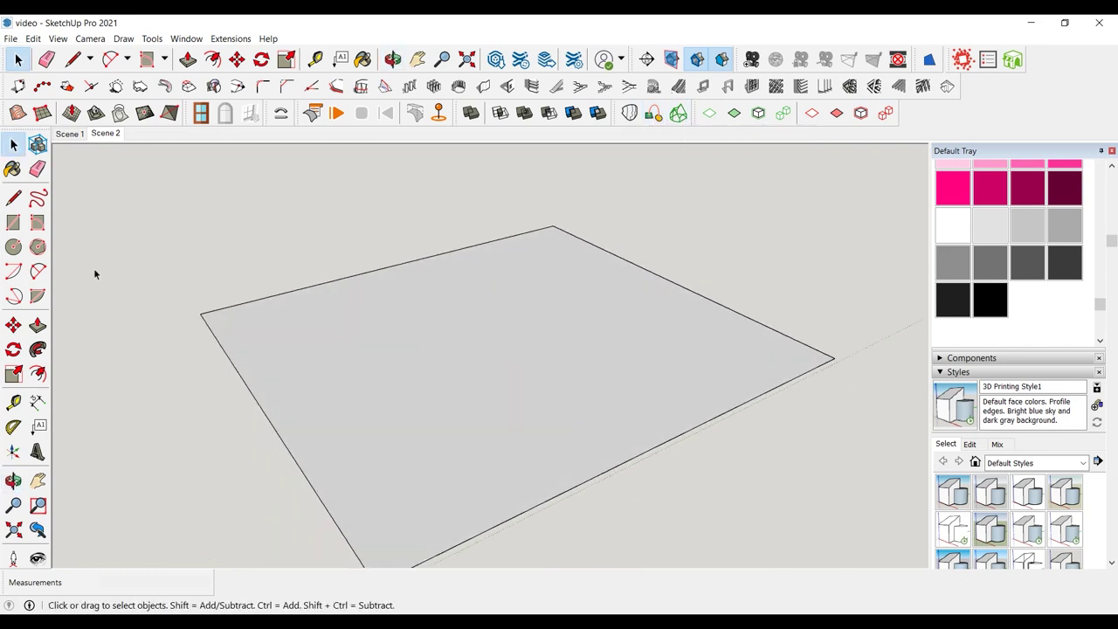
pyautogui.click(18, 206)
pyautogui.scroll(1, 389, 395)
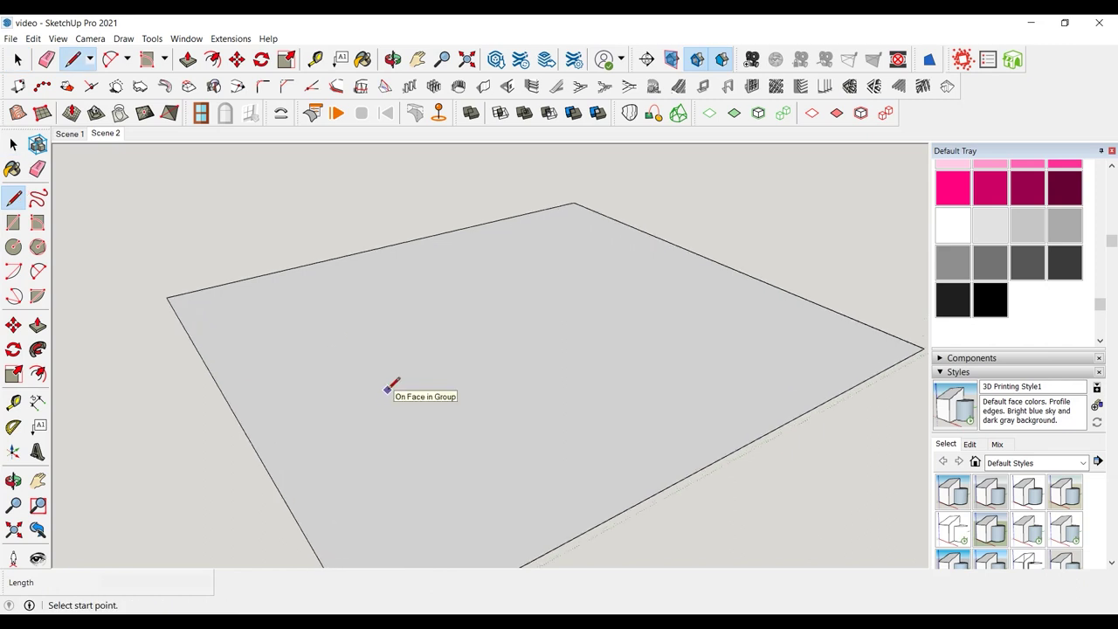
pyautogui.moveTo(390, 377); pyautogui.dragTo(625, 374, button='middle')
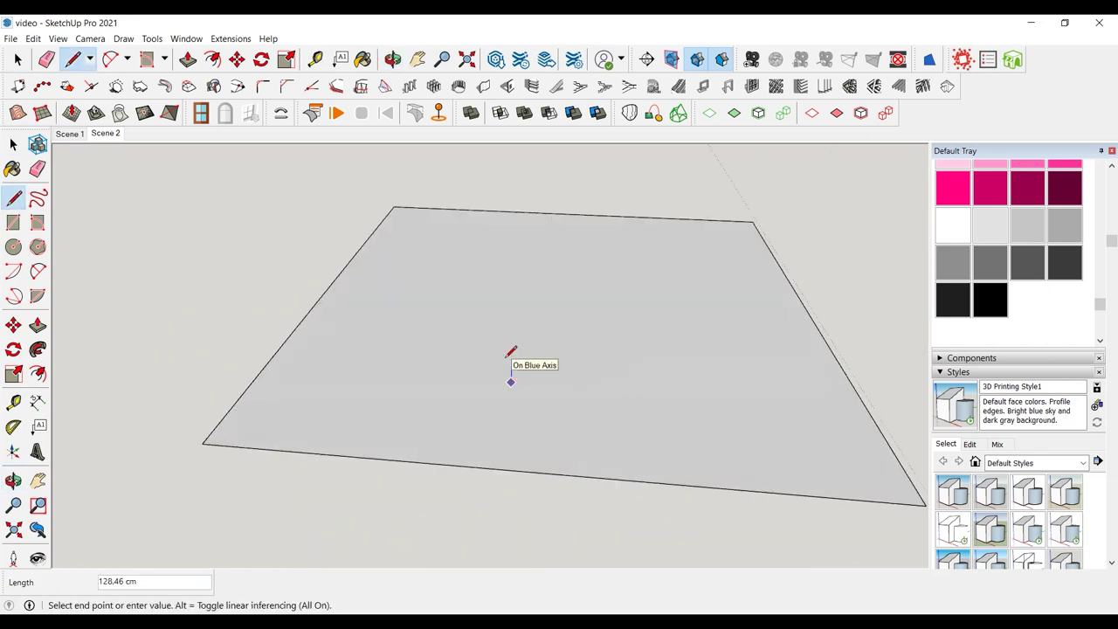
pyautogui.click(636, 390)
pyautogui.click(512, 383)
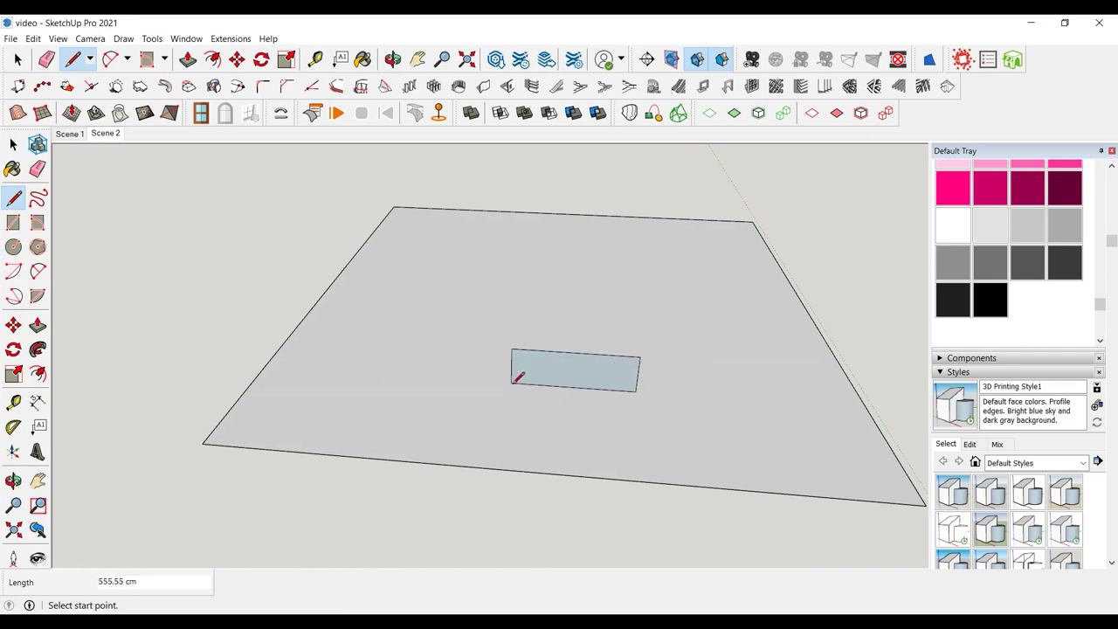
# - Draw an arc across the upright rectangle's top edge and erase the straight edge beneath it
pyautogui.moveTo(513, 380); pyautogui.dragTo(341, 385, button='middle')
pyautogui.click(13, 145)
pyautogui.click(516, 375)
pyautogui.doubleClick(508, 388)
pyautogui.scroll(1, 508, 388)
pyautogui.moveTo(508, 390); pyautogui.dragTo(454, 385, button='middle')
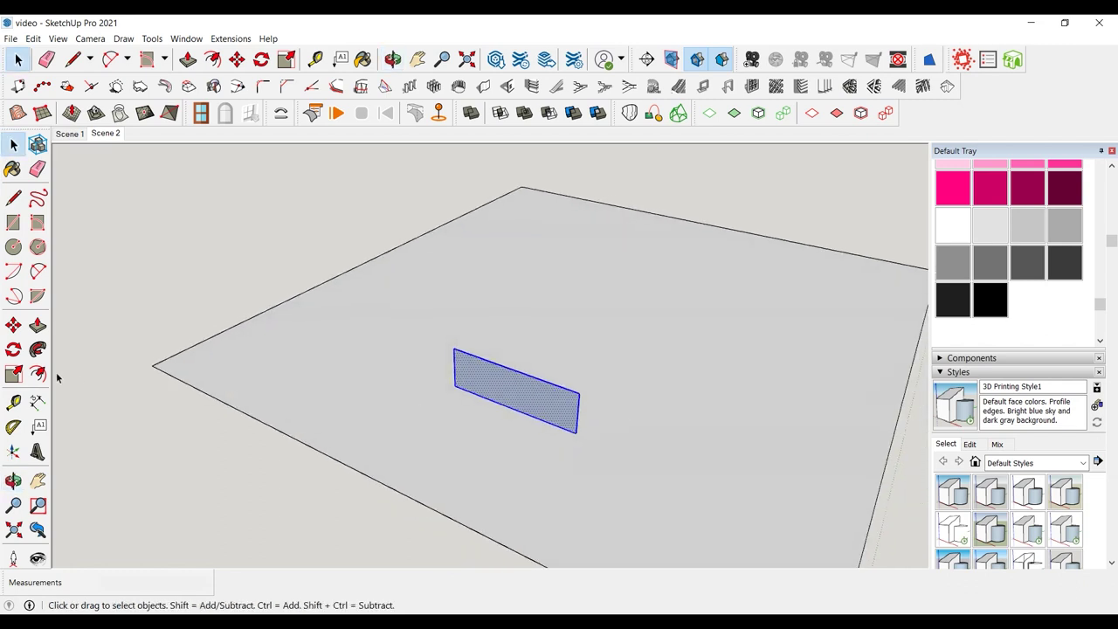
pyautogui.press('a')
pyautogui.click(453, 348)
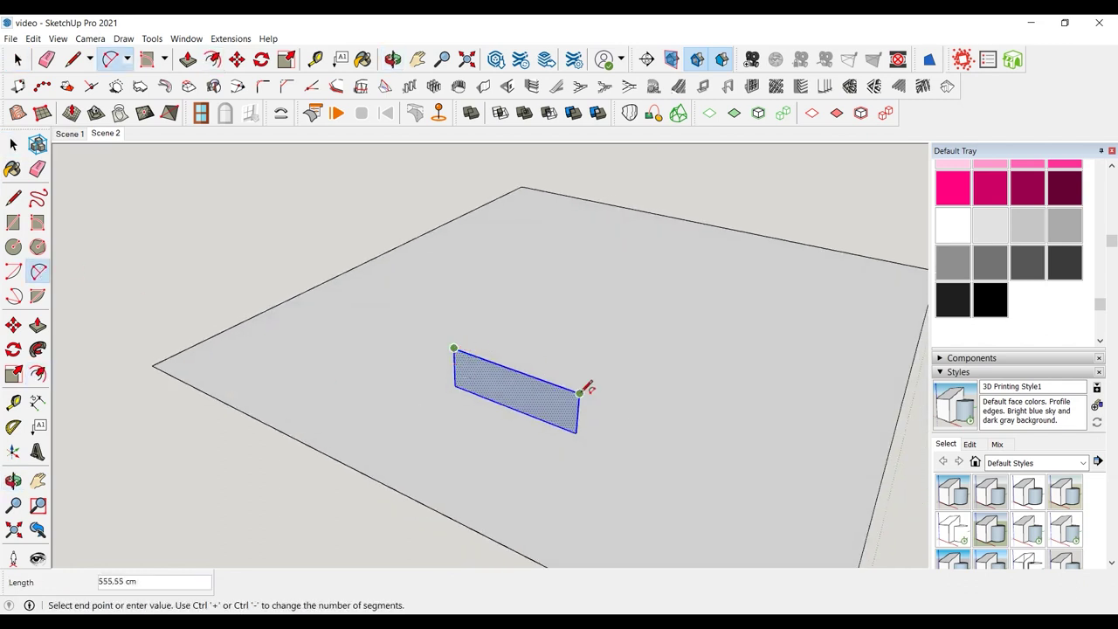
pyautogui.press('e')
pyautogui.click(509, 367)
# - Group the arched profile and copy it about 1592 cm across the plane
pyautogui.press('space')
pyautogui.doubleClick(534, 382)
pyautogui.rightClick(535, 381)
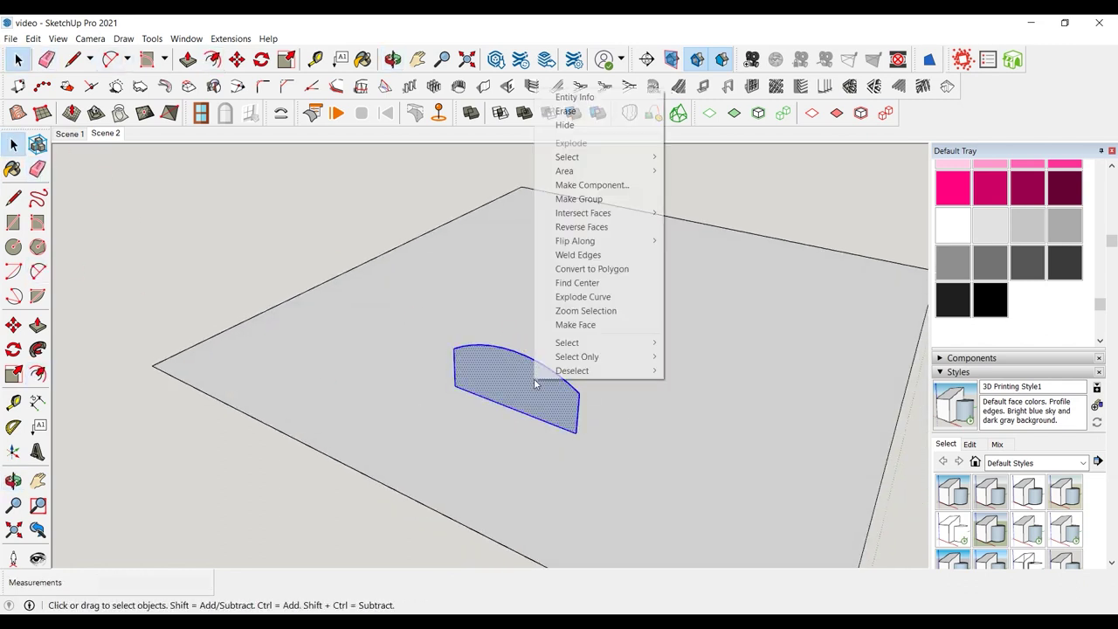
pyautogui.click(579, 198)
pyautogui.moveTo(554, 325); pyautogui.dragTo(463, 334, button='middle')
pyautogui.click(14, 326)
pyautogui.press('ctrl')
pyautogui.click(517, 439)
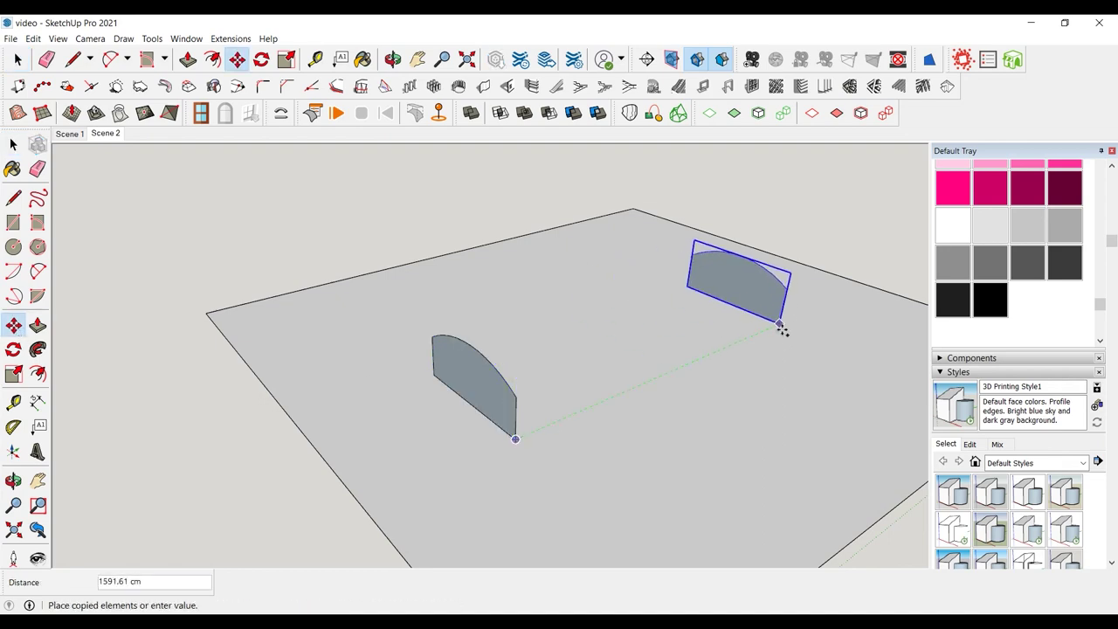
pyautogui.click(781, 327)
# - Rotate the copied arched profile so that it tilts away from vertical
pyautogui.click(14, 145)
pyautogui.moveTo(729, 325); pyautogui.dragTo(542, 312, button='middle')
pyautogui.moveTo(486, 400); pyautogui.dragTo(428, 391, button='middle')
pyautogui.click(13, 350)
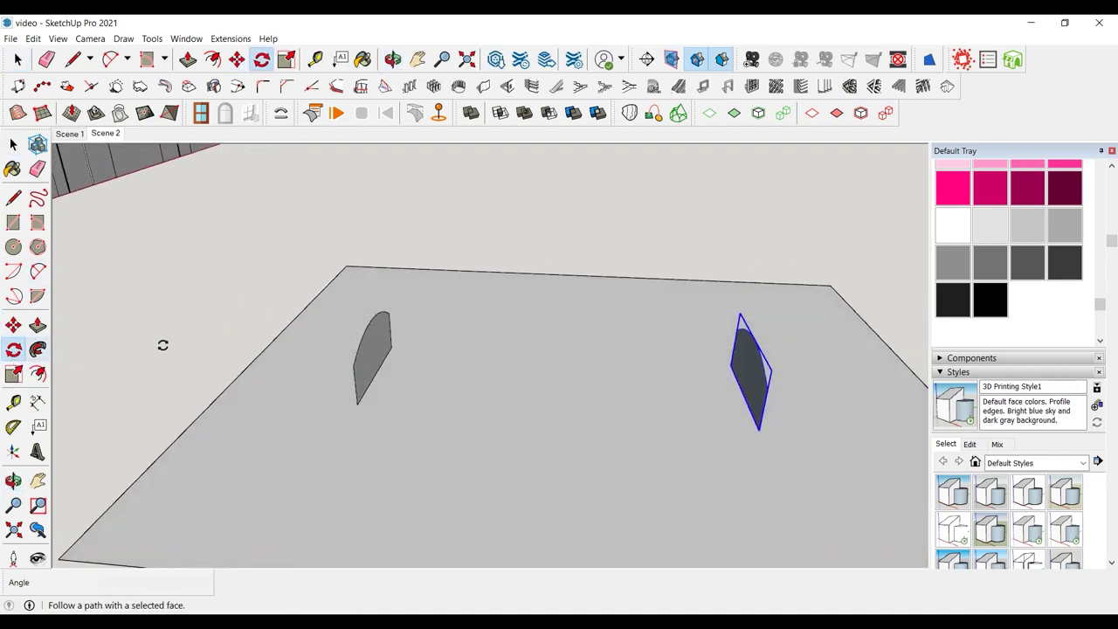
pyautogui.moveTo(769, 420); pyautogui.dragTo(745, 377, button='middle')
pyautogui.click(745, 377)
pyautogui.click(747, 314)
pyautogui.click(716, 318)
# - Move the tilted profile up so that it floats above the plane
pyautogui.moveTo(715, 318); pyautogui.dragTo(744, 329, button='middle')
pyautogui.press('m')
pyautogui.click(755, 238)
pyautogui.moveTo(755, 238); pyautogui.dragTo(769, 360, button='middle')
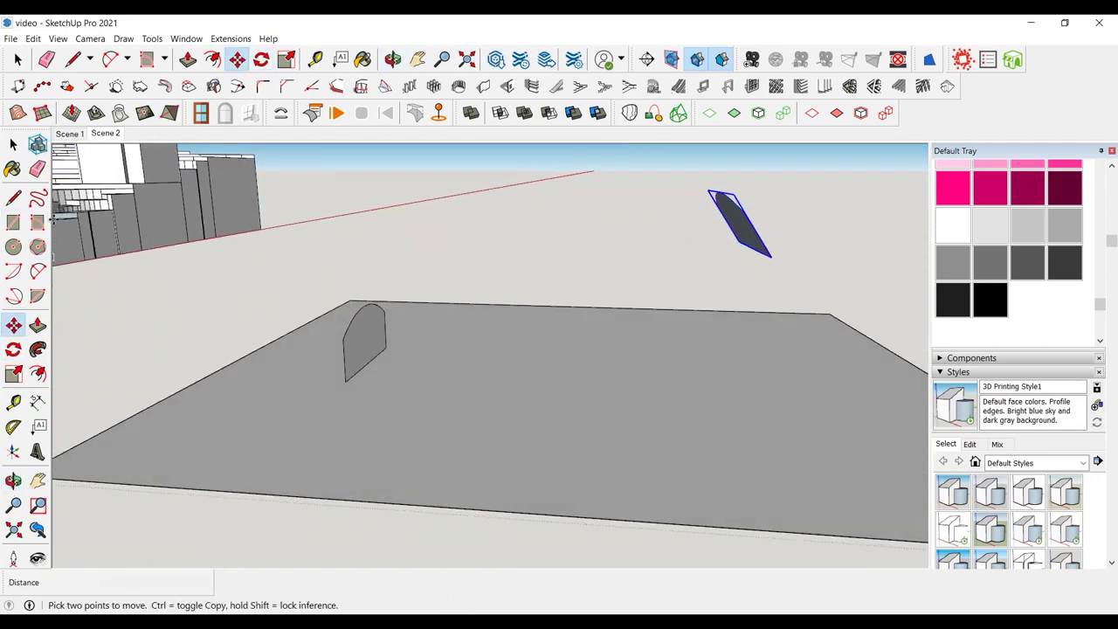
# - Draw a curved arc connecting the standing profile's face with the raised profile's face
pyautogui.click(38, 199)
pyautogui.press('a')
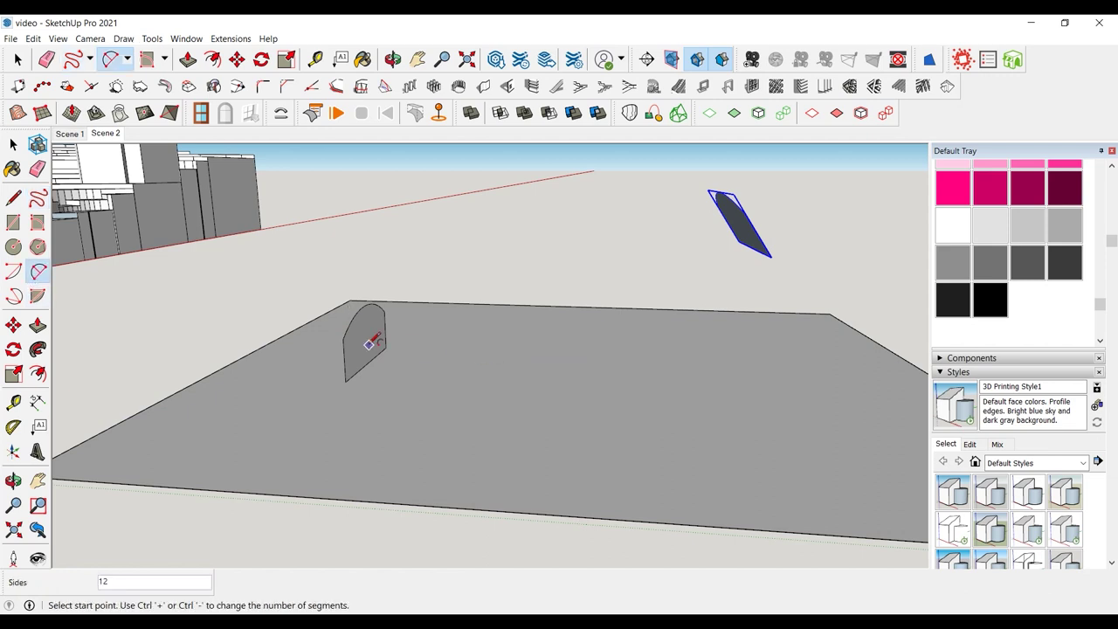
pyautogui.scroll(5, 710, 244)
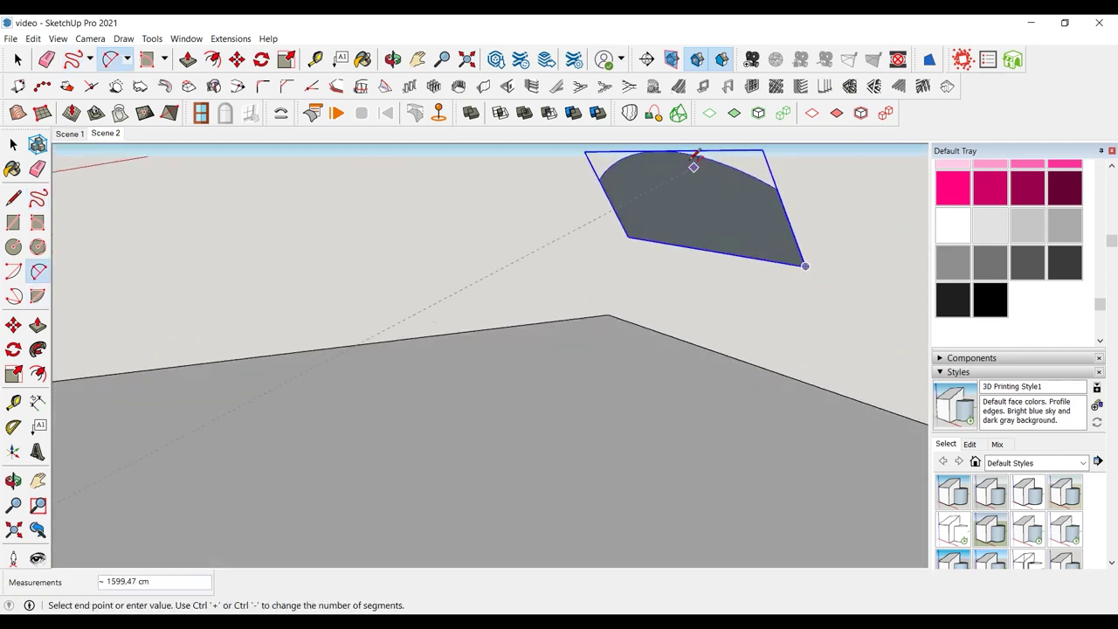
pyautogui.scroll(-2, 694, 199)
pyautogui.click(227, 427)
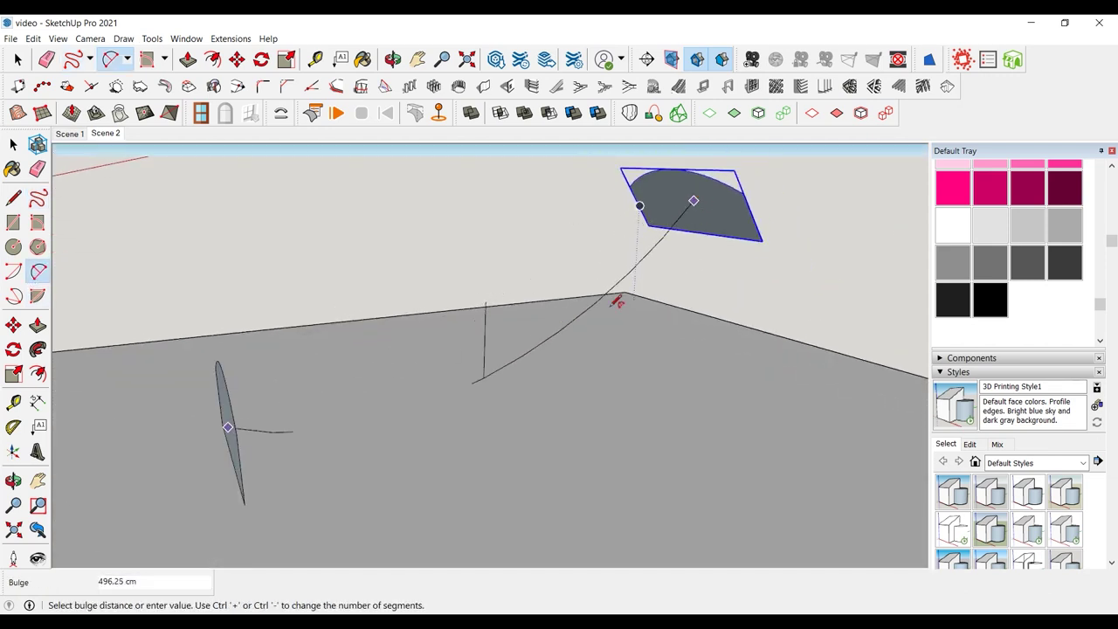
pyautogui.click(510, 346)
# - Select both arched profile groups and explode them
pyautogui.moveTo(510, 346); pyautogui.dragTo(450, 347, button='middle')
pyautogui.press('space')
pyautogui.keyDown('shift'); pyautogui.click(263, 377); pyautogui.keyUp('shift')
pyautogui.rightClick(262, 376)
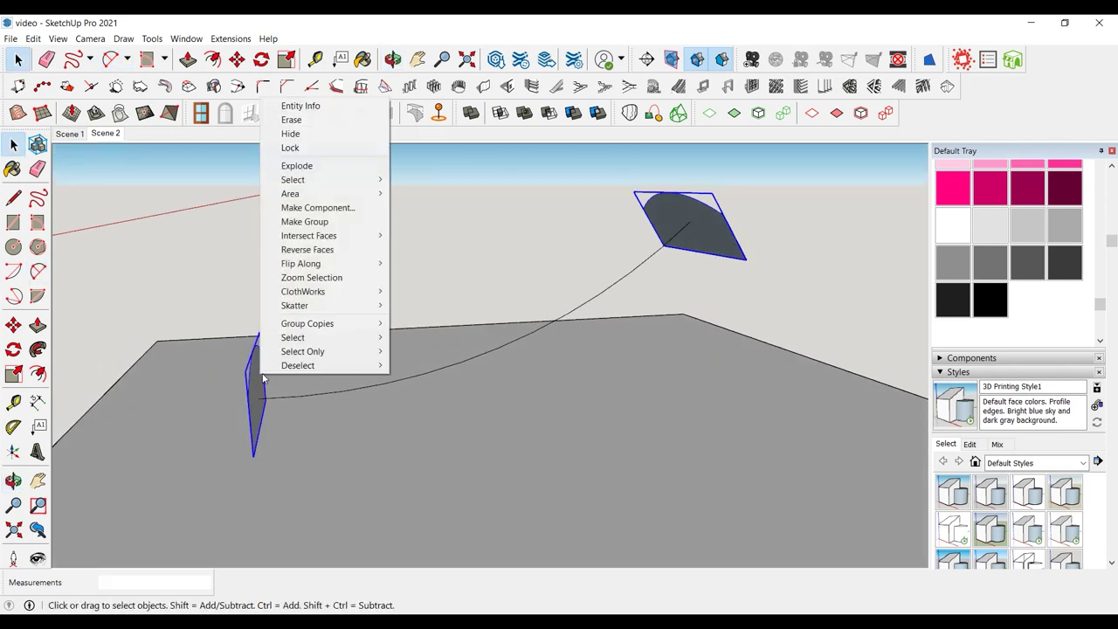
pyautogui.click(319, 174)
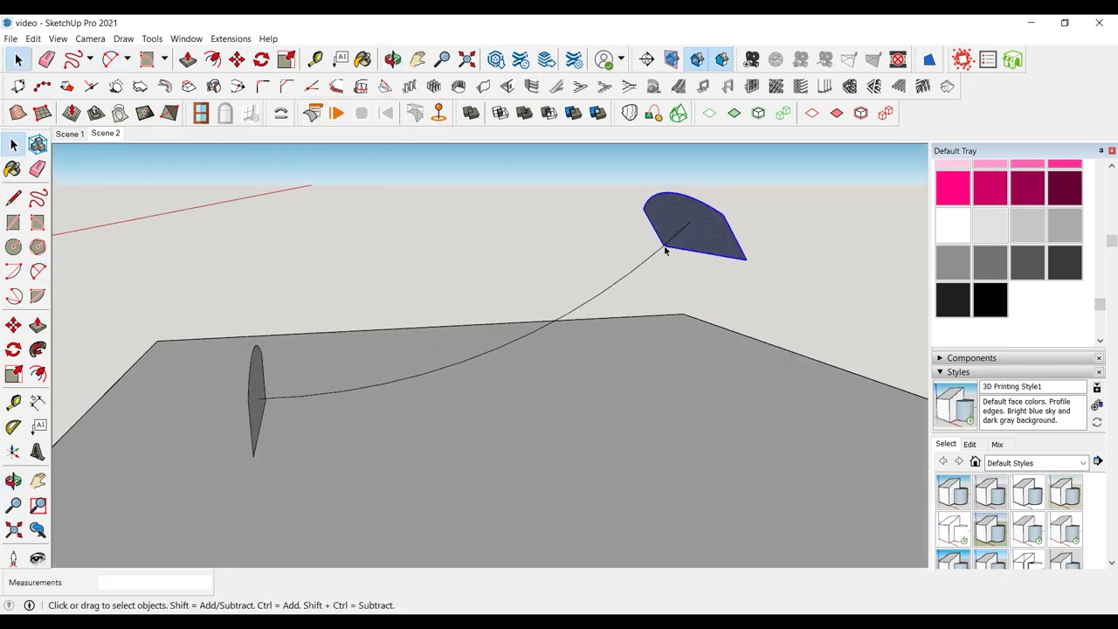
# - Select both profiles with the connecting arc and generate a Curviloft Loft along Path between them
pyautogui.click(664, 250)
pyautogui.moveTo(664, 251); pyautogui.dragTo(467, 282, button='middle')
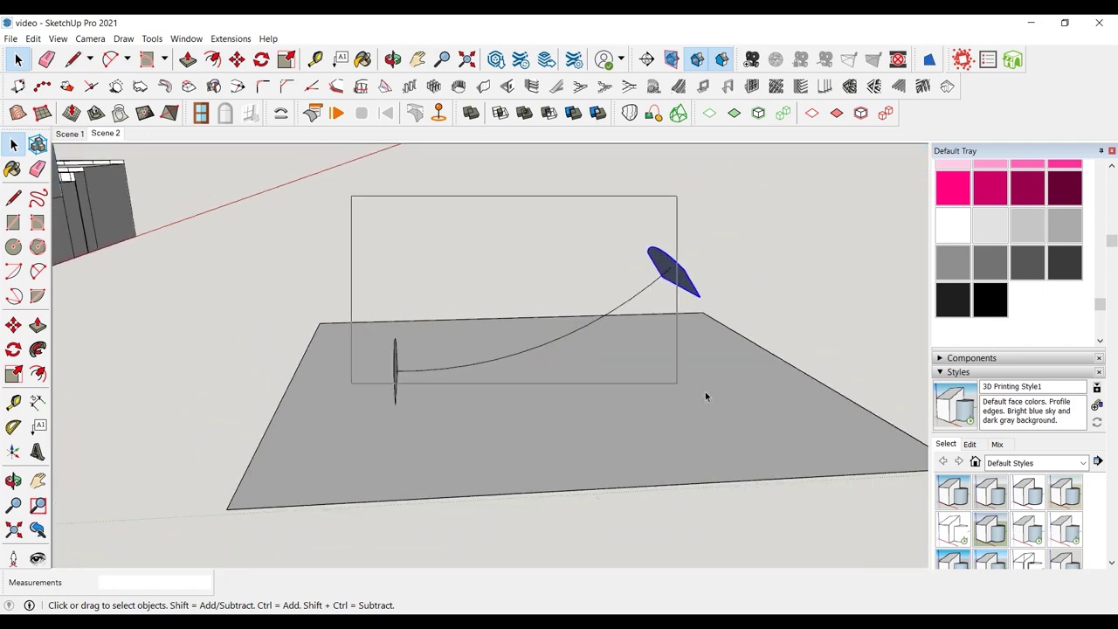
pyautogui.moveTo(705, 391); pyautogui.dragTo(705, 392)
pyautogui.moveTo(705, 392); pyautogui.dragTo(637, 338, button='middle')
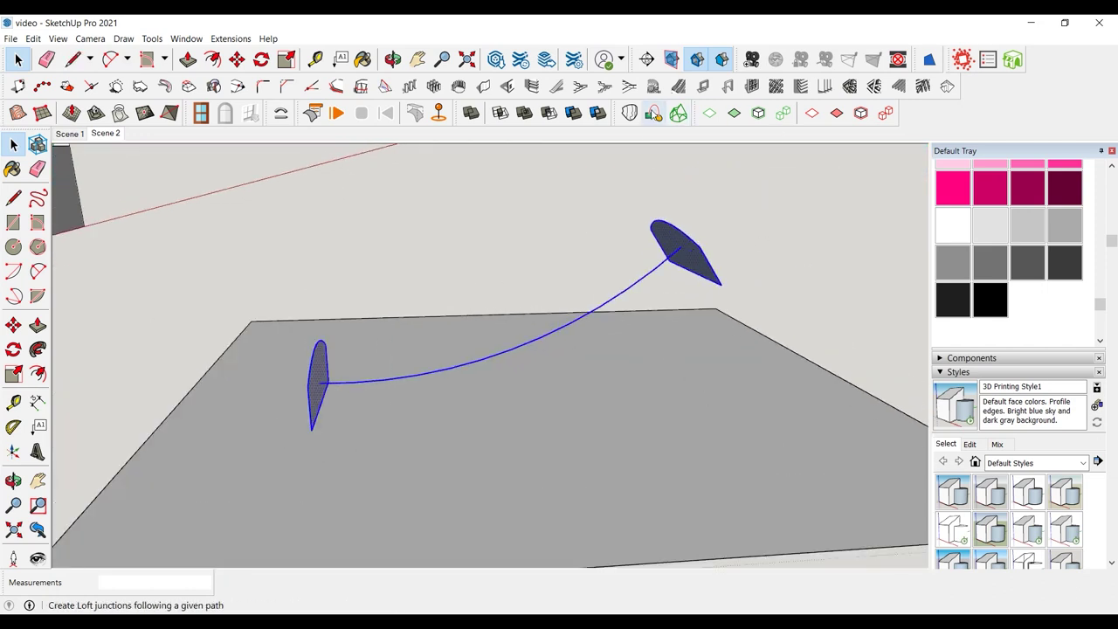
pyautogui.click(653, 113)
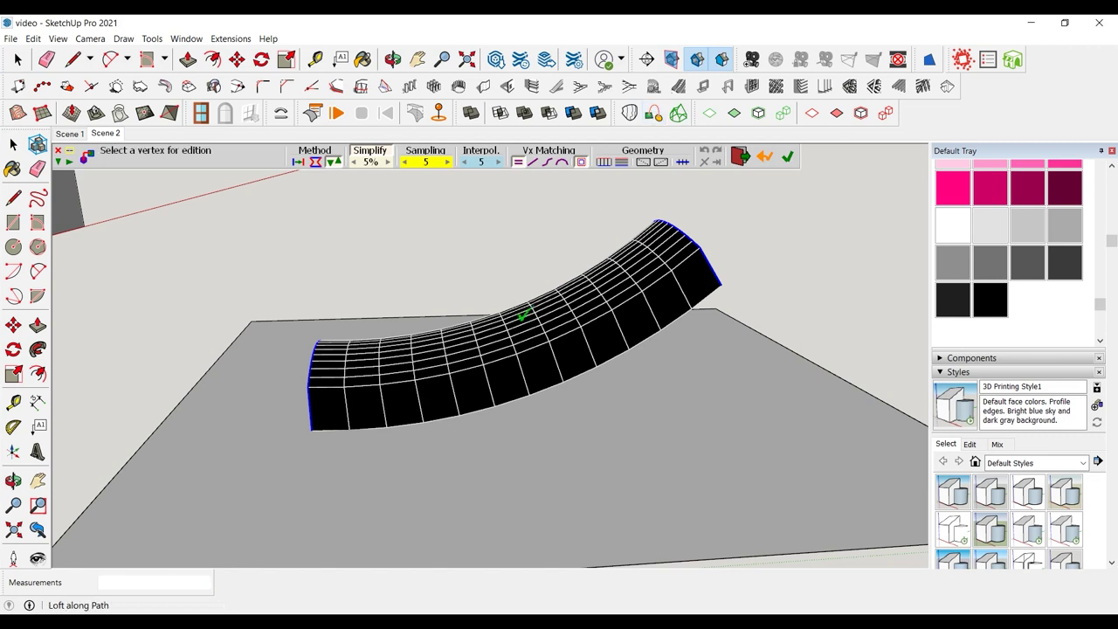
# - Try the other two loft methods and return to the third one
pyautogui.click(317, 164)
pyautogui.click(300, 164)
pyautogui.click(336, 163)
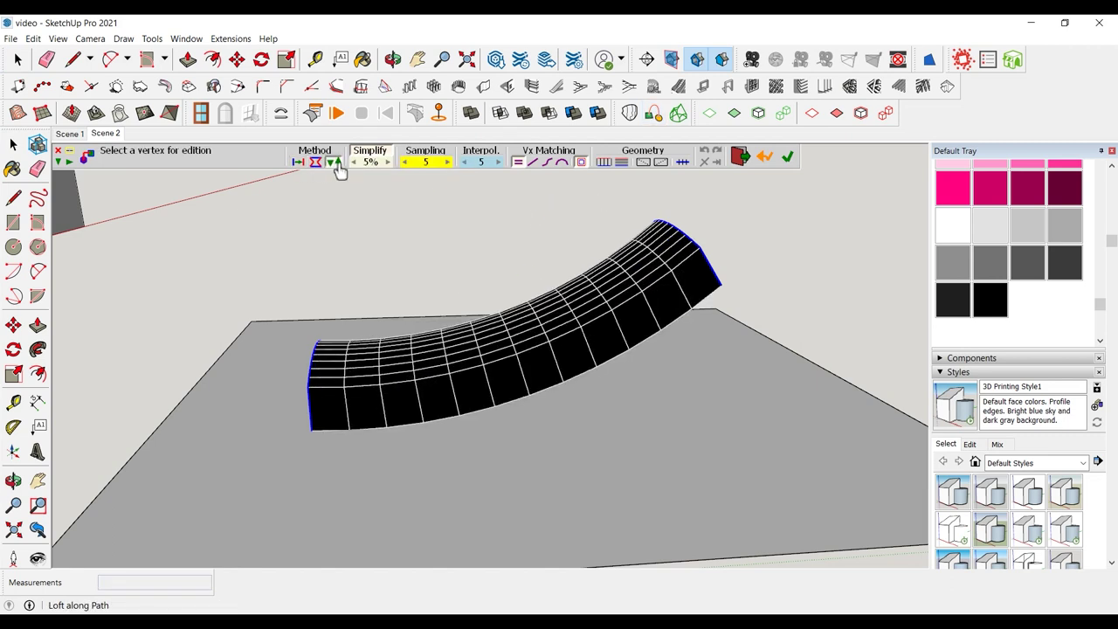
# - Set the loft to the first method with bezier-type vertex matching and diagonal mesh lines, and generate it
pyautogui.click(297, 163)
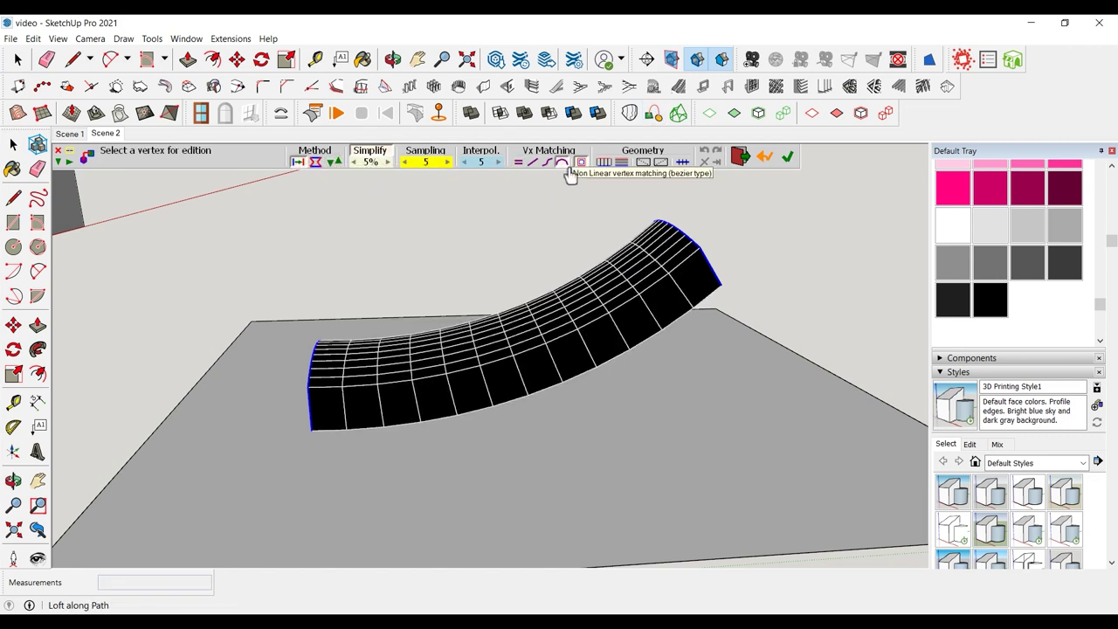
pyautogui.click(622, 163)
pyautogui.click(604, 162)
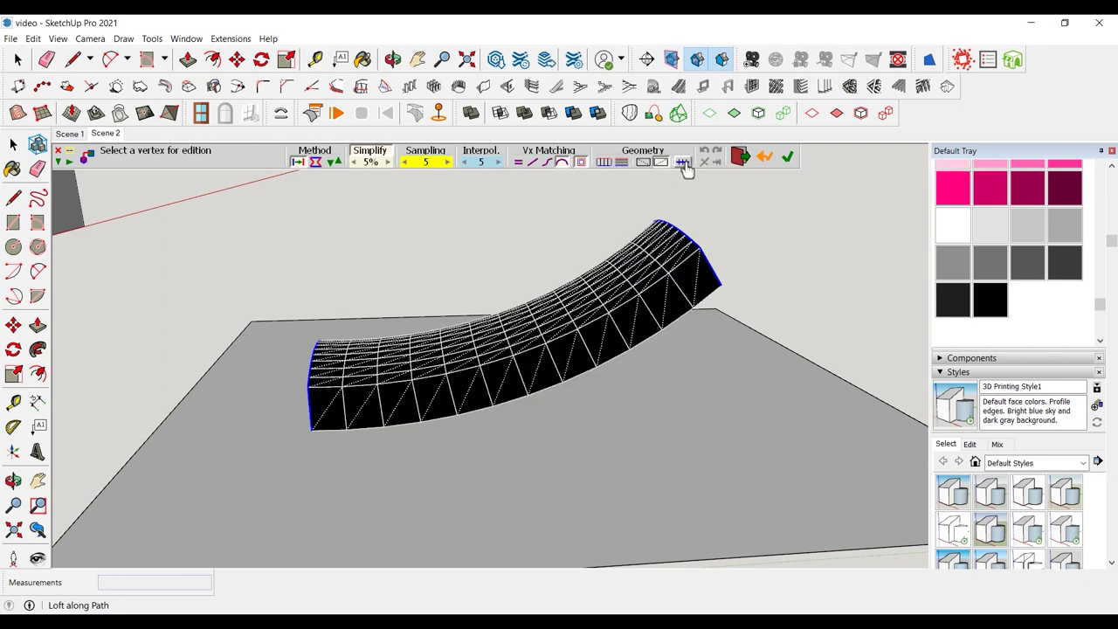
pyautogui.press('Return')
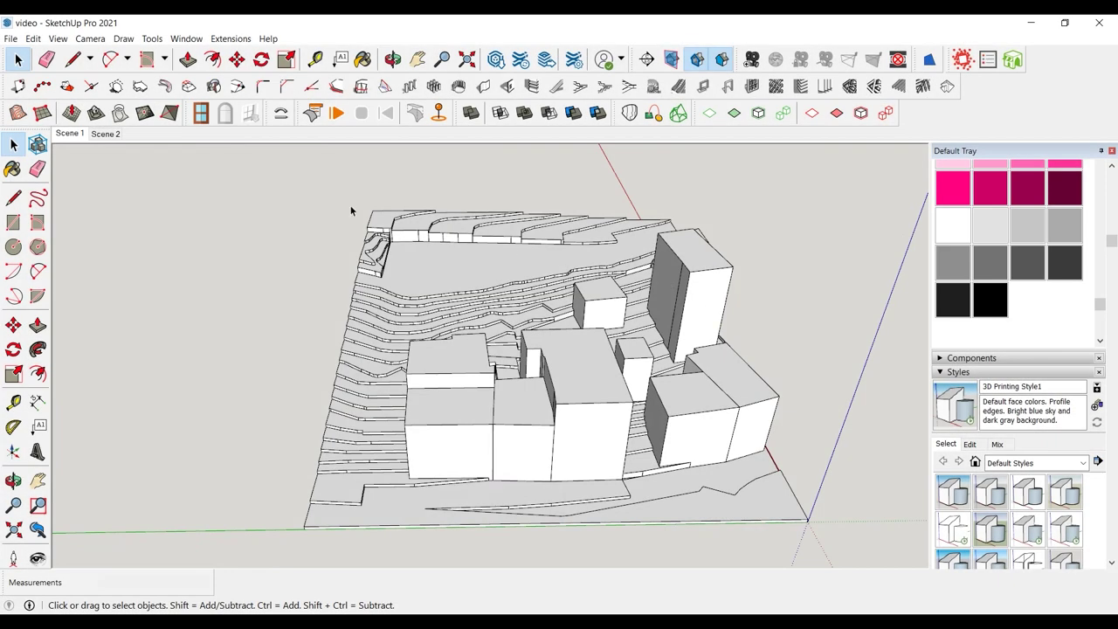
# - Draw a closed road cross-section with lines along the terrain step's outer edge, with a 15 cm wide kerb and a raised walkway at the opposite end
pyautogui.moveTo(352, 210)
pyautogui.mouseDown(button='middle')
pyautogui.moveTo(621, 302)
pyautogui.moveTo(648, 278)
pyautogui.mouseUp(button='middle')
pyautogui.scroll(3, 648, 278)
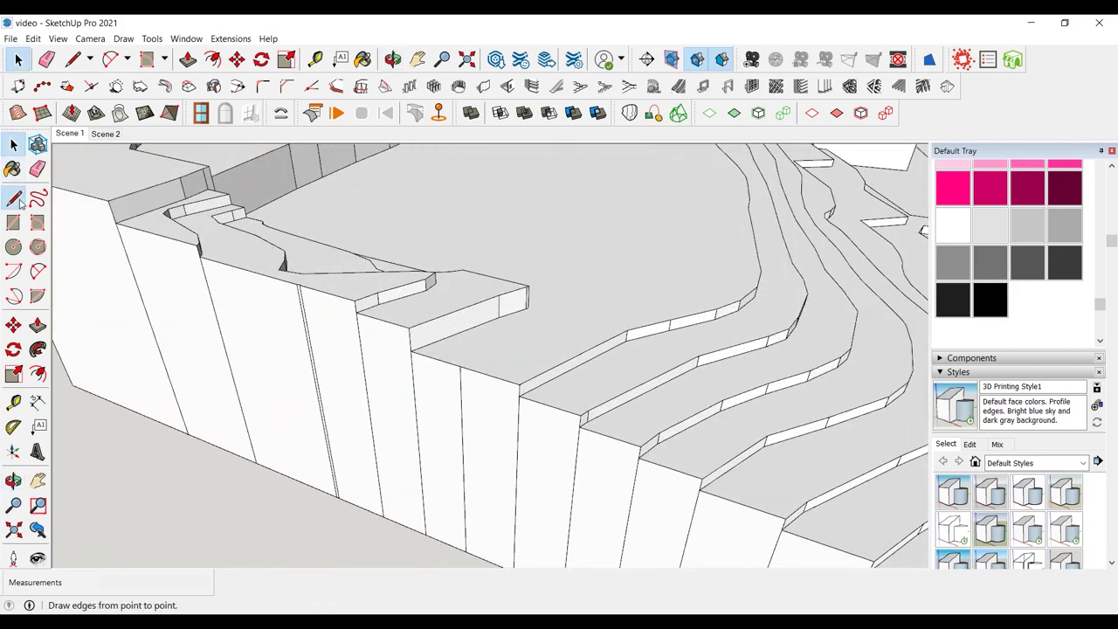
pyautogui.click(14, 199)
pyautogui.scroll(3, 418, 348)
pyautogui.click(423, 350)
pyautogui.scroll(3, 423, 350)
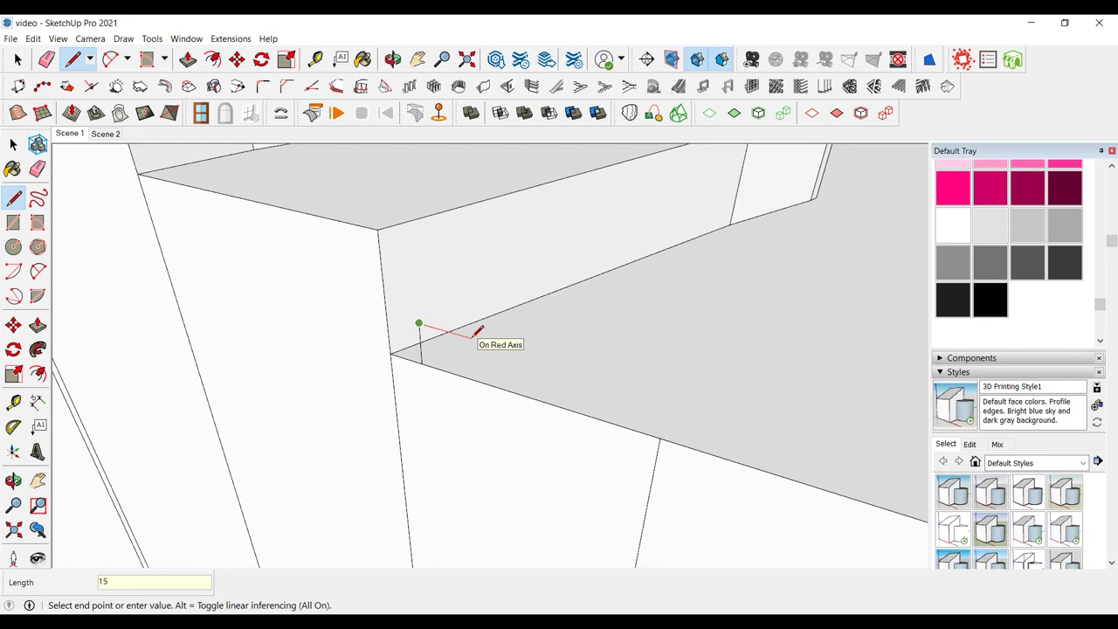
pyautogui.scroll(-2, 210, 297)
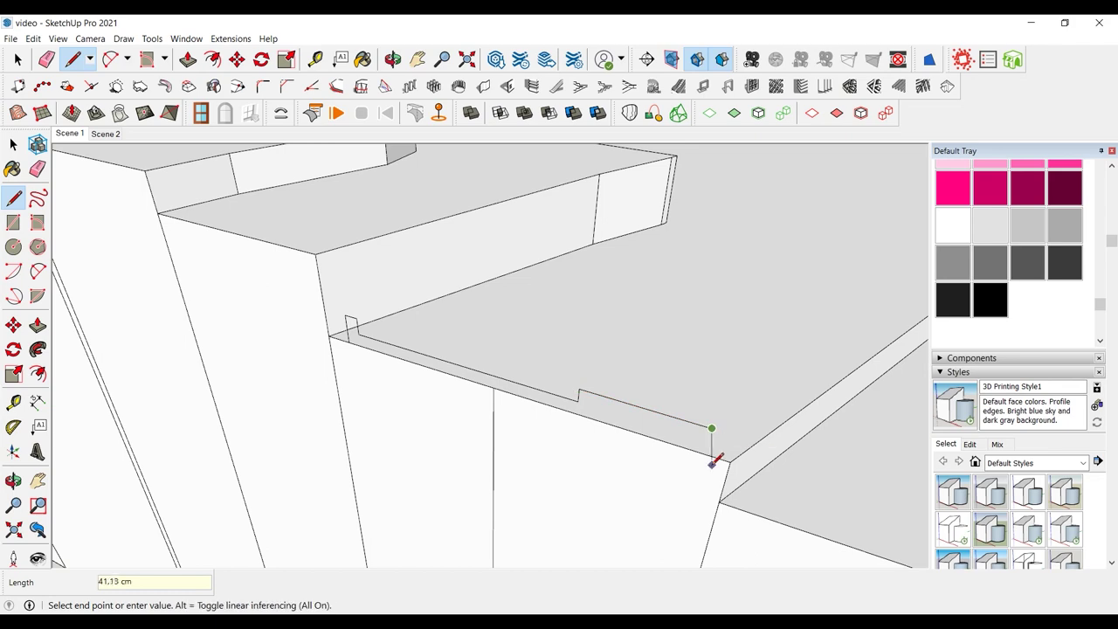
pyautogui.click(705, 454)
pyautogui.press('space')
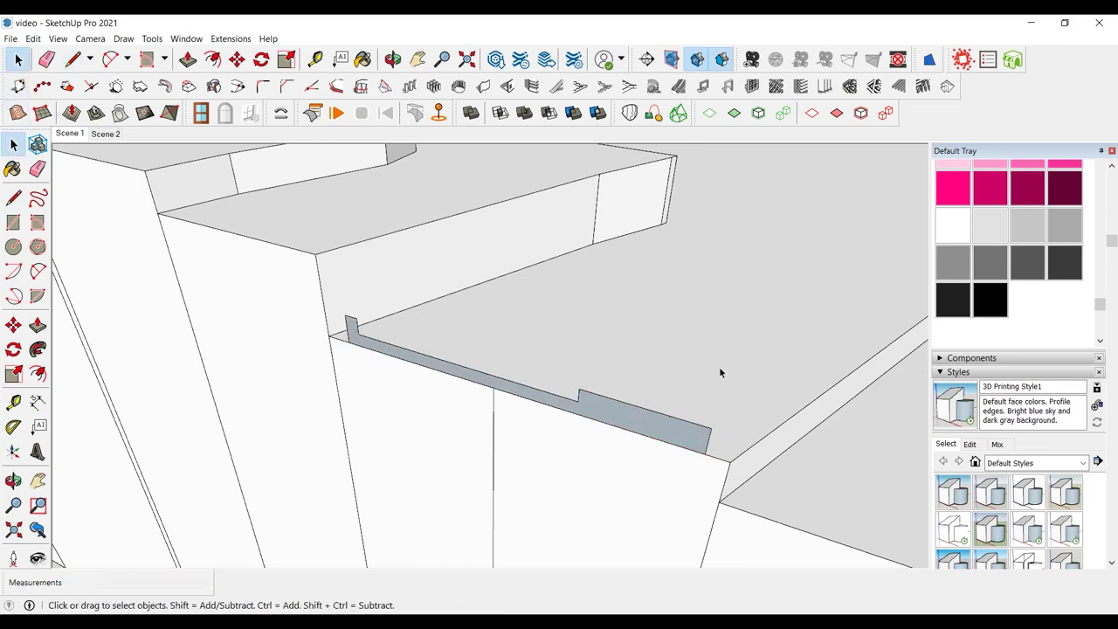
# - Group the road cross-section and, inside the group, move its walkway end outward by about 14 cm
pyautogui.click(644, 428)
pyautogui.rightClick(644, 428)
pyautogui.moveTo(708, 297); pyautogui.dragTo(527, 349, button='middle')
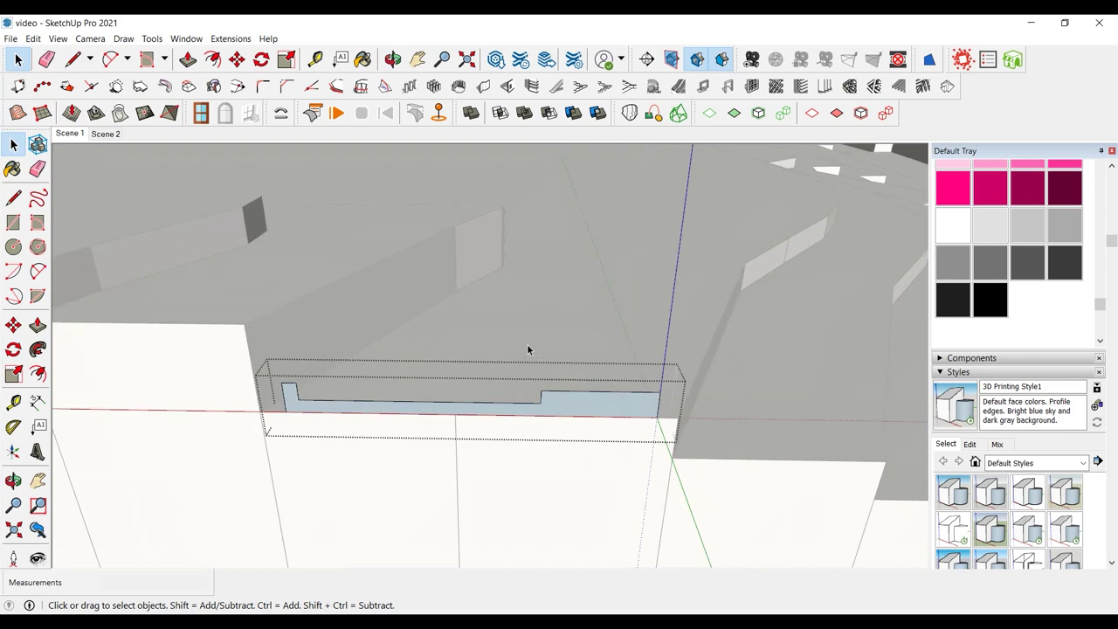
pyautogui.click(14, 324)
pyautogui.click(661, 406)
pyautogui.scroll(3, 668, 413)
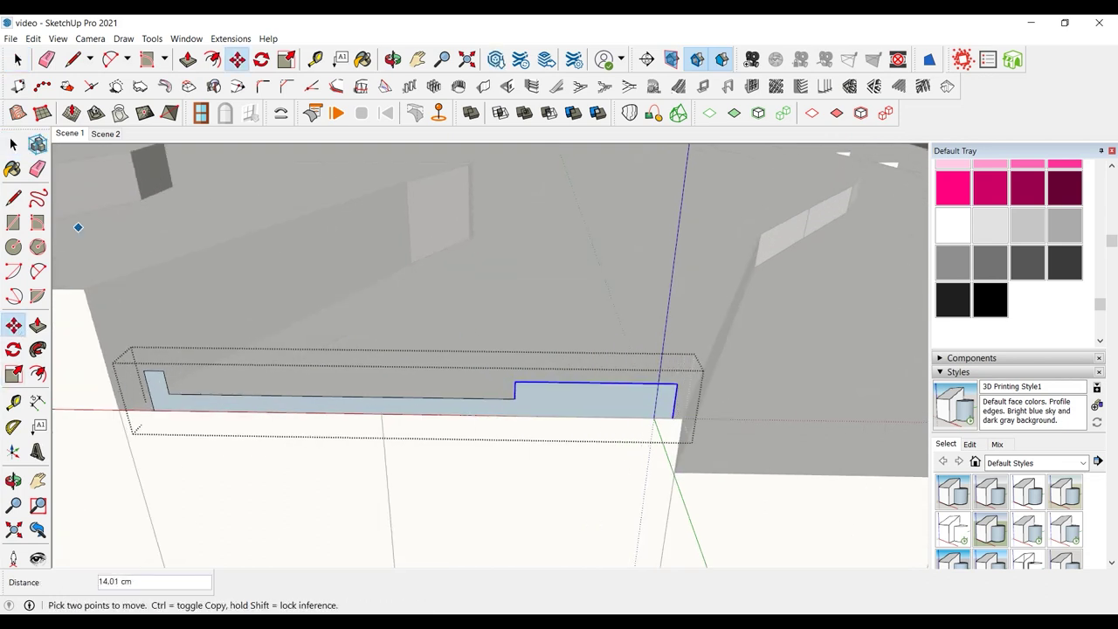
pyautogui.press('space')
# - Copy the road cross-section group to the opposite edge of the terrain plateau
pyautogui.click(14, 325)
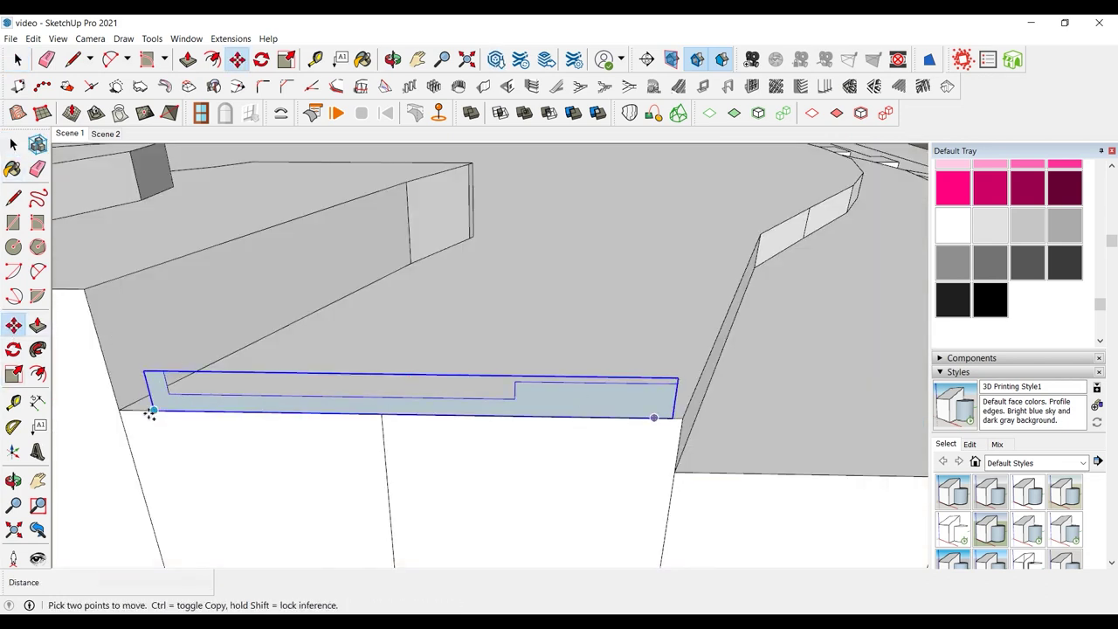
pyautogui.click(153, 411)
pyautogui.press('ctrl')
pyautogui.moveTo(576, 484); pyautogui.dragTo(716, 484, button='middle')
pyautogui.scroll(-8, 712, 462)
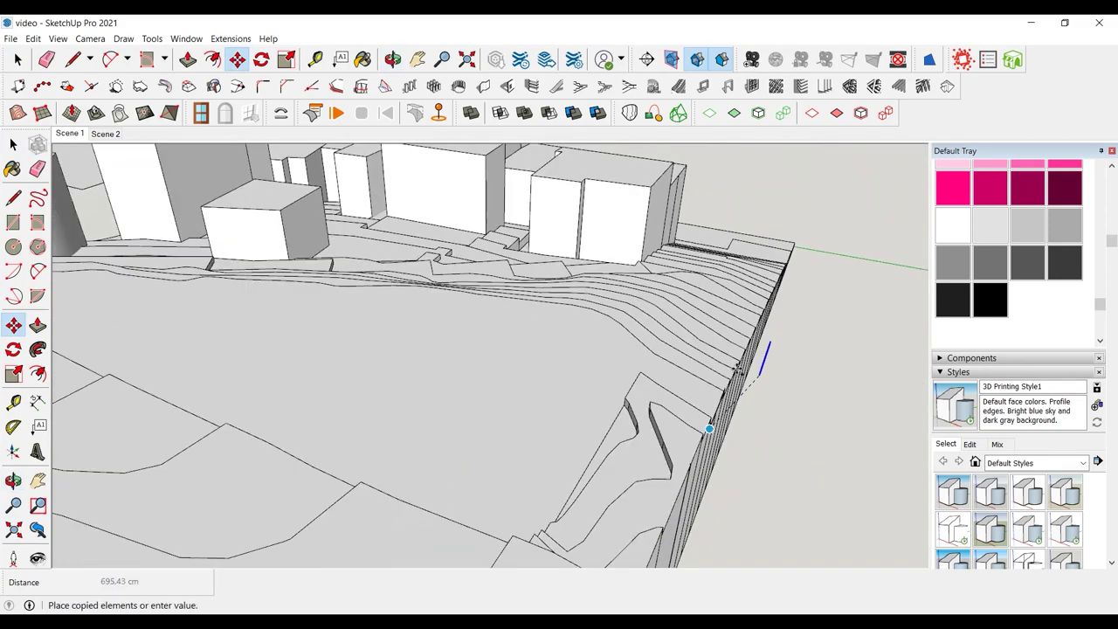
pyautogui.moveTo(708, 427); pyautogui.dragTo(773, 331, button='middle')
pyautogui.scroll(-4, 773, 331)
pyautogui.scroll(8, 174, 425)
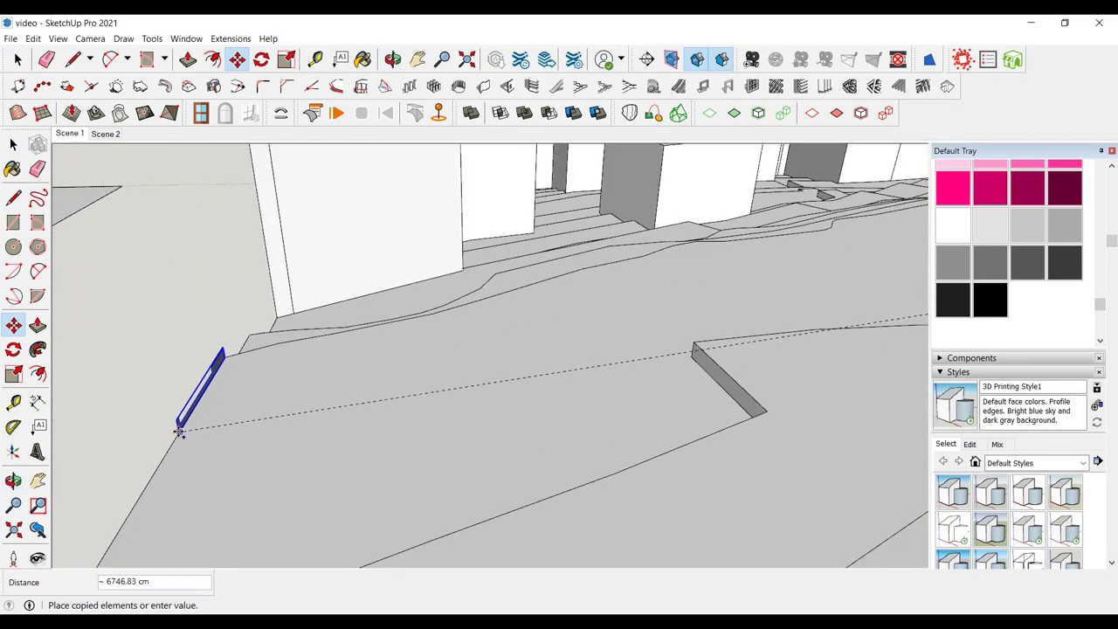
pyautogui.moveTo(176, 435); pyautogui.dragTo(333, 398, button='middle')
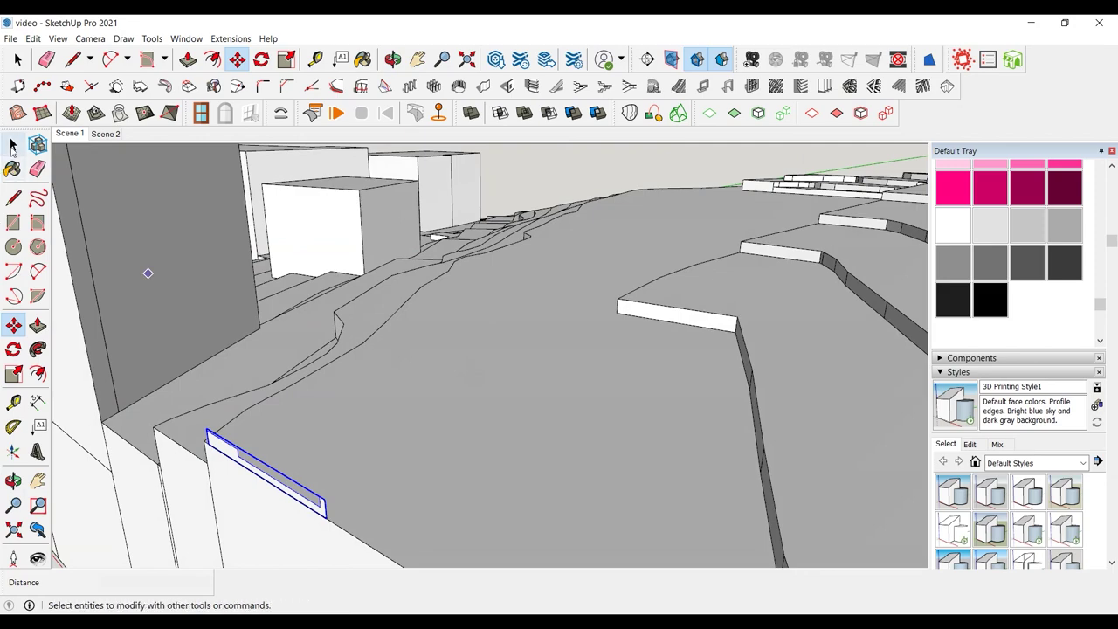
# - Draw a shallow arc from the copied cross-section across the plateau, with a bulge of about 144 cm
pyautogui.click(13, 147)
pyautogui.moveTo(538, 297); pyautogui.dragTo(410, 399, button='middle')
pyautogui.scroll(-4, 376, 375)
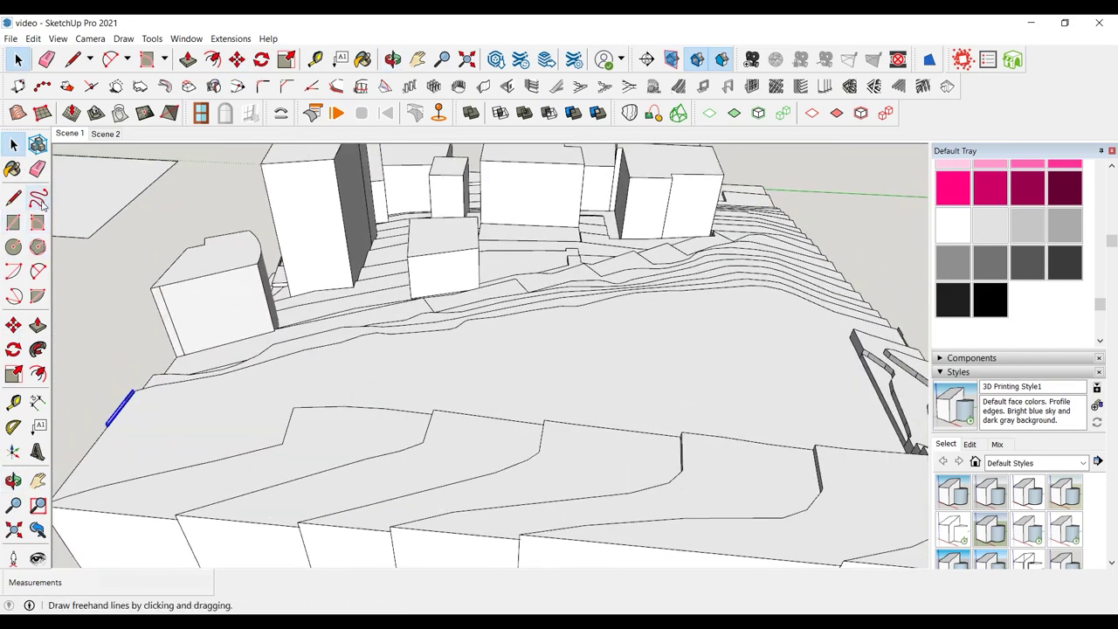
pyautogui.click(37, 271)
pyautogui.scroll(1, 131, 399)
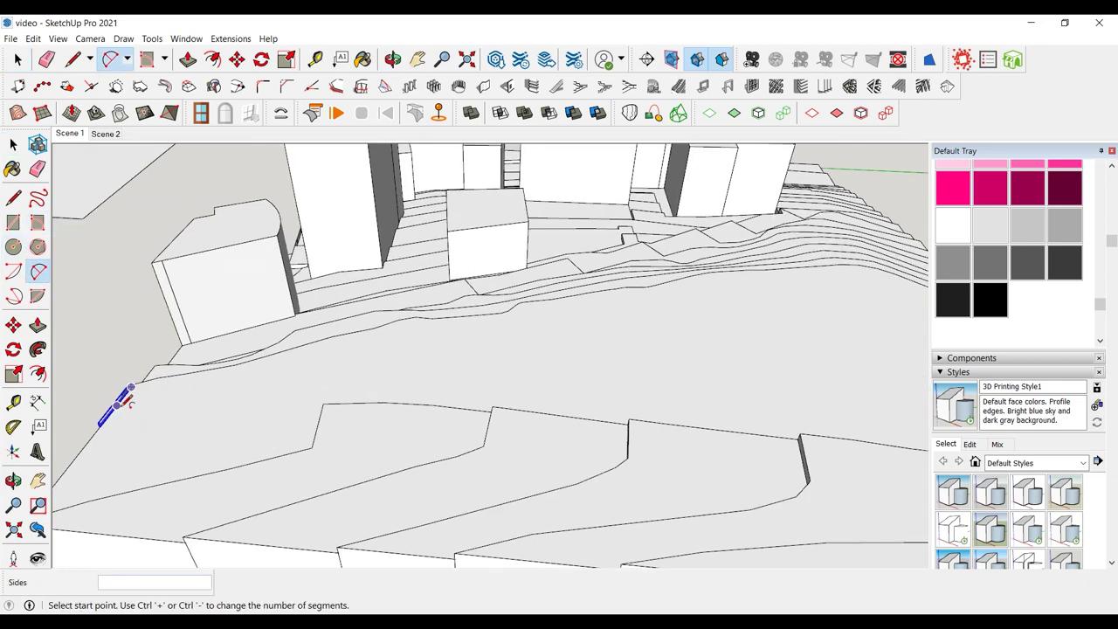
pyautogui.scroll(-2, 122, 398)
pyautogui.click(117, 404)
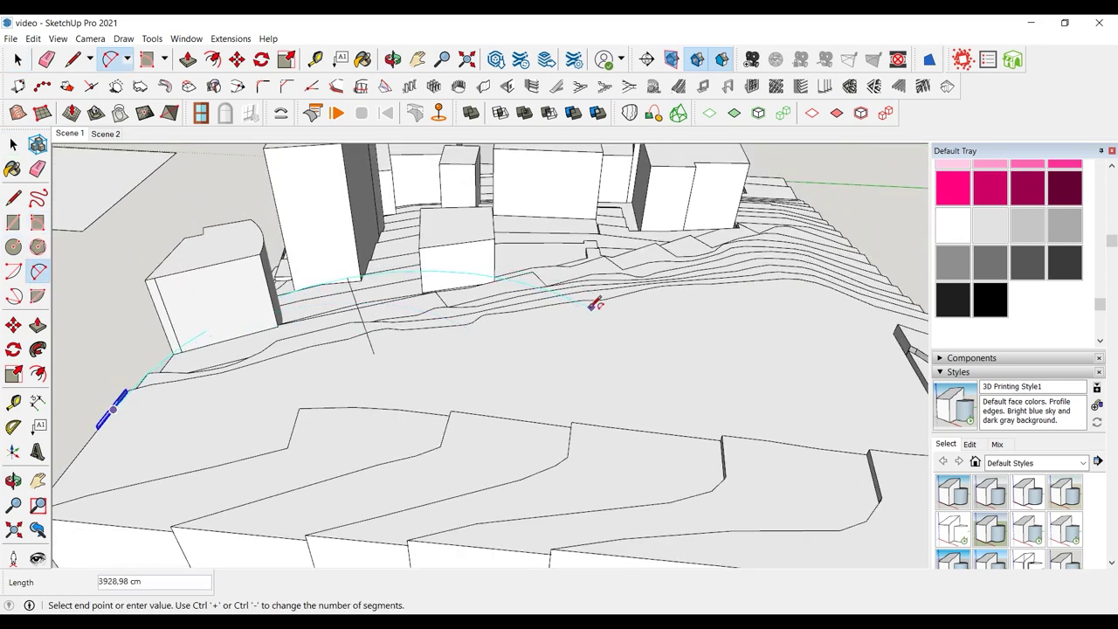
pyautogui.click(564, 315)
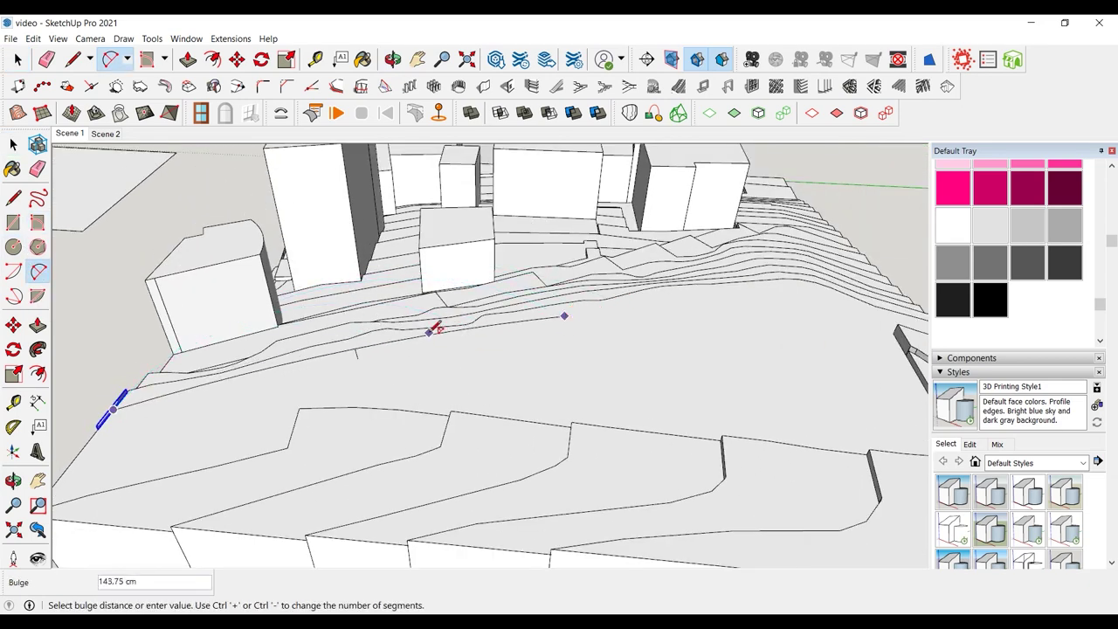
pyautogui.click(429, 333)
# - Continue the road path with a tangent arc about 1488 cm long, following the terrain contours
pyautogui.click(564, 315)
pyautogui.scroll(-3, 564, 315)
pyautogui.scroll(4, 732, 313)
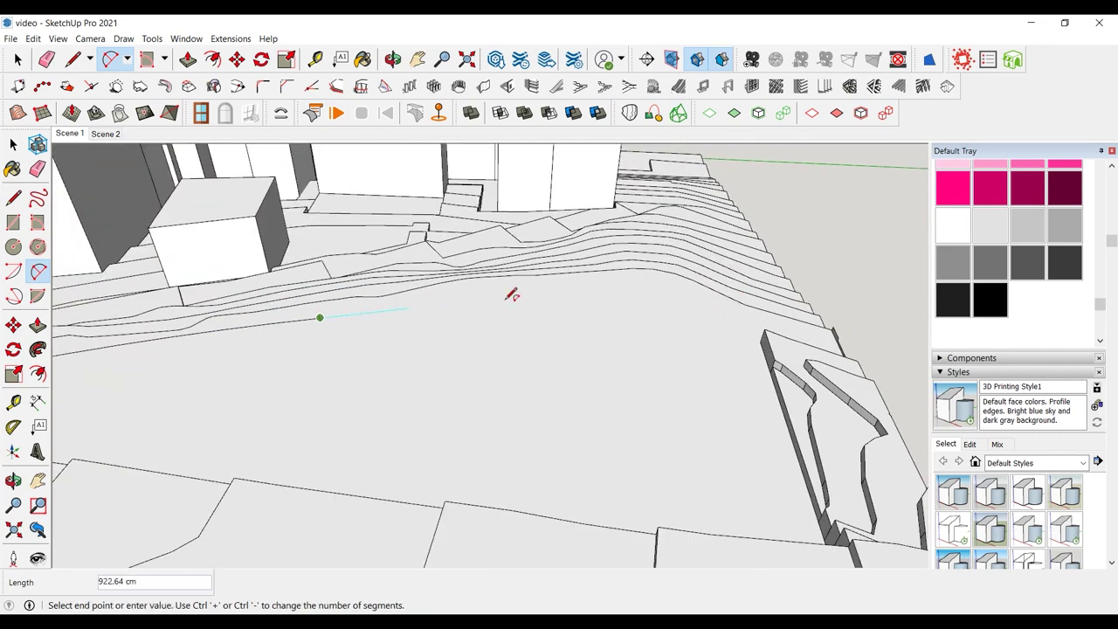
pyautogui.click(538, 293)
pyautogui.scroll(2, 421, 303)
pyautogui.press('Escape')
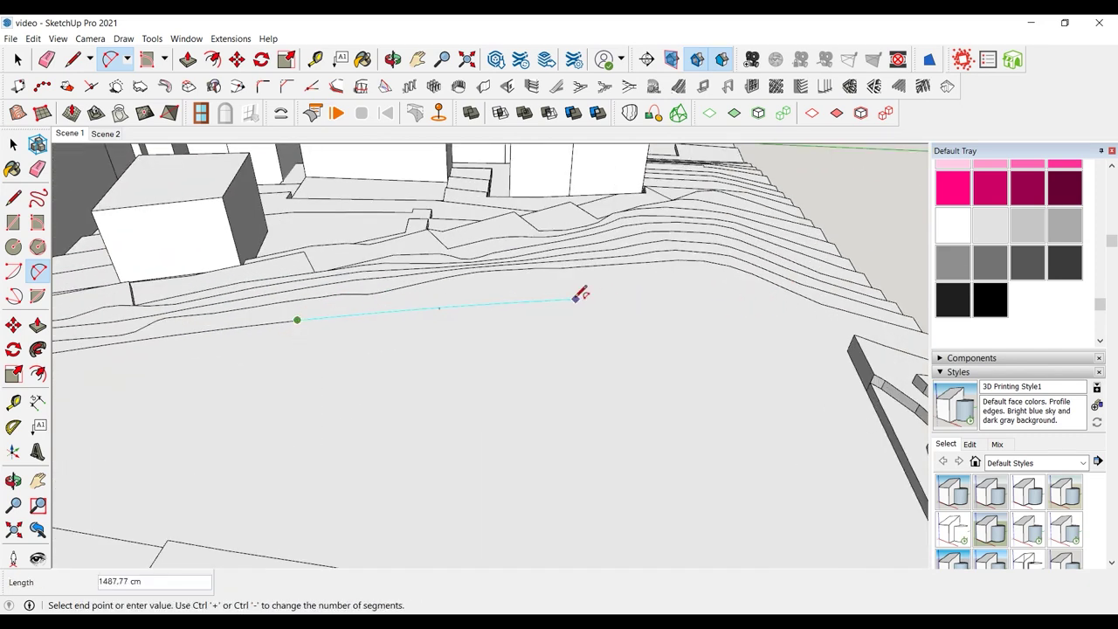
pyautogui.click(578, 297)
pyautogui.scroll(2, 427, 305)
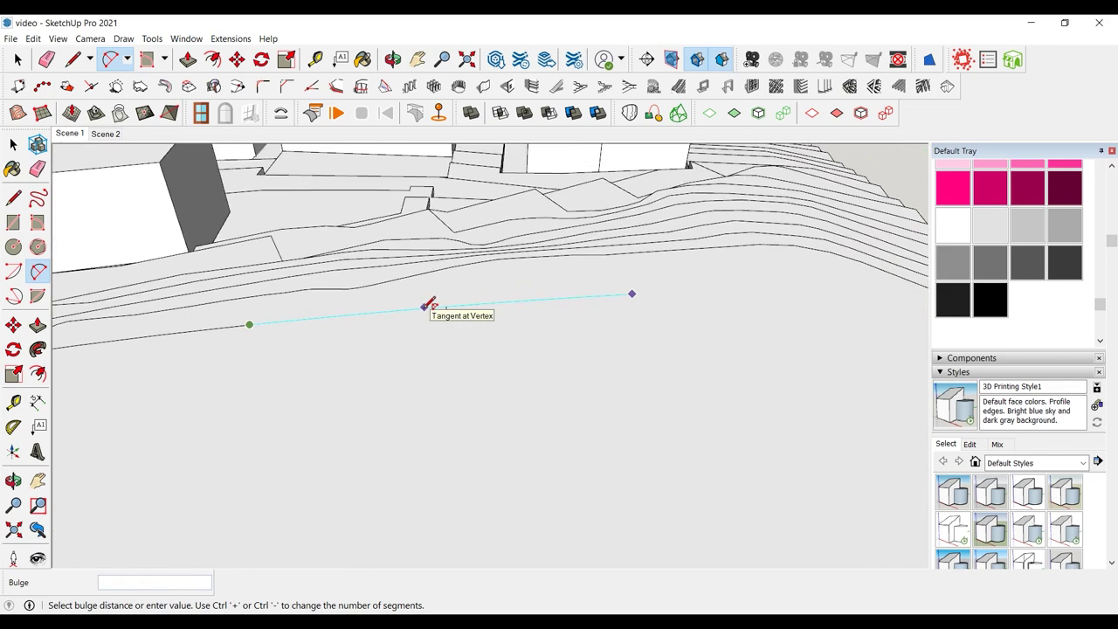
pyautogui.click(426, 305)
pyautogui.scroll(-2, 426, 306)
# - Add an arc about 1277 cm long that bends the road path toward the original cross-section
pyautogui.click(552, 303)
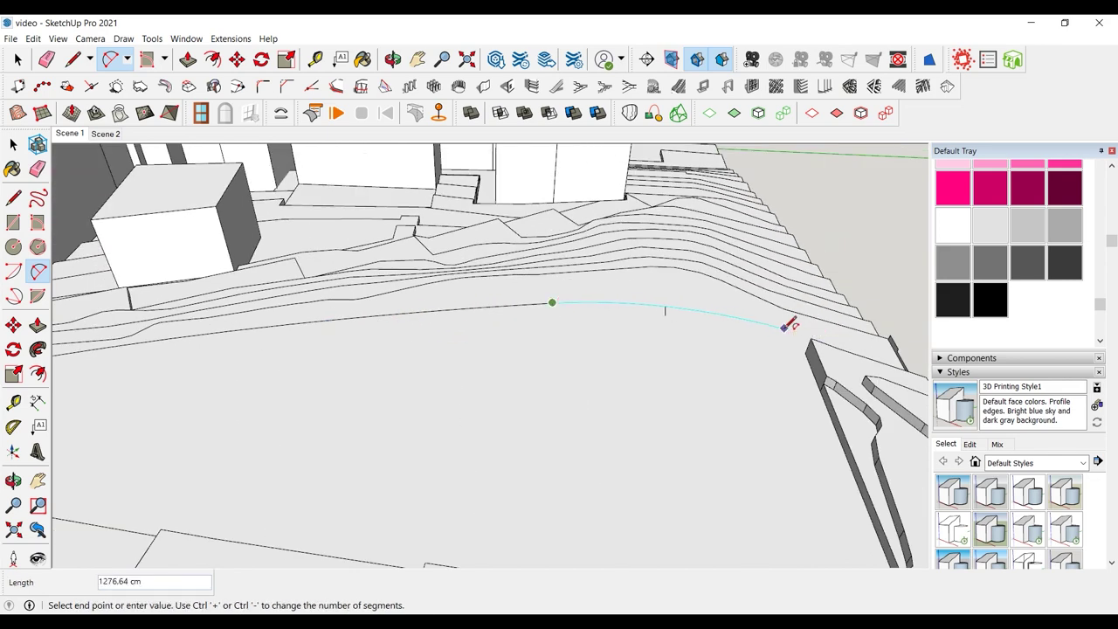
pyautogui.click(783, 327)
pyautogui.scroll(-2, 542, 305)
pyautogui.scroll(3, 630, 313)
pyautogui.click(607, 306)
pyautogui.scroll(-2, 463, 304)
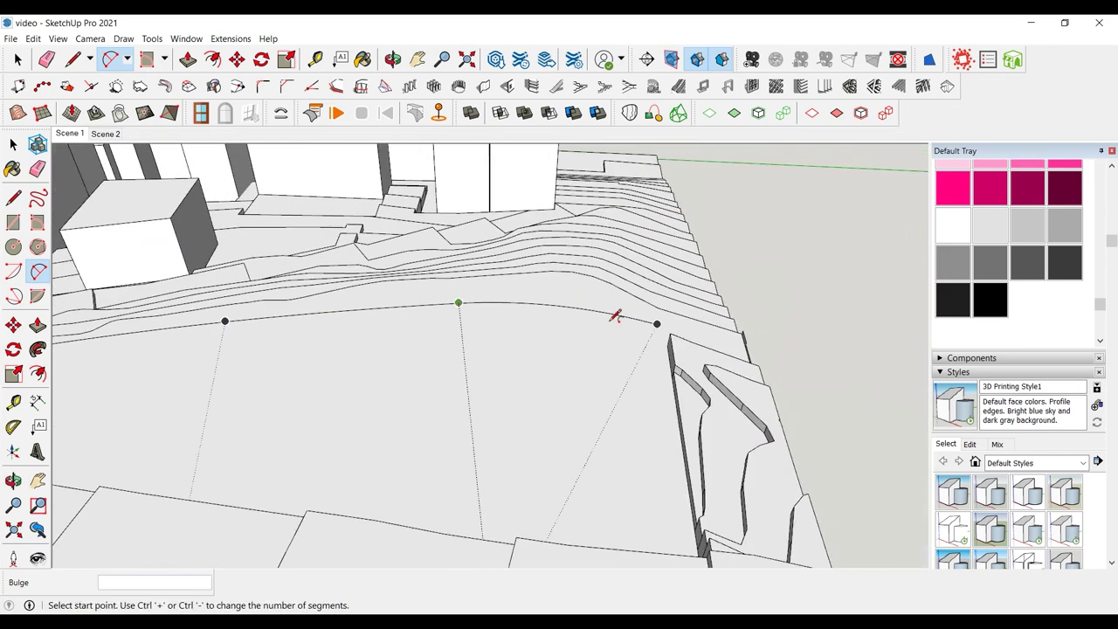
# - Close the road path with an arc ending at the original cross-section, with a bulge of about 35 cm
pyautogui.moveTo(610, 320); pyautogui.dragTo(648, 316, button='middle')
pyautogui.scroll(4, 647, 312)
pyautogui.click(592, 302)
pyautogui.scroll(3, 728, 309)
pyautogui.click(745, 335)
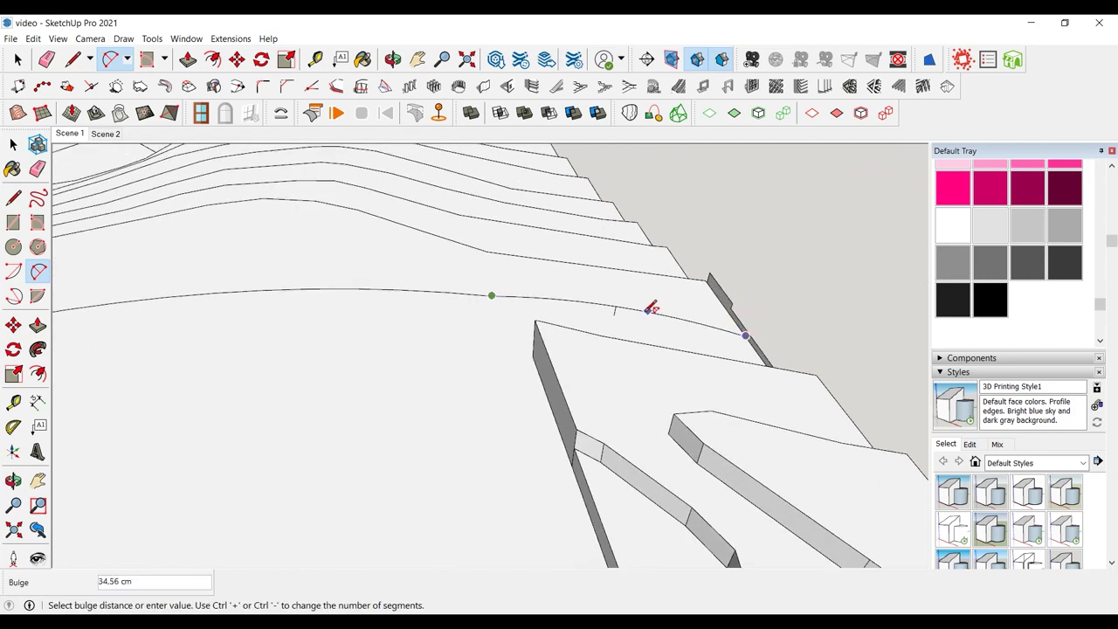
pyautogui.click(650, 308)
pyautogui.scroll(-4, 664, 288)
pyautogui.press('space')
pyautogui.scroll(1, 721, 324)
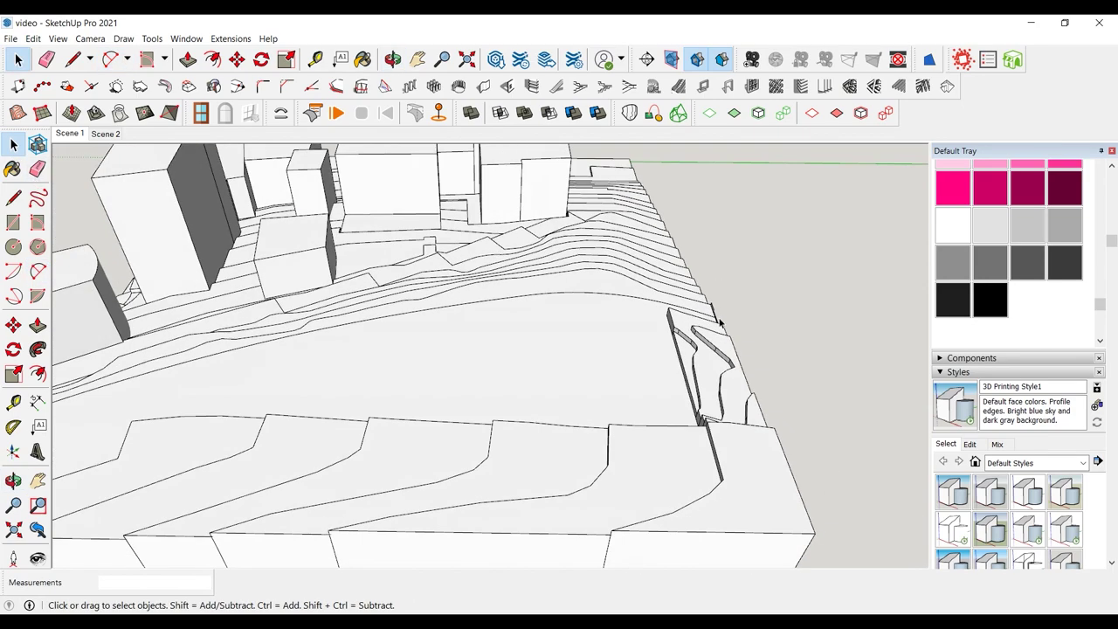
# - Explode both road cross-section groups and select the cross-sections together with the connecting arc path
pyautogui.moveTo(803, 306); pyautogui.dragTo(475, 227, button='middle')
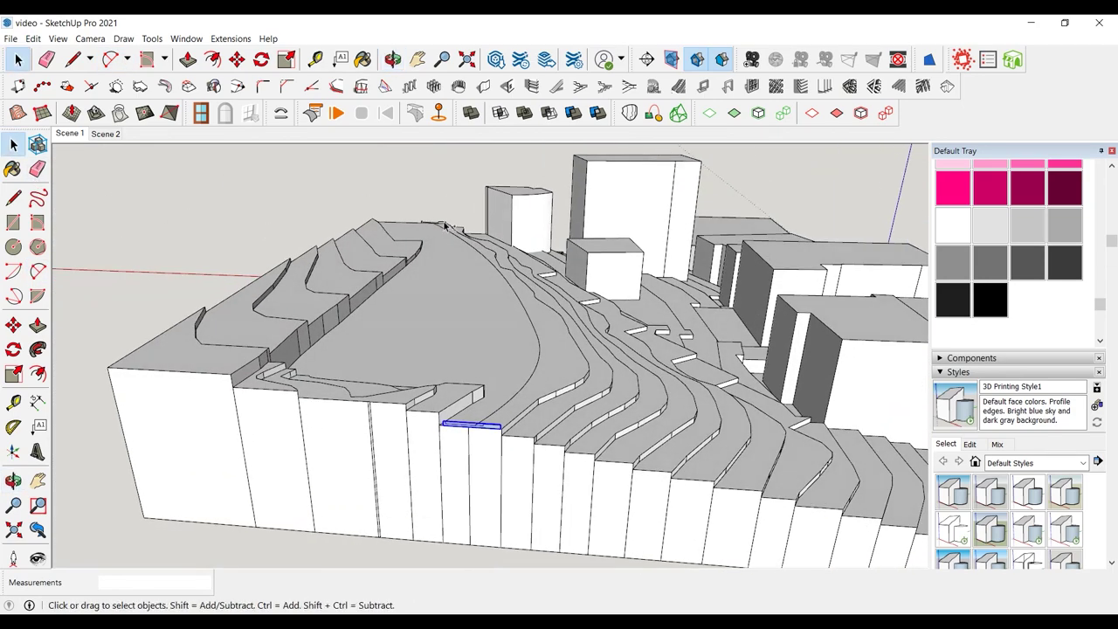
pyautogui.rightClick(445, 226)
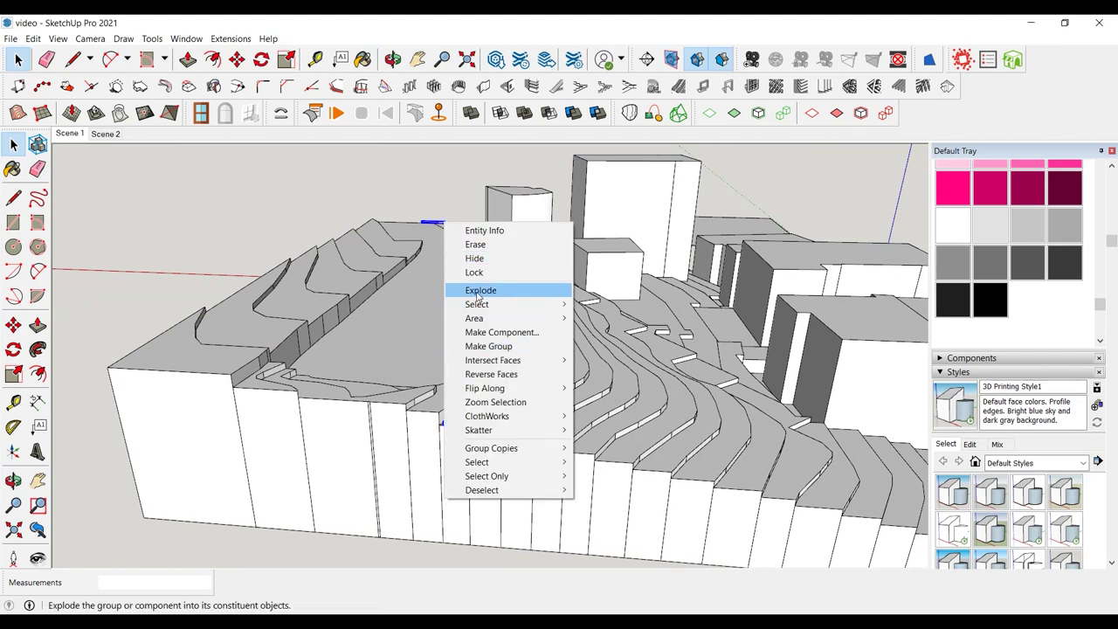
pyautogui.click(493, 293)
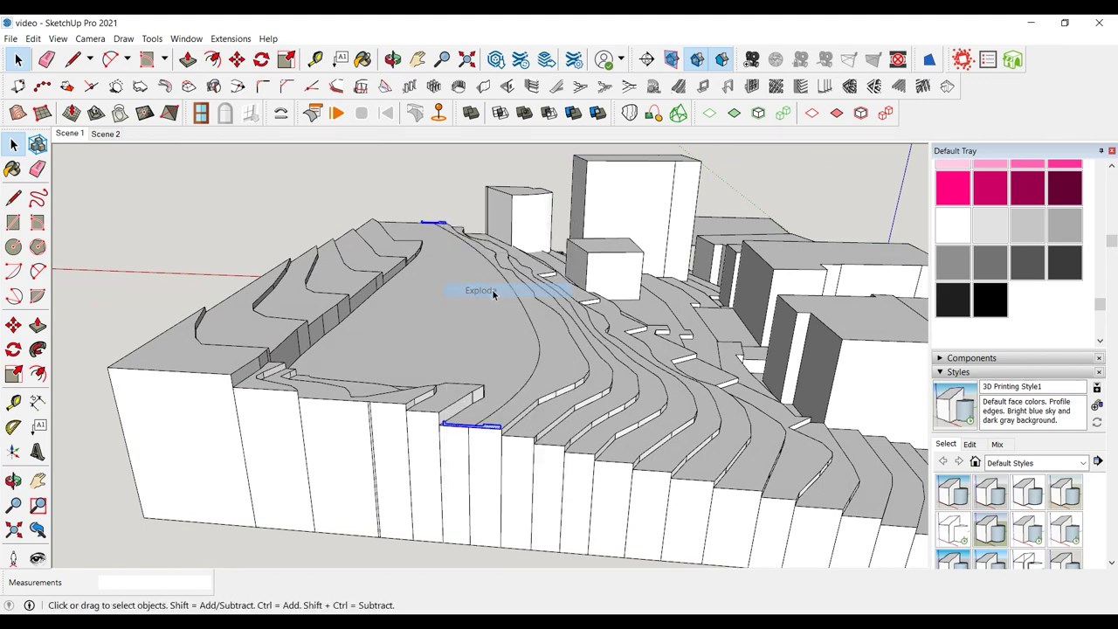
pyautogui.scroll(2, 541, 335)
pyautogui.scroll(2, 455, 369)
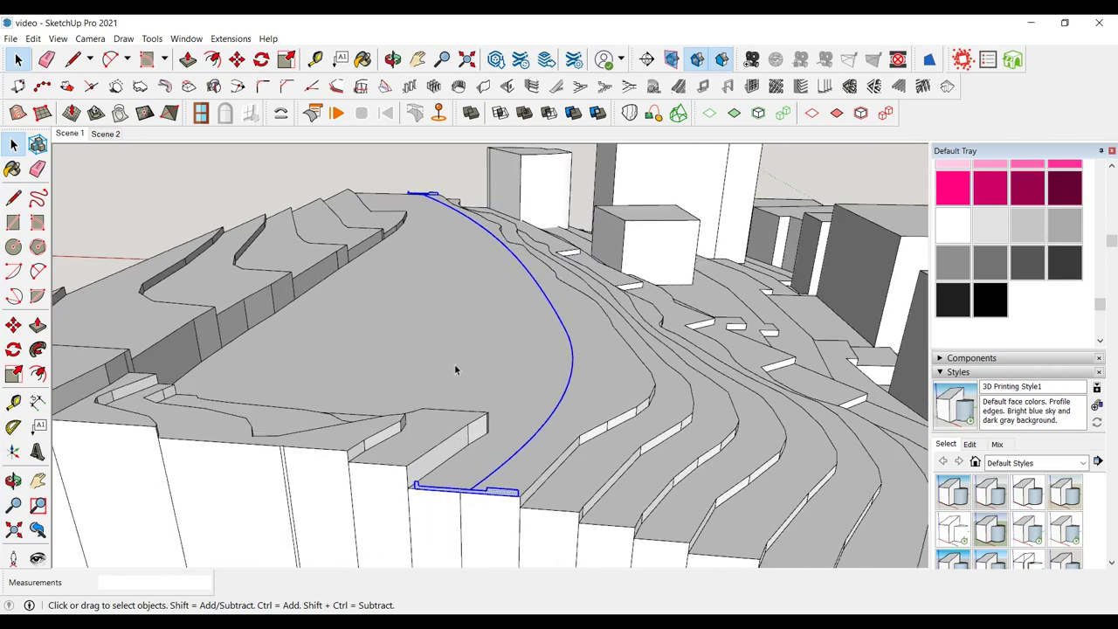
# - Create a Curviloft Loft along Path from the two cross-sections using the first loft method
pyautogui.click(656, 118)
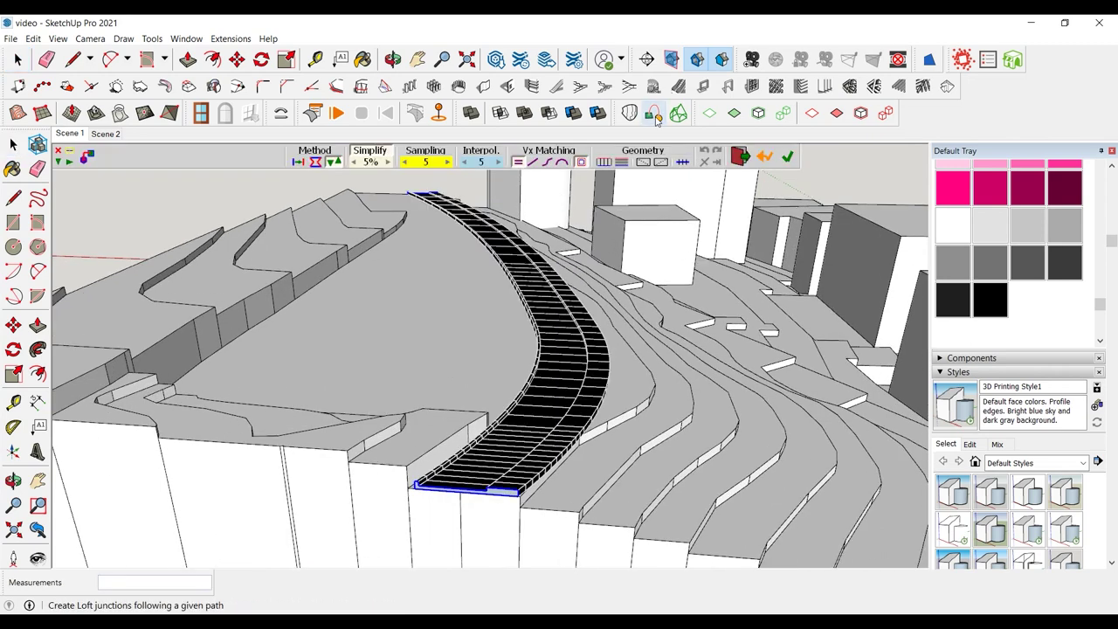
pyautogui.click(317, 163)
pyautogui.click(299, 163)
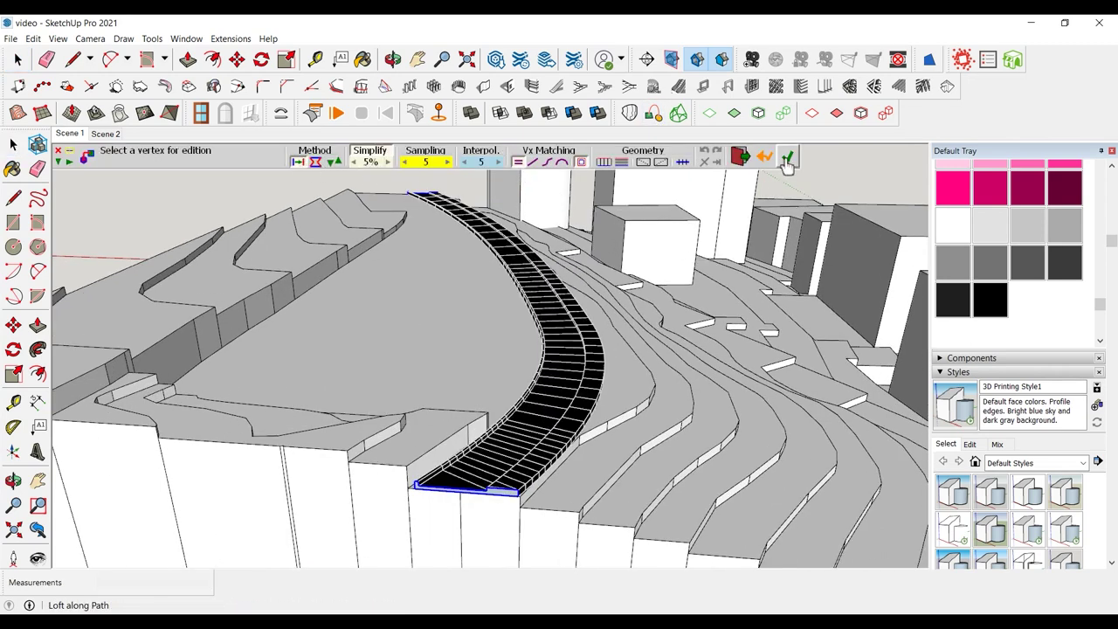
pyautogui.click(665, 163)
pyautogui.click(665, 163)
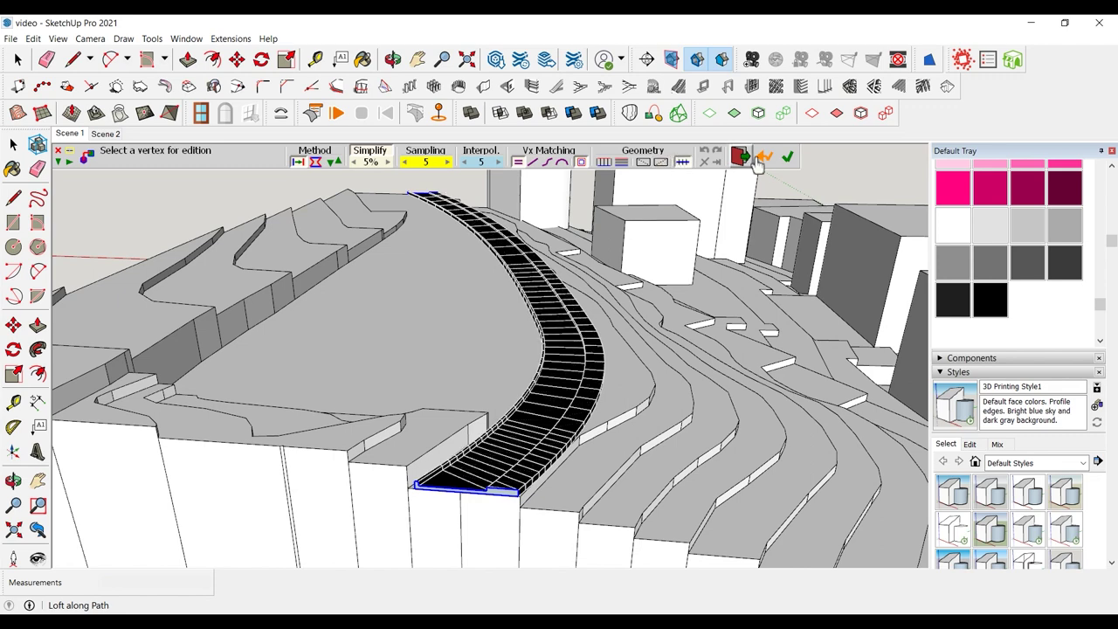
pyautogui.click(787, 156)
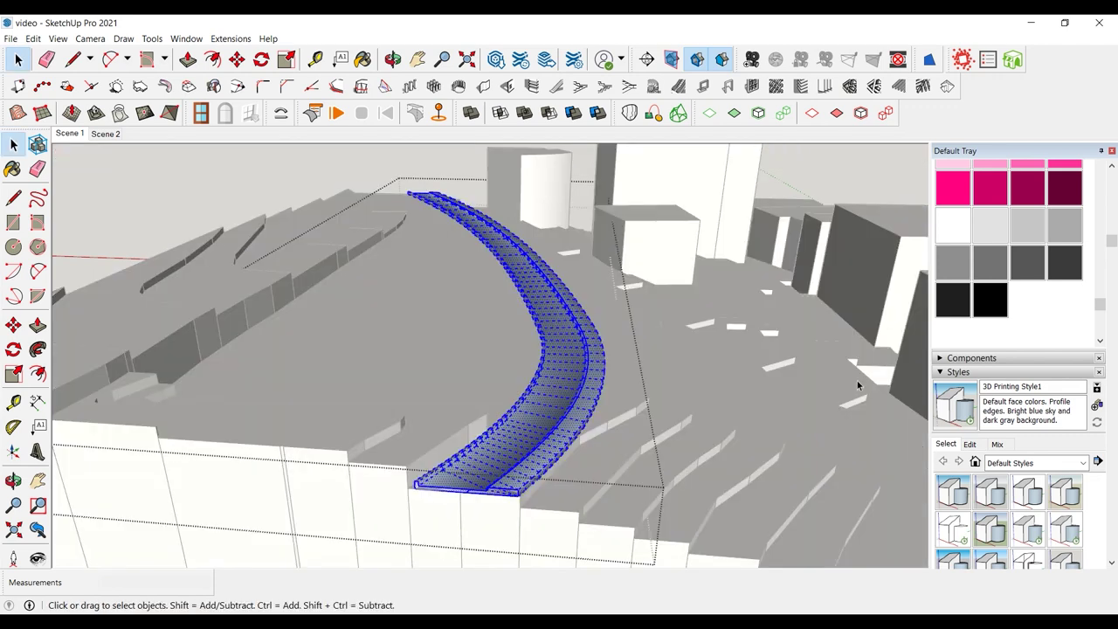
# - Paint the lofted road surface and clear the selection
pyautogui.press('b')
pyautogui.click(569, 332)
pyautogui.press('space')
pyautogui.click(241, 193)
pyautogui.moveTo(575, 332)
pyautogui.mouseDown(button='middle')
pyautogui.moveTo(424, 337)
pyautogui.moveTo(367, 301)
pyautogui.mouseUp(button='middle')
pyautogui.scroll(-7, 424, 338)
pyautogui.moveTo(494, 292); pyautogui.dragTo(590, 374, button='middle')
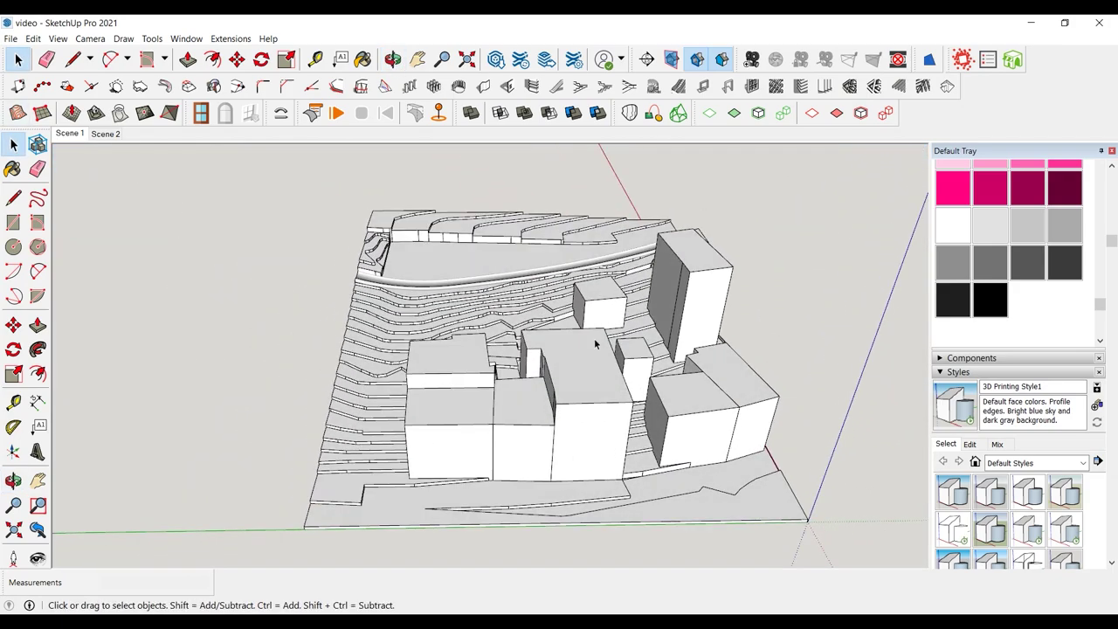
# - Save a closer view along the curved road as a new scene and apply the Shaded style
pyautogui.scroll(1, 716, 270)
pyautogui.moveTo(716, 270); pyautogui.dragTo(812, 367, button='middle')
pyautogui.moveTo(904, 341); pyautogui.dragTo(579, 373, button='middle')
pyautogui.scroll(2, 579, 373)
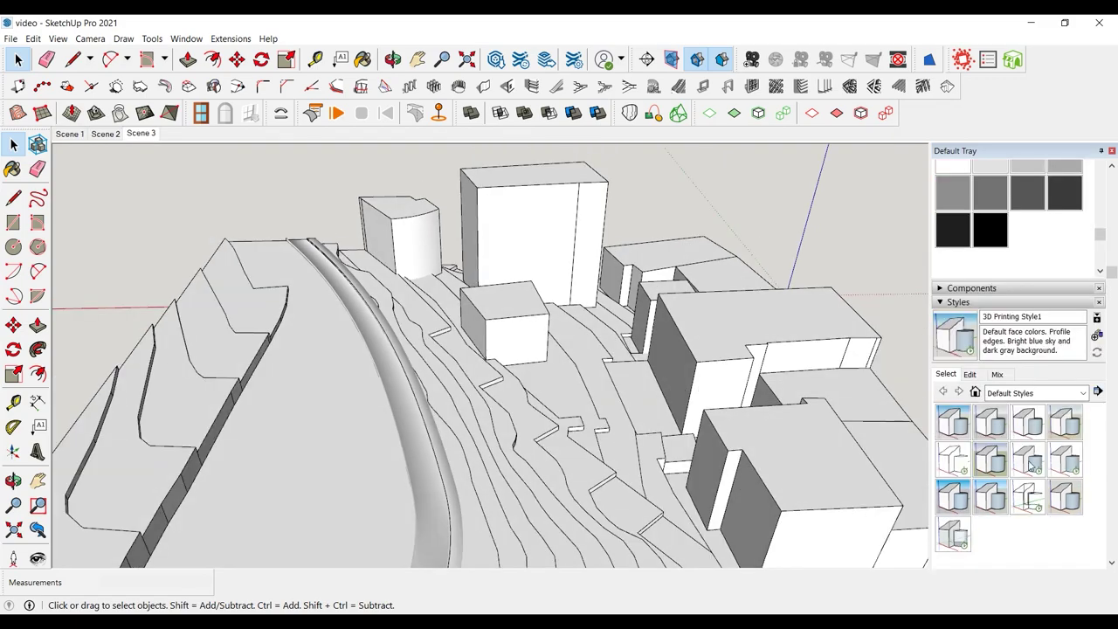
pyautogui.click(1030, 463)
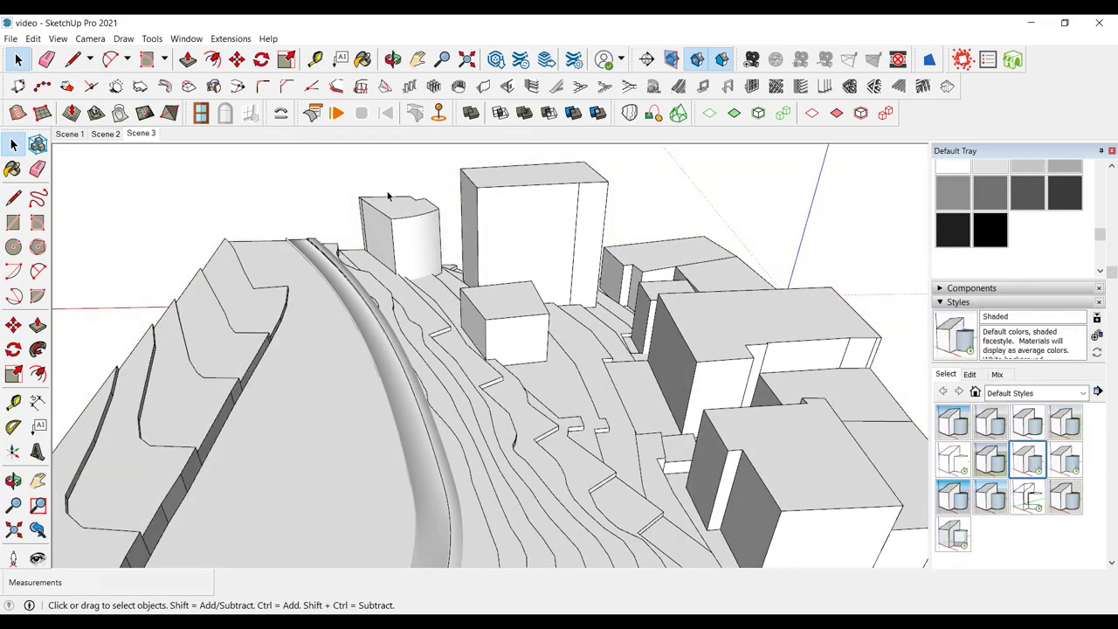
# - Open the small cube-shaped building beside the road for editing and select its top face
pyautogui.moveTo(389, 196); pyautogui.dragTo(799, 401, button='middle')
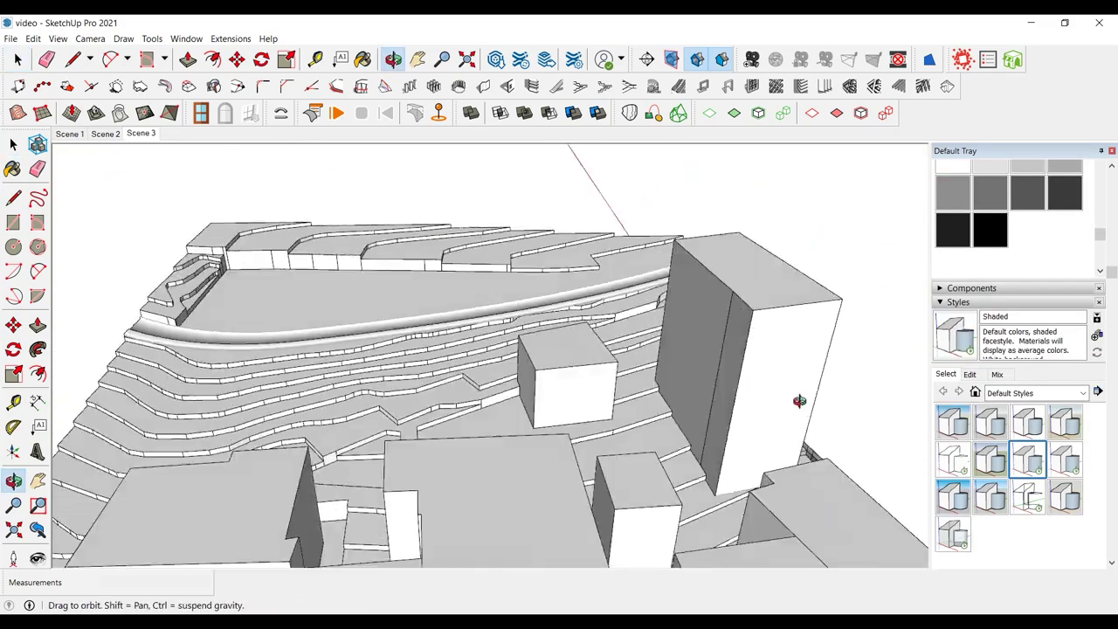
pyautogui.scroll(3, 629, 371)
pyautogui.moveTo(629, 371); pyautogui.dragTo(691, 308, button='middle')
pyautogui.scroll(-5, 522, 338)
pyautogui.moveTo(521, 338); pyautogui.dragTo(574, 287, button='middle')
pyautogui.scroll(5, 454, 341)
pyautogui.scroll(5, 601, 320)
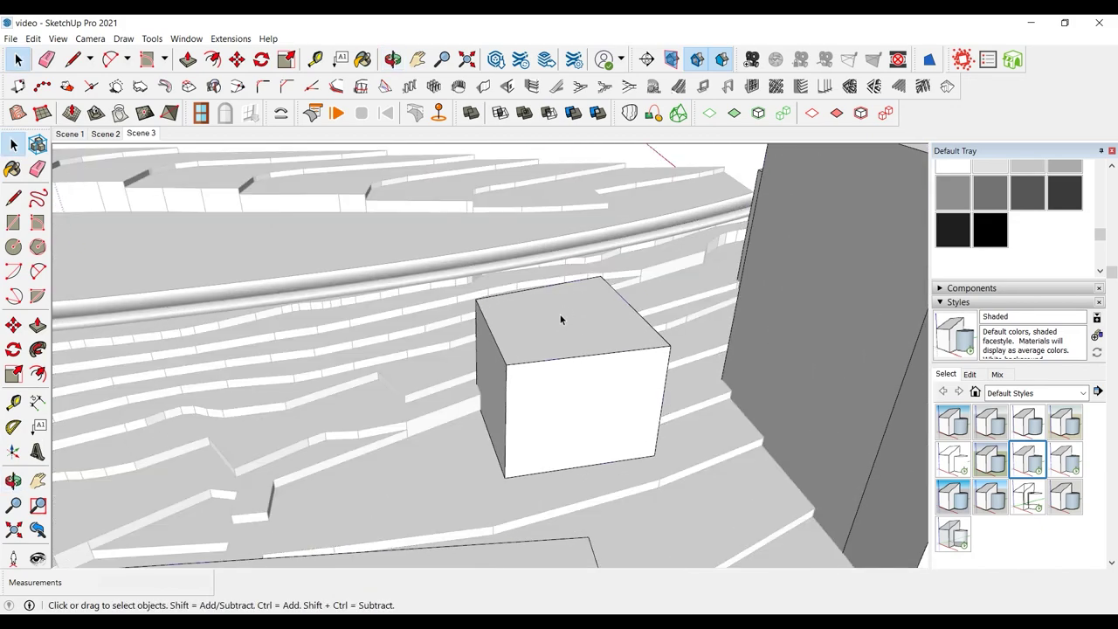
pyautogui.doubleClick(568, 312)
pyautogui.click(571, 312)
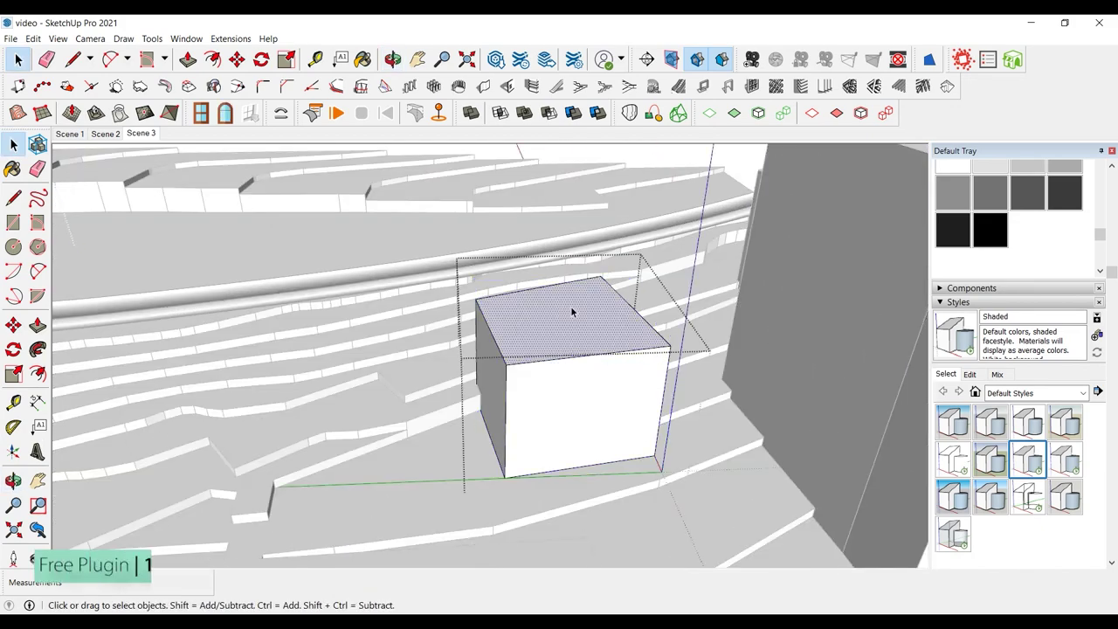
# - Switch the 1001bit - tools toolbar off and back on
pyautogui.rightClick(974, 104)
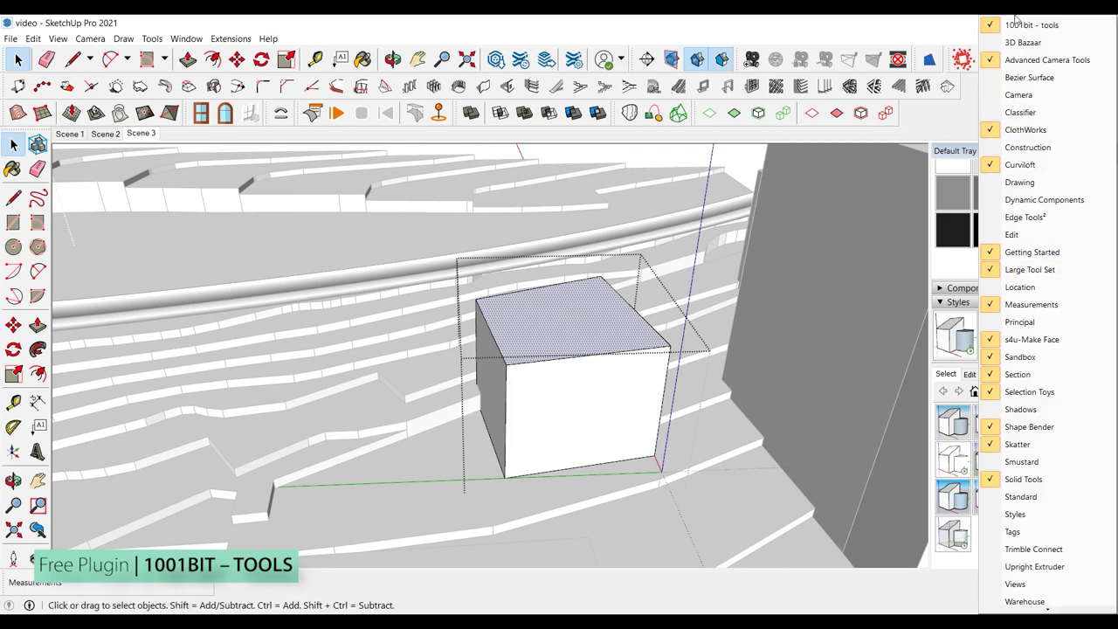
pyautogui.click(1047, 30)
pyautogui.rightClick(1003, 89)
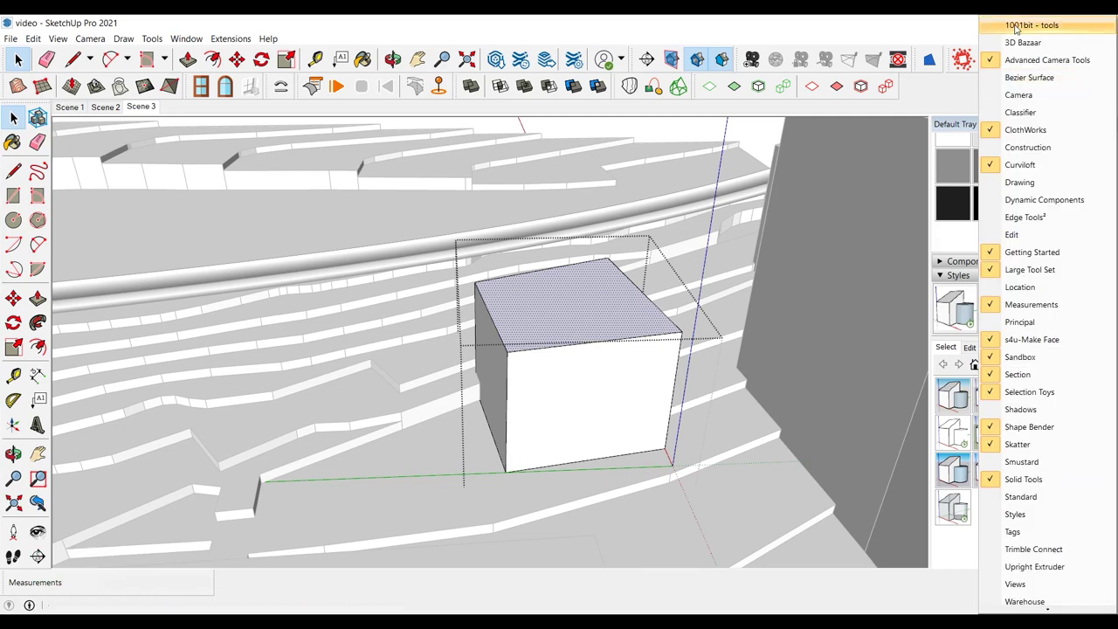
pyautogui.click(1015, 28)
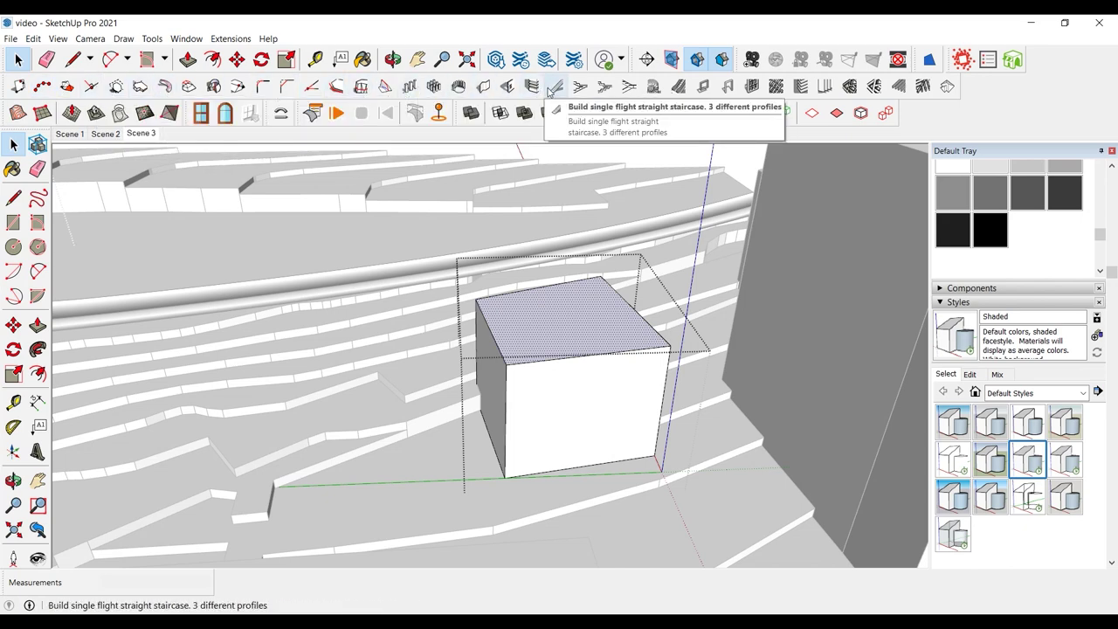
# - Create a 1001bit hip roof on the small building with a pitch of 30 and a 30 cm overhang, and close the group
pyautogui.click(944, 89)
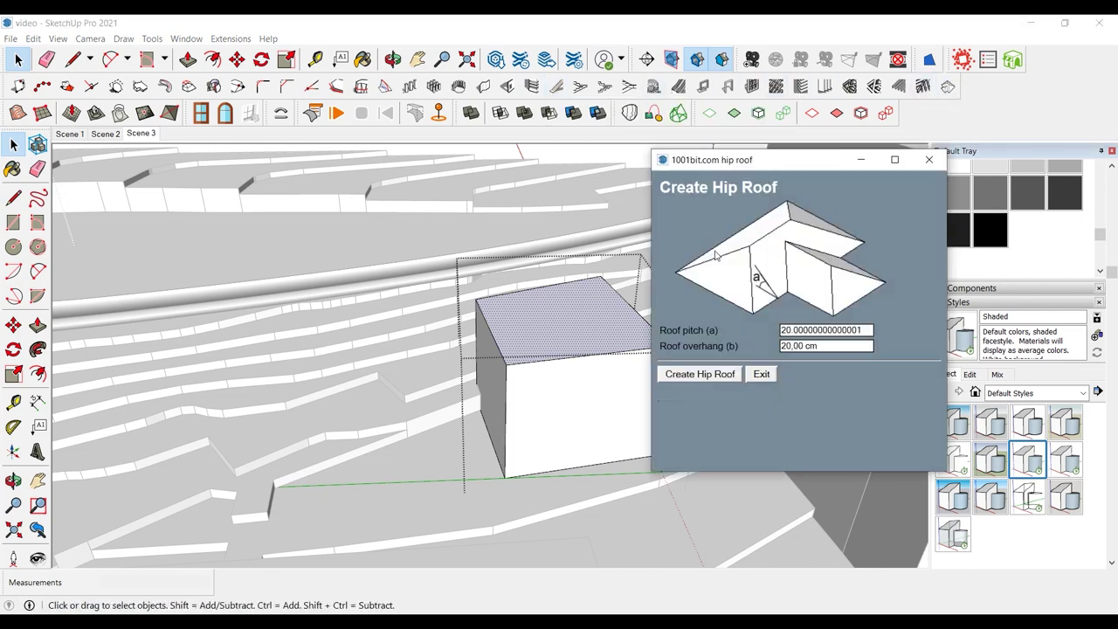
pyautogui.click(796, 351)
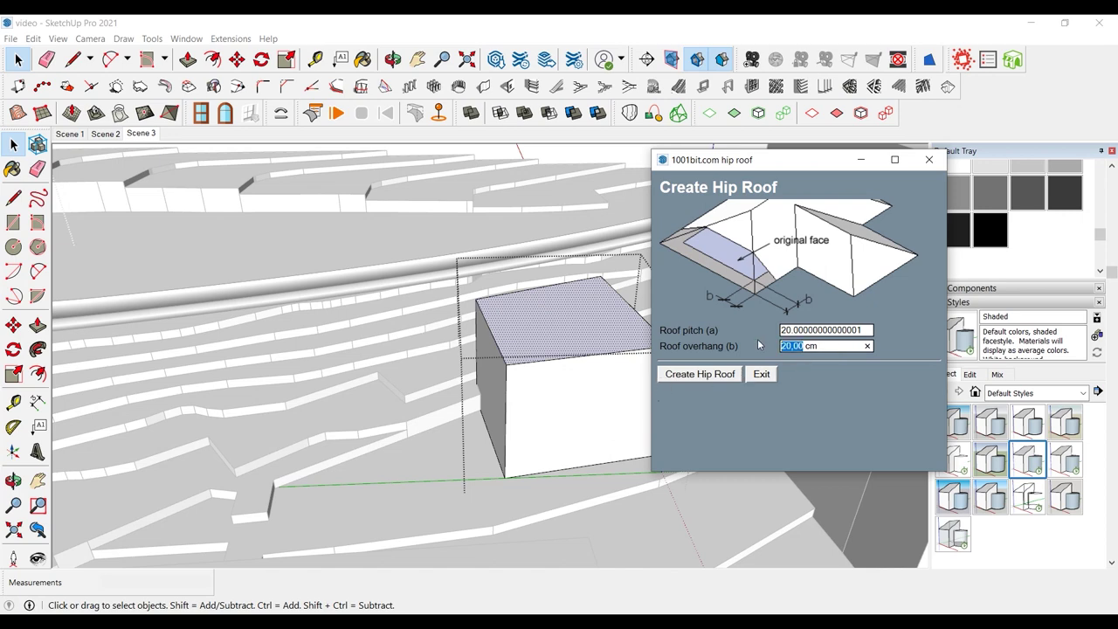
pyautogui.write('30')
pyautogui.click(860, 330)
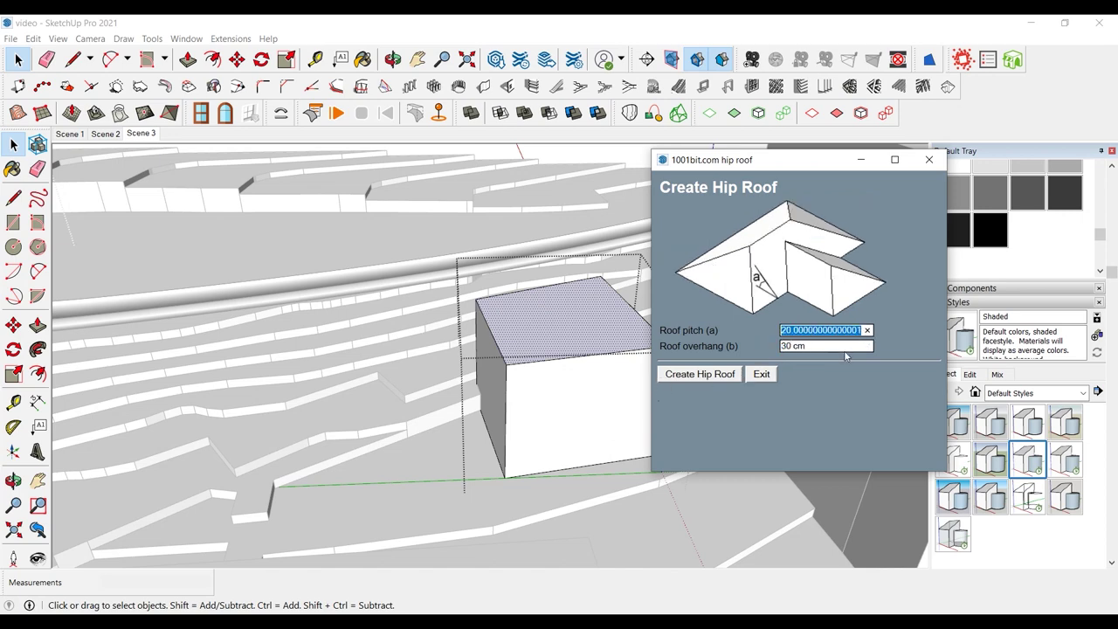
pyautogui.click(712, 376)
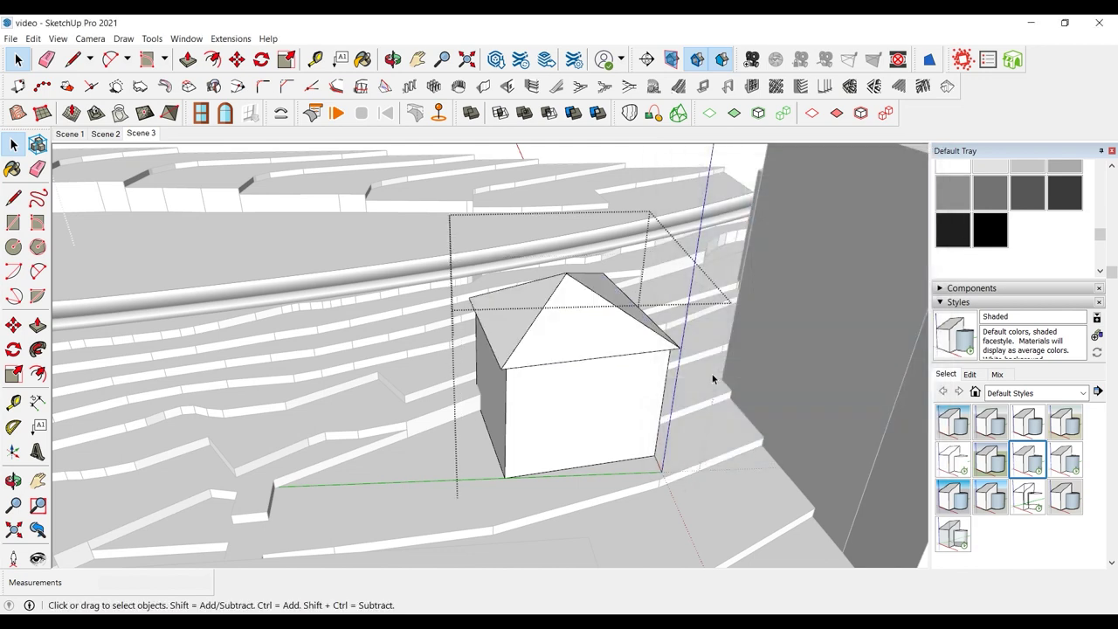
pyautogui.click(584, 318)
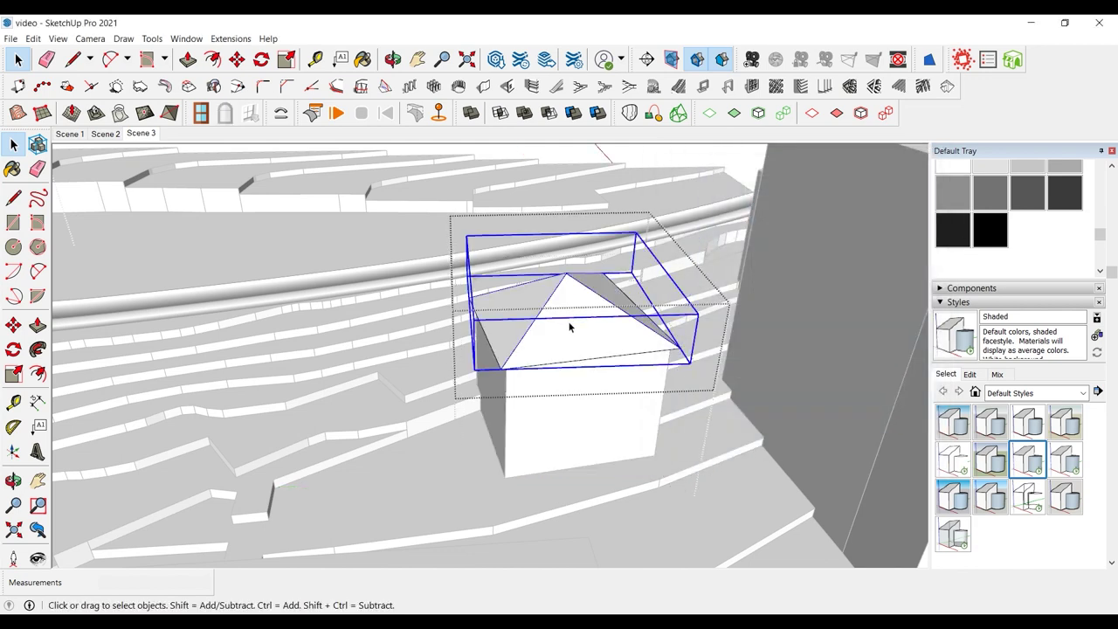
pyautogui.doubleClick(568, 328)
pyautogui.press('Escape')
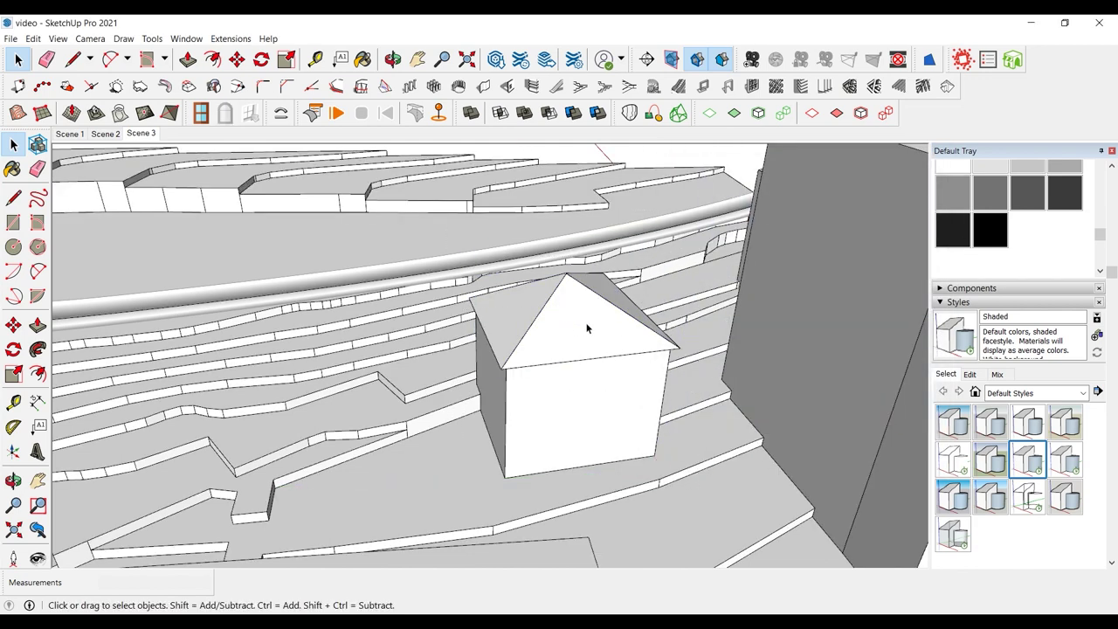
# - Open the tall building next to the small roofed house for editing and select its top face
pyautogui.moveTo(589, 329); pyautogui.dragTo(808, 354, button='middle')
pyautogui.scroll(-3, 367, 417)
pyautogui.scroll(3, 509, 255)
pyautogui.moveTo(508, 255); pyautogui.dragTo(742, 271, button='middle')
pyautogui.click(710, 297)
pyautogui.doubleClick(702, 279)
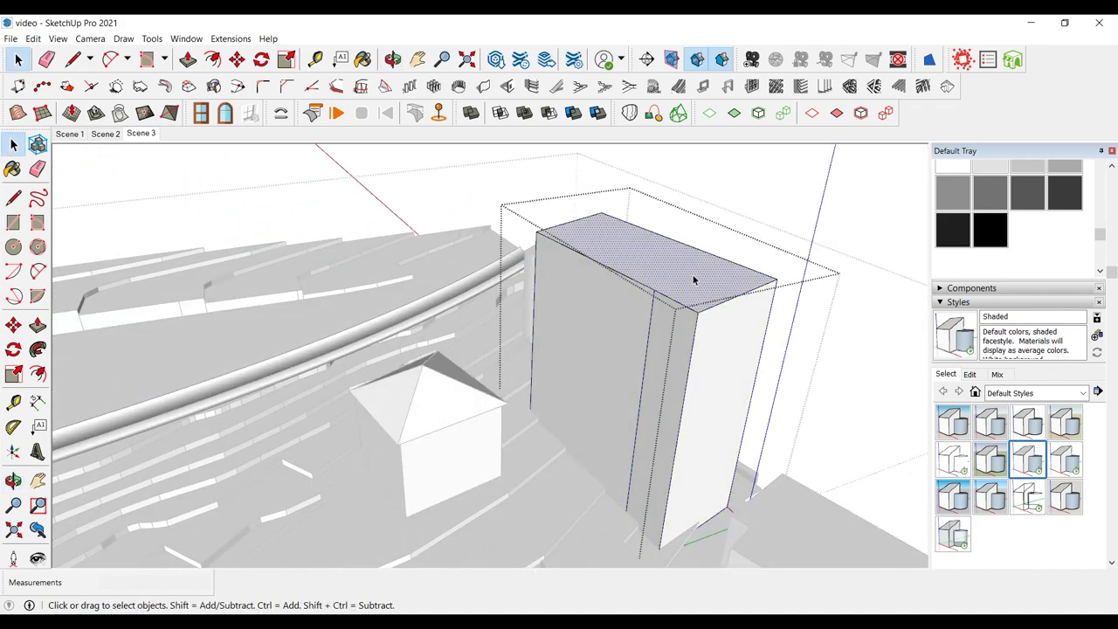
# - Try a 1001bit hip roof with pitch 30 and 30 cm overhang on the tall building and delete it
pyautogui.click(951, 87)
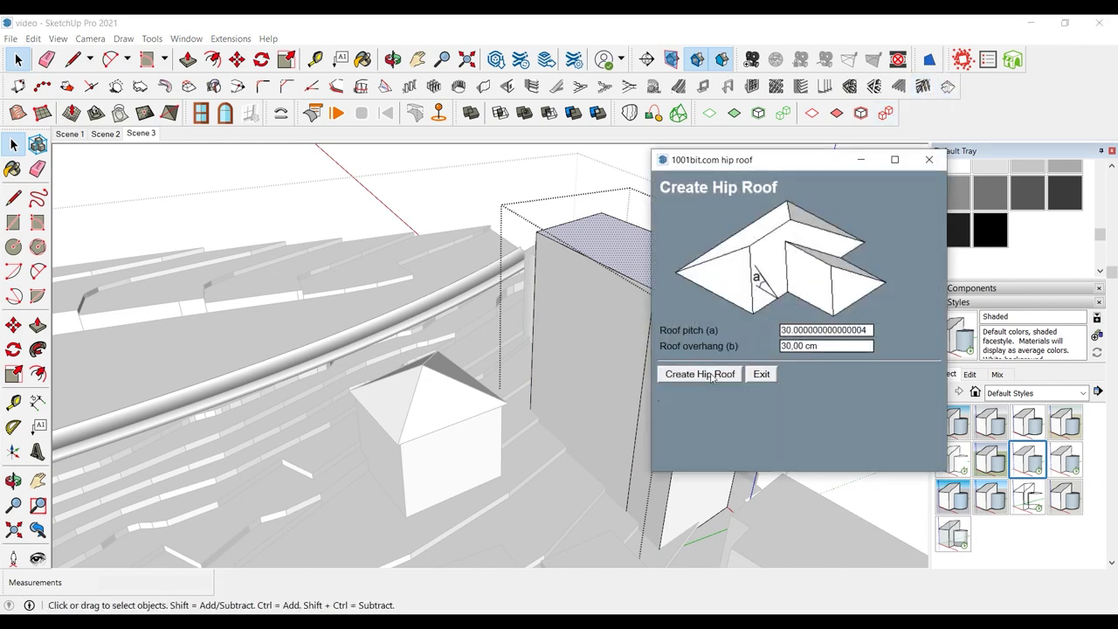
pyautogui.click(699, 374)
pyautogui.moveTo(711, 375); pyautogui.dragTo(553, 340, button='middle')
pyautogui.click(574, 290)
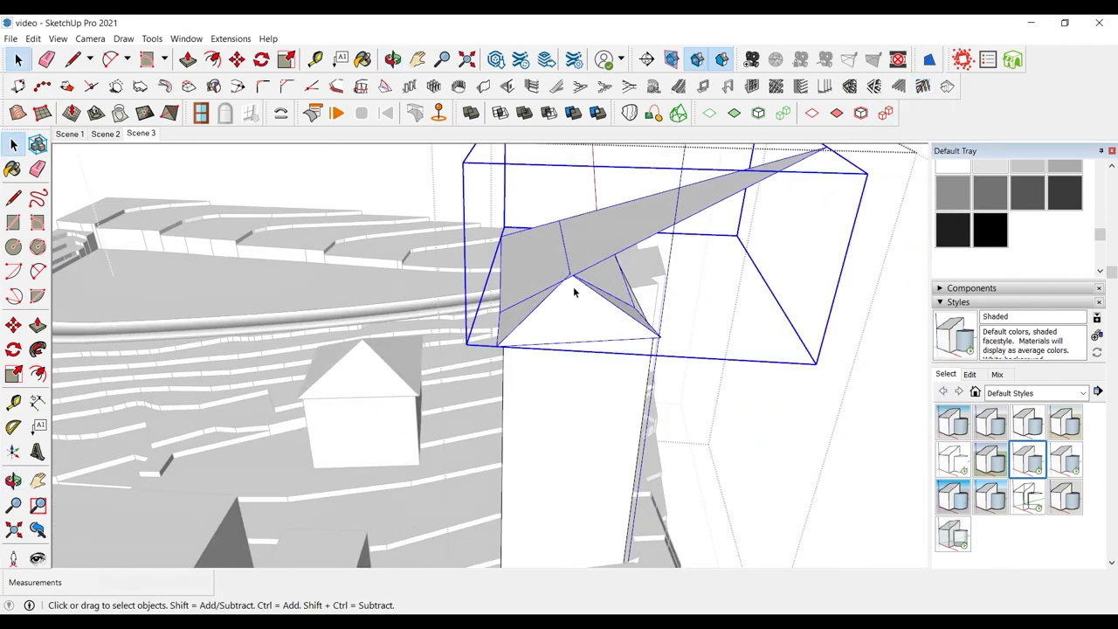
pyautogui.press('Delete')
# - Draw a straight line between the top corners of the tall building's bent side facing the small house
pyautogui.moveTo(574, 290); pyautogui.dragTo(680, 306, button='middle')
pyautogui.scroll(2, 679, 306)
pyautogui.click(669, 321)
pyautogui.click(660, 347)
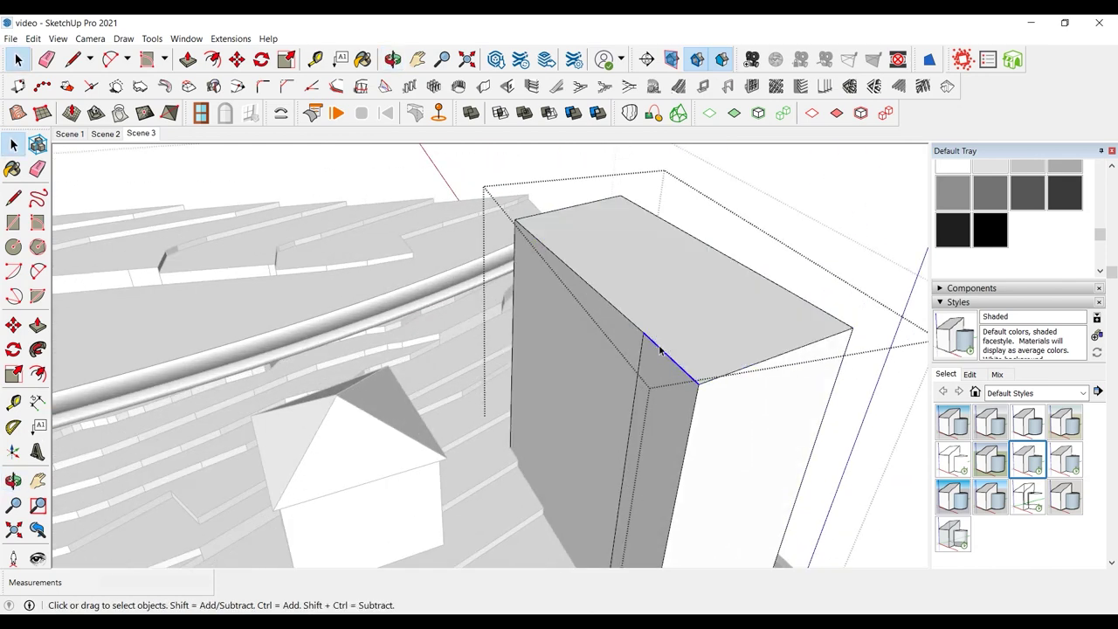
pyautogui.press('l')
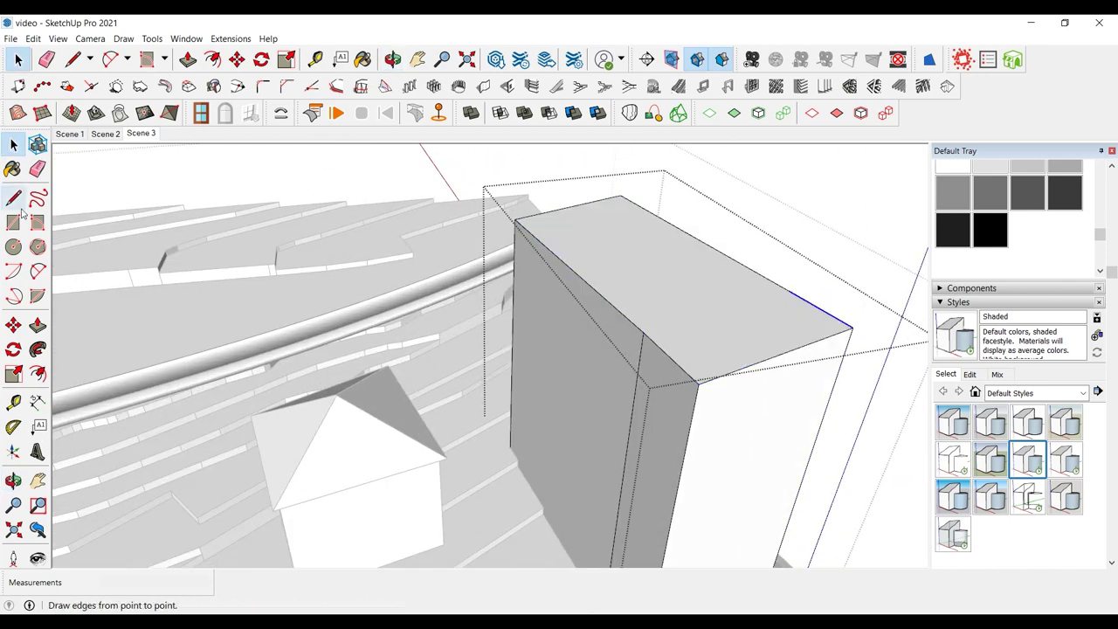
pyautogui.click(515, 219)
pyautogui.scroll(1, 659, 354)
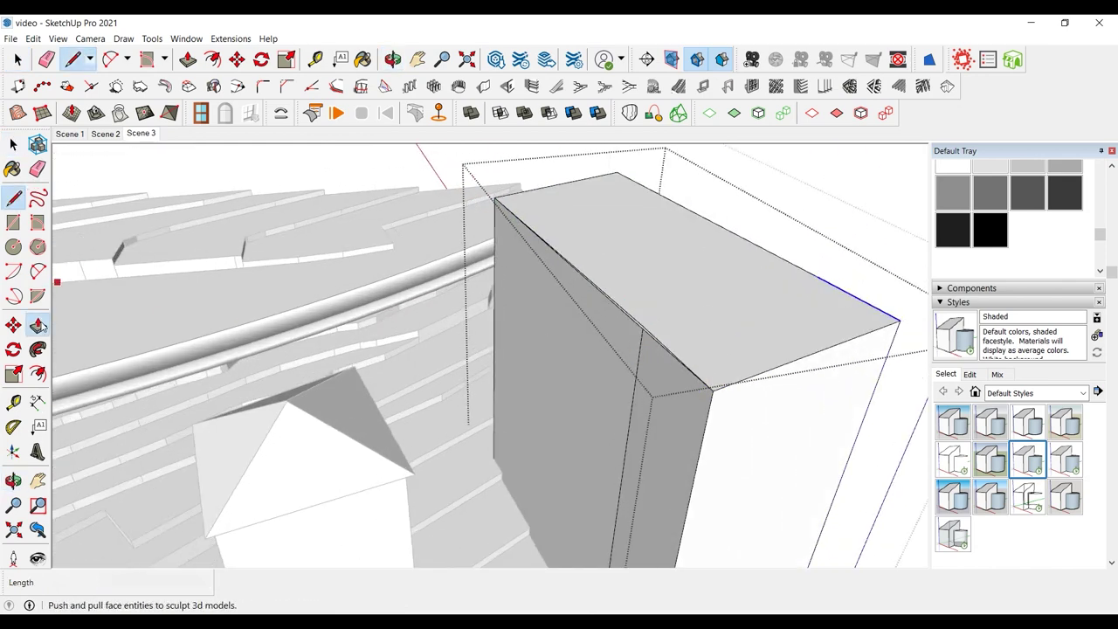
# - Push/Pull the thin sliver face at that top edge about 1650 cm down to the building's base
pyautogui.click(38, 325)
pyautogui.scroll(5, 626, 325)
pyautogui.click(629, 315)
pyautogui.scroll(-7, 631, 313)
pyautogui.scroll(-2, 637, 281)
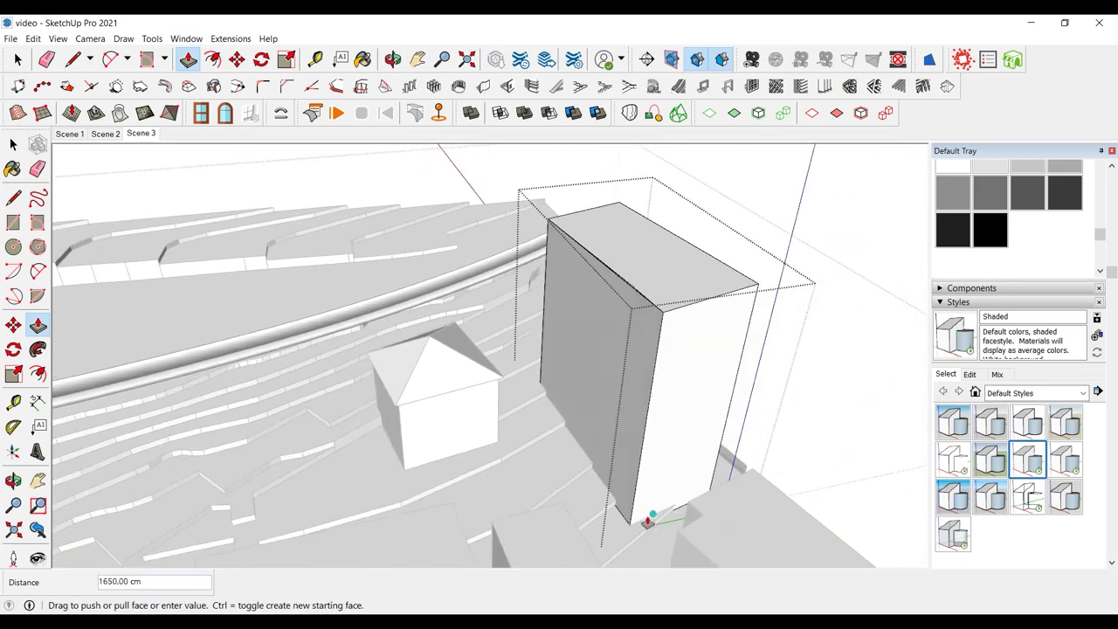
pyautogui.click(628, 530)
pyautogui.scroll(5, 635, 301)
pyautogui.press('e')
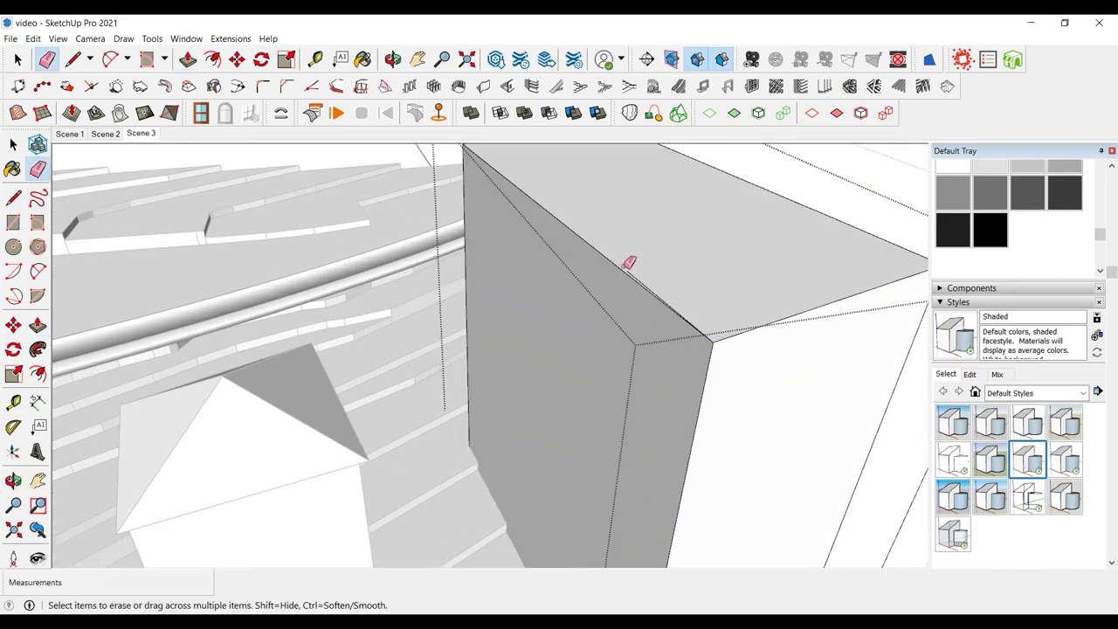
# - Draw a straight line between the top corners of the tall building's opposite bent side
pyautogui.scroll(-3, 509, 382)
pyautogui.moveTo(648, 328); pyautogui.dragTo(242, 274, button='middle')
pyautogui.click(14, 198)
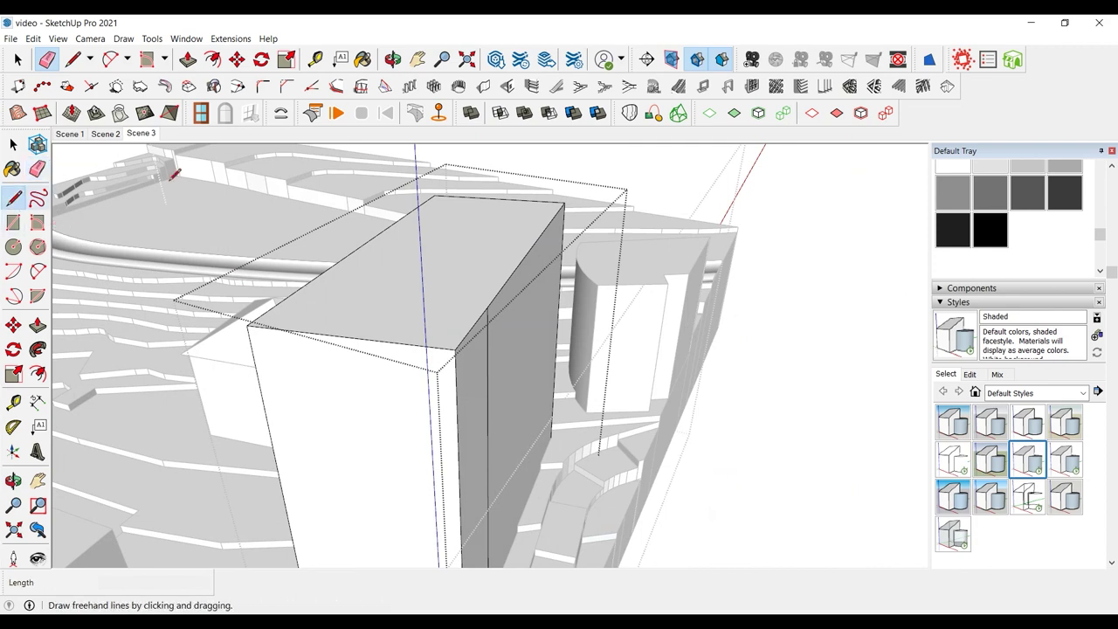
pyautogui.click(564, 203)
pyautogui.click(455, 350)
pyautogui.scroll(5, 480, 317)
# - Push/Pull the sliver face on the opposite side 1700 cm along the wall's height to straighten it
pyautogui.click(37, 325)
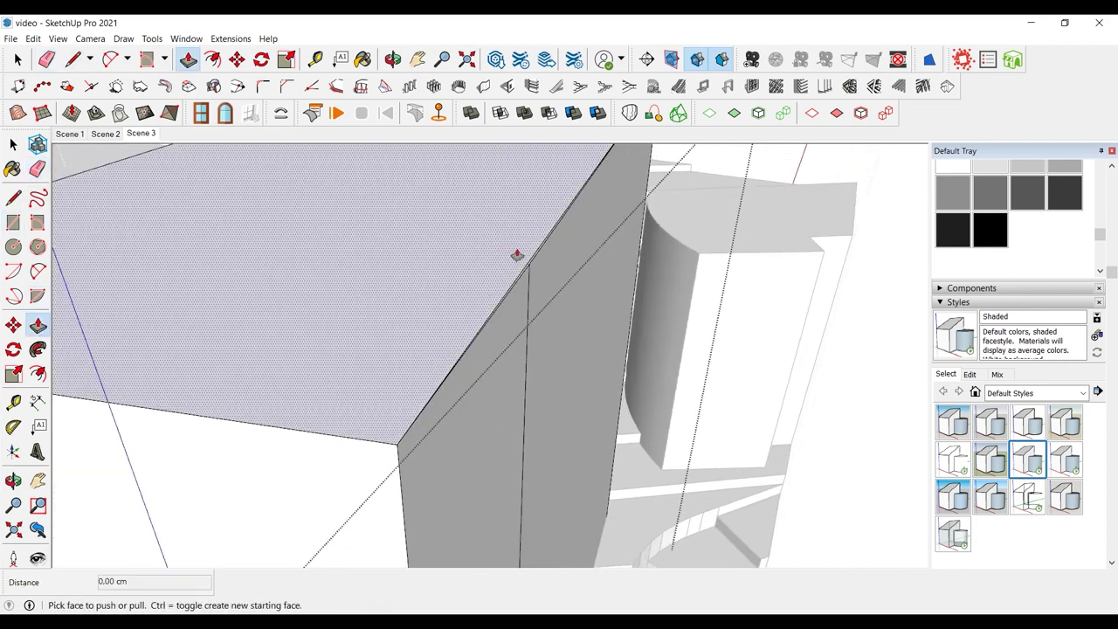
pyautogui.scroll(2, 531, 265)
pyautogui.click(531, 264)
pyautogui.scroll(-6, 530, 305)
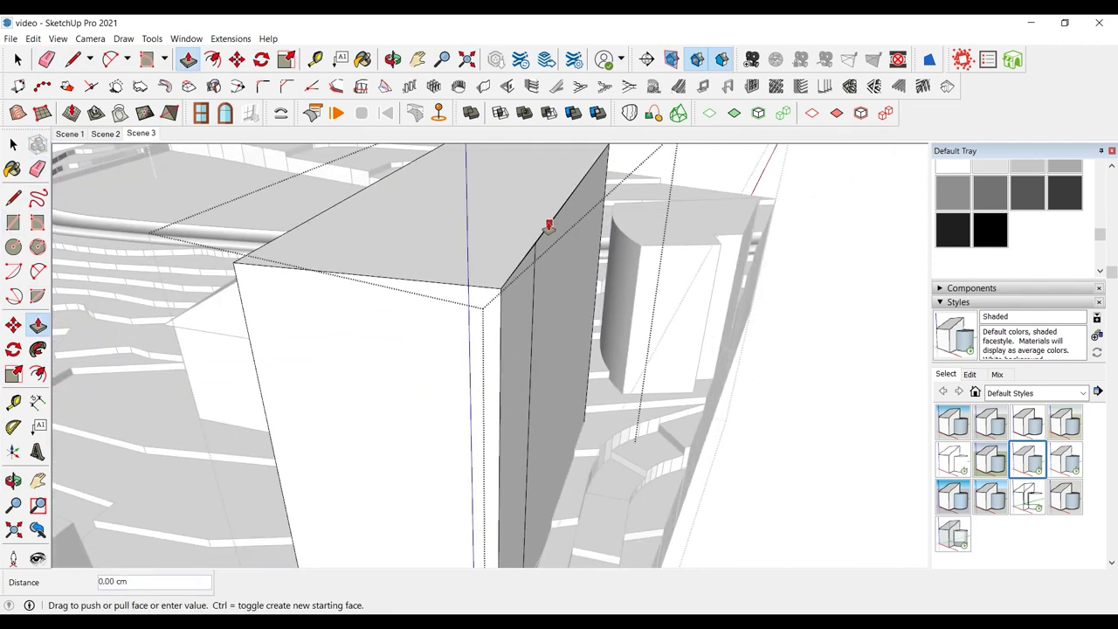
pyautogui.click(516, 570)
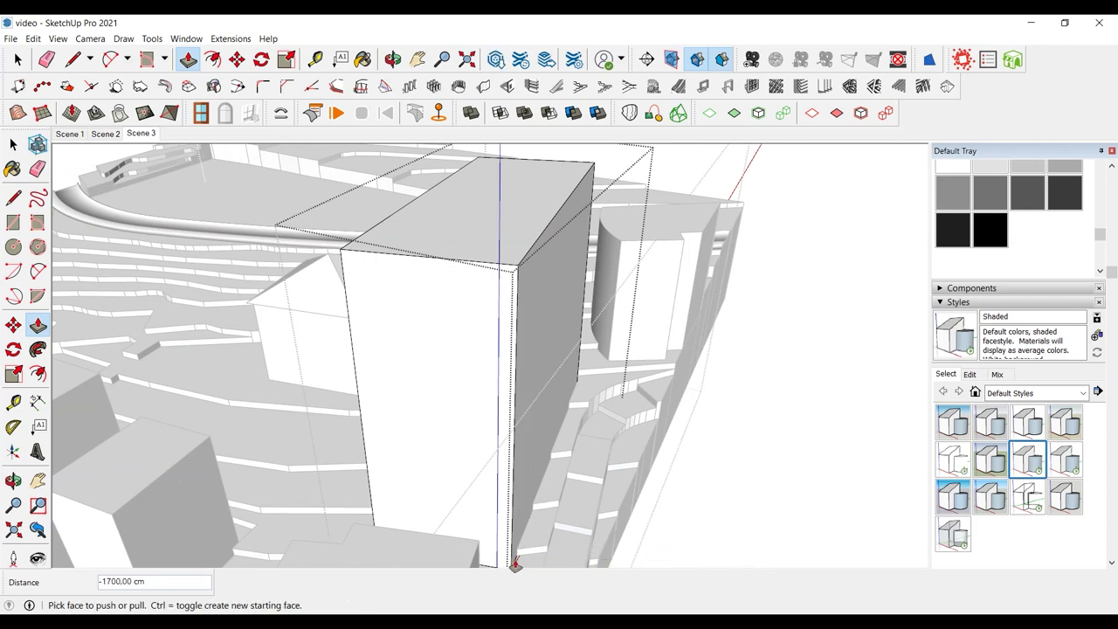
# - Create a 1001bit hip roof on the tall building's straightened top face with pitch 30 and 30 cm overhang
pyautogui.moveTo(517, 569); pyautogui.dragTo(549, 271, button='middle')
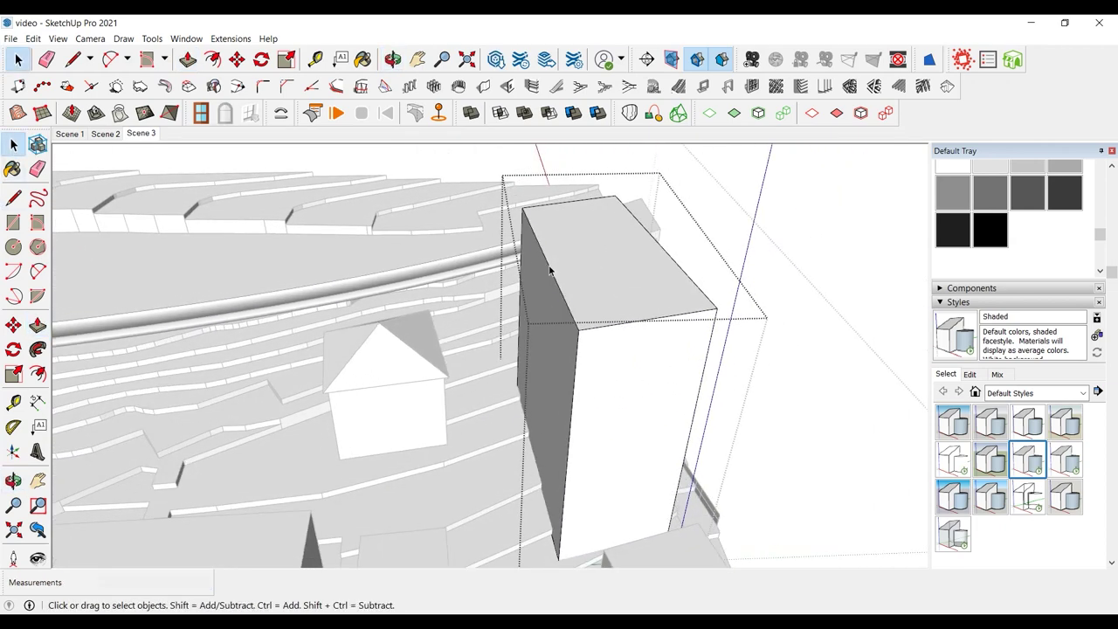
pyautogui.click(631, 249)
pyautogui.moveTo(614, 197); pyautogui.dragTo(611, 219, button='middle')
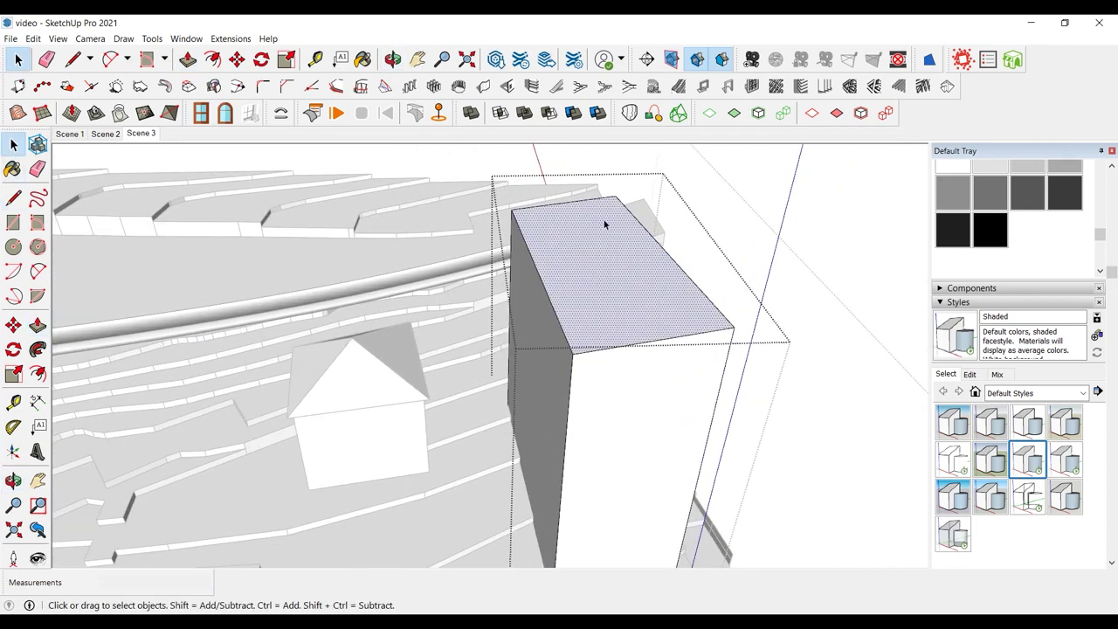
pyautogui.click(948, 87)
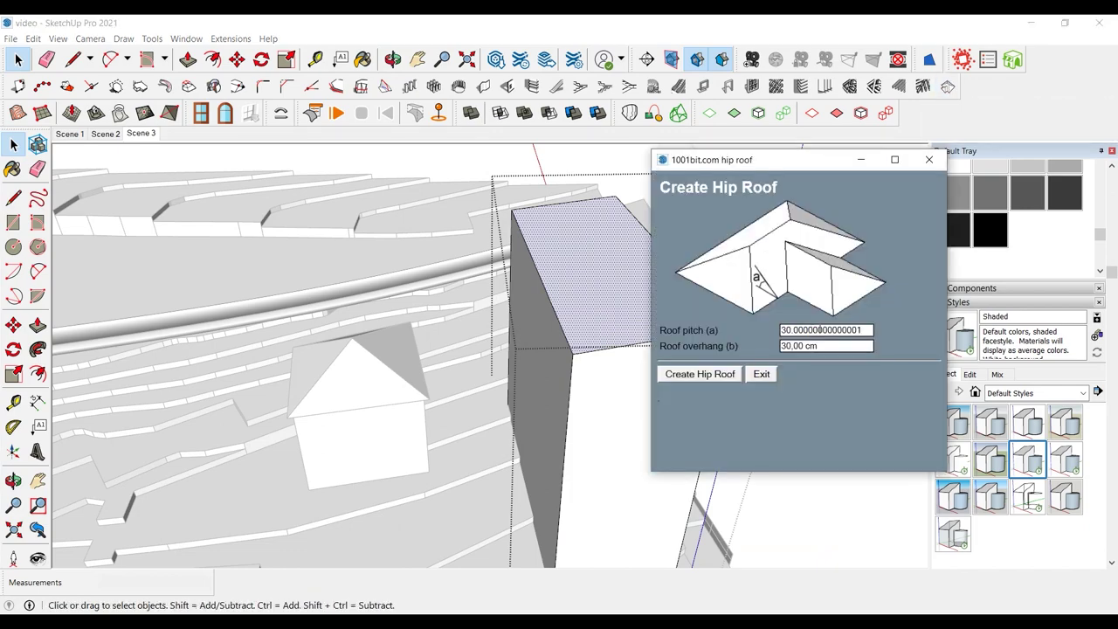
pyautogui.click(717, 373)
# - Open the curved-front building for editing and offset its top face outline outward to form a roof rim
pyautogui.moveTo(718, 374); pyautogui.dragTo(914, 354, button='middle')
pyautogui.scroll(-1, 753, 348)
pyautogui.scroll(6, 490, 177)
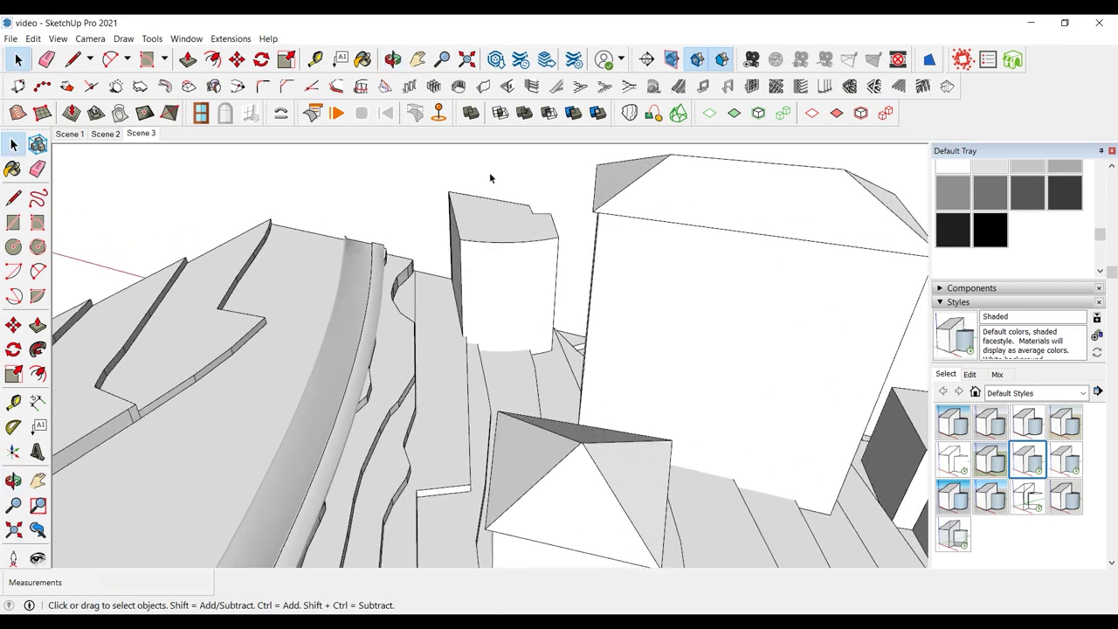
pyautogui.click(485, 254)
pyautogui.doubleClick(485, 254)
pyautogui.scroll(2, 479, 240)
pyautogui.doubleClick(470, 255)
pyautogui.click(482, 250)
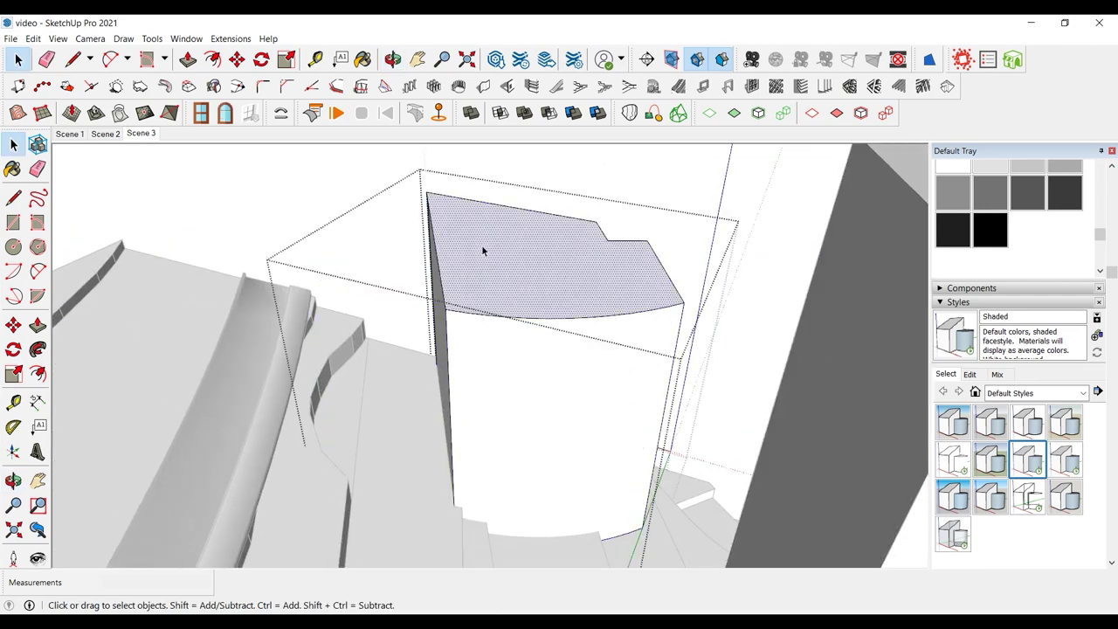
pyautogui.click(38, 374)
pyautogui.click(463, 251)
pyautogui.click(618, 275)
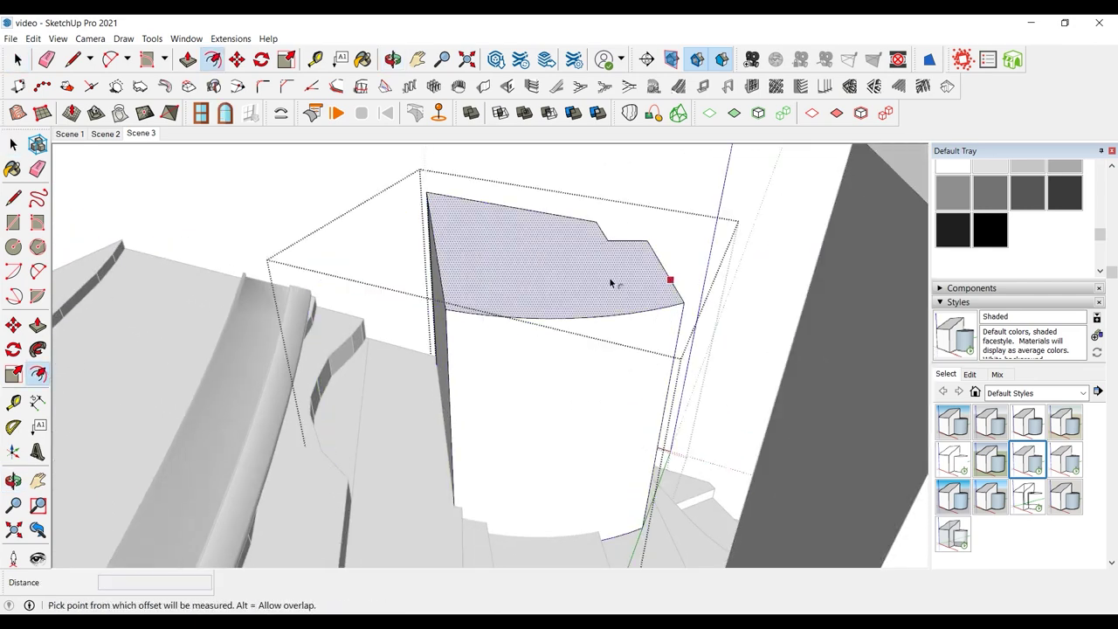
pyautogui.click(617, 285)
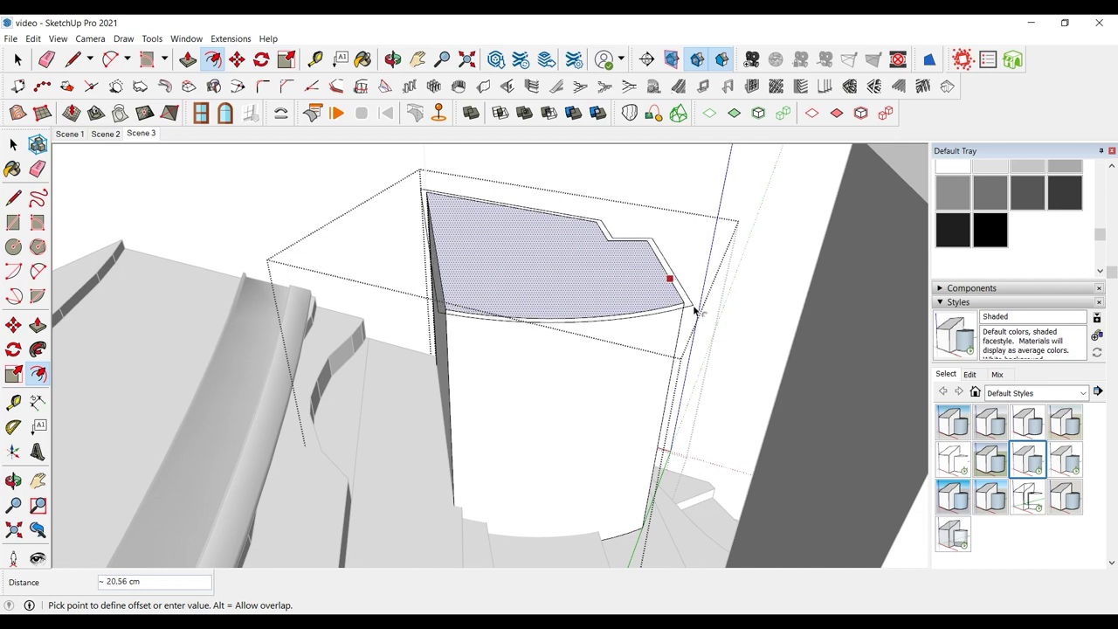
pyautogui.press('Return')
# - Push/Pull the curved building's roof rim 50 cm down, recess the inner roof face by 25 cm, and leave the group
pyautogui.click(38, 325)
pyautogui.click(443, 312)
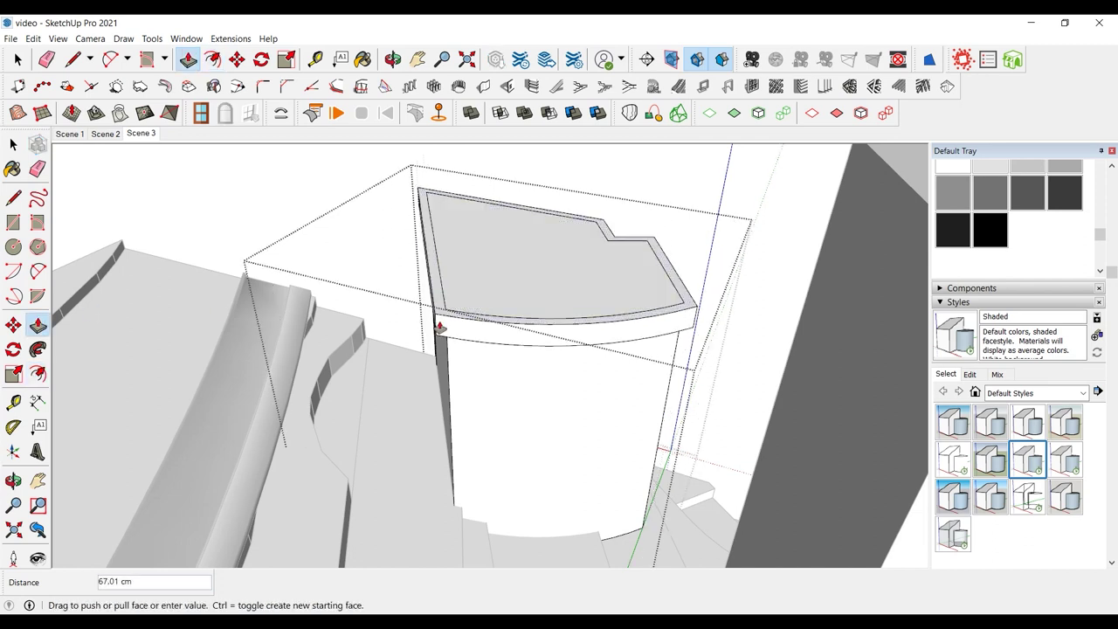
pyautogui.press('Return')
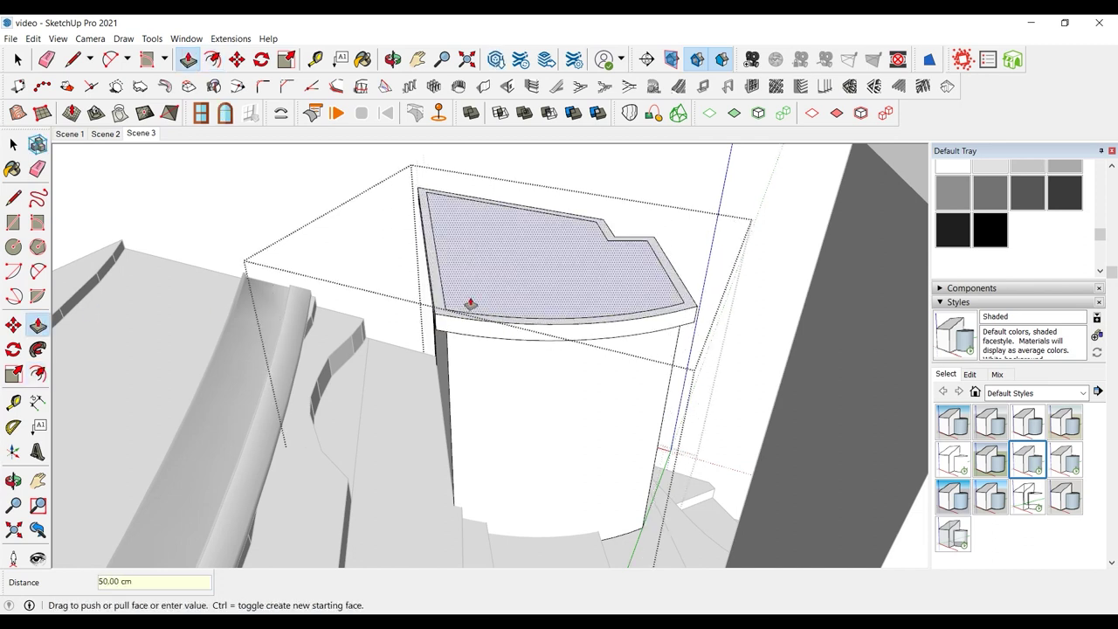
pyautogui.write('25')
pyautogui.press('Return')
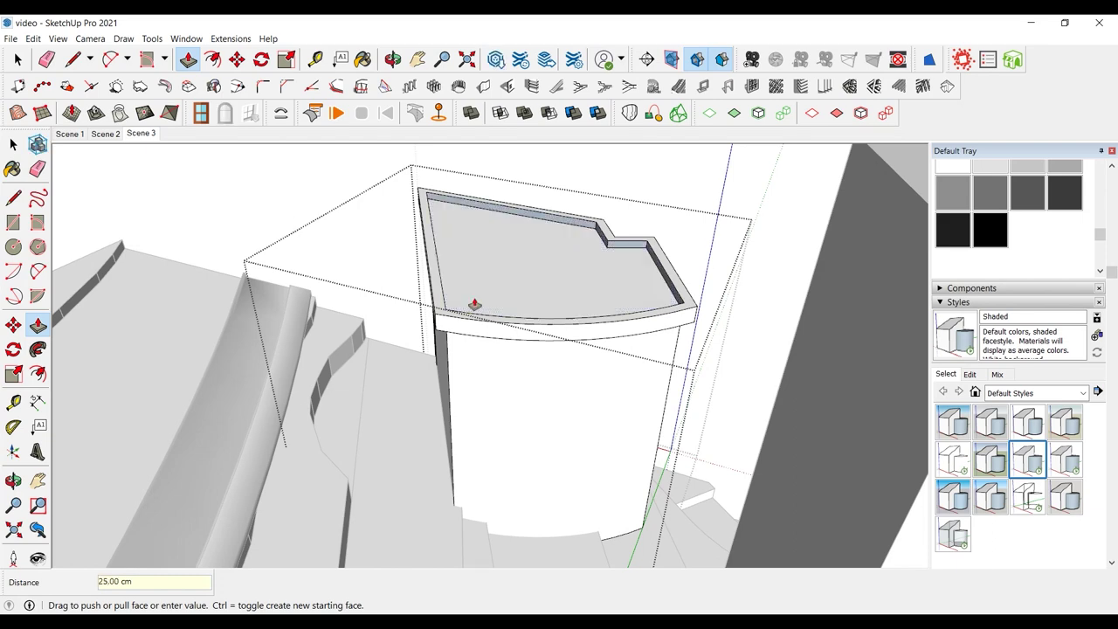
pyautogui.press('space')
pyautogui.moveTo(527, 265); pyautogui.dragTo(478, 243, button='middle')
pyautogui.scroll(-5, 478, 243)
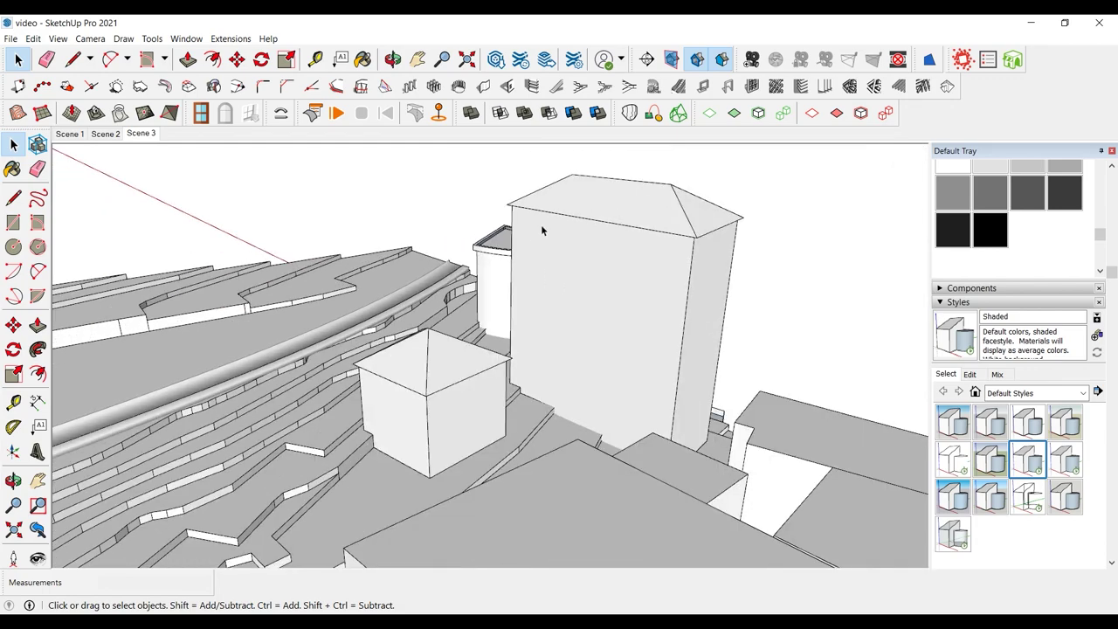
# - Open the two-part building beside the tall tower and create 1001bit hip roofs on both top faces, pitch 30 and 30 cm overhang
pyautogui.moveTo(541, 225); pyautogui.dragTo(375, 306, button='middle')
pyautogui.scroll(-2, 651, 449)
pyautogui.click(669, 394)
pyautogui.doubleClick(669, 394)
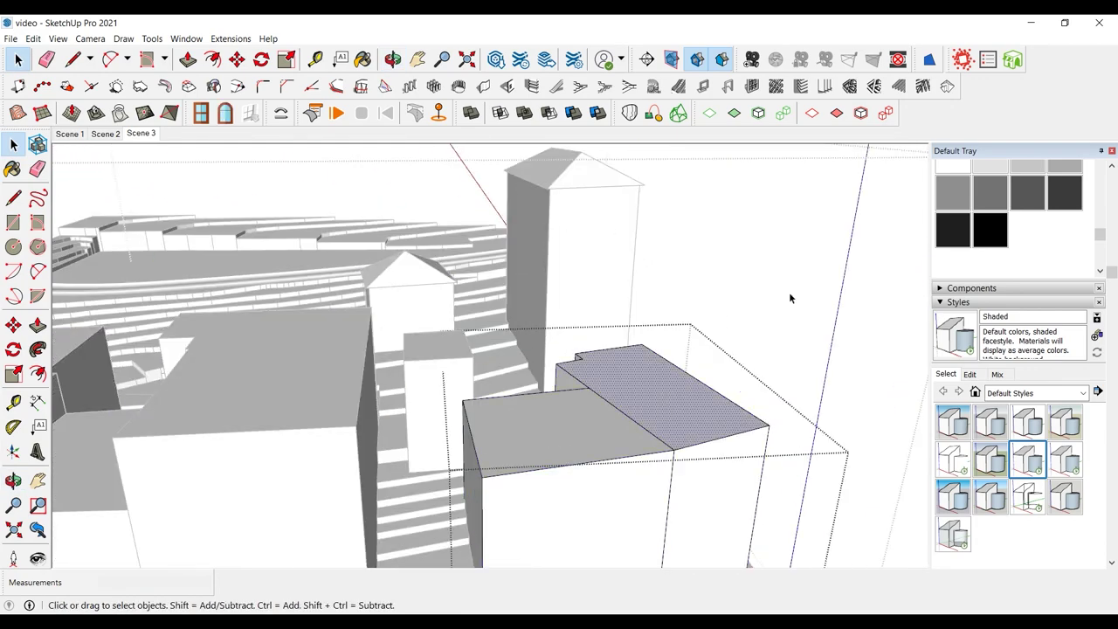
pyautogui.click(948, 86)
pyautogui.click(796, 346)
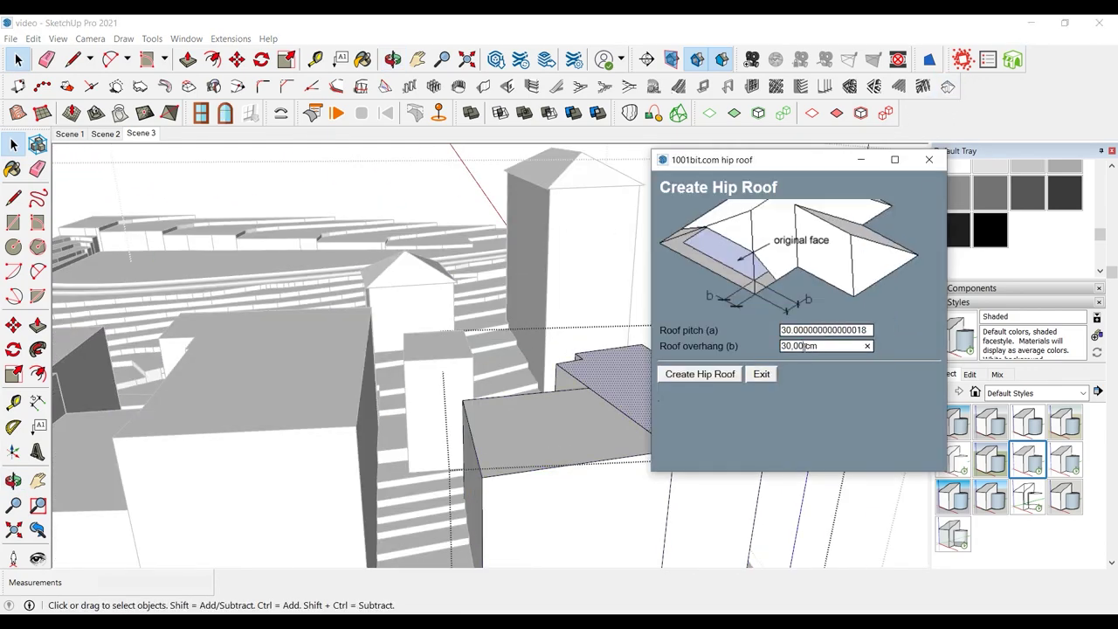
pyautogui.click(716, 374)
pyautogui.click(576, 427)
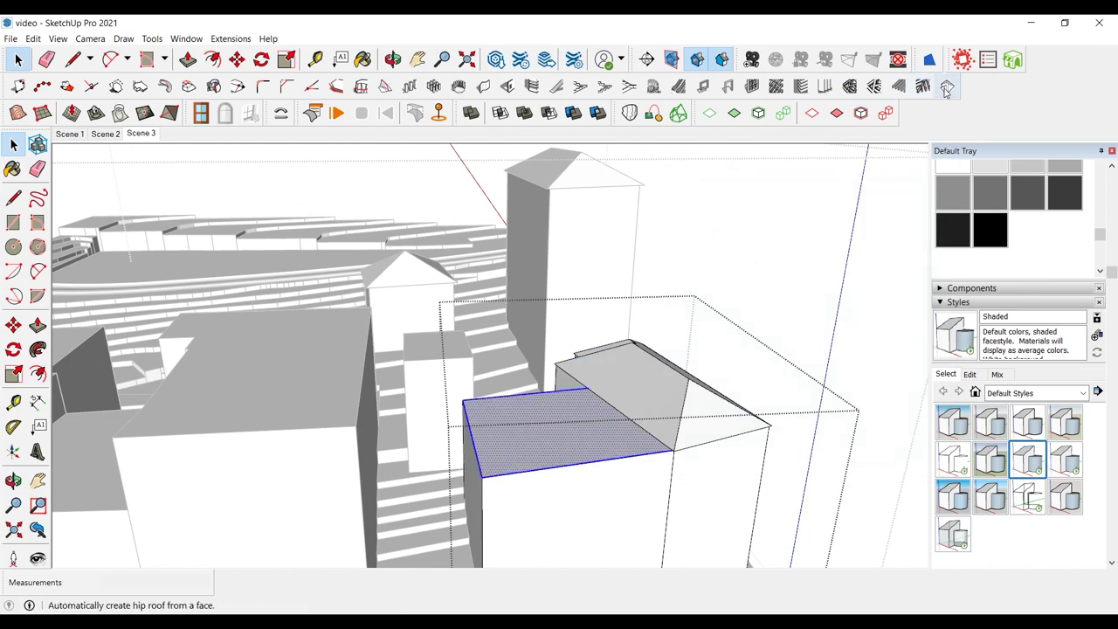
pyautogui.click(948, 86)
pyautogui.click(723, 374)
# - Create a 1001bit hip roof with 30 cm overhang on the small narrow building's top face and leave its group
pyautogui.doubleClick(458, 348)
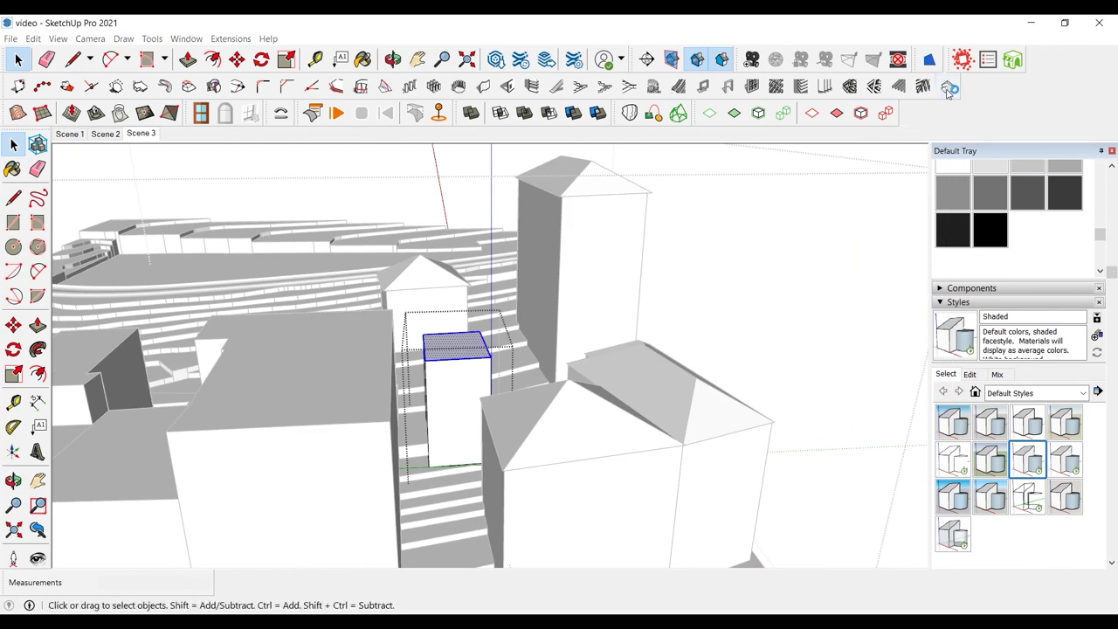
pyautogui.click(947, 87)
pyautogui.click(711, 371)
pyautogui.click(821, 299)
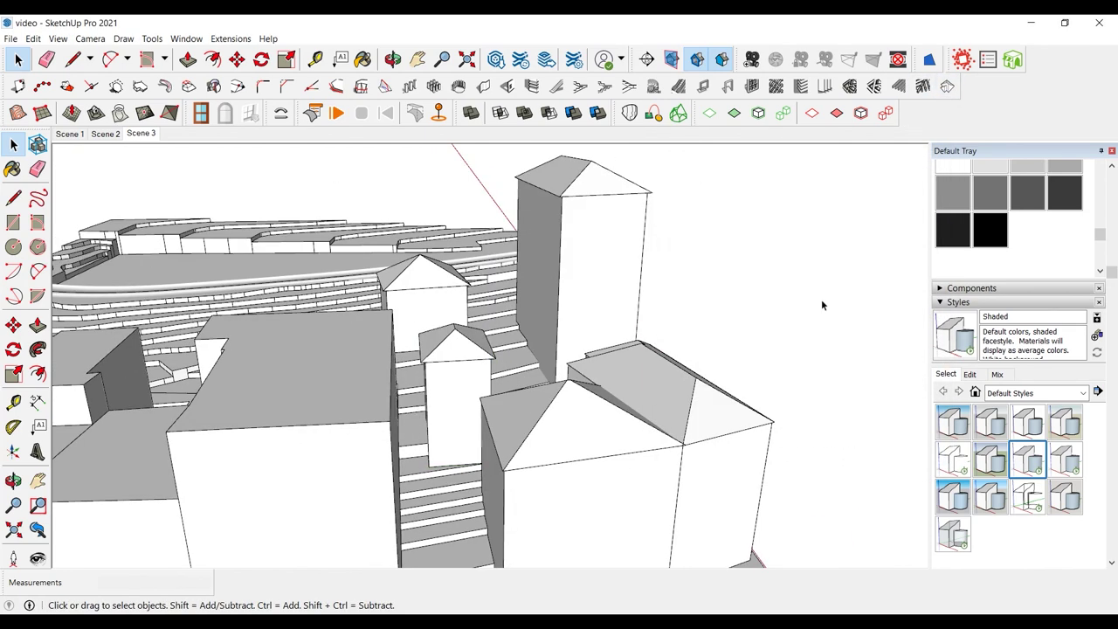
# - Try to create a 1001bit hip roof with pitch 30 and 30 cm overhang on the multi-part building's tallest section
pyautogui.scroll(-3, 821, 299)
pyautogui.doubleClick(400, 353)
pyautogui.click(399, 353)
pyautogui.doubleClick(398, 352)
pyautogui.click(947, 88)
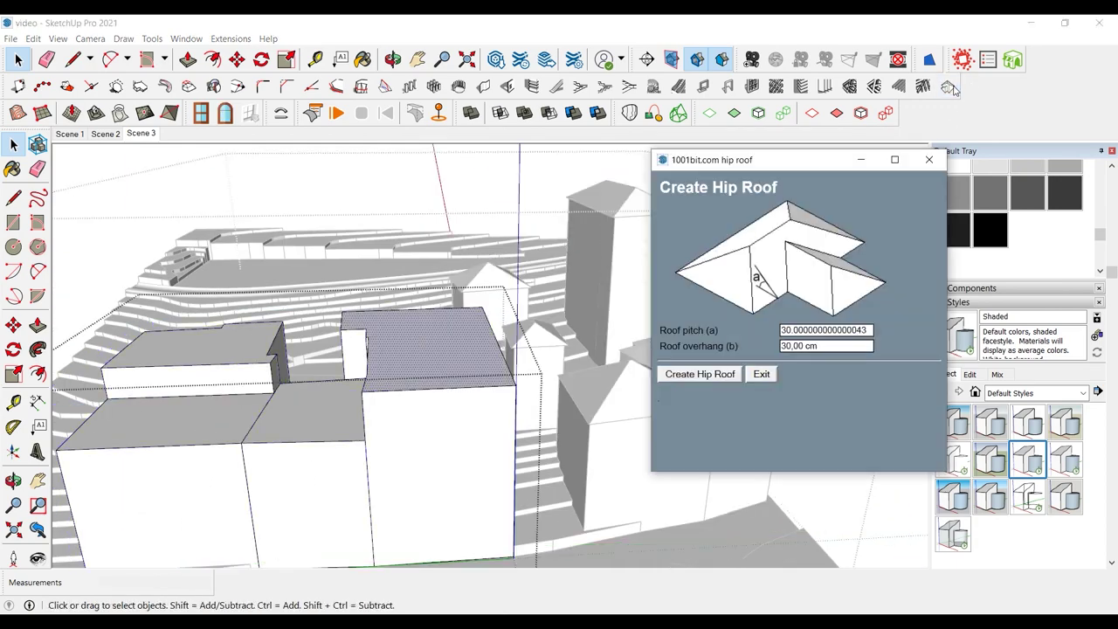
pyautogui.click(715, 374)
pyautogui.click(860, 352)
pyautogui.moveTo(437, 323); pyautogui.dragTo(589, 376, button='middle')
pyautogui.scroll(3, 736, 402)
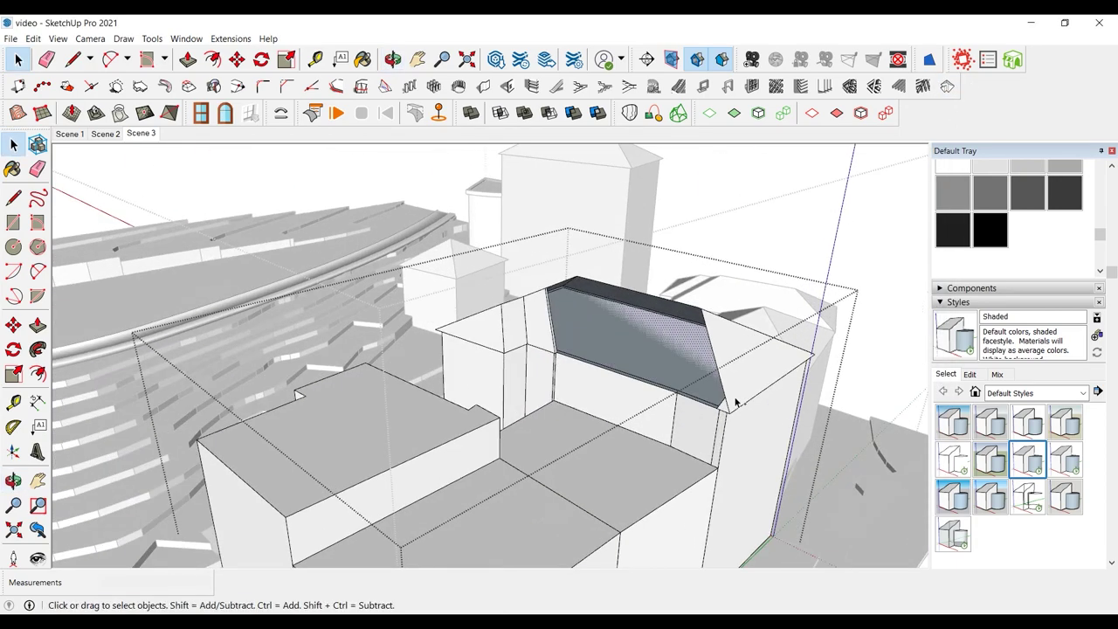
# - Undo the hip roof on the multi-part building's tallest section
pyautogui.hotkey('ctrl', 'z')
pyautogui.hotkey('ctrl', 'z')
pyautogui.hotkey('ctrl', 'z')
# - Draw a line closing the shallow recess along the tallest section's top face and Push/Pull the sliver 1350 cm to straighten the wall
pyautogui.scroll(3, 648, 384)
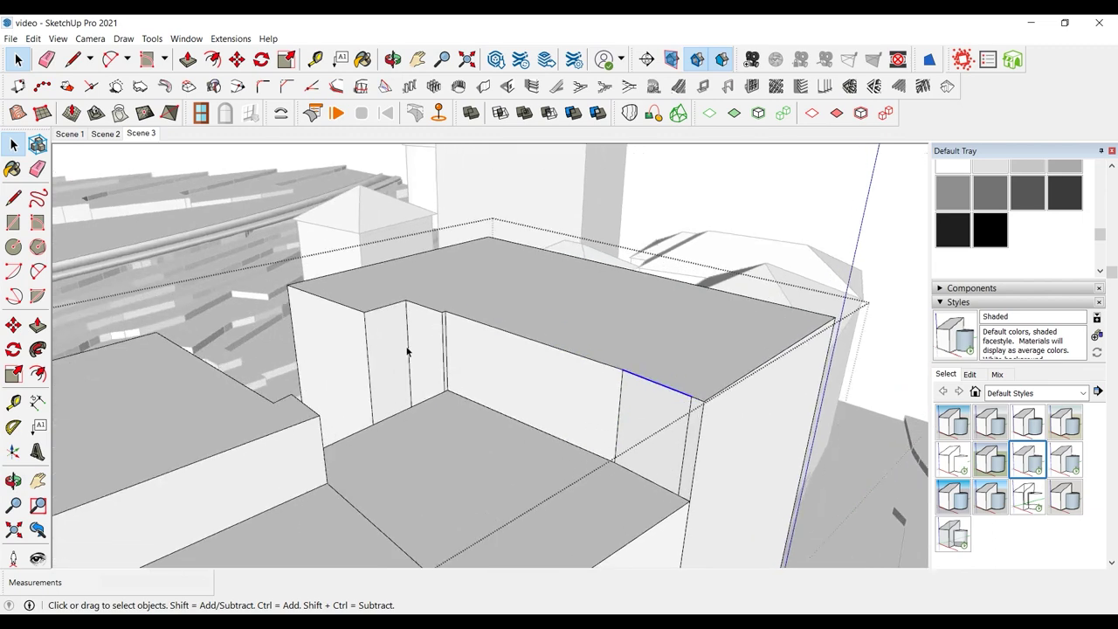
pyautogui.press('l')
pyautogui.click(686, 399)
pyautogui.scroll(3, 444, 242)
pyautogui.scroll(-2, 361, 292)
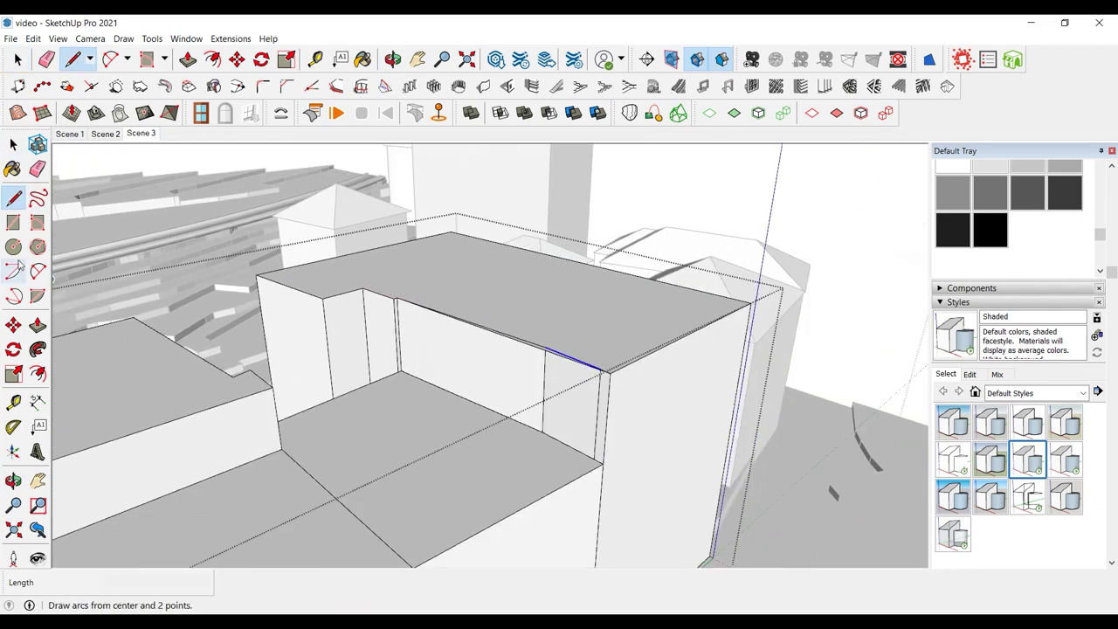
pyautogui.click(37, 325)
pyautogui.click(549, 354)
pyautogui.scroll(-4, 552, 367)
pyautogui.click(566, 518)
pyautogui.scroll(4, 574, 379)
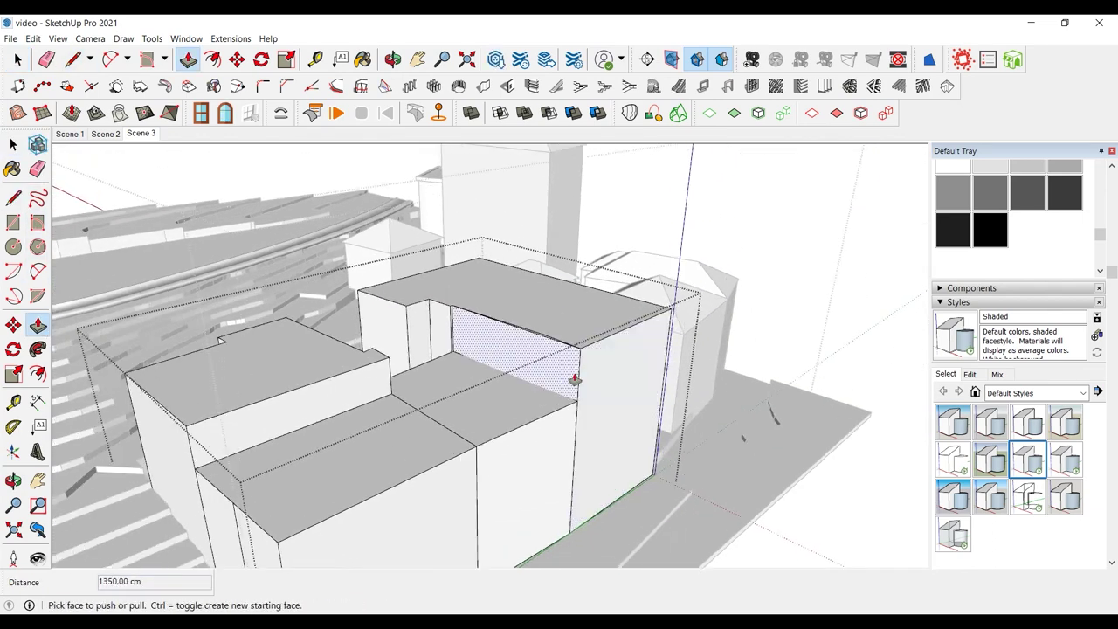
pyautogui.press('e')
pyautogui.scroll(3, 576, 336)
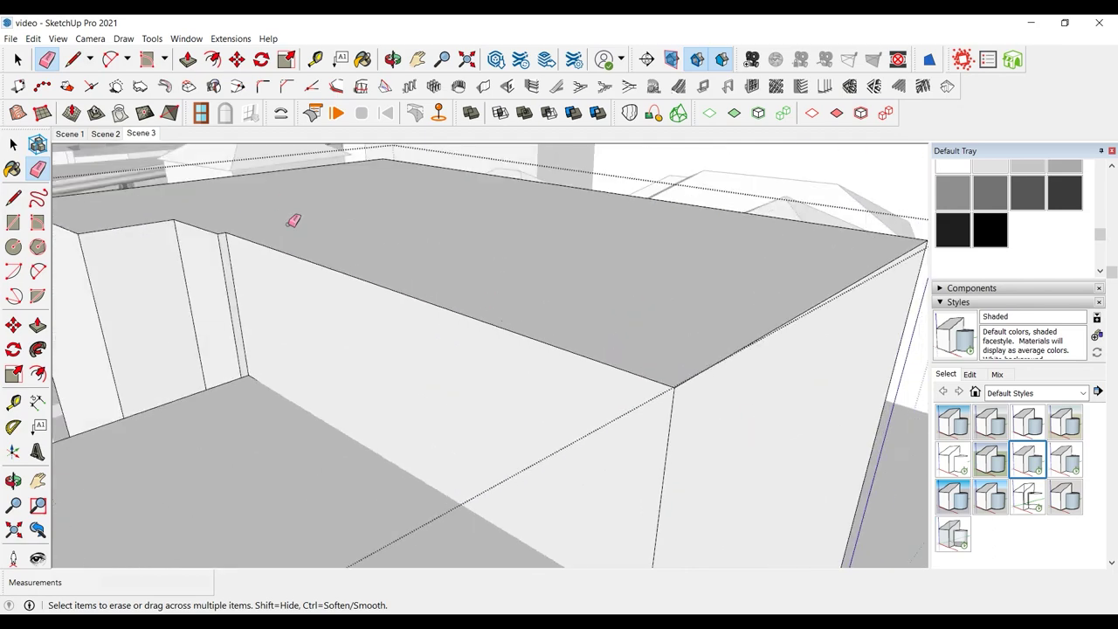
# - Create a 1001bit hip roof on the tallest section's straightened top face with pitch 30 and 30 cm overhang
pyautogui.scroll(-5, 291, 219)
pyautogui.press('space')
pyautogui.click(492, 325)
pyautogui.click(947, 85)
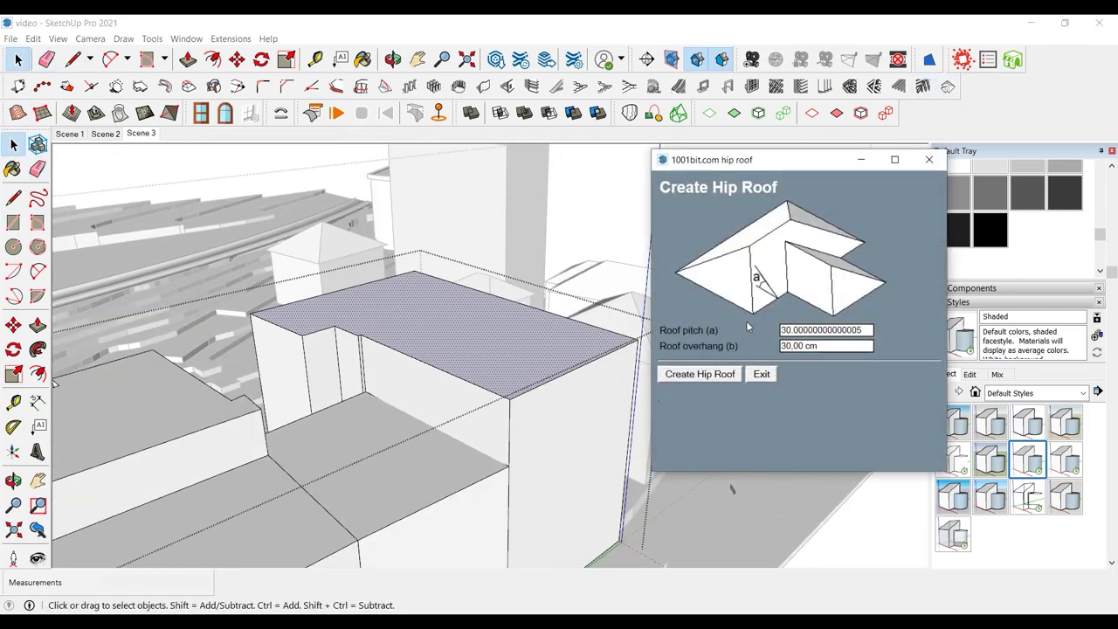
pyautogui.click(701, 374)
pyautogui.click(716, 382)
# - Try to create a 1001bit hip roof with 10 cm overhang on the low middle section beside the tallest part
pyautogui.scroll(-2, 611, 367)
pyautogui.moveTo(577, 341); pyautogui.dragTo(463, 358, button='middle')
pyautogui.click(453, 387)
pyautogui.doubleClick(453, 387)
pyautogui.click(452, 387)
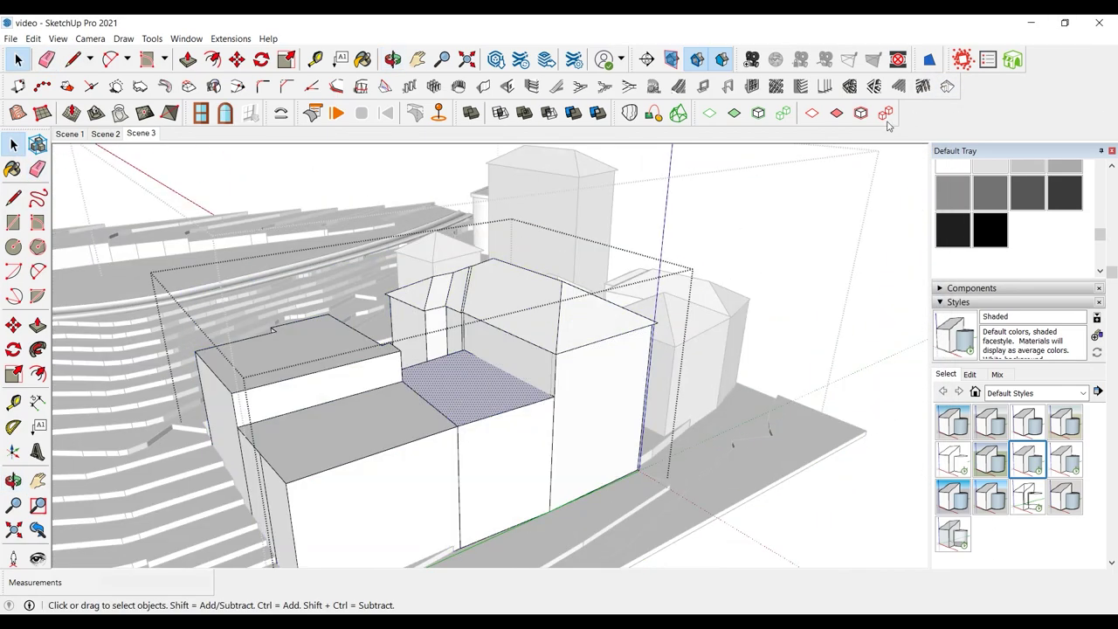
pyautogui.click(948, 86)
pyautogui.click(699, 374)
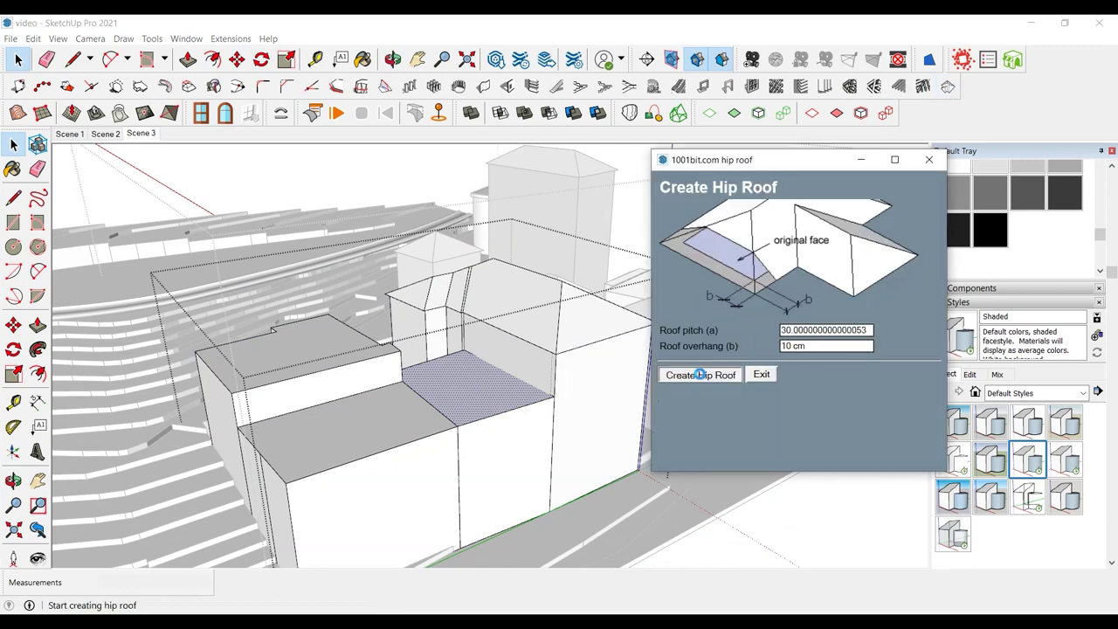
pyautogui.click(886, 352)
pyautogui.moveTo(886, 352); pyautogui.dragTo(461, 436, button='middle')
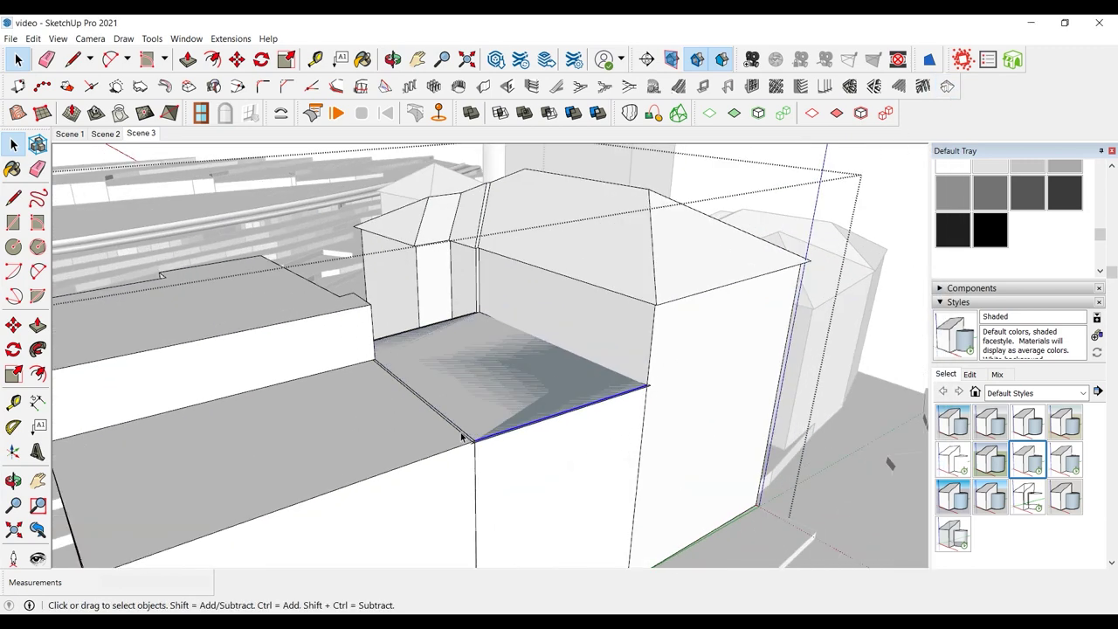
# - Undo the hip roof on the low middle section
pyautogui.hotkey('ctrl', 'z')
pyautogui.hotkey('ctrl', 'z')
pyautogui.hotkey('ctrl', 'z')
pyautogui.hotkey('ctrl', 'z')
pyautogui.hotkey('ctrl', 'z')
# - Draw an edge between the two corners where the low middle section's top face meets the taller wall
pyautogui.click(567, 387)
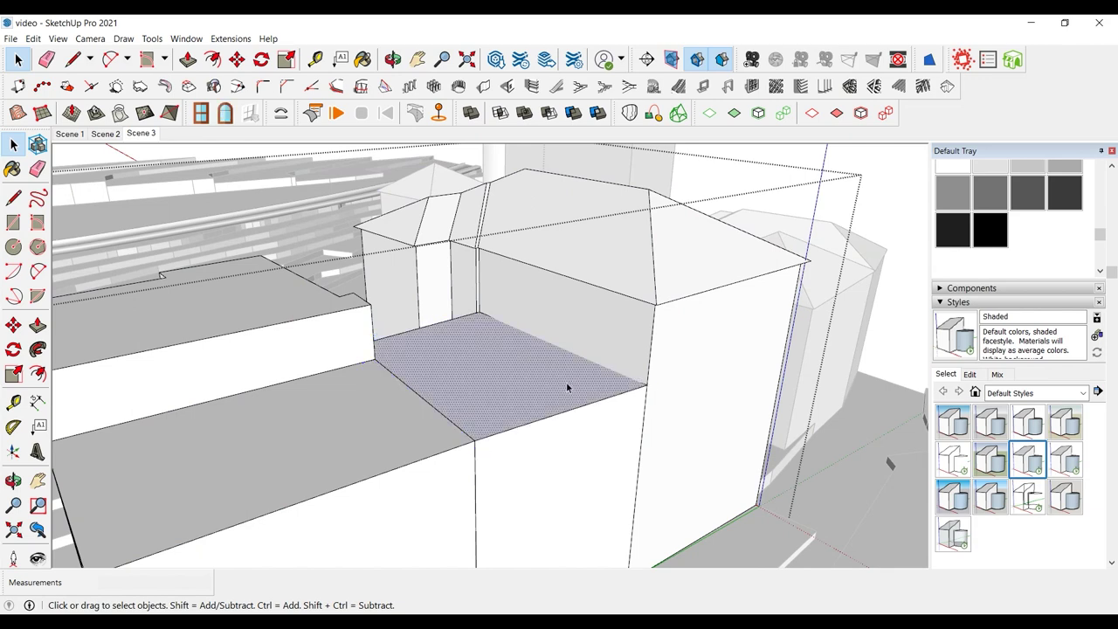
pyautogui.press('l')
pyautogui.click(477, 312)
pyautogui.click(647, 385)
pyautogui.press('space')
# - Create a 1001bit hip roof with 10 cm overhang on the low middle section's bounded top face
pyautogui.doubleClick(545, 353)
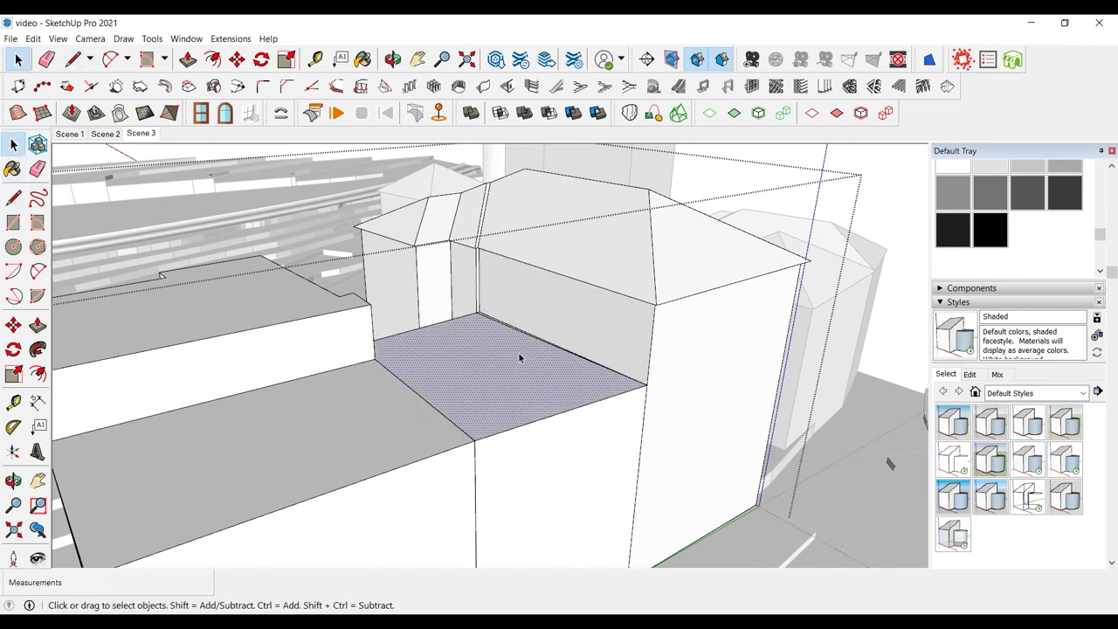
pyautogui.click(924, 86)
pyautogui.click(696, 381)
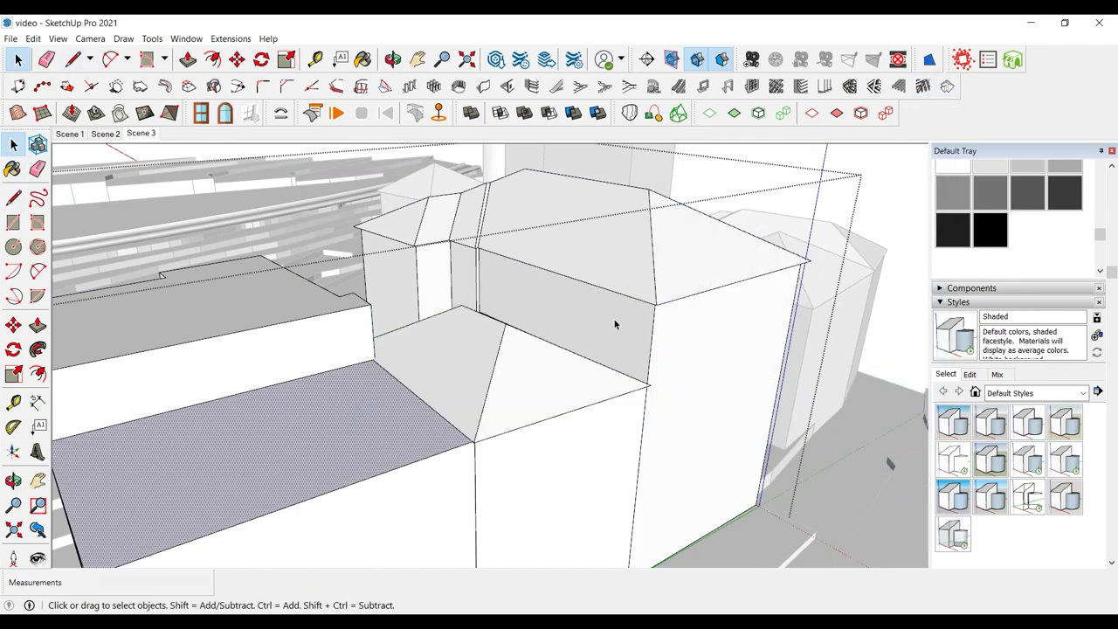
# - Create 1001bit hip roofs on the long front section and the raised section behind it, pitch 30 and 10 cm overhang
pyautogui.moveTo(139, 484); pyautogui.dragTo(306, 432, button='middle')
pyautogui.click(358, 268)
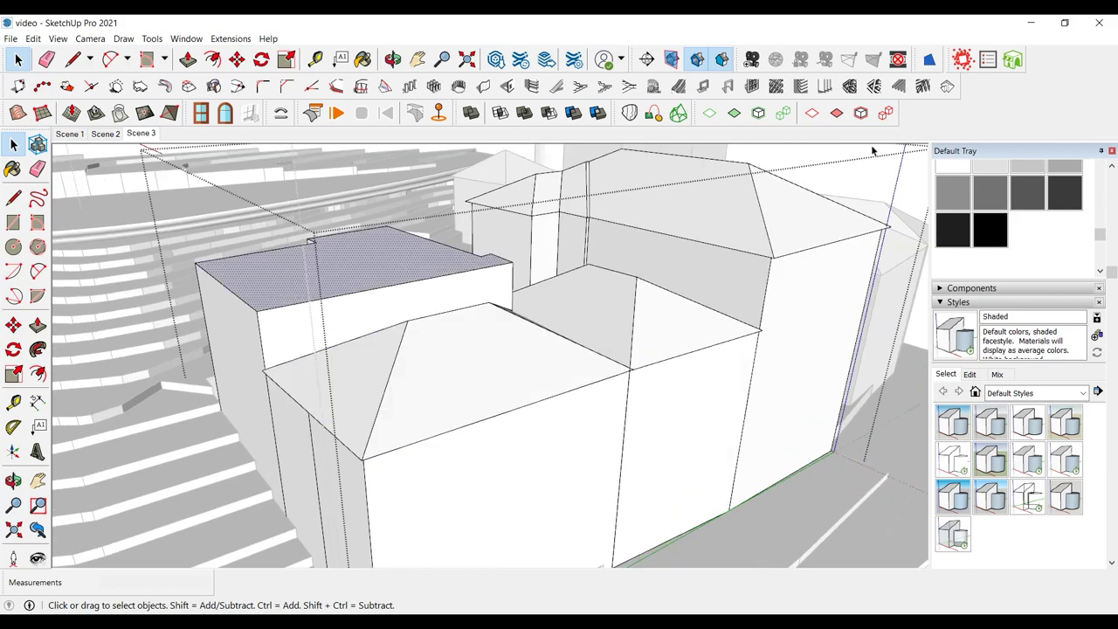
pyautogui.click(947, 86)
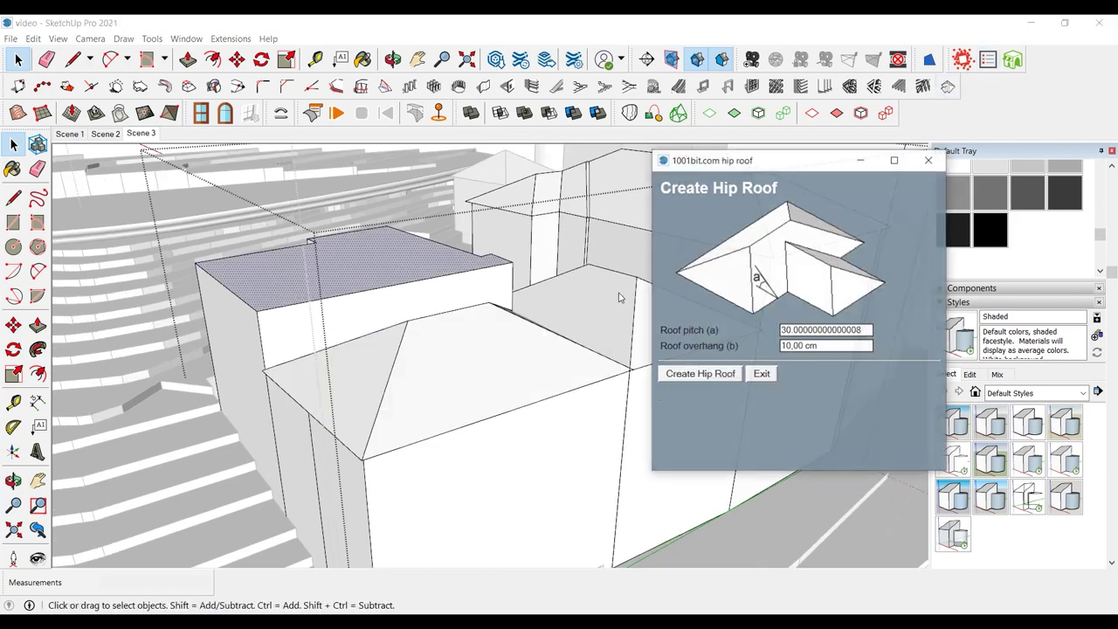
pyautogui.click(664, 374)
# - Delete the hip roof over the low middle section to leave its top face flat
pyautogui.moveTo(661, 379); pyautogui.dragTo(456, 346, button='middle')
pyautogui.click(457, 347)
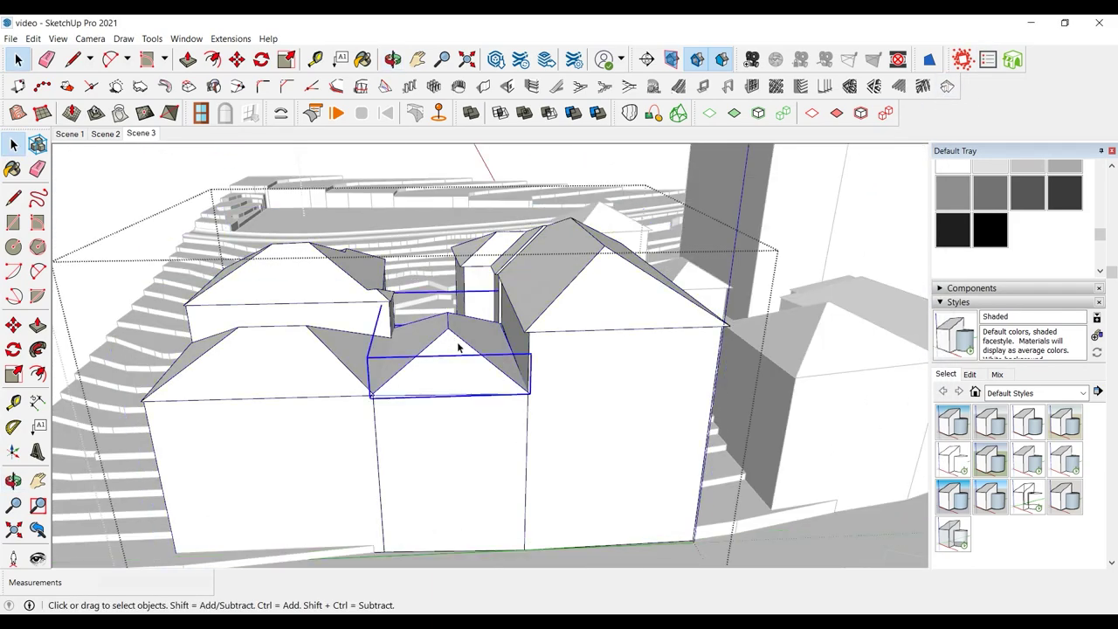
pyautogui.press('Delete')
pyautogui.scroll(3, 478, 347)
pyautogui.press('Delete')
# - Offset the low middle section's top face outline inward to form a rim and recess the inner face by 25 cm
pyautogui.press('f')
pyautogui.click(422, 416)
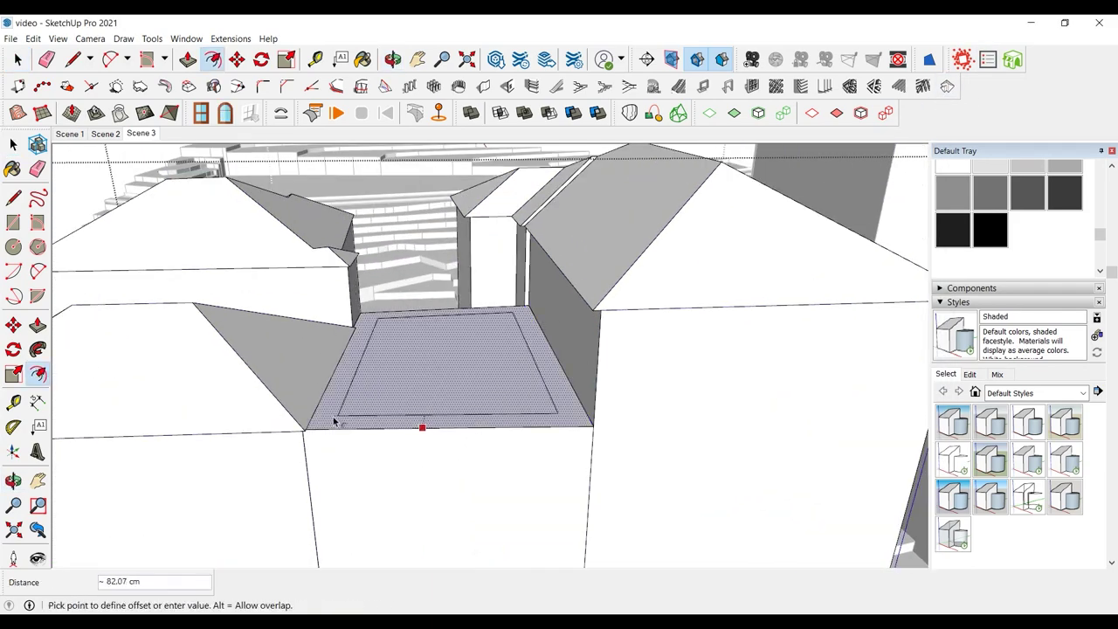
pyautogui.write('20')
pyautogui.press('Return')
pyautogui.hotkey('ctrl', 'z')
pyautogui.click(337, 418)
pyautogui.click(350, 404)
pyautogui.press('p')
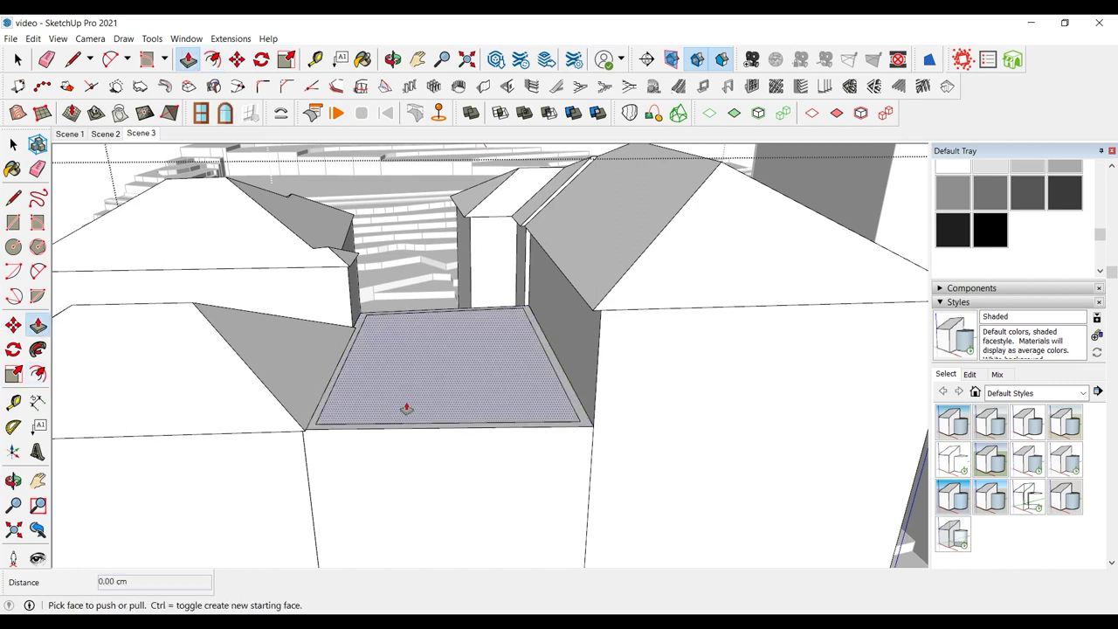
pyautogui.click(407, 407)
pyautogui.write('25')
pyautogui.press('Return')
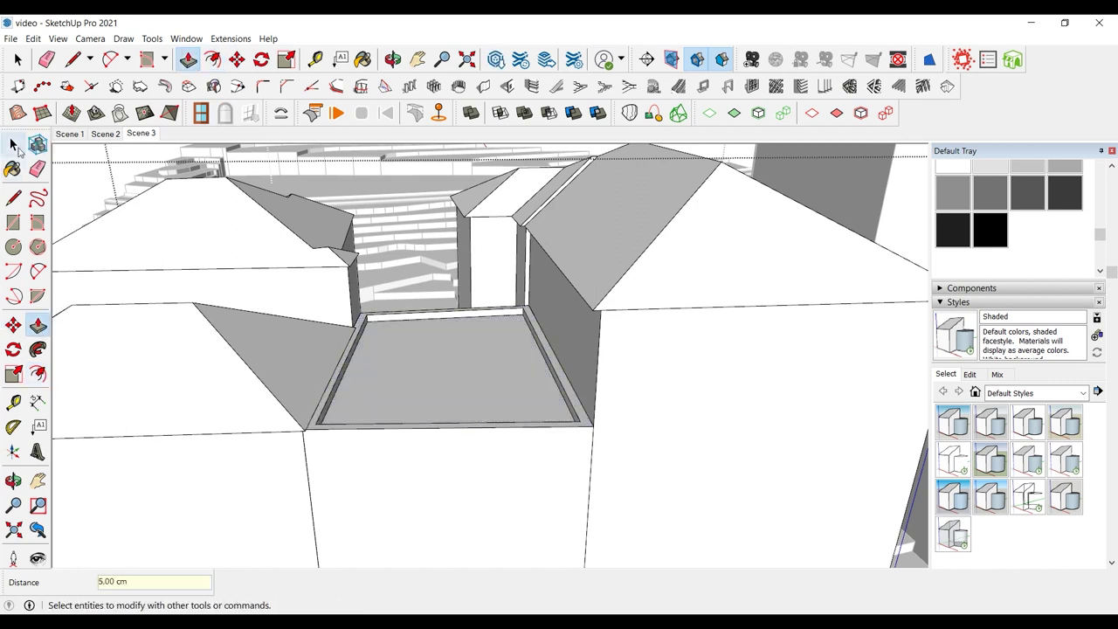
# - Draw a horizontal band across the middle section's front wall below the roof rim and Push/Pull it outward 30 cm
pyautogui.press('l')
pyautogui.click(593, 427)
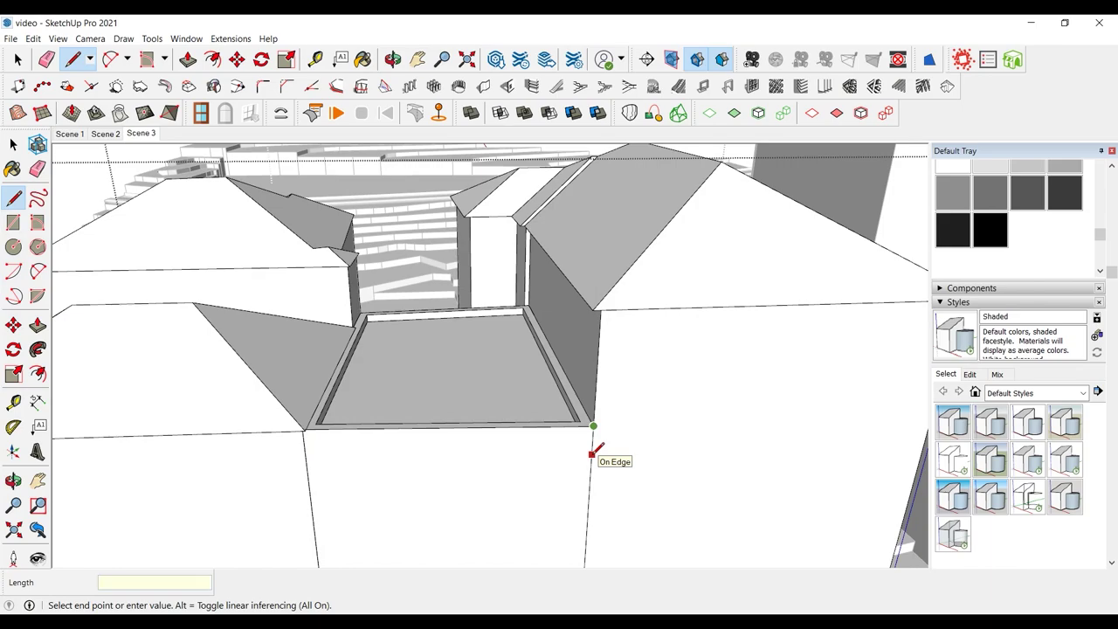
pyautogui.click(593, 444)
pyautogui.click(305, 446)
pyautogui.click(38, 325)
pyautogui.click(476, 437)
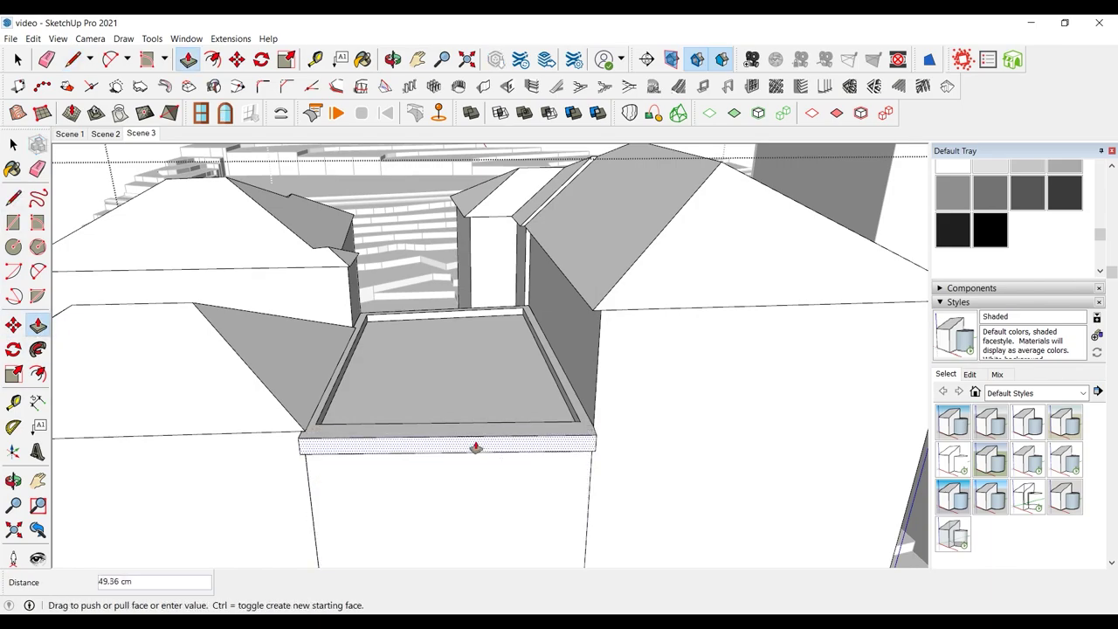
pyautogui.write('30')
pyautogui.press('Return')
pyautogui.click(12, 145)
# - Finish editing the multi-part building and switch to Scene 1
pyautogui.scroll(-5, 480, 335)
pyautogui.moveTo(482, 336); pyautogui.dragTo(572, 452, button='middle')
pyautogui.scroll(-2, 730, 324)
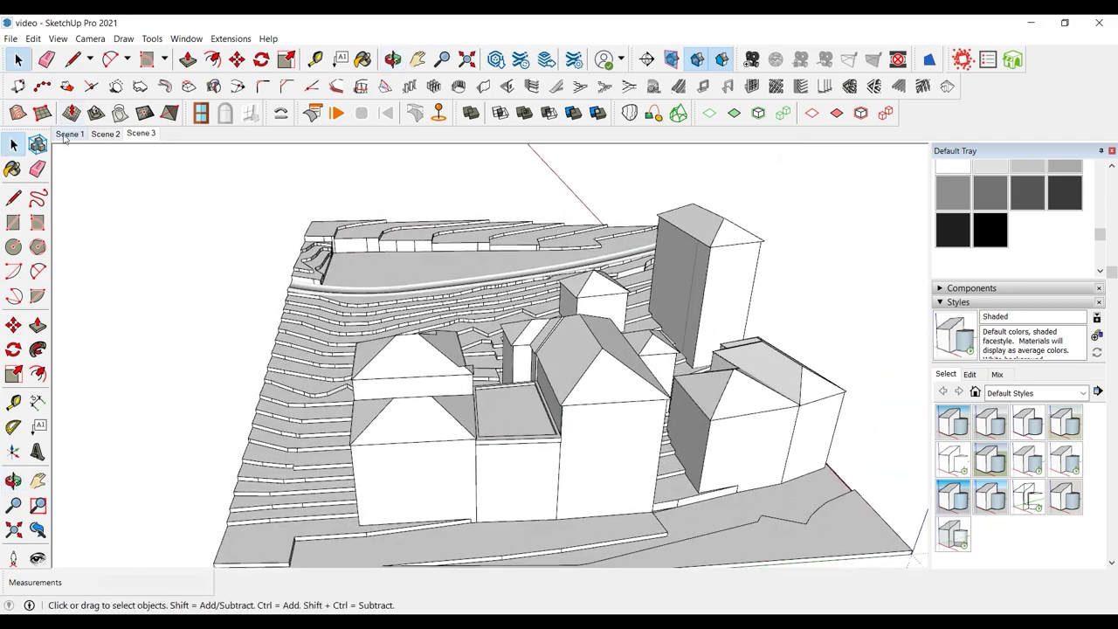
pyautogui.click(70, 133)
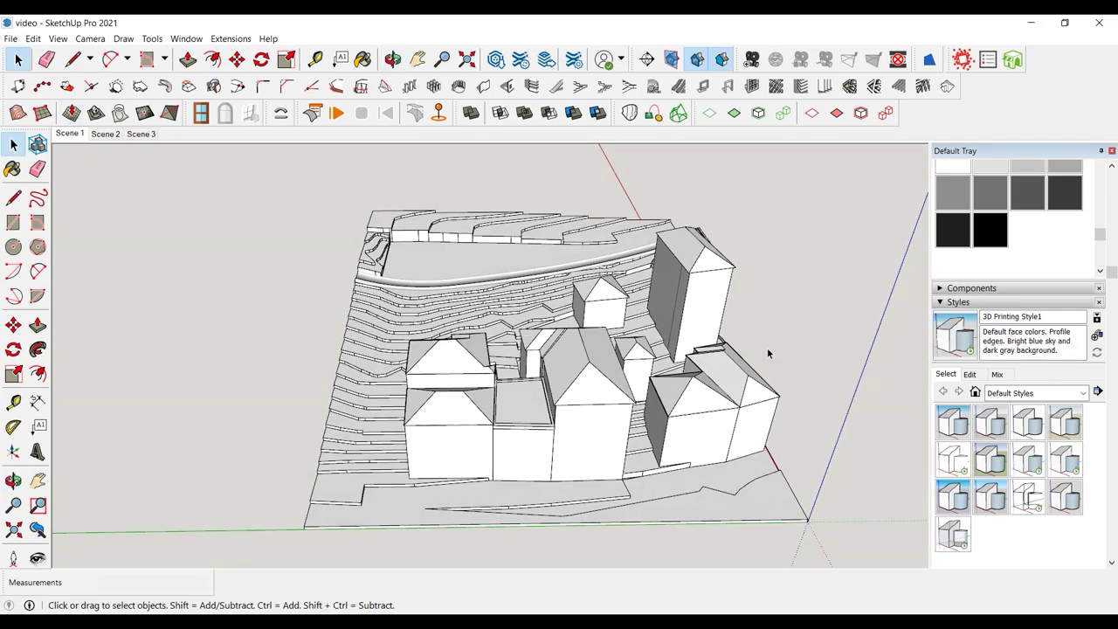
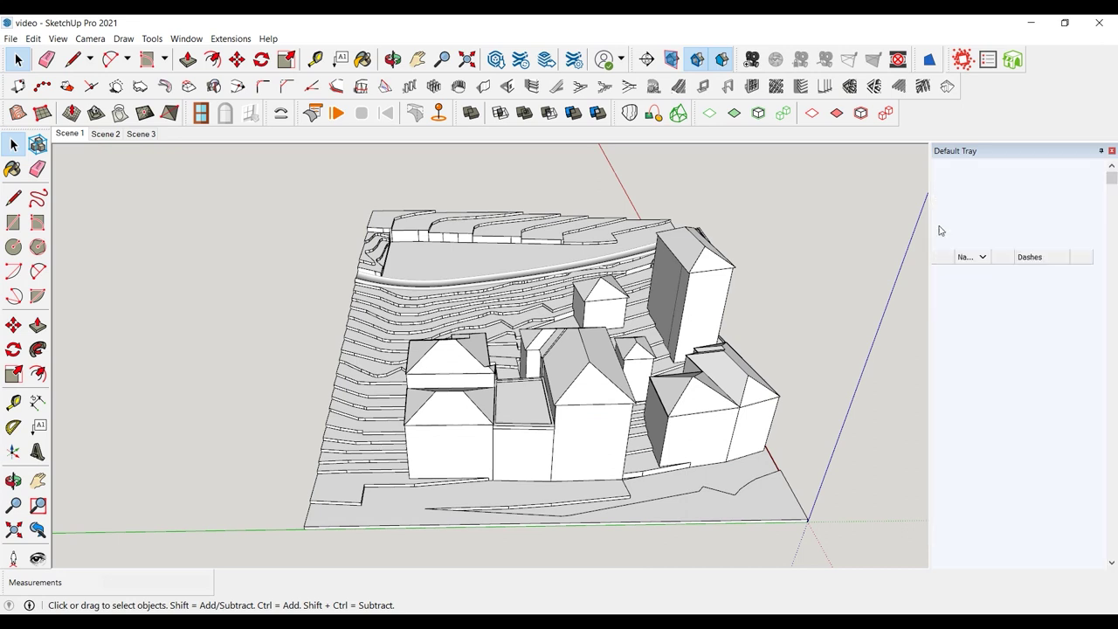
# - Add three tags named Buildings, Roof and Window, and select the buildings group
pyautogui.click(940, 238)
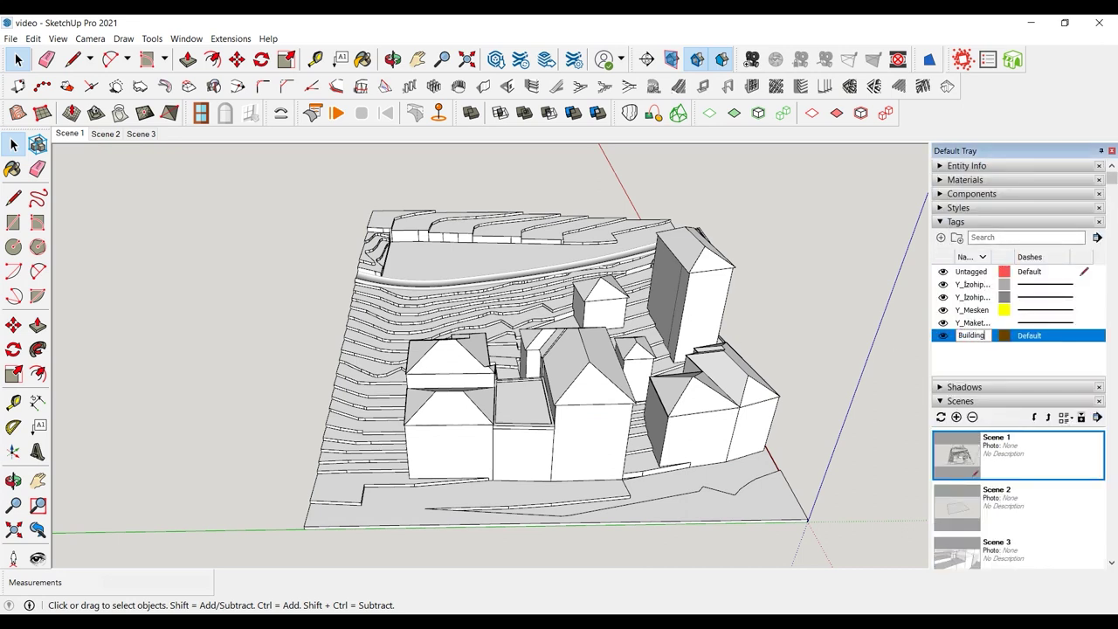
pyautogui.click(708, 293)
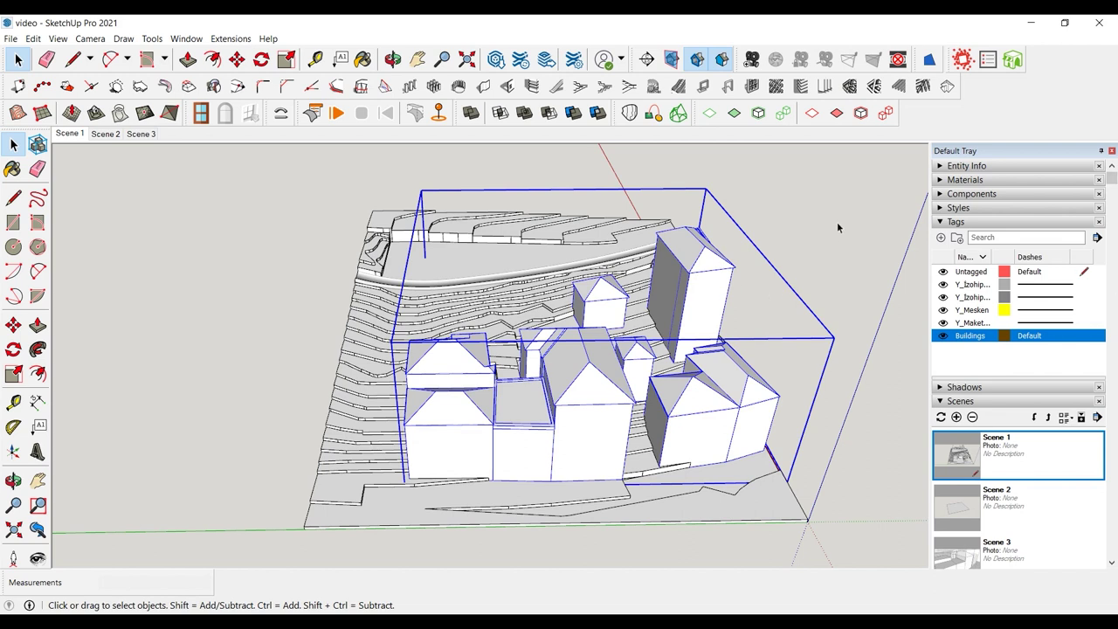
pyautogui.click(940, 238)
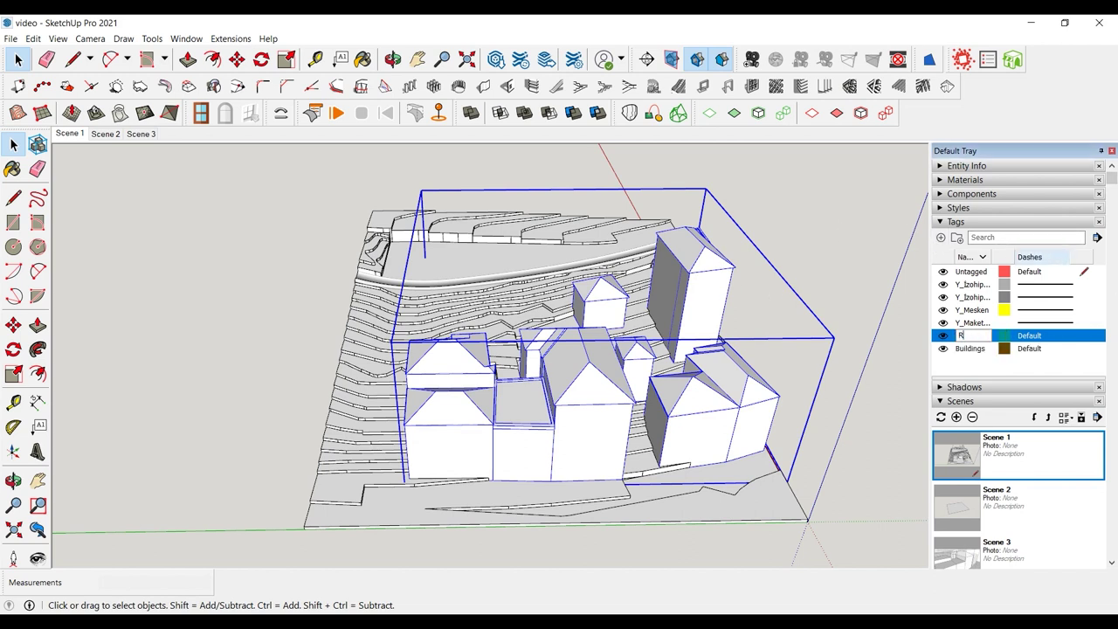
pyautogui.click(941, 237)
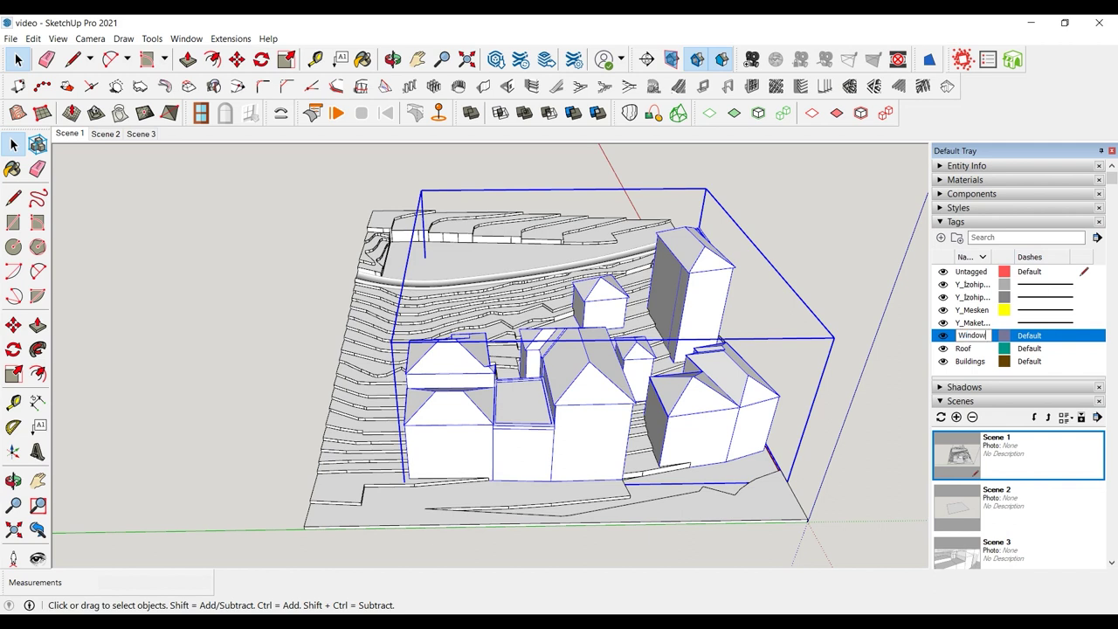
# - Assign the Buildings tag to the selected buildings group
pyautogui.click(941, 166)
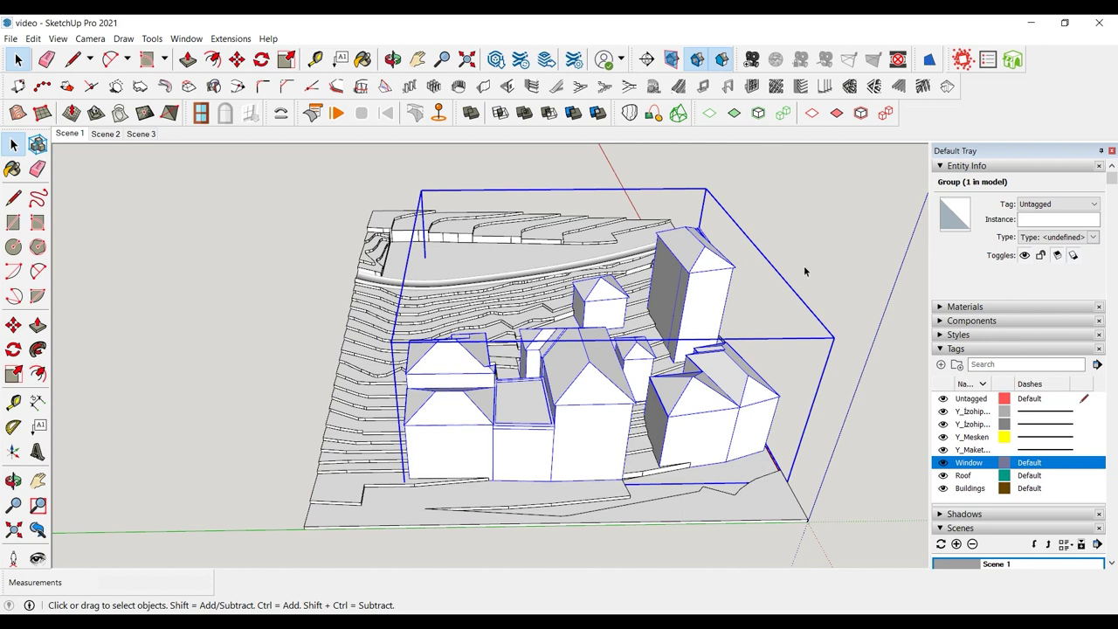
pyautogui.click(1057, 204)
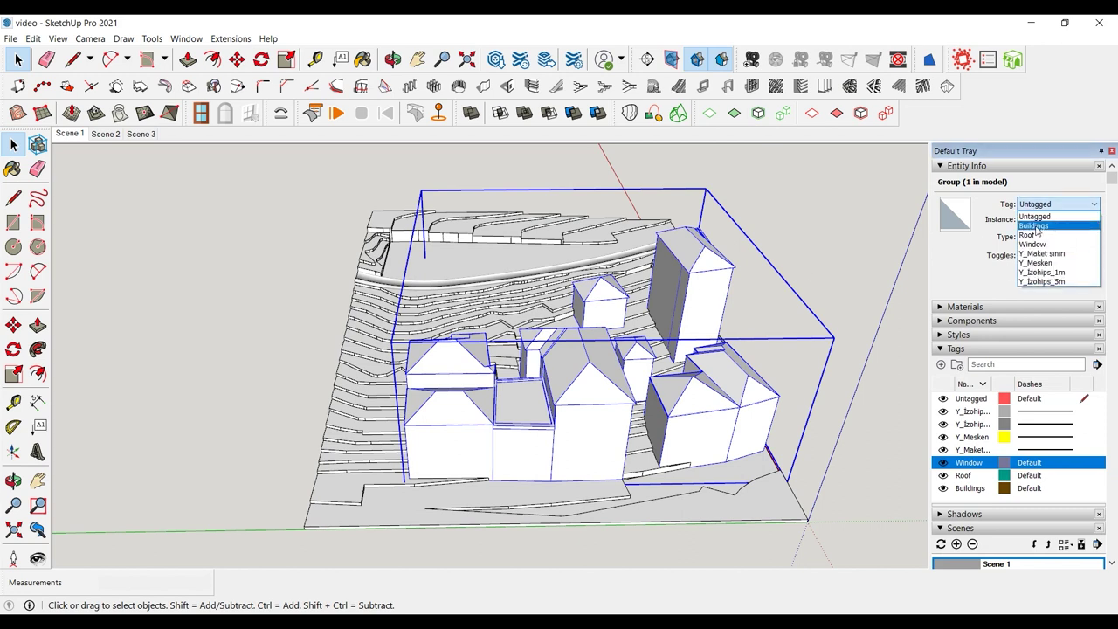
pyautogui.click(1033, 225)
pyautogui.click(848, 275)
# - Add a tag named Road and assign it to the curved road group
pyautogui.click(636, 275)
pyautogui.click(619, 259)
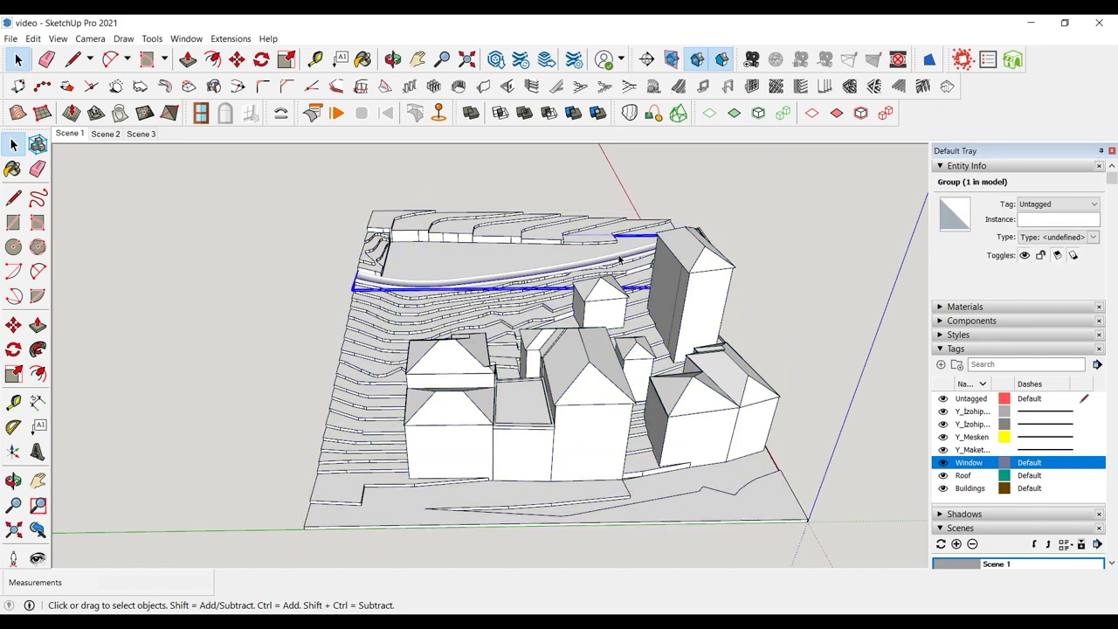
pyautogui.click(943, 364)
pyautogui.write('Road')
pyautogui.press('Return')
pyautogui.click(1057, 203)
pyautogui.click(1044, 219)
pyautogui.click(844, 275)
# - Inside the buildings group, assign the Roof tag to the tall building's hip roof
pyautogui.click(732, 281)
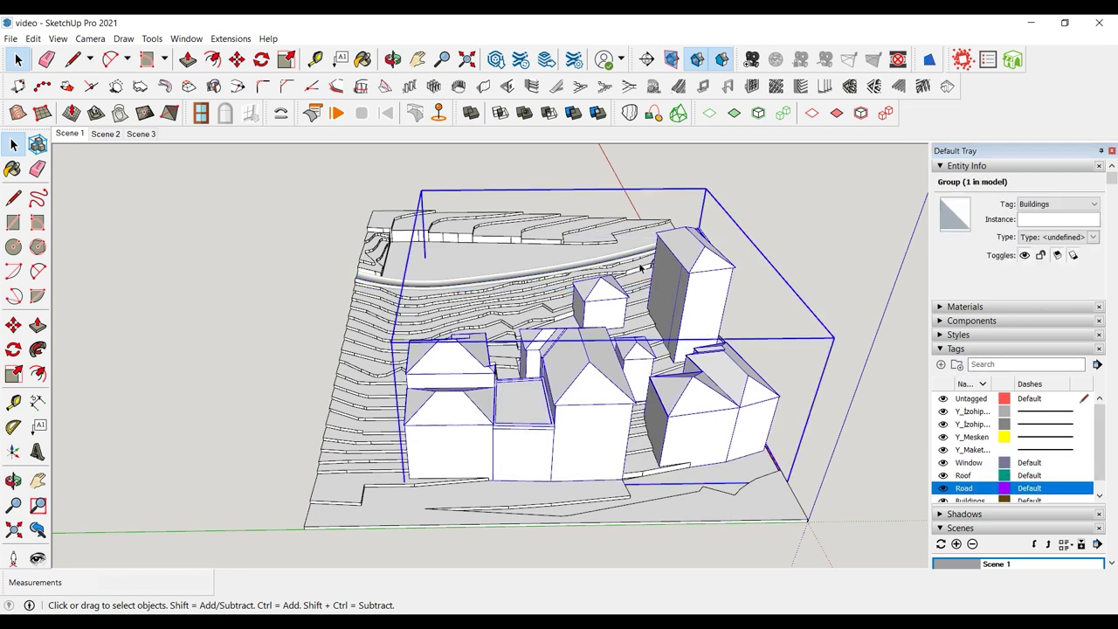
pyautogui.doubleClick(692, 258)
pyautogui.click(691, 258)
pyautogui.doubleClick(697, 255)
pyautogui.click(696, 255)
pyautogui.click(1056, 204)
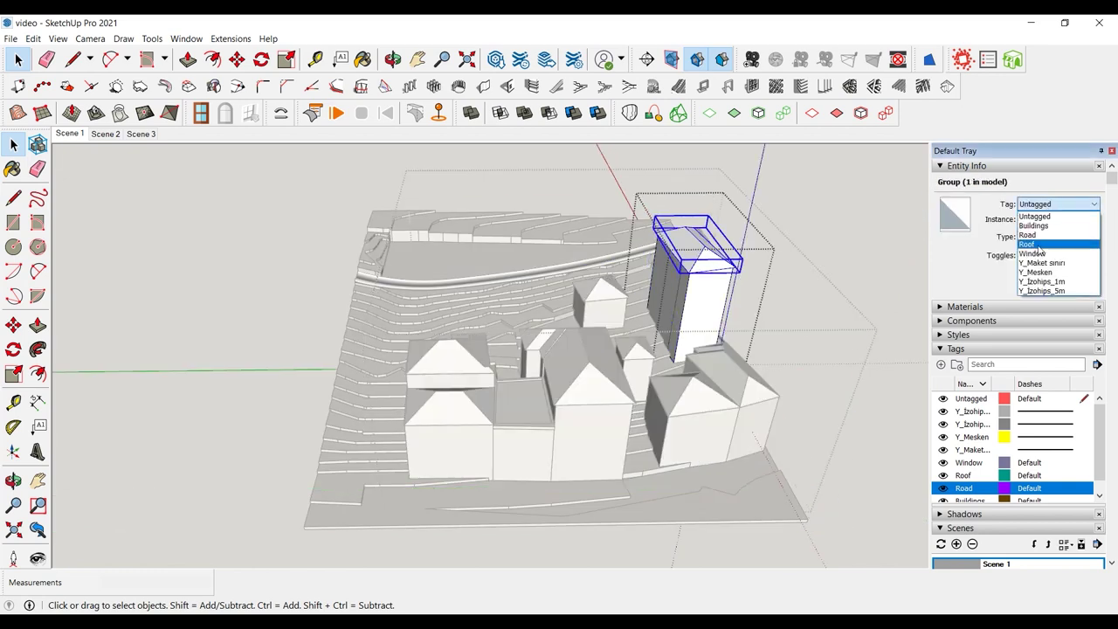
pyautogui.click(1044, 245)
pyautogui.click(854, 351)
pyautogui.click(854, 351)
# - Select both hip roofs of the two-part building beside the tall one and assign them the Roof tag
pyautogui.doubleClick(732, 418)
pyautogui.click(735, 379)
pyautogui.doubleClick(735, 379)
pyautogui.click(732, 380)
pyautogui.keyDown('shift'); pyautogui.click(701, 395); pyautogui.keyUp('shift')
pyautogui.click(1057, 204)
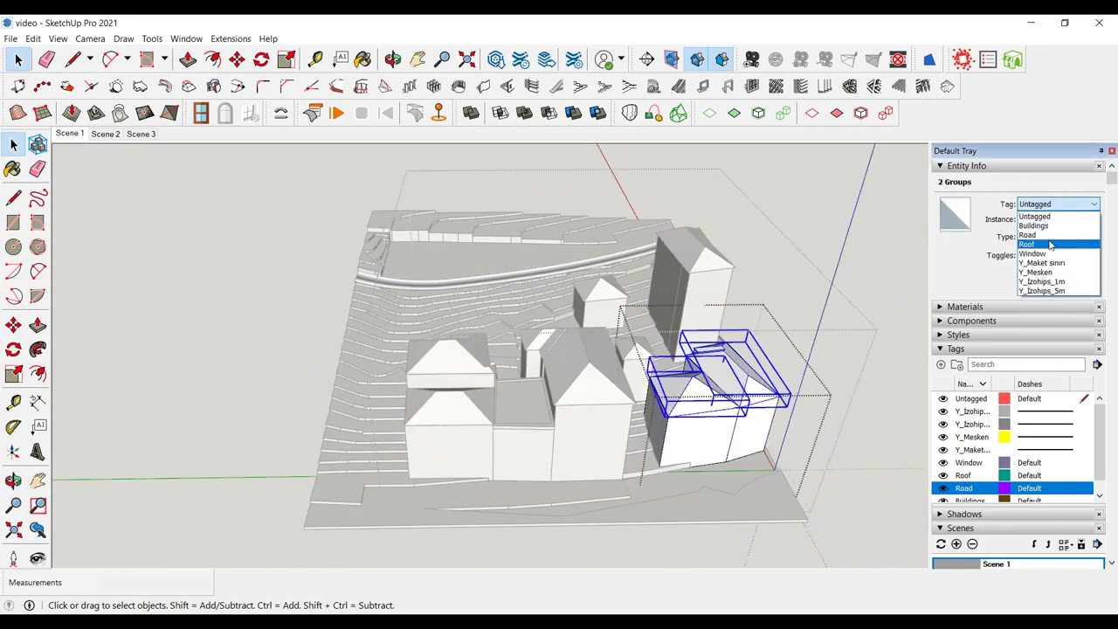
pyautogui.click(1051, 244)
pyautogui.doubleClick(874, 295)
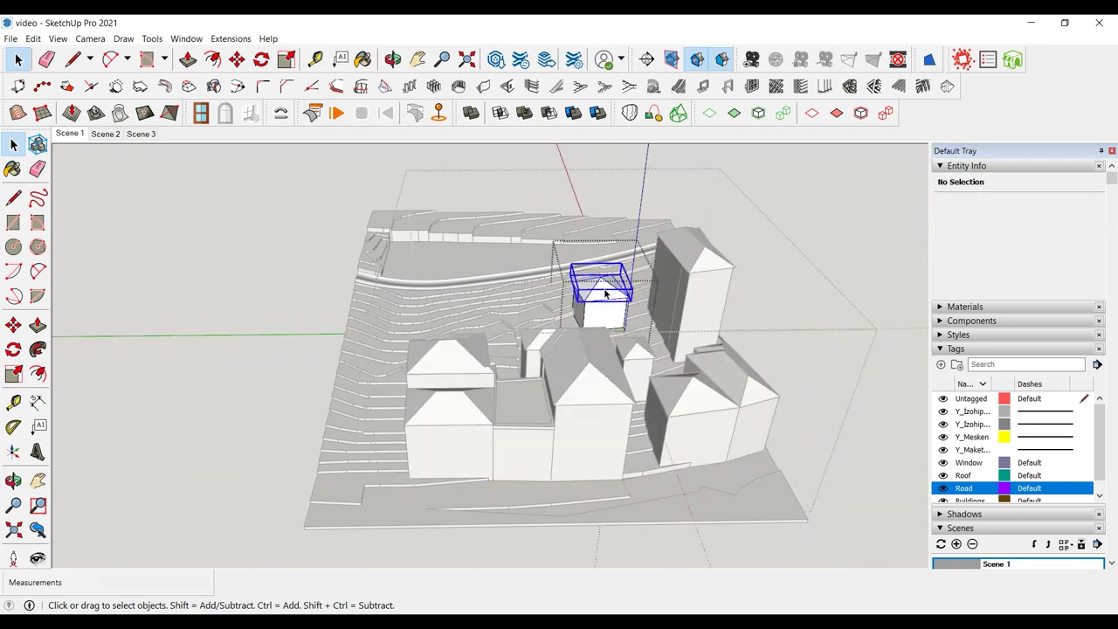
# - Assign the Roof tag to the hip roofs of the two small detached houses
pyautogui.click(1057, 204)
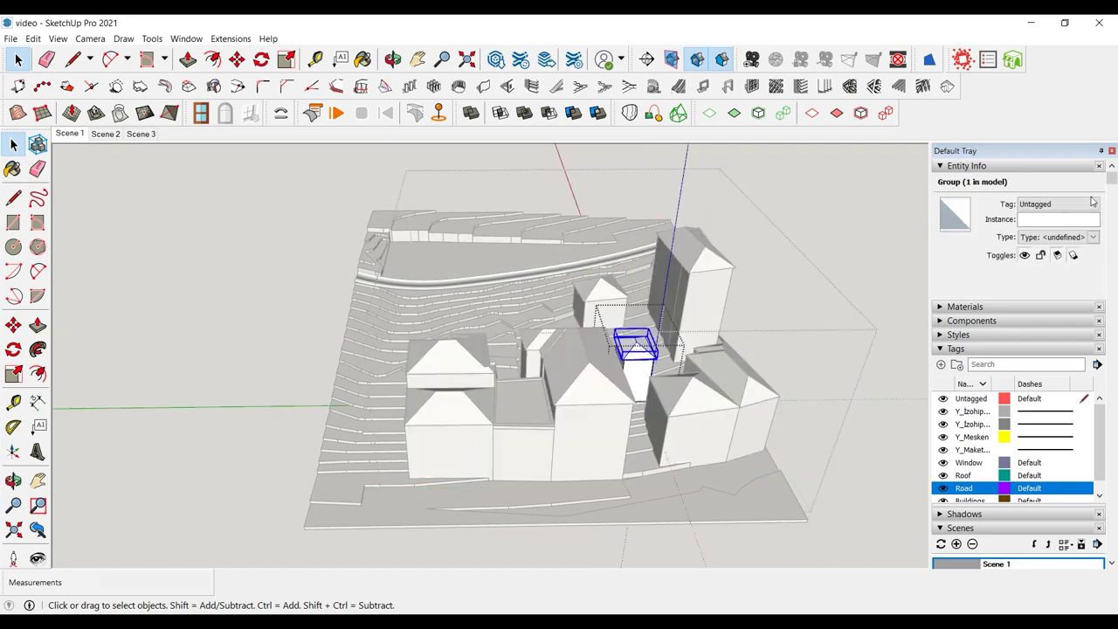
pyautogui.click(1091, 202)
pyautogui.click(1048, 248)
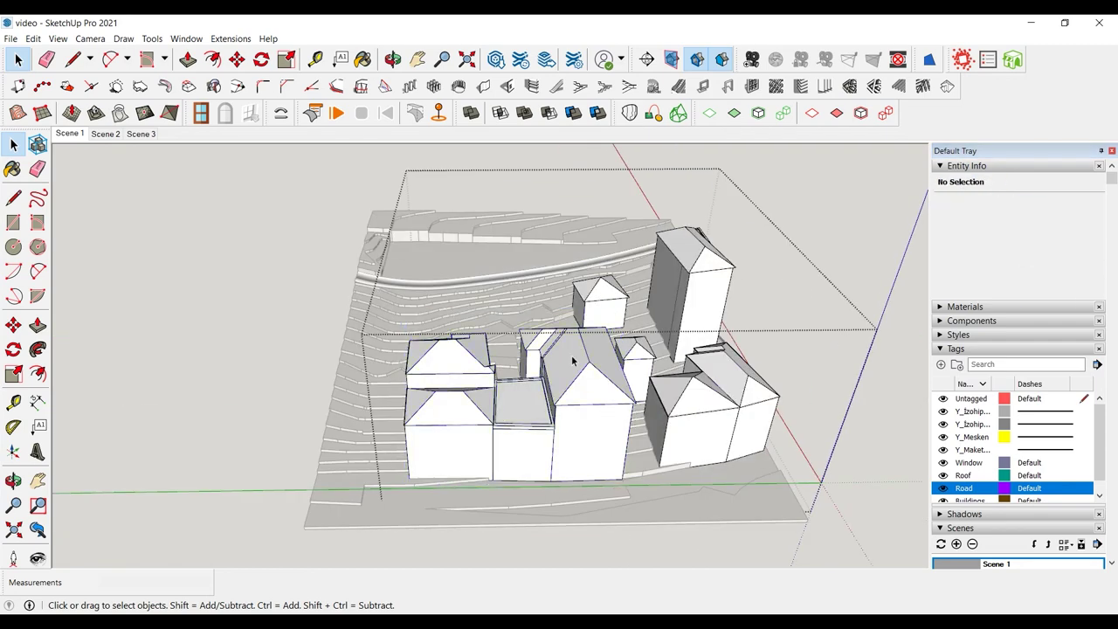
# - Select the roofs of the front multi-part building, assign them the Roof tag and finish editing the buildings group
pyautogui.click(568, 350)
pyautogui.keyDown('shift'); pyautogui.click(517, 411); pyautogui.keyUp('shift')
pyautogui.keyDown('shift'); pyautogui.click(517, 411); pyautogui.keyUp('shift')
pyautogui.keyDown('shift'); pyautogui.click(454, 408); pyautogui.keyUp('shift')
pyautogui.keyDown('shift'); pyautogui.click(452, 358); pyautogui.keyUp('shift')
pyautogui.click(1057, 203)
pyautogui.click(1048, 245)
pyautogui.click(858, 271)
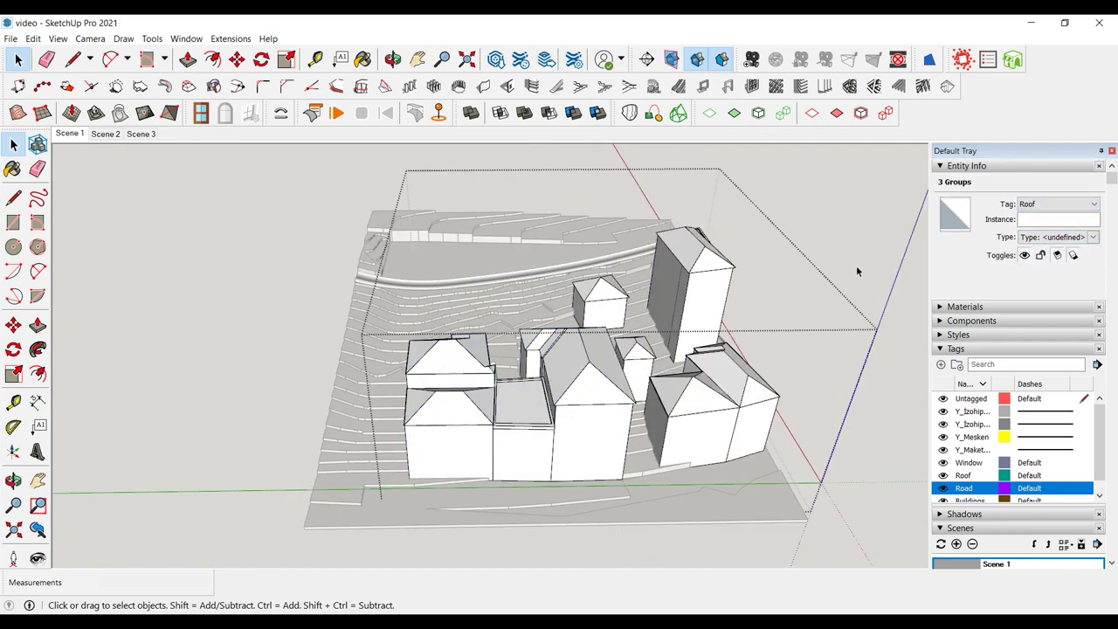
pyautogui.click(858, 270)
# - Check the tag assignments by hiding and showing the Road, Roof and Buildings tags one after another
pyautogui.click(943, 488)
pyautogui.click(942, 488)
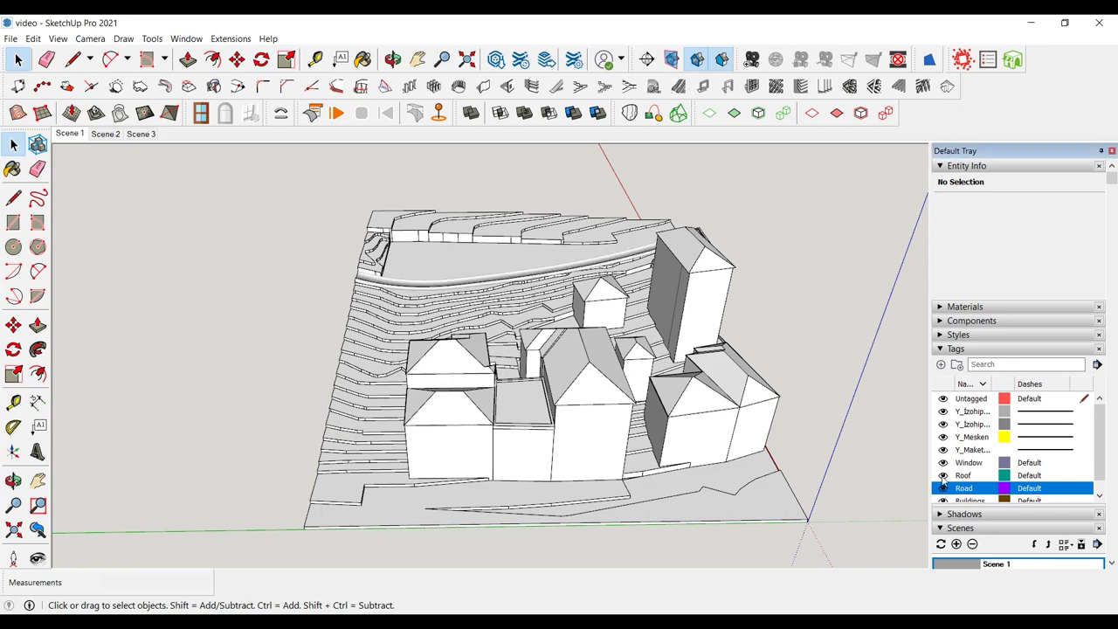
pyautogui.click(942, 475)
pyautogui.click(942, 475)
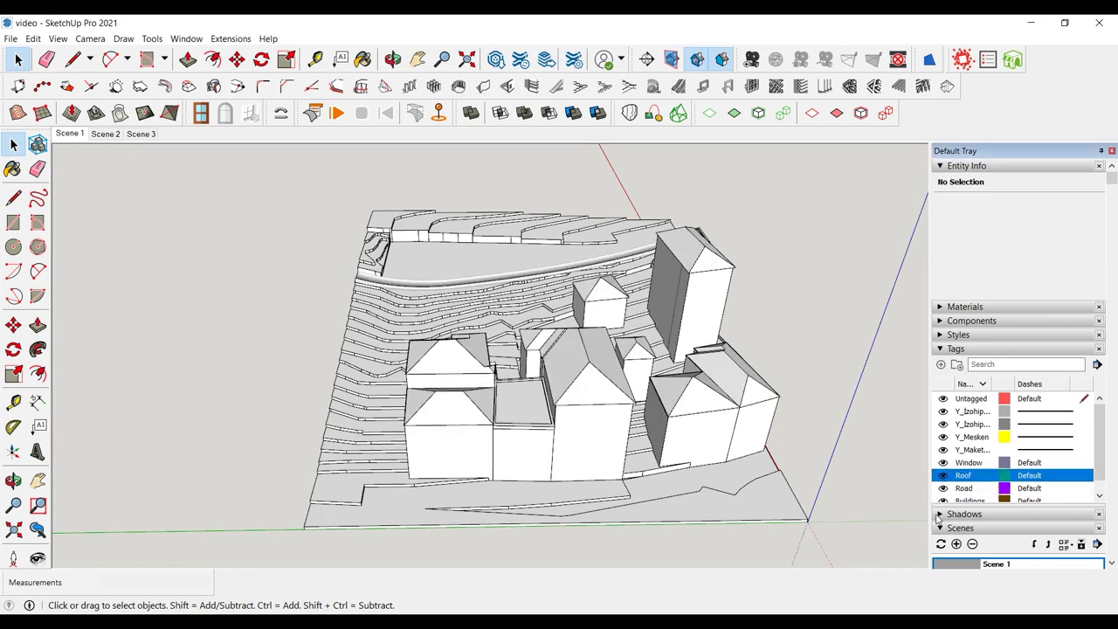
pyautogui.scroll(-3, 965, 455)
pyautogui.click(944, 419)
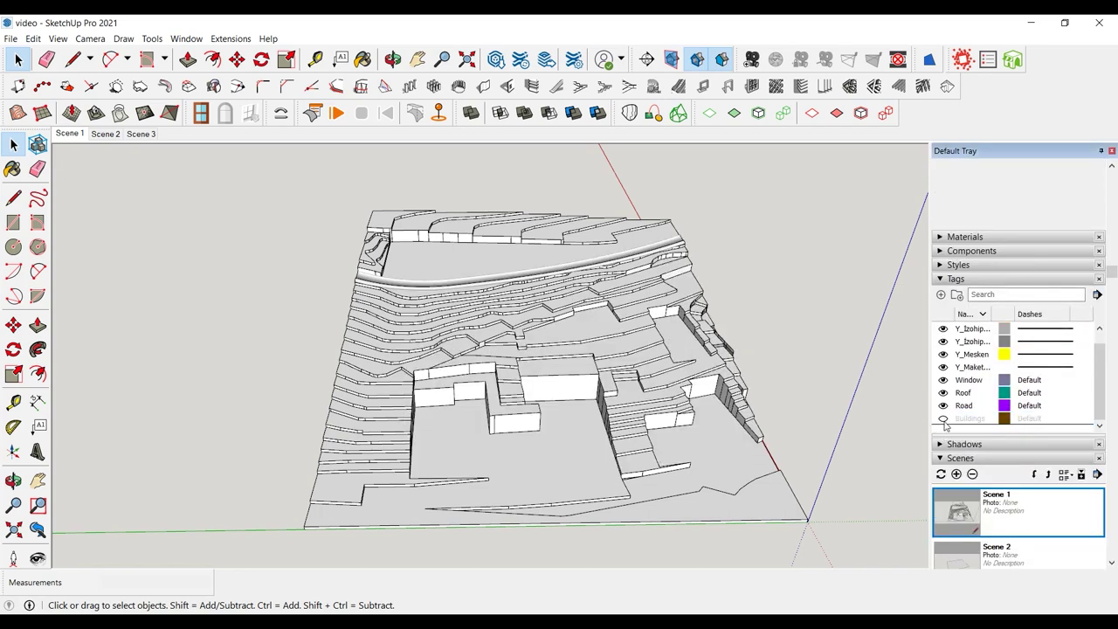
pyautogui.click(943, 419)
# - Bring the wide wall of the tall hip-roofed building into close view
pyautogui.moveTo(717, 326); pyautogui.dragTo(1012, 335, button='middle')
pyautogui.moveTo(668, 267); pyautogui.dragTo(781, 252, button='middle')
pyautogui.scroll(6, 537, 180)
pyautogui.moveTo(537, 179); pyautogui.dragTo(391, 198, button='middle')
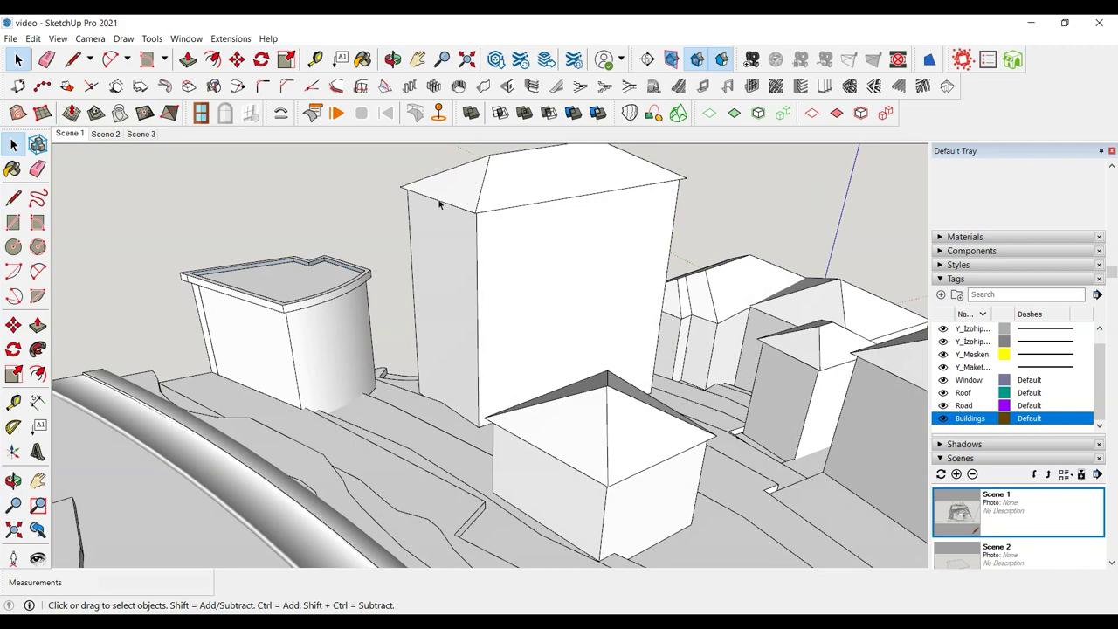
pyautogui.scroll(2, 468, 195)
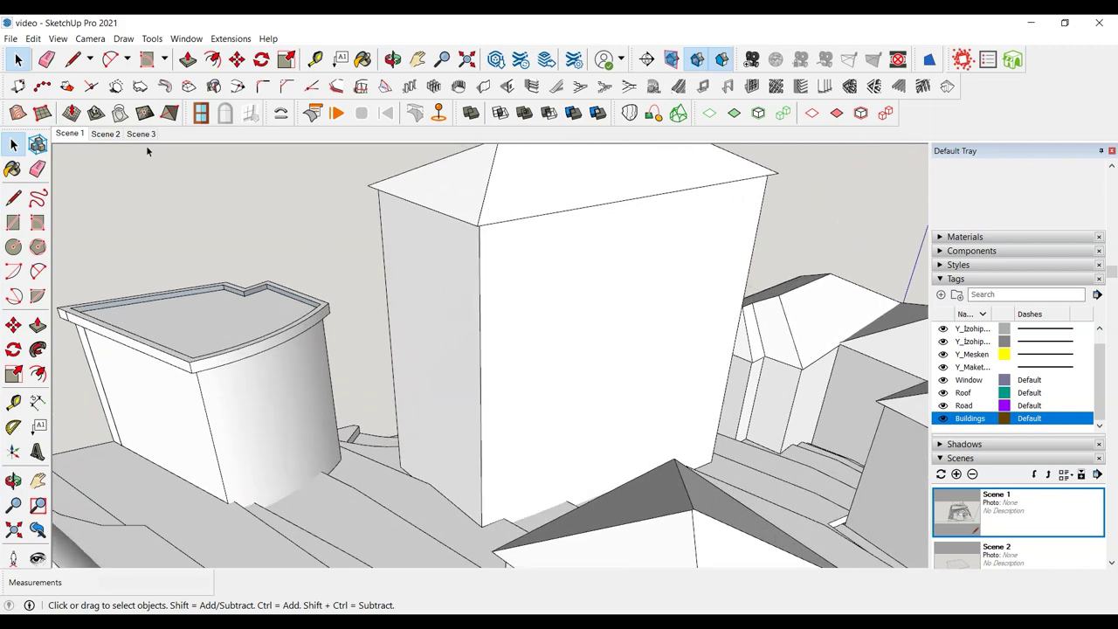
# - Hide the Windows Builder toolbar and display it again
pyautogui.rightClick(1006, 105)
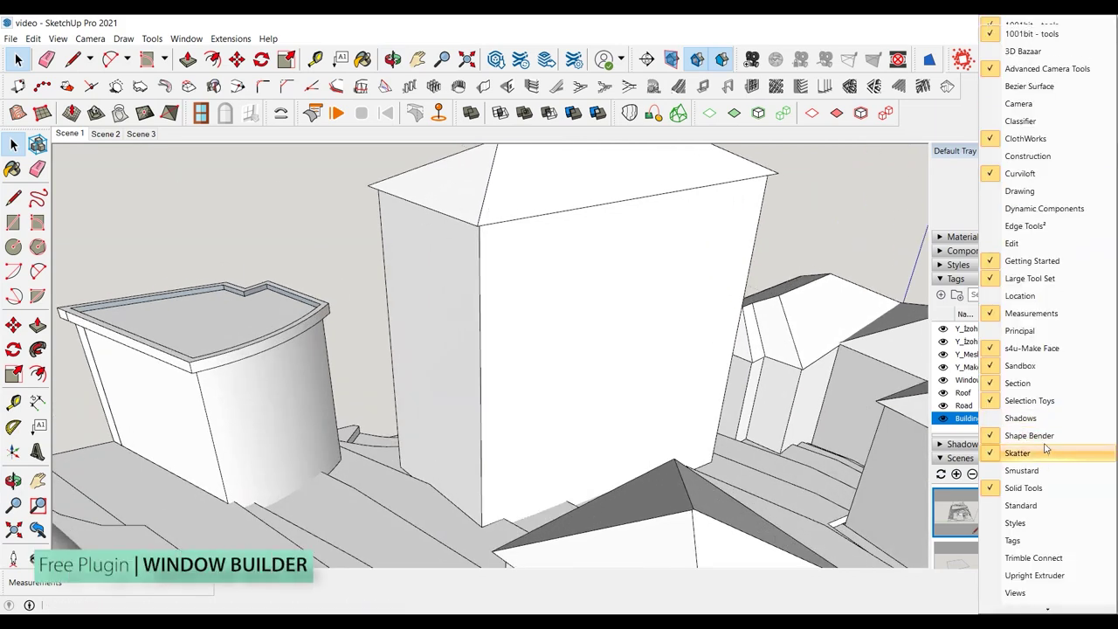
pyautogui.click(1058, 597)
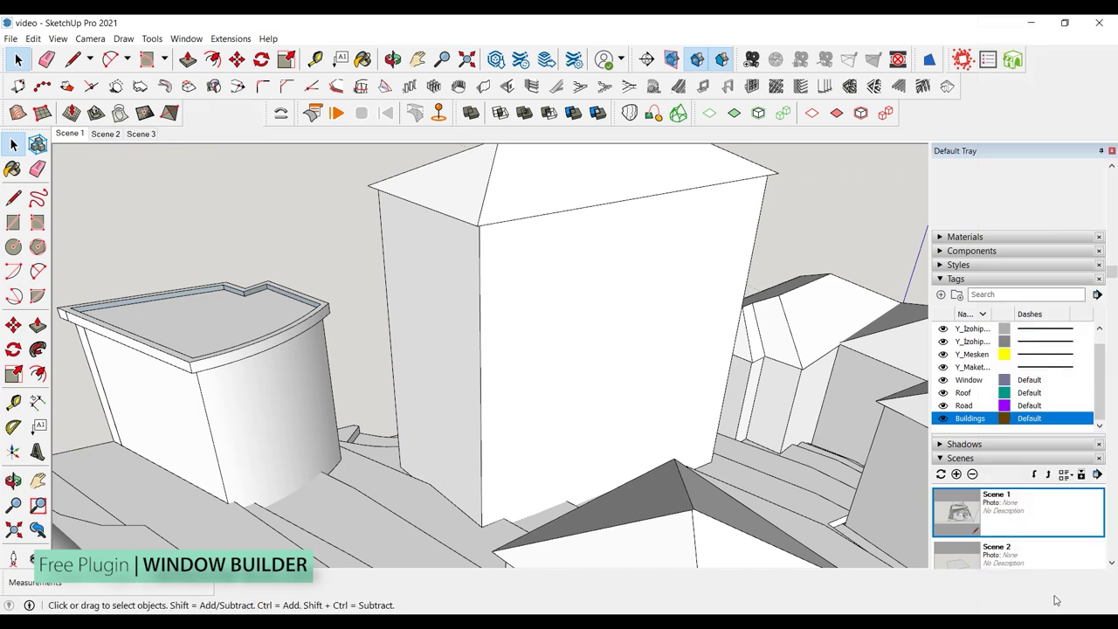
pyautogui.rightClick(1013, 106)
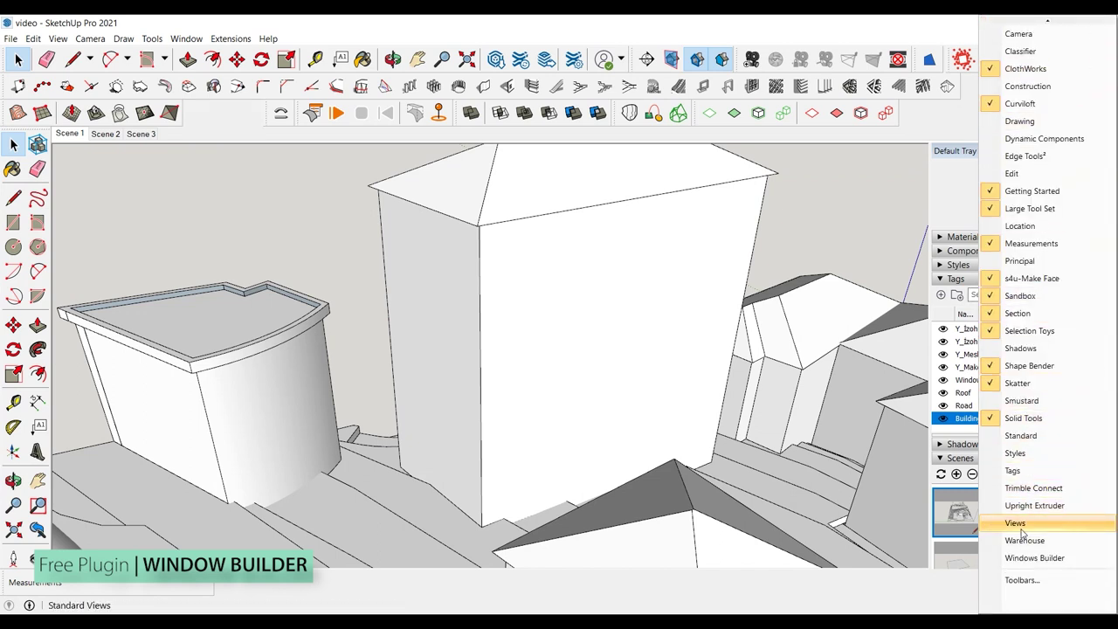
pyautogui.click(1026, 559)
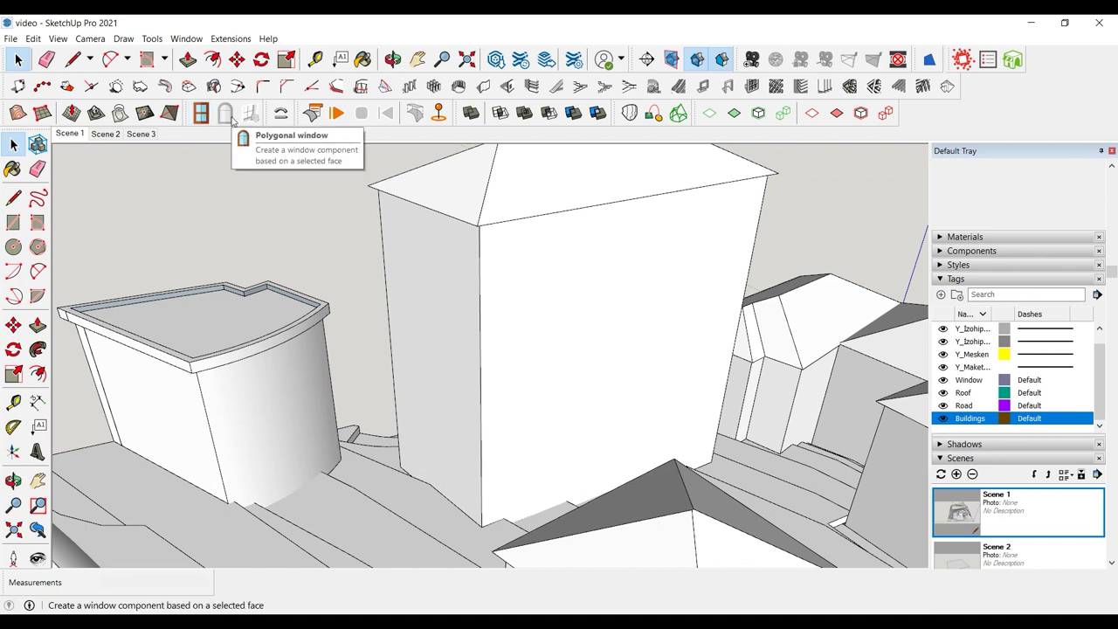
# - Open the rectangular window settings of Windows Builder and set the window type to Sliding
pyautogui.click(200, 115)
pyautogui.click(247, 131)
pyautogui.click(229, 117)
pyautogui.click(232, 129)
pyautogui.click(229, 116)
pyautogui.click(231, 131)
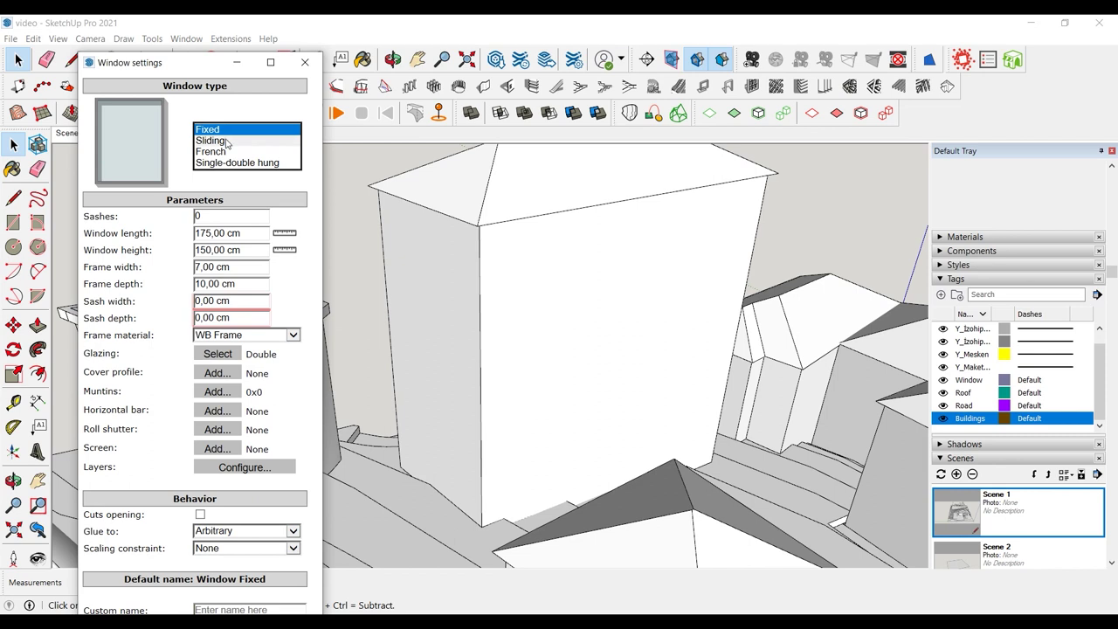
pyautogui.click(231, 142)
pyautogui.click(236, 131)
pyautogui.click(234, 129)
pyautogui.click(233, 131)
pyautogui.click(233, 109)
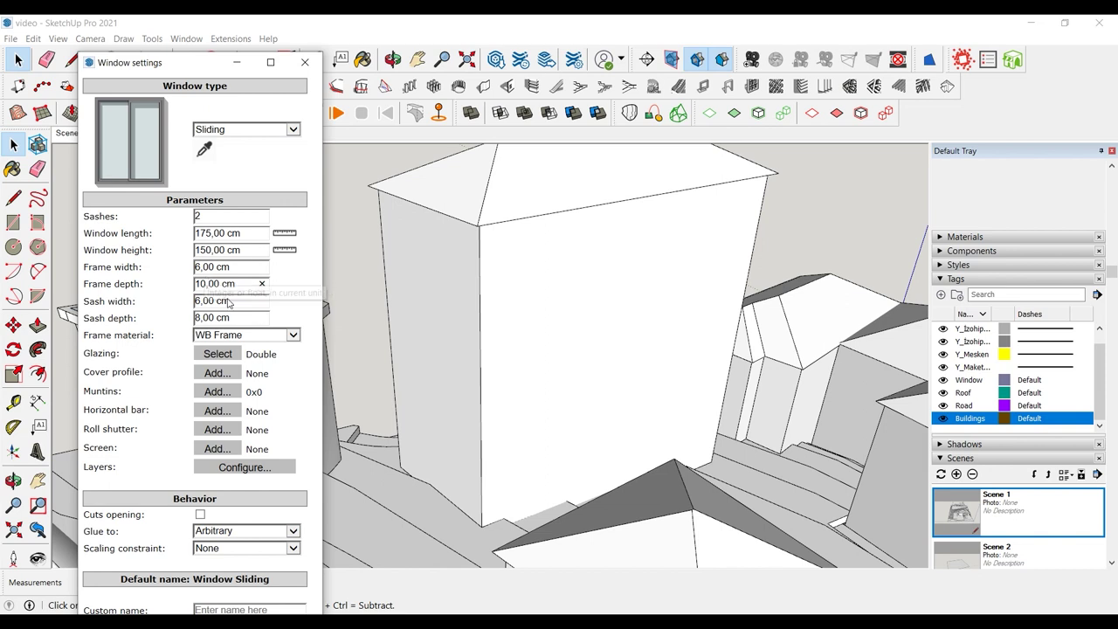
pyautogui.moveTo(170, 67); pyautogui.dragTo(179, 35)
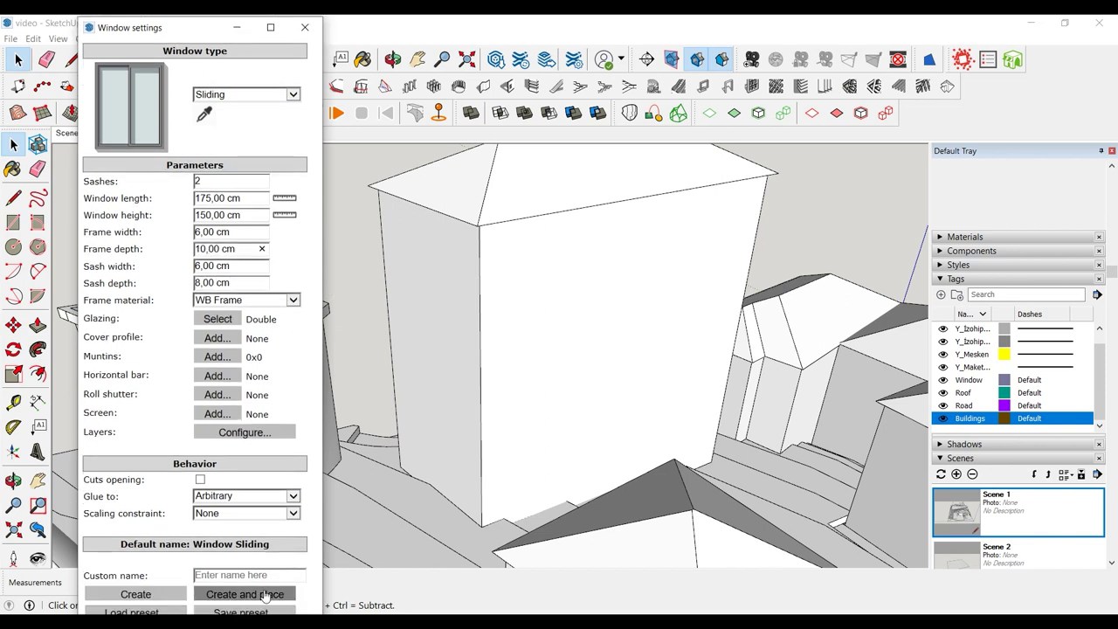
# - Create the sliding window, place it near the upper corner of the tall building's wide wall and assign it the Window tag
pyautogui.click(250, 594)
pyautogui.click(498, 277)
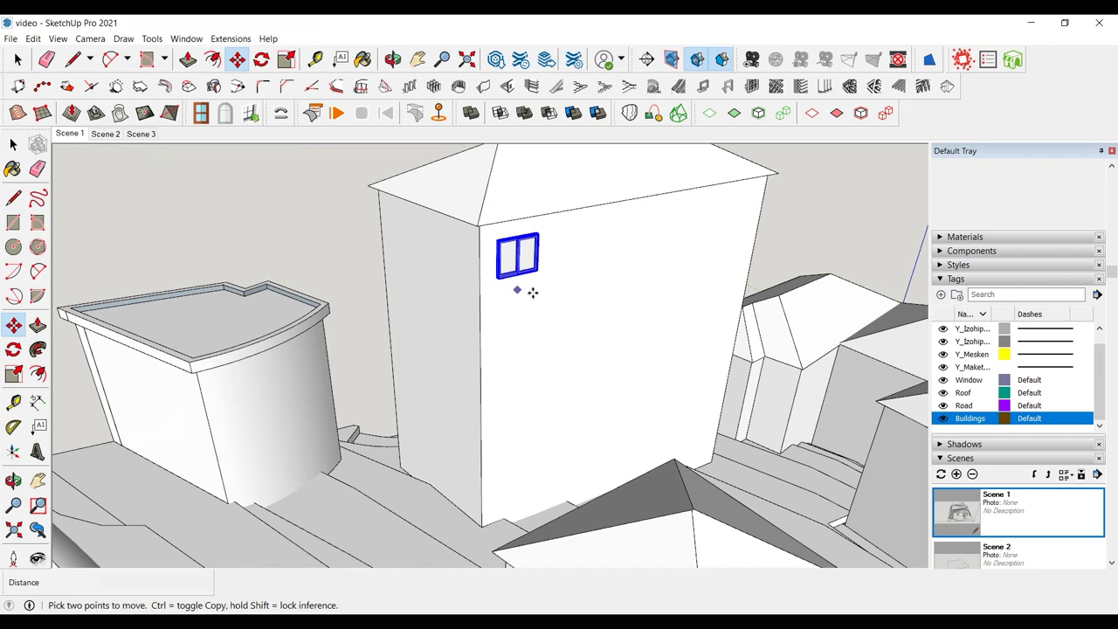
pyautogui.click(1074, 206)
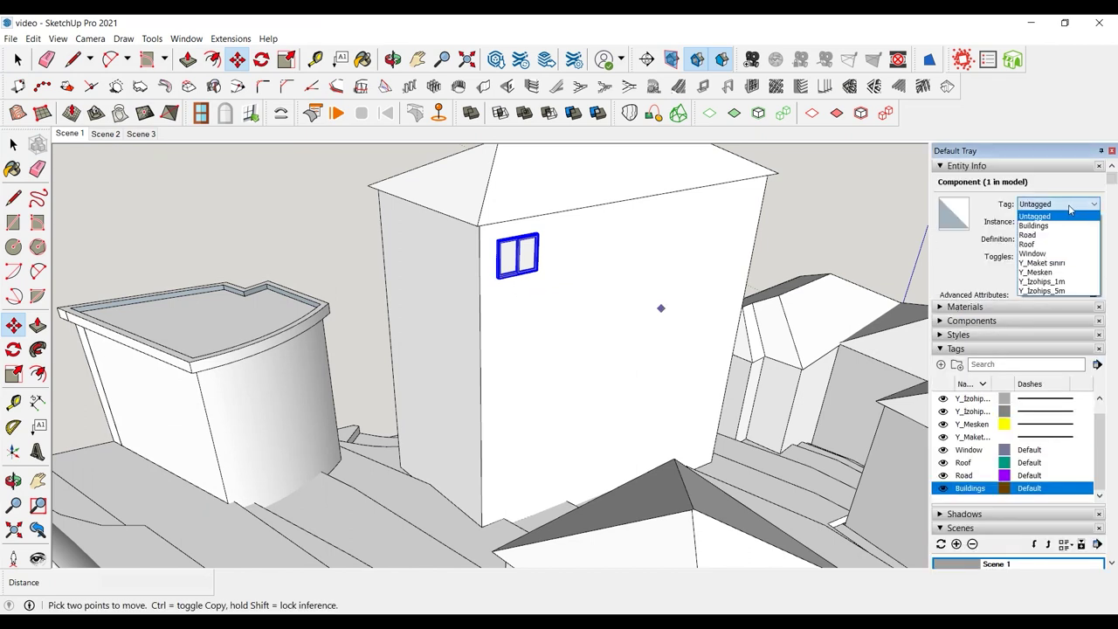
pyautogui.click(1053, 260)
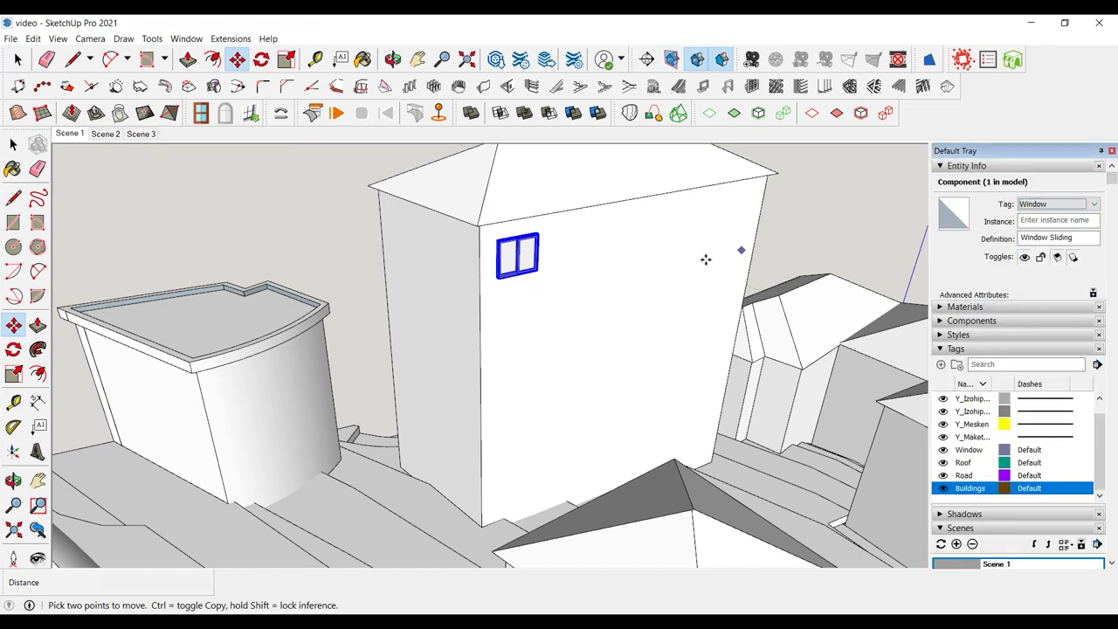
# - Copy the sliding window along the roof edge to make a second window about 219 cm away and a third further along
pyautogui.press('ctrl')
pyautogui.click(477, 226)
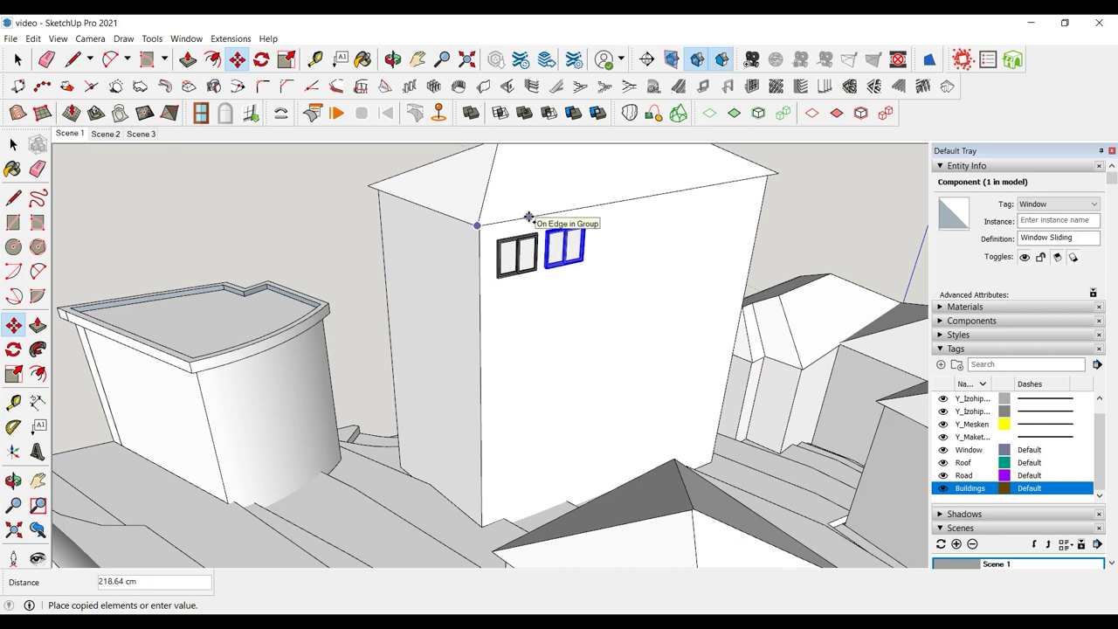
pyautogui.click(530, 216)
pyautogui.click(524, 217)
pyautogui.click(598, 206)
# - Copy the first two windows of the row about 873 cm along the facade to its far end
pyautogui.press('space')
pyautogui.click(565, 246)
pyautogui.keyDown('shift'); pyautogui.click(517, 255); pyautogui.keyUp('shift')
pyautogui.click(13, 325)
pyautogui.press('ctrl')
pyautogui.click(476, 227)
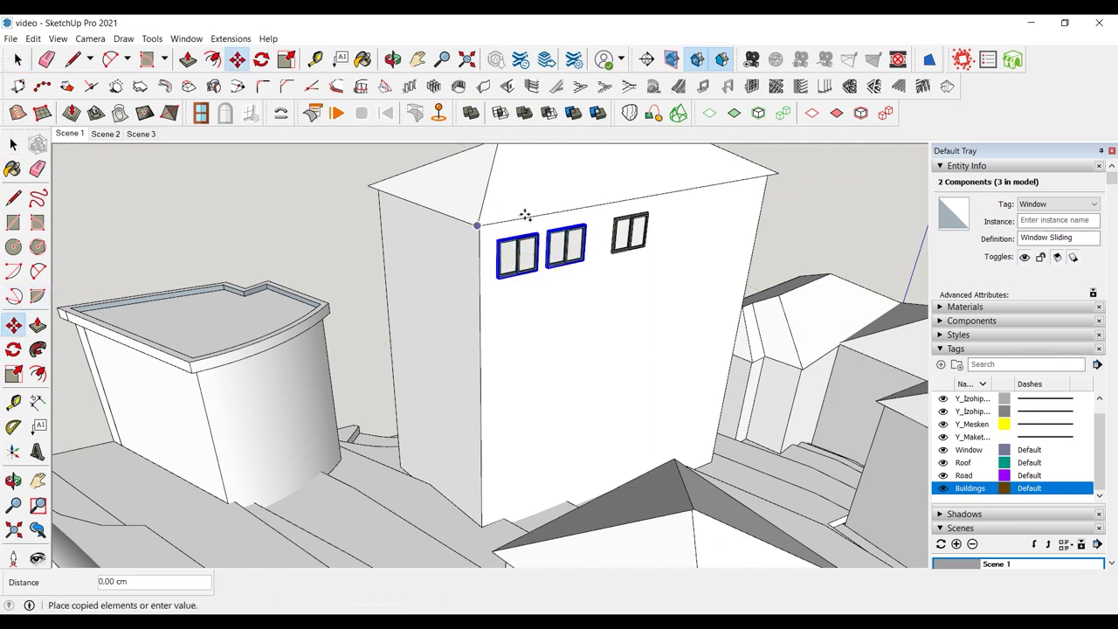
pyautogui.click(664, 196)
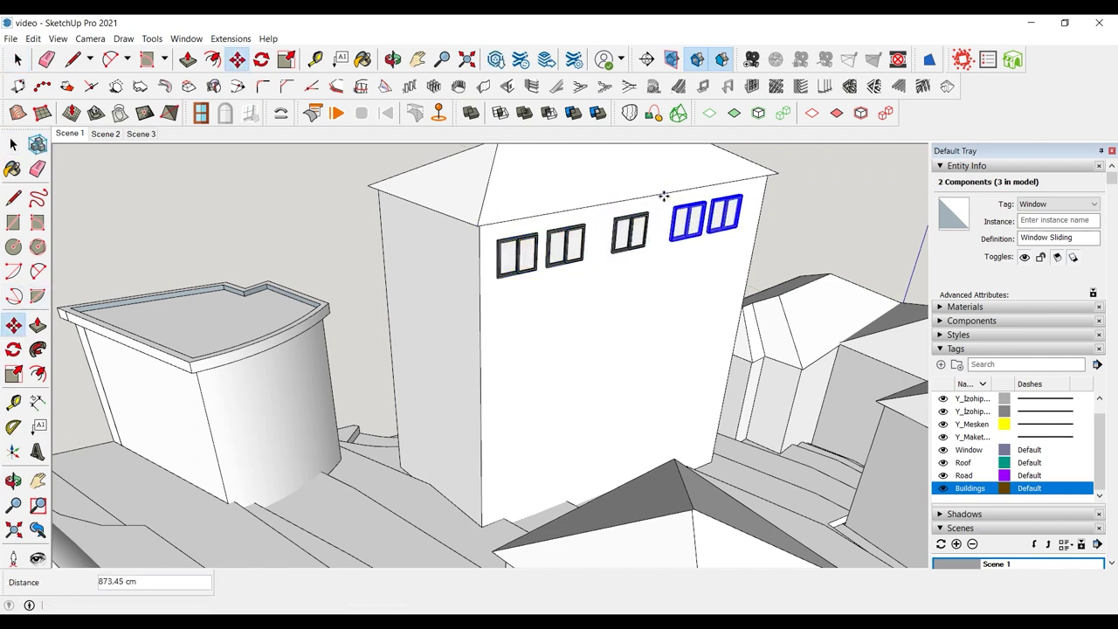
# - Copy the whole row of five windows 275 cm down the facade and repeat the copy four times
pyautogui.press('space')
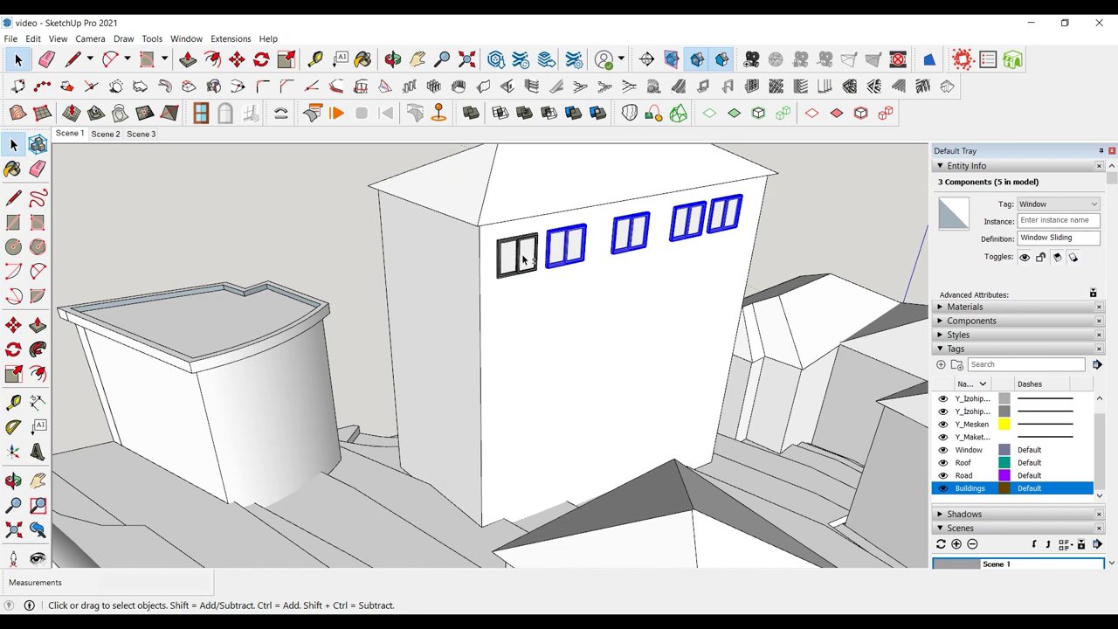
pyautogui.click(13, 325)
pyautogui.press('ctrl')
pyautogui.click(765, 186)
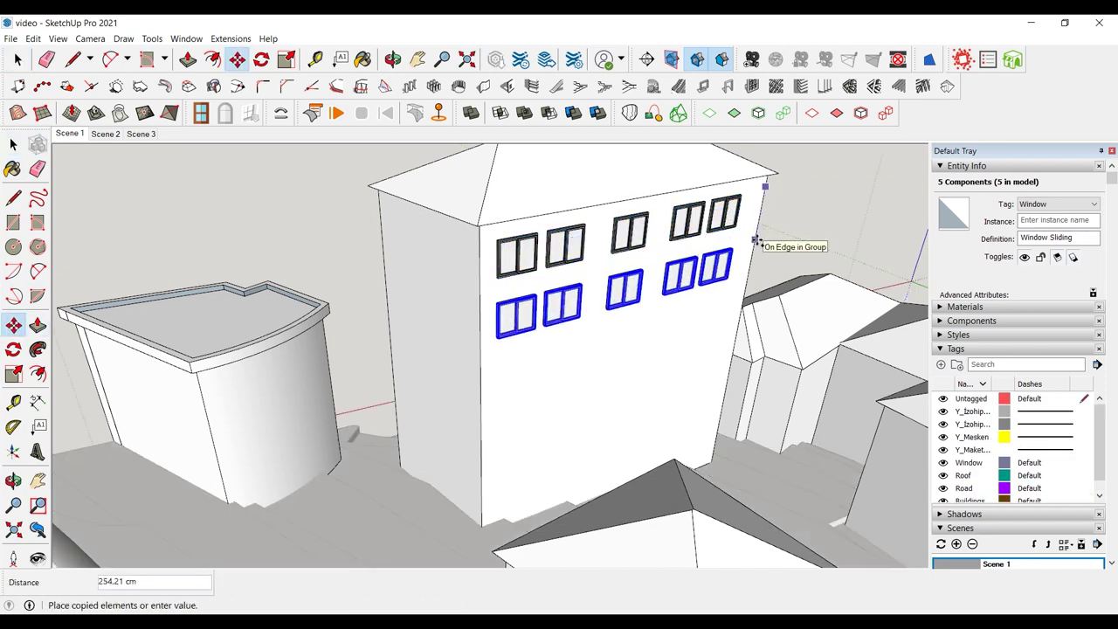
pyautogui.write('275')
pyautogui.press('Return')
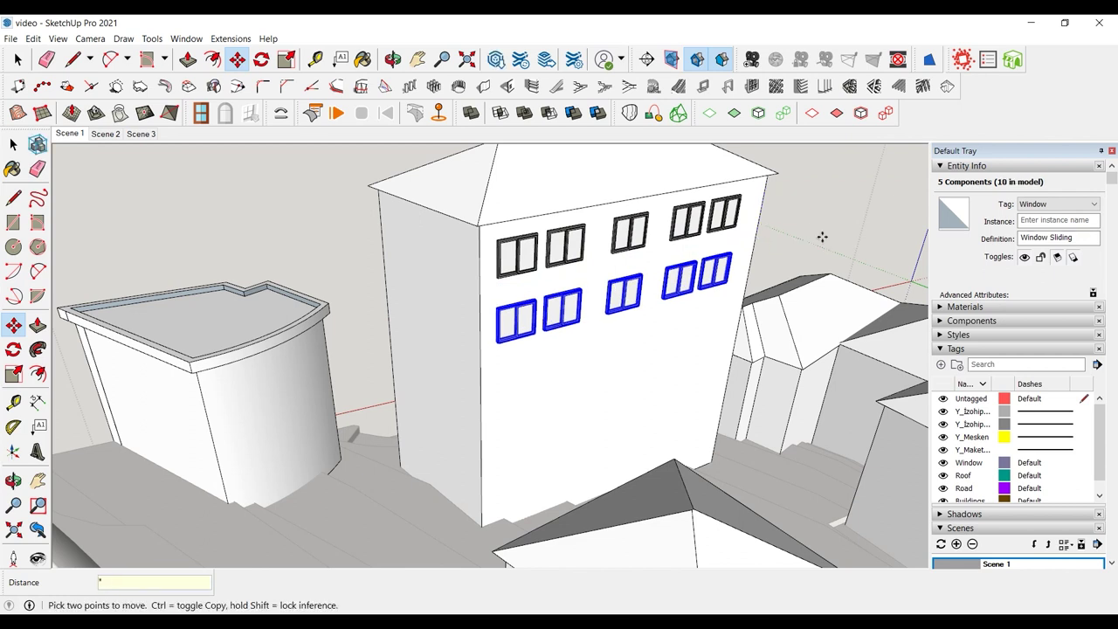
pyautogui.write('*4')
pyautogui.press('Return')
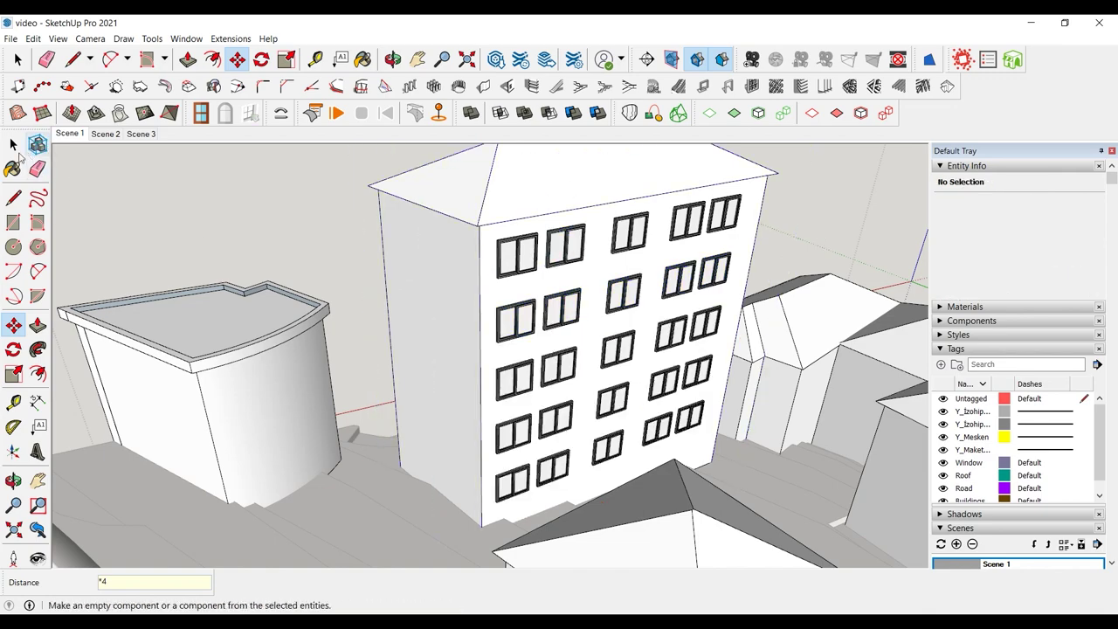
# - Cut a hole in the facade wall with the first window component of the top row
pyautogui.click(13, 144)
pyautogui.moveTo(553, 324); pyautogui.dragTo(645, 315, button='middle')
pyautogui.scroll(4, 591, 220)
pyautogui.moveTo(576, 228); pyautogui.dragTo(594, 254, button='middle')
pyautogui.scroll(2, 594, 253)
pyautogui.click(594, 254)
pyautogui.doubleClick(594, 252)
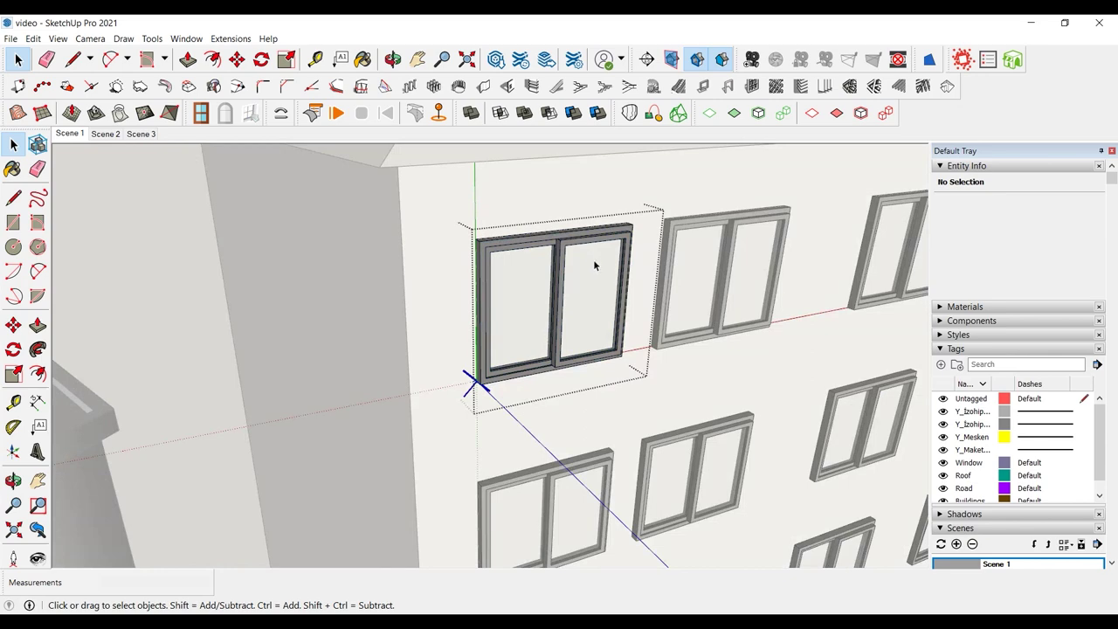
pyautogui.click(599, 250)
pyautogui.press('Escape')
pyautogui.click(601, 238)
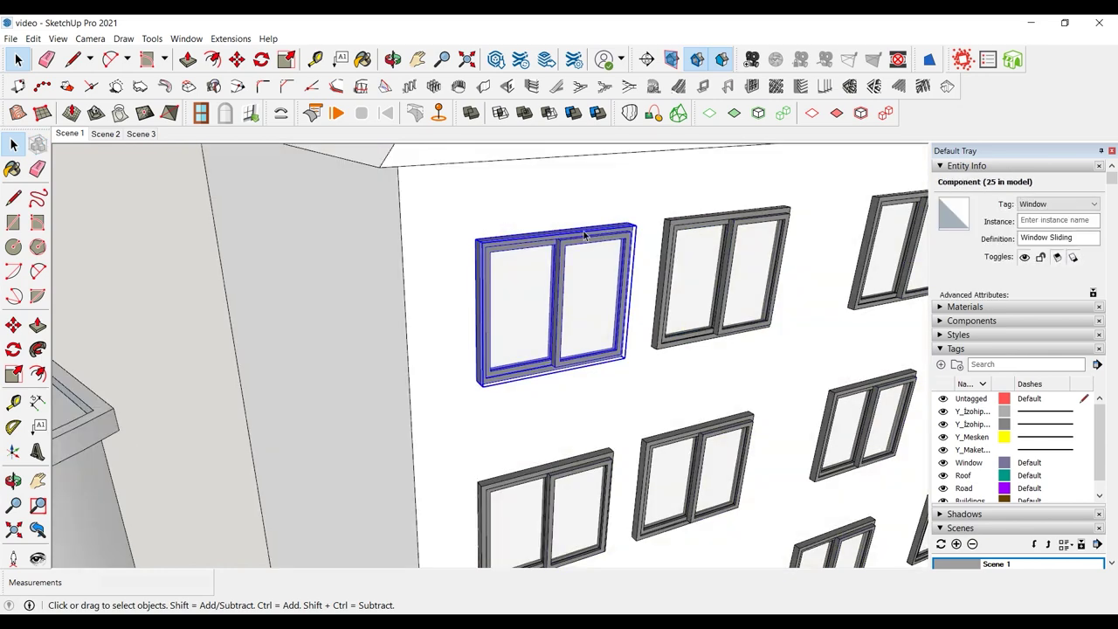
pyautogui.click(252, 114)
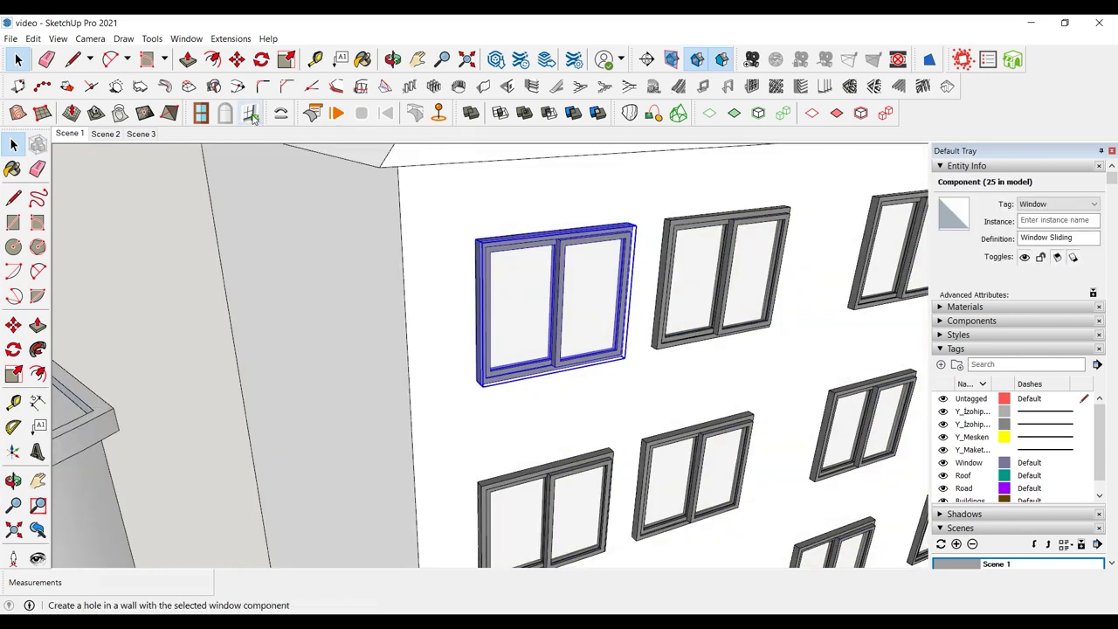
pyautogui.click(568, 260)
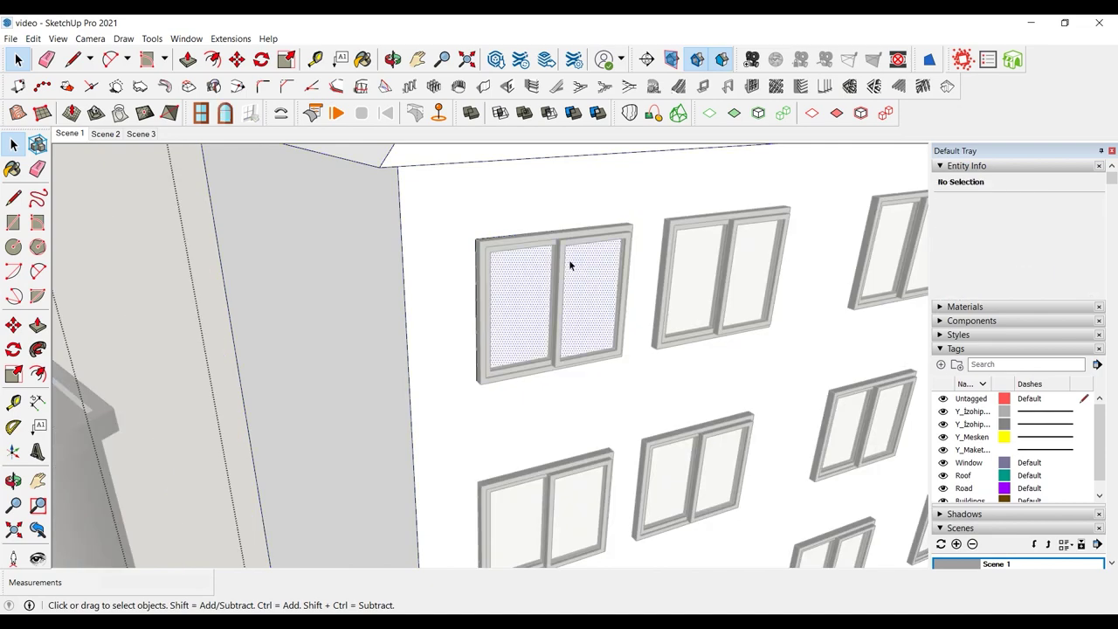
# - Try to cut a hole in the wall with the second window component of the top row
pyautogui.moveTo(568, 259); pyautogui.dragTo(678, 219, button='middle')
pyautogui.click(679, 220)
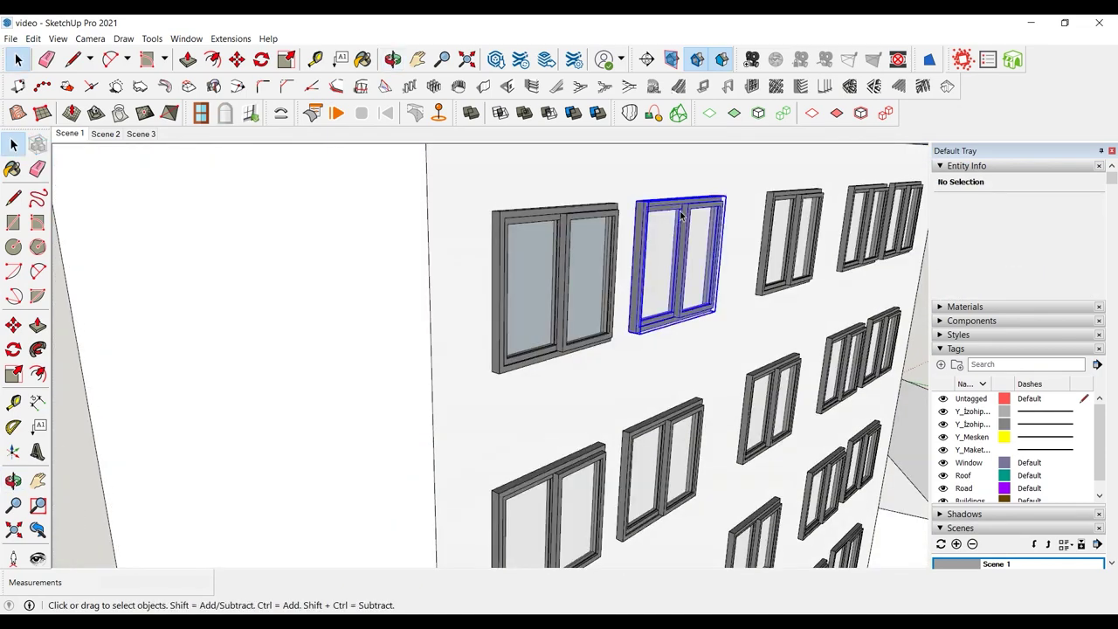
pyautogui.click(250, 113)
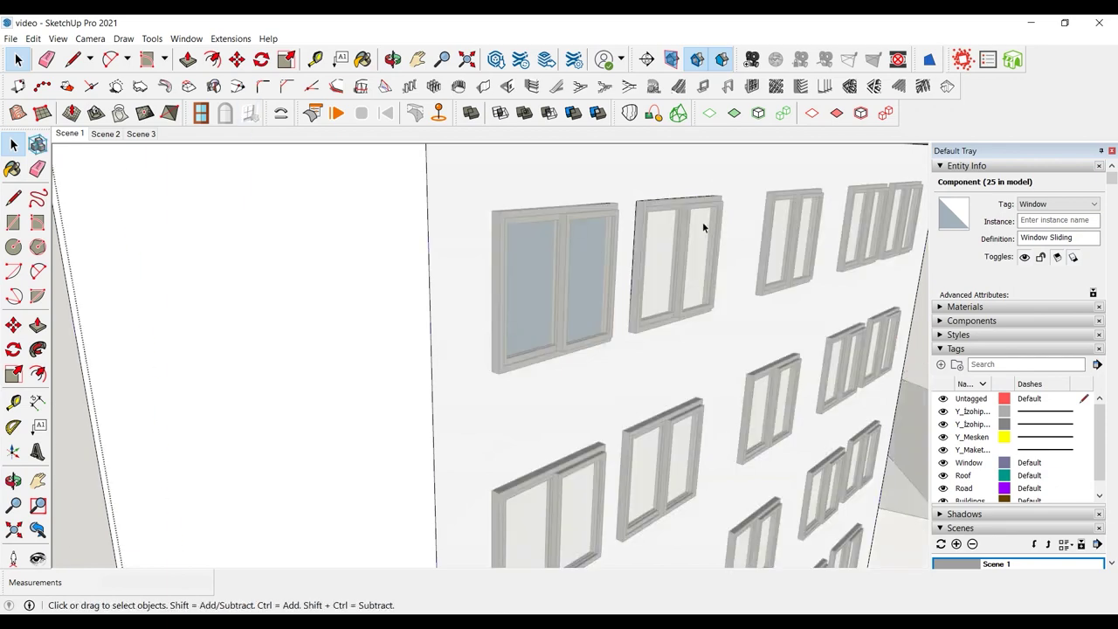
pyautogui.click(702, 230)
pyautogui.moveTo(701, 230)
pyautogui.mouseDown(button='middle')
pyautogui.moveTo(414, 195)
pyautogui.moveTo(754, 245)
pyautogui.mouseUp(button='middle')
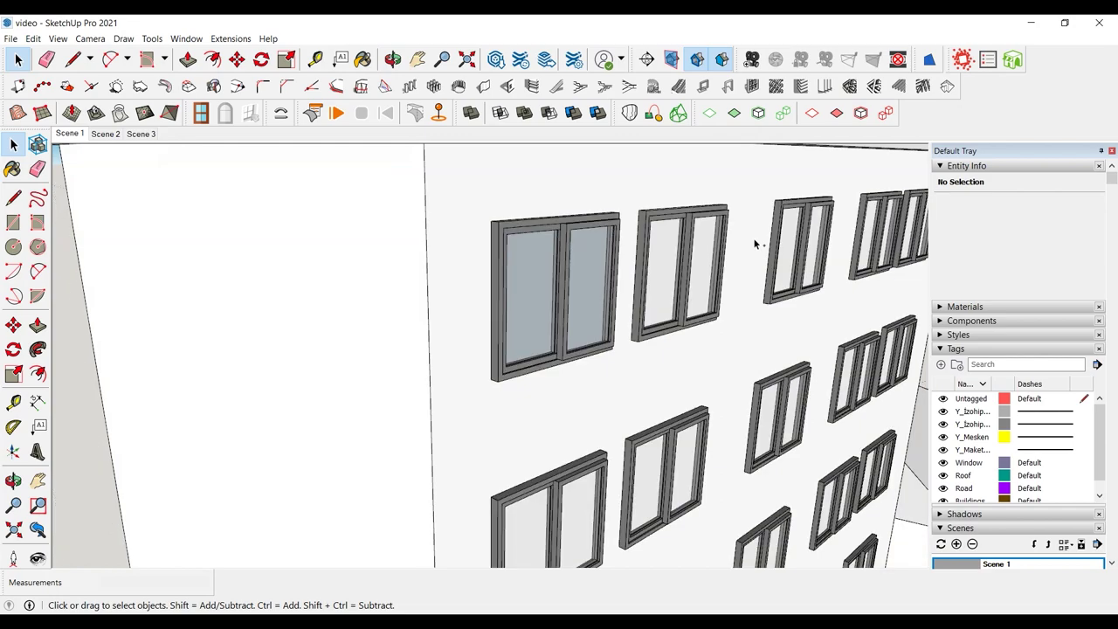
pyautogui.click(755, 243)
pyautogui.click(754, 243)
# - Inside the building group, draw a 70 cm high rectangle across the full width of the blank side wall
pyautogui.scroll(-2, 703, 240)
pyautogui.scroll(-5, 684, 213)
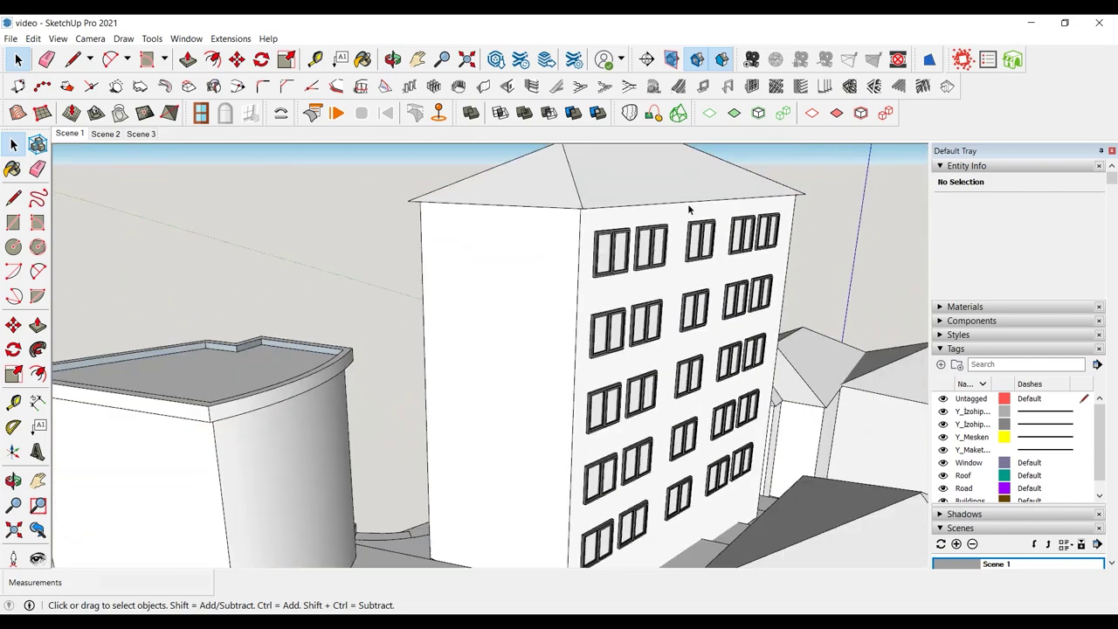
pyautogui.scroll(-1, 650, 247)
pyautogui.moveTo(650, 247); pyautogui.dragTo(626, 318, button='middle')
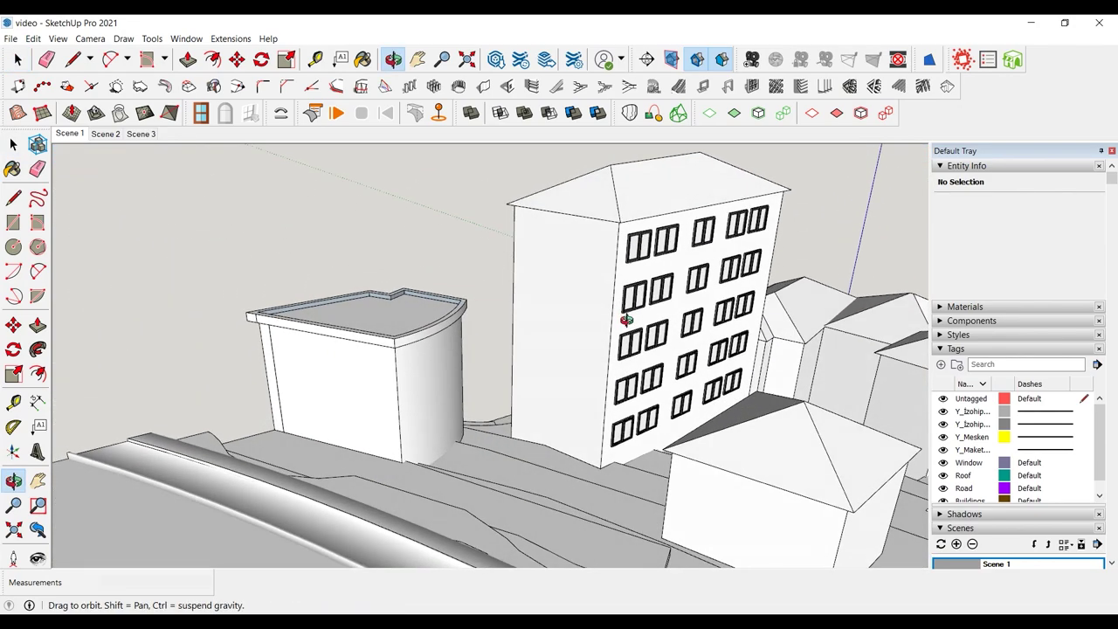
pyautogui.scroll(2, 647, 204)
pyautogui.doubleClick(564, 267)
pyautogui.scroll(3, 566, 248)
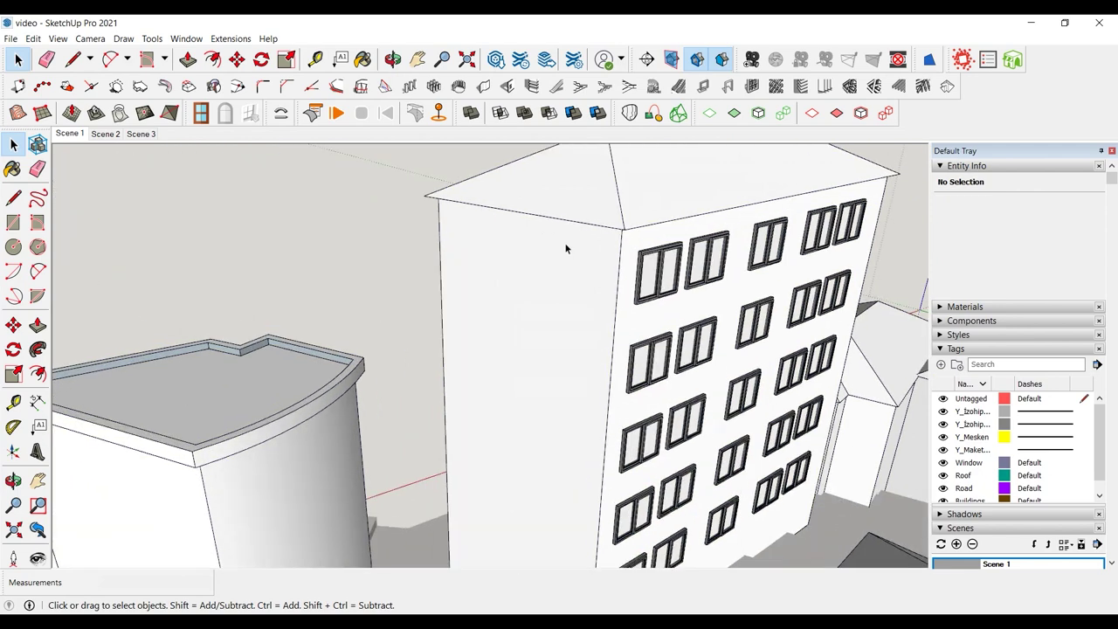
pyautogui.click(36, 222)
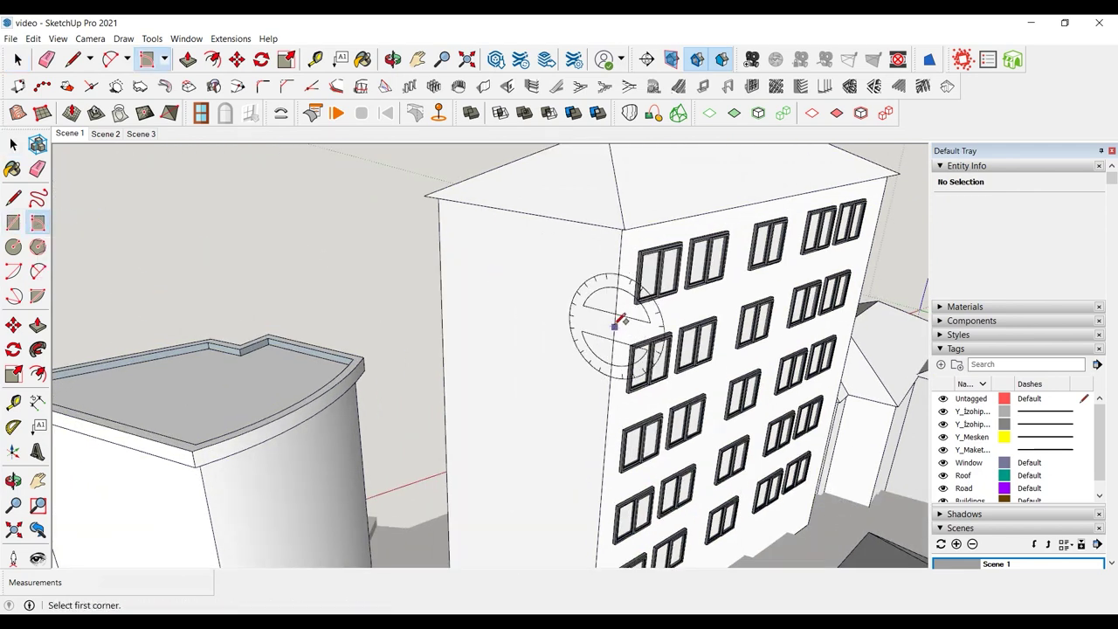
pyautogui.click(617, 322)
pyautogui.press('Escape')
pyautogui.click(614, 331)
pyautogui.write('70')
pyautogui.press('Return')
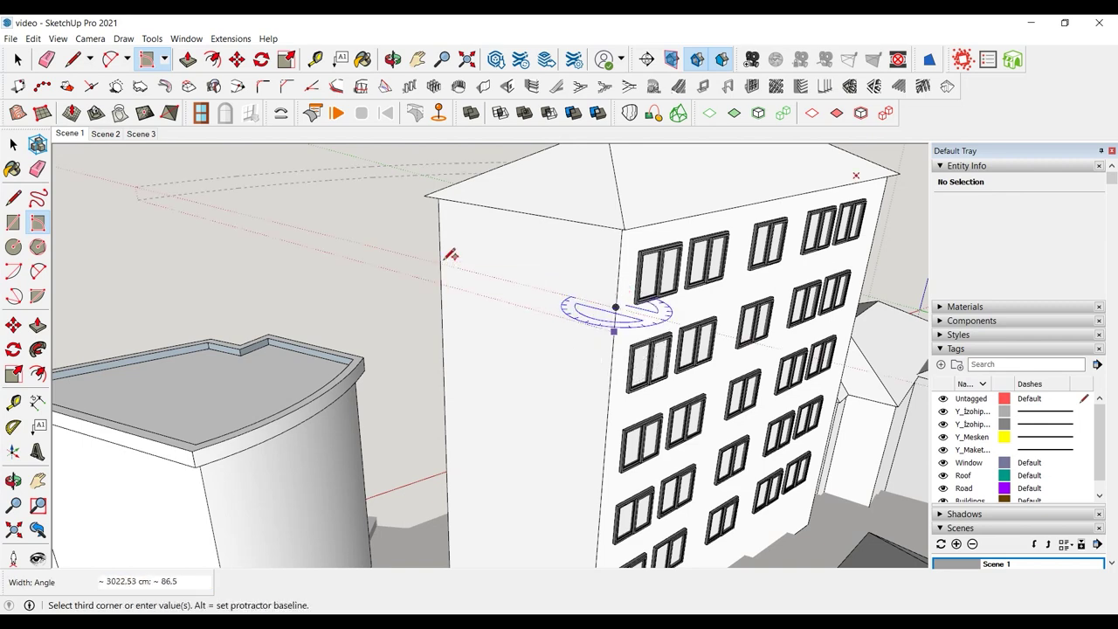
pyautogui.scroll(2, 445, 273)
pyautogui.click(443, 314)
# - Extrude the wall rectangle outward 100 cm, and extend its front face by another 50 cm to form a balcony block
pyautogui.click(38, 325)
pyautogui.moveTo(559, 310); pyautogui.dragTo(513, 319)
pyautogui.write('100')
pyautogui.press('Return')
pyautogui.click(554, 329)
pyautogui.write('50')
pyautogui.press('Return')
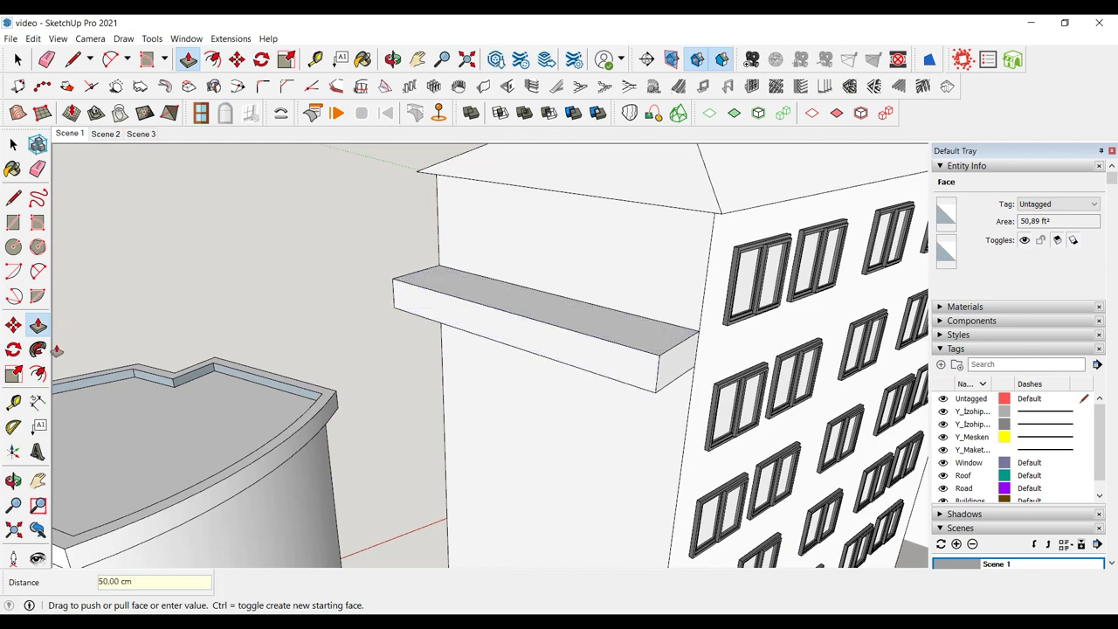
# - Offset the outline of the balcony block's top face inward by 15 cm
pyautogui.press('f')
pyautogui.click(503, 281)
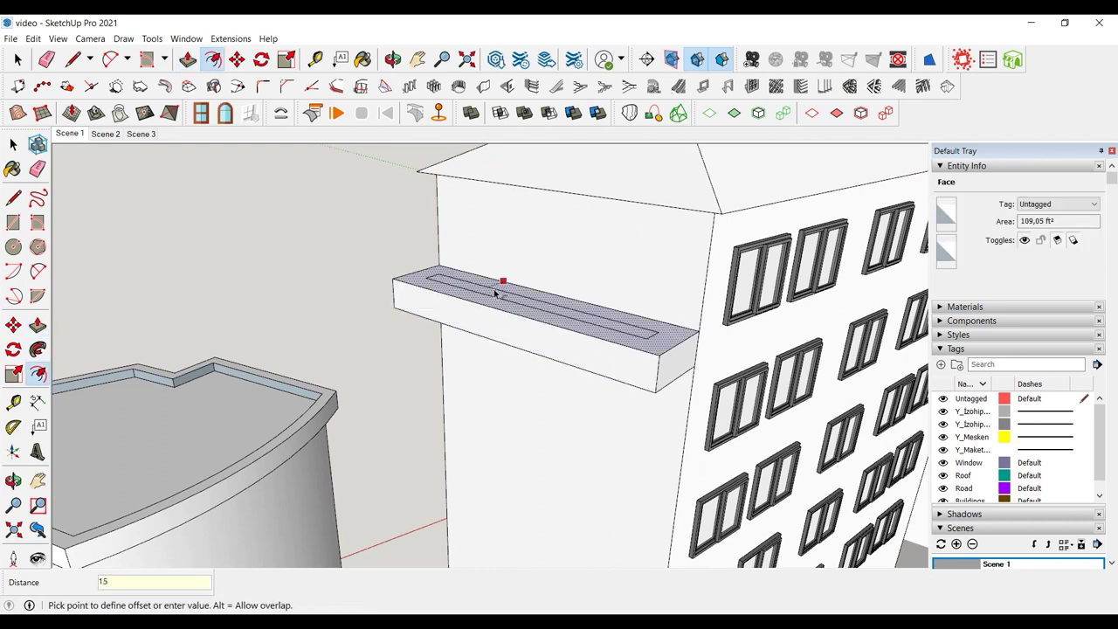
pyautogui.write('15')
pyautogui.press('Return')
# - Recess the balcony's inner top face by 65 cm and push the strip along the wall back 15 cm
pyautogui.click(37, 325)
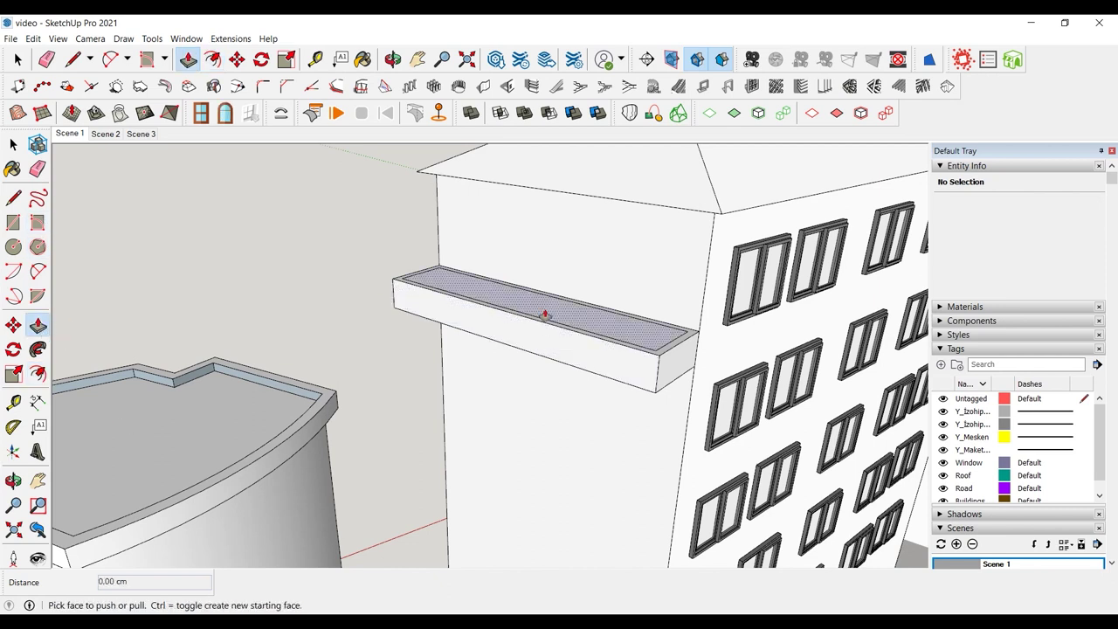
pyautogui.click(544, 314)
pyautogui.write('15')
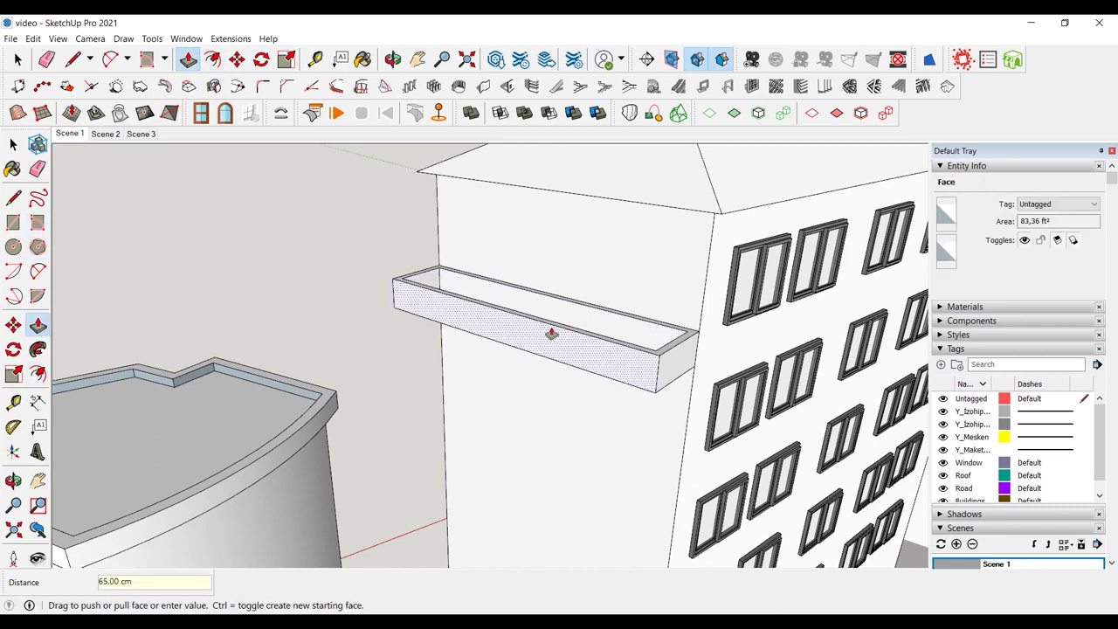
pyautogui.press('Return')
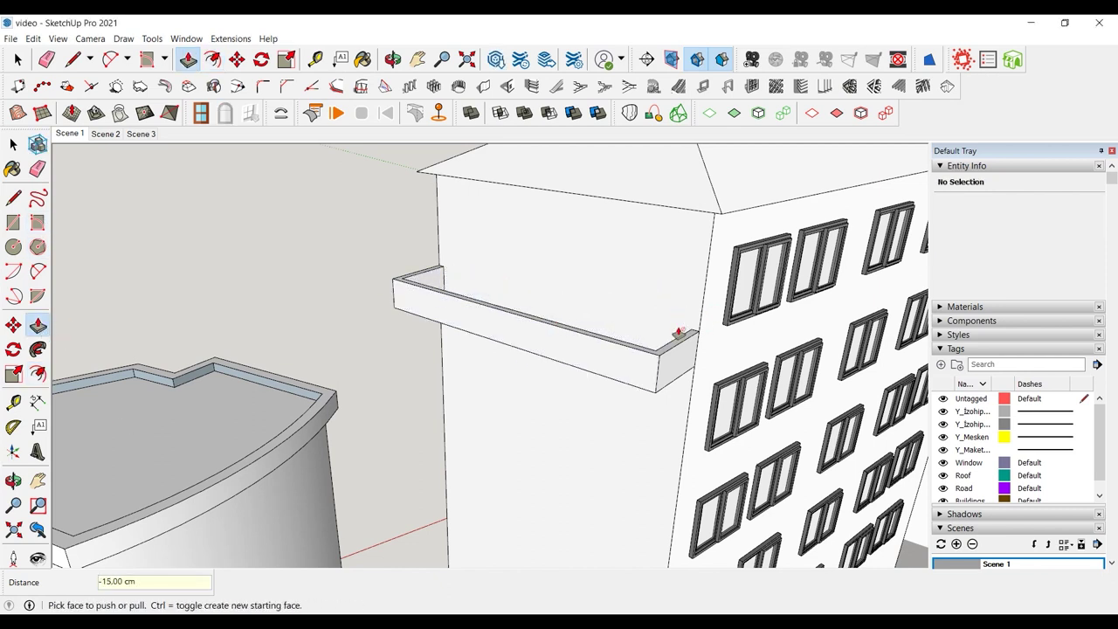
# - Lower the top face of the balcony parapet by 5 cm
pyautogui.click(677, 336)
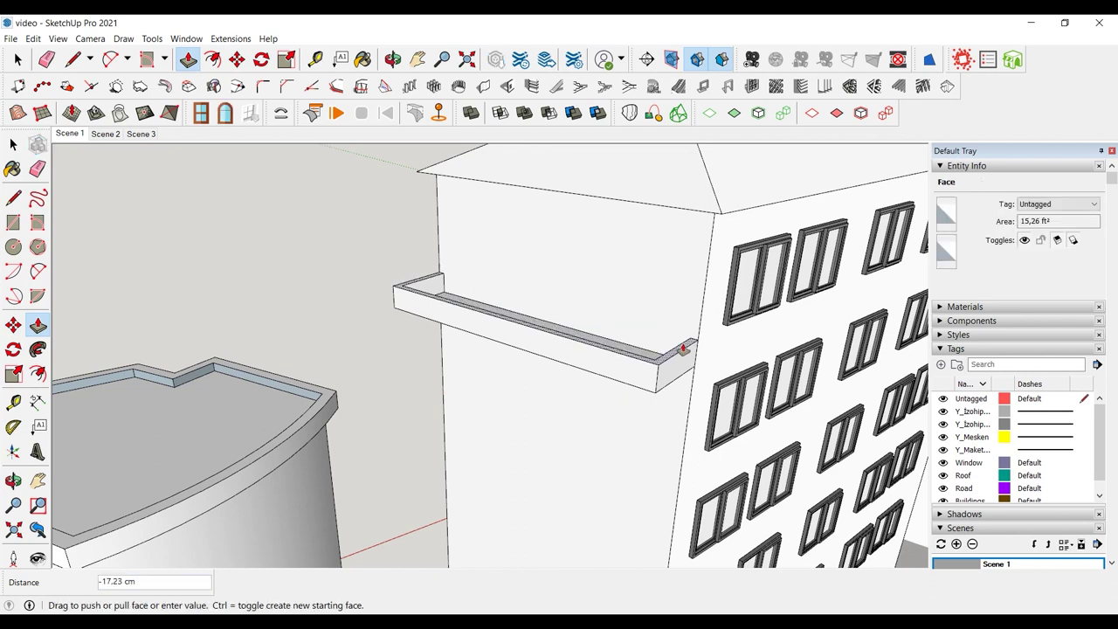
pyautogui.write('5')
pyautogui.press('Return')
pyautogui.click(13, 144)
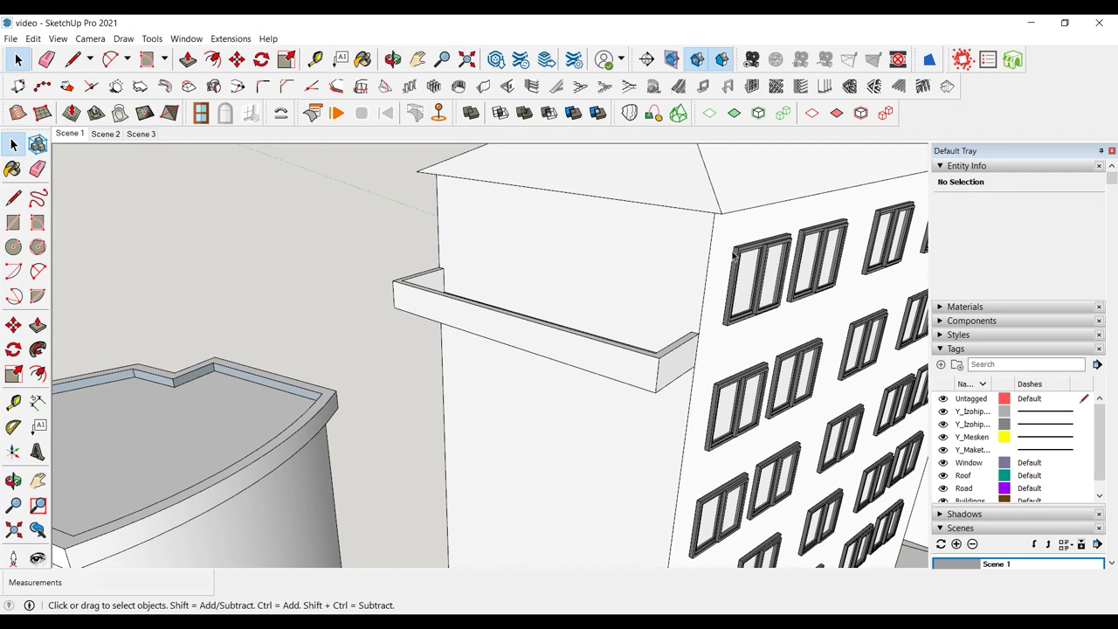
# - Set up a French window with two sashes, 200 cm long and 220 cm high
pyautogui.click(262, 86)
pyautogui.click(266, 129)
pyautogui.click(232, 140)
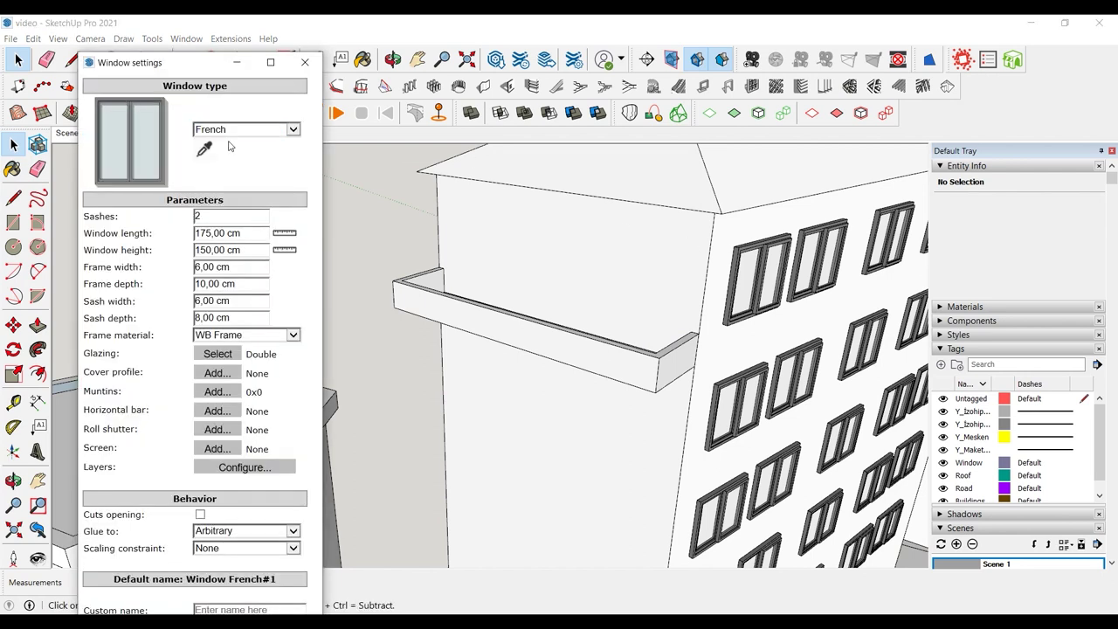
pyautogui.doubleClick(209, 249)
pyautogui.click(219, 232)
pyautogui.moveTo(205, 69); pyautogui.dragTo(206, 40)
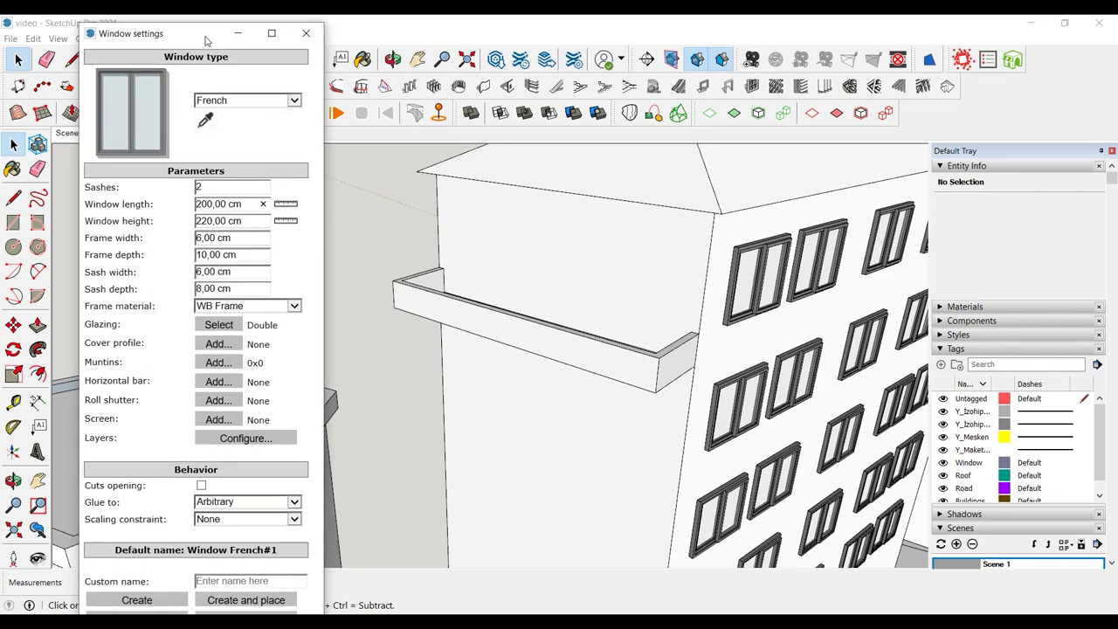
# - Create the French window and place it on the side wall above the balcony floor, near the building corner
pyautogui.click(246, 599)
pyautogui.moveTo(637, 278); pyautogui.dragTo(579, 352, button='middle')
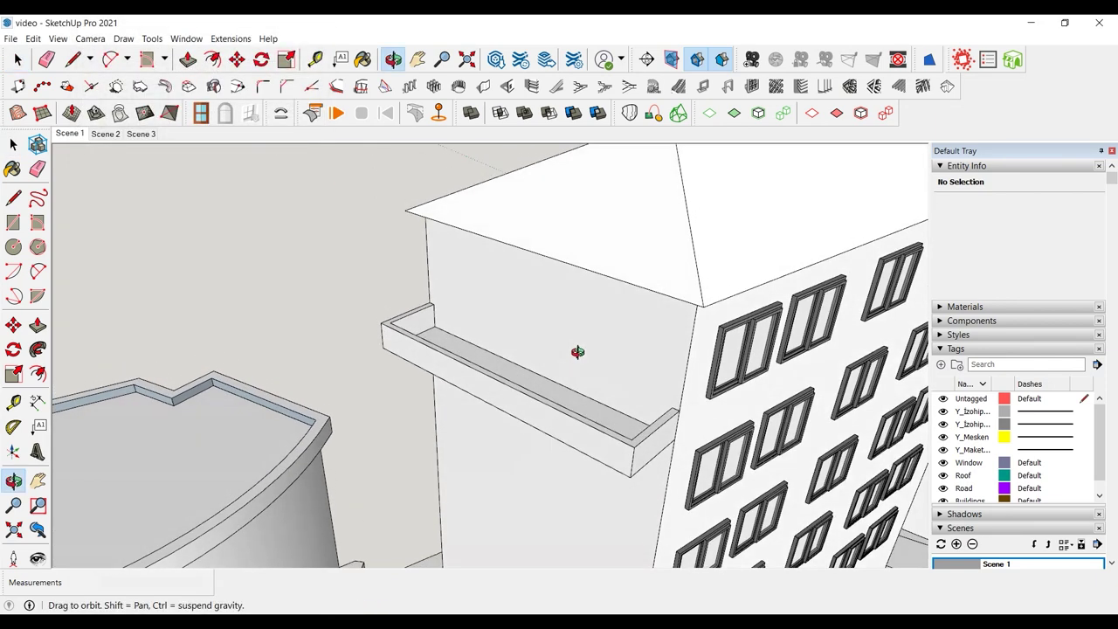
pyautogui.click(555, 380)
pyautogui.scroll(4, 654, 319)
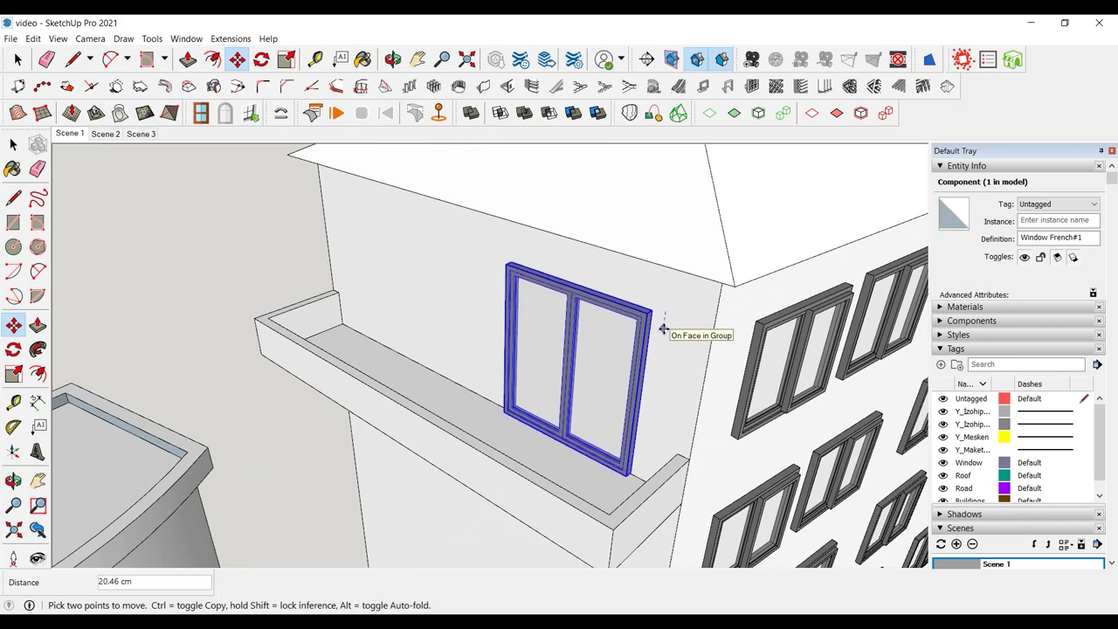
pyautogui.scroll(-2, 551, 308)
pyautogui.moveTo(624, 348); pyautogui.dragTo(603, 310, button='middle')
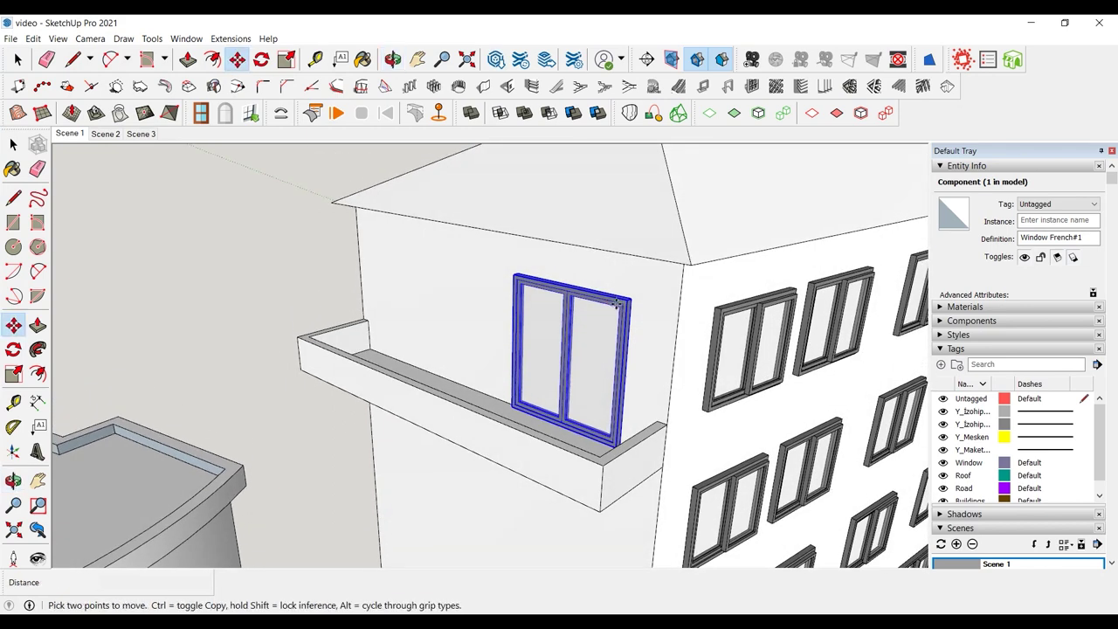
# - Select the balcony's connected geometry inside the building group and make it a group
pyautogui.click(14, 144)
pyautogui.click(364, 373)
pyautogui.doubleClick(362, 368)
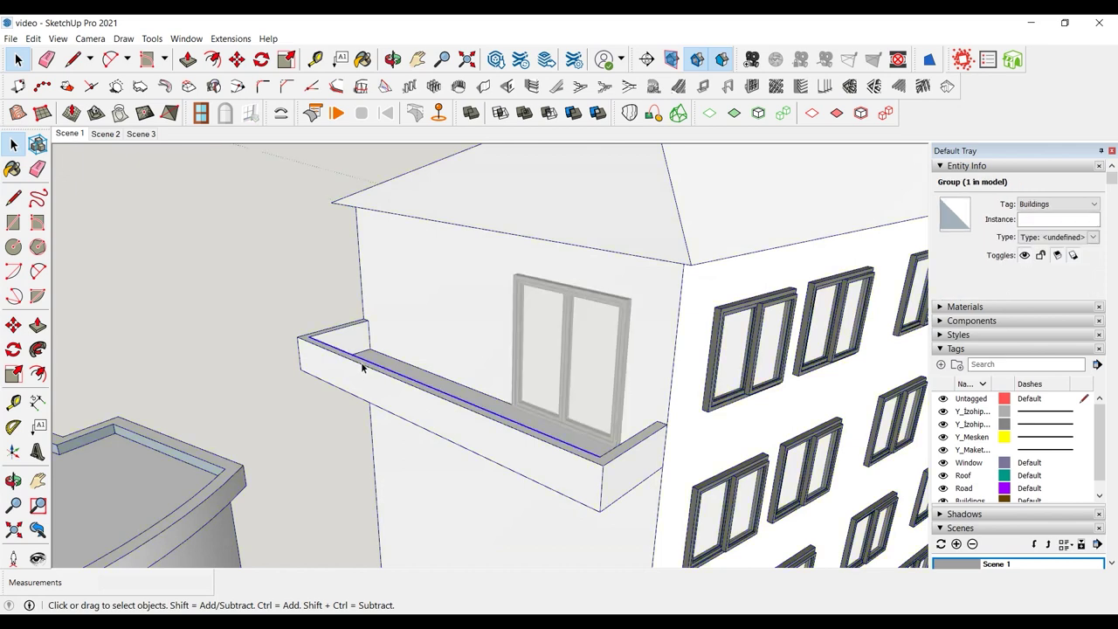
pyautogui.tripleClick(363, 368)
pyautogui.rightClick(362, 367)
pyautogui.click(406, 210)
pyautogui.click(298, 283)
# - Scale the French window vertically so its top lines up with the top of the adjacent facade windows
pyautogui.scroll(-5, 436, 279)
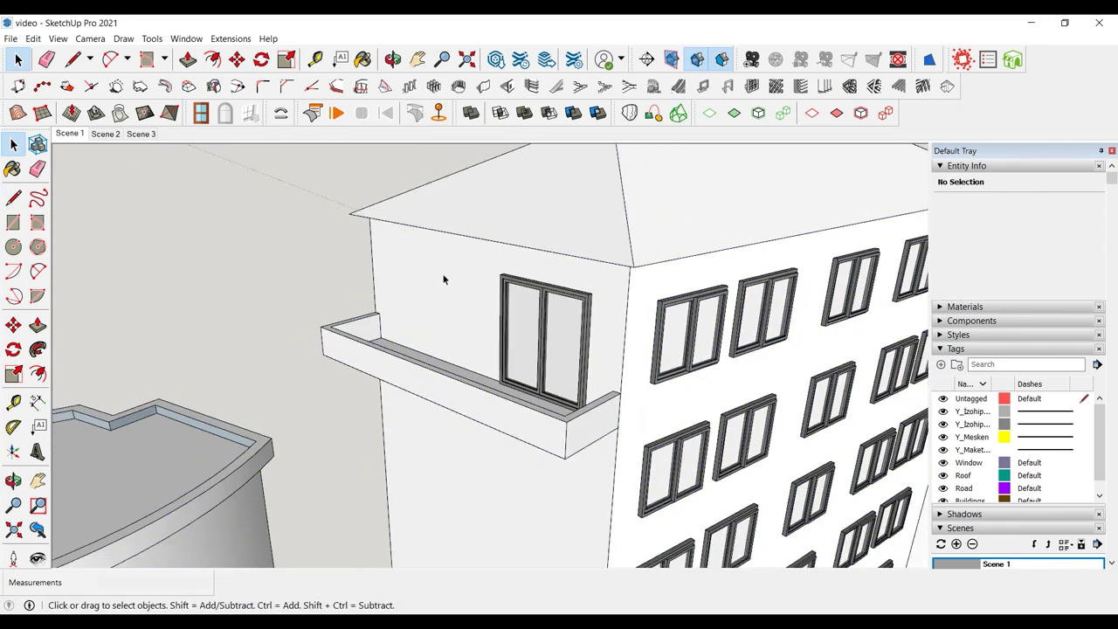
pyautogui.moveTo(445, 274); pyautogui.dragTo(495, 299, button='middle')
pyautogui.scroll(5, 507, 293)
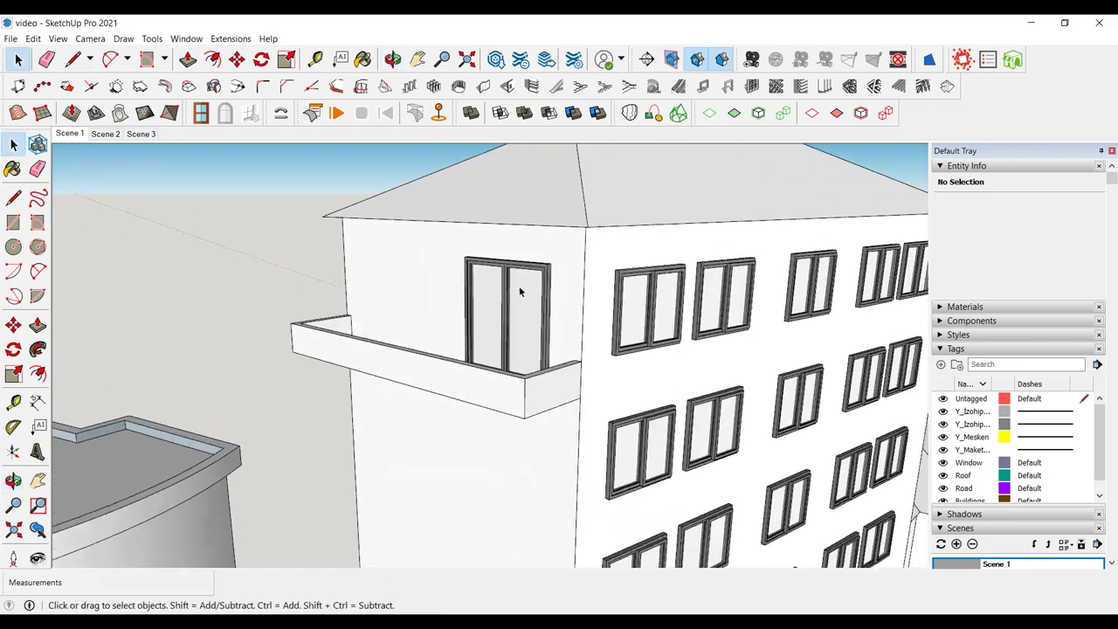
pyautogui.click(519, 285)
pyautogui.press('s')
pyautogui.scroll(4, 505, 258)
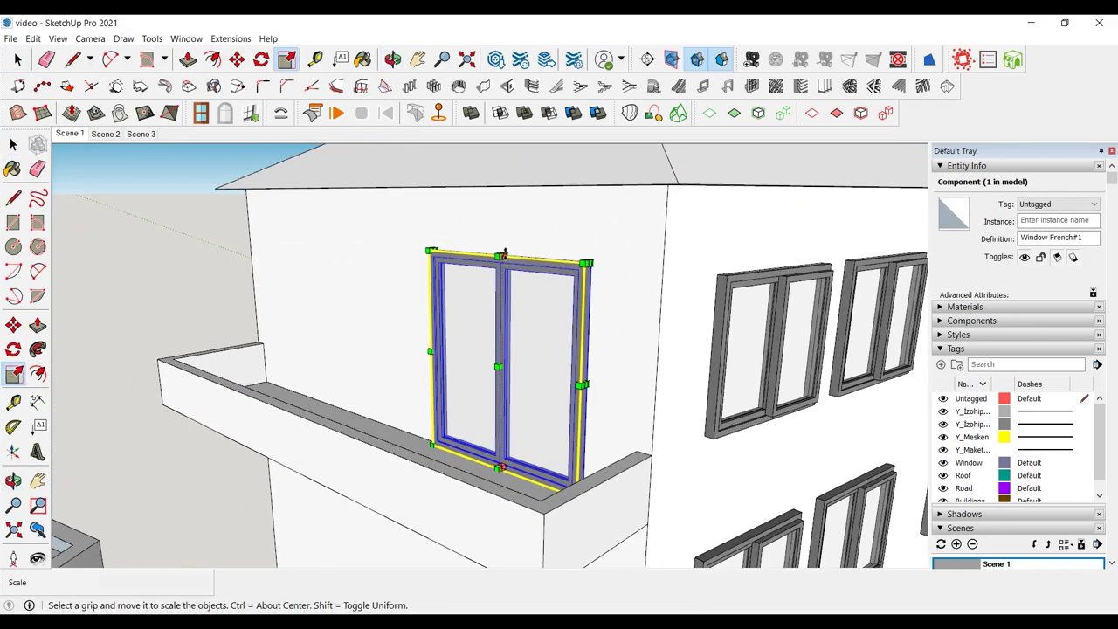
pyautogui.click(501, 256)
pyautogui.click(724, 273)
pyautogui.scroll(-4, 480, 286)
pyautogui.click(11, 145)
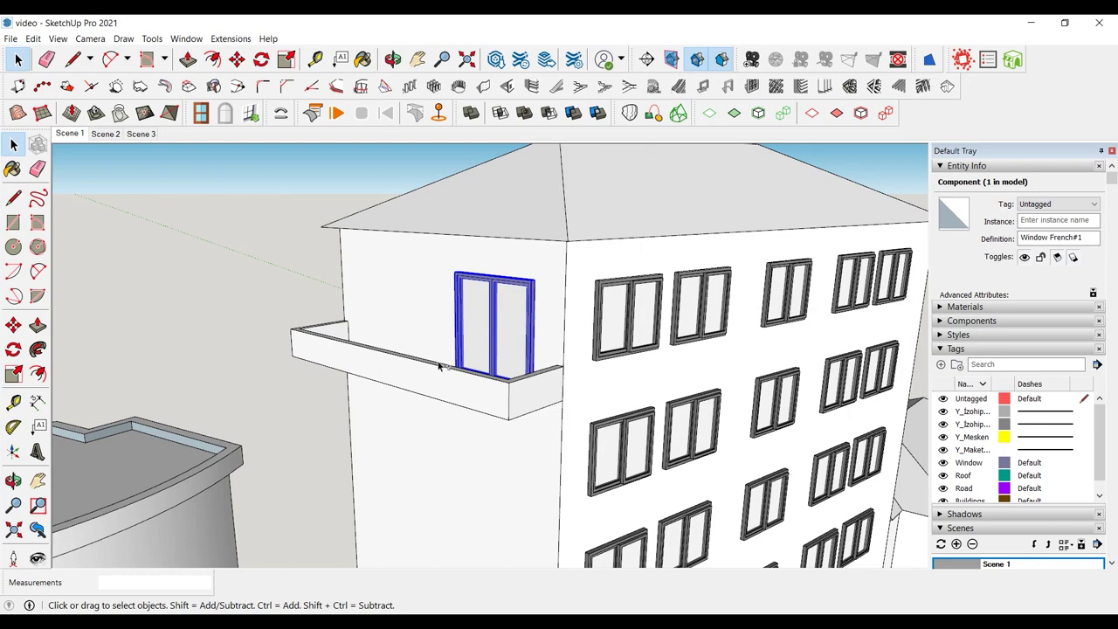
pyautogui.keyDown('shift'); pyautogui.click(431, 370); pyautogui.keyUp('shift')
pyautogui.click(339, 314)
pyautogui.click(468, 330)
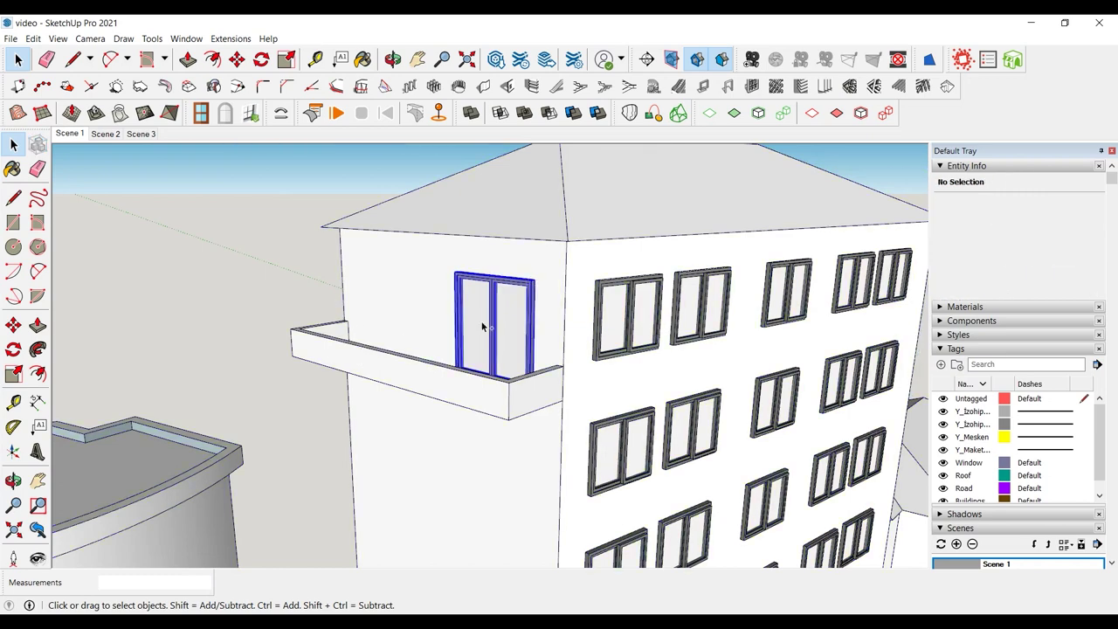
pyautogui.keyDown('shift'); pyautogui.click(311, 332); pyautogui.keyUp('shift')
pyautogui.press('m')
pyautogui.moveTo(311, 332); pyautogui.dragTo(539, 300, button='middle')
pyautogui.press('space')
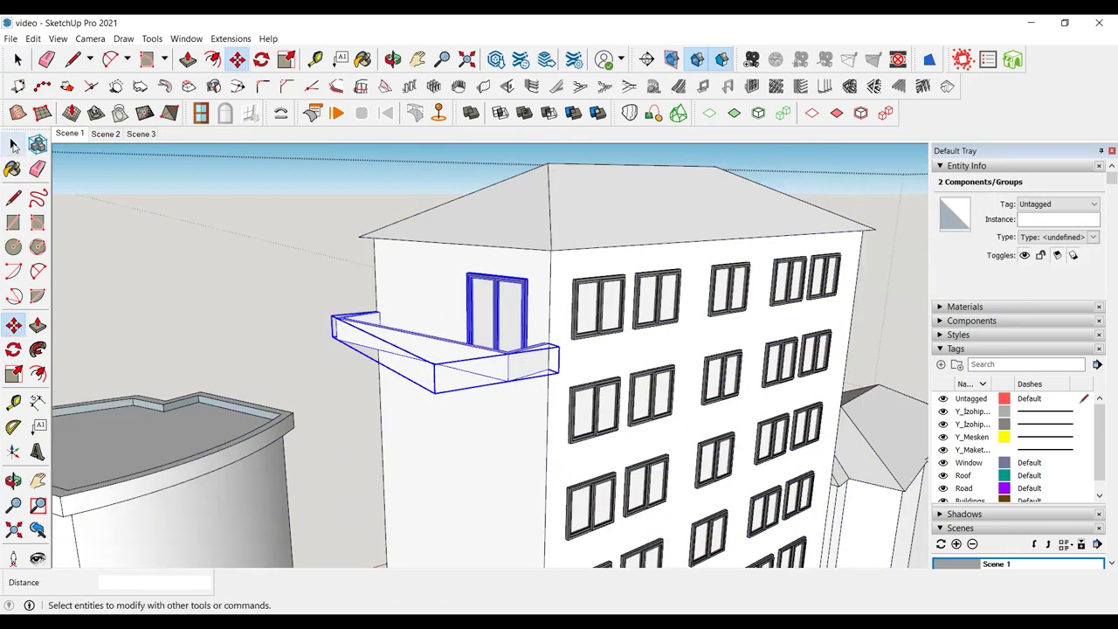
pyautogui.click(342, 290)
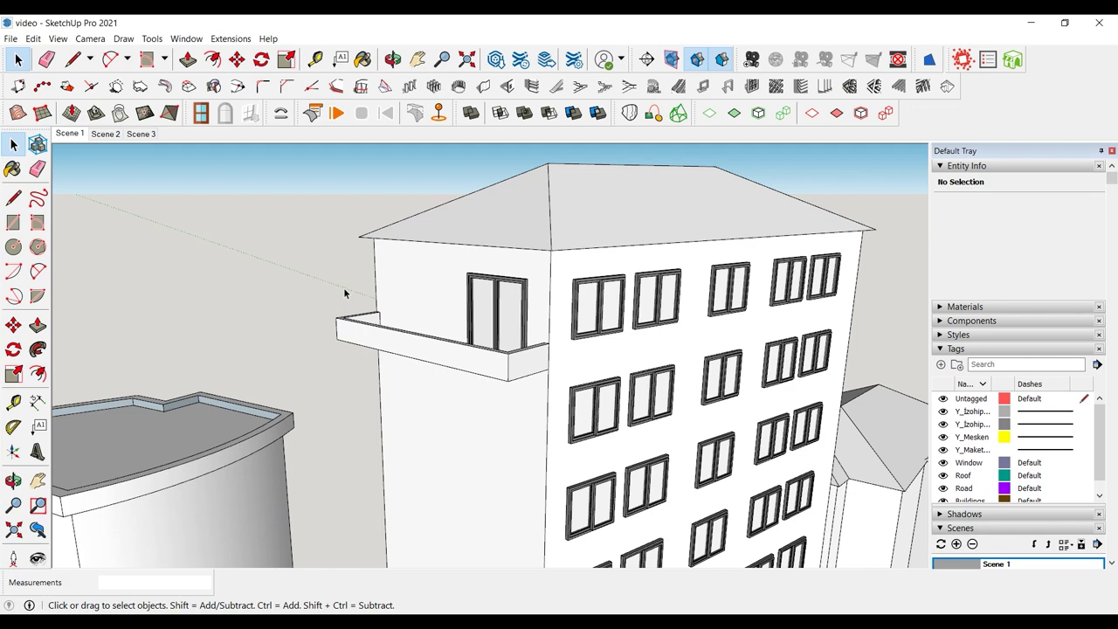
pyautogui.scroll(1, 519, 339)
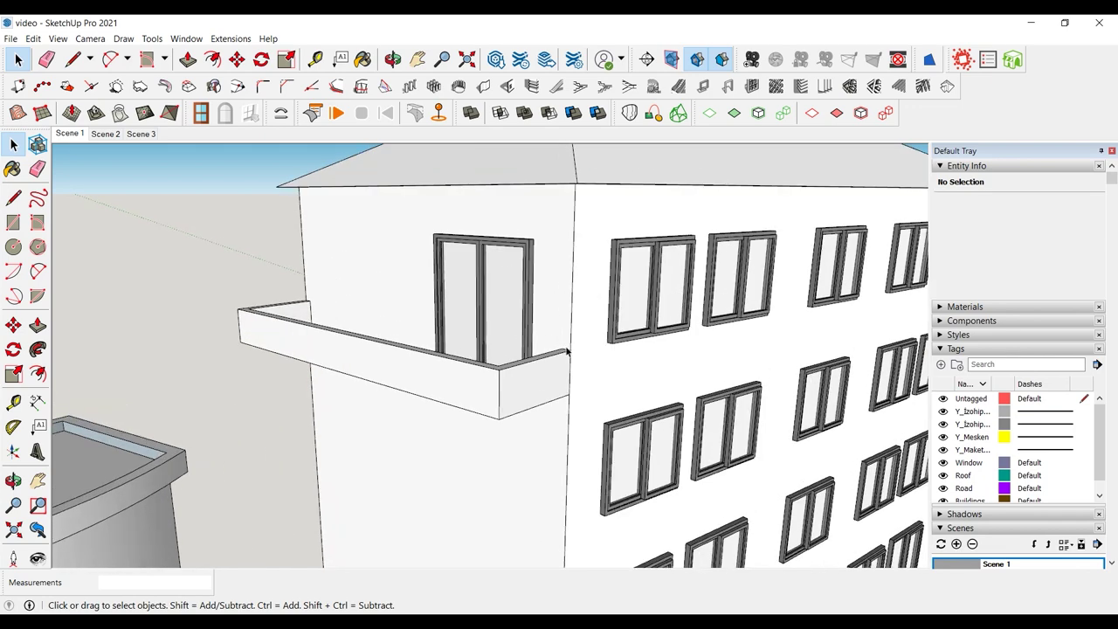
pyautogui.scroll(2, 320, 341)
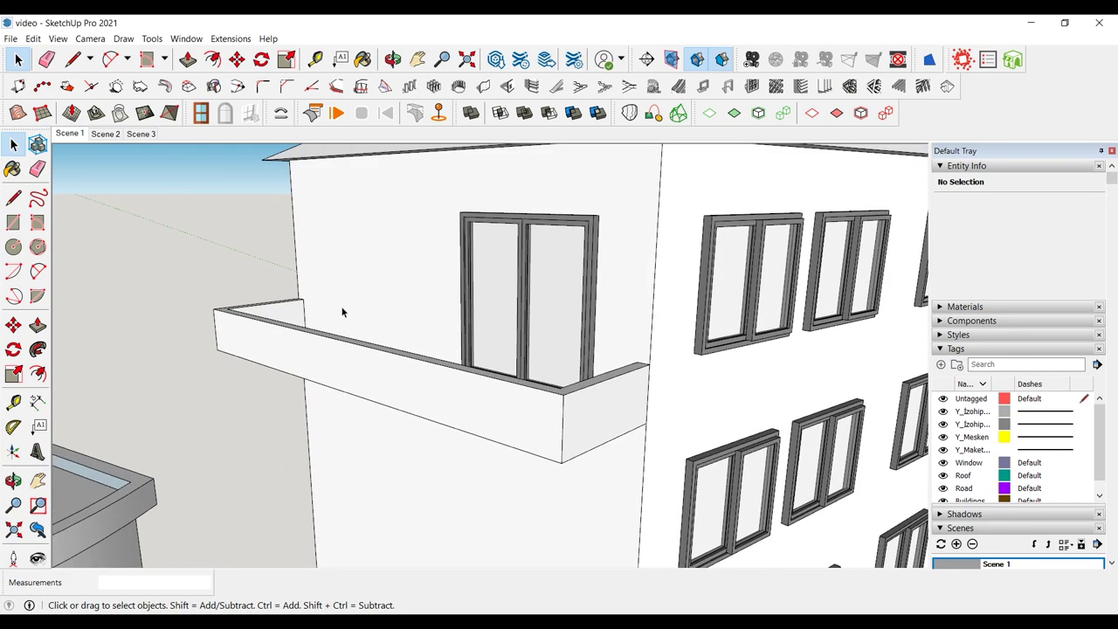
pyautogui.scroll(-1, 512, 228)
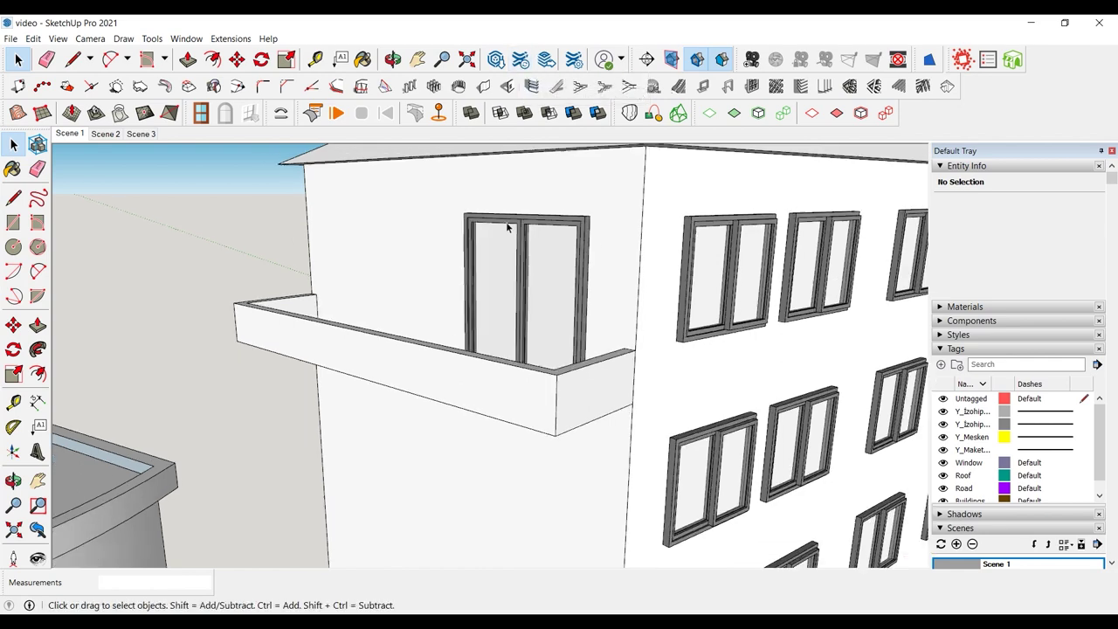
# - Search the Extension Warehouse for the MAJ Rail extension, view its details page and close the warehouse
pyautogui.click(186, 38)
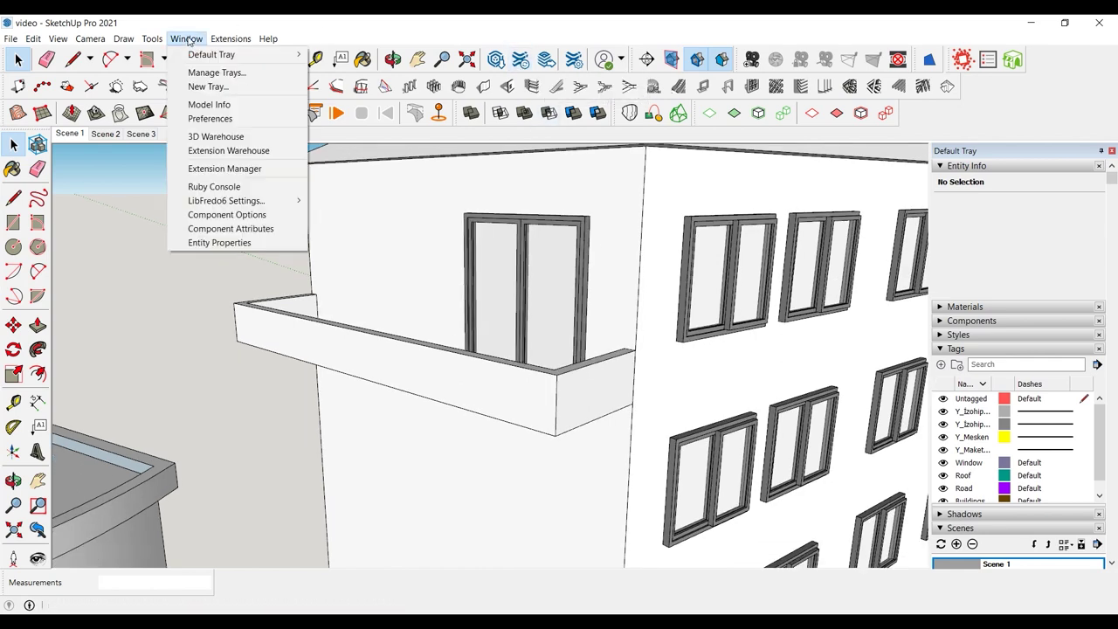
pyautogui.click(210, 153)
pyautogui.write('maj rail')
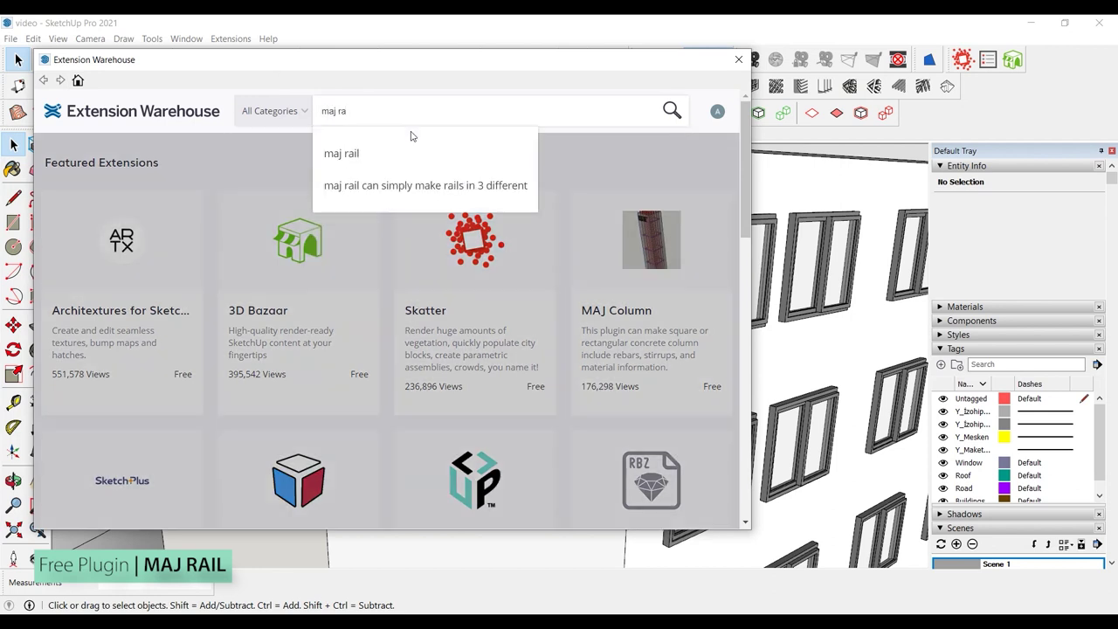
pyautogui.click(349, 155)
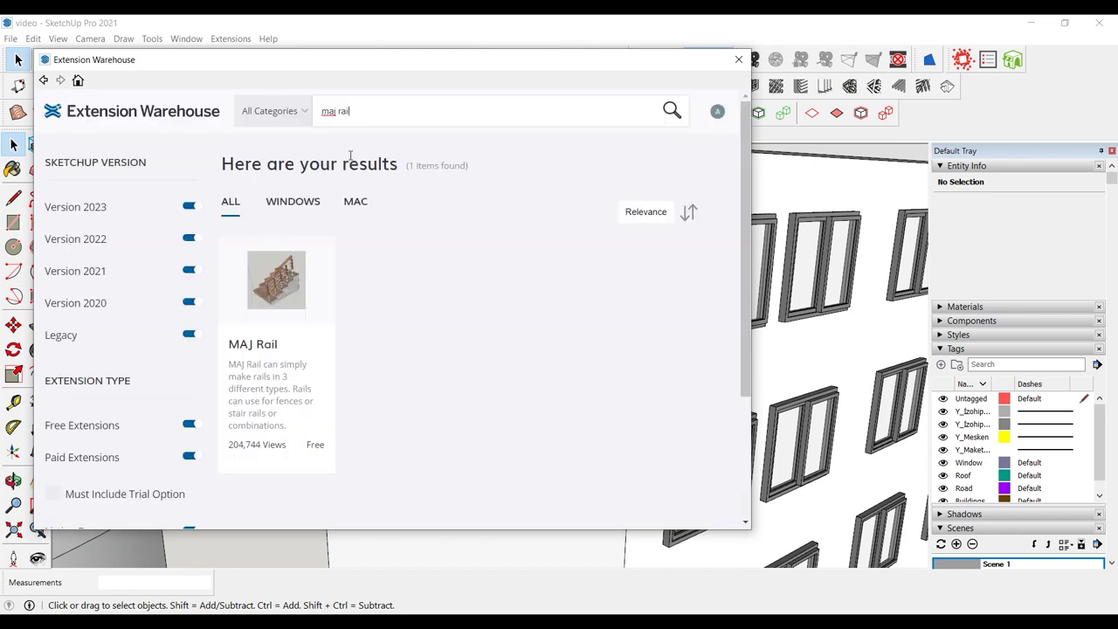
pyautogui.click(279, 285)
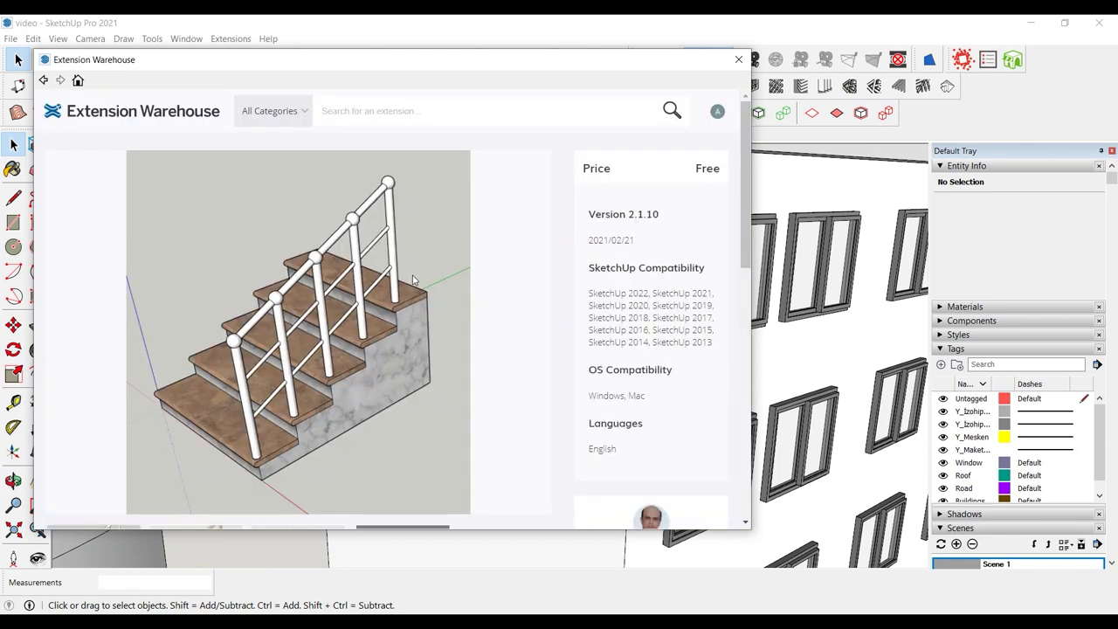
pyautogui.scroll(-5, 456, 274)
pyautogui.scroll(-1, 456, 275)
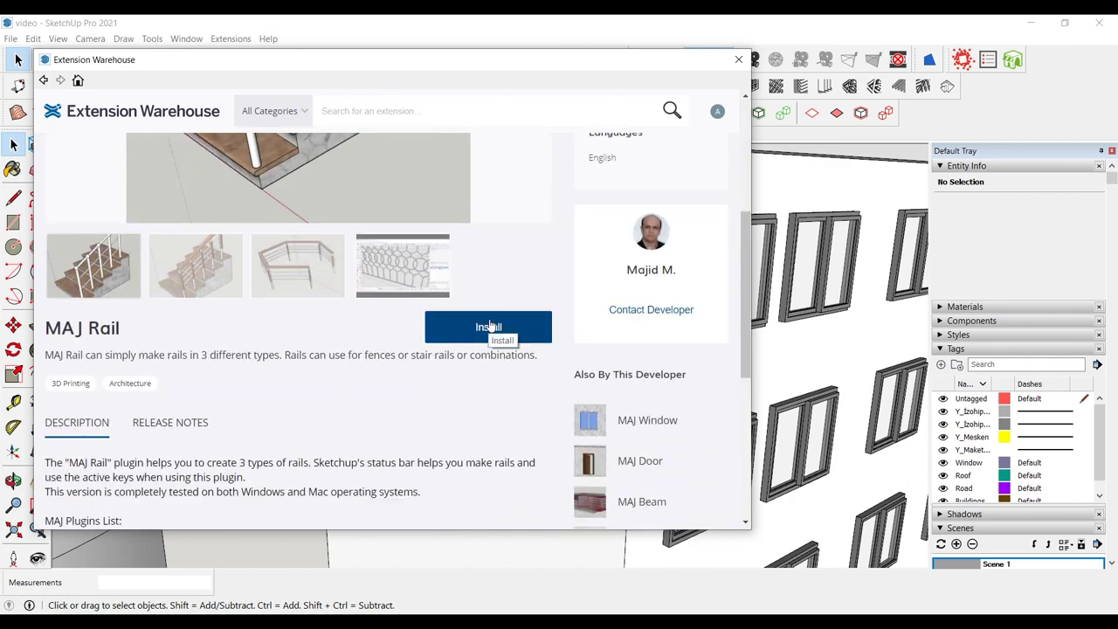
pyautogui.click(739, 61)
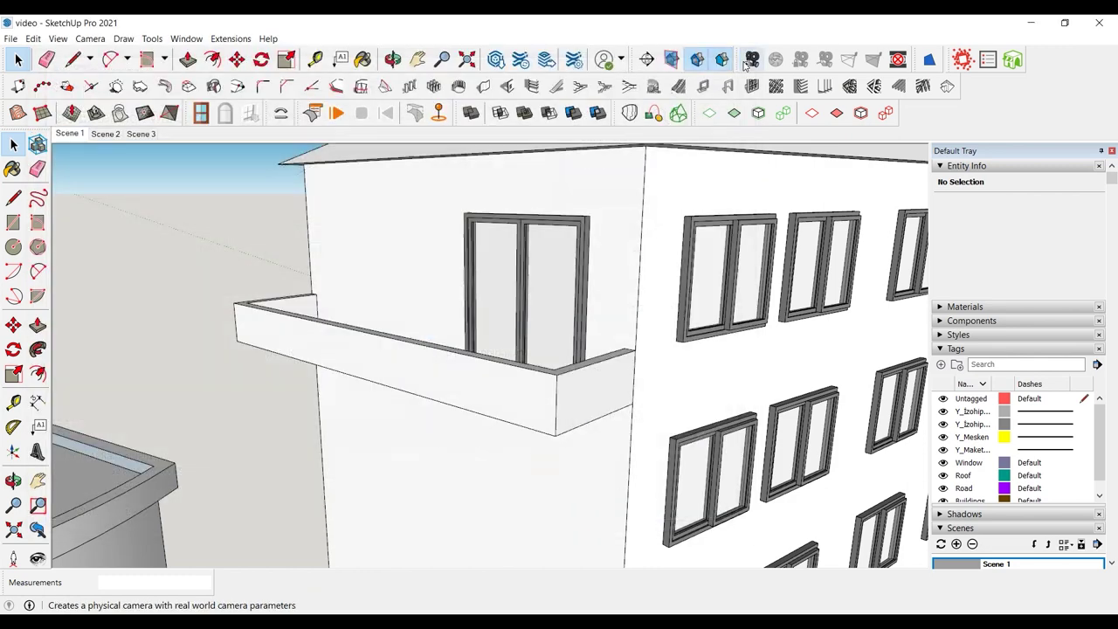
# - Set up a MajRail railing with 50 cm height, rail type A, and zero run and perpendicular offsets
pyautogui.click(201, 39)
pyautogui.moveTo(230, 40)
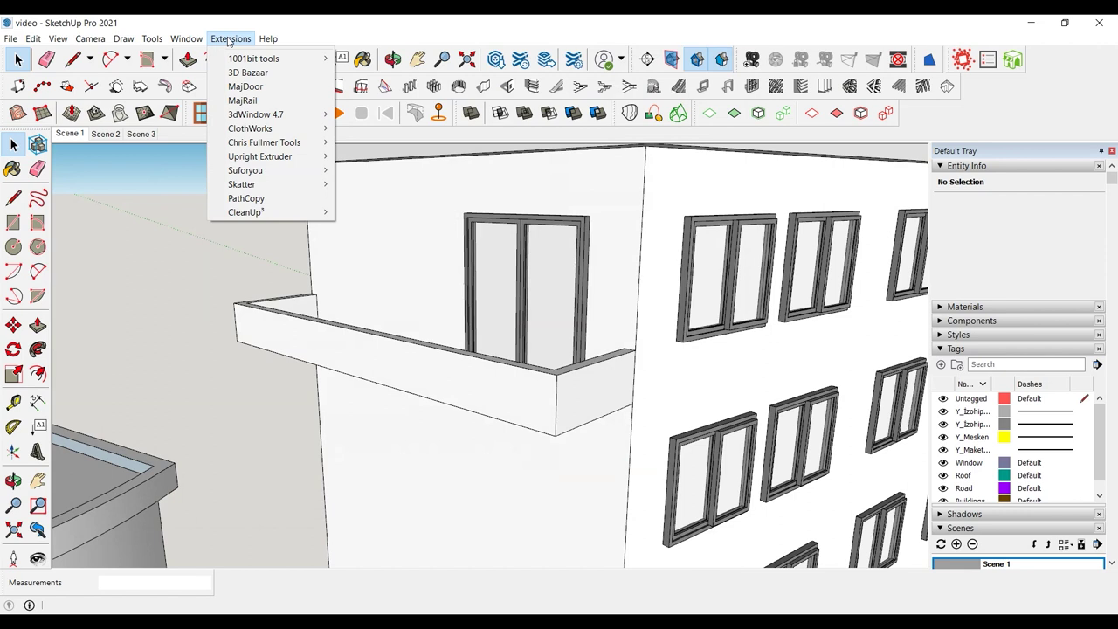
pyautogui.click(256, 103)
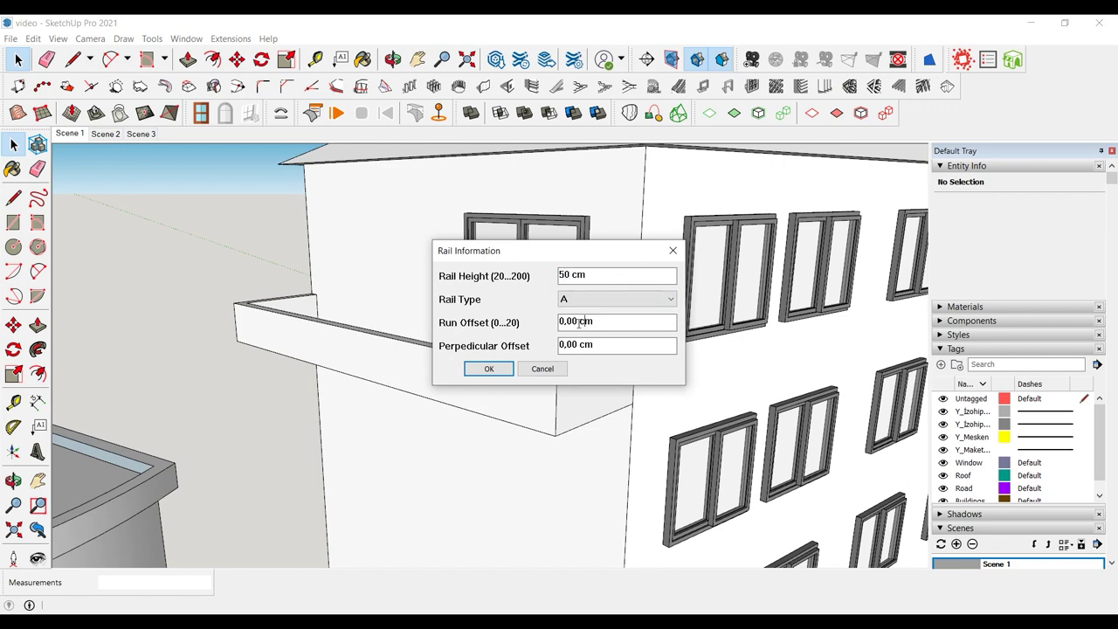
pyautogui.click(489, 370)
# - Create the railing along the top of the balcony parapet, from one wall end around both outer corners to the other
pyautogui.moveTo(437, 341); pyautogui.dragTo(231, 347, button='middle')
pyautogui.scroll(5, 245, 336)
pyautogui.scroll(3, 251, 322)
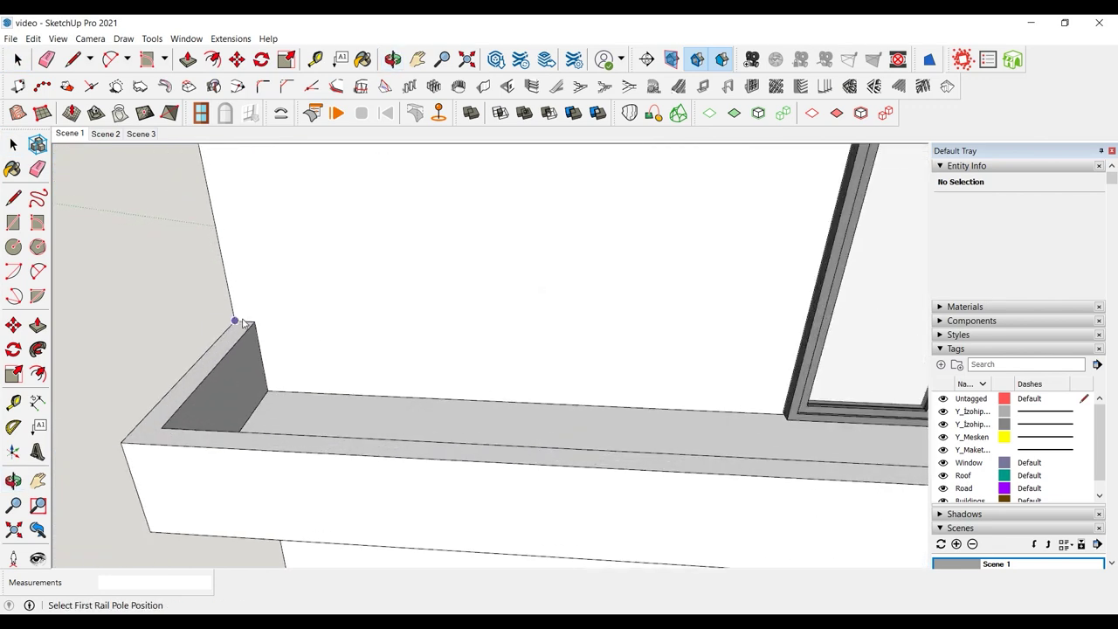
pyautogui.click(247, 322)
pyautogui.scroll(-5, 103, 408)
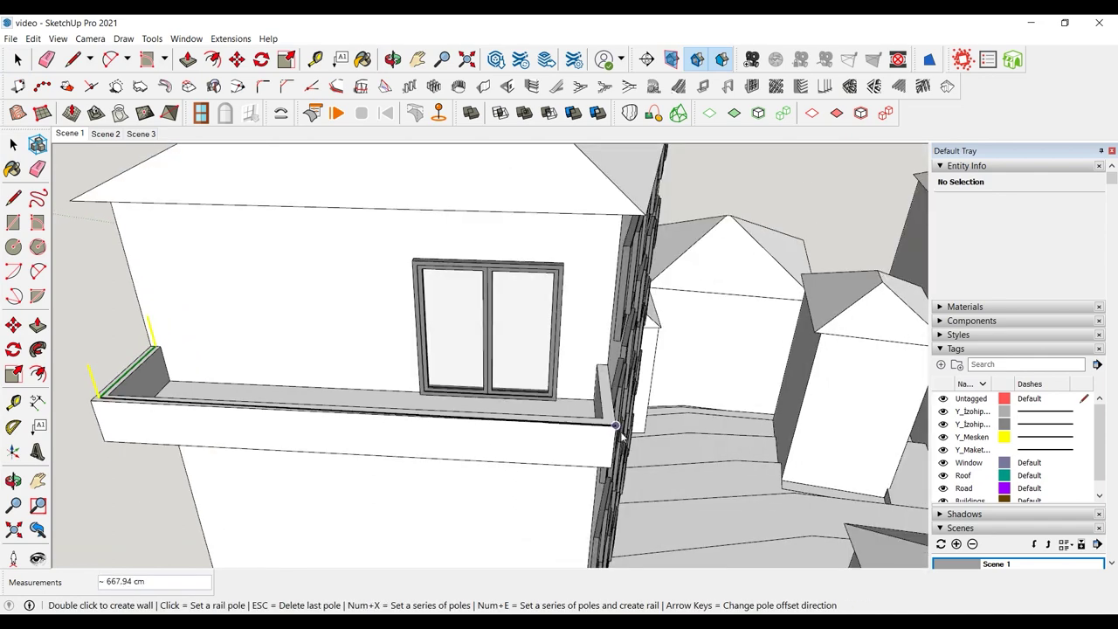
pyautogui.scroll(4, 617, 433)
pyautogui.click(601, 409)
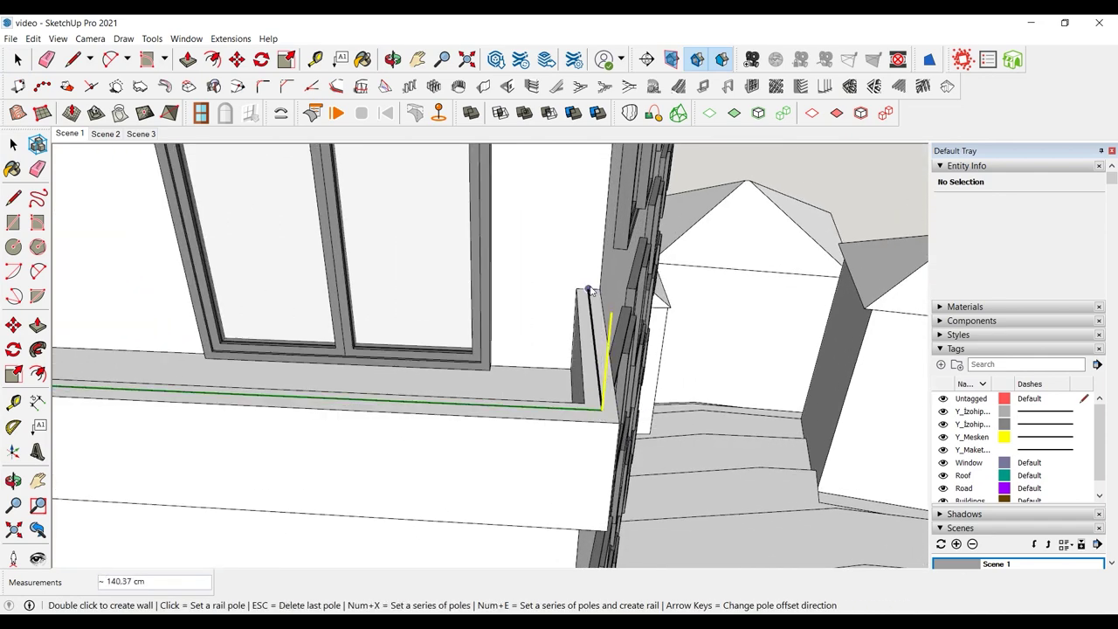
pyautogui.doubleClick(594, 301)
pyautogui.scroll(-5, 590, 290)
pyautogui.moveTo(591, 290); pyautogui.dragTo(379, 227, button='middle')
pyautogui.press('space')
# - Inside the building group, copy the balcony, its railing and the French window 275 cm down, using the facade window spacing
pyautogui.scroll(3, 426, 279)
pyautogui.click(426, 278)
pyautogui.scroll(1, 427, 278)
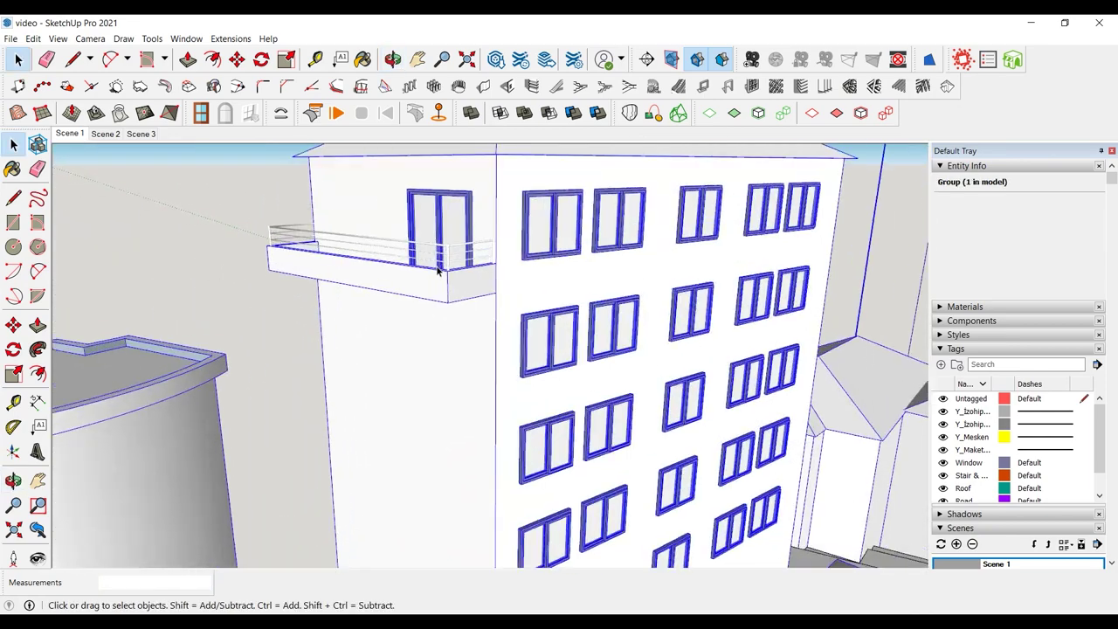
pyautogui.doubleClick(434, 279)
pyautogui.click(440, 281)
pyautogui.keyDown('shift'); pyautogui.click(448, 250); pyautogui.keyUp('shift')
pyautogui.keyDown('shift'); pyautogui.click(468, 212); pyautogui.keyUp('shift')
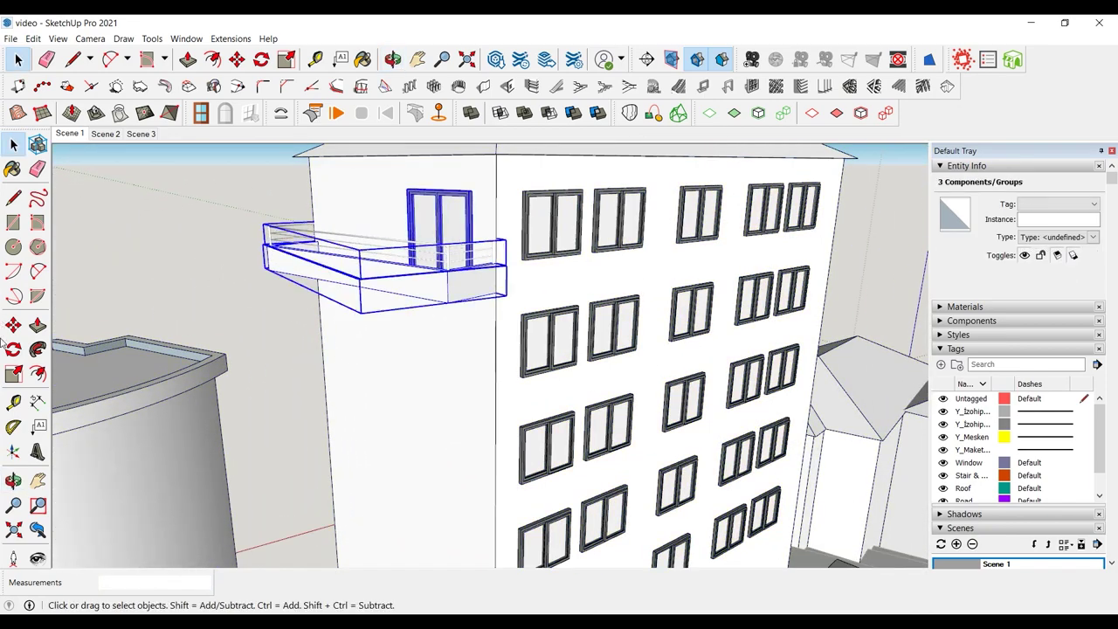
pyautogui.press('m')
pyautogui.scroll(4, 523, 190)
pyautogui.press('ctrl')
pyautogui.click(523, 185)
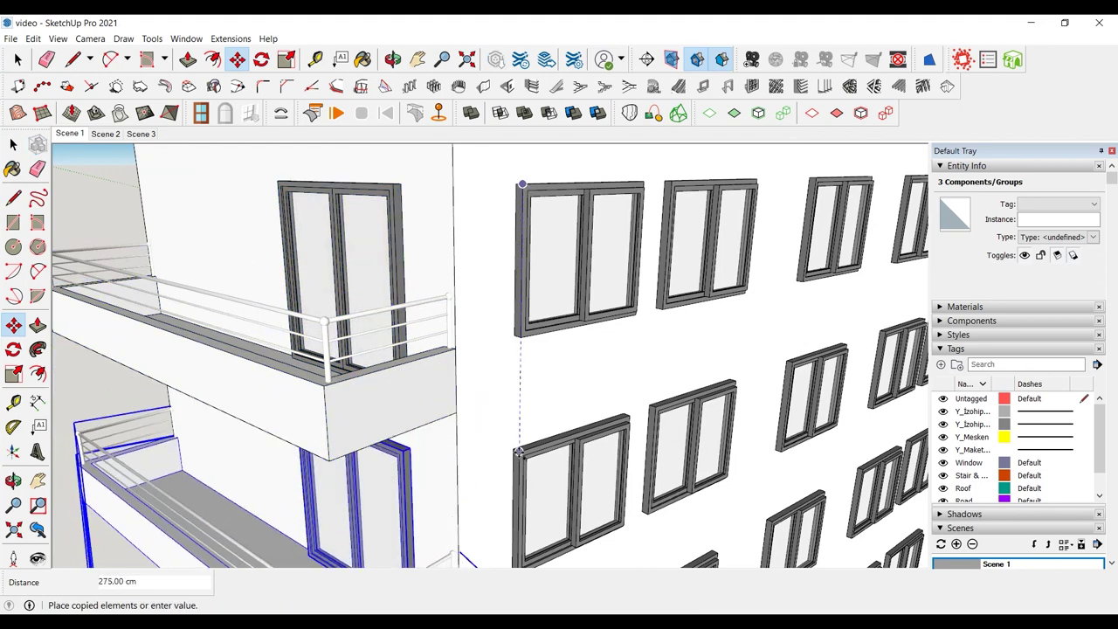
pyautogui.click(577, 369)
# - Multiply the balcony copy by 4 so every lower floor gets a balcony, railing and French window
pyautogui.scroll(-6, 494, 369)
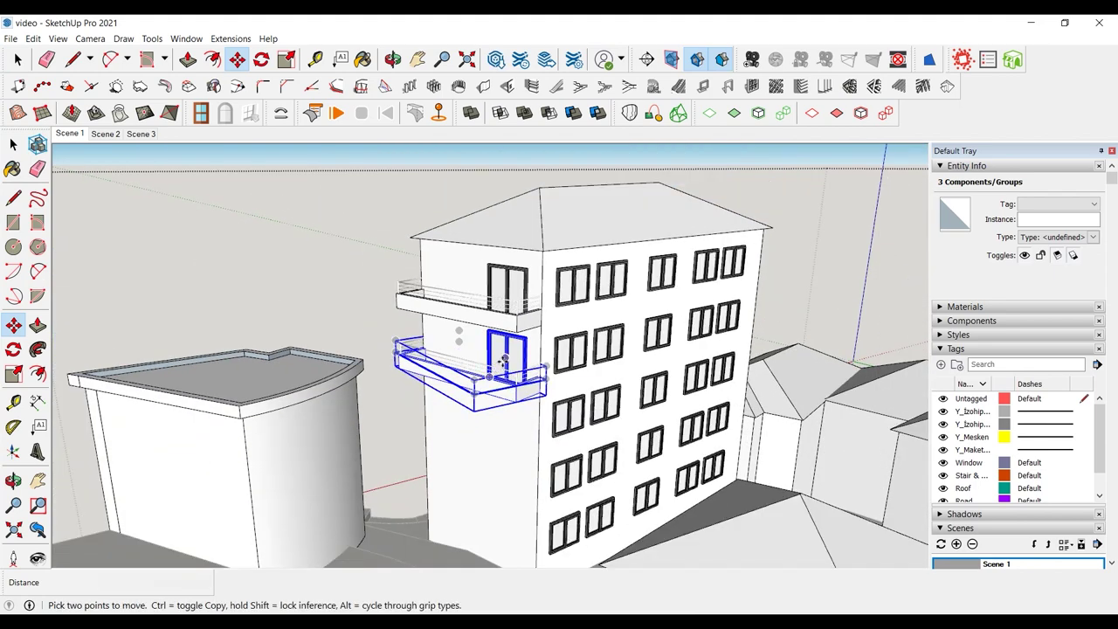
pyautogui.write('*')
pyautogui.press('Return')
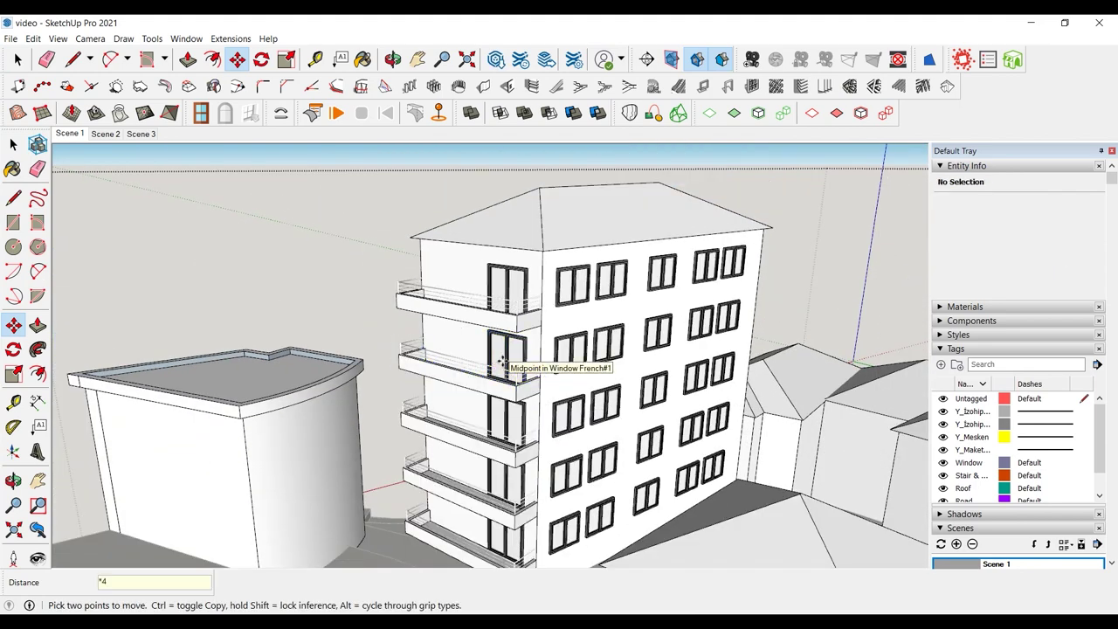
pyautogui.scroll(-5, 559, 358)
pyautogui.press('space')
pyautogui.scroll(3, 555, 353)
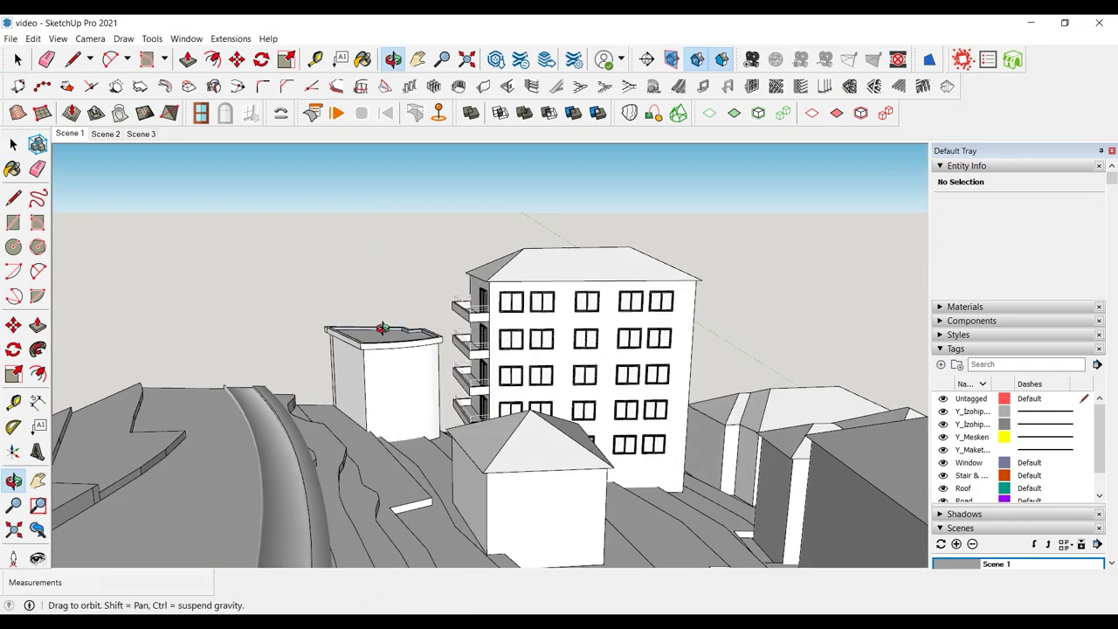
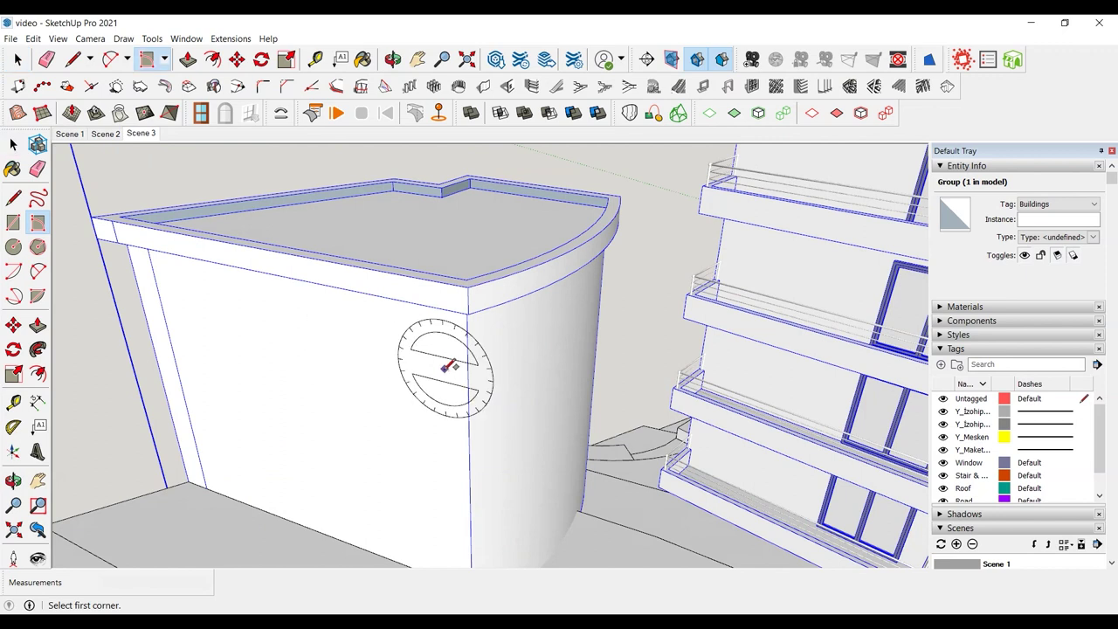
# - Draw a 65 by 370 cm rotated rectangle on the flat wall of the curved building, near its corner
pyautogui.click(450, 372)
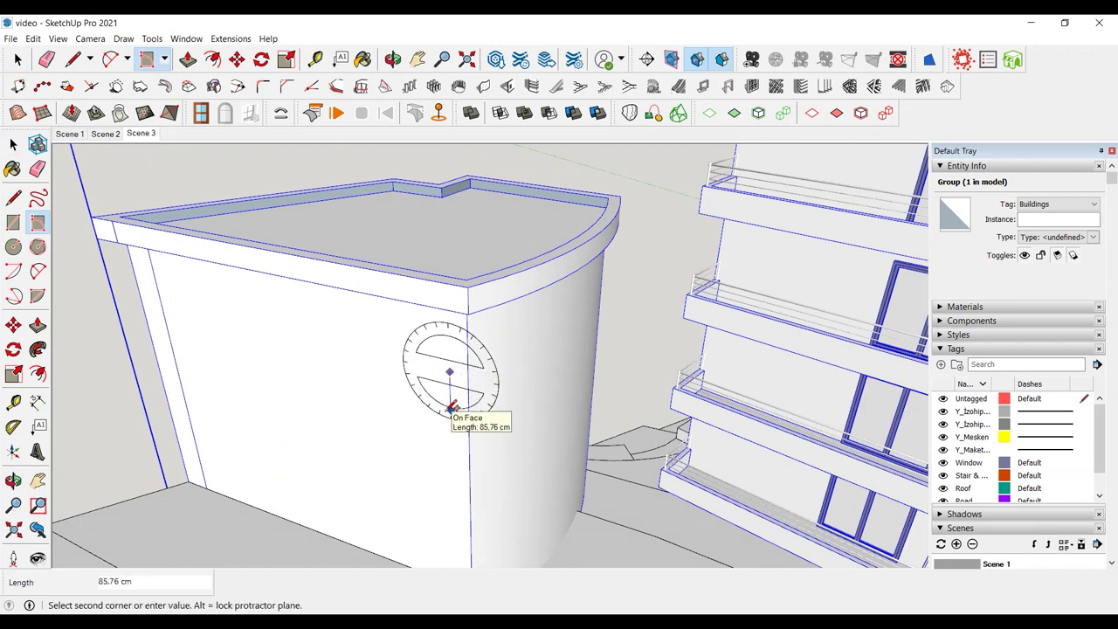
pyautogui.write('65')
pyautogui.press('Return')
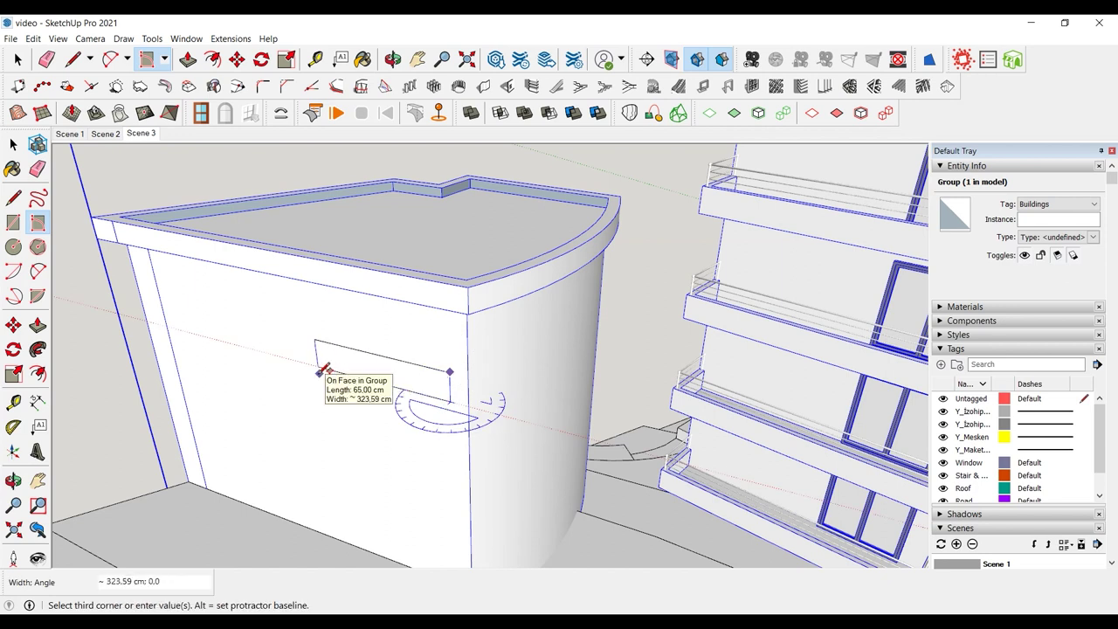
pyautogui.press('Return')
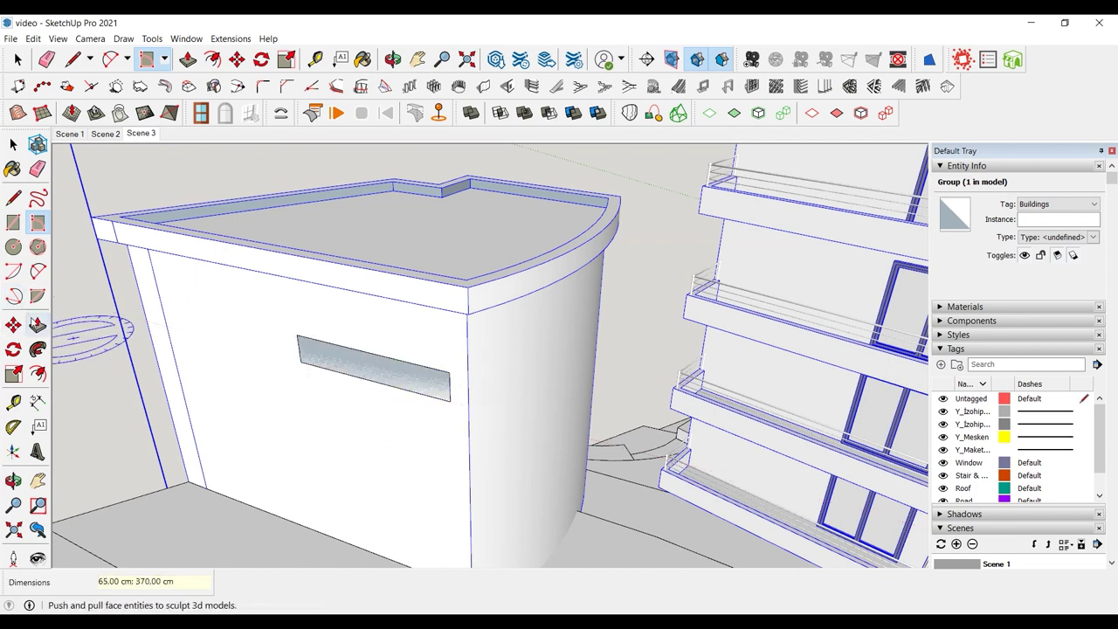
# - Extrude the wall rectangle outward 130 cm to form a balcony block
pyautogui.click(38, 325)
pyautogui.click(317, 367)
pyautogui.write('13')
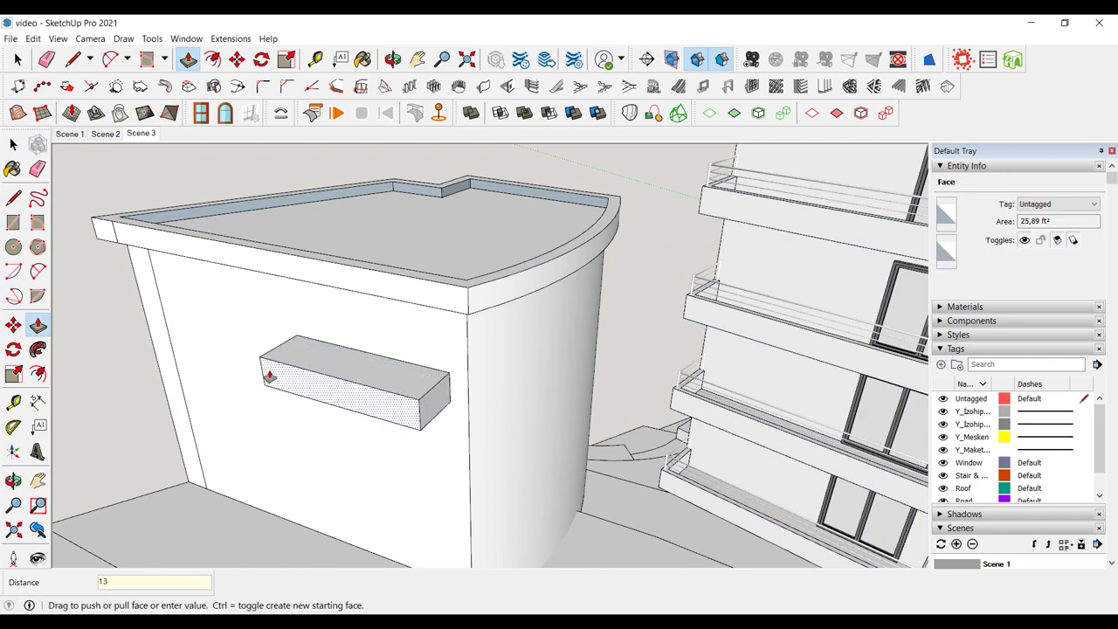
pyautogui.write('0')
pyautogui.press('Return')
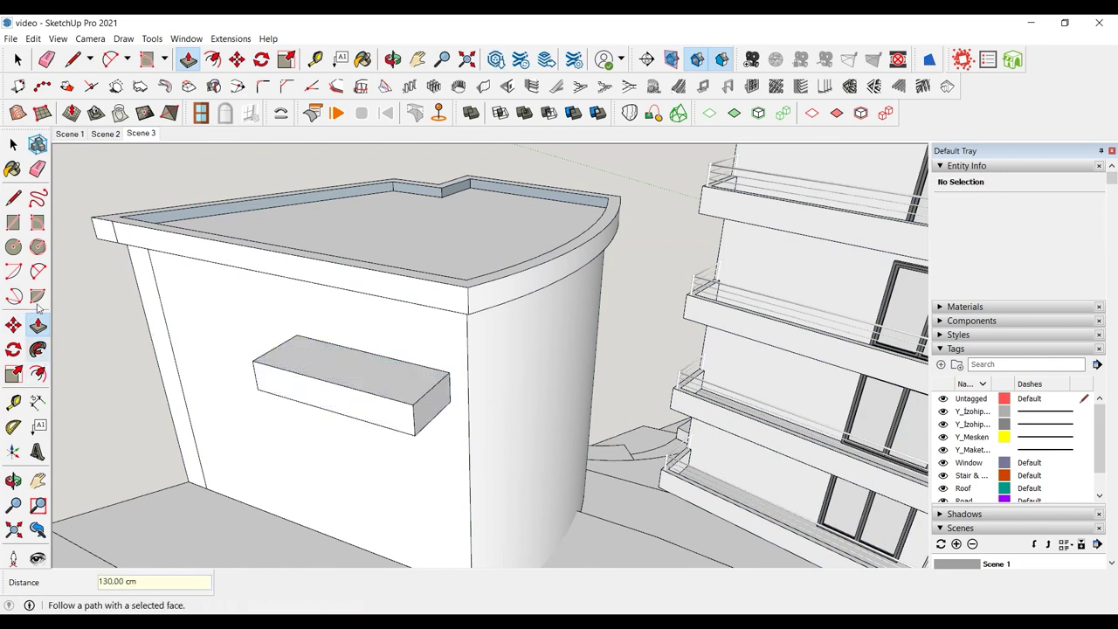
# - Draw an arc with a 71.42 cm bulge on the balcony block's top face, between its two short side edges
pyautogui.click(37, 271)
pyautogui.scroll(4, 278, 339)
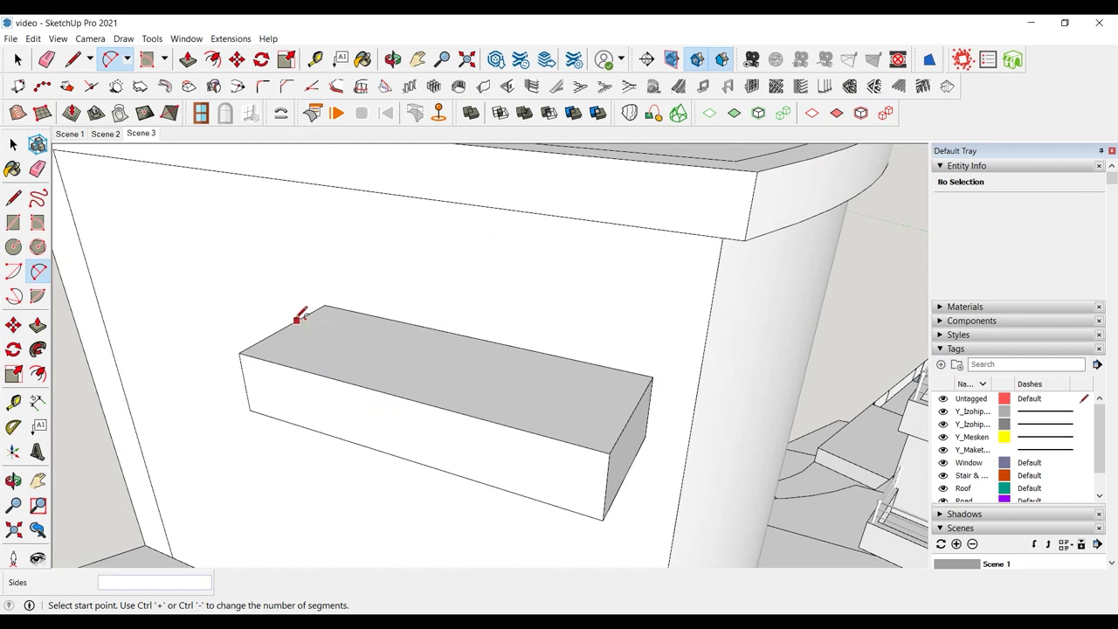
pyautogui.click(295, 320)
pyautogui.click(639, 403)
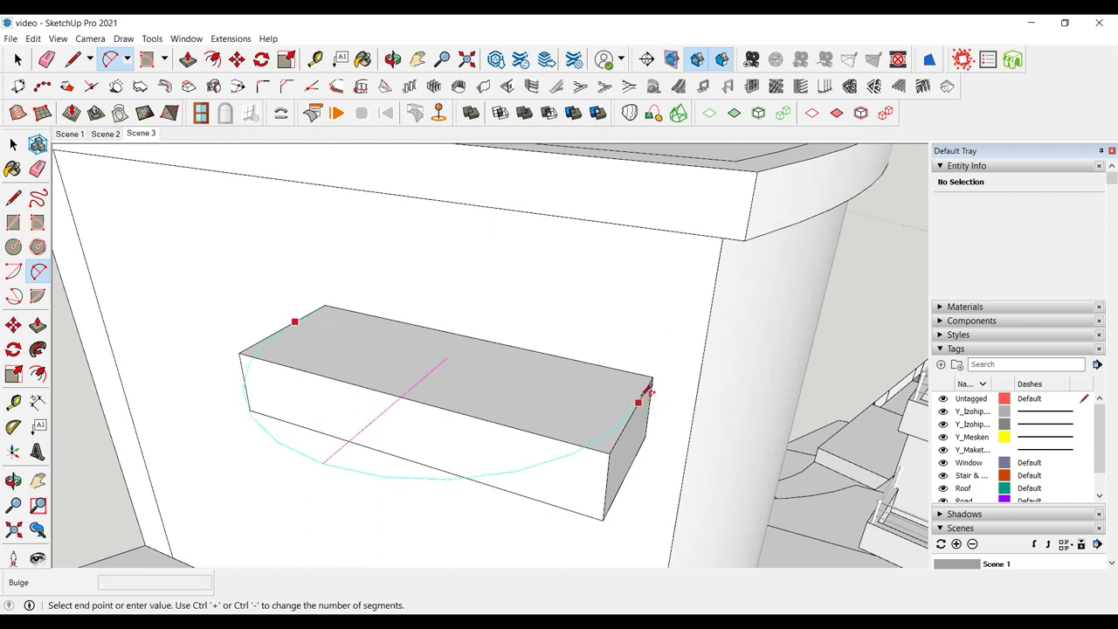
pyautogui.click(412, 390)
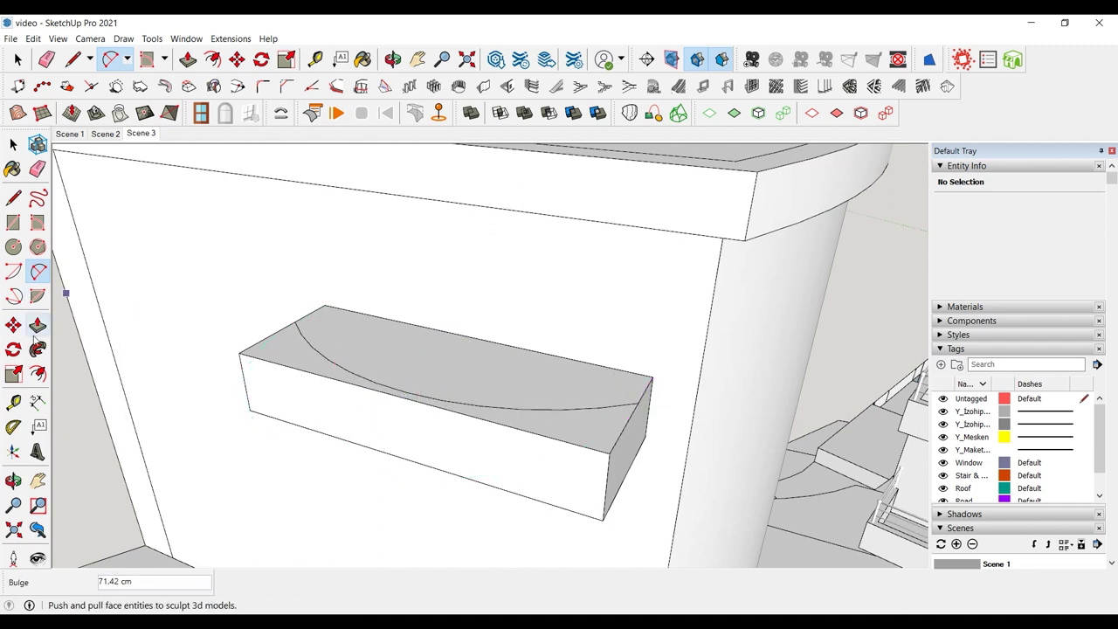
# - Push the part of the block outside the arc down 65 cm to leave a curved-front balcony
pyautogui.click(37, 325)
pyautogui.moveTo(589, 429); pyautogui.dragTo(613, 518)
pyautogui.scroll(-2, 423, 324)
# - Offset the curved balcony's top face inward and push the inner face down to hollow out the balcony
pyautogui.press('f')
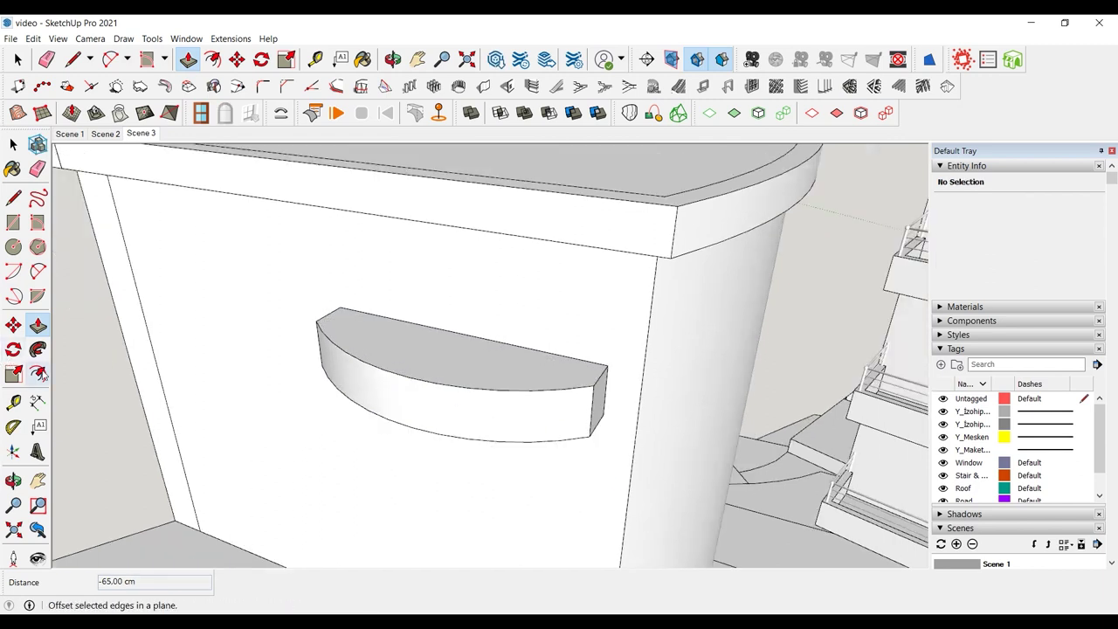
pyautogui.click(388, 371)
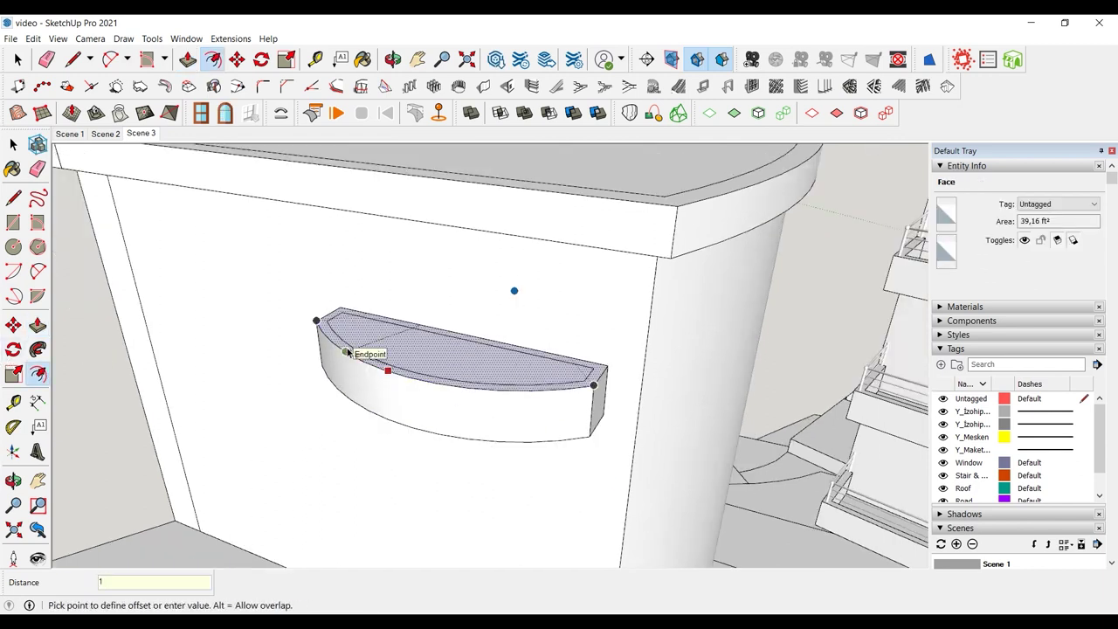
pyautogui.press('Return')
pyautogui.press('p')
pyautogui.doubleClick(467, 370)
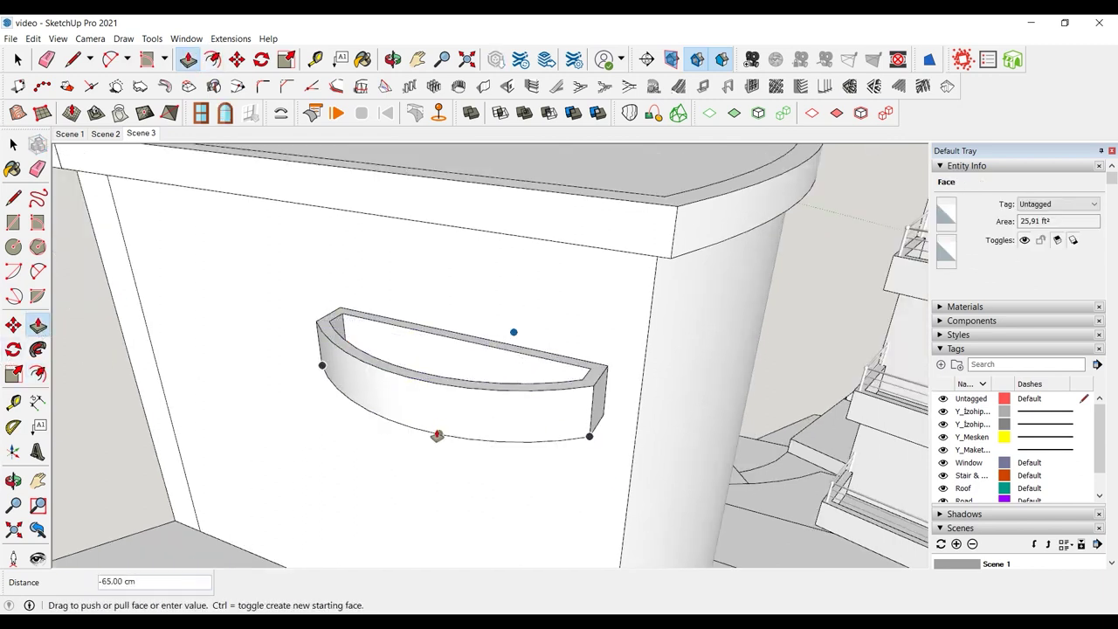
# - Push the balcony's rear parapet in 15 cm to open it towards the building wall, and group the balcony
pyautogui.click(481, 336)
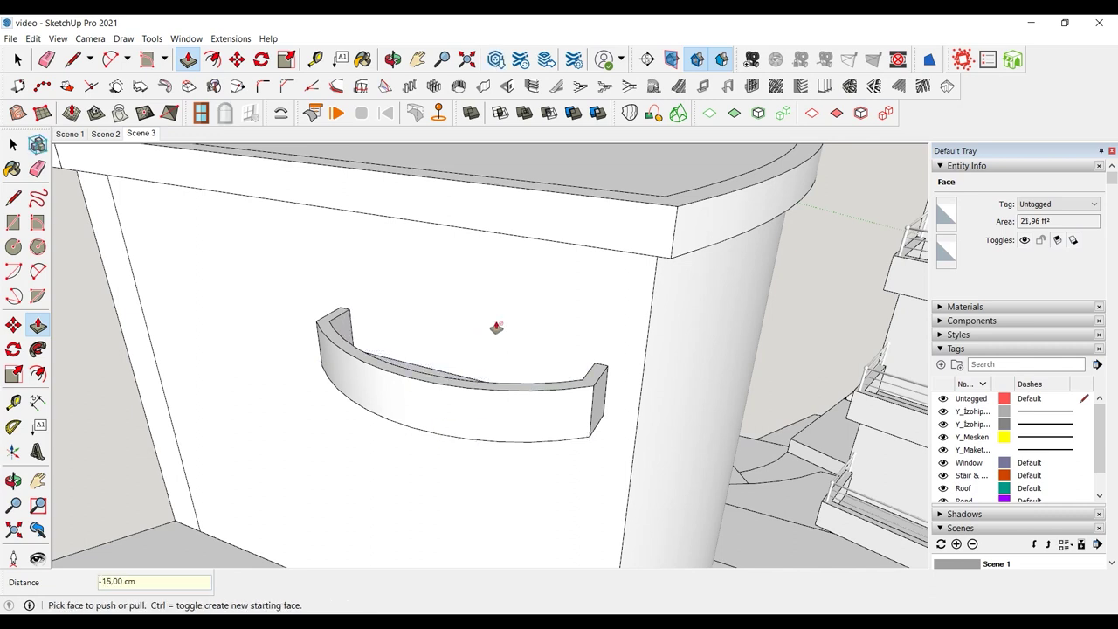
pyautogui.click(14, 145)
pyautogui.tripleClick(368, 376)
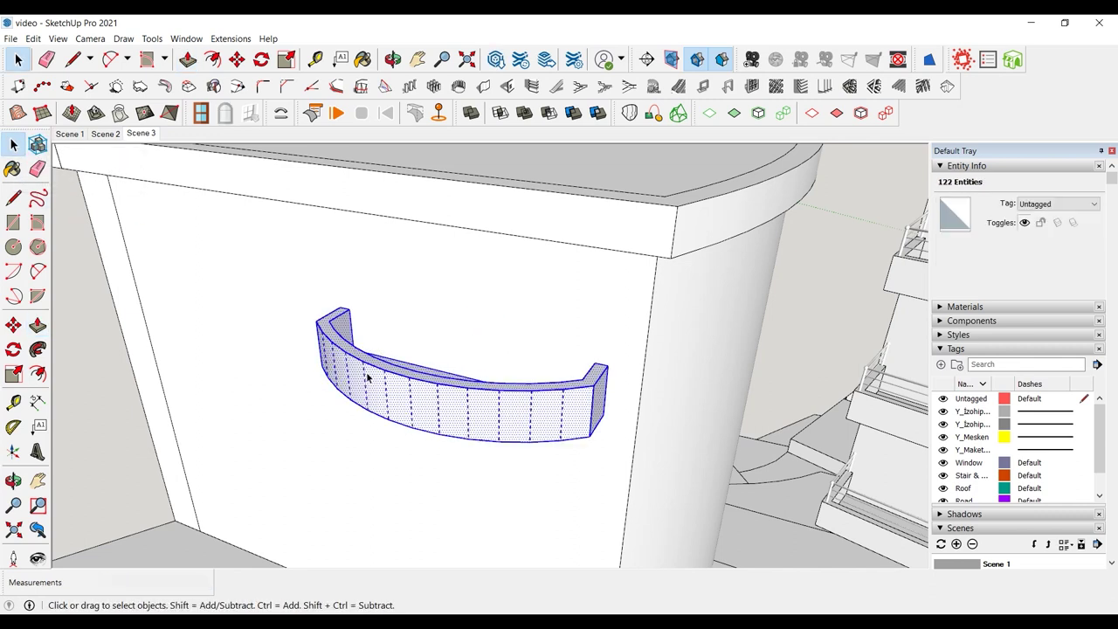
pyautogui.rightClick(368, 377)
pyautogui.click(420, 179)
# - Copy a French window from the neighbouring apartment building and paste it onto the wall at the curved balcony
pyautogui.scroll(-4, 306, 381)
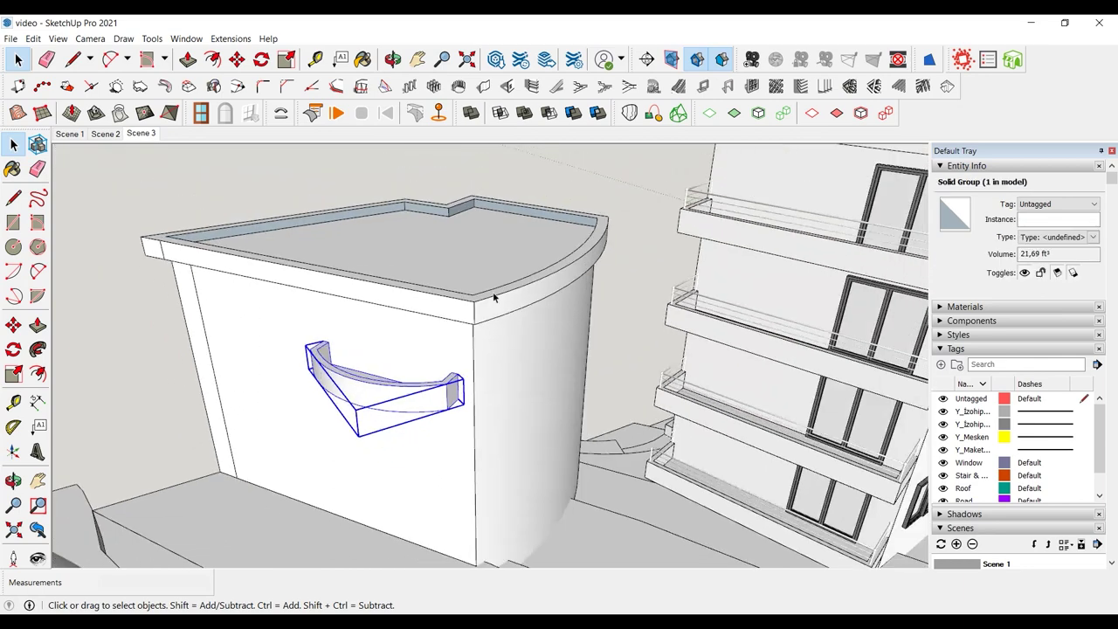
pyautogui.click(887, 195)
pyautogui.doubleClick(887, 196)
pyautogui.click(881, 190)
pyautogui.click(386, 402)
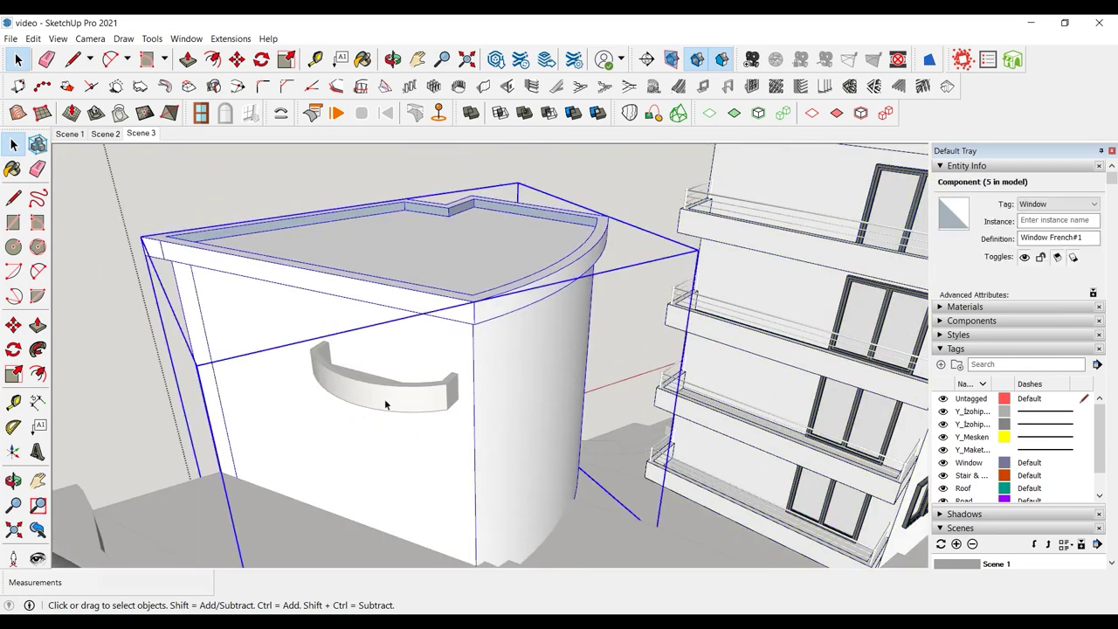
pyautogui.press('Escape')
pyautogui.scroll(3, 348, 390)
pyautogui.scroll(2, 348, 389)
pyautogui.click(346, 376)
pyautogui.hotkey('ctrl', 'v')
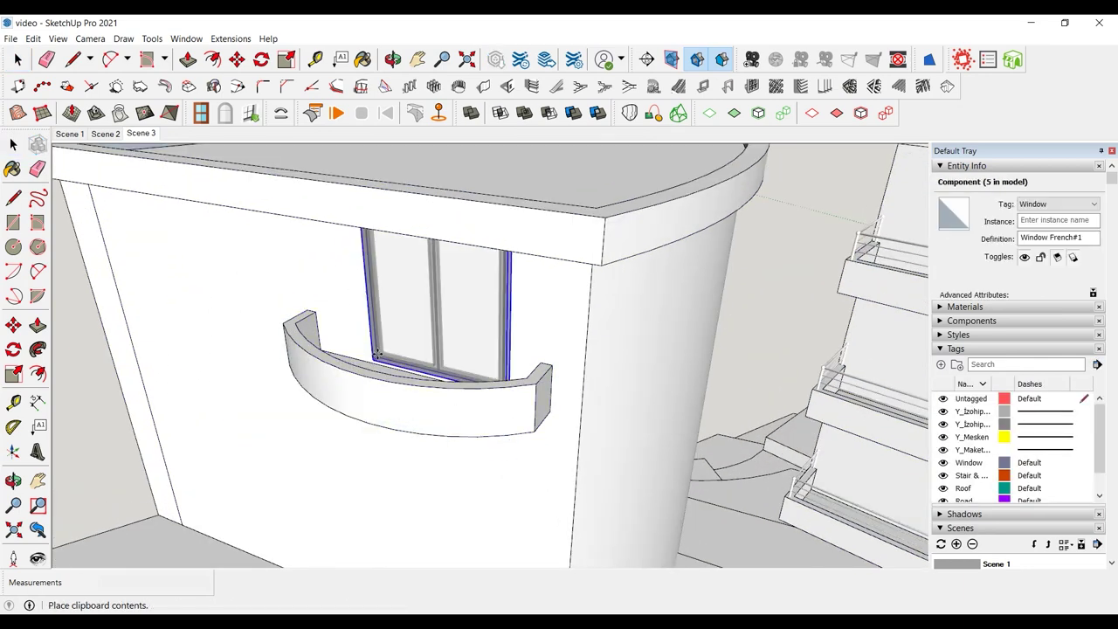
pyautogui.click(377, 356)
# - Move the French window about 11 cm and the curved balcony about 15 cm to fit them together on the wall
pyautogui.click(531, 288)
pyautogui.moveTo(531, 288)
pyautogui.mouseDown(button='middle')
pyautogui.moveTo(516, 253)
pyautogui.moveTo(524, 213)
pyautogui.moveTo(529, 229)
pyautogui.mouseUp(button='middle')
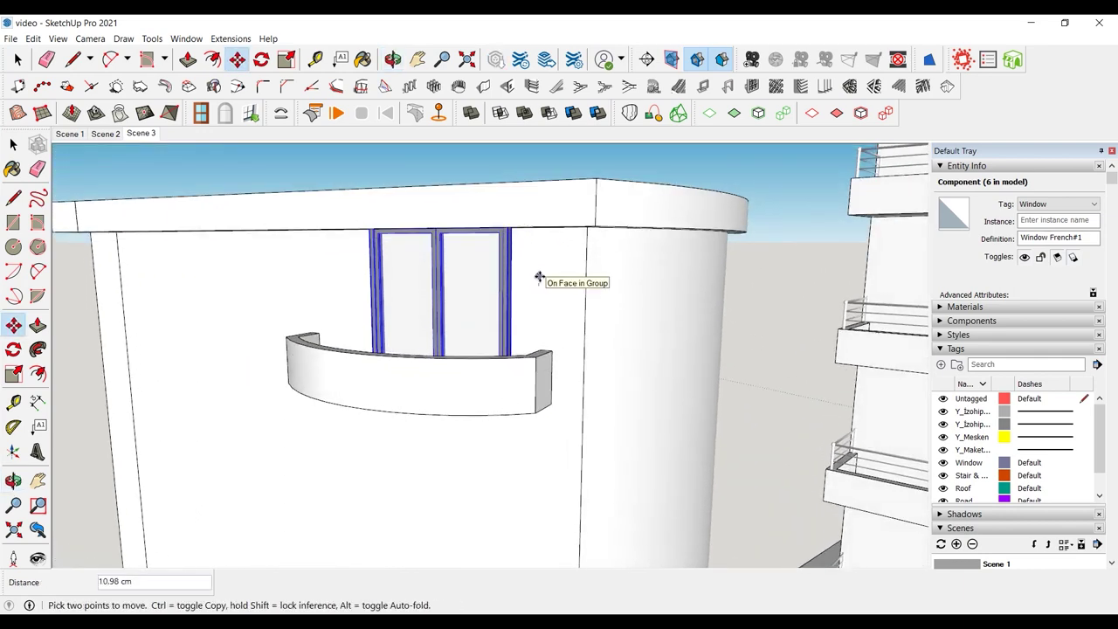
pyautogui.moveTo(505, 276); pyautogui.dragTo(530, 384, button='middle')
pyautogui.scroll(1, 559, 378)
pyautogui.click(556, 367)
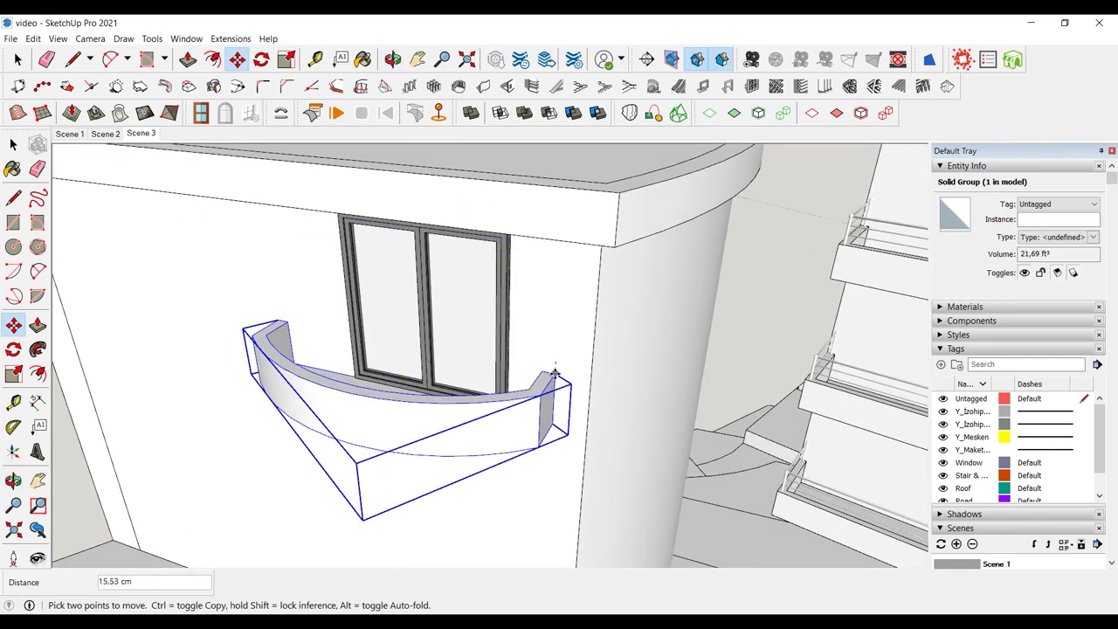
pyautogui.click(554, 373)
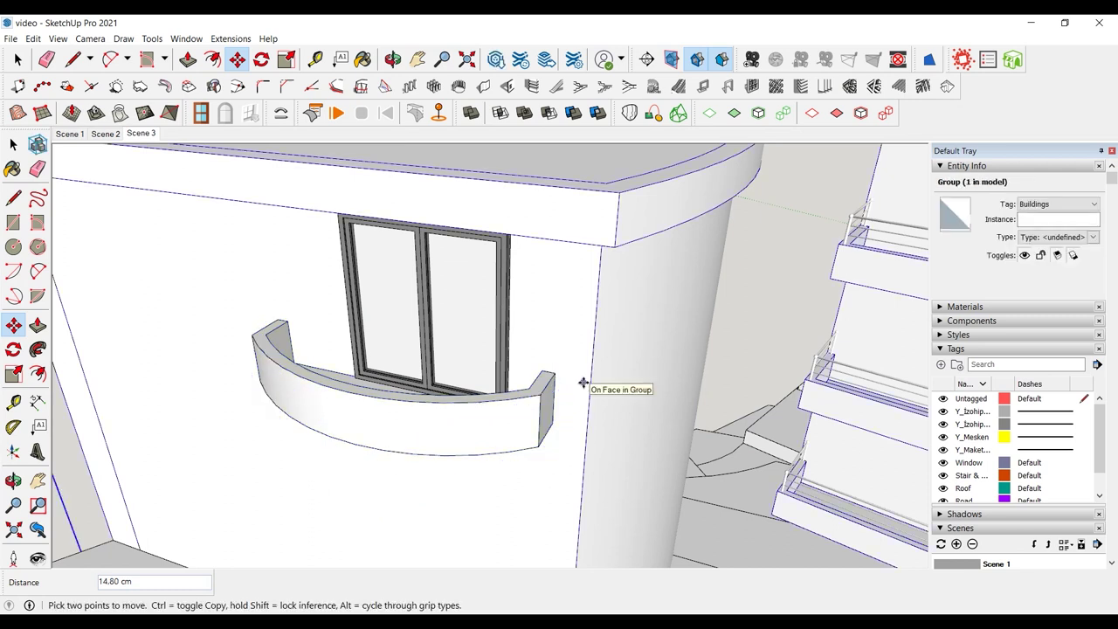
# - Lower the French window about 10.6 cm towards the balcony floor
pyautogui.press('space')
pyautogui.click(499, 285)
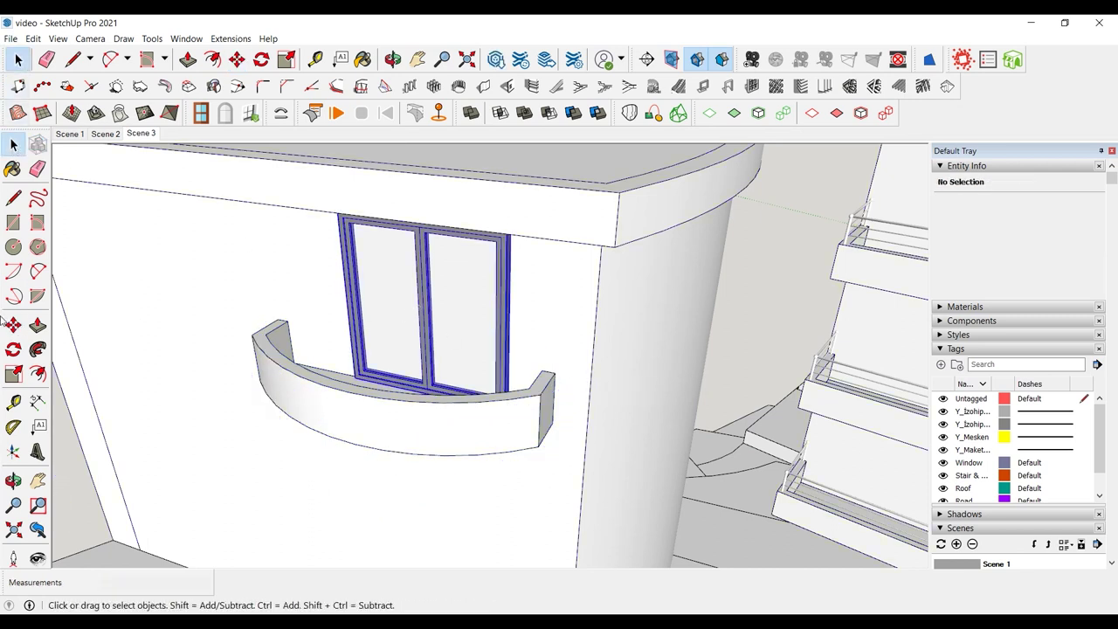
pyautogui.press('m')
pyautogui.scroll(-2, 540, 257)
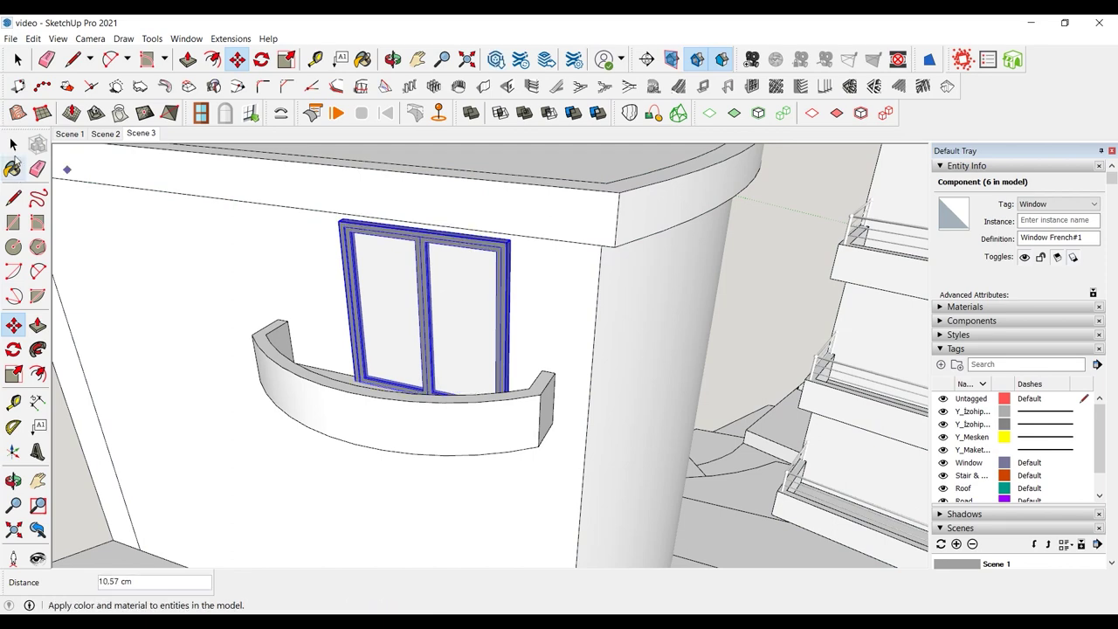
pyautogui.click(13, 144)
pyautogui.click(452, 404)
pyautogui.moveTo(451, 405); pyautogui.dragTo(553, 415, button='middle')
pyautogui.click(553, 298)
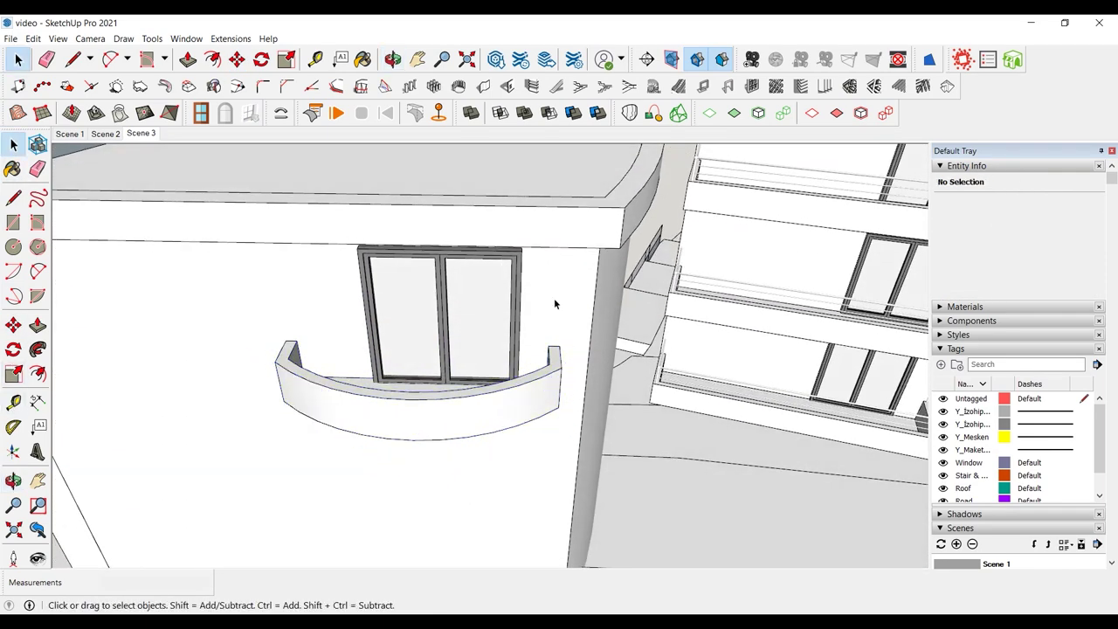
# - Create a type A MajRail railing with zero offsets, placing poles along the curved parapet's top from one end to the other
pyautogui.click(186, 38)
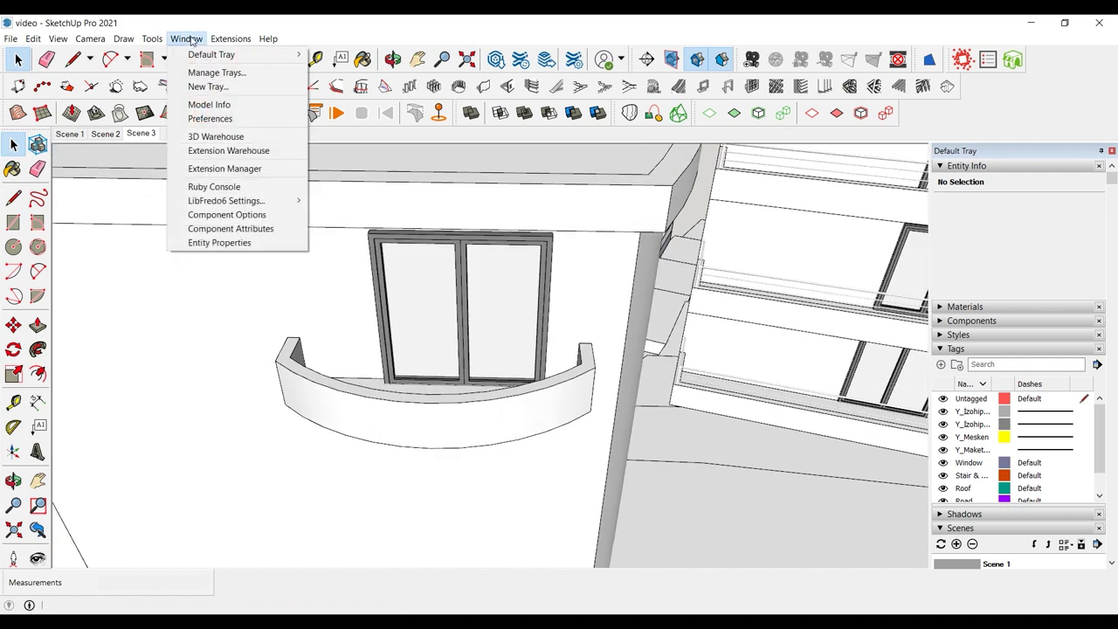
pyautogui.moveTo(224, 41)
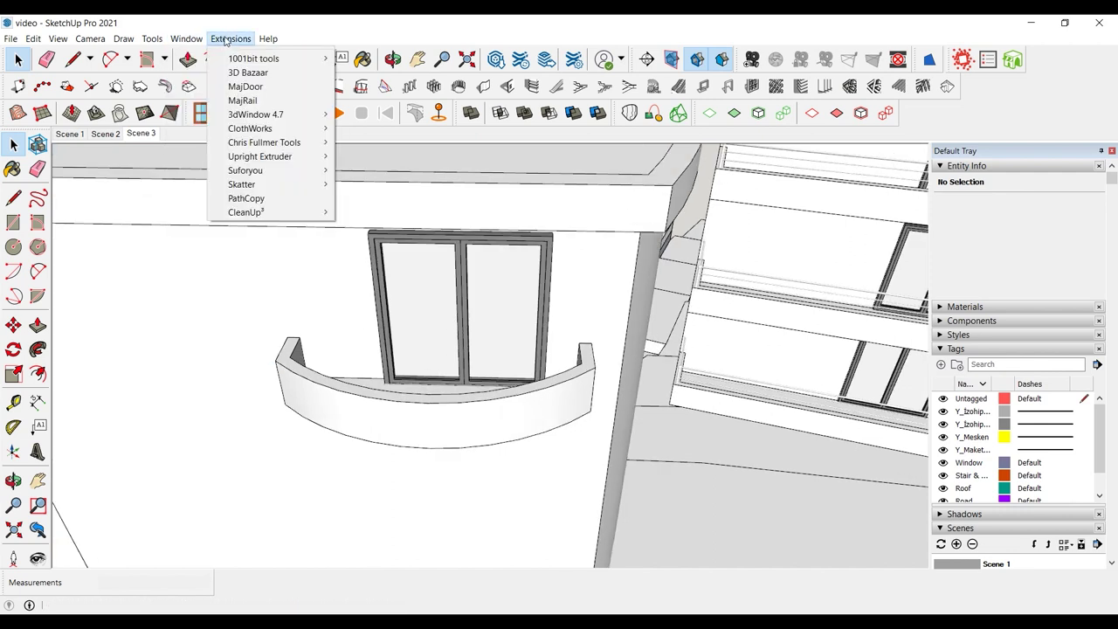
pyautogui.click(244, 101)
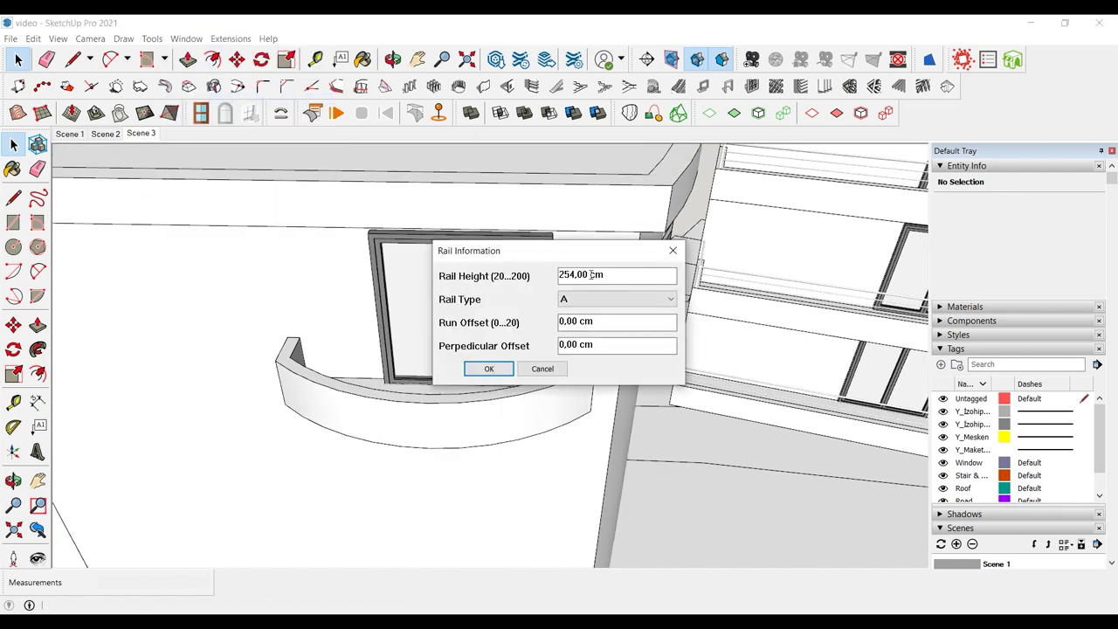
pyautogui.press('Return')
pyautogui.scroll(5, 295, 337)
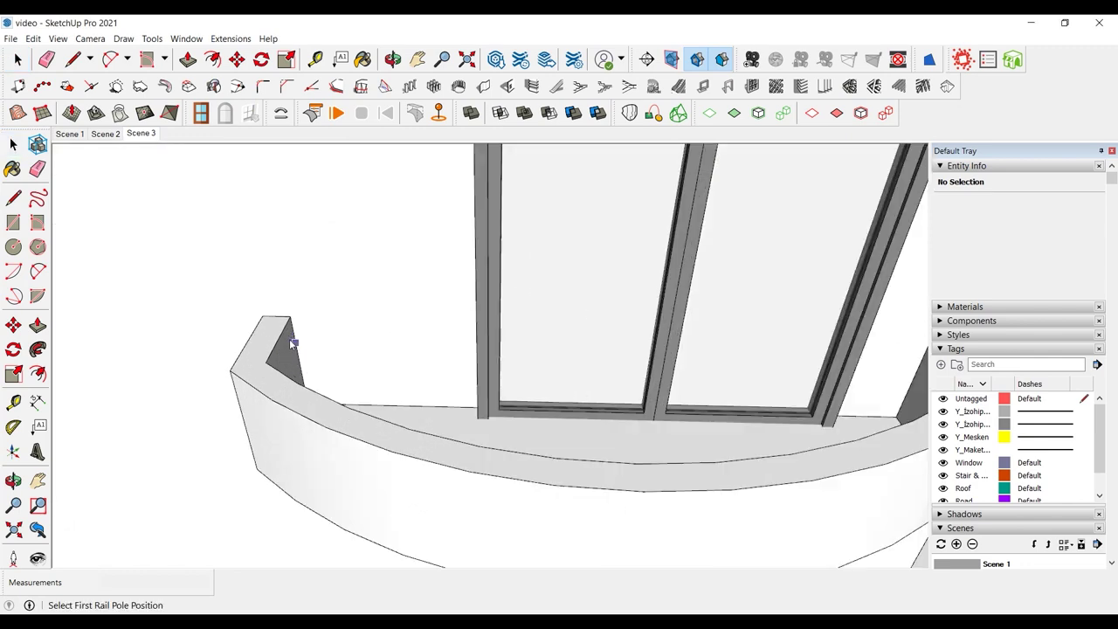
pyautogui.click(245, 371)
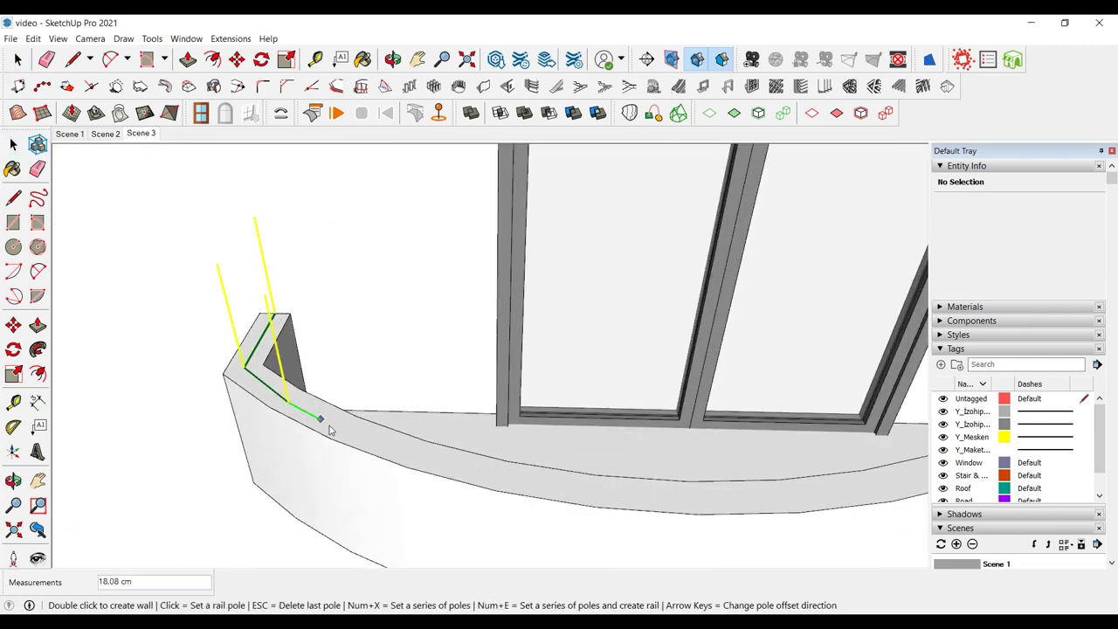
pyautogui.click(428, 459)
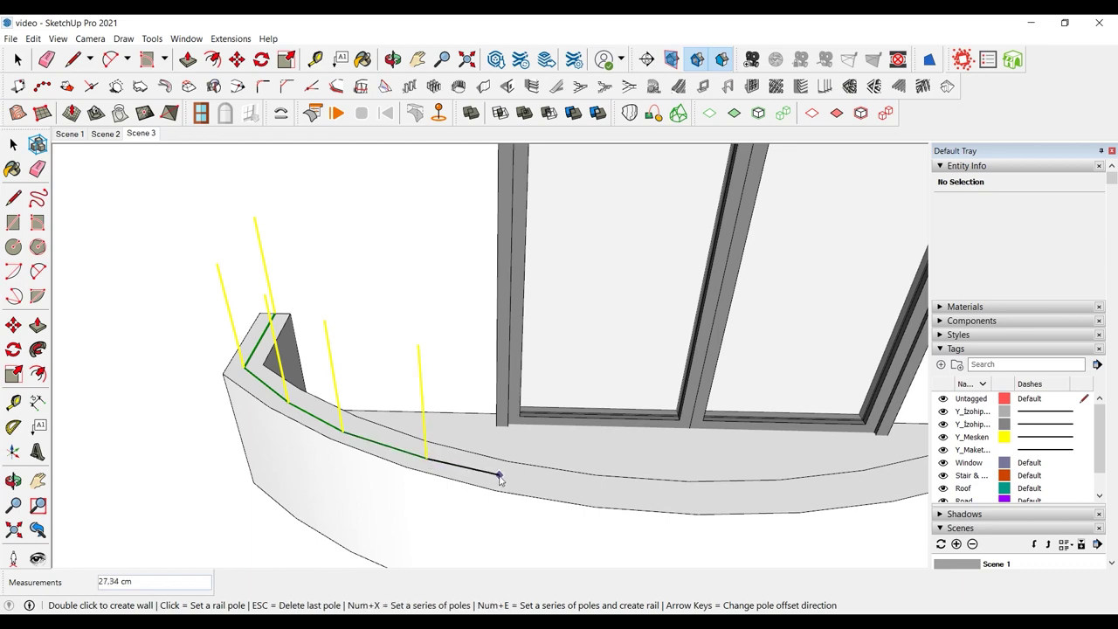
pyautogui.click(594, 494)
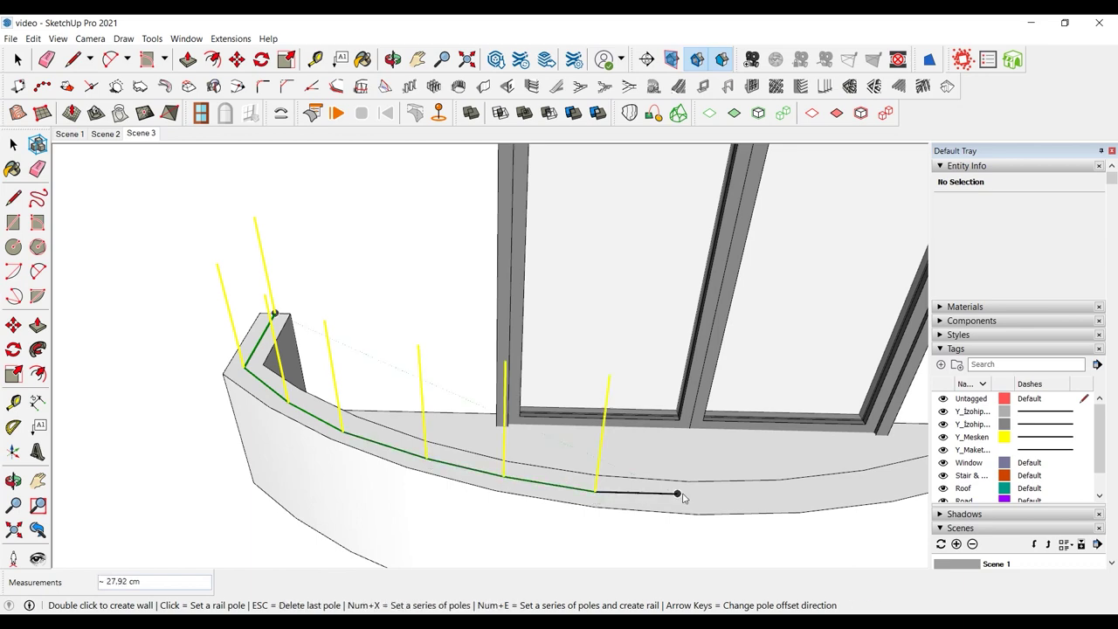
pyautogui.moveTo(694, 502); pyautogui.dragTo(342, 442, button='middle')
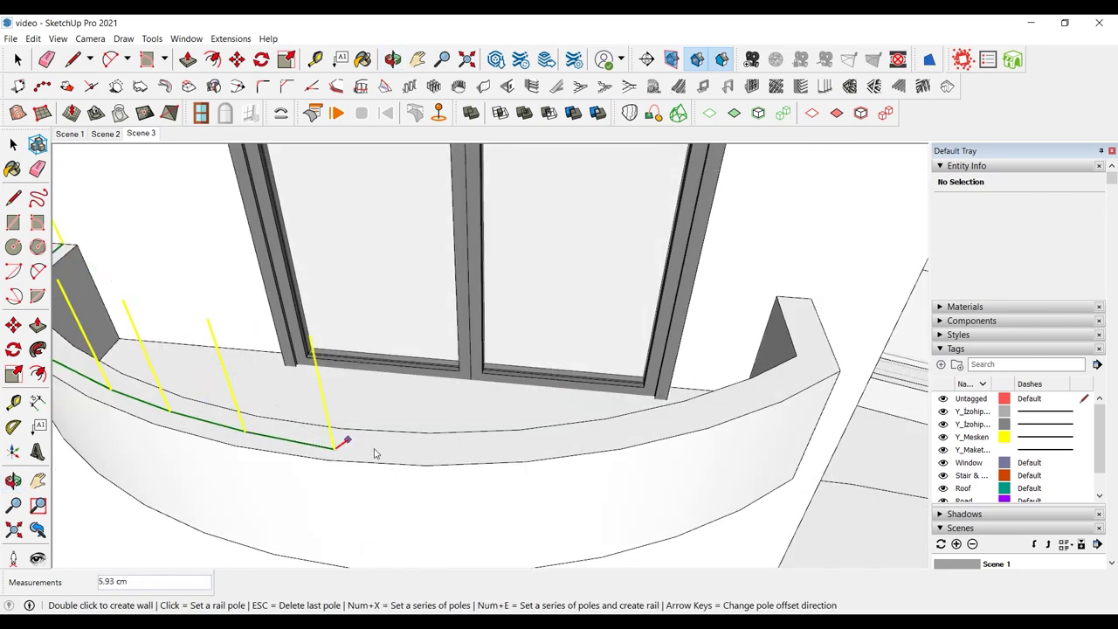
pyautogui.click(516, 451)
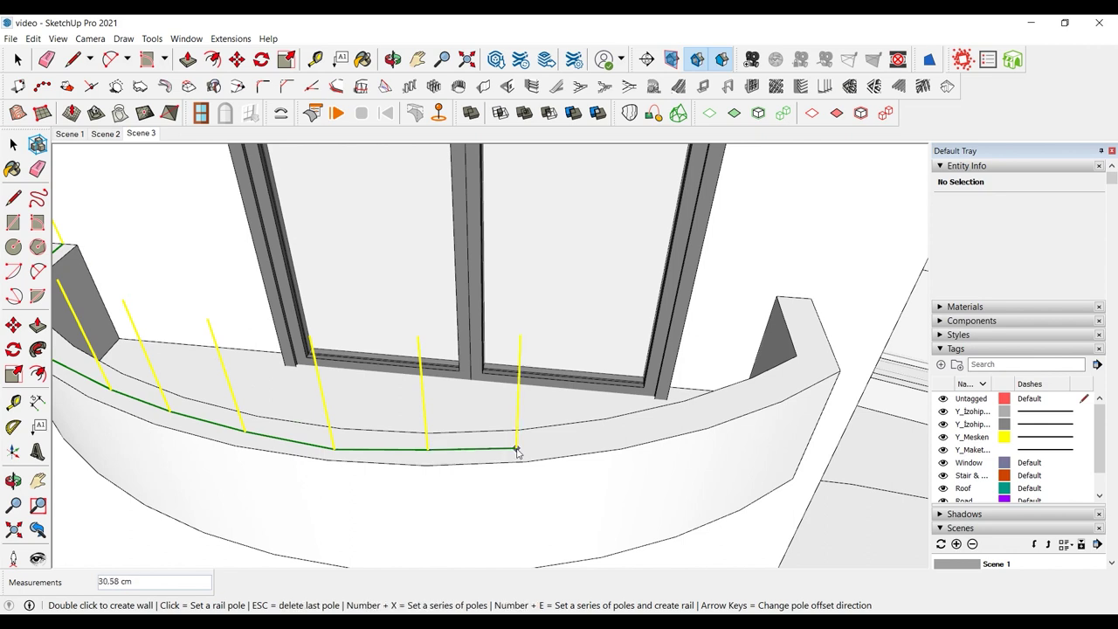
pyautogui.click(594, 436)
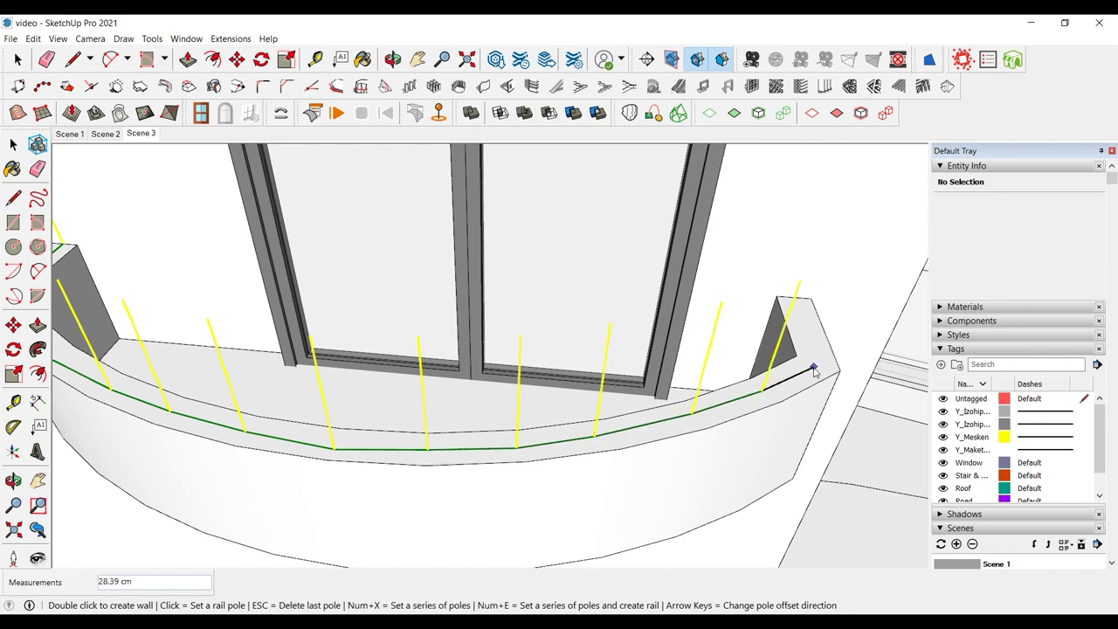
pyautogui.doubleClick(797, 299)
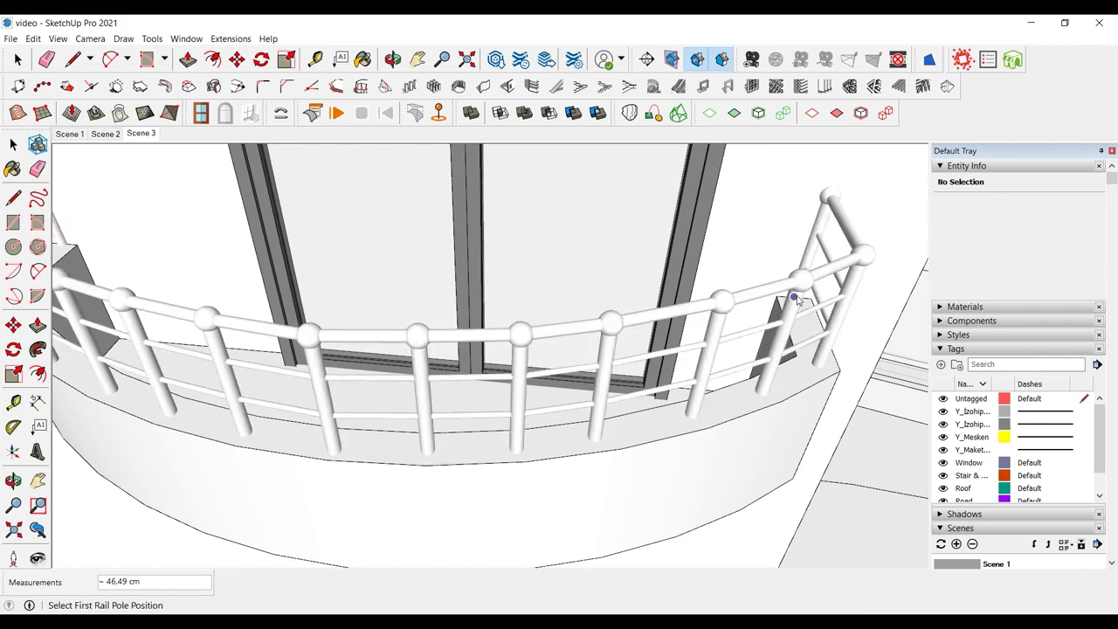
# - Scale the curved railing down vertically to make it lower
pyautogui.scroll(-5, 575, 378)
pyautogui.moveTo(524, 380); pyautogui.dragTo(288, 281, button='middle')
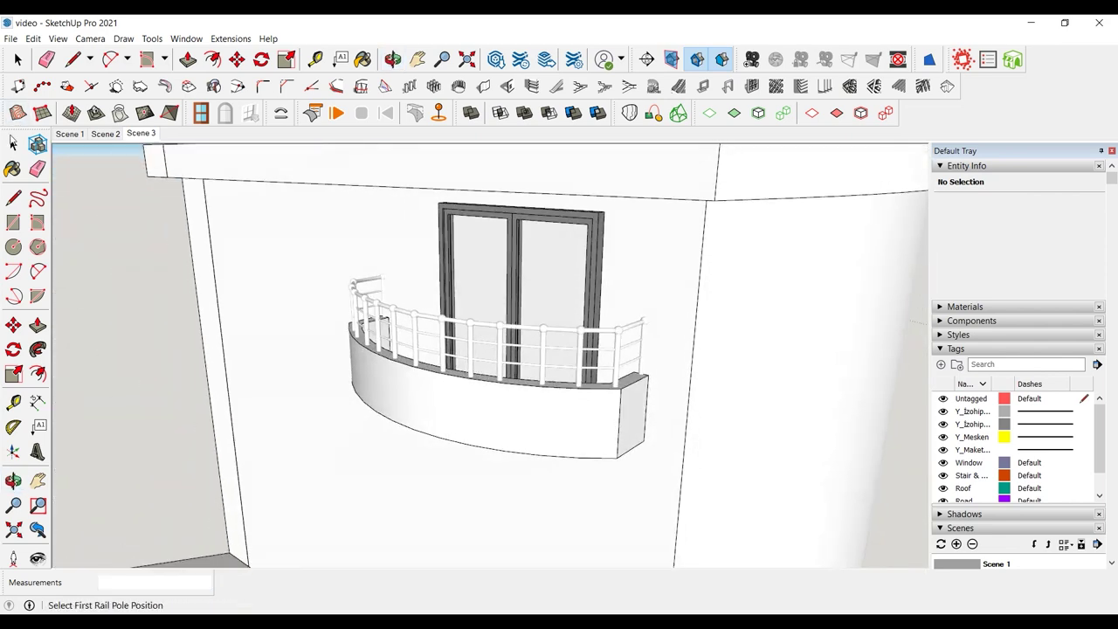
pyautogui.press('space')
pyautogui.click(413, 329)
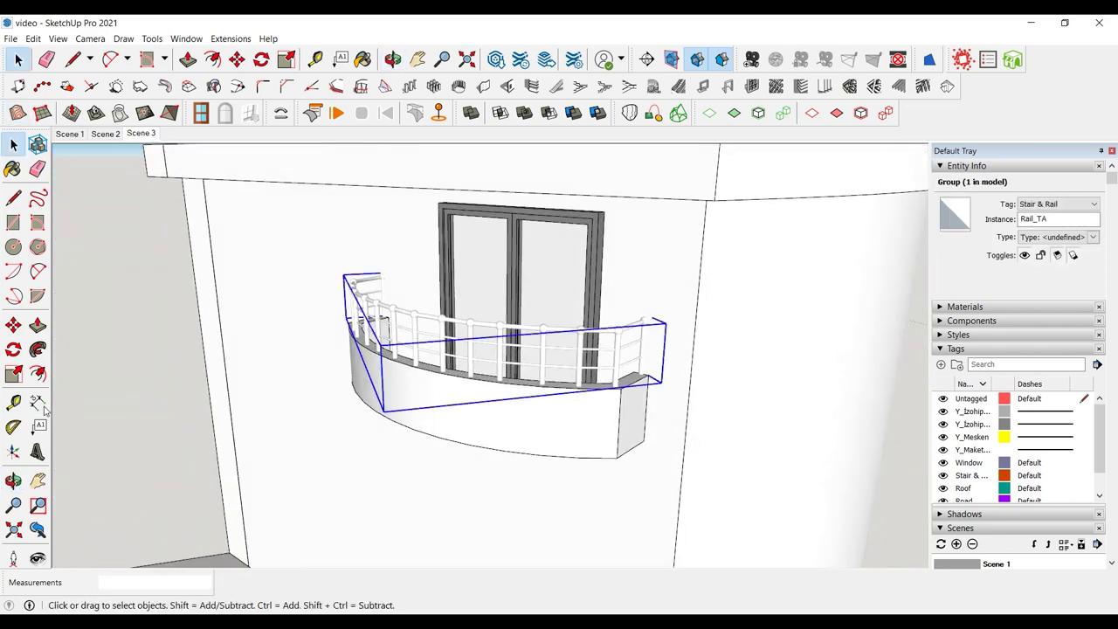
pyautogui.press('s')
pyautogui.moveTo(477, 293); pyautogui.dragTo(476, 308)
pyautogui.press('space')
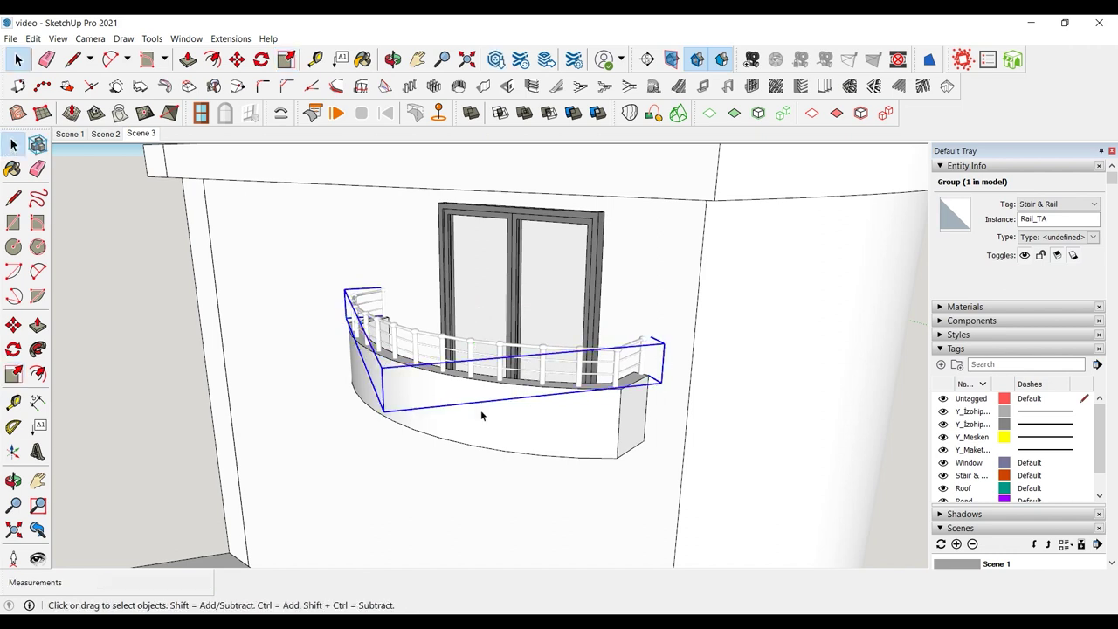
# - Group the railing, the curved balcony and the French window together
pyautogui.keyDown('ctrl'); pyautogui.click(480, 410); pyautogui.keyUp('ctrl')
pyautogui.keyDown('ctrl'); pyautogui.click(521, 324); pyautogui.keyUp('ctrl')
pyautogui.rightClick(528, 278)
pyautogui.click(567, 402)
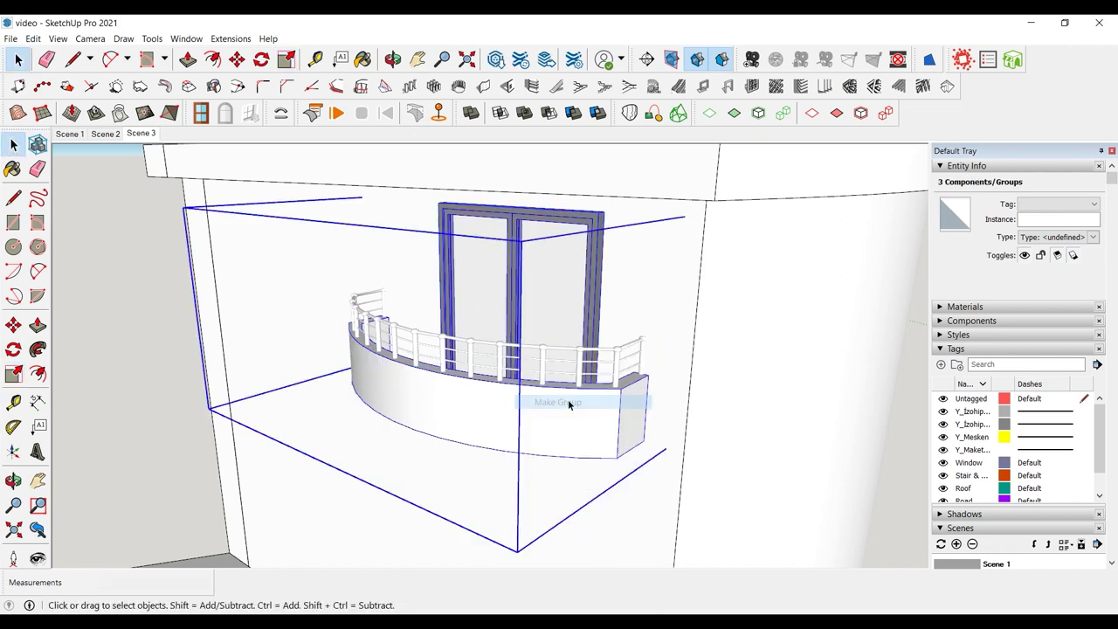
# - Cut the grouped balcony, railing and window, and paste them in place inside the buildings group
pyautogui.hotkey('ctrl', 'x')
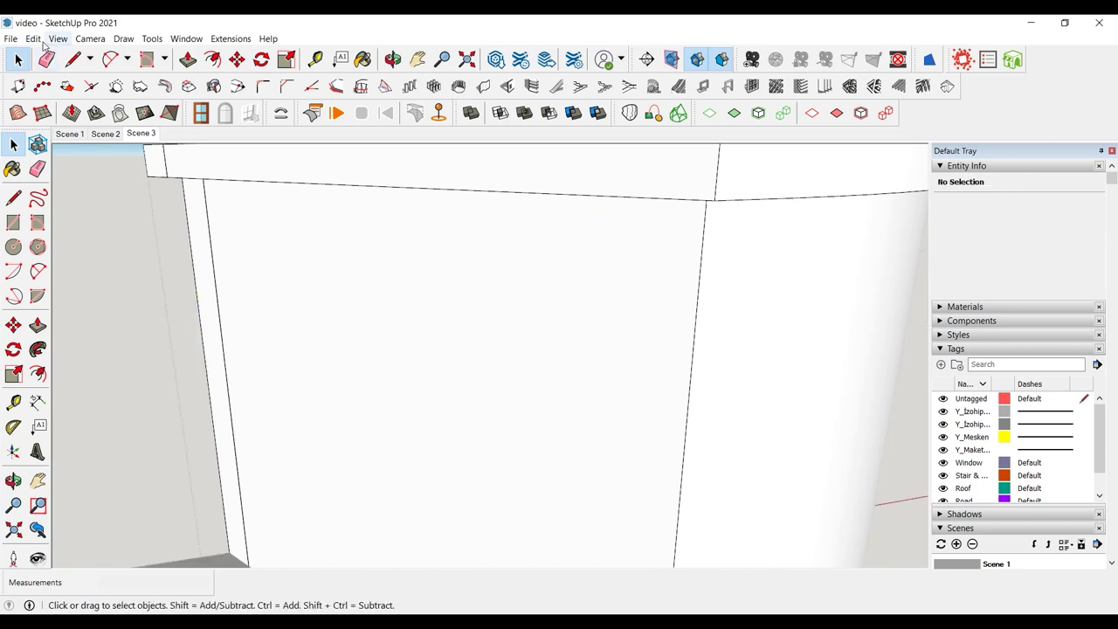
pyautogui.click(33, 38)
pyautogui.click(52, 53)
pyautogui.click(117, 274)
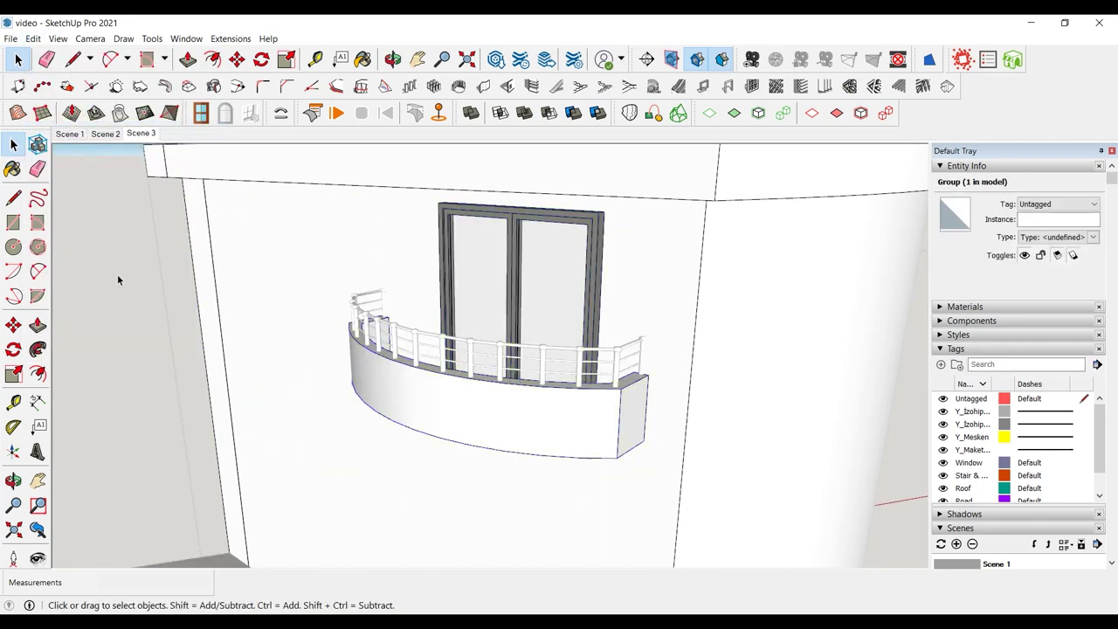
pyautogui.scroll(-5, 268, 254)
pyautogui.scroll(3, 397, 311)
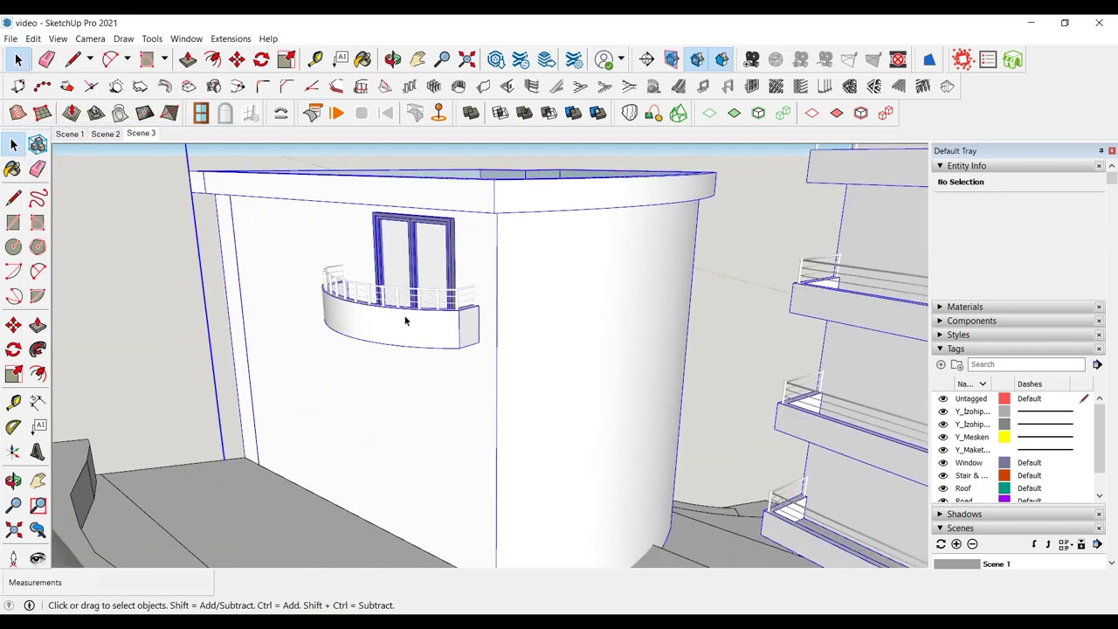
# - Copy the grouped curved balcony with its railing and French window 270 cm down to the floor below
pyautogui.click(408, 312)
pyautogui.click(13, 325)
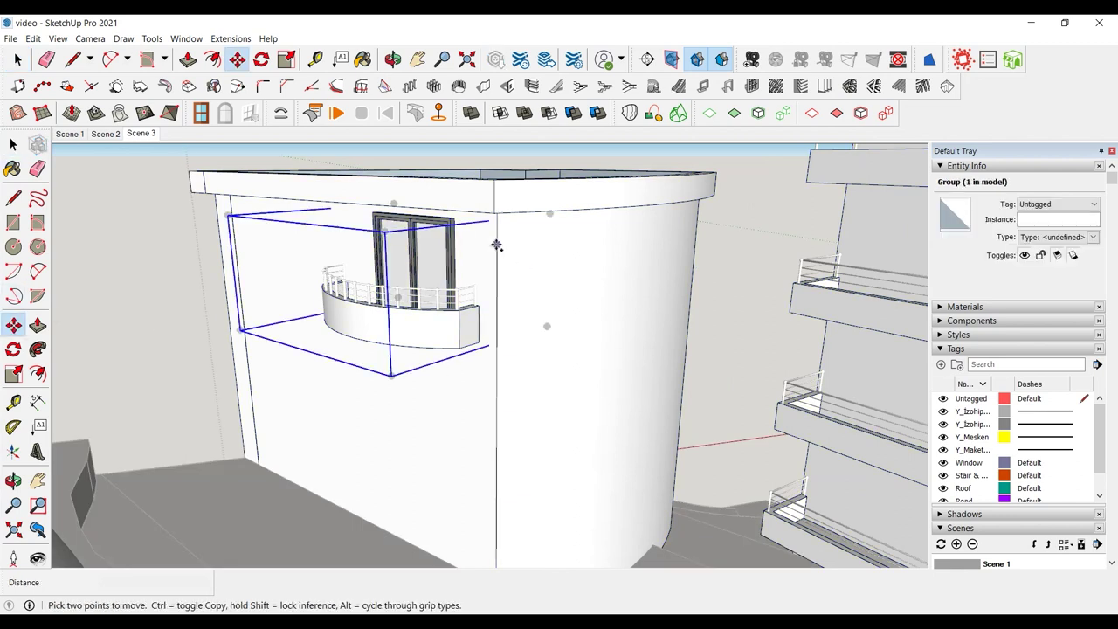
pyautogui.click(497, 245)
pyautogui.press('ctrl')
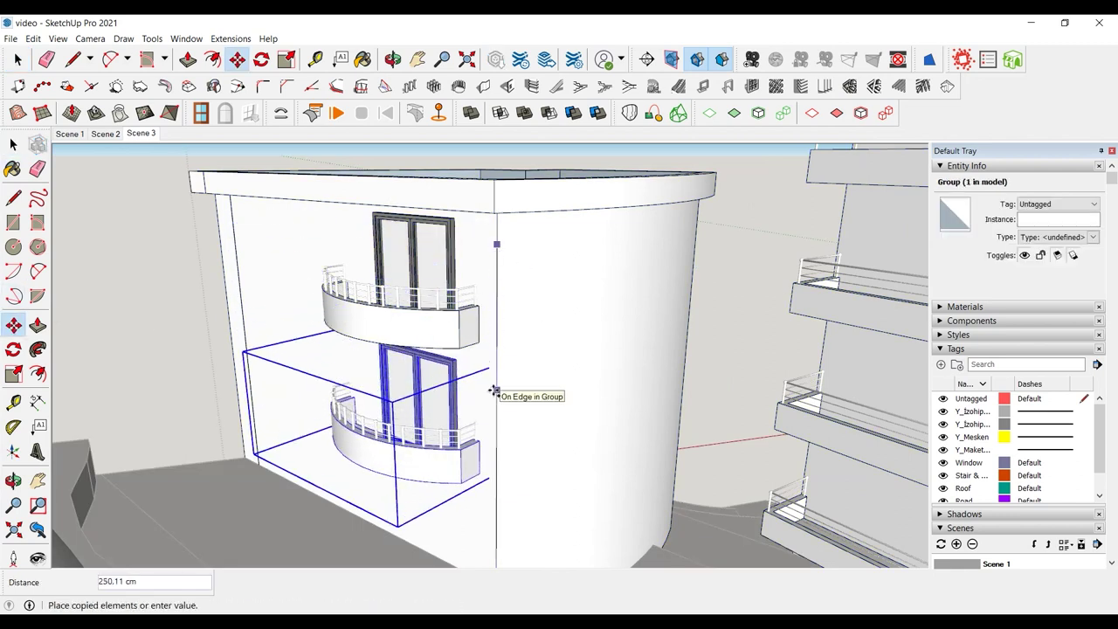
pyautogui.write('270')
pyautogui.press('Return')
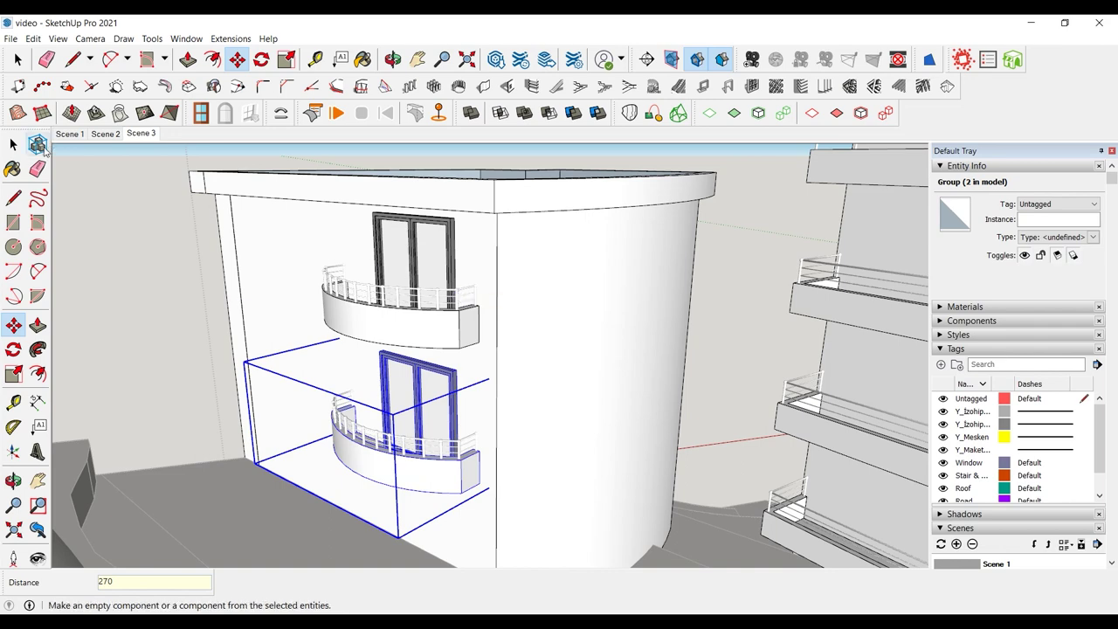
pyautogui.click(13, 145)
pyautogui.click(174, 227)
pyautogui.press('Escape')
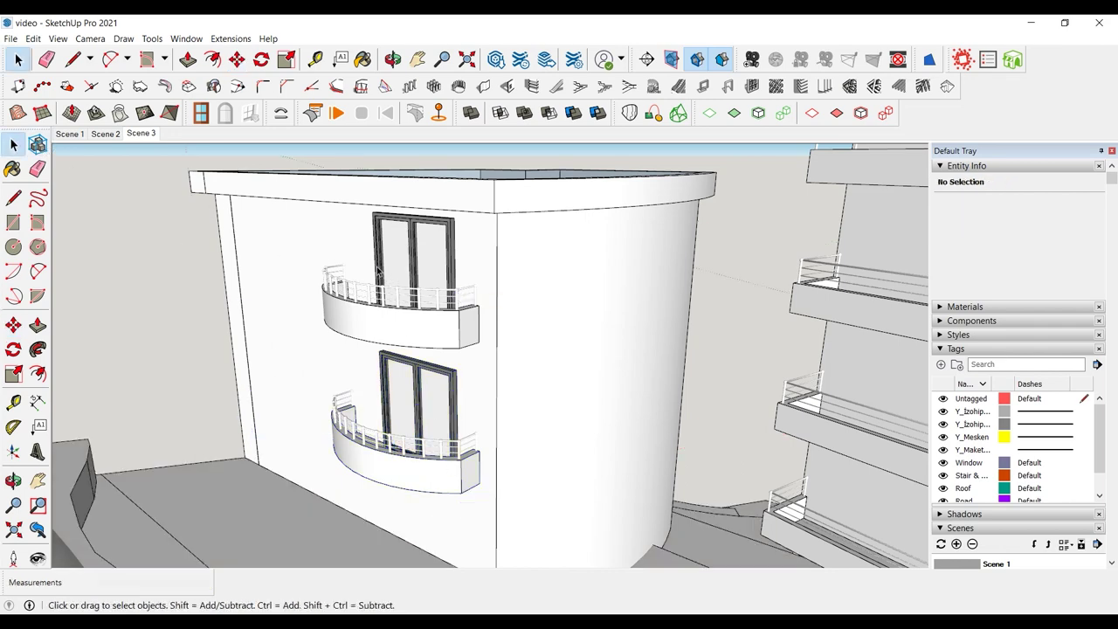
# - Copy the base arc of the curved wall from inside the building group and paste it outside, on the wall's upper part
pyautogui.moveTo(229, 298); pyautogui.dragTo(492, 285, button='middle')
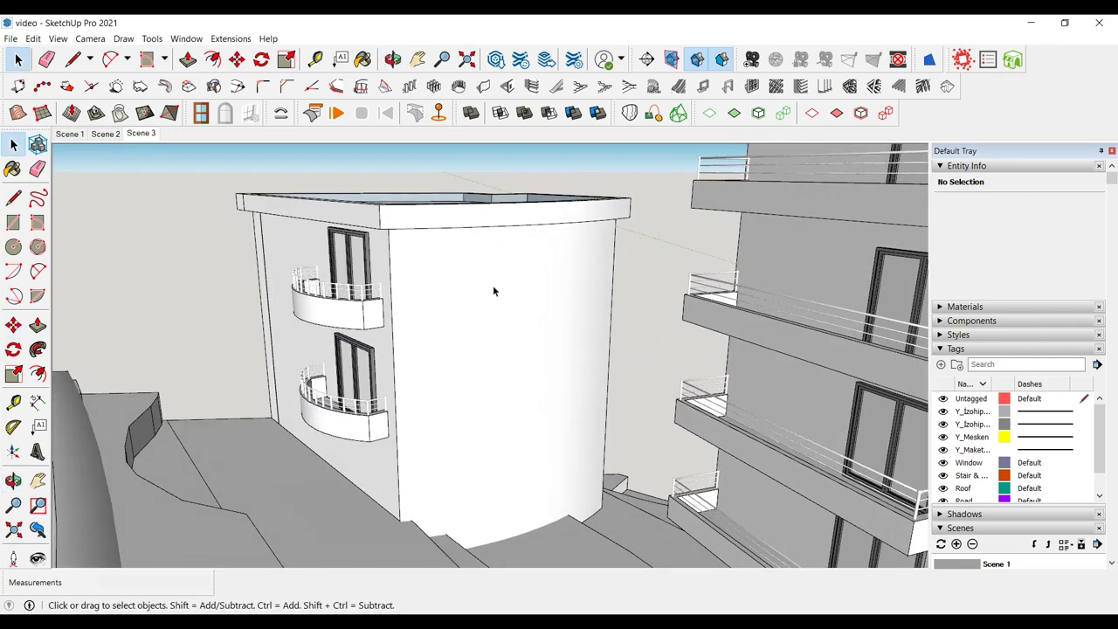
pyautogui.moveTo(519, 233); pyautogui.dragTo(562, 242, button='middle')
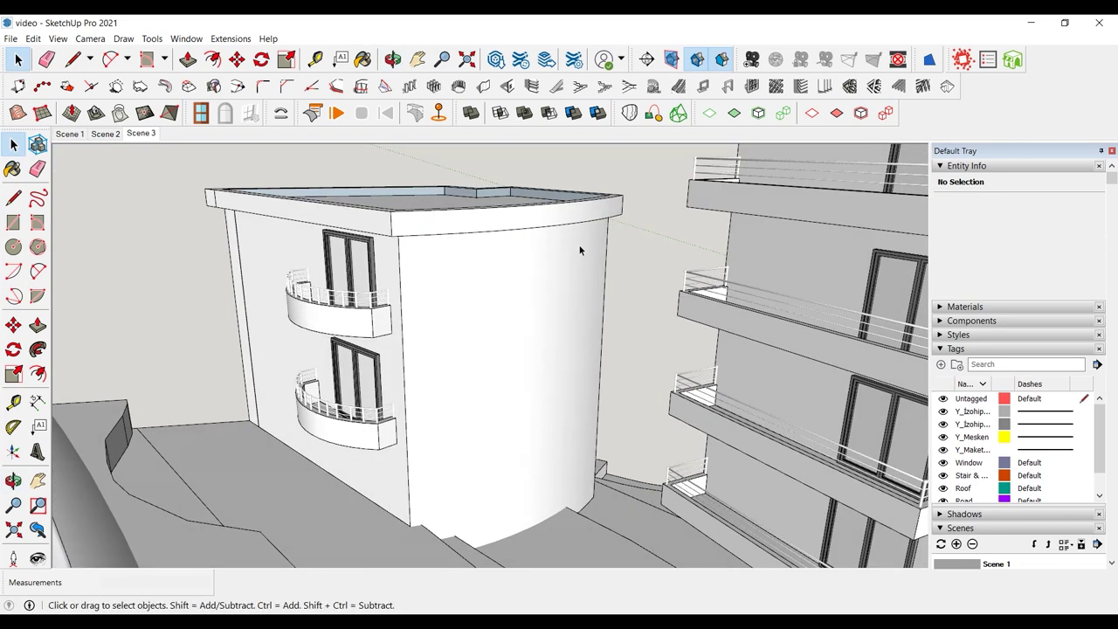
pyautogui.doubleClick(571, 487)
pyautogui.click(586, 507)
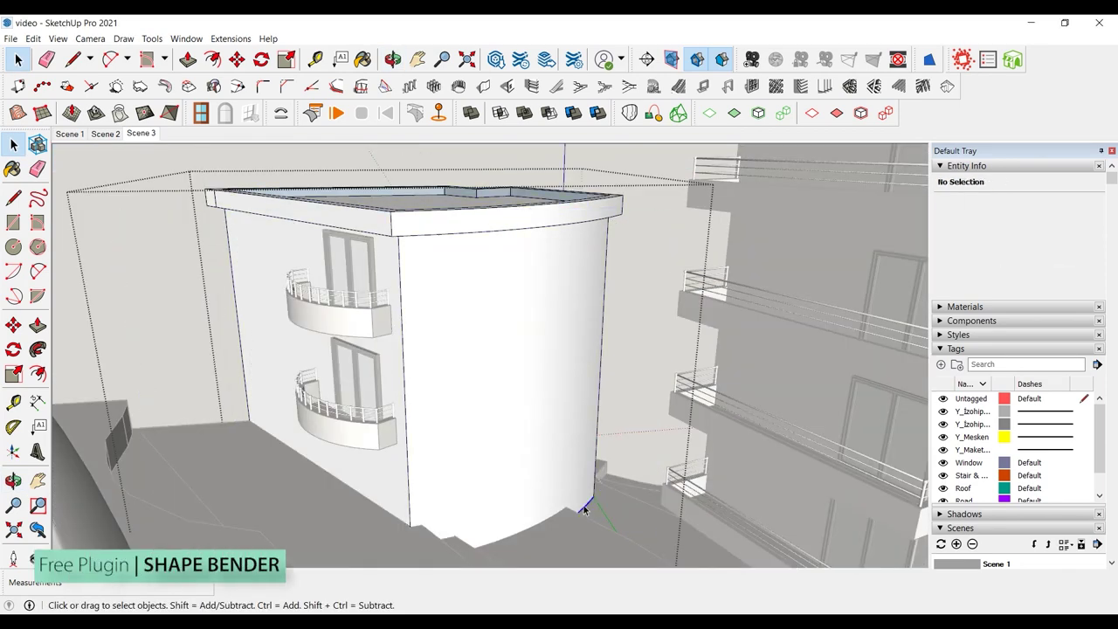
pyautogui.press('Escape')
pyautogui.hotkey('ctrl', 'v')
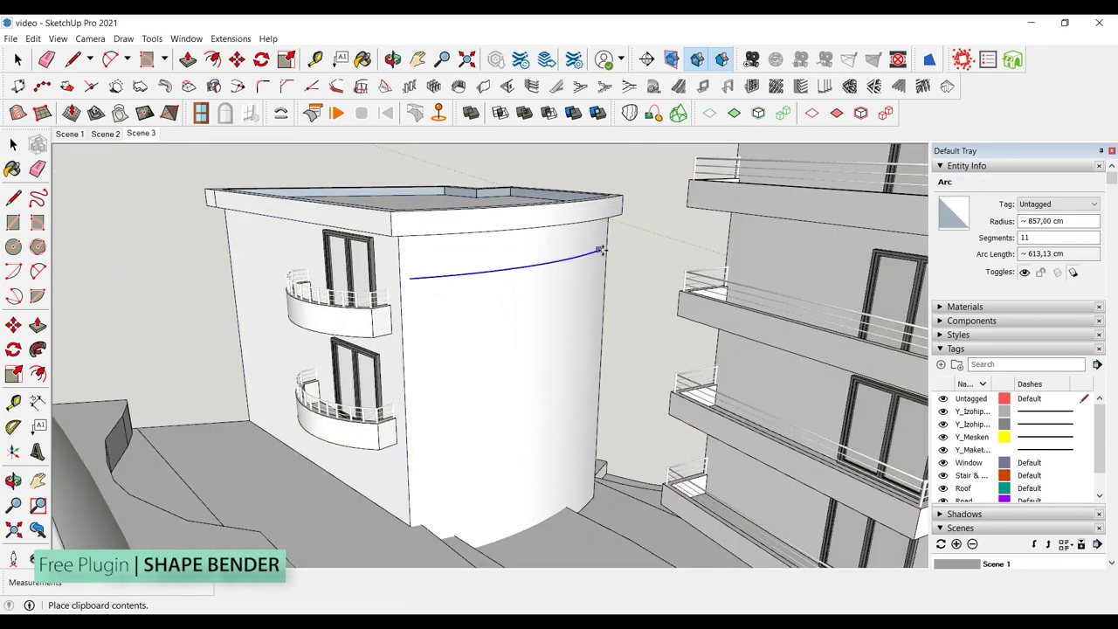
pyautogui.click(598, 254)
# - Move the pasted arc lower along the curved wall
pyautogui.press('m')
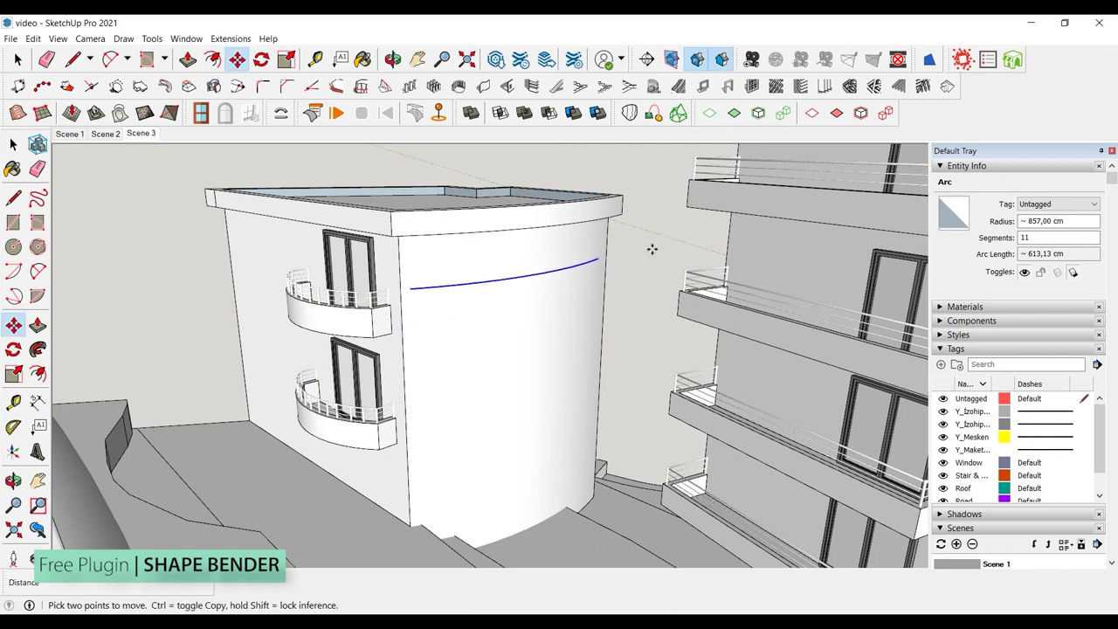
pyautogui.press('space')
pyautogui.press('m')
pyautogui.click(602, 258)
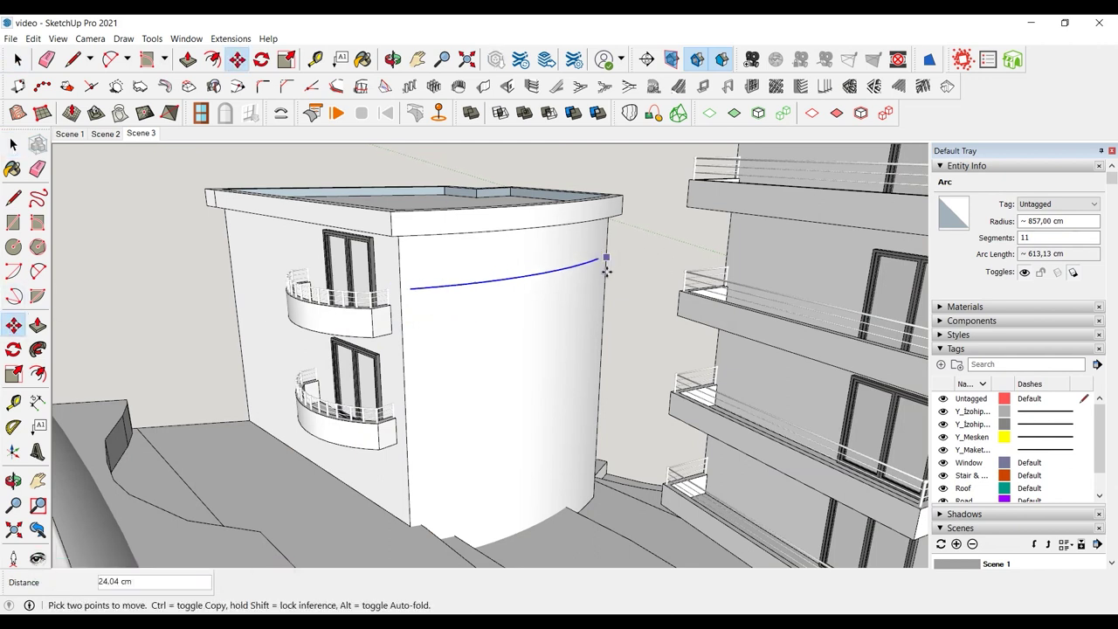
pyautogui.click(604, 286)
pyautogui.click(13, 145)
pyautogui.click(124, 229)
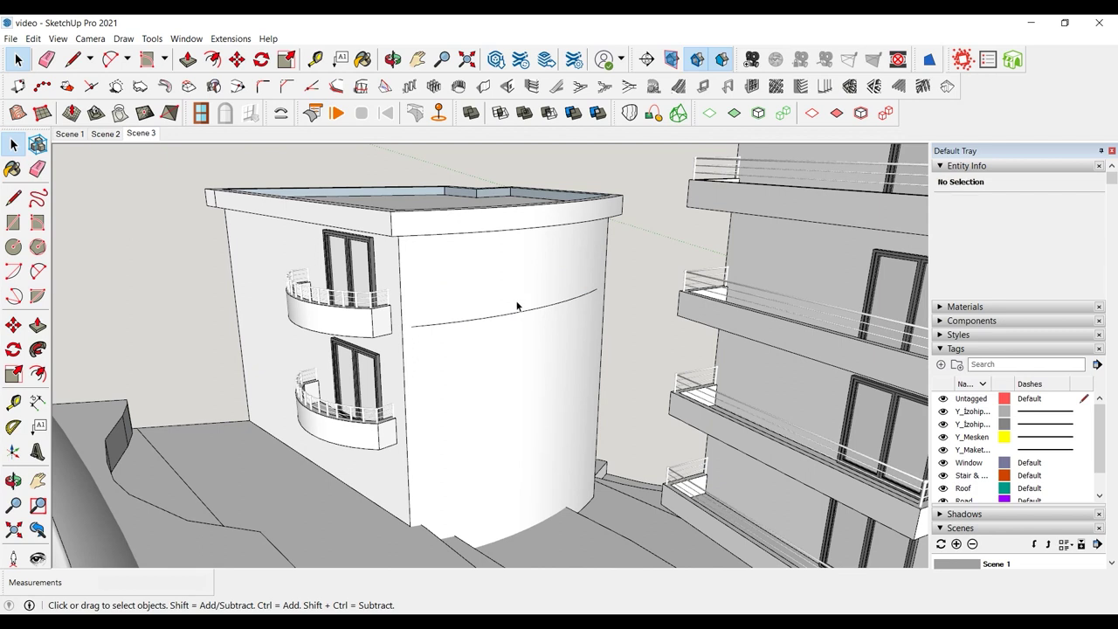
# - Draw an upright rectangle about 248 cm wide and 270 cm high in front of the curved wall, and group it
pyautogui.click(37, 221)
pyautogui.click(534, 552)
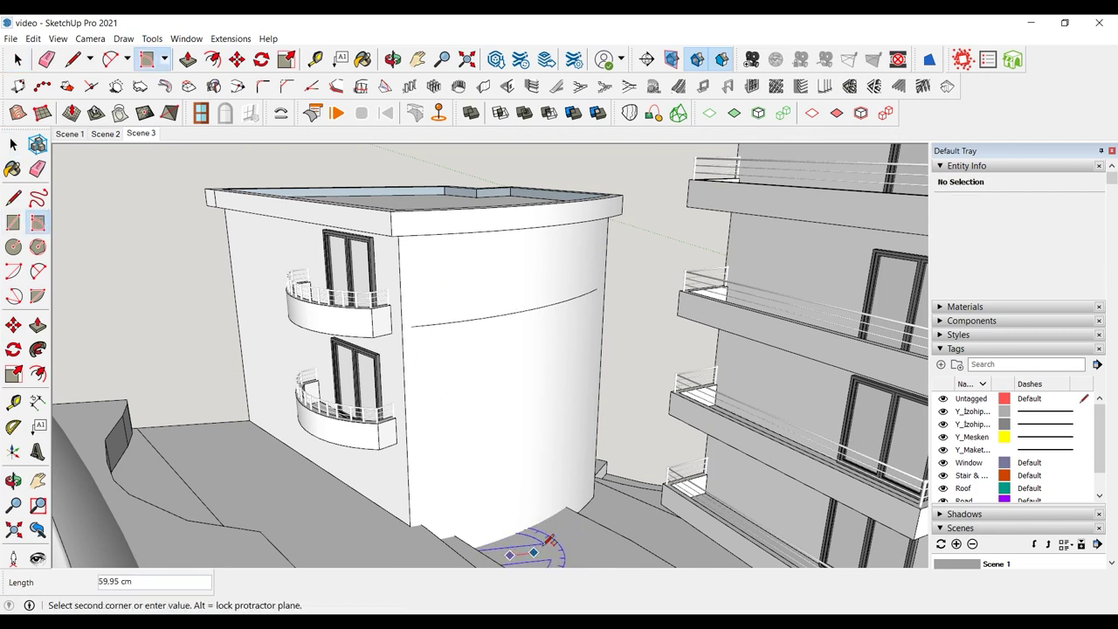
pyautogui.click(605, 543)
pyautogui.click(606, 454)
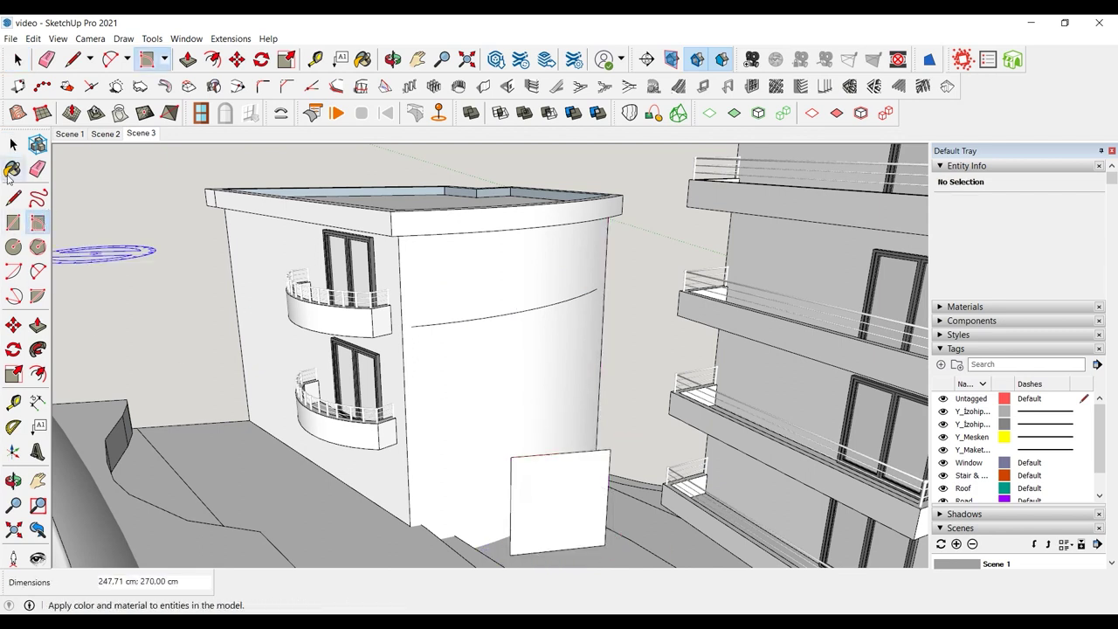
pyautogui.click(13, 144)
pyautogui.doubleClick(555, 502)
pyautogui.rightClick(550, 470)
pyautogui.click(594, 332)
pyautogui.click(644, 352)
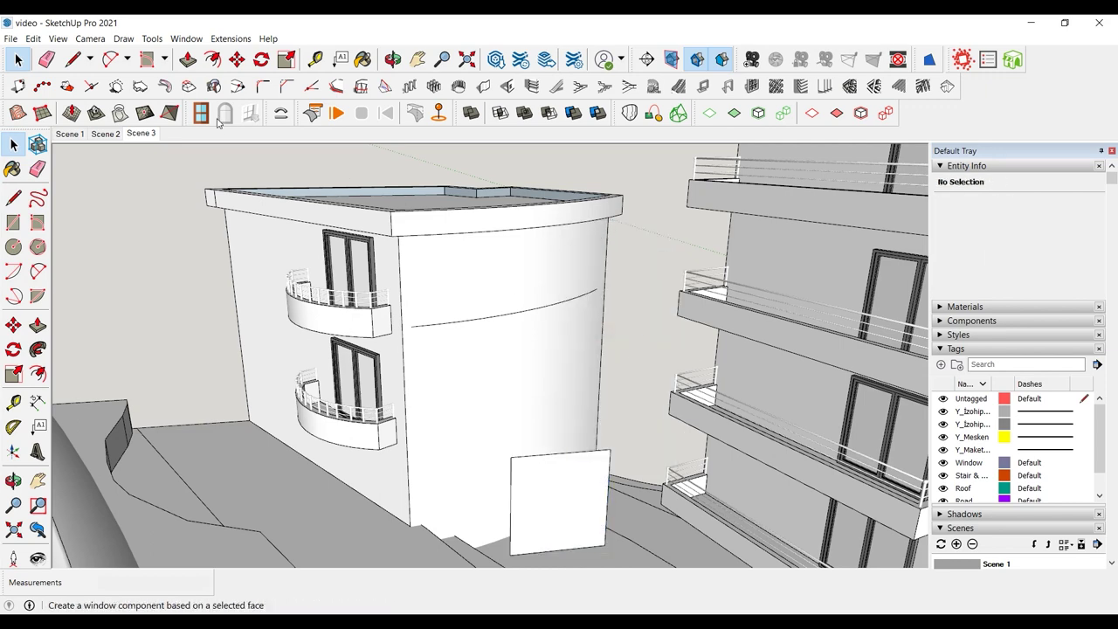
# - Create a sliding window with 7 sashes, 650 cm long and 150 cm high, and place it against the upright rectangle's lower corner
pyautogui.click(202, 117)
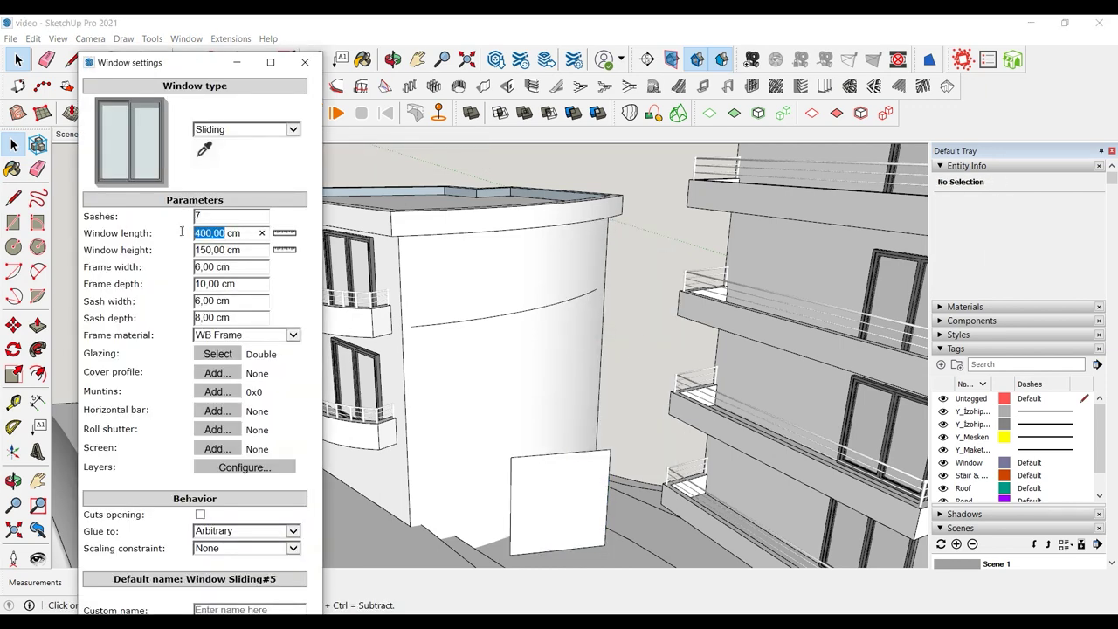
pyautogui.moveTo(183, 67); pyautogui.dragTo(182, 29)
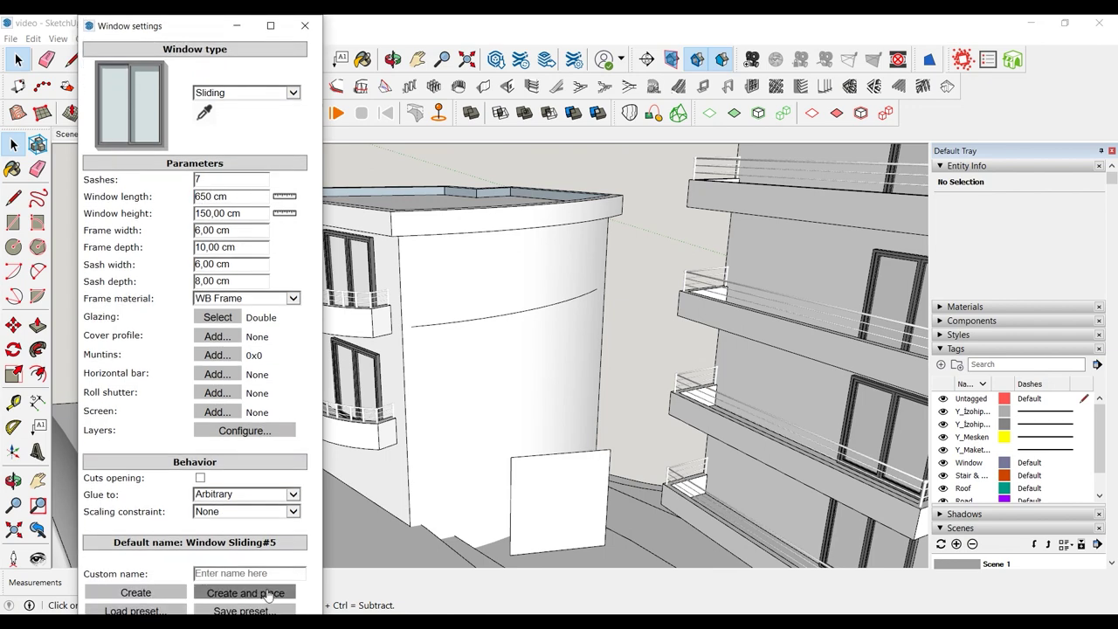
pyautogui.click(227, 594)
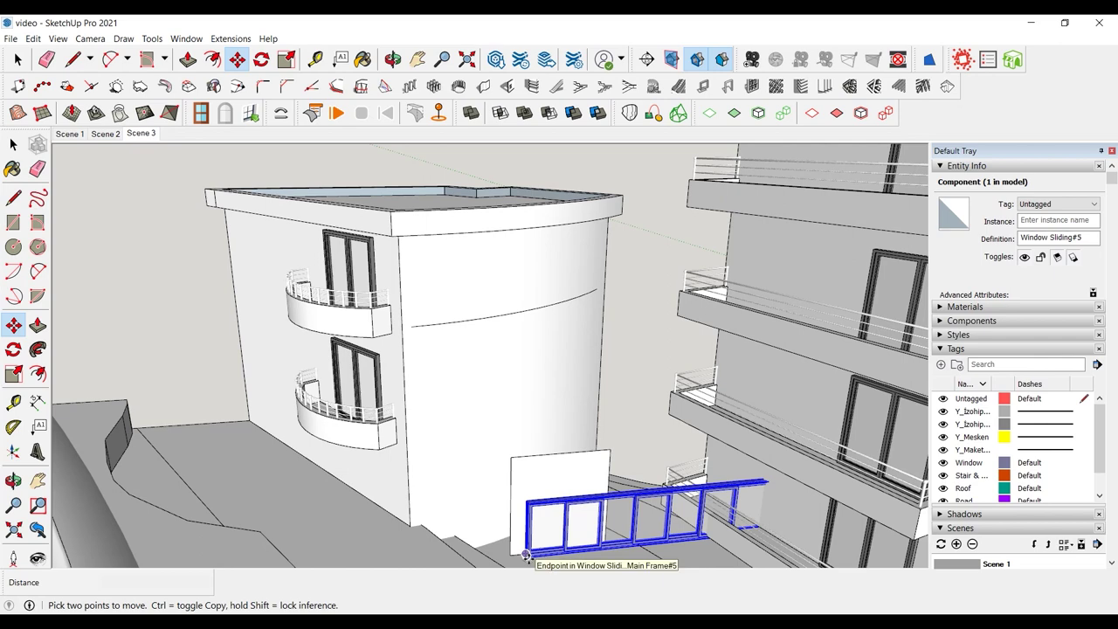
# - Move the sliding window up in front of the curved wall, starting near the corner on the balcony side
pyautogui.click(526, 553)
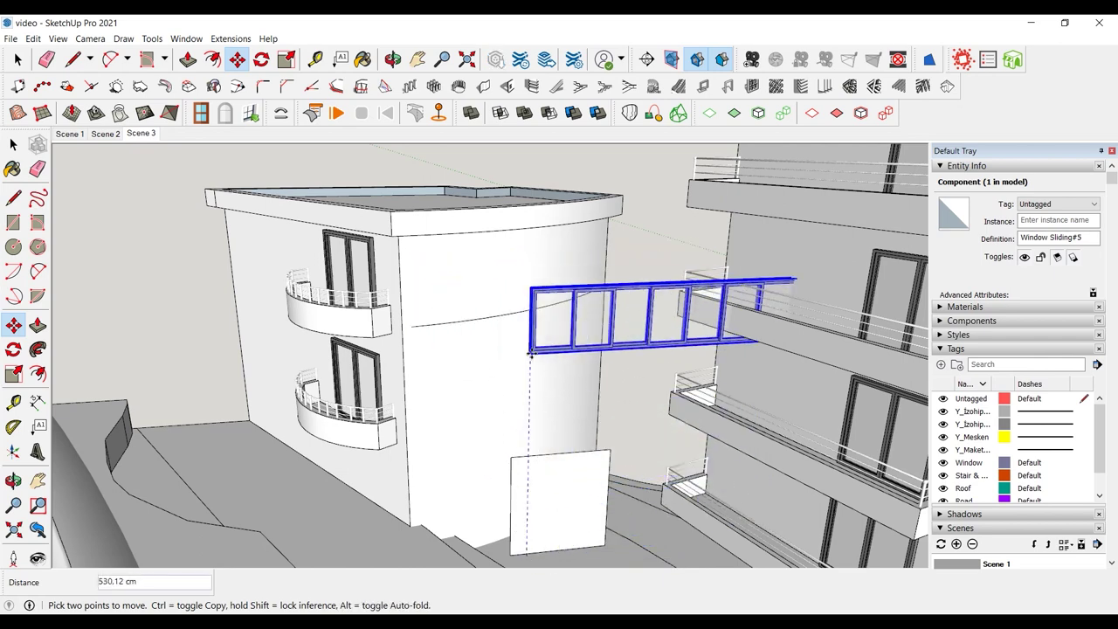
pyautogui.click(410, 356)
pyautogui.click(12, 145)
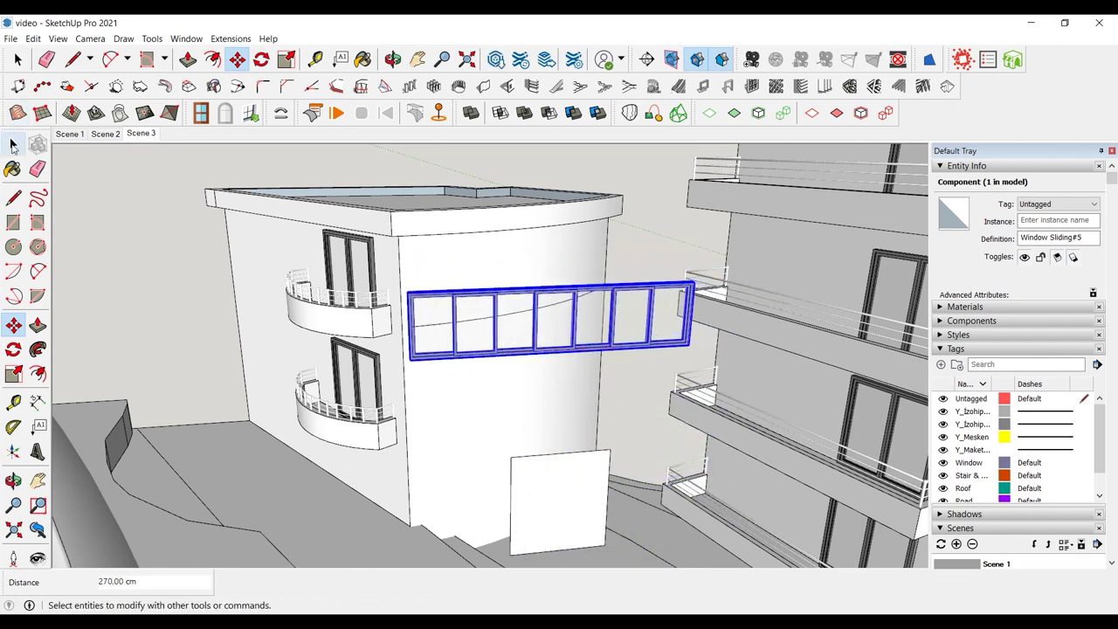
# - Delete the upright helper rectangle in front of the curved wall
pyautogui.click(14, 199)
pyautogui.scroll(4, 498, 305)
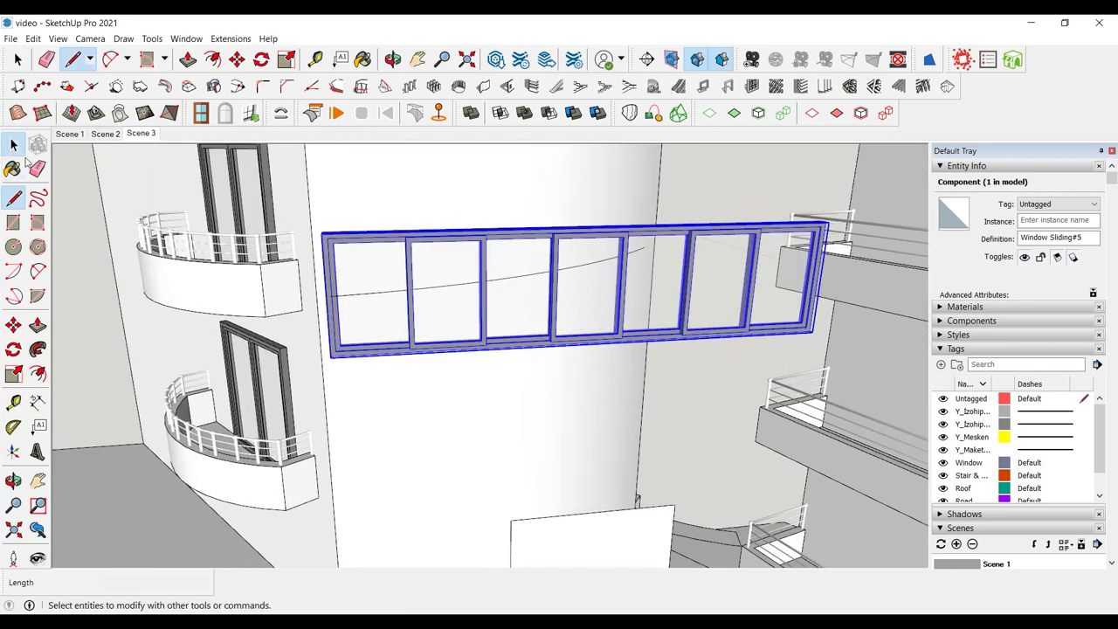
pyautogui.click(592, 535)
pyautogui.press('Delete')
# - Draw a straight line along the sliding window's bottom edge from one end to the other
pyautogui.click(13, 199)
pyautogui.click(331, 355)
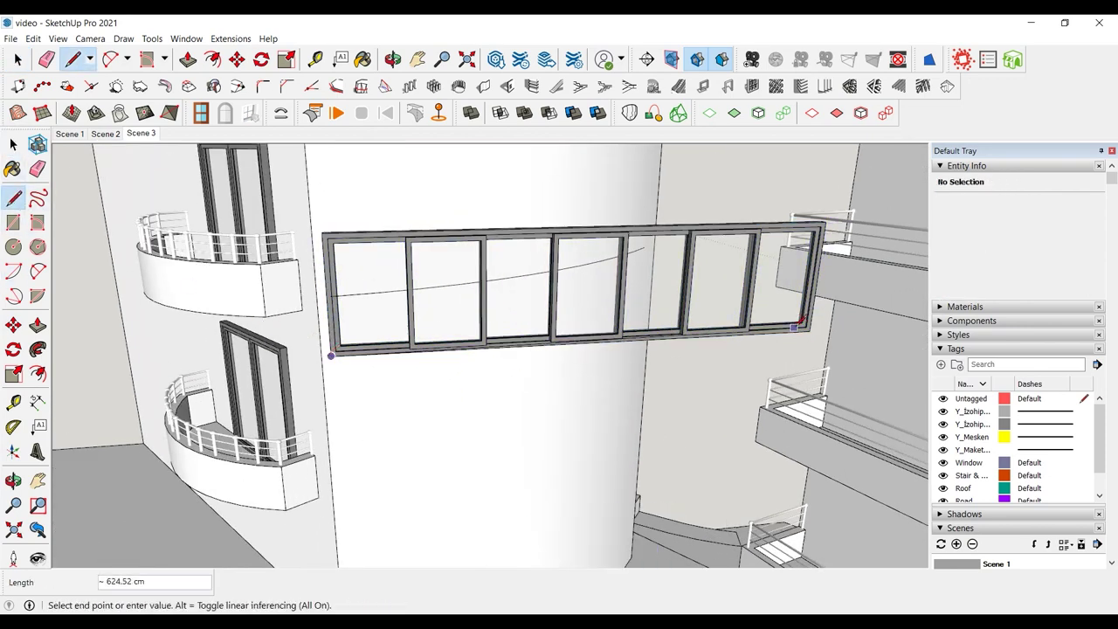
pyautogui.click(809, 331)
pyautogui.press('space')
# - Bend the sliding window along the arc with Shape Bender, using the line under it as the base with its direction reversed
pyautogui.click(483, 253)
pyautogui.click(280, 114)
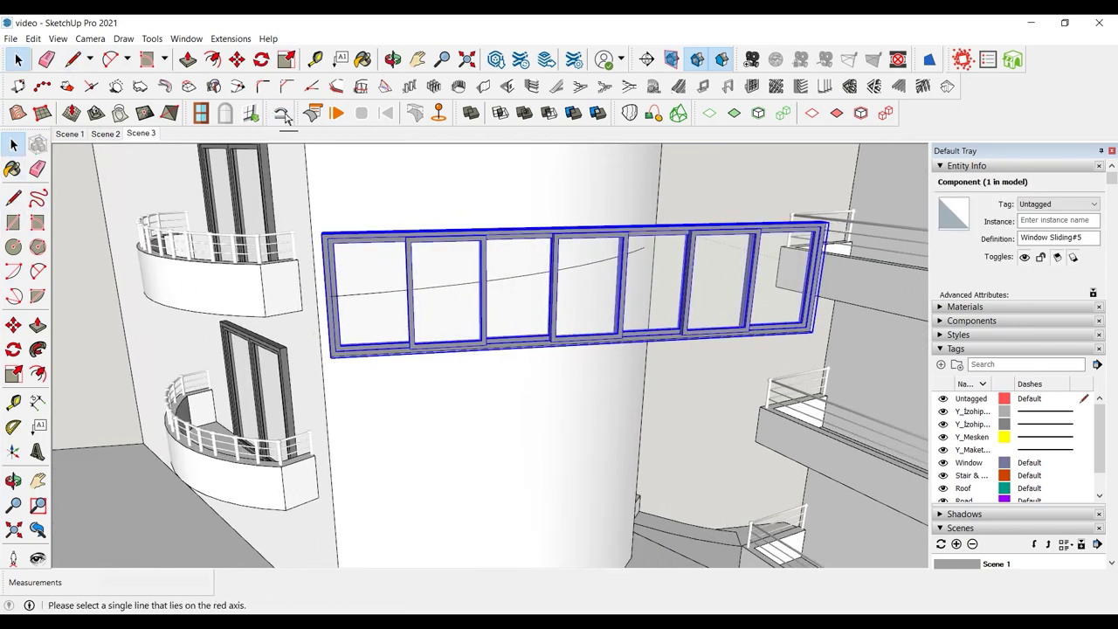
pyautogui.click(478, 353)
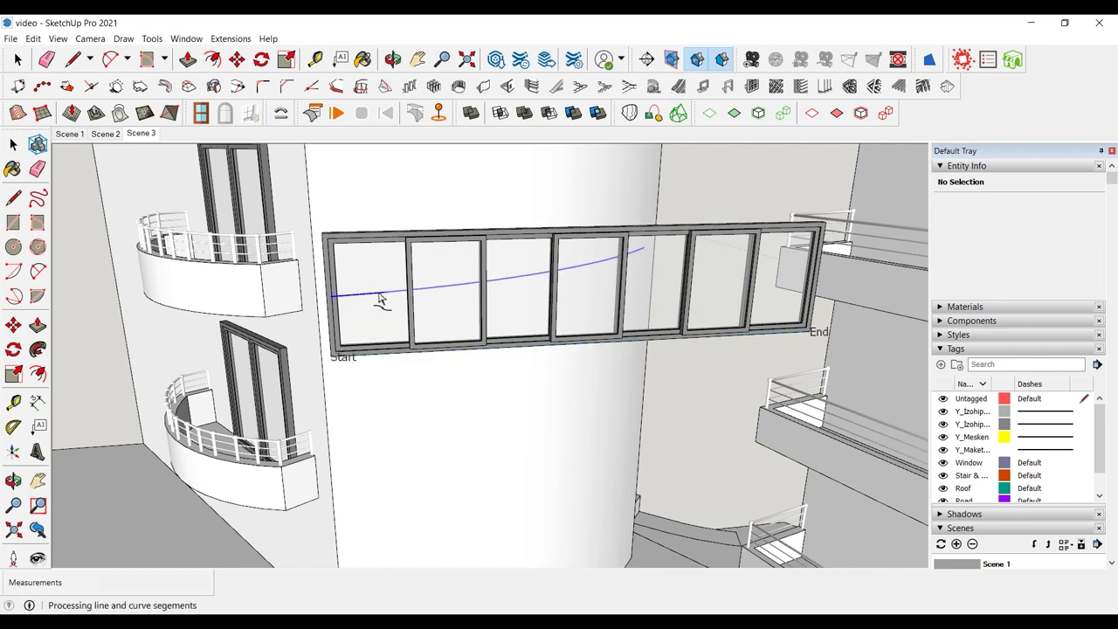
pyautogui.scroll(-2, 380, 297)
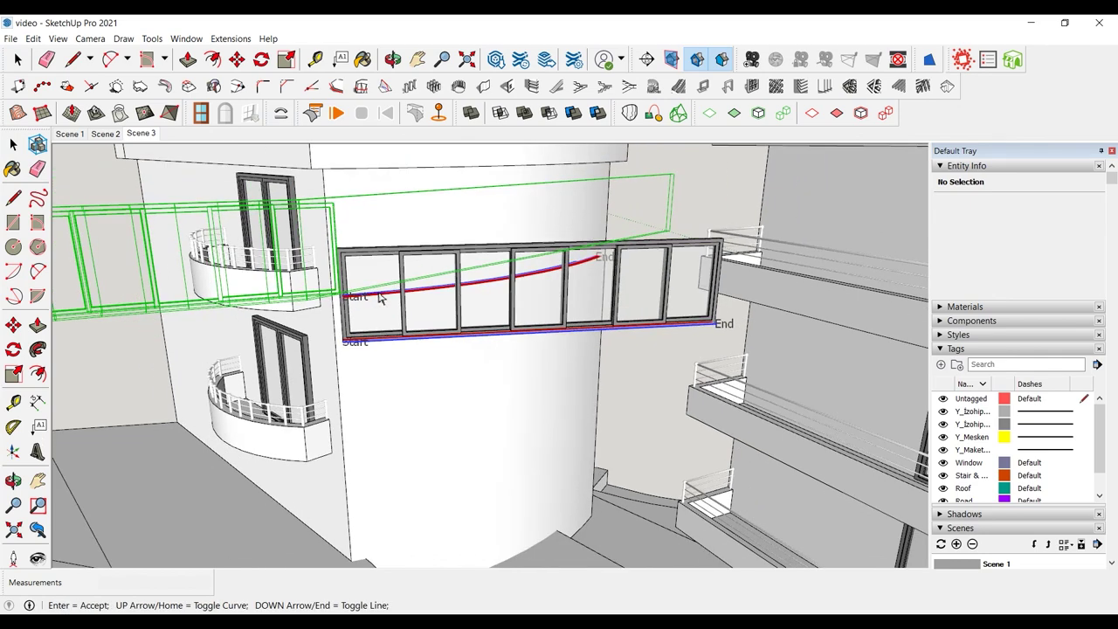
pyautogui.press('Up')
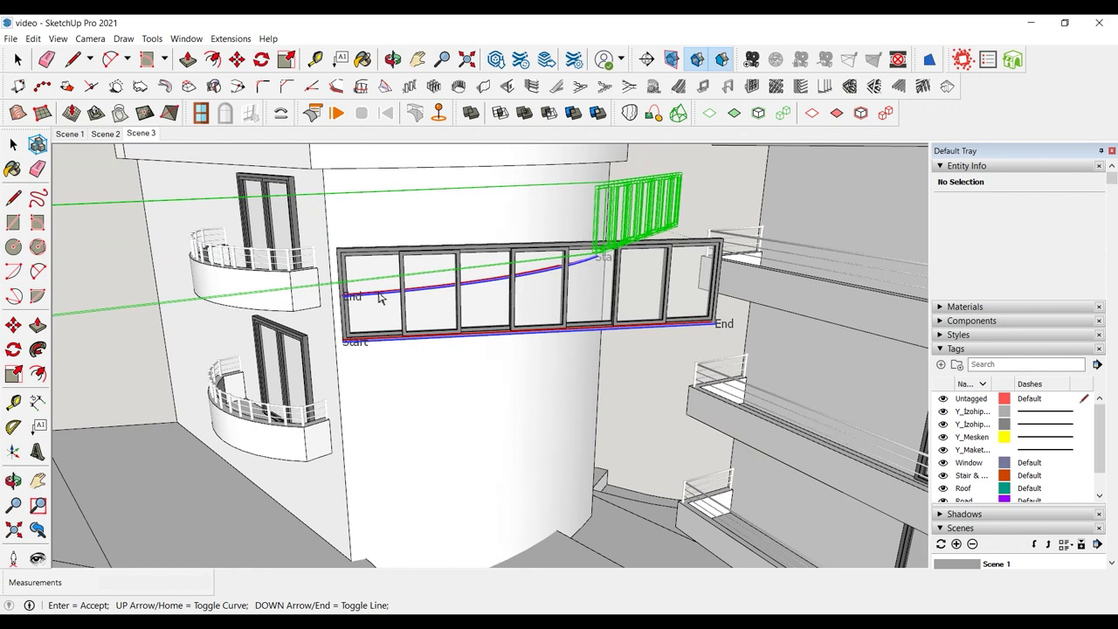
pyautogui.press('Down')
pyautogui.press('Up')
pyautogui.press('Up')
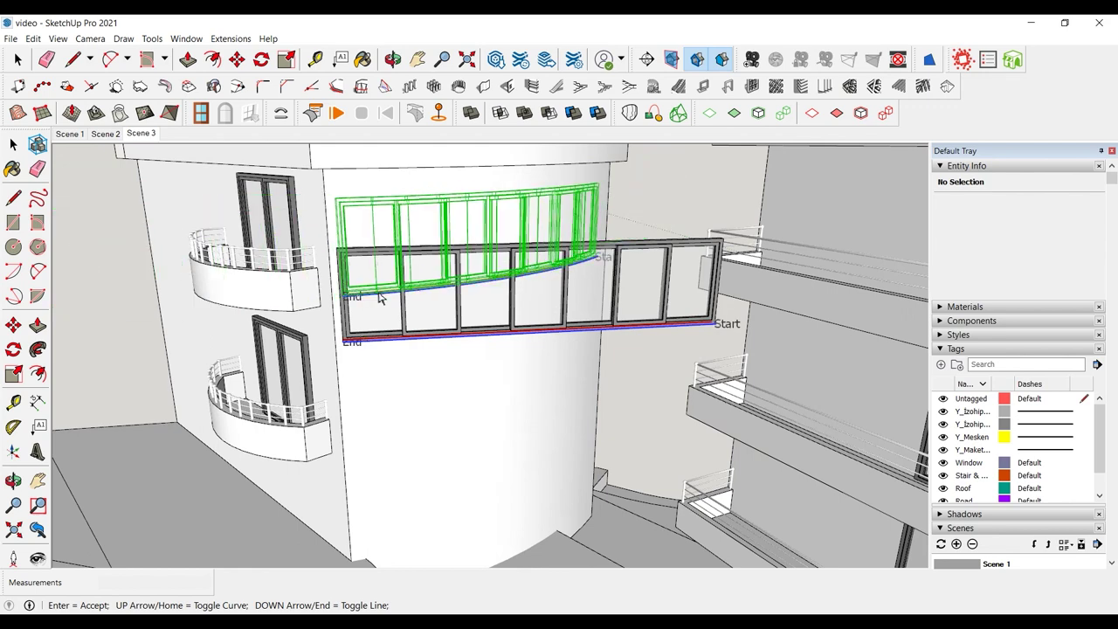
pyautogui.press('Down')
pyautogui.press('Down')
pyautogui.press('Up')
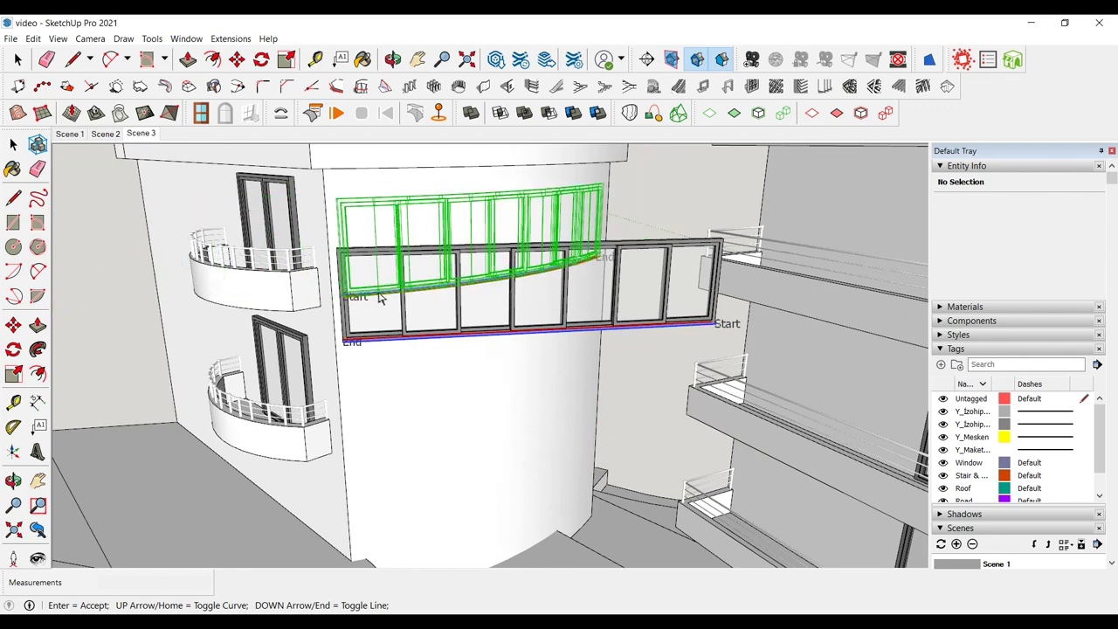
# - Move the bent window down onto the curved wall, just below the roof edge
pyautogui.scroll(-6, 452, 456)
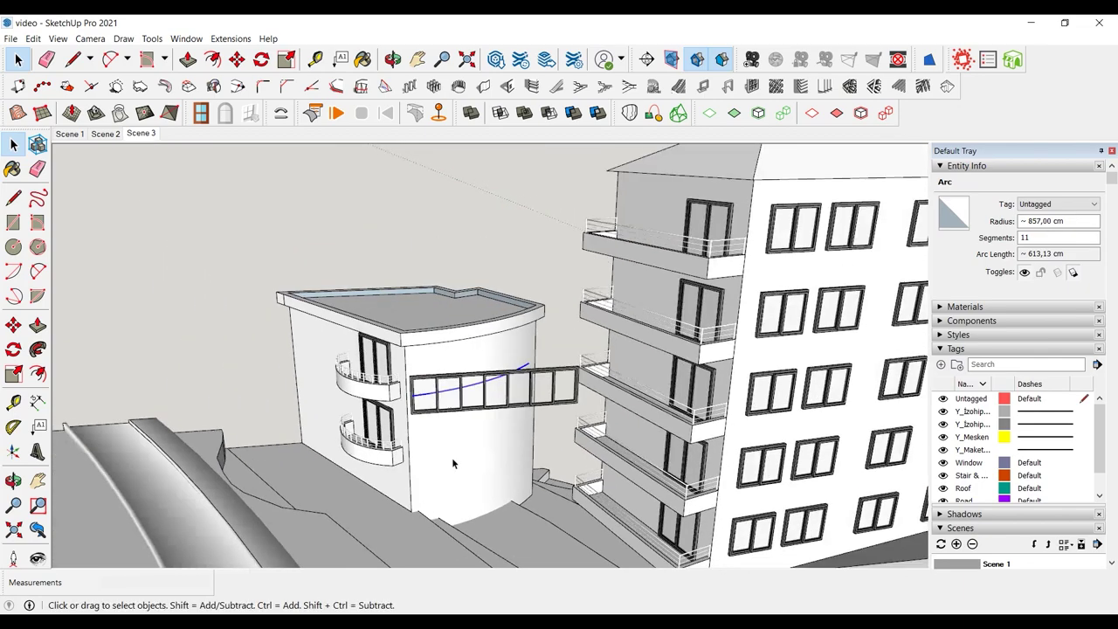
pyautogui.click(459, 179)
pyautogui.press('m')
pyautogui.click(472, 184)
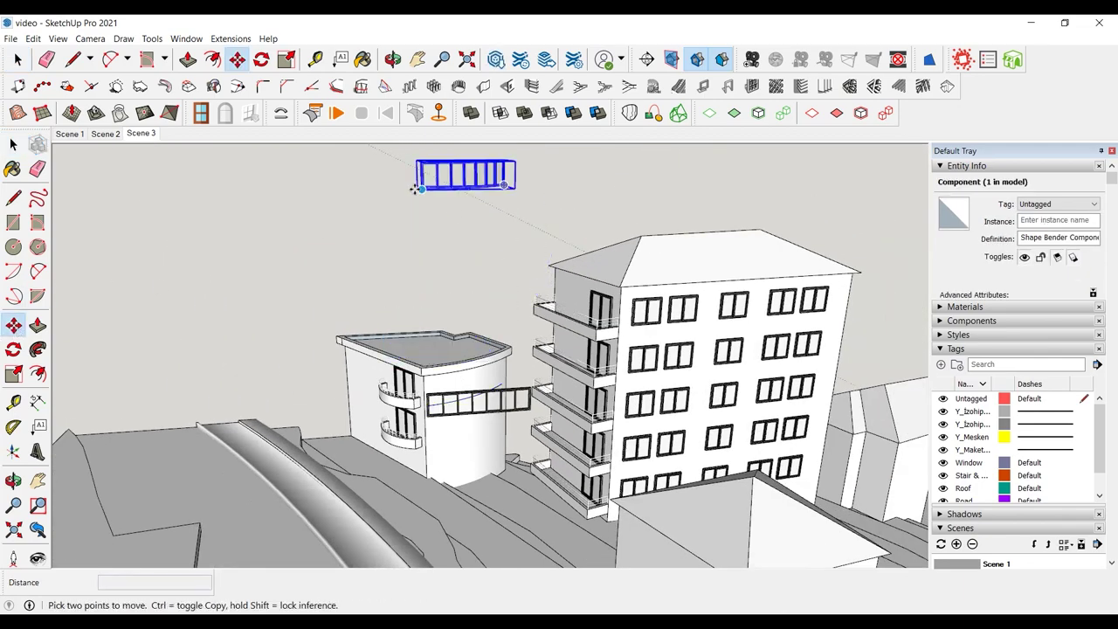
pyautogui.click(399, 297)
pyautogui.scroll(3, 524, 271)
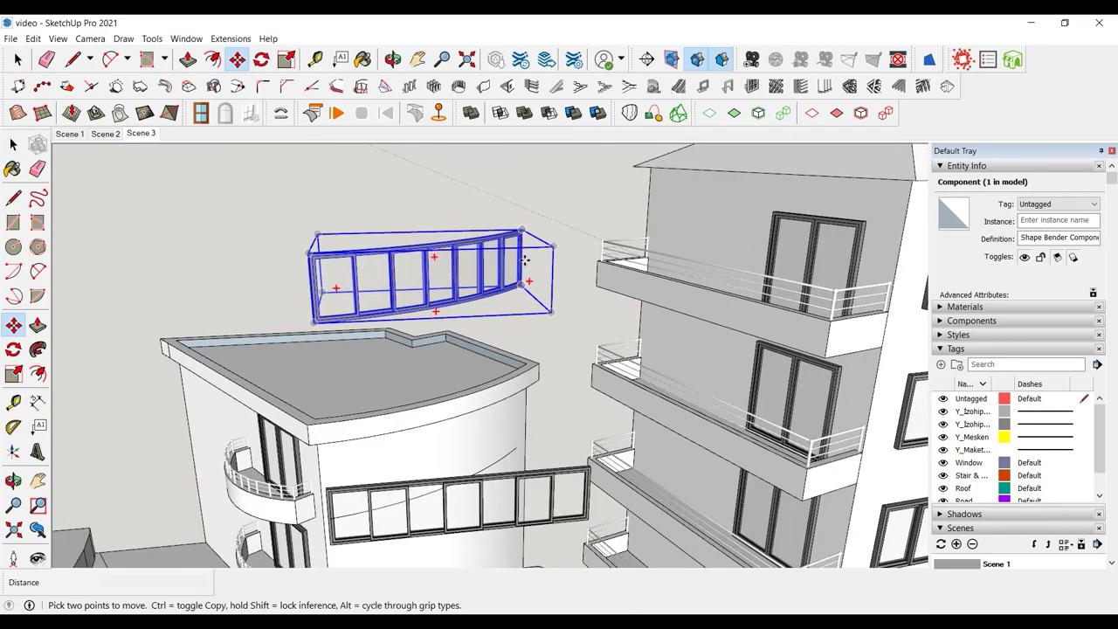
pyautogui.click(524, 260)
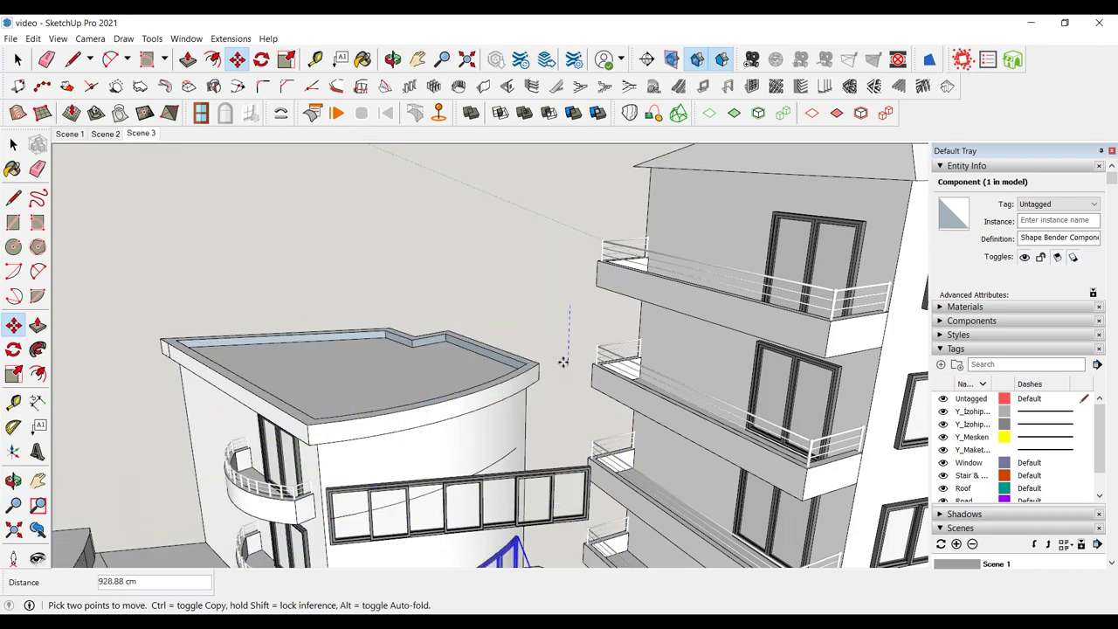
pyautogui.click(574, 332)
pyautogui.press('space')
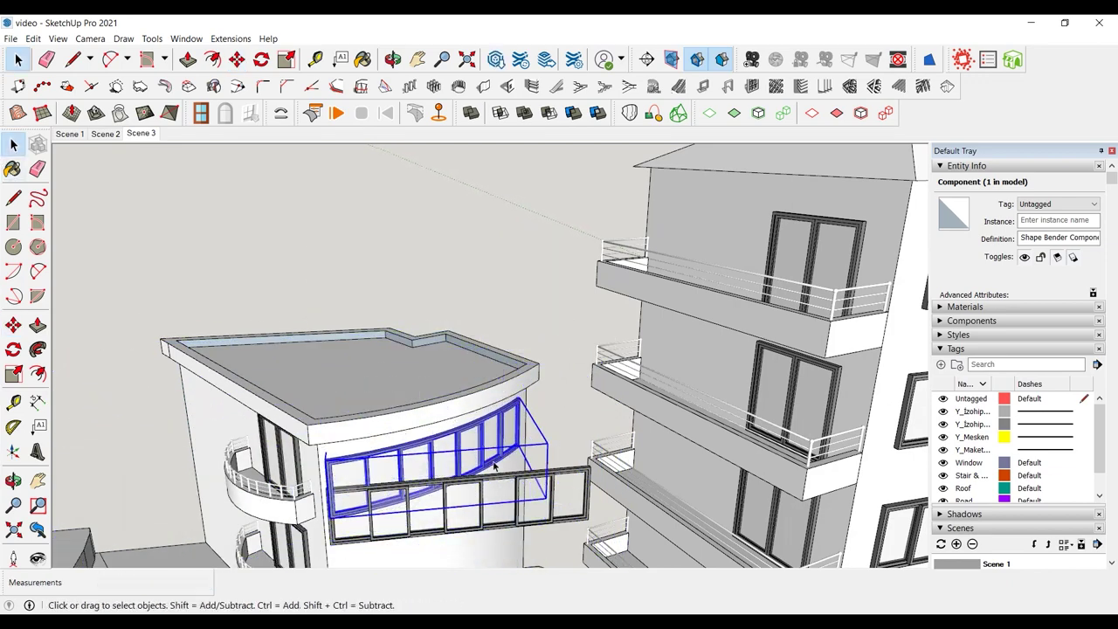
# - Delete the original straight window, the helper line and the helper arc
pyautogui.click(546, 522)
pyautogui.press('Delete')
pyautogui.scroll(-3, 544, 309)
pyautogui.scroll(4, 460, 451)
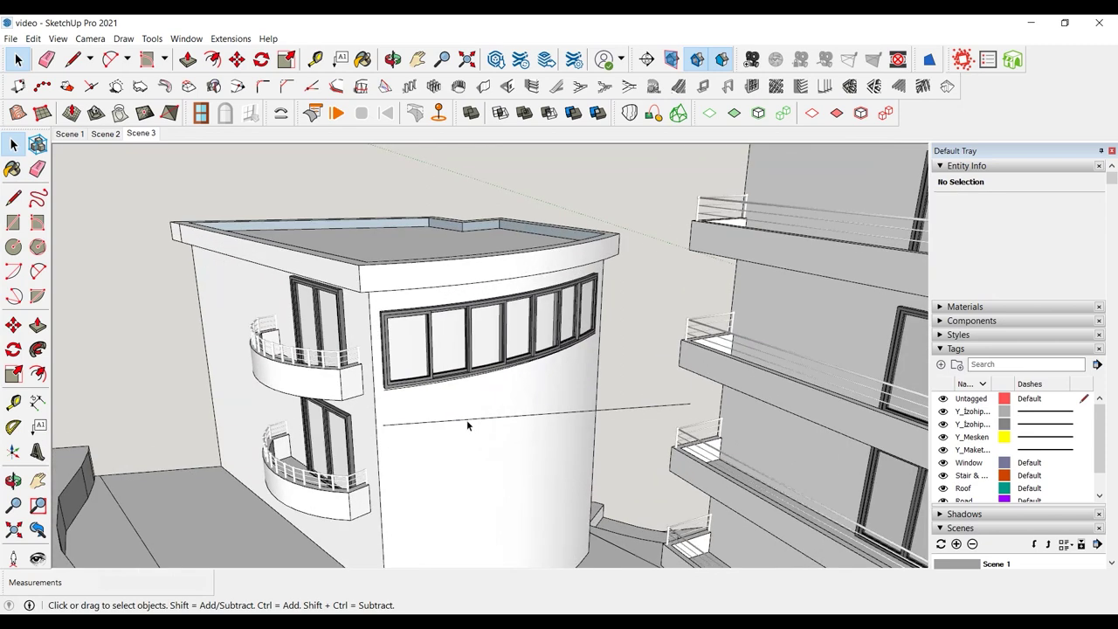
pyautogui.click(466, 419)
pyautogui.press('Delete')
pyautogui.click(401, 387)
pyautogui.click(379, 391)
pyautogui.press('Delete')
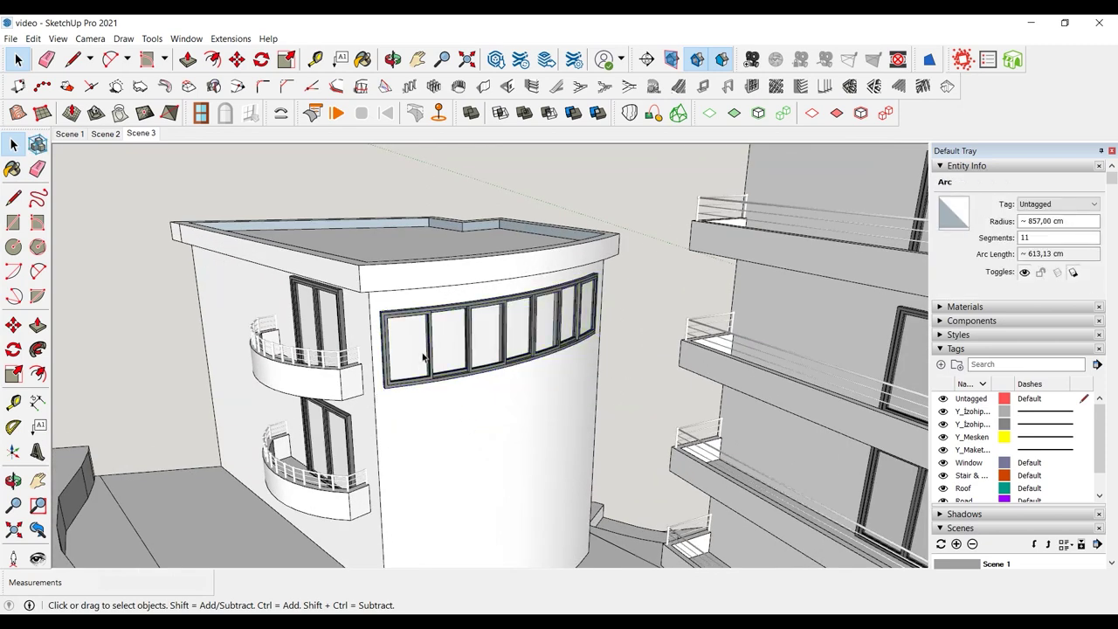
# - Raise the bent sliding window slightly along the curved wall so it sits just under the roof edge
pyautogui.click(422, 356)
pyautogui.press('m')
pyautogui.scroll(2, 337, 344)
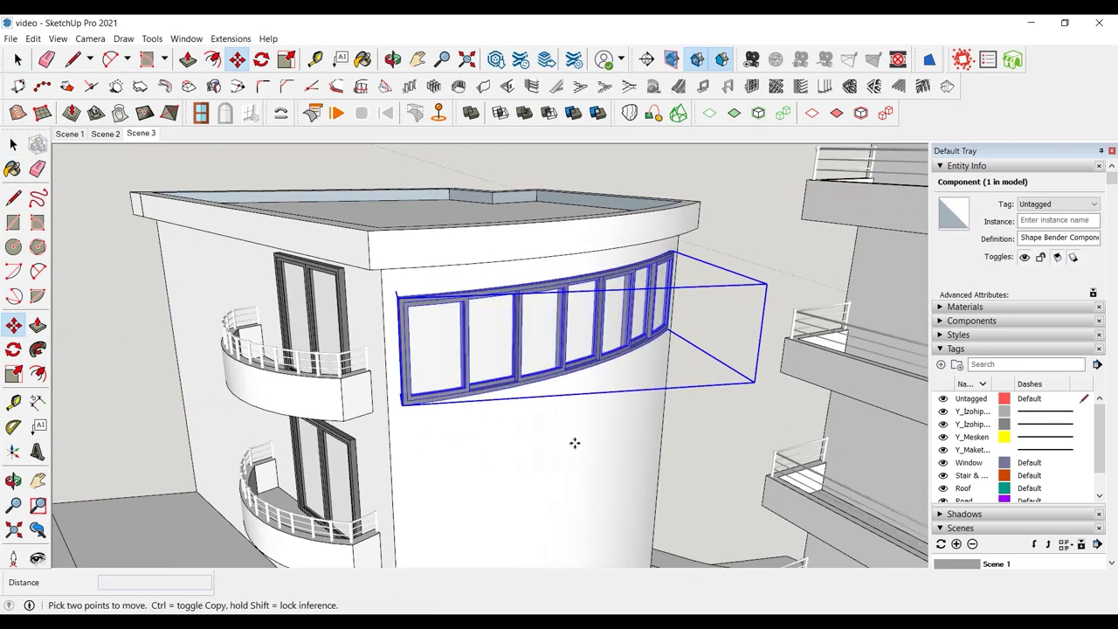
pyautogui.click(574, 443)
pyautogui.click(579, 425)
pyautogui.scroll(2, 344, 268)
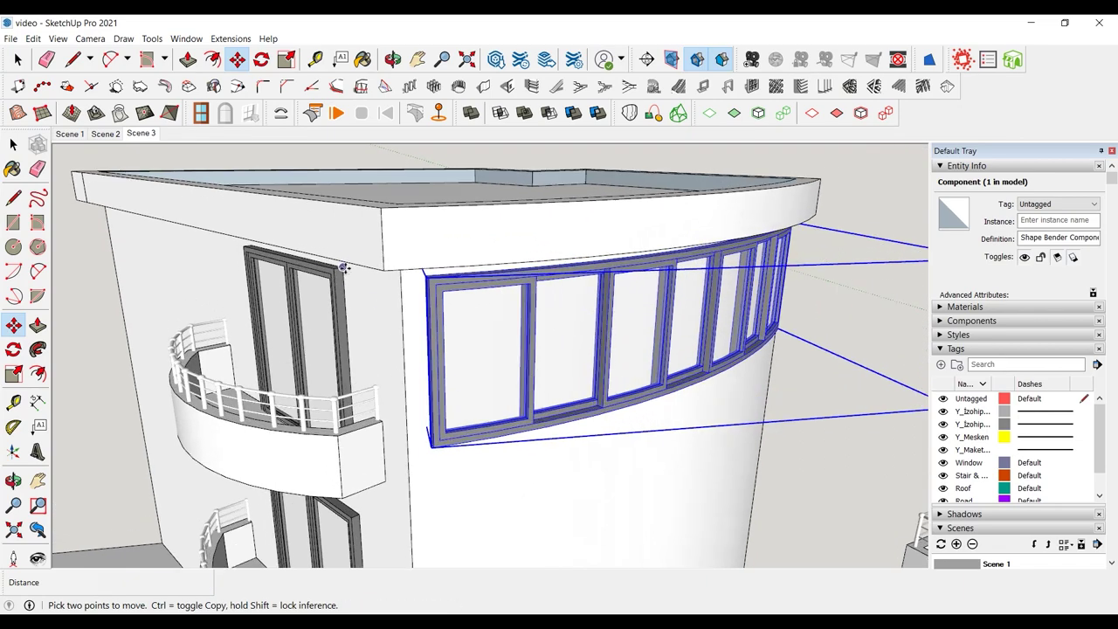
# - Make two evenly spaced copies of the bent window down the curved wall, one for each lower floor
pyautogui.click(344, 268)
pyautogui.press('ctrl')
pyautogui.scroll(-3, 344, 268)
pyautogui.click(364, 454)
pyautogui.scroll(-2, 493, 299)
pyautogui.write('*')
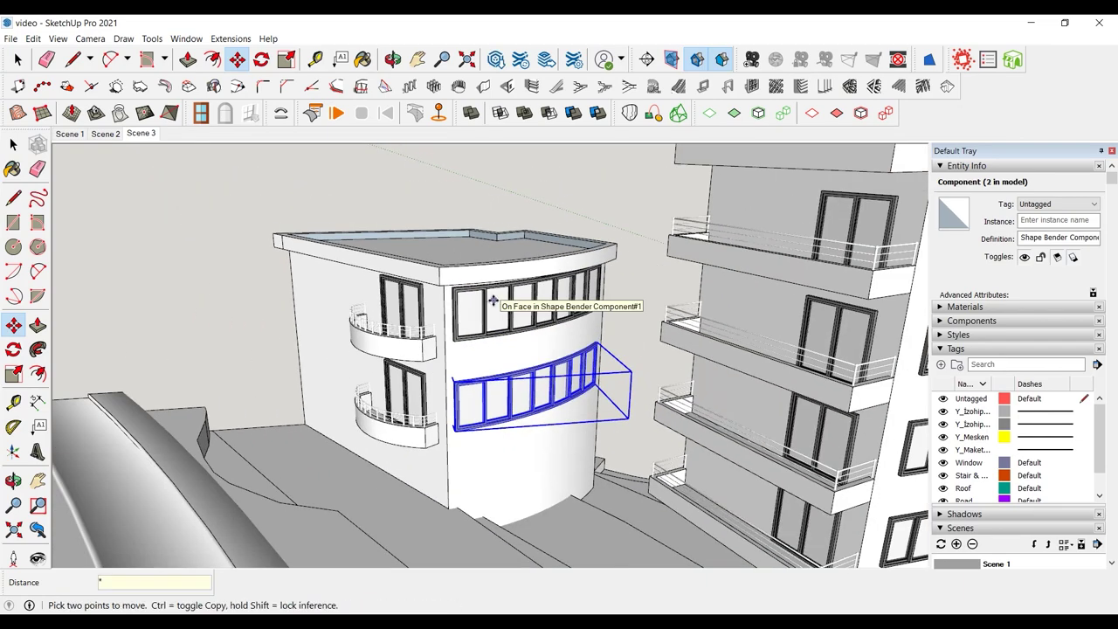
pyautogui.write('2')
pyautogui.press('Return')
pyautogui.click(13, 145)
pyautogui.moveTo(515, 338); pyautogui.dragTo(634, 350, button='middle')
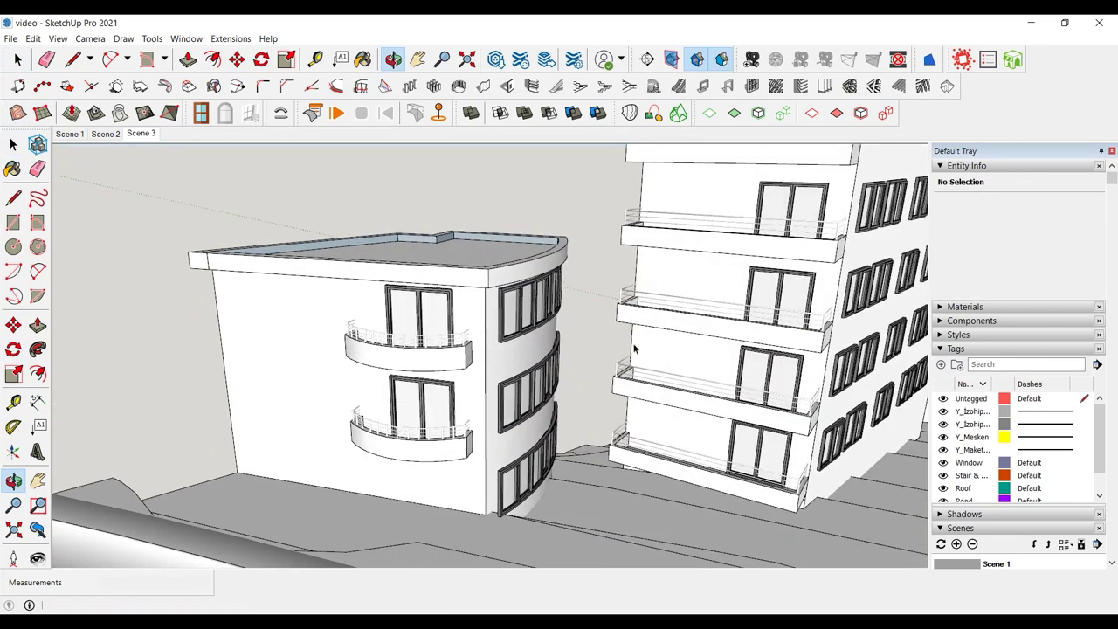
pyautogui.scroll(-2, 519, 445)
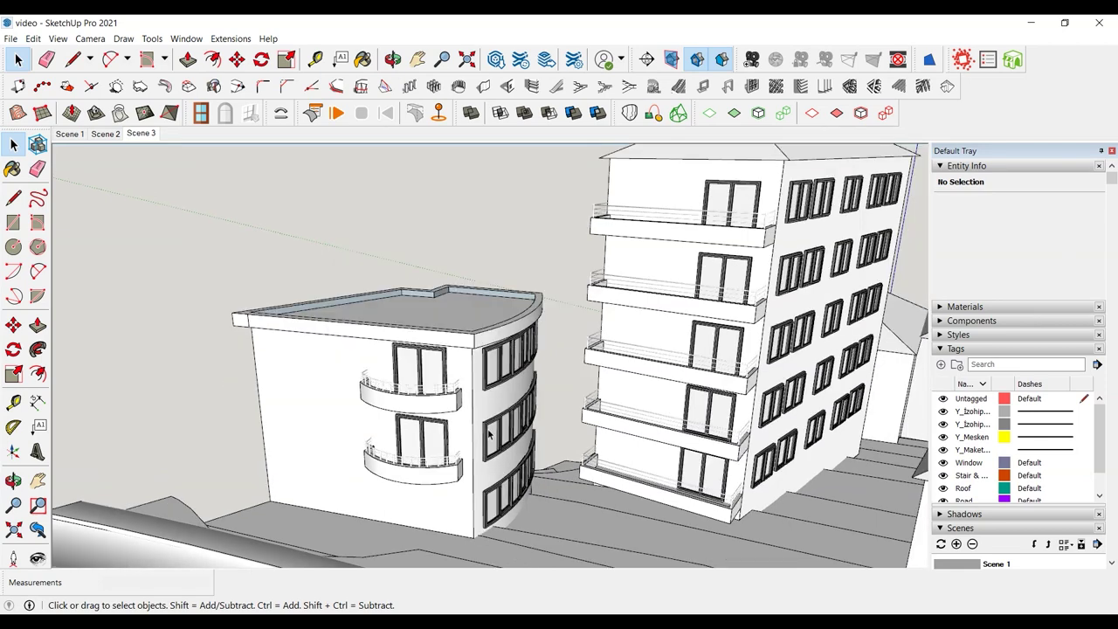
# - Create a four-sash sliding window, 400 cm long and 150 cm high, and place it beside the upper balcony door on the flat wall
pyautogui.scroll(3, 248, 460)
pyautogui.click(201, 113)
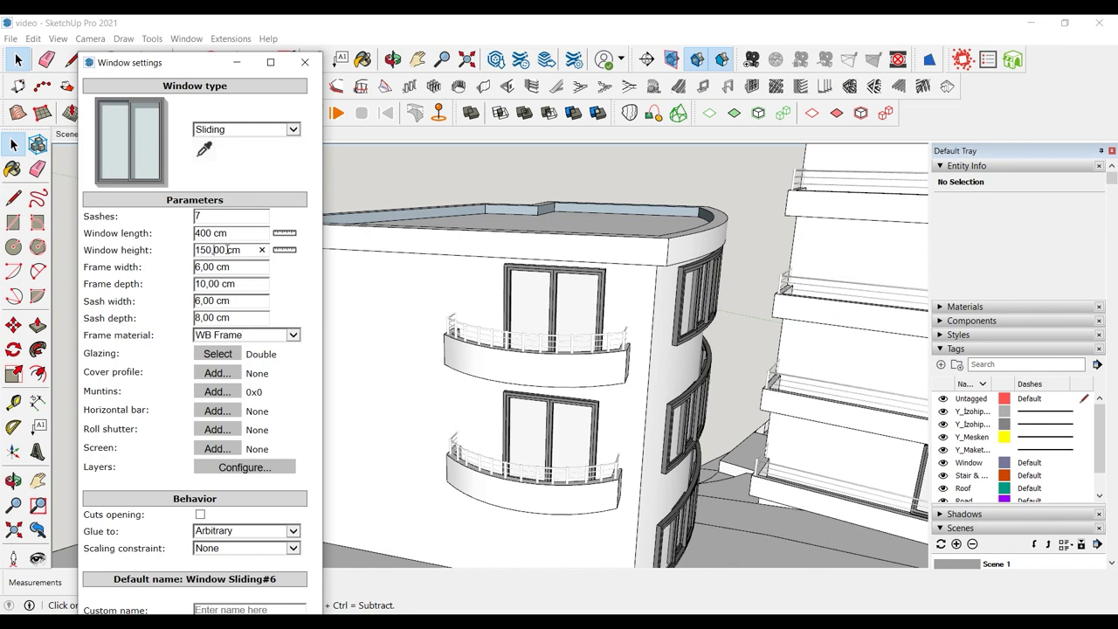
pyautogui.click(293, 130)
pyautogui.click(219, 123)
pyautogui.write('4')
pyautogui.scroll(-1, 211, 343)
pyautogui.click(235, 610)
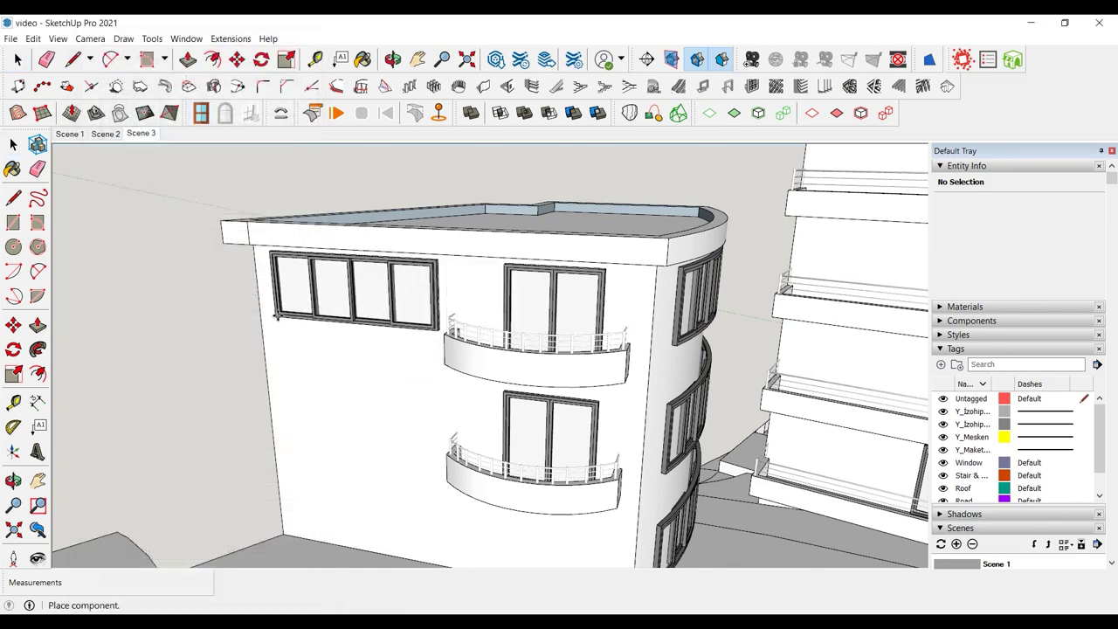
pyautogui.click(281, 318)
# - Copy the four-sash sliding window down the flat wall to the two lower floors at 270 cm spacing
pyautogui.press('m')
pyautogui.click(615, 262)
pyautogui.press('ctrl')
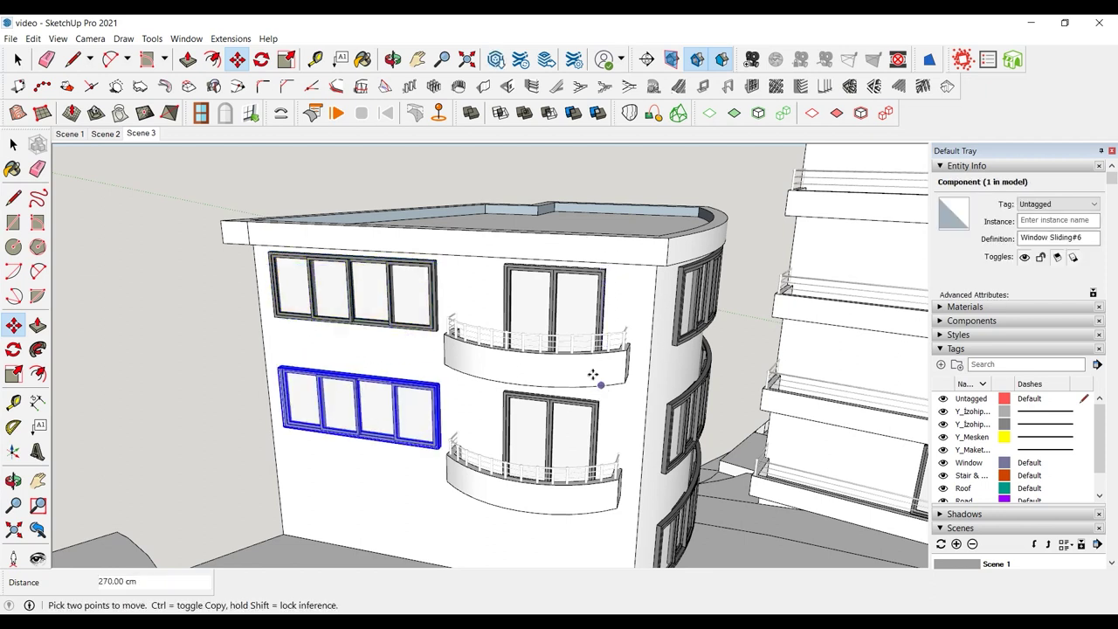
pyautogui.click(345, 281)
pyautogui.click(435, 260)
pyautogui.click(441, 377)
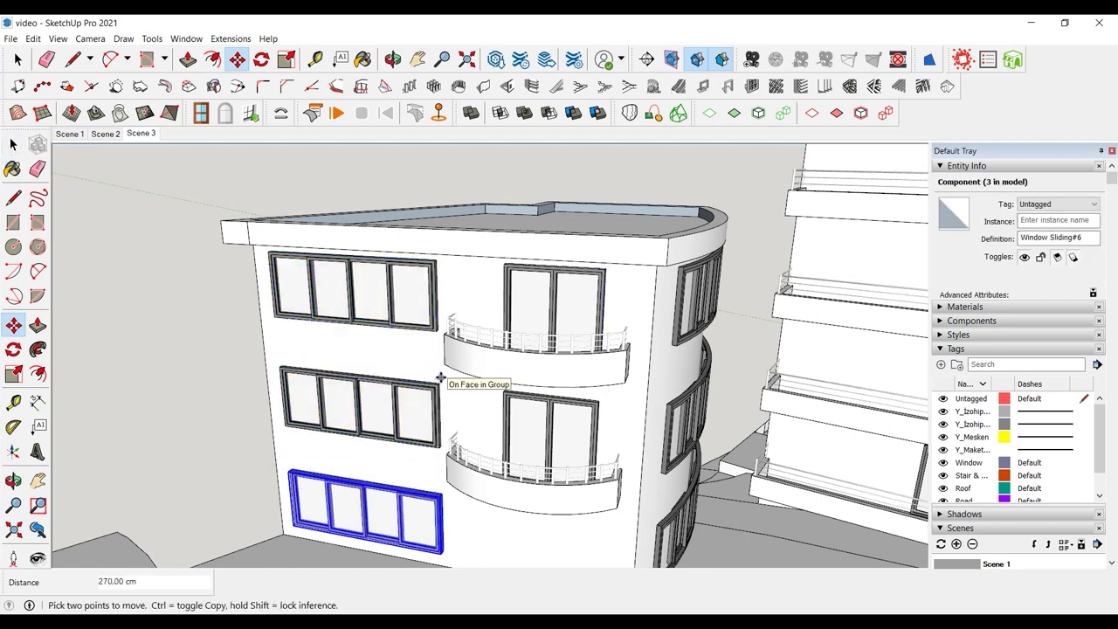
pyautogui.press('space')
pyautogui.click(384, 492)
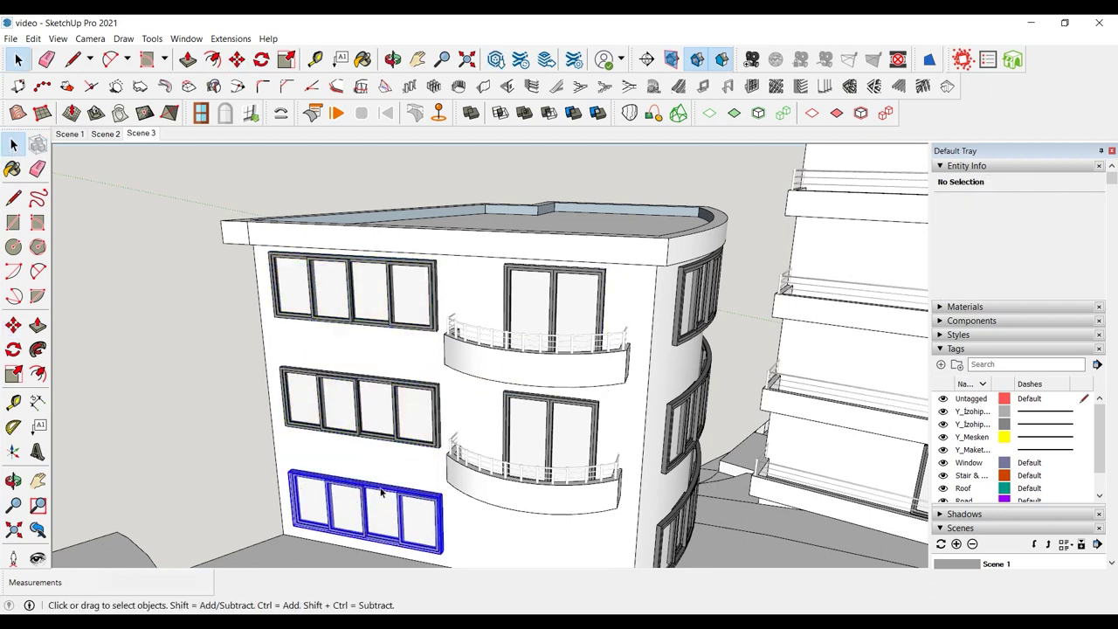
pyautogui.press('Delete')
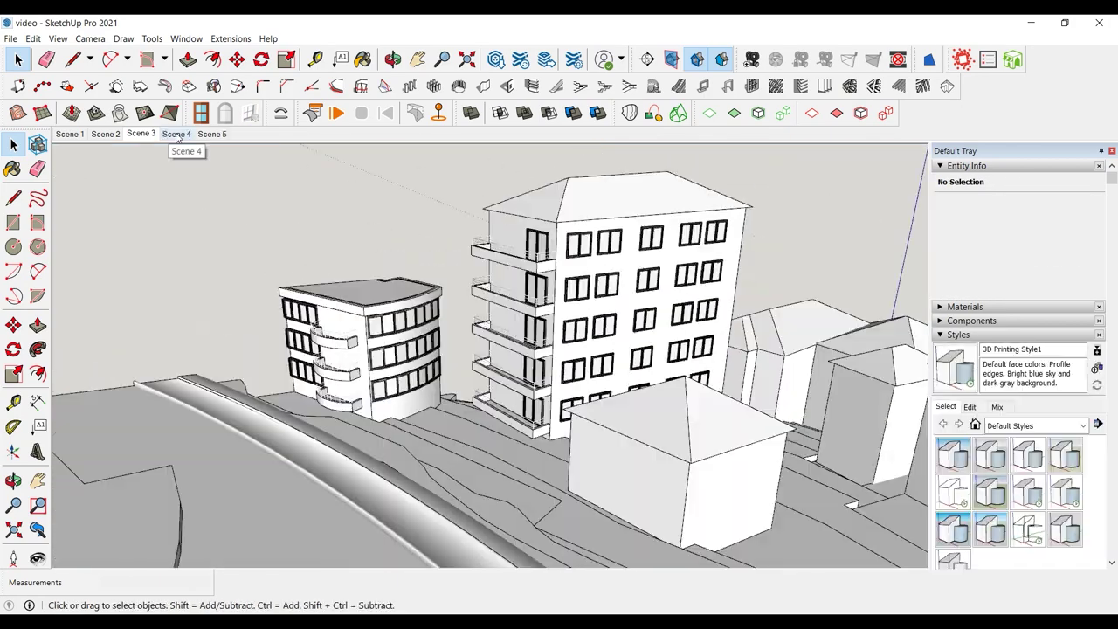
# - Go through Scene 4 to Scene 5 and switch the camera to parallel projection
pyautogui.click(175, 133)
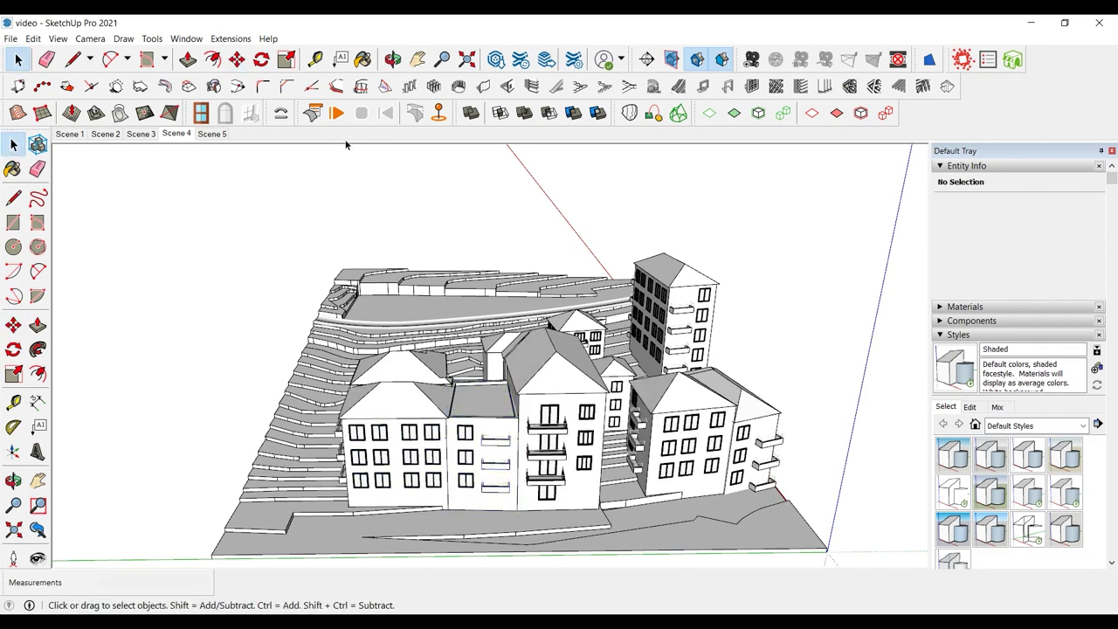
pyautogui.click(213, 133)
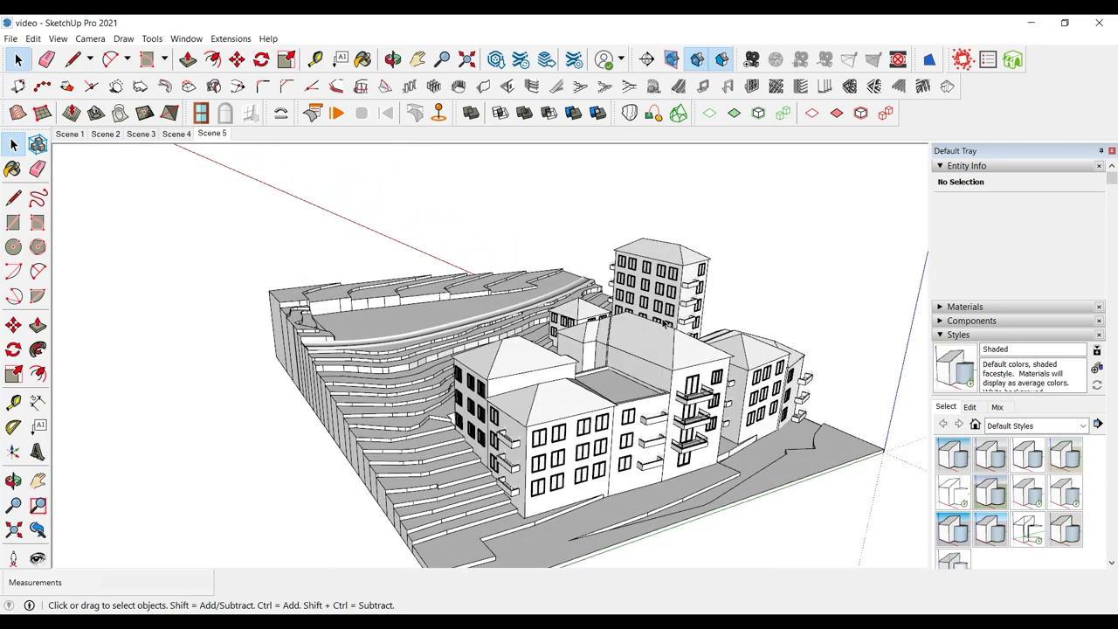
pyautogui.click(576, 437)
pyautogui.click(88, 39)
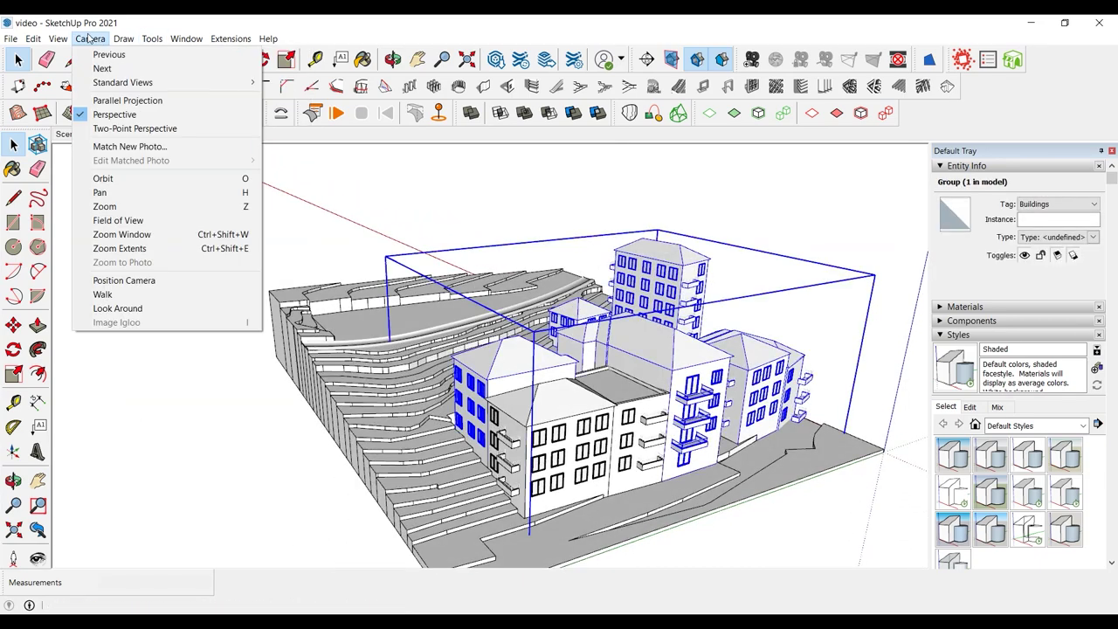
pyautogui.click(122, 100)
pyautogui.moveTo(626, 349); pyautogui.dragTo(644, 399, button='middle')
# - Draw a straight line along the terrain's front edge from corner to corner
pyautogui.click(584, 554)
pyautogui.scroll(3, 581, 551)
pyautogui.moveTo(576, 550); pyautogui.dragTo(717, 545, button='middle')
pyautogui.click(13, 202)
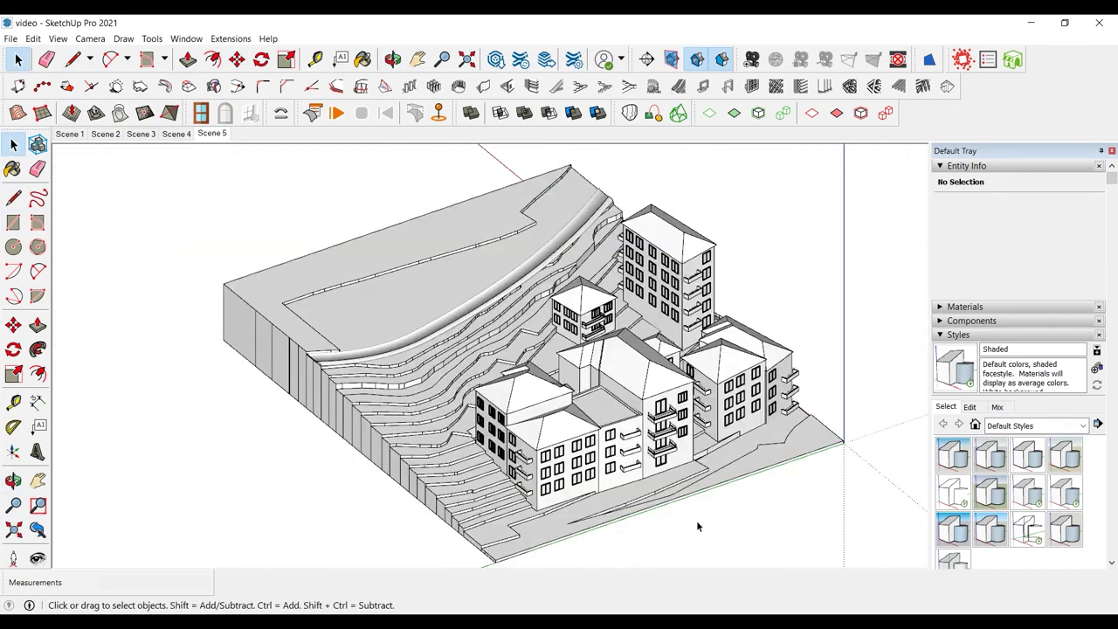
pyautogui.scroll(2, 577, 559)
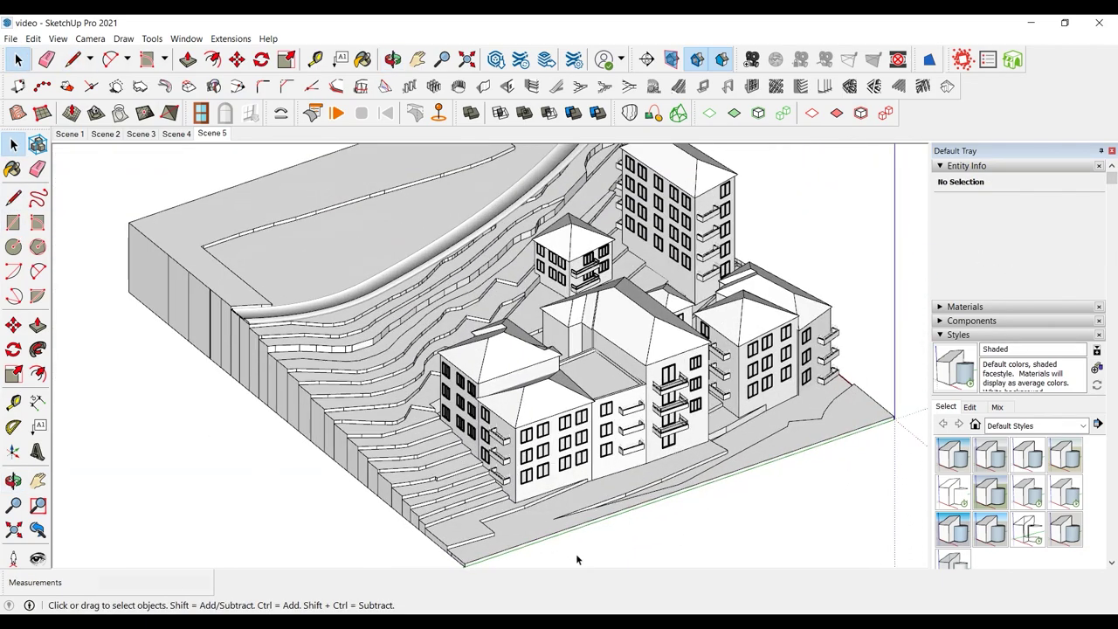
pyautogui.moveTo(657, 545); pyautogui.dragTo(777, 529, button='middle')
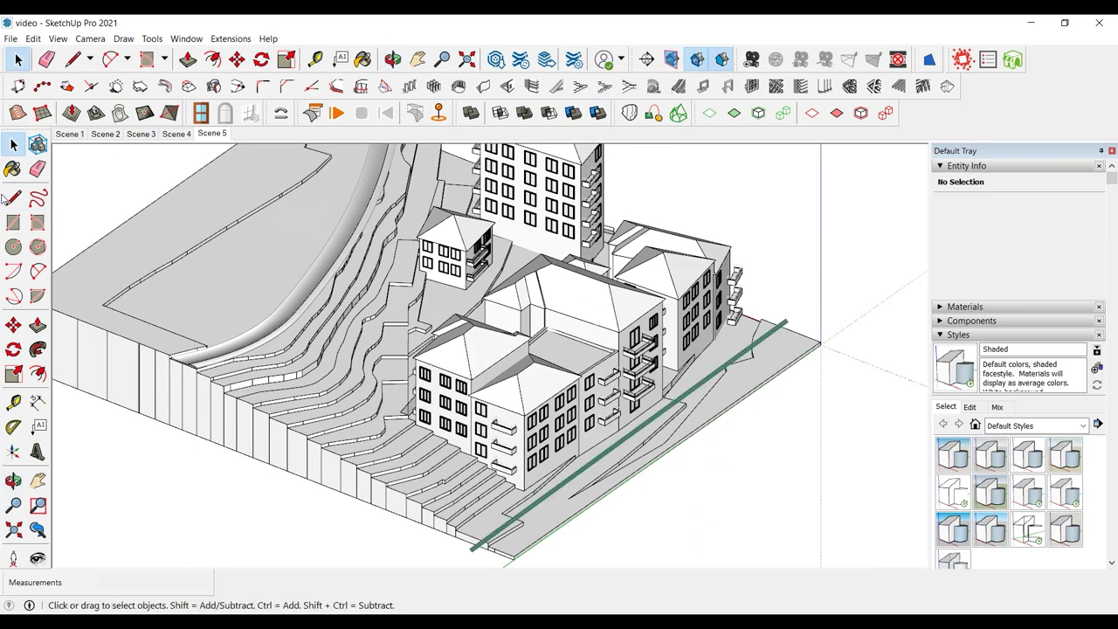
pyautogui.click(12, 200)
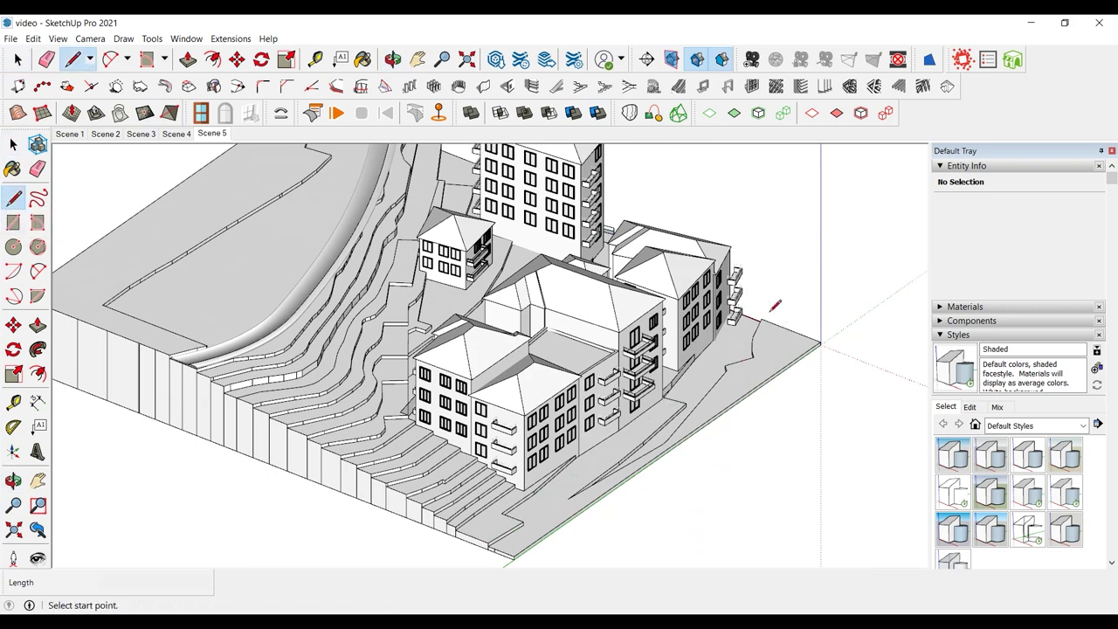
pyautogui.click(819, 343)
pyautogui.press('space')
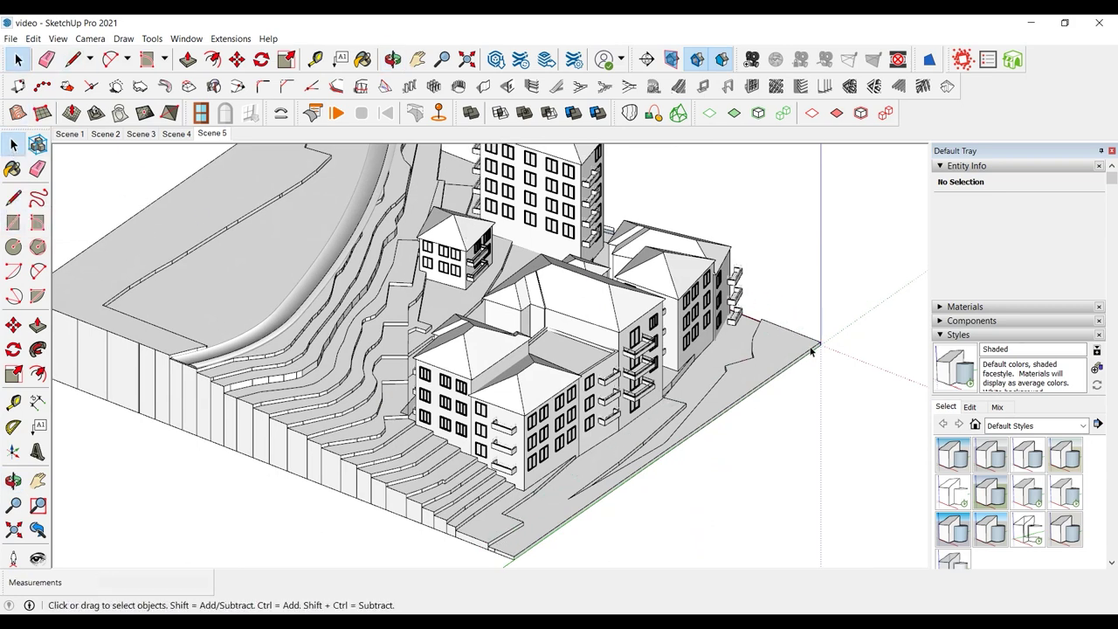
# - Move the front edge line 270 cm inward across the terrain toward the buildings
pyautogui.click(810, 351)
pyautogui.press('m')
pyautogui.click(818, 342)
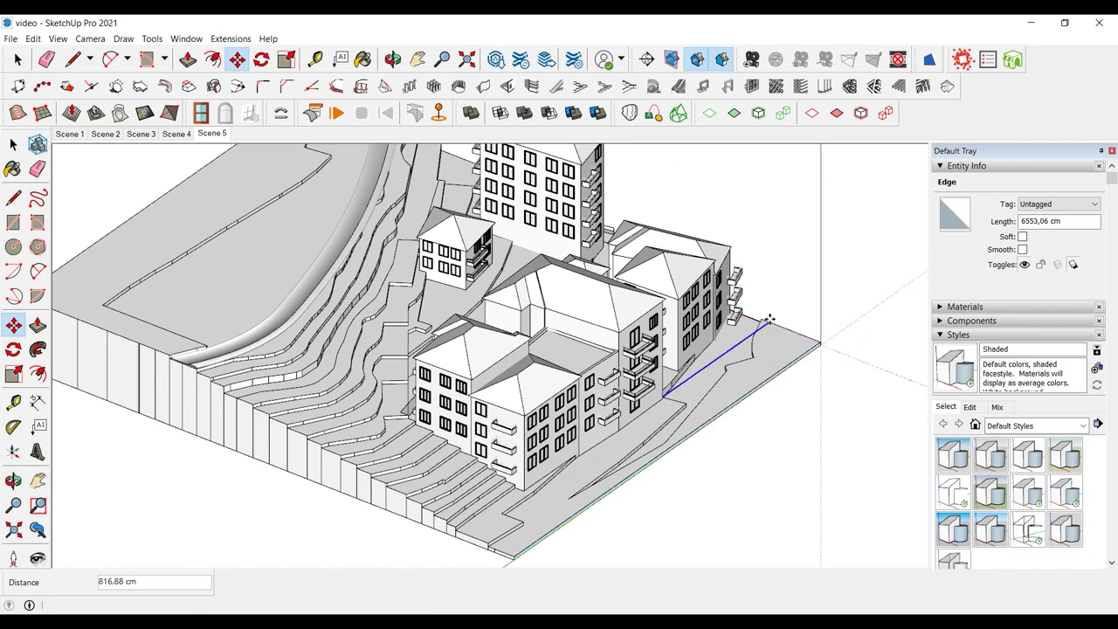
pyautogui.write('270')
pyautogui.press('Return')
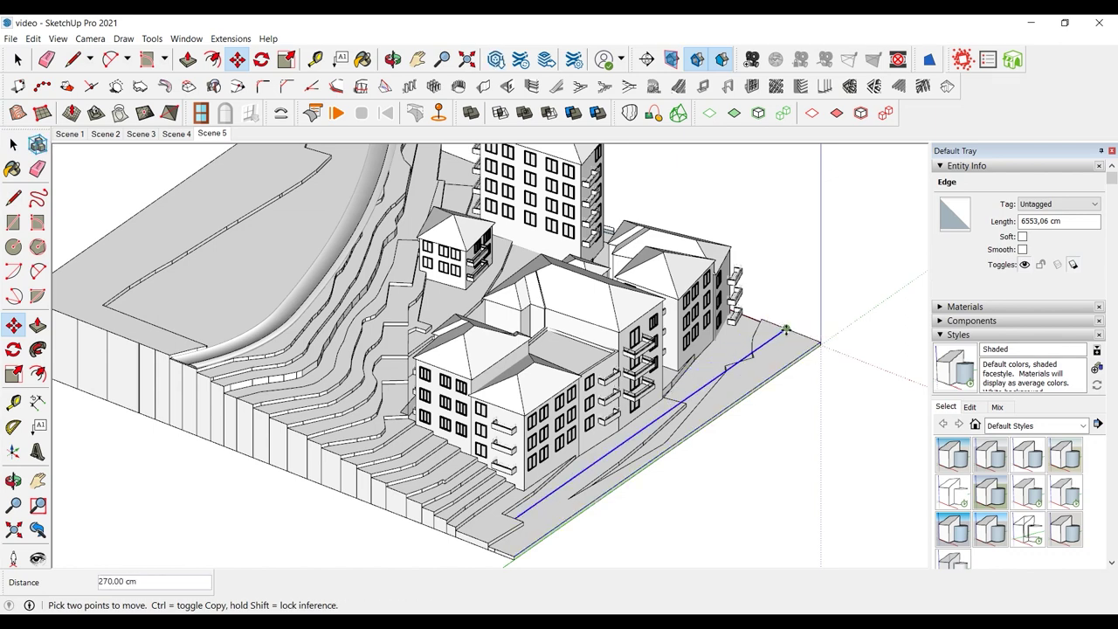
# - Shift the line slightly closer to the buildings and raise it vertically above the terrain
pyautogui.scroll(3, 786, 329)
pyautogui.click(786, 330)
pyautogui.click(772, 322)
pyautogui.scroll(-2, 773, 322)
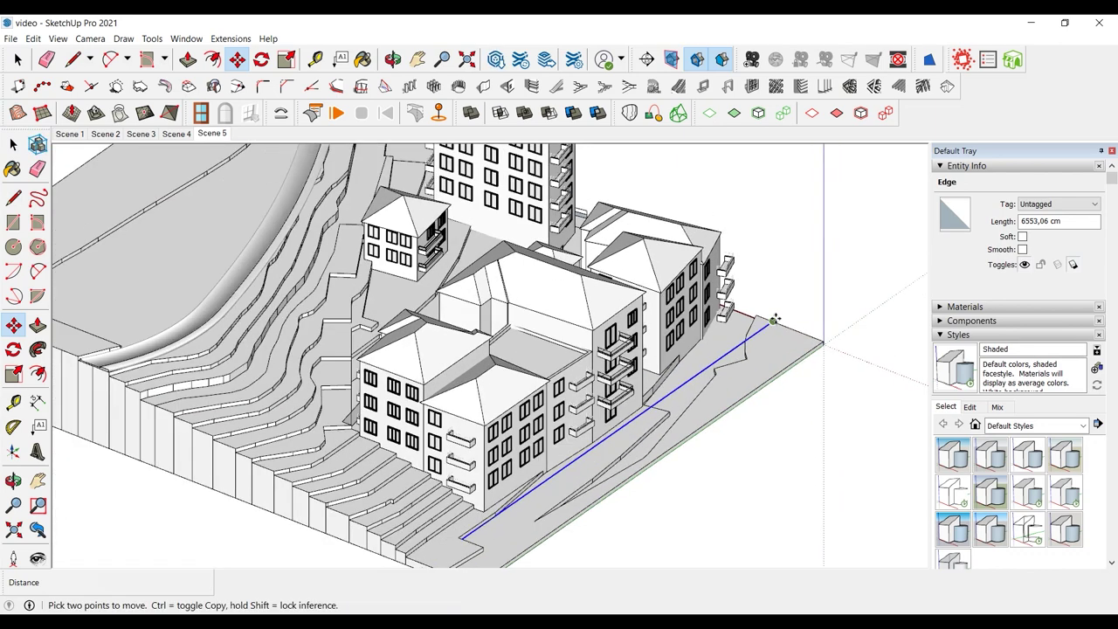
pyautogui.scroll(-1, 774, 321)
pyautogui.click(774, 321)
pyautogui.click(778, 286)
pyautogui.click(14, 144)
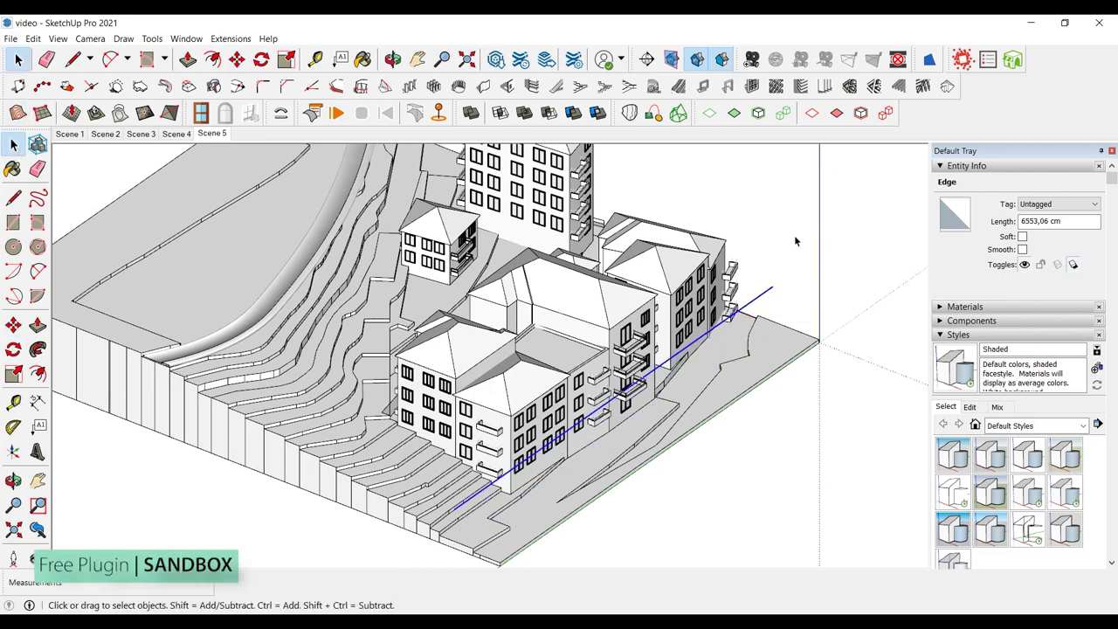
pyautogui.click(795, 241)
# - Turn the display of the Sandbox tools off and back on
pyautogui.rightClick(959, 87)
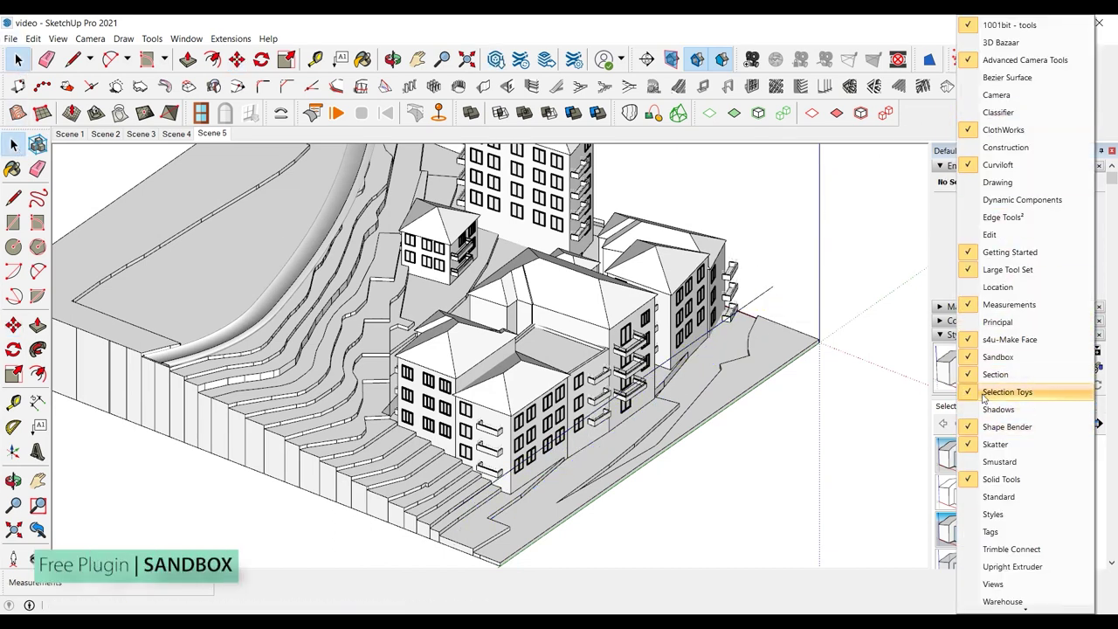
pyautogui.click(996, 356)
pyautogui.rightClick(978, 87)
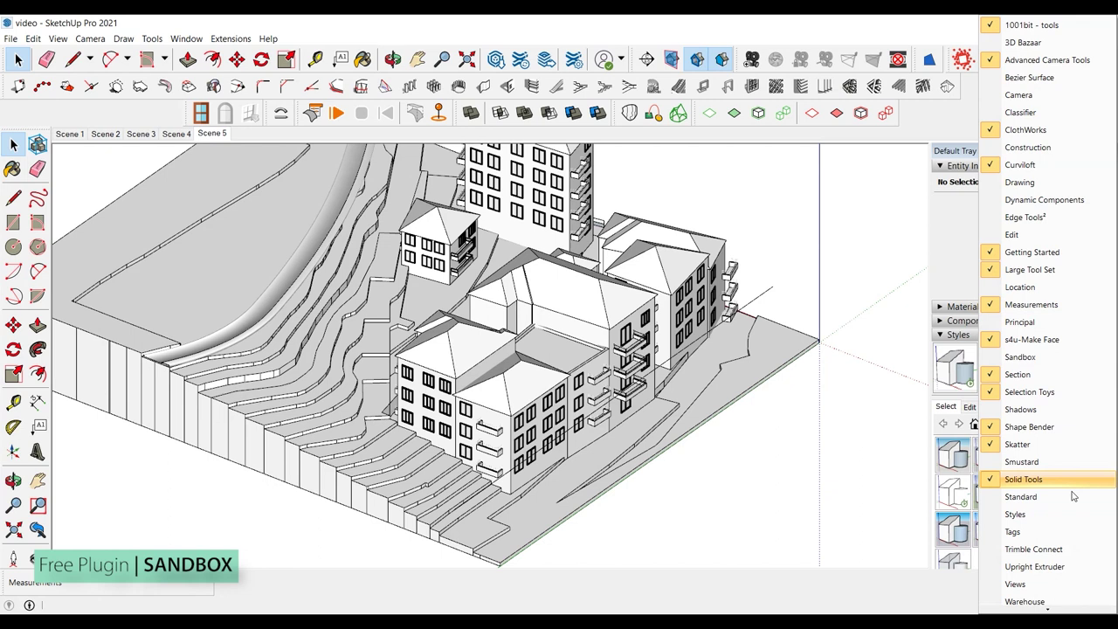
pyautogui.click(1014, 360)
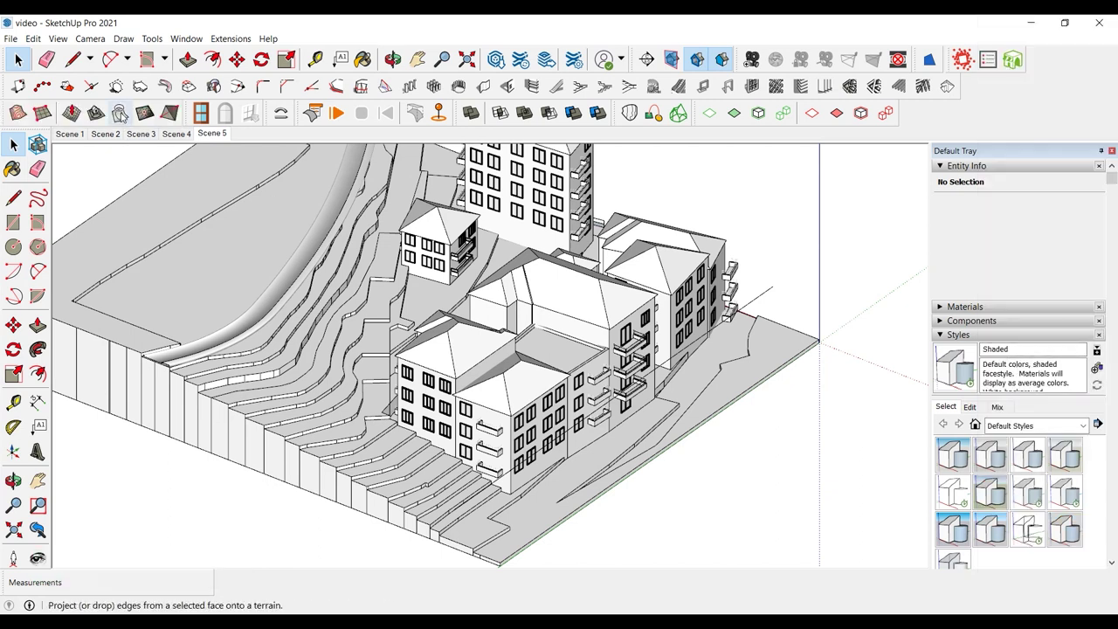
# - Drape the raised line onto the terrain group with the Sandbox Drape tool and delete the original line
pyautogui.click(758, 298)
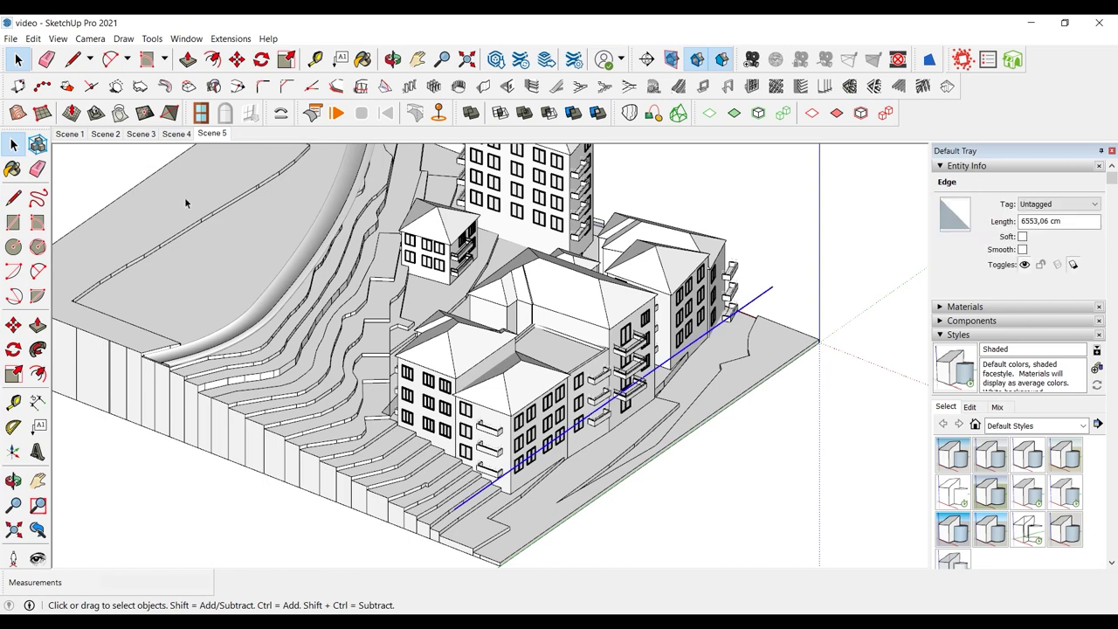
pyautogui.click(119, 112)
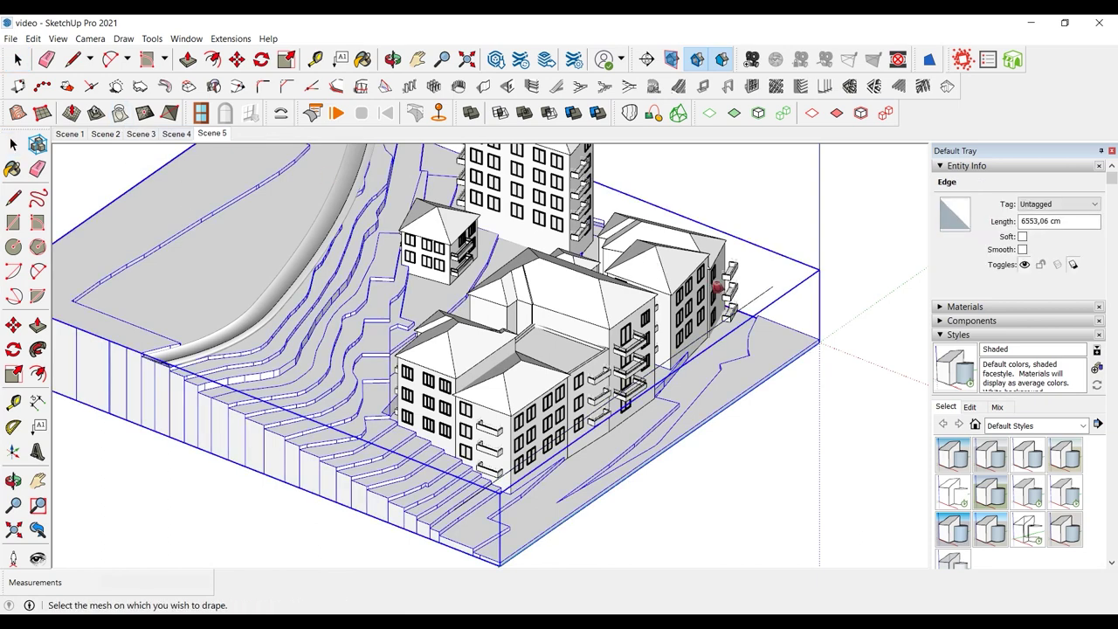
pyautogui.click(771, 333)
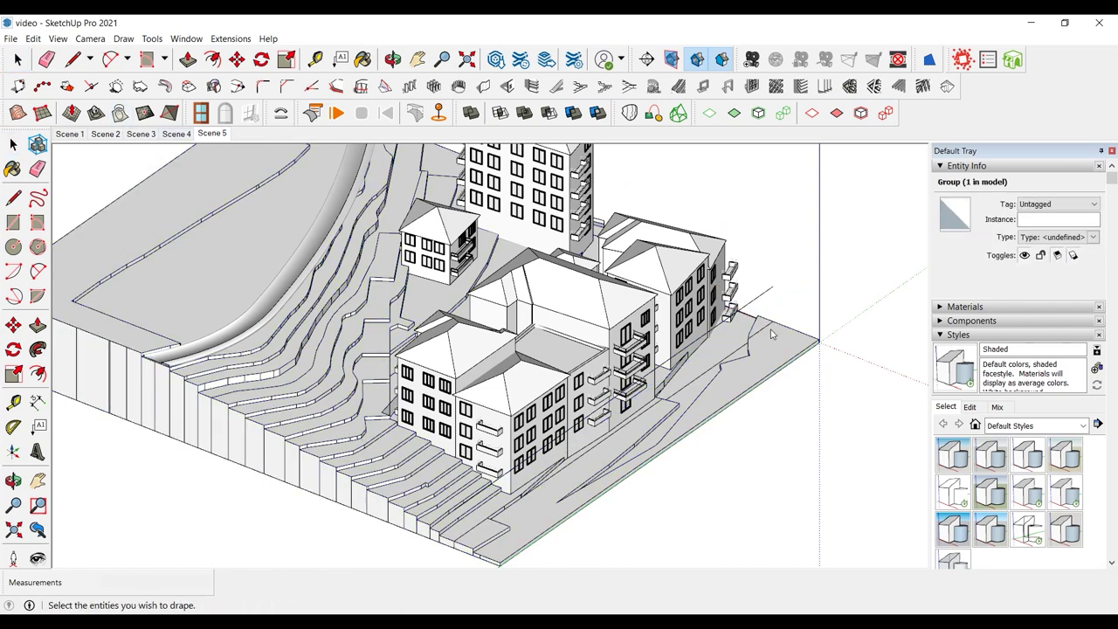
pyautogui.press('space')
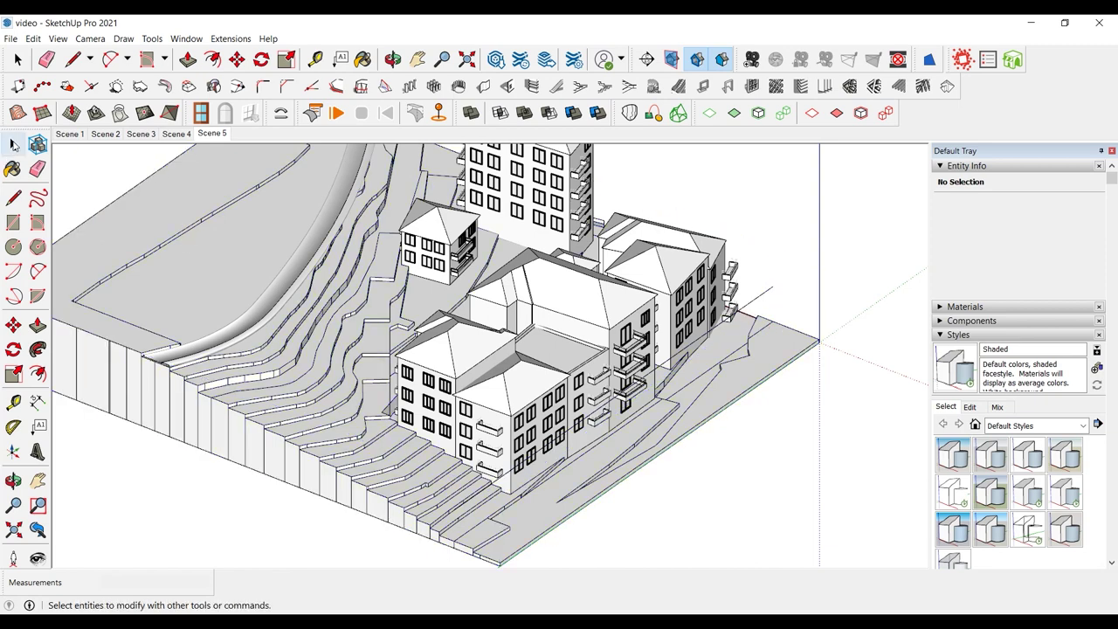
pyautogui.click(765, 295)
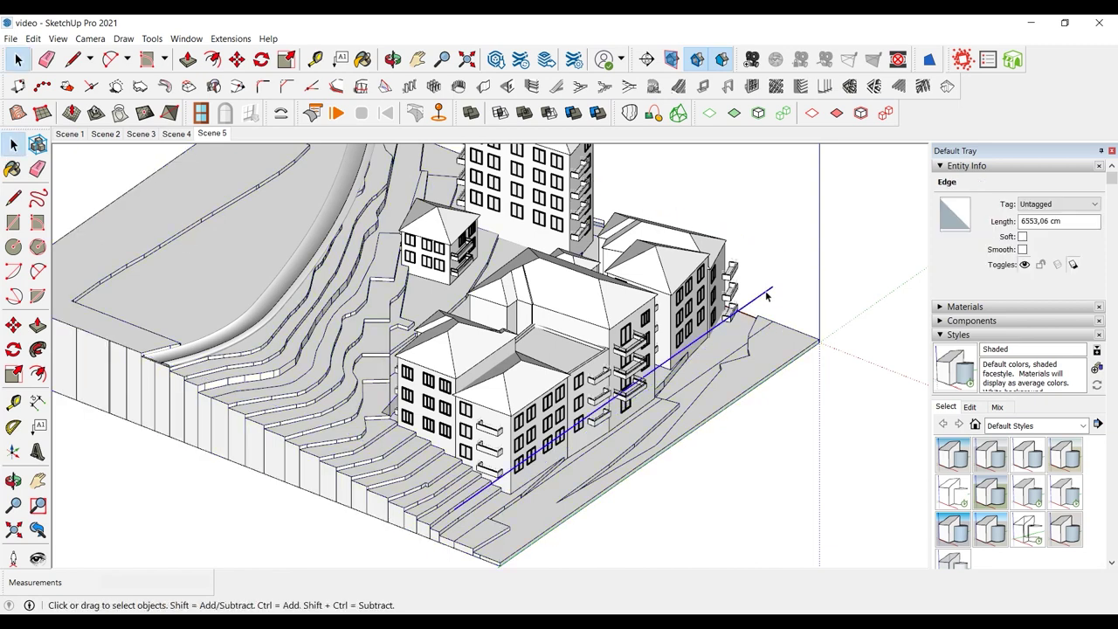
# - Cut off the terrain strip in front of the draped line with a 50 cm downward Push/Pull, erasing the leftover edges and face
pyautogui.doubleClick(775, 357)
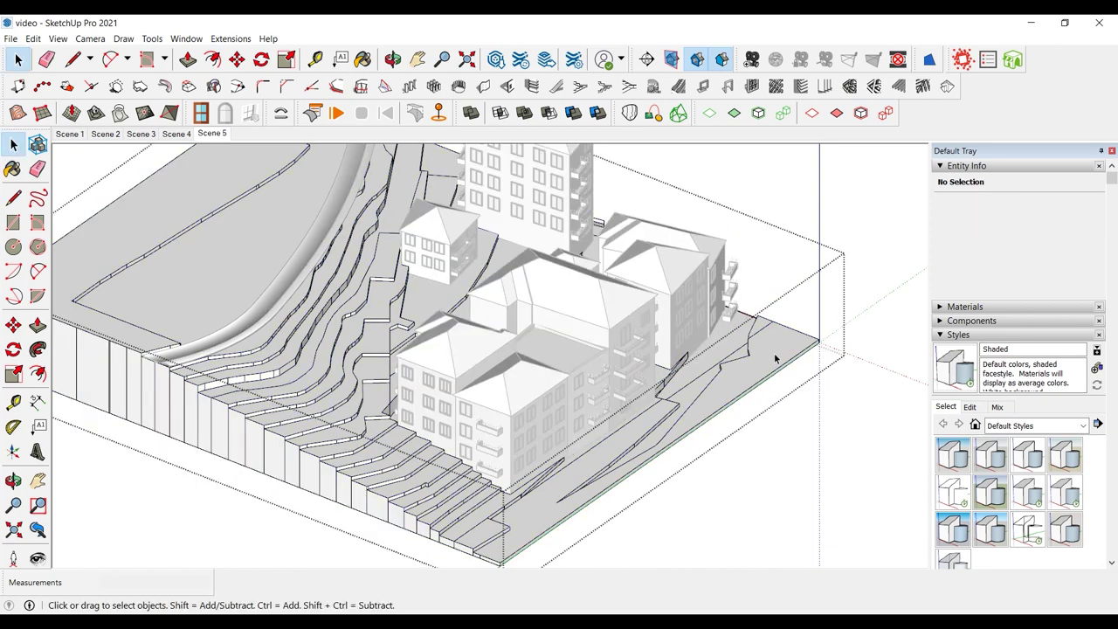
pyautogui.click(37, 325)
pyautogui.doubleClick(682, 406)
pyautogui.press('b')
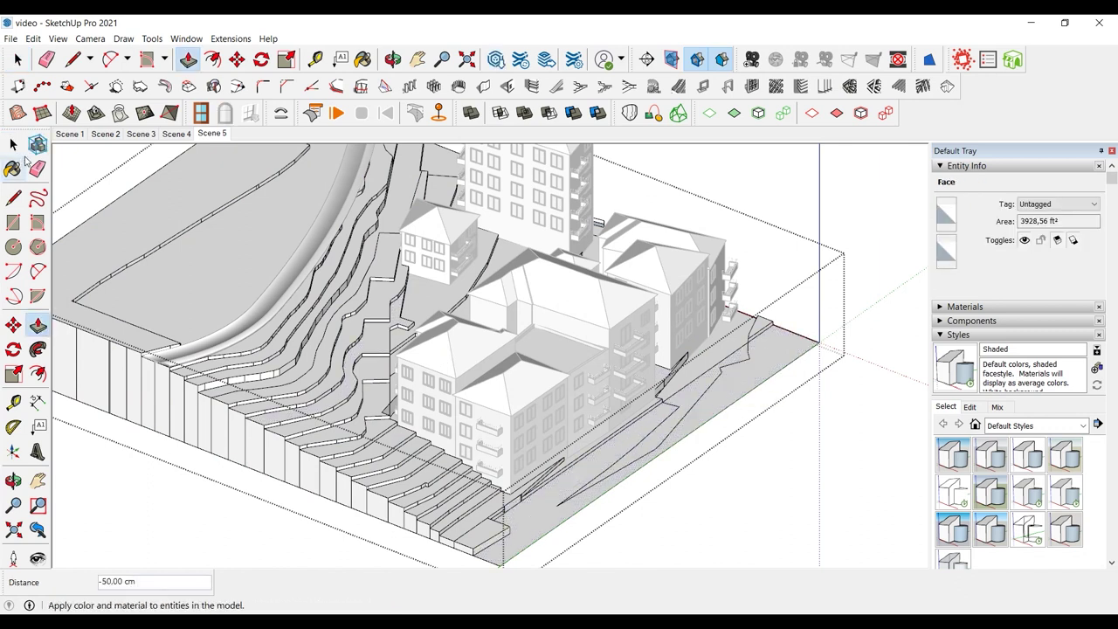
pyautogui.press('e')
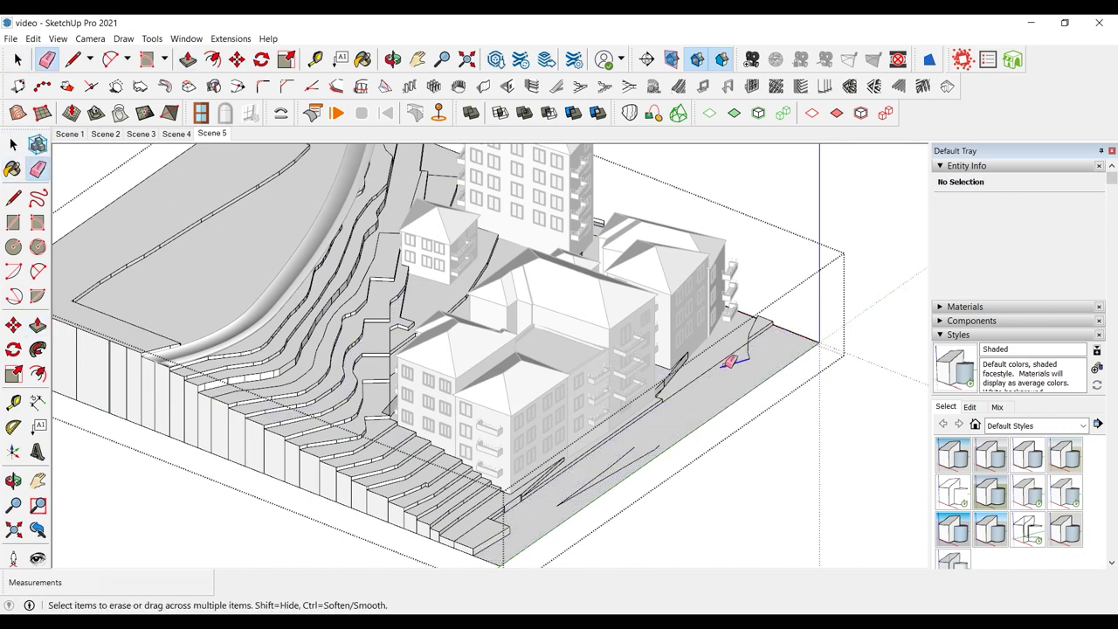
pyautogui.moveTo(728, 363); pyautogui.dragTo(754, 341)
pyautogui.click(790, 330)
pyautogui.press('space')
pyautogui.click(793, 325)
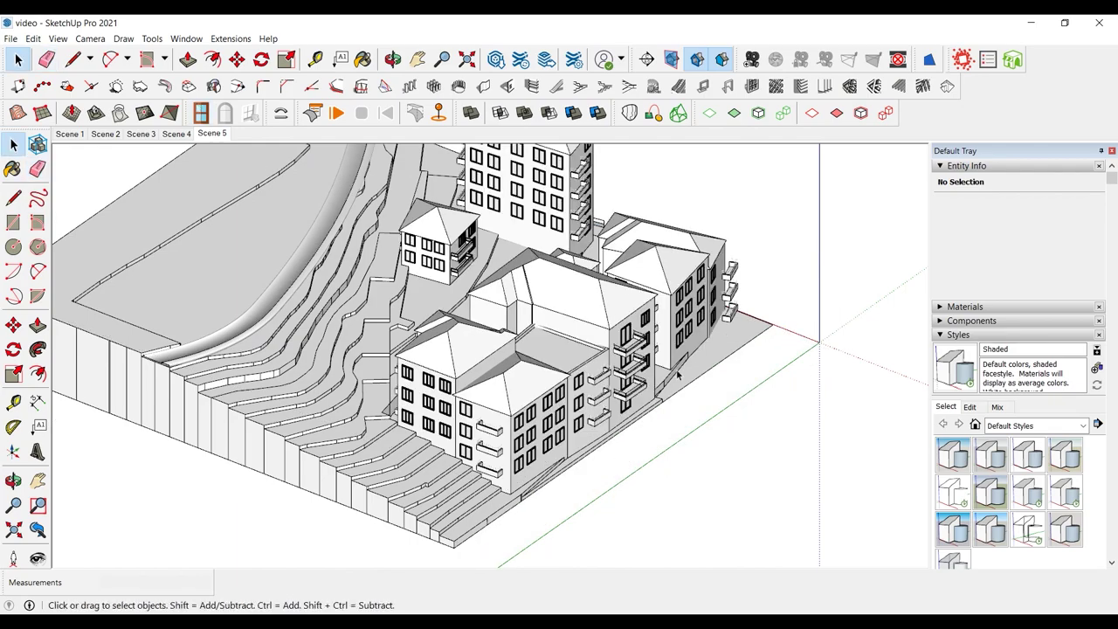
pyautogui.doubleClick(698, 375)
pyautogui.click(700, 375)
pyautogui.click(714, 399)
pyautogui.scroll(-2, 706, 405)
pyautogui.moveTo(704, 405); pyautogui.dragTo(651, 403, button='middle')
pyautogui.click(212, 133)
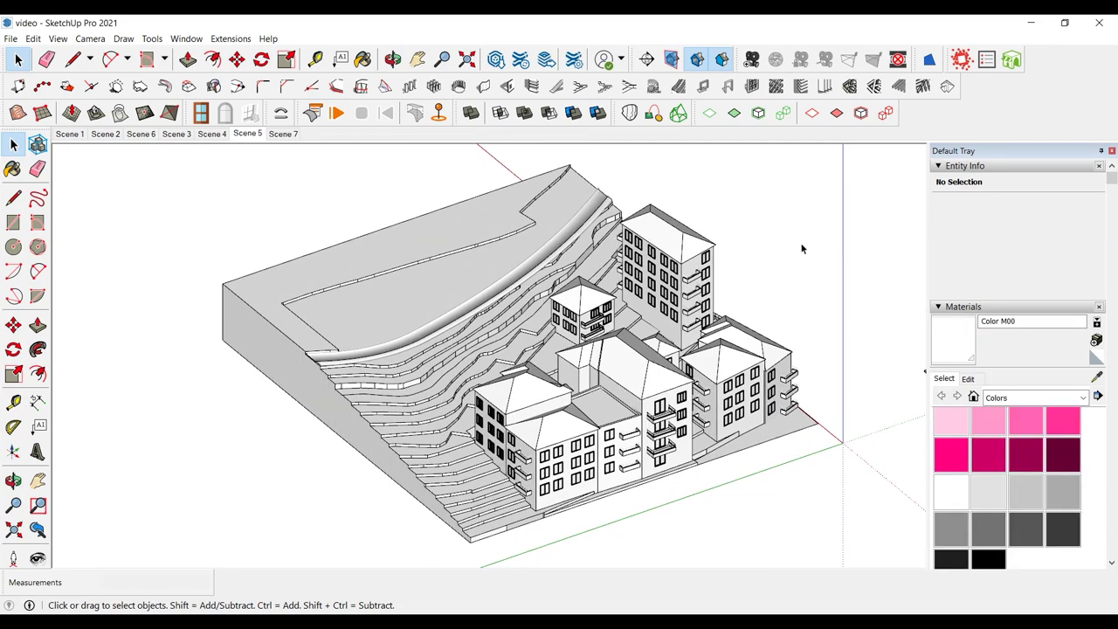
# - Examine the pine, deciduous tree and grass components through the views saved as Scene 2 and Scene 6
pyautogui.click(102, 135)
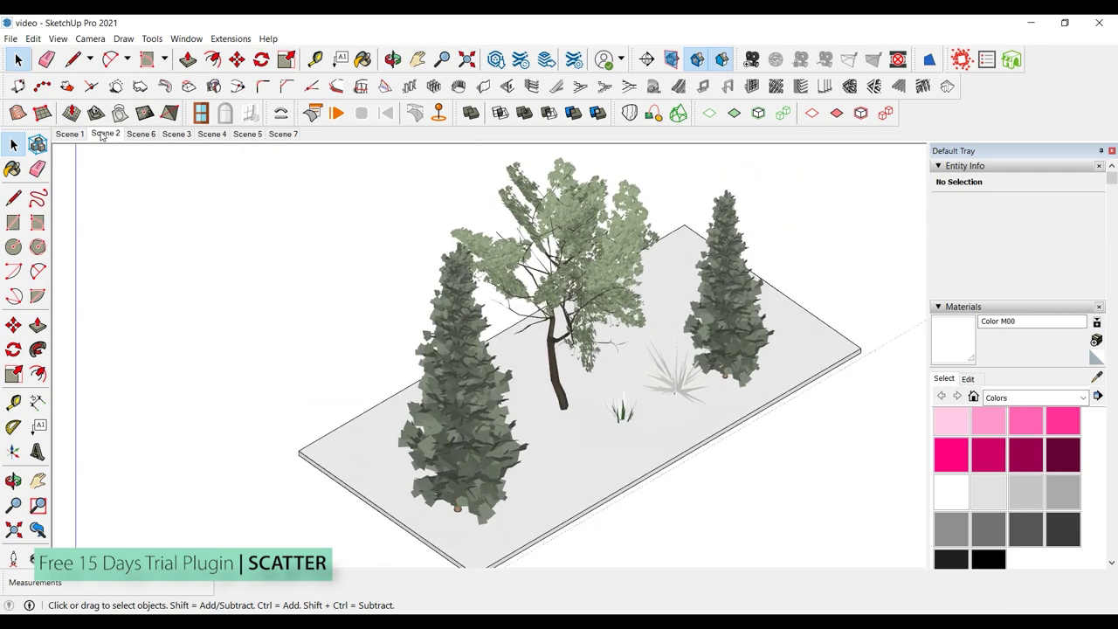
pyautogui.click(138, 135)
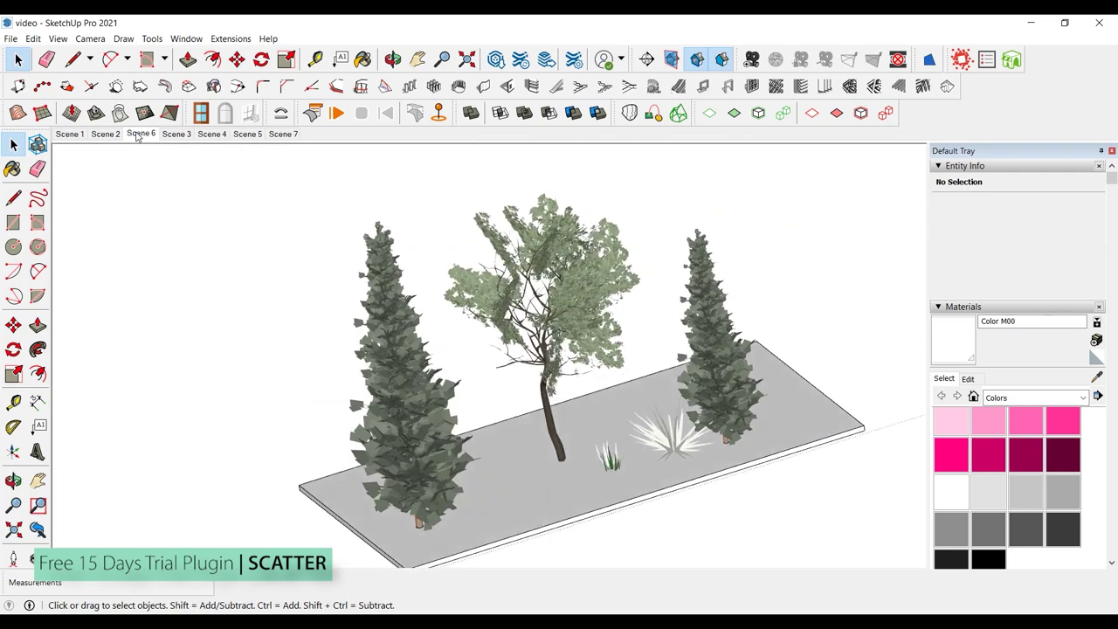
pyautogui.click(321, 316)
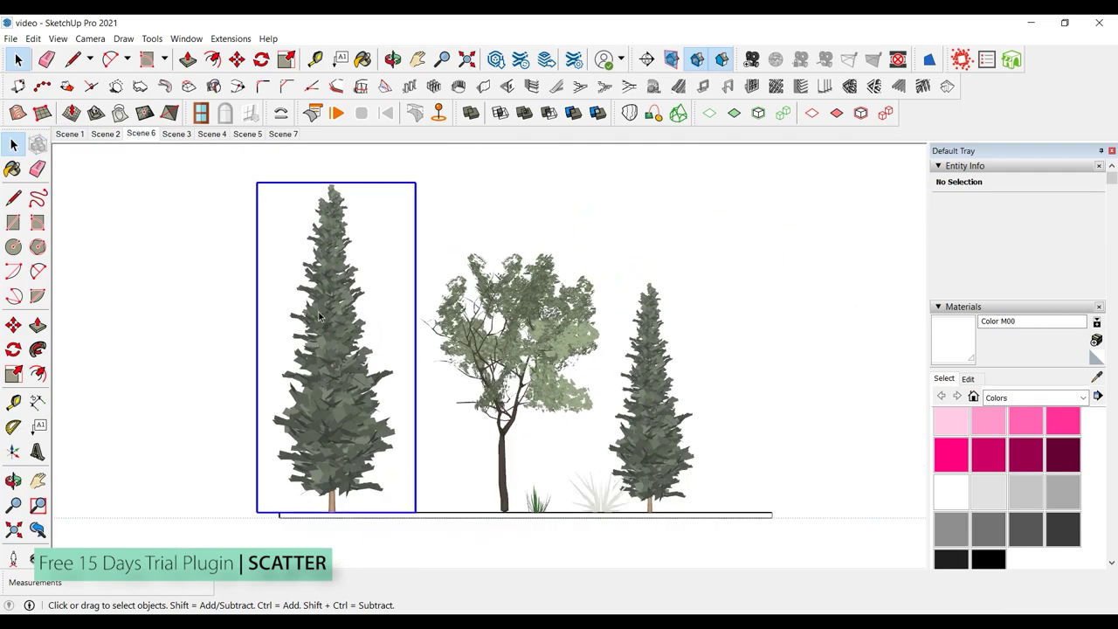
pyautogui.click(538, 494)
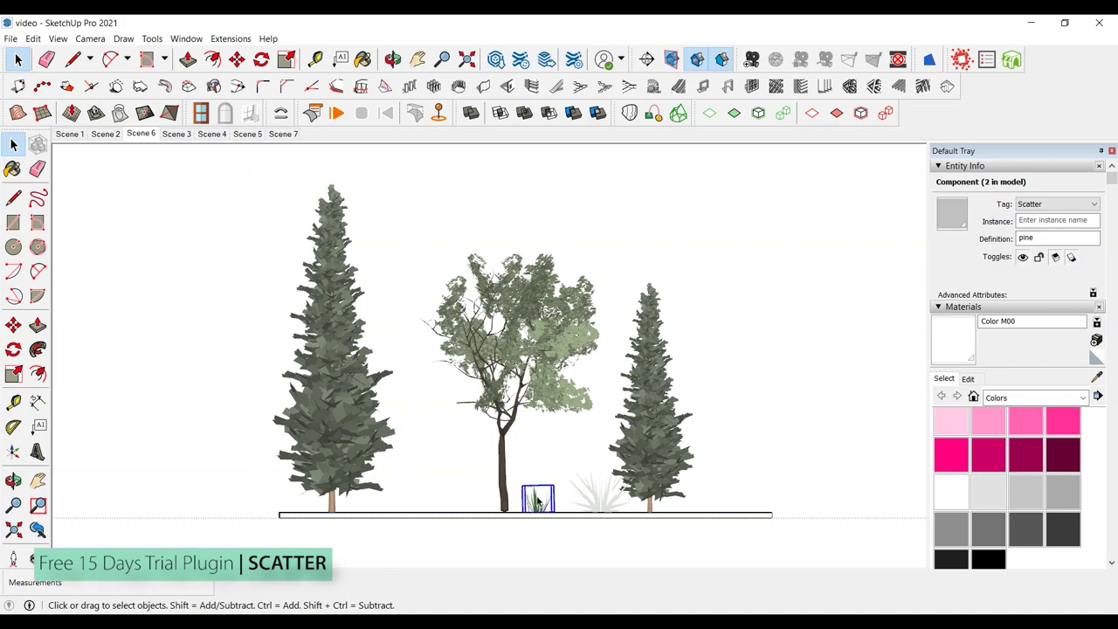
pyautogui.click(597, 497)
pyautogui.click(562, 408)
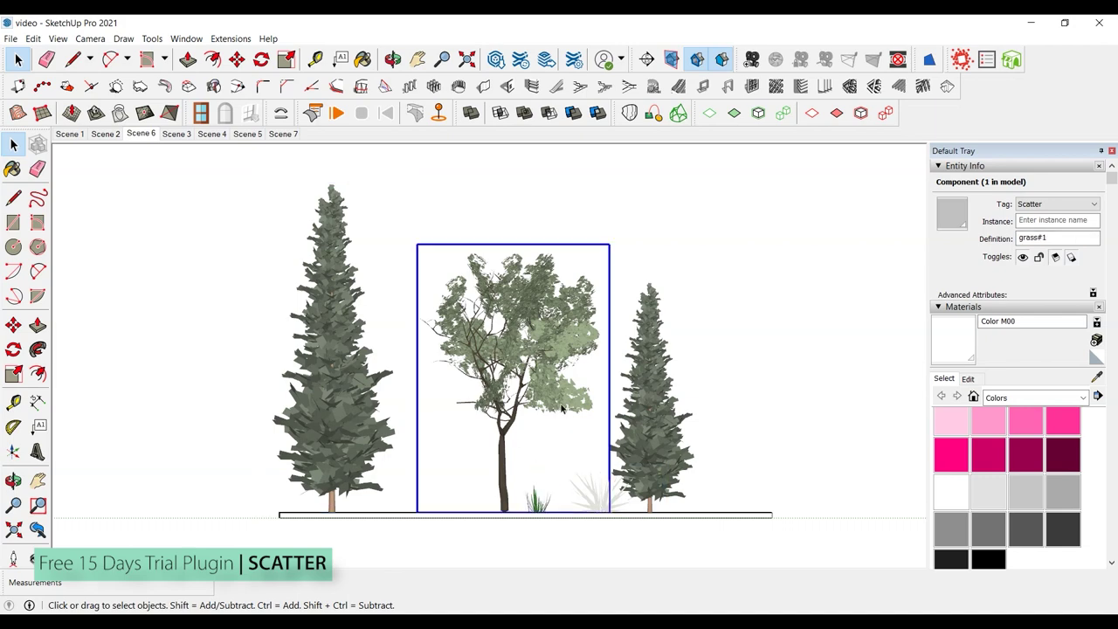
# - Return to the Scene 5 view and select the terrain's upper surfaces and terraces, leaving out the curved road
pyautogui.click(247, 133)
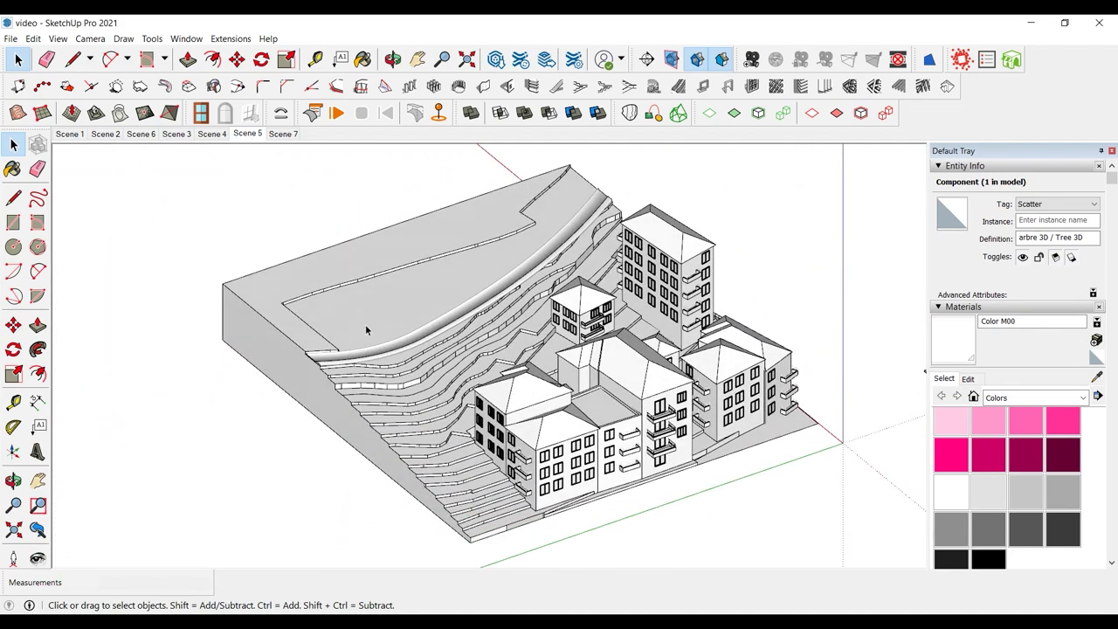
pyautogui.click(365, 325)
pyautogui.click(380, 367)
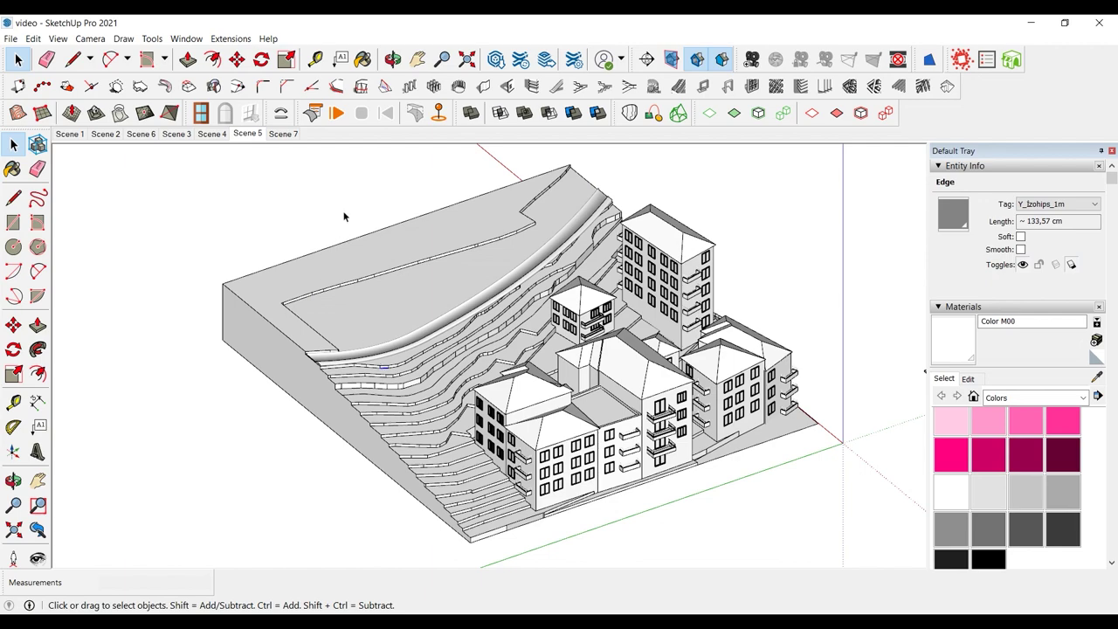
pyautogui.moveTo(380, 251); pyautogui.dragTo(663, 229, button='middle')
pyautogui.moveTo(210, 264); pyautogui.dragTo(704, 390)
pyautogui.moveTo(704, 389); pyautogui.dragTo(352, 371, button='middle')
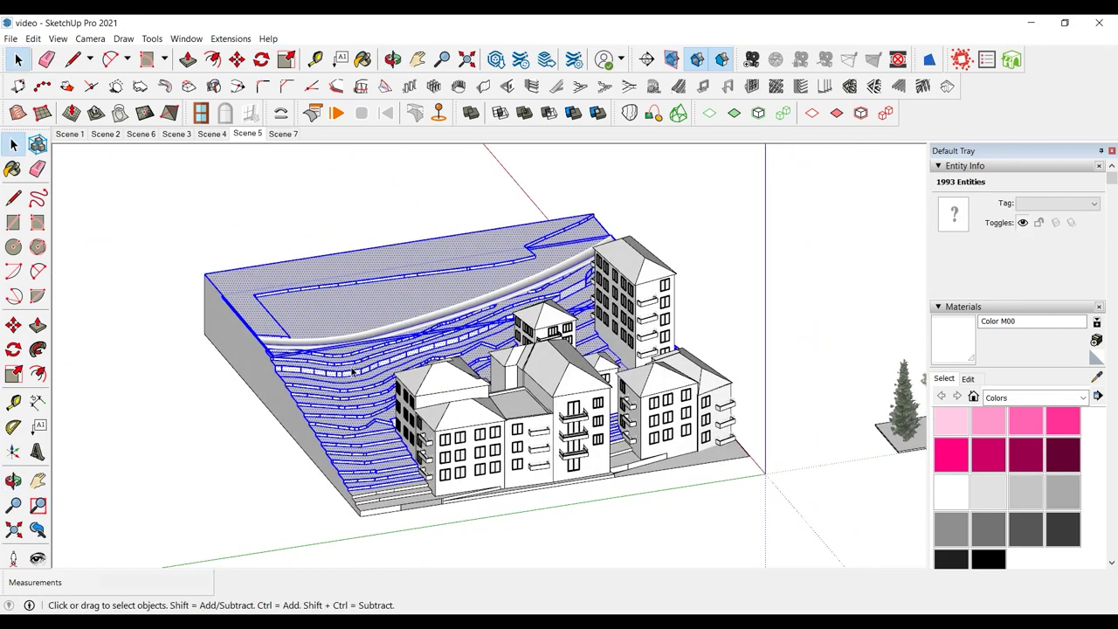
pyautogui.keyDown('shift'); pyautogui.click(410, 332); pyautogui.keyUp('shift')
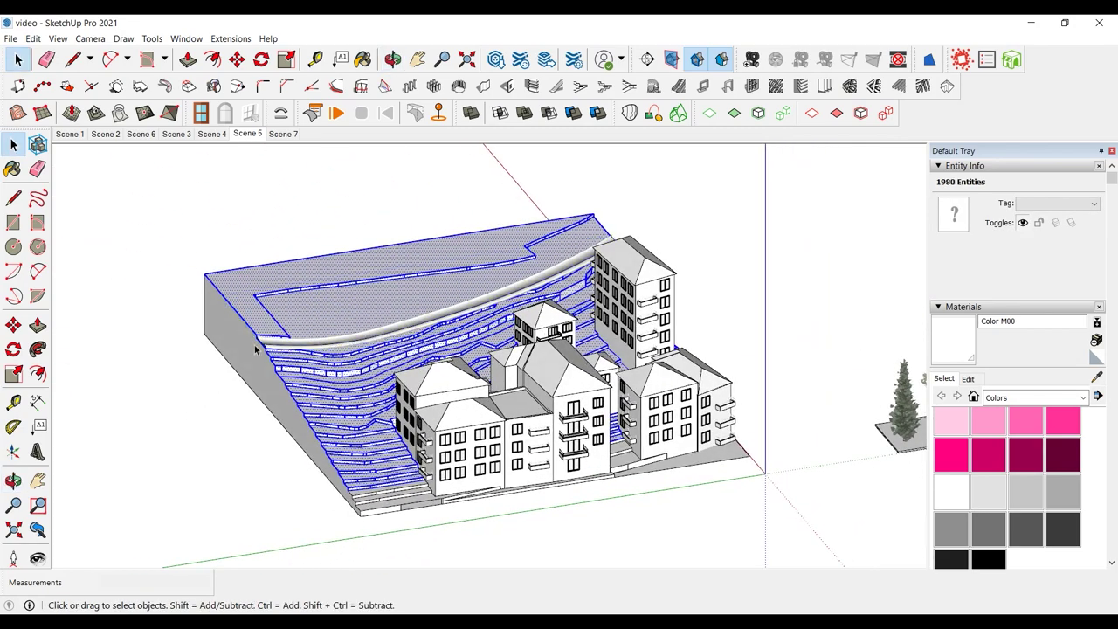
# - Remove the strip beside the curved road from the terrain selection and make the remaining surfaces a group
pyautogui.scroll(3, 256, 349)
pyautogui.moveTo(255, 349); pyautogui.dragTo(357, 329, button='middle')
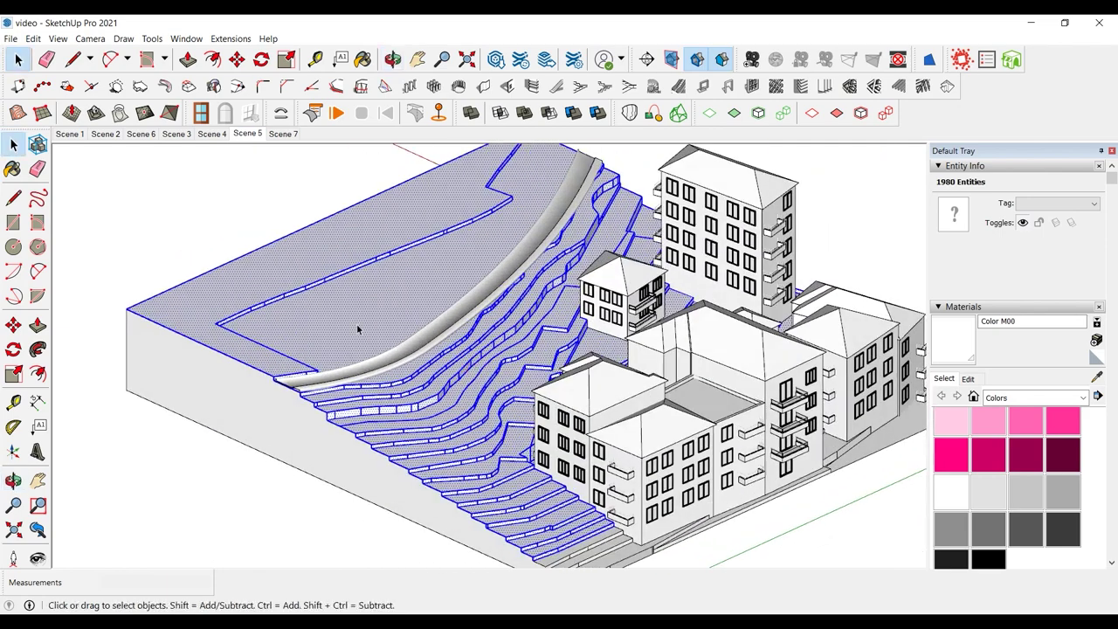
pyautogui.keyDown('shift'); pyautogui.click(371, 306); pyautogui.keyUp('shift')
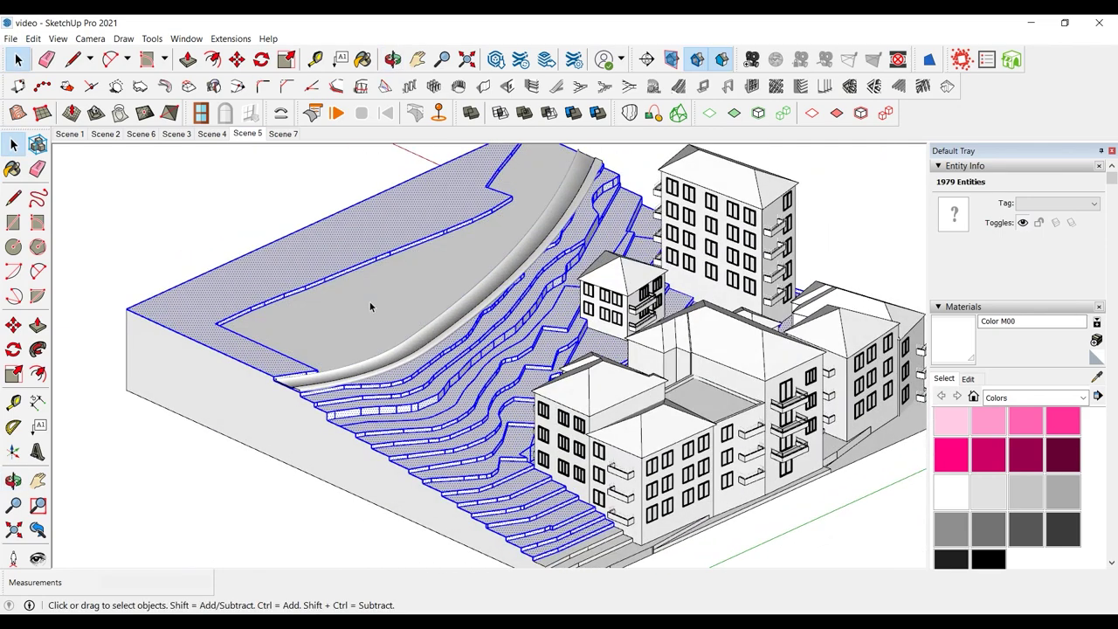
pyautogui.keyDown('shift'); pyautogui.click(391, 300); pyautogui.keyUp('shift')
pyautogui.keyDown('shift'); pyautogui.click(409, 371); pyautogui.keyUp('shift')
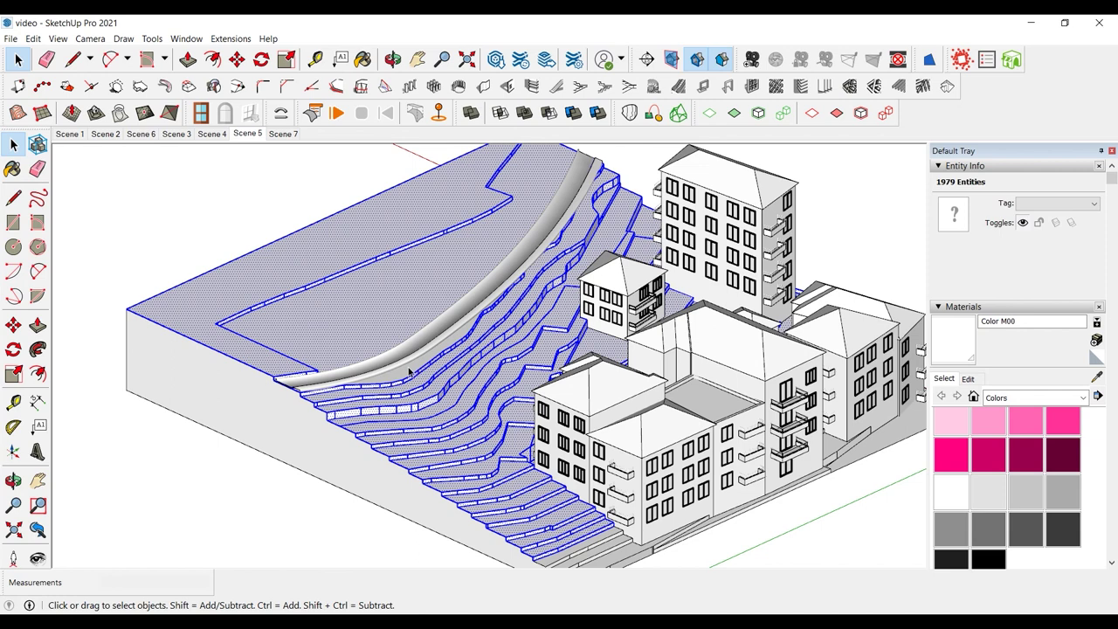
pyautogui.scroll(-1, 409, 371)
pyautogui.rightClick(421, 397)
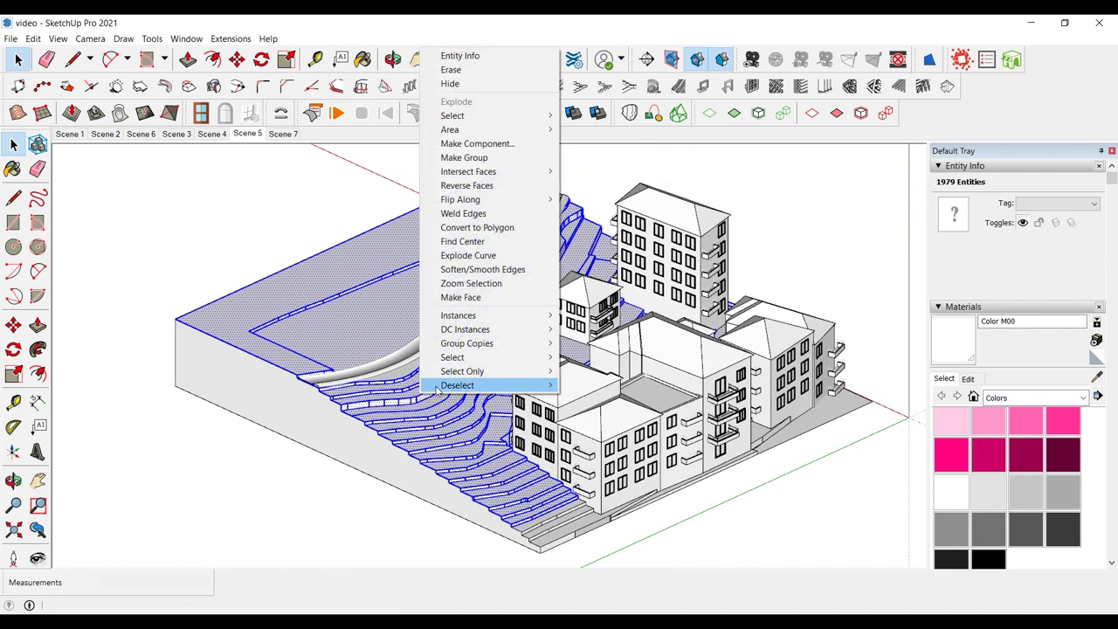
pyautogui.click(466, 161)
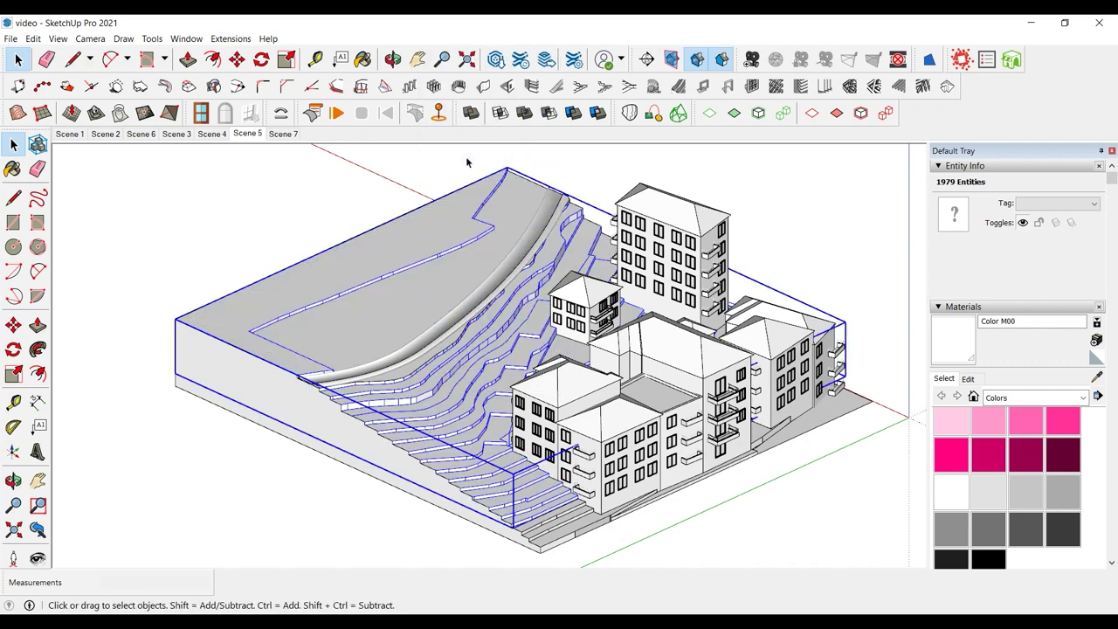
pyautogui.click(562, 164)
# - Switch to the Scene 7 view, float the Skatter tools over the drawing area and start a new Skatter composition
pyautogui.click(283, 134)
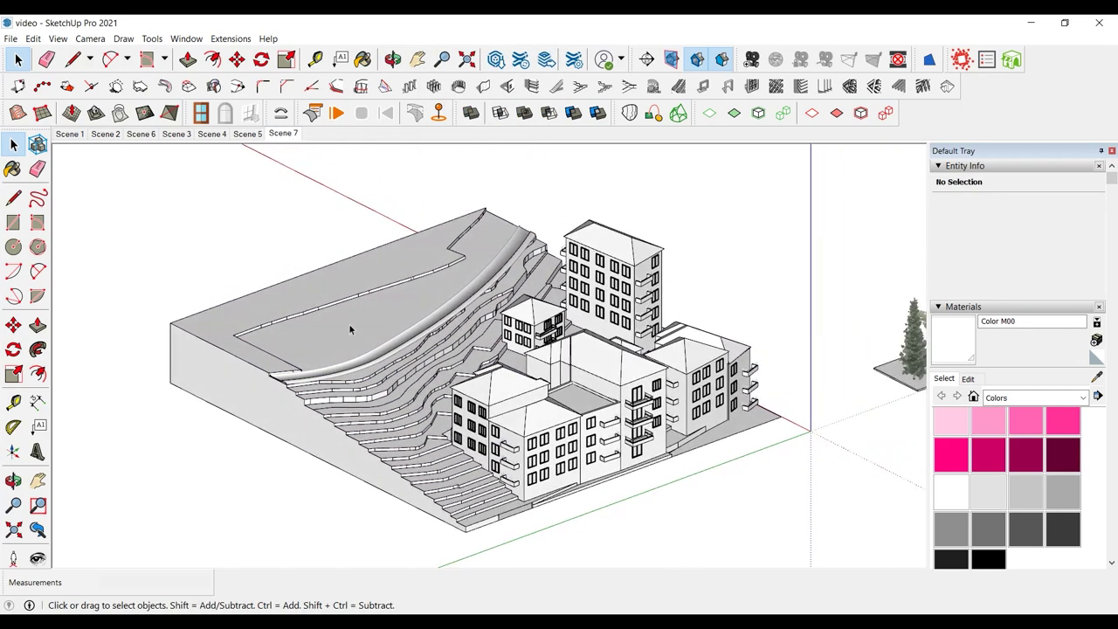
pyautogui.moveTo(952, 60); pyautogui.dragTo(622, 183)
pyautogui.rightClick(987, 98)
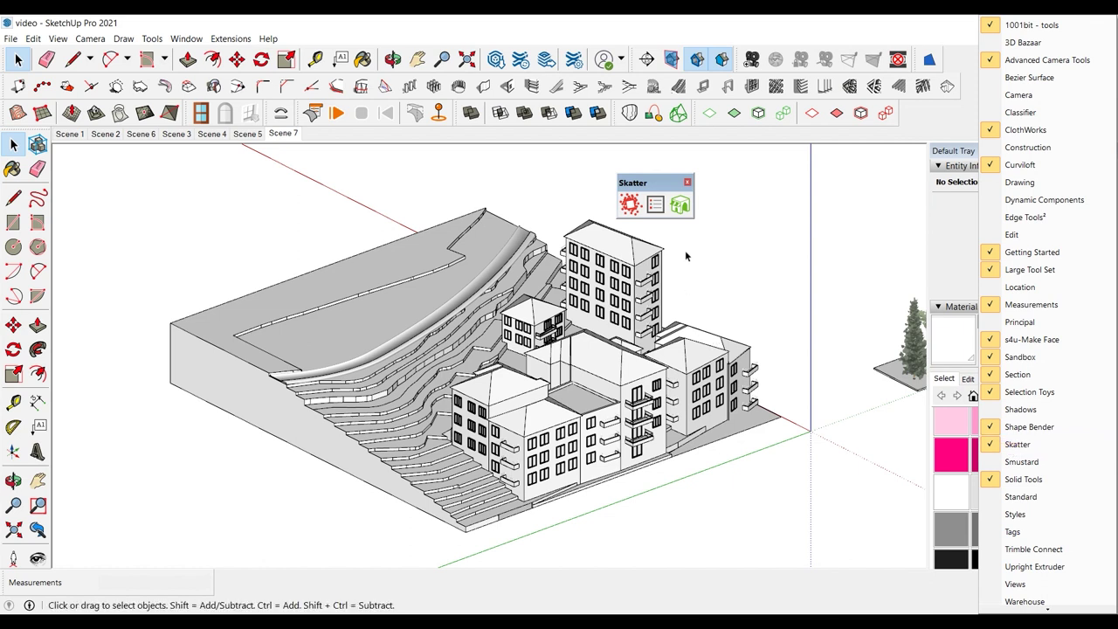
pyautogui.click(646, 182)
pyautogui.moveTo(646, 182); pyautogui.dragTo(770, 165)
pyautogui.click(753, 187)
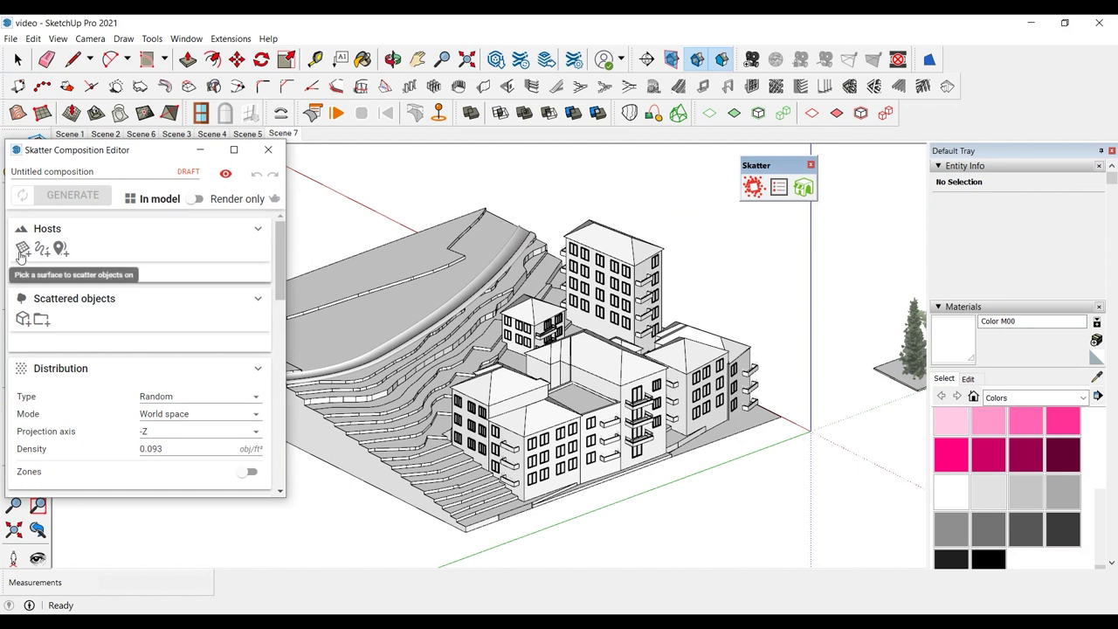
# - Set the grouped terrain surface as the host for the scattered objects
pyautogui.click(22, 251)
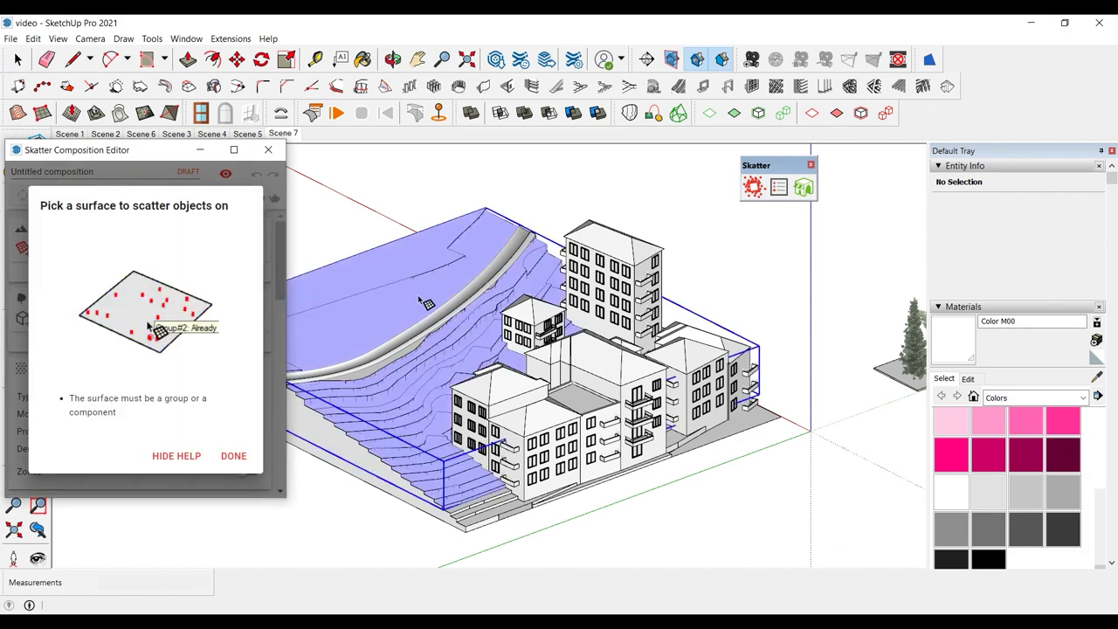
pyautogui.click(425, 304)
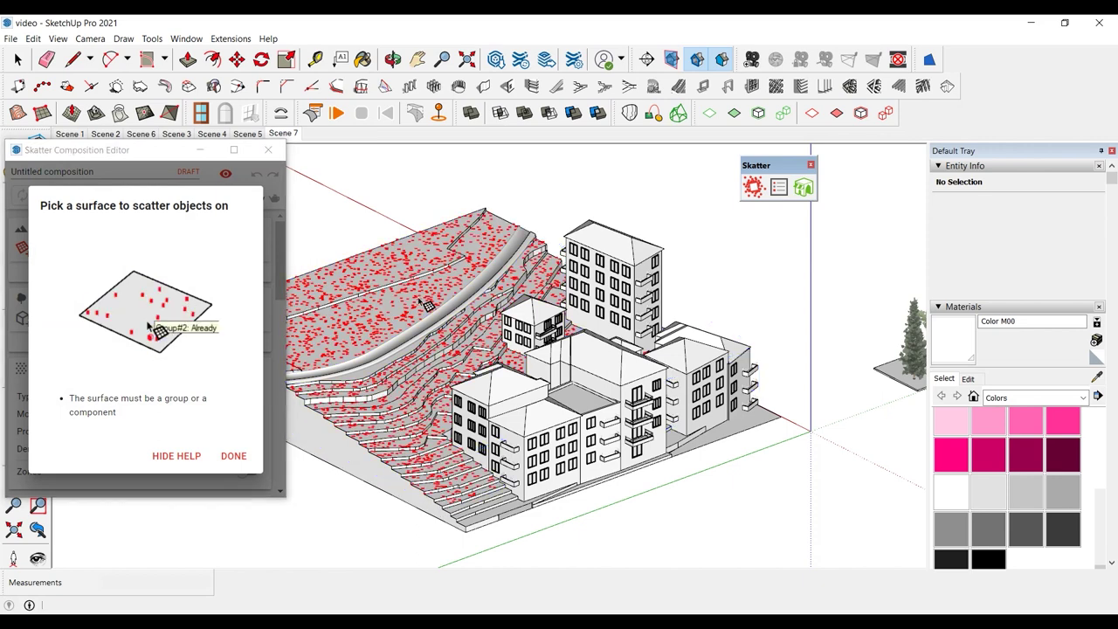
pyautogui.click(233, 455)
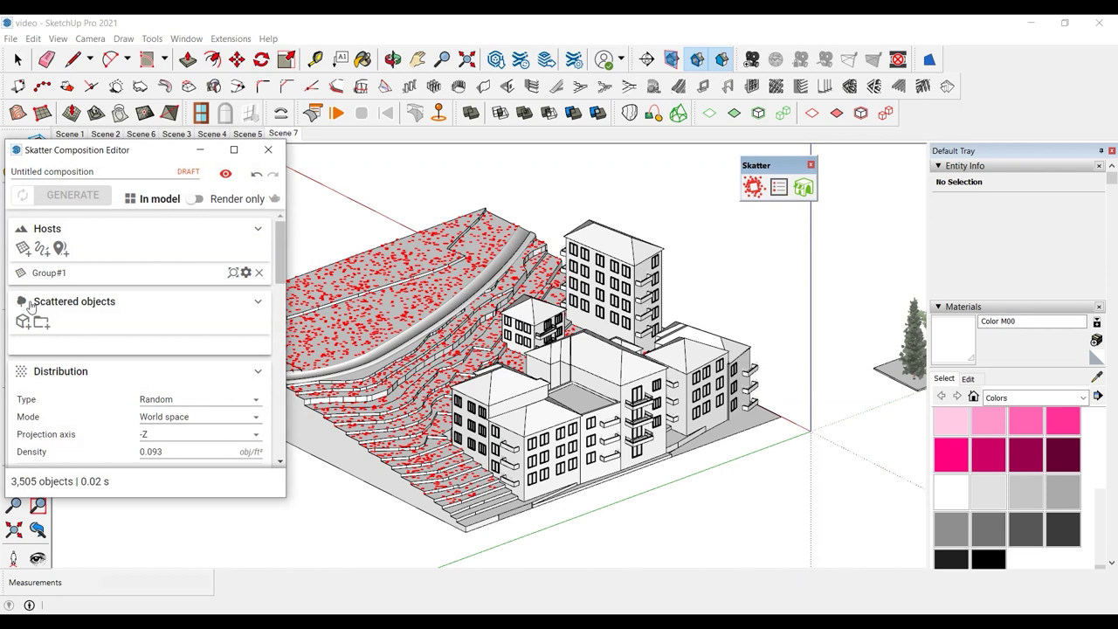
# - Add the small grass component 3darcstudiotree_grass00#1 from the Scene 2 view as the scattered object and return to Scene 7
pyautogui.click(24, 322)
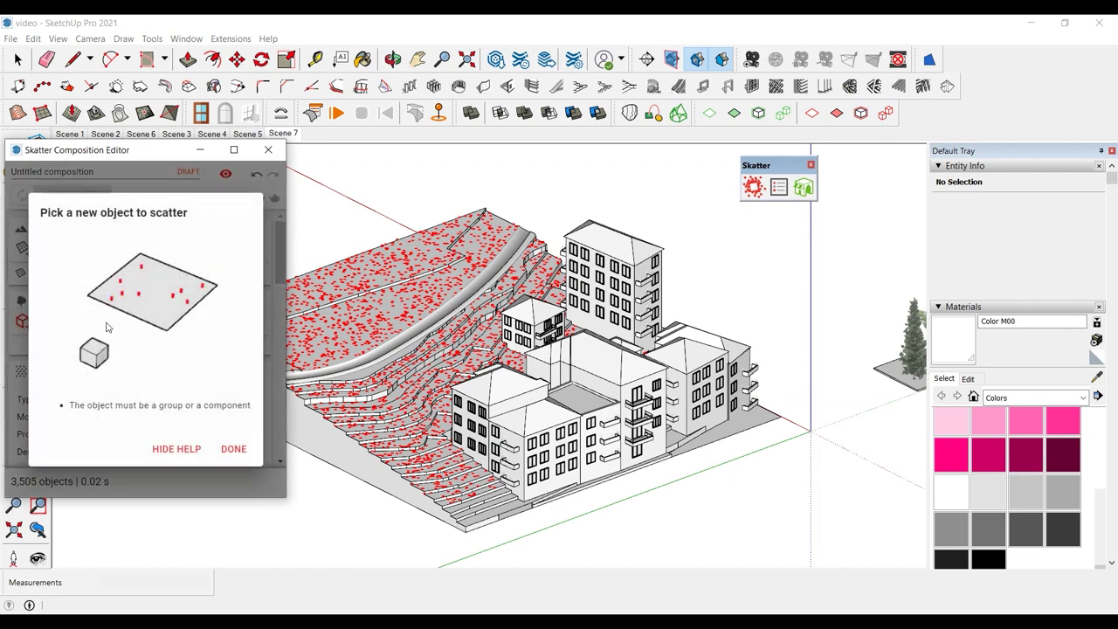
pyautogui.click(234, 449)
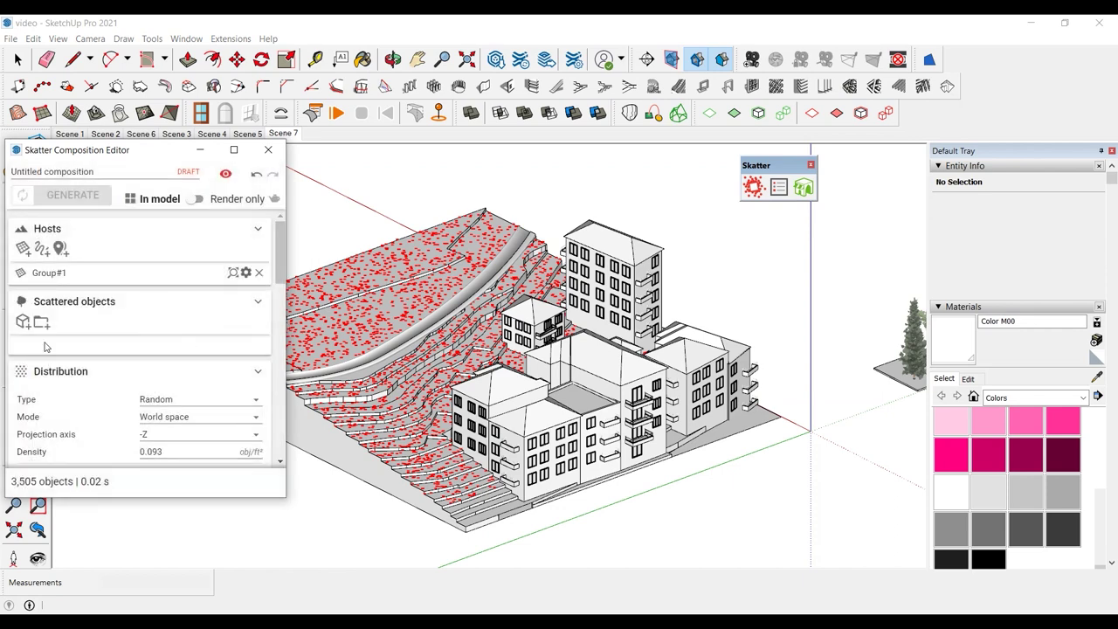
pyautogui.click(24, 323)
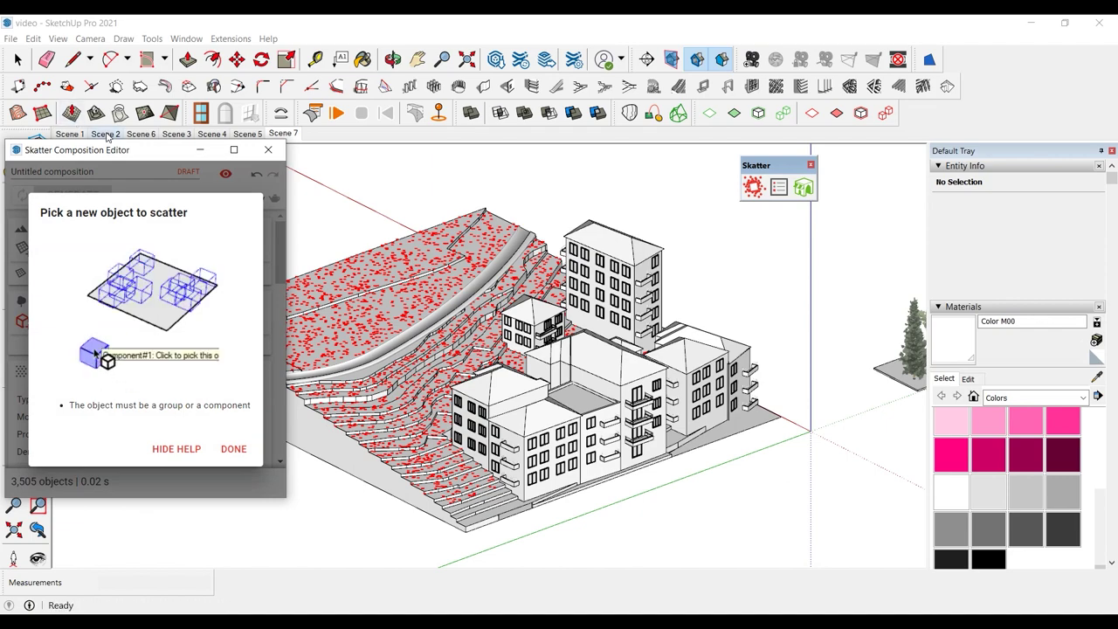
pyautogui.click(105, 134)
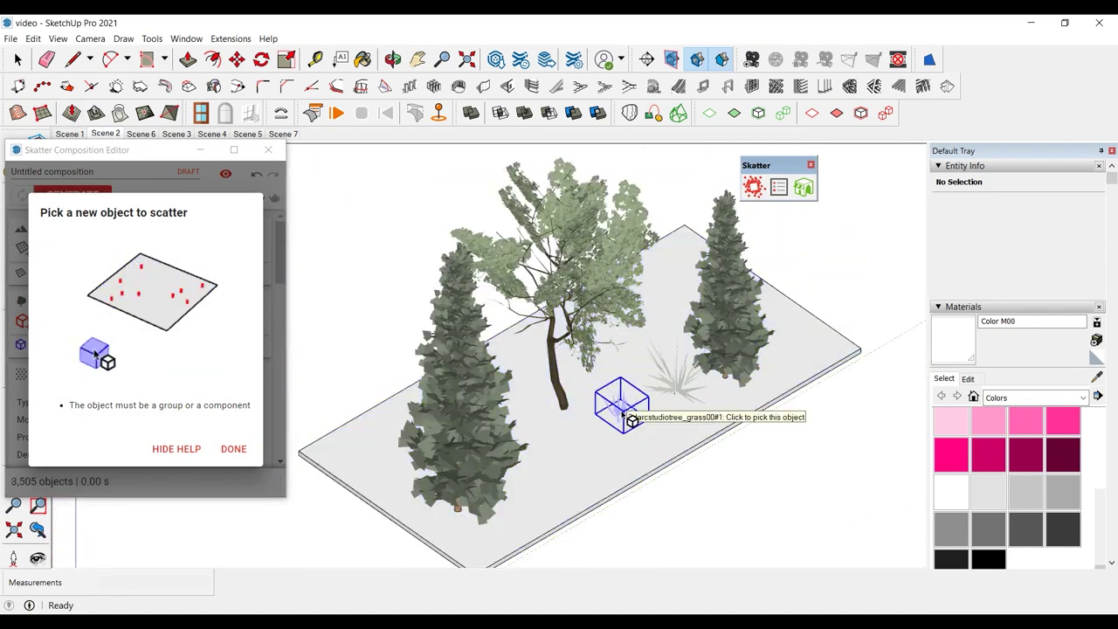
pyautogui.click(232, 449)
pyautogui.scroll(-3, 818, 247)
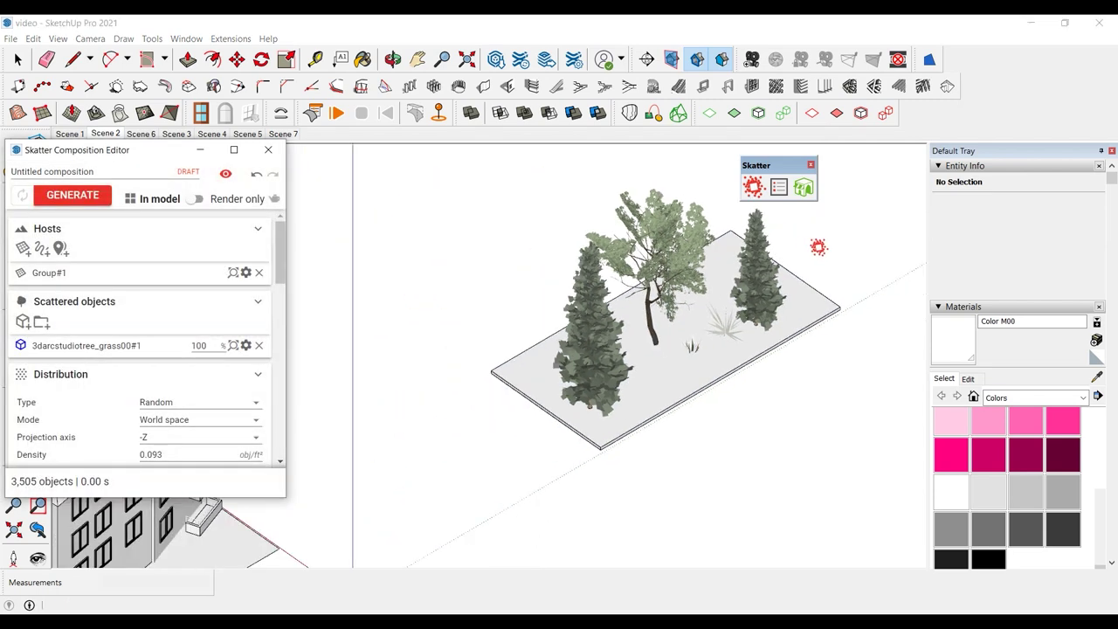
pyautogui.scroll(-3, 818, 247)
pyautogui.click(283, 135)
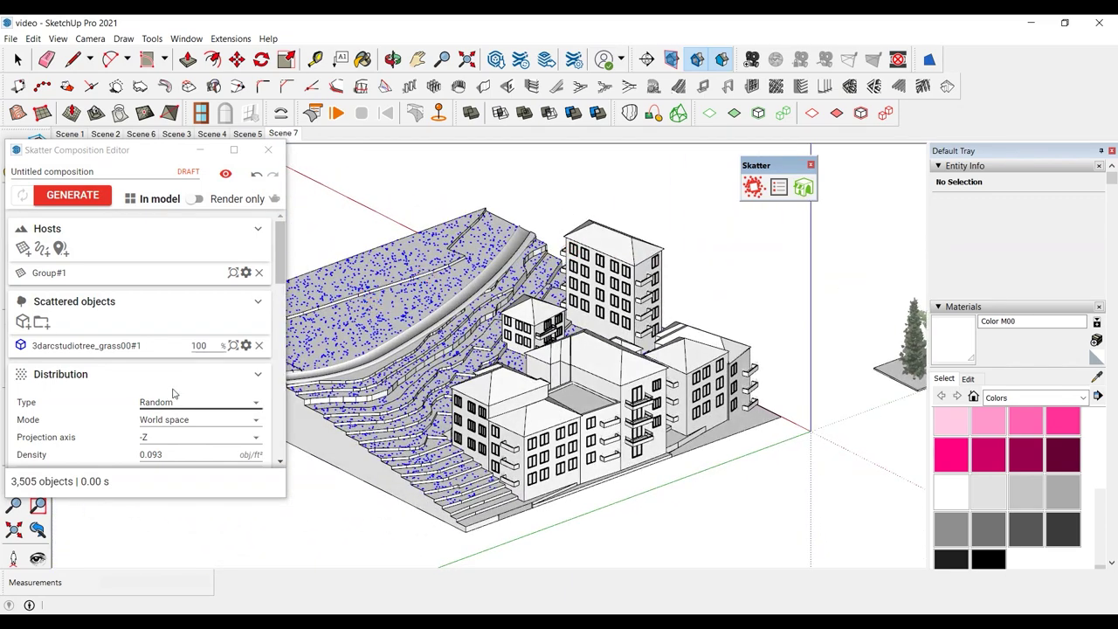
# - Try the Grid and Uniform distribution types for the grass and switch back to Random
pyautogui.scroll(-3, 108, 384)
pyautogui.click(163, 332)
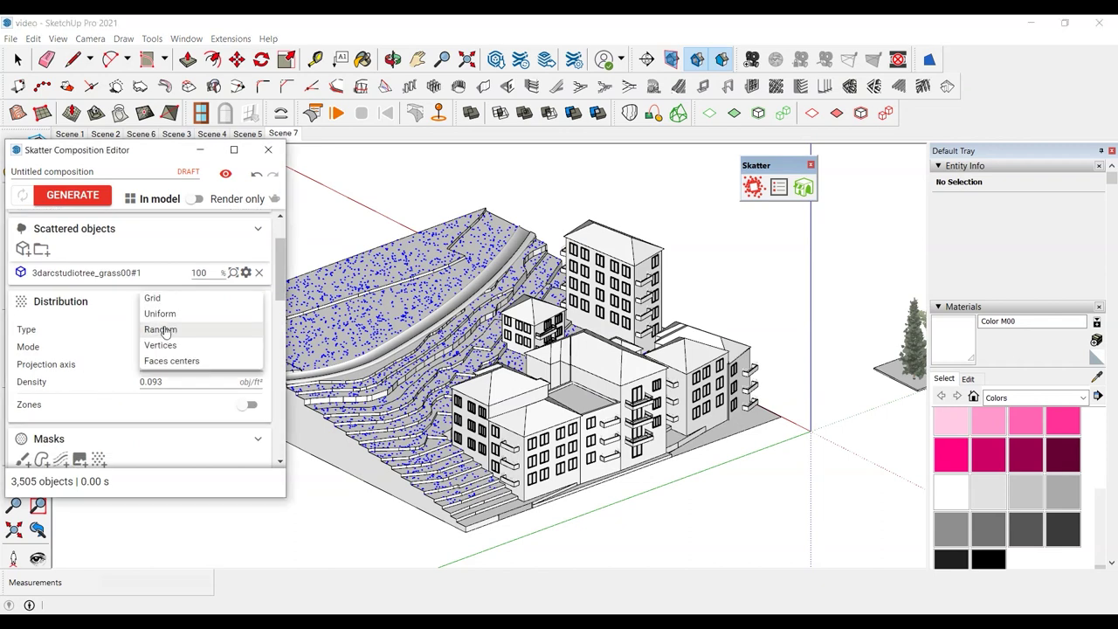
pyautogui.click(165, 299)
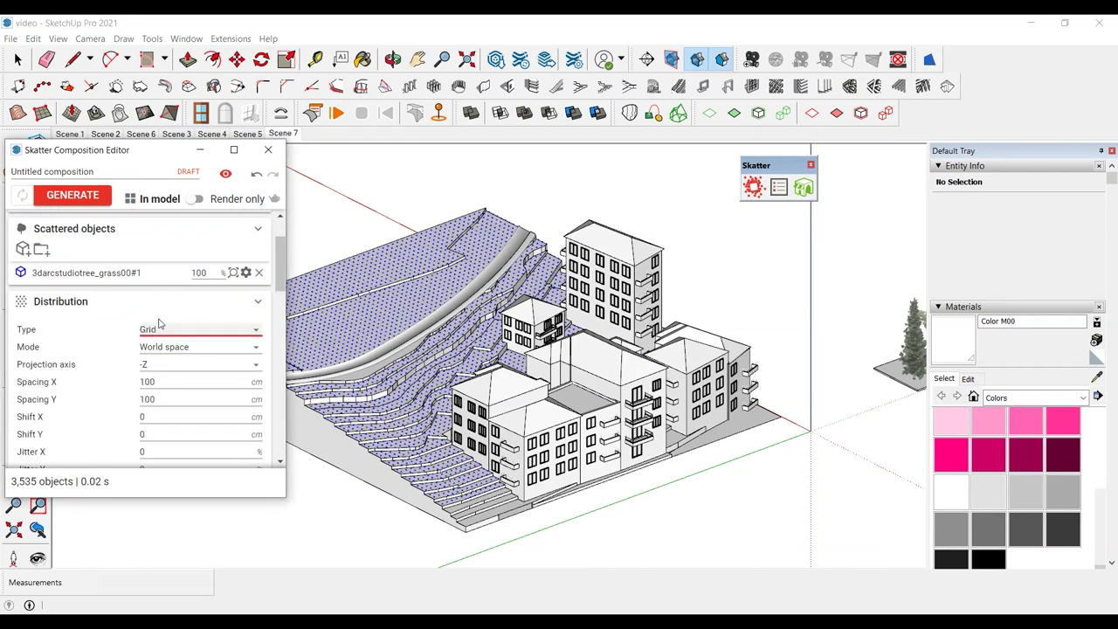
pyautogui.click(156, 332)
pyautogui.click(166, 344)
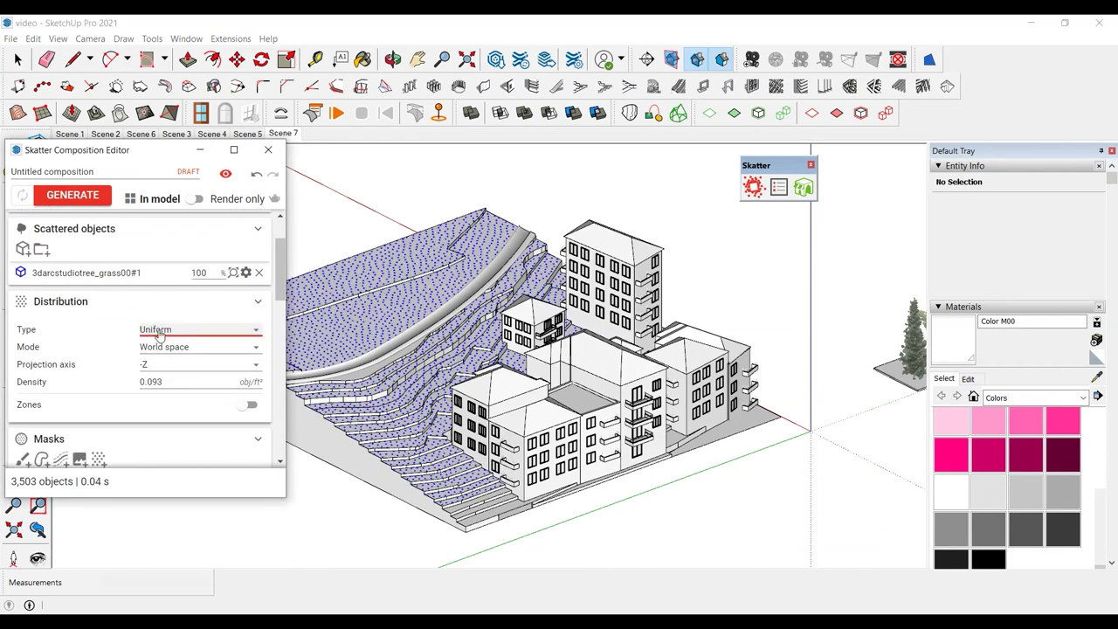
pyautogui.click(157, 330)
pyautogui.click(162, 344)
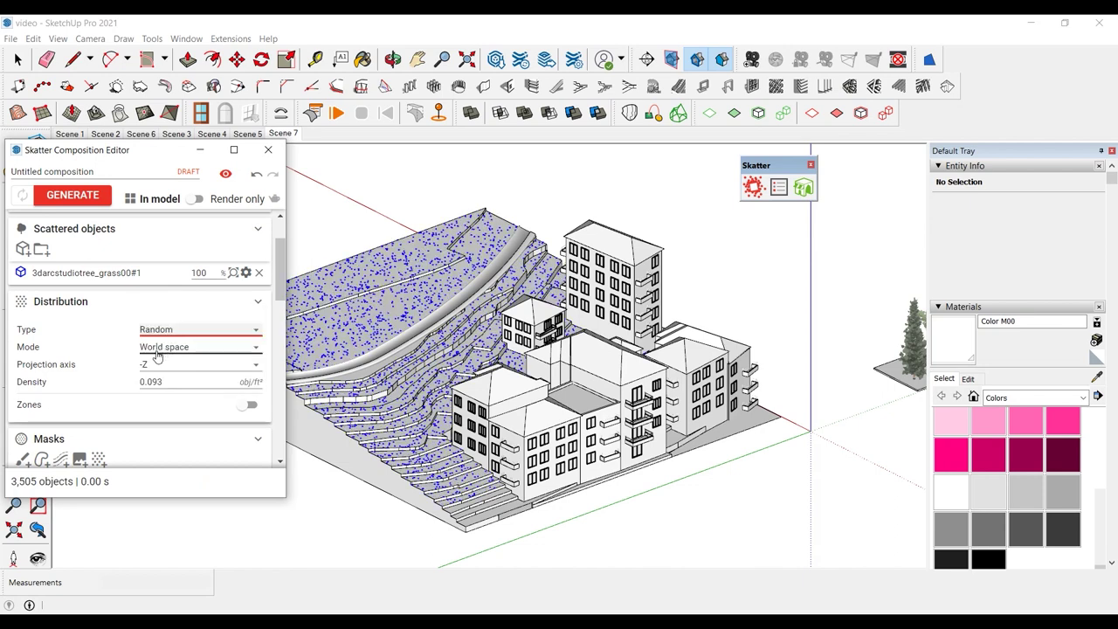
# - Set the density of the random grass distribution to 0.2 obj/ft²
pyautogui.click(161, 382)
pyautogui.click(165, 381)
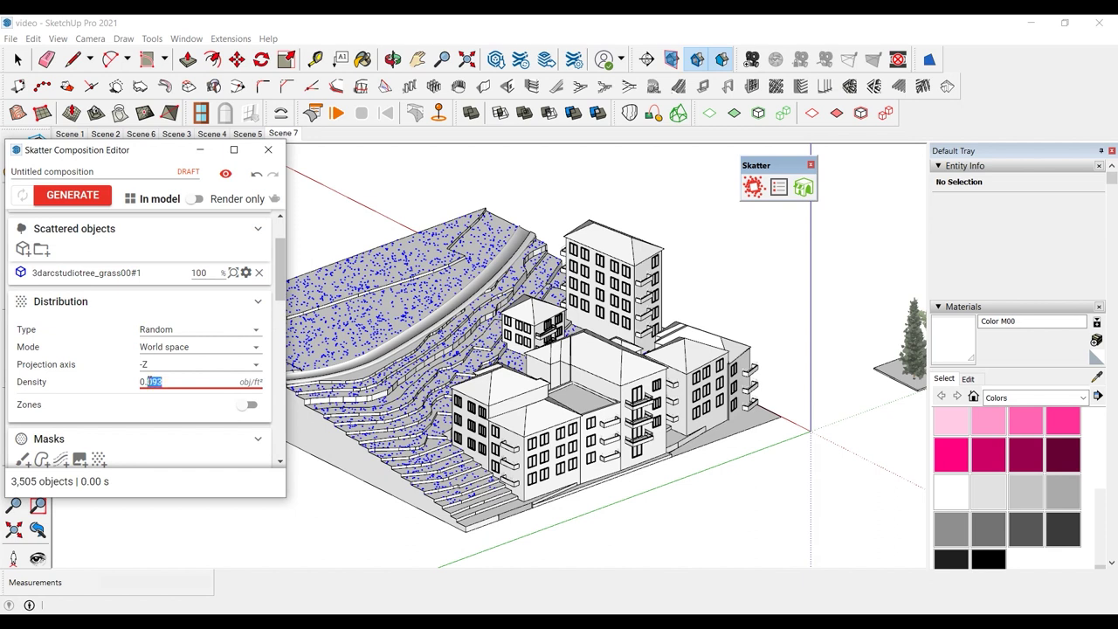
pyautogui.write('2')
pyautogui.click(124, 387)
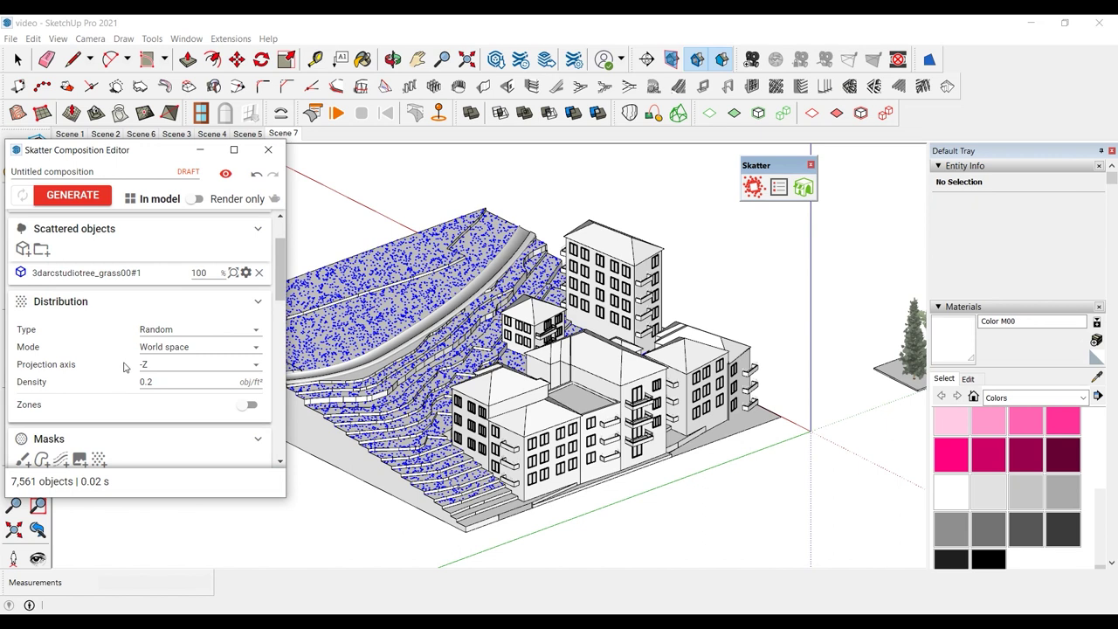
# - Enable random scale for the scattered grass with a minimum of 200% and a maximum of 700%
pyautogui.scroll(-8, 124, 374)
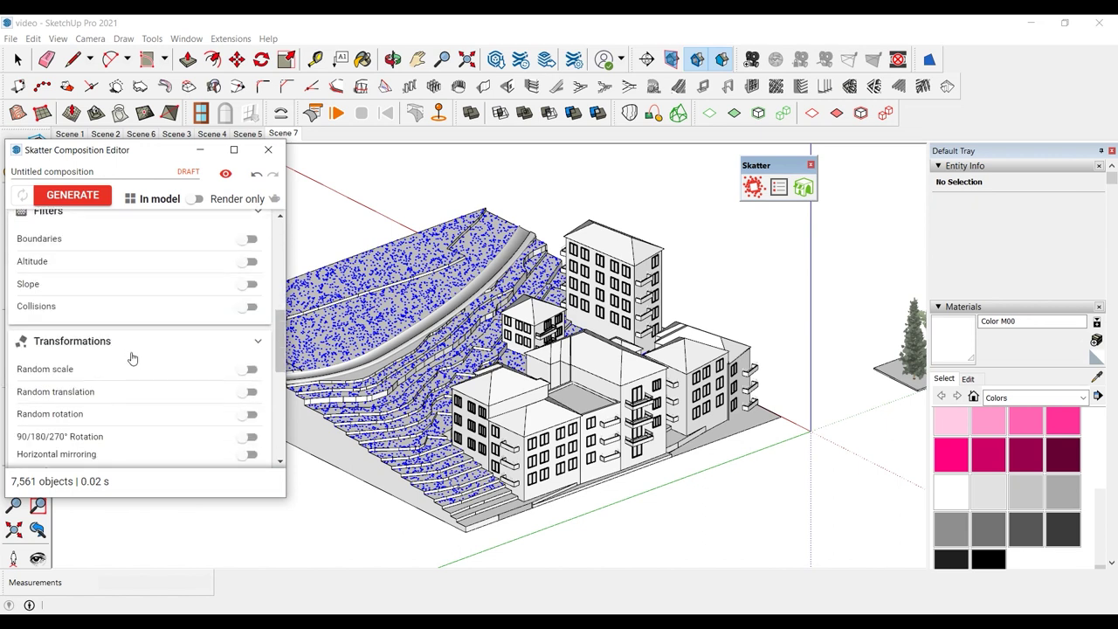
pyautogui.scroll(4, 167, 309)
pyautogui.scroll(-2, 174, 331)
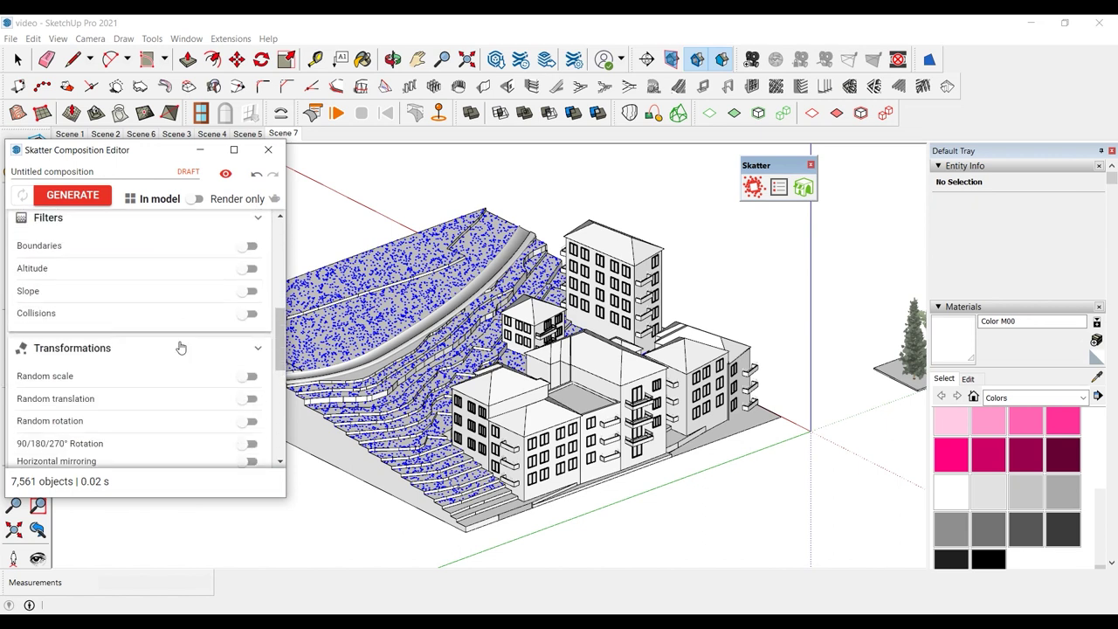
pyautogui.click(248, 376)
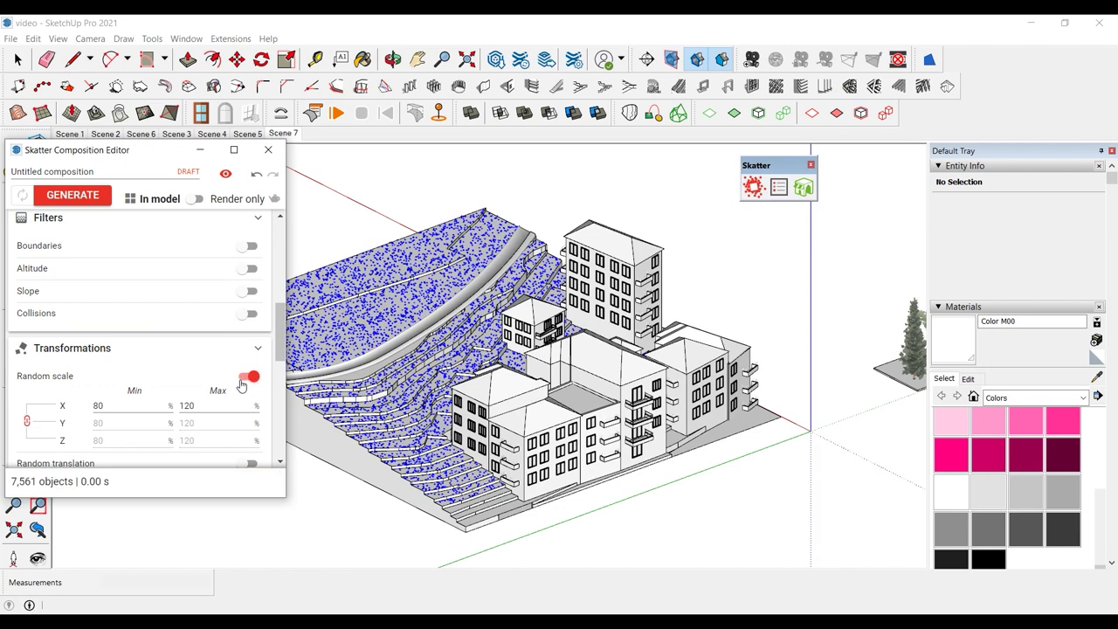
pyautogui.click(111, 406)
pyautogui.write('200')
pyautogui.doubleClick(194, 407)
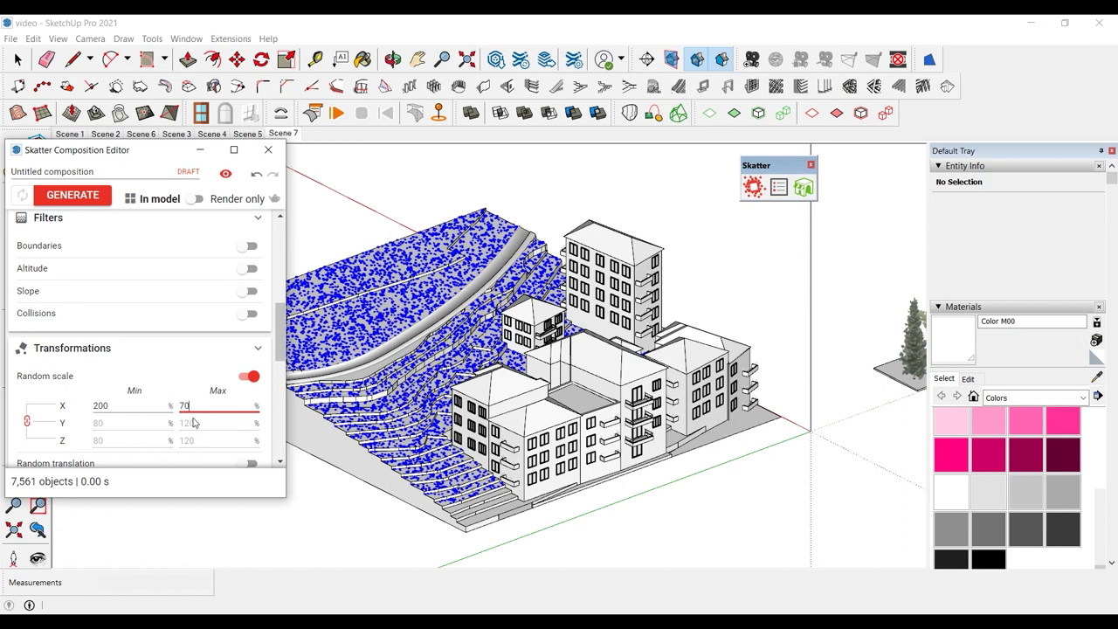
pyautogui.write('70')
pyautogui.press('Return')
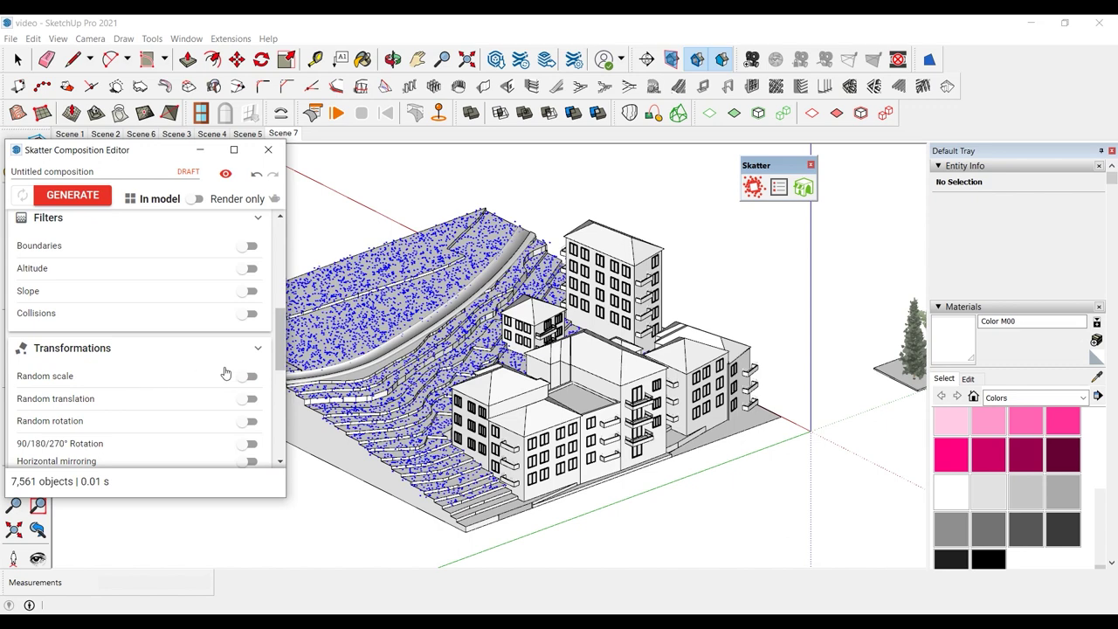
# - Try random translation on the scattered grass, switch it off and re-enable random scale
pyautogui.click(249, 398)
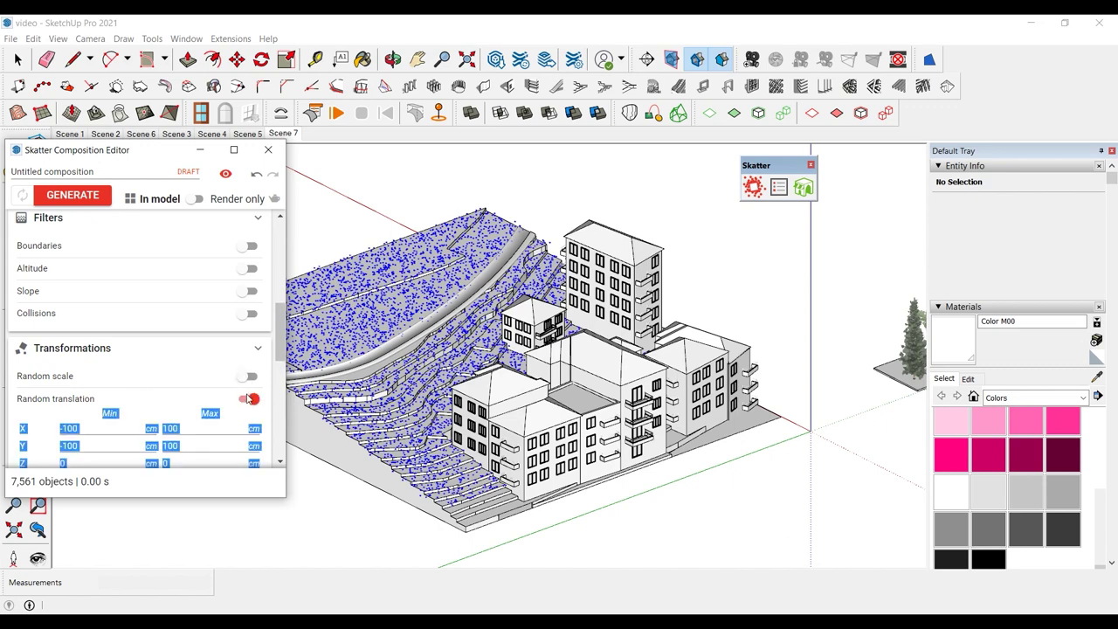
pyautogui.click(249, 399)
pyautogui.click(248, 380)
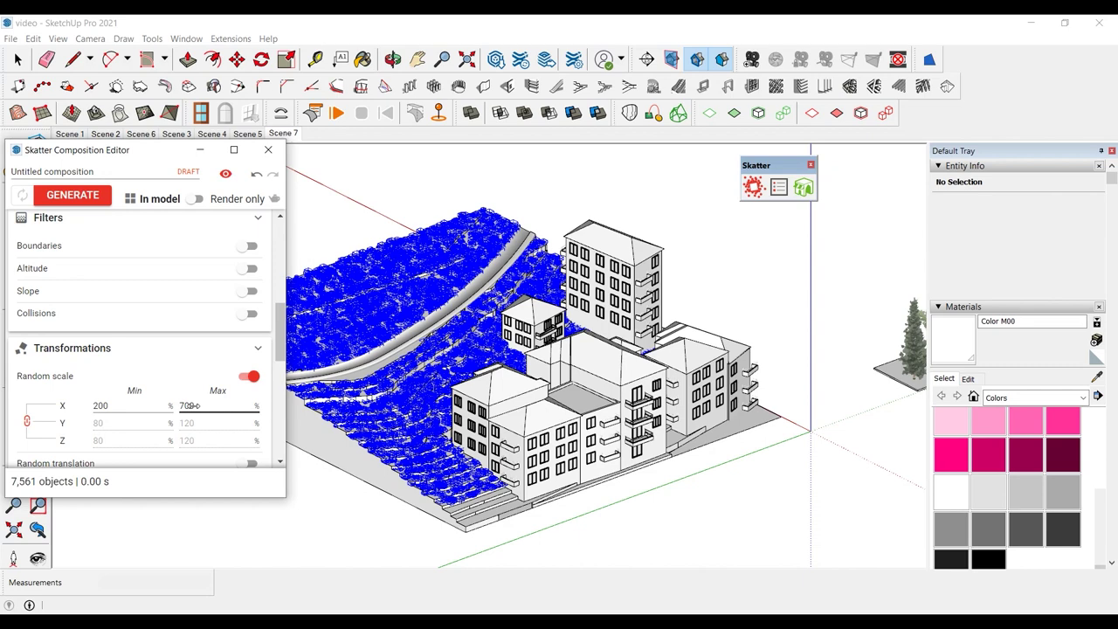
# - Set the density of the random grass distribution to 0.12 obj/ft²
pyautogui.scroll(5, 149, 300)
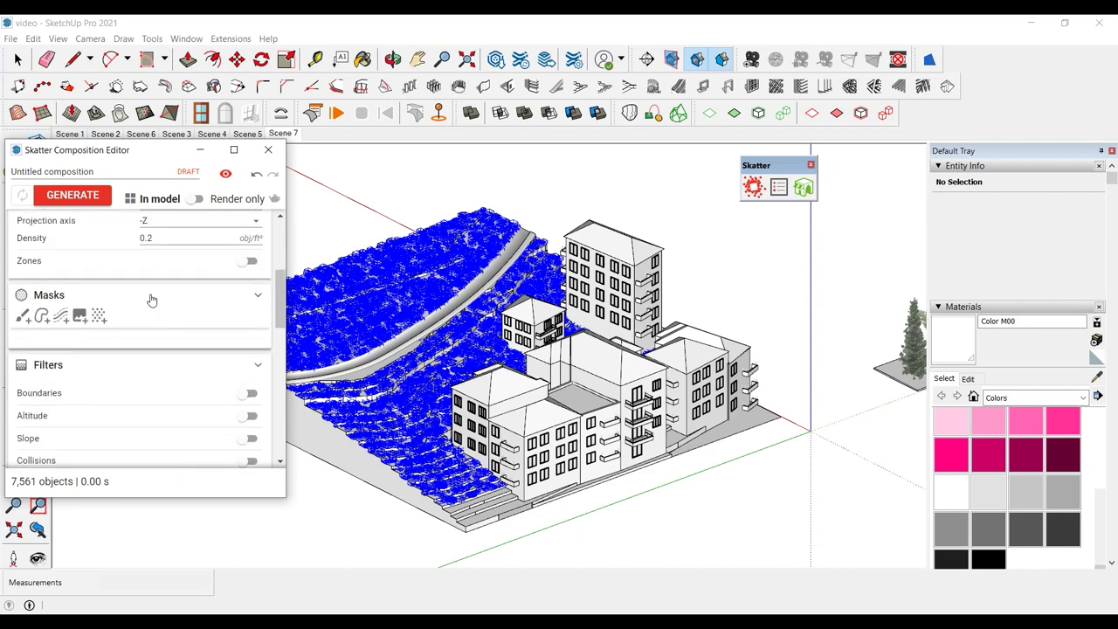
pyautogui.doubleClick(149, 382)
pyautogui.write('0.1')
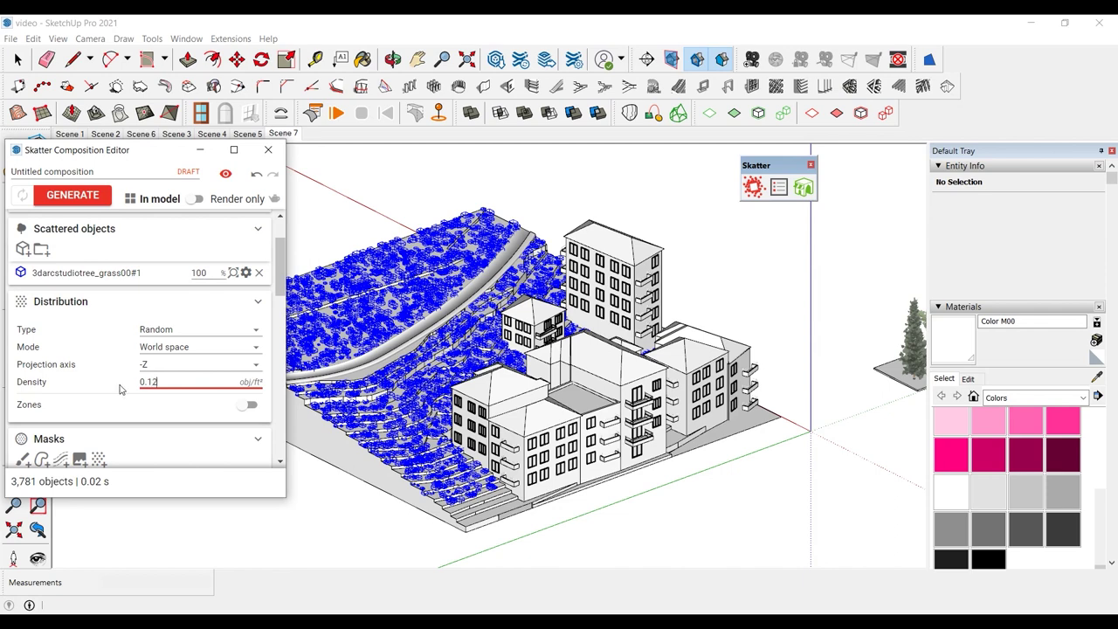
pyautogui.press('Return')
# - Review the remaining composition settings, generate the grass on the terrain and close the composition editor
pyautogui.scroll(-10, 121, 347)
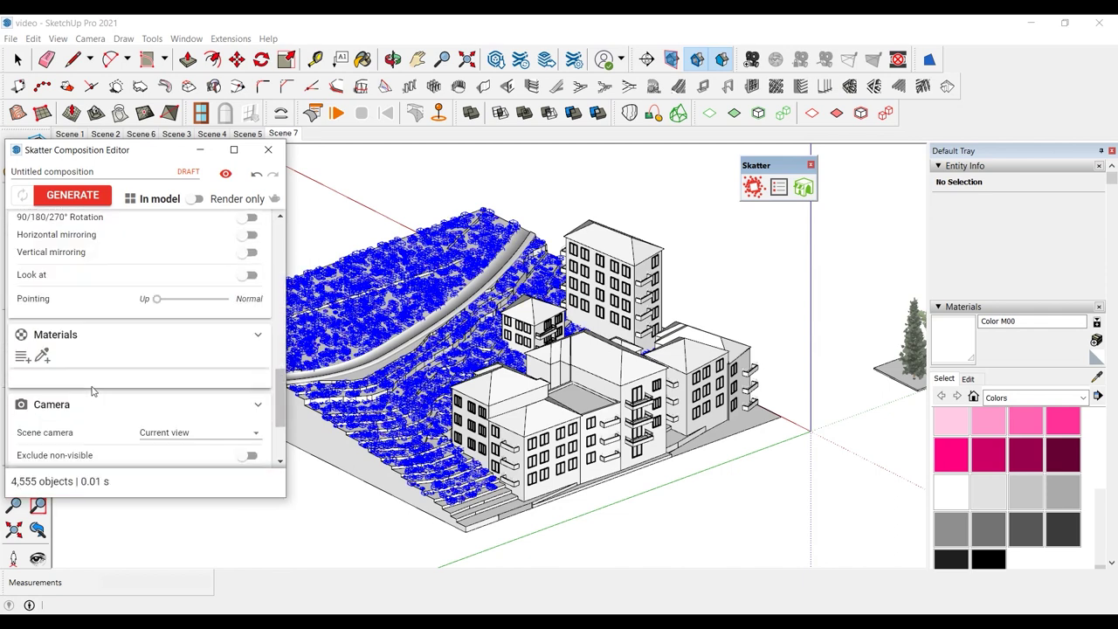
pyautogui.scroll(-2, 93, 394)
pyautogui.scroll(10, 93, 393)
pyautogui.scroll(3, 93, 390)
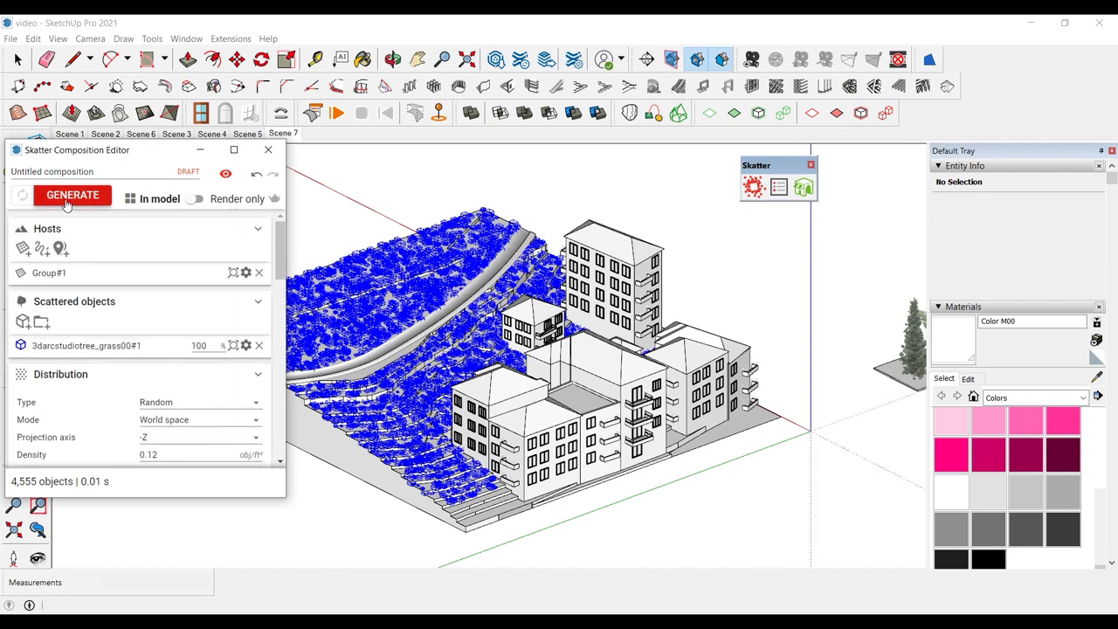
pyautogui.click(268, 149)
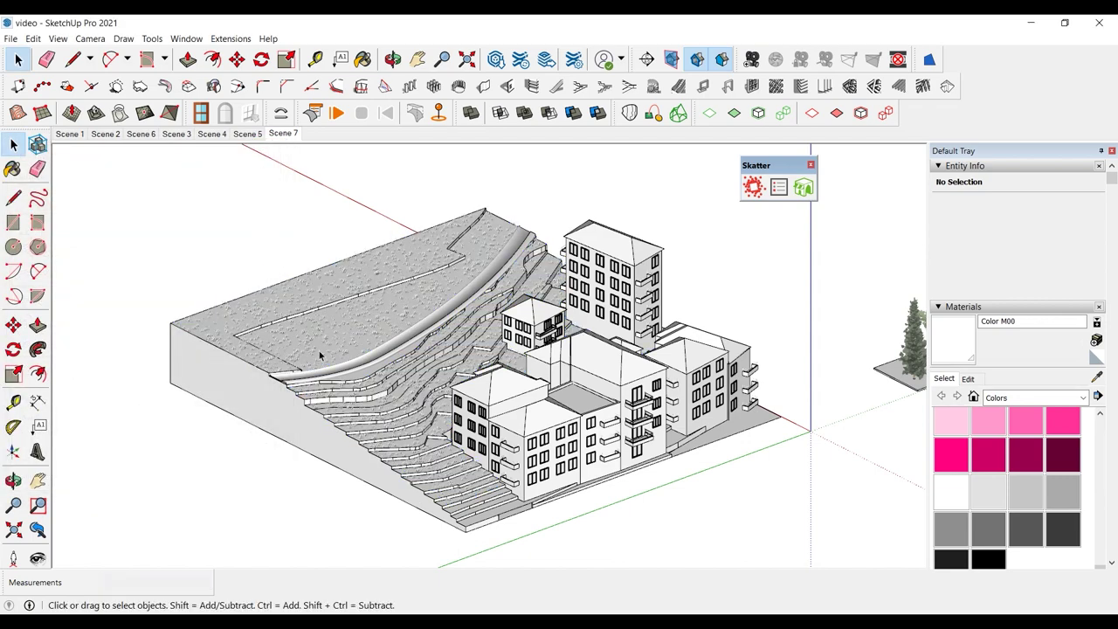
pyautogui.scroll(2, 318, 350)
pyautogui.moveTo(411, 321); pyautogui.dragTo(386, 315, button='middle')
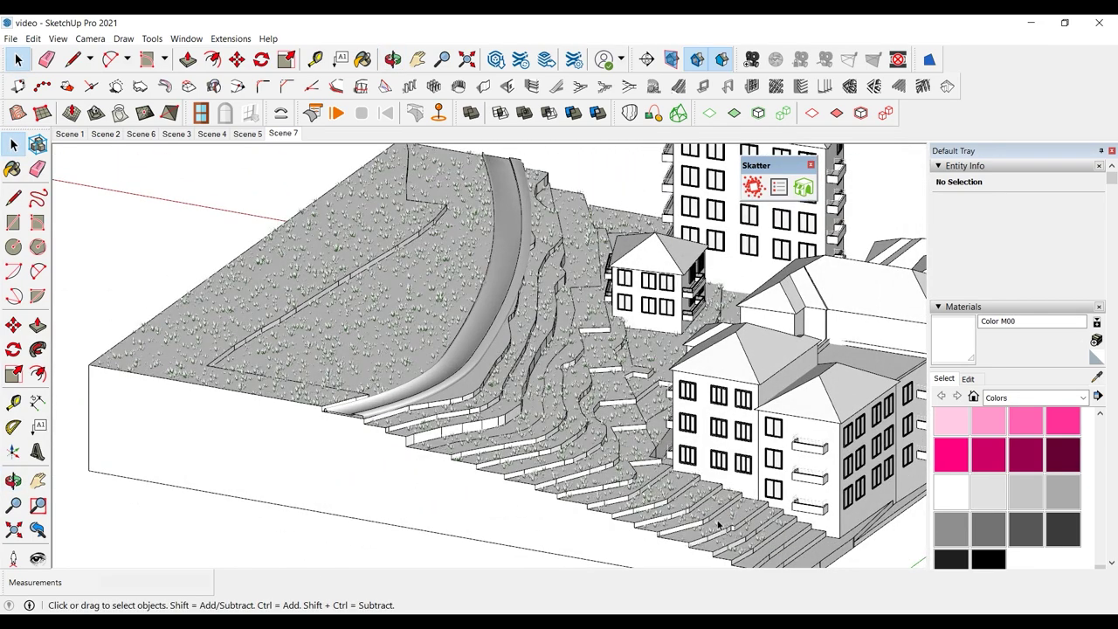
pyautogui.doubleClick(718, 523)
pyautogui.click(716, 524)
pyautogui.scroll(-1, 566, 447)
pyautogui.press('Escape')
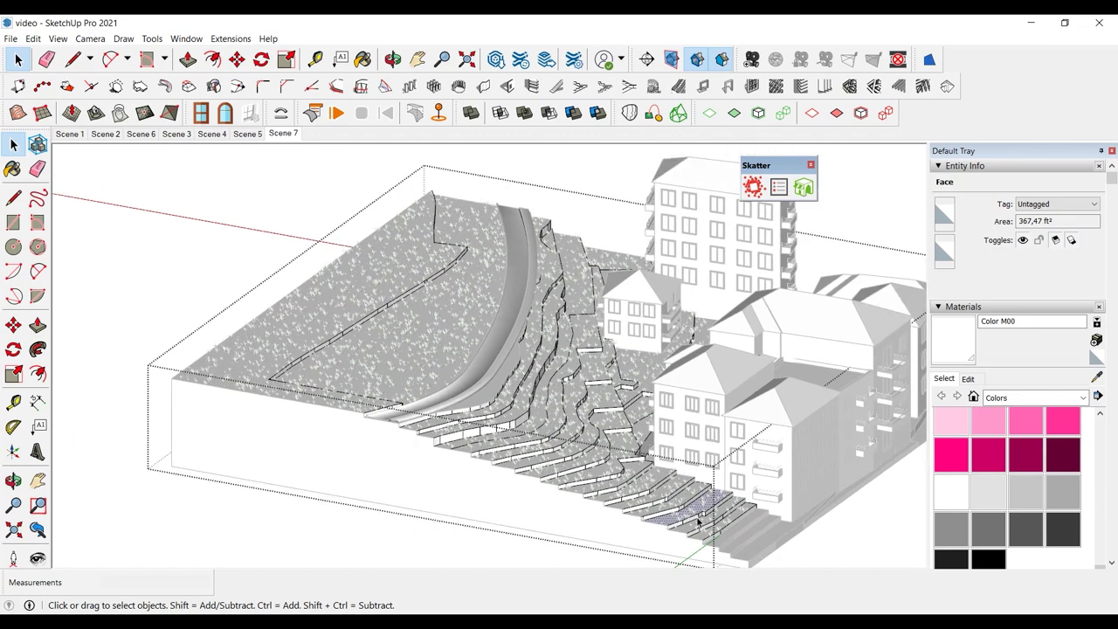
# - Open the generated grass group for editing and delete the grass beside the front corner building and its lowest steps
pyautogui.click(695, 496)
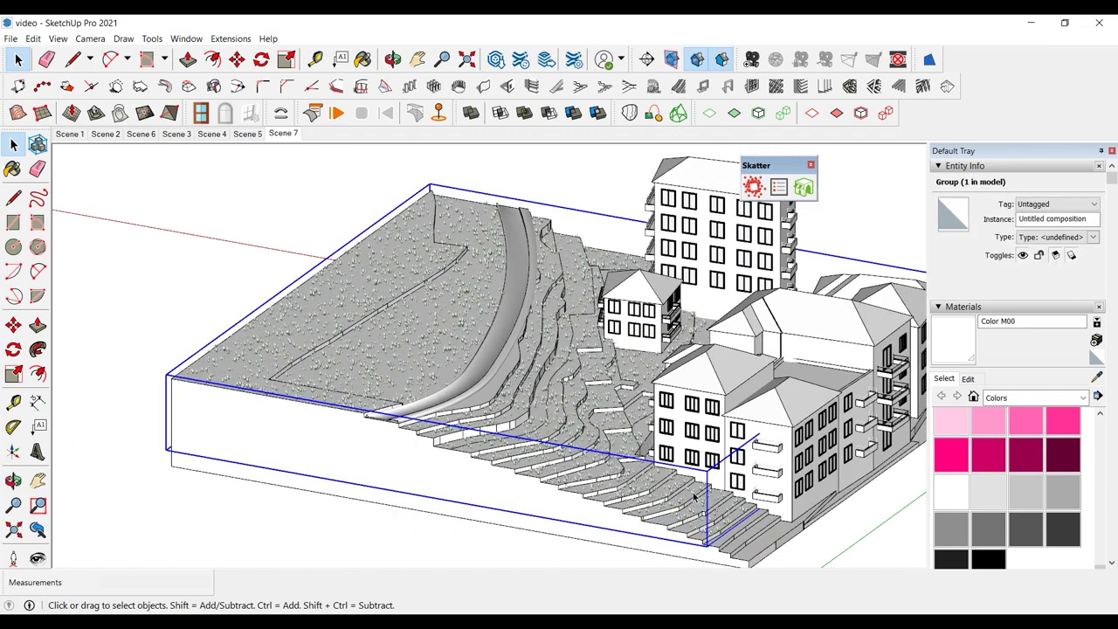
pyautogui.doubleClick(695, 496)
pyautogui.moveTo(686, 447); pyautogui.dragTo(784, 519)
pyautogui.press('Delete')
pyautogui.moveTo(717, 485); pyautogui.dragTo(748, 556)
pyautogui.press('Delete')
# - Delete the grass clumps between the terraces and the rear side of the front corner building
pyautogui.moveTo(643, 331); pyautogui.dragTo(760, 451)
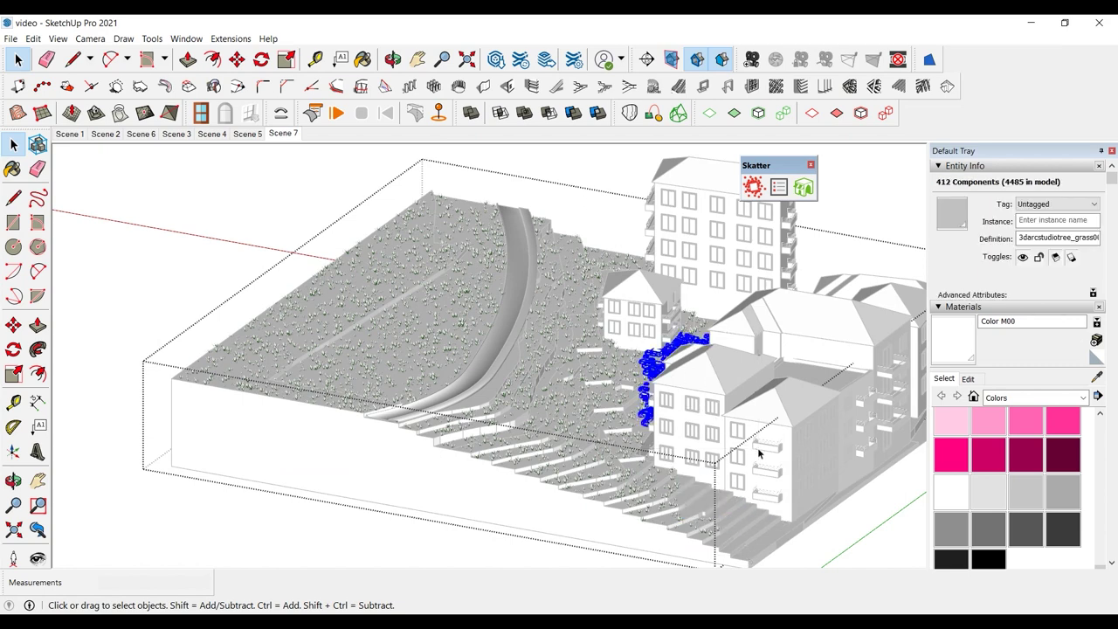
pyautogui.press('Delete')
pyautogui.moveTo(606, 406); pyautogui.dragTo(687, 461)
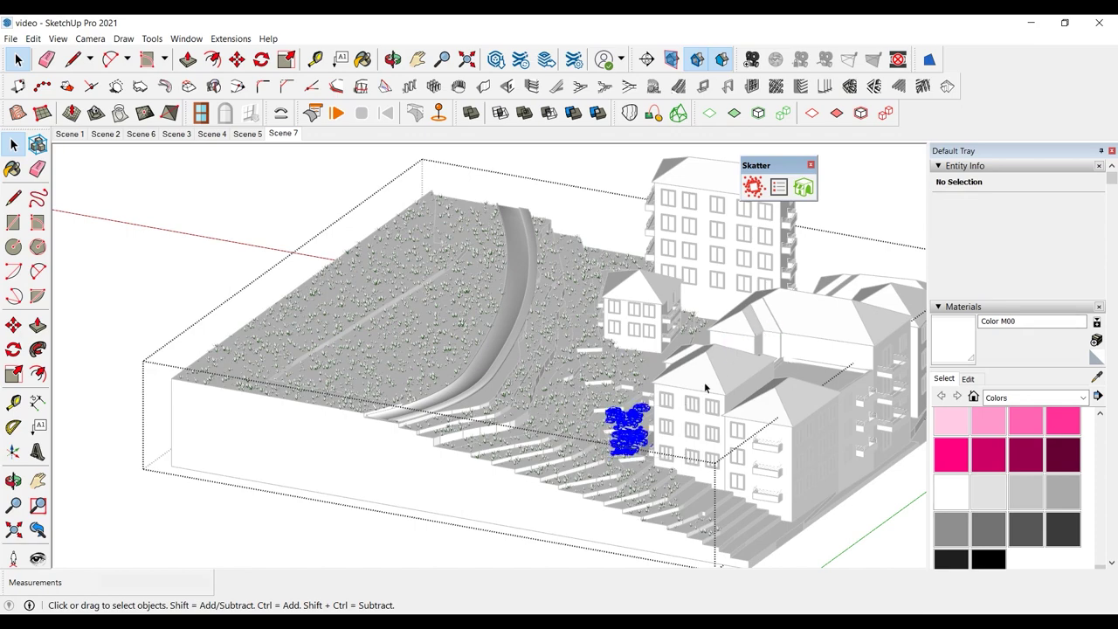
pyautogui.press('Delete')
# - Leave the grass group, return to the Scene 7 view and clear the selection
pyautogui.moveTo(607, 411); pyautogui.dragTo(808, 443, button='middle')
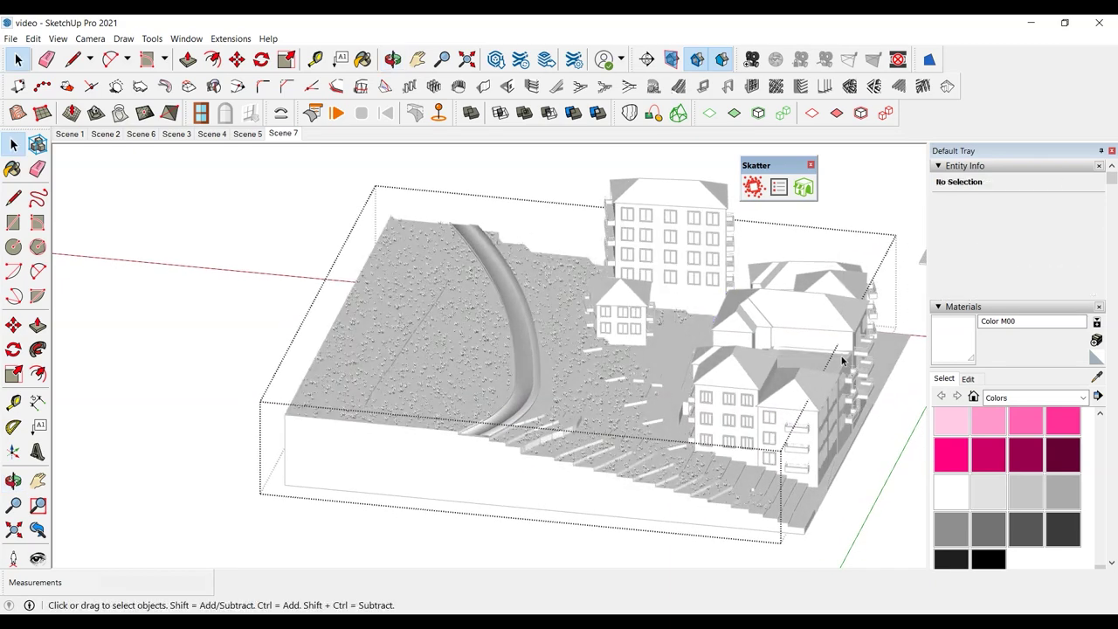
pyautogui.click(505, 395)
pyautogui.click(283, 134)
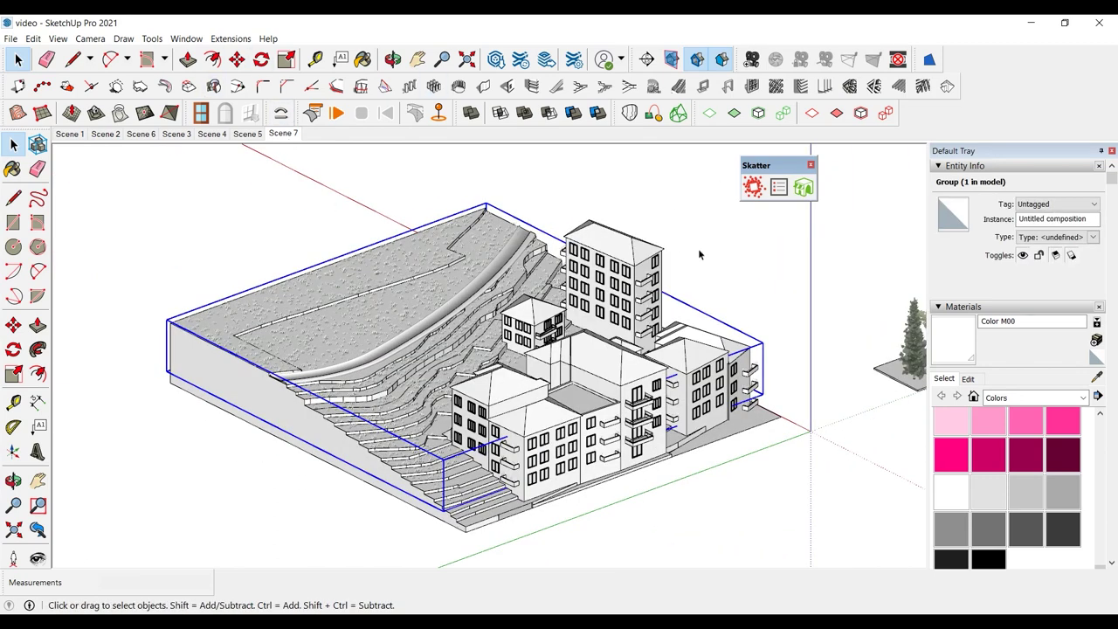
pyautogui.click(699, 254)
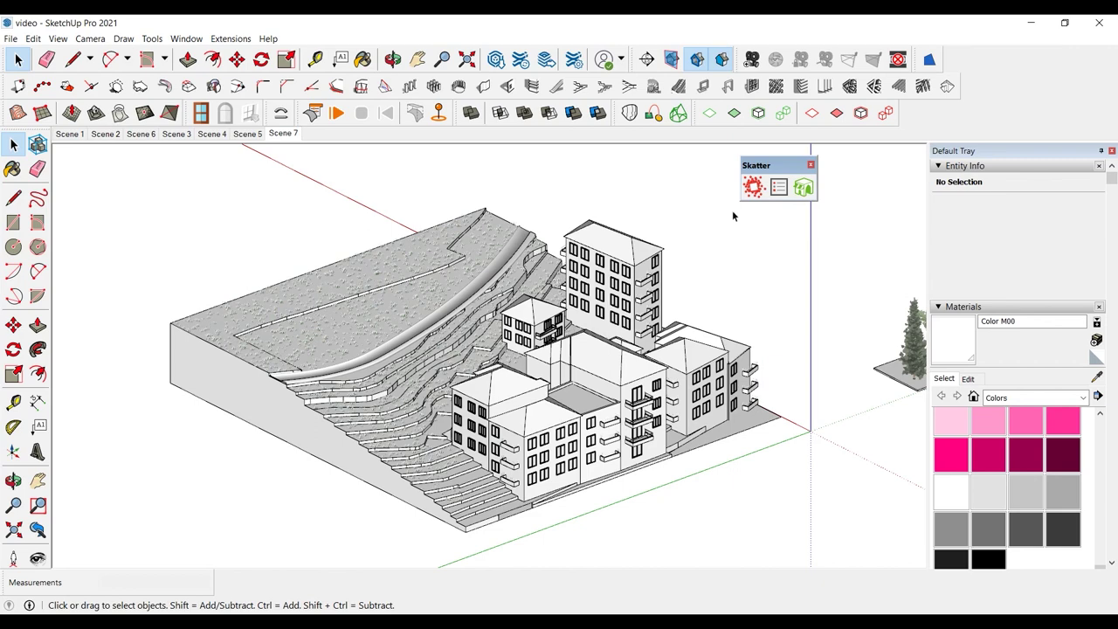
# - Start a second Skatter composition and set the grouped terrain surface as its host
pyautogui.click(753, 186)
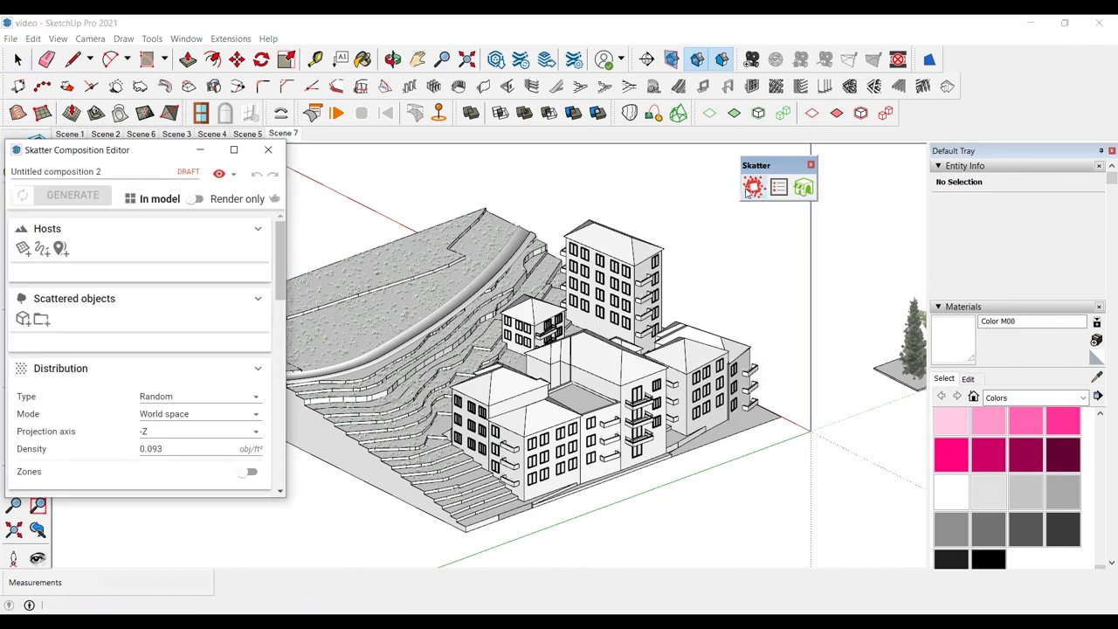
pyautogui.click(24, 251)
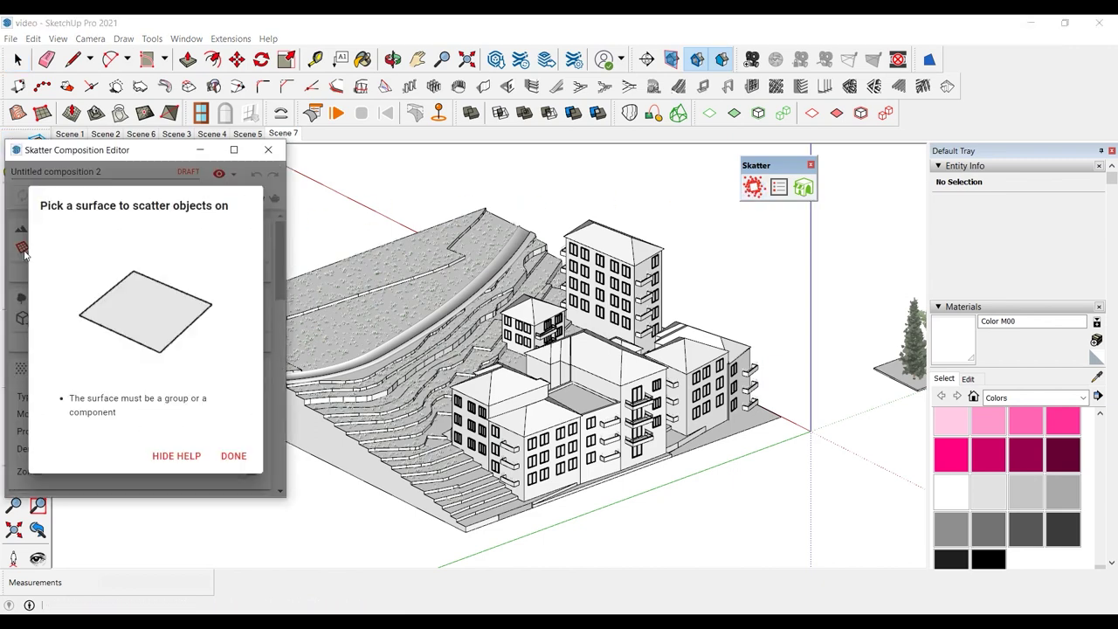
pyautogui.click(463, 460)
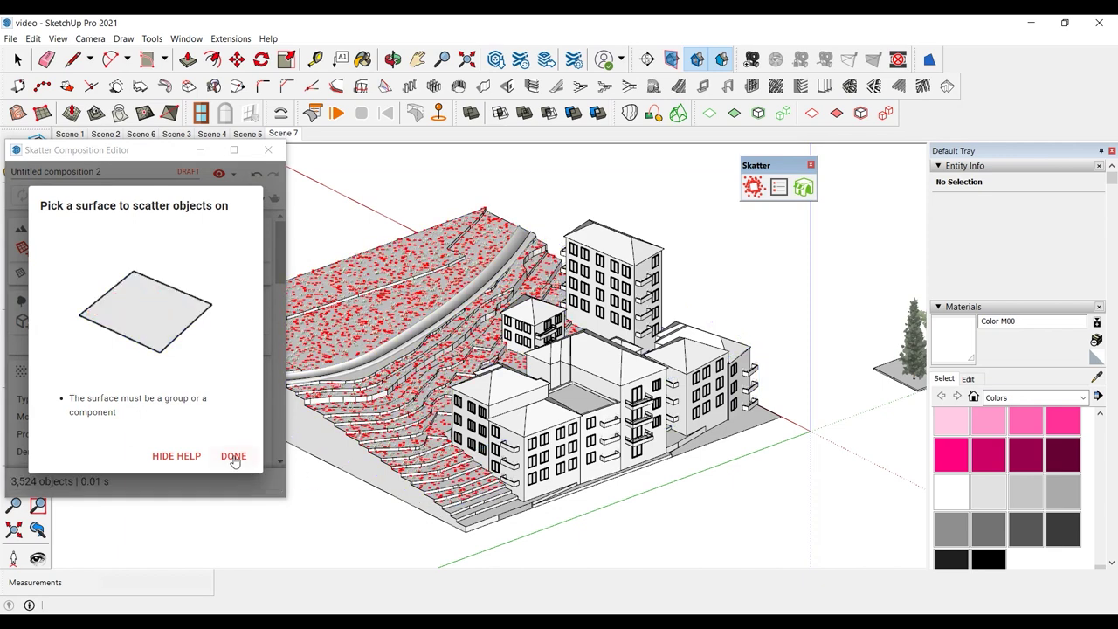
pyautogui.click(233, 456)
# - Add the grass#1 component beside the sample trees as the scattered object and return to Scene 7
pyautogui.click(23, 323)
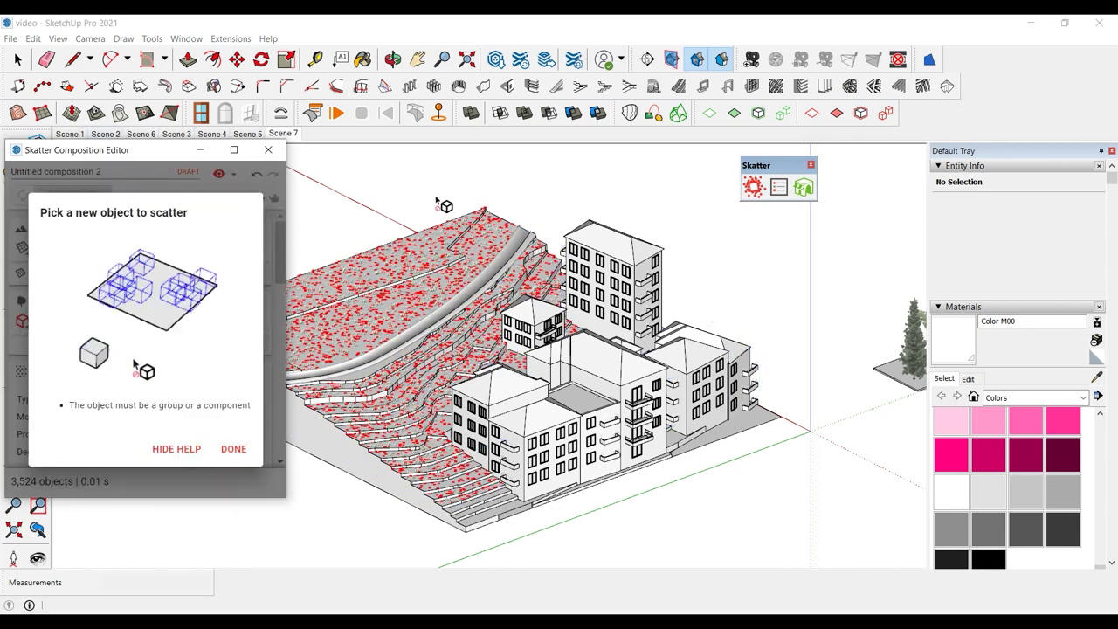
pyautogui.keyDown('shift'); pyautogui.moveTo(439, 201); pyautogui.dragTo(346, 205, button='middle'); pyautogui.keyUp('shift')
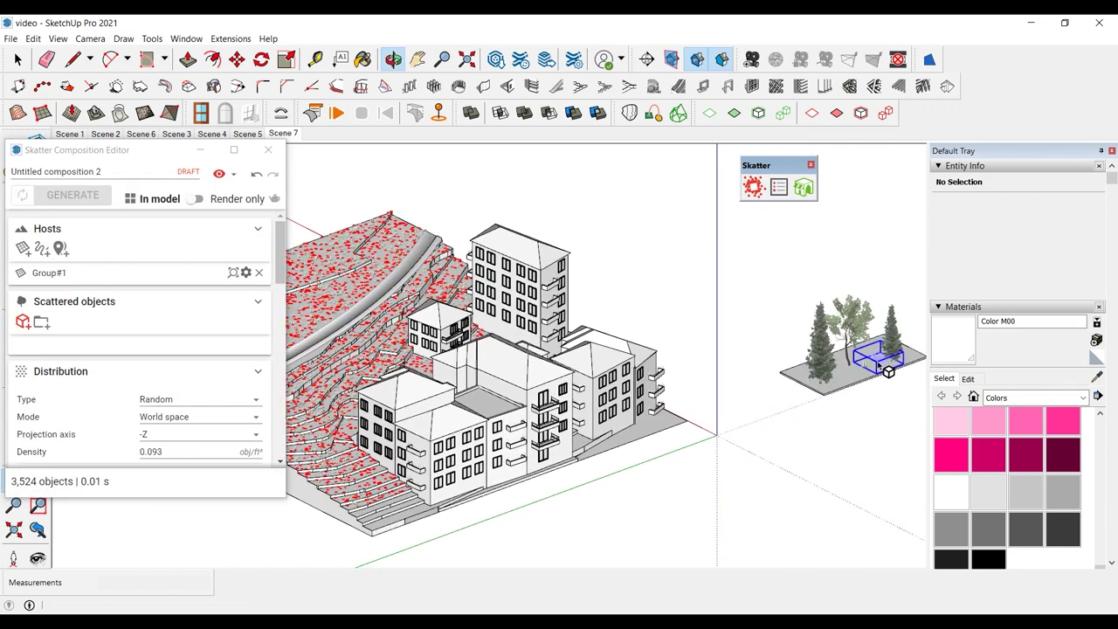
pyautogui.click(888, 371)
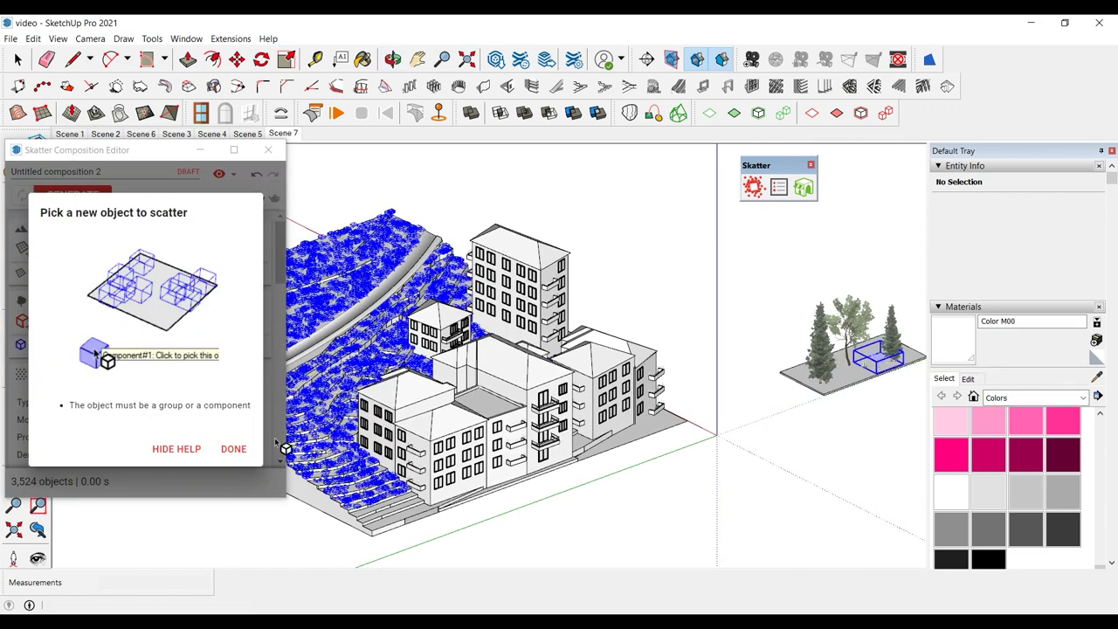
pyautogui.click(227, 450)
pyautogui.click(283, 133)
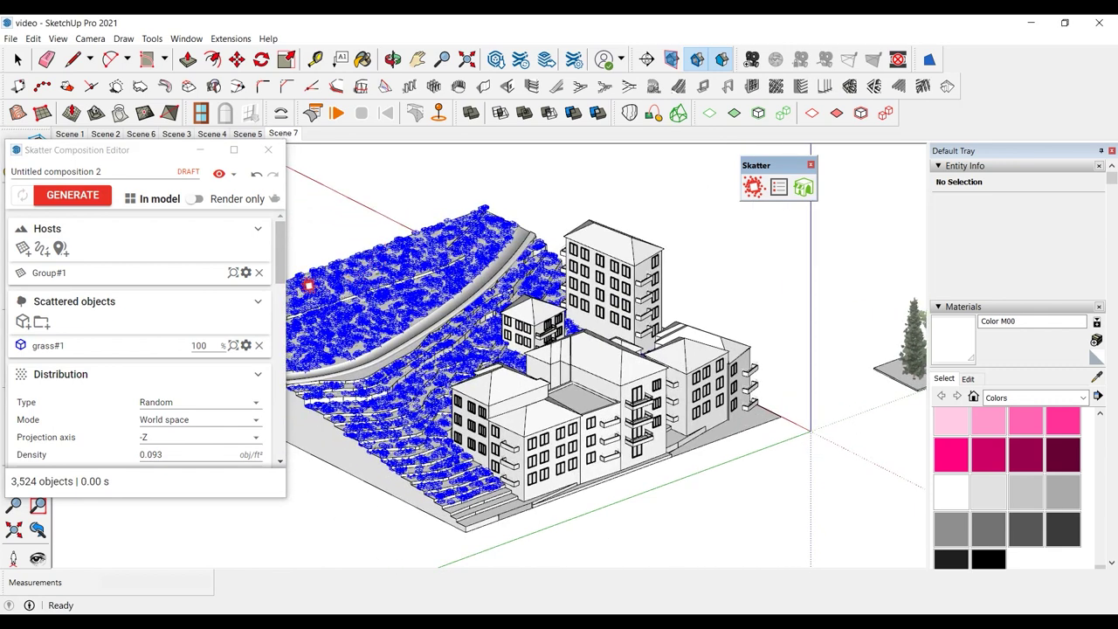
# - Set the density of the second grass distribution to 0.1 obj/ft²
pyautogui.scroll(-1, 131, 402)
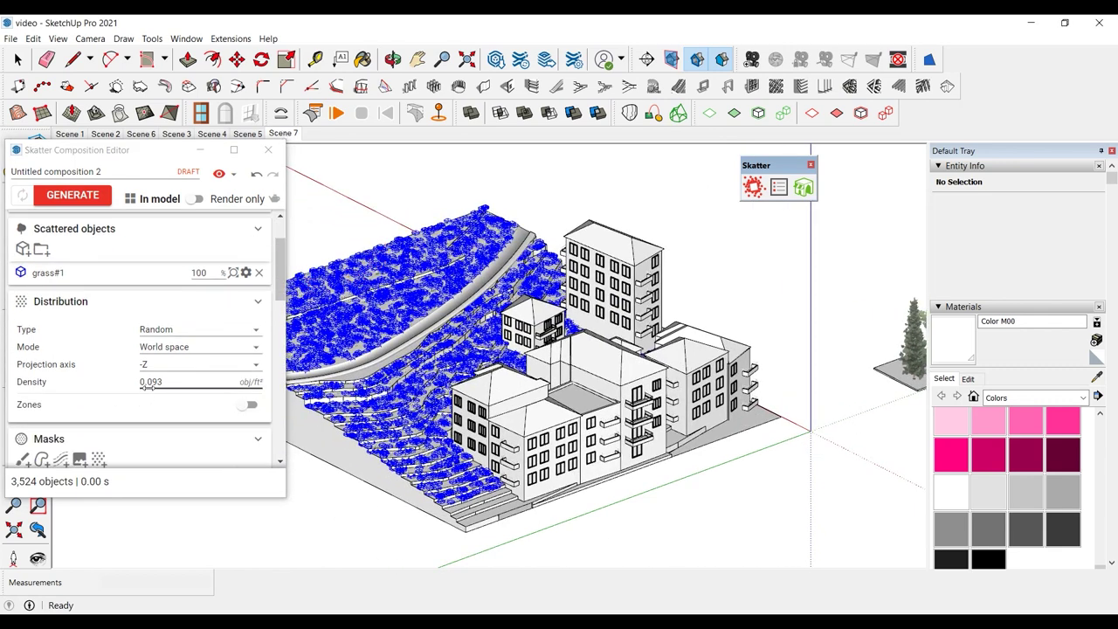
pyautogui.click(160, 382)
pyautogui.click(162, 381)
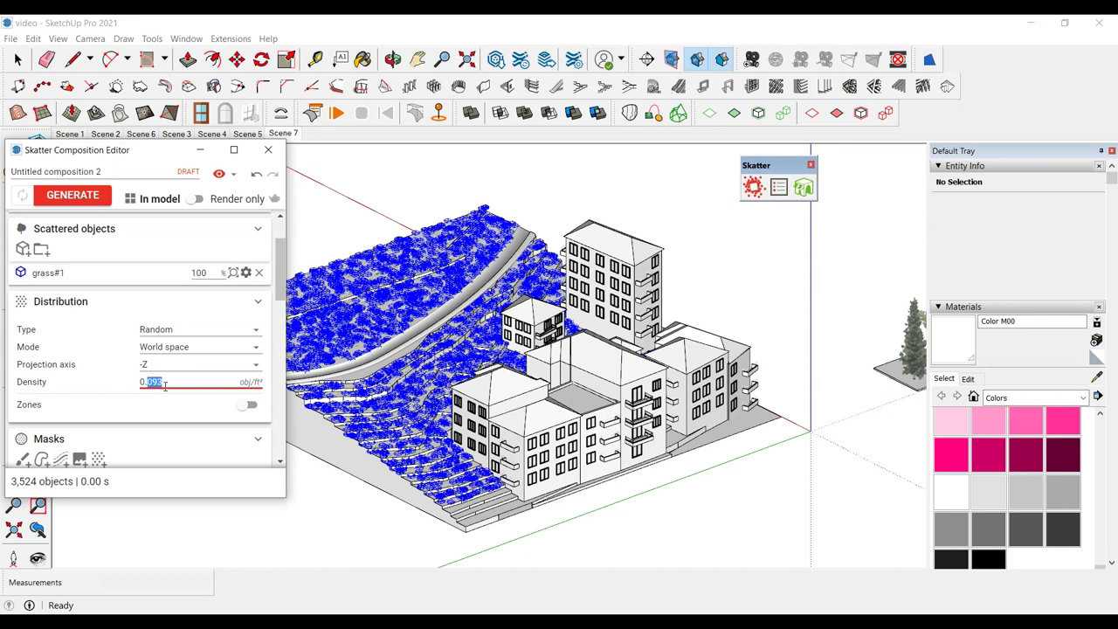
pyautogui.write('1')
# - Enable random scale for the second grass, set its maximum to 300% and change its minimum
pyautogui.scroll(-5, 135, 425)
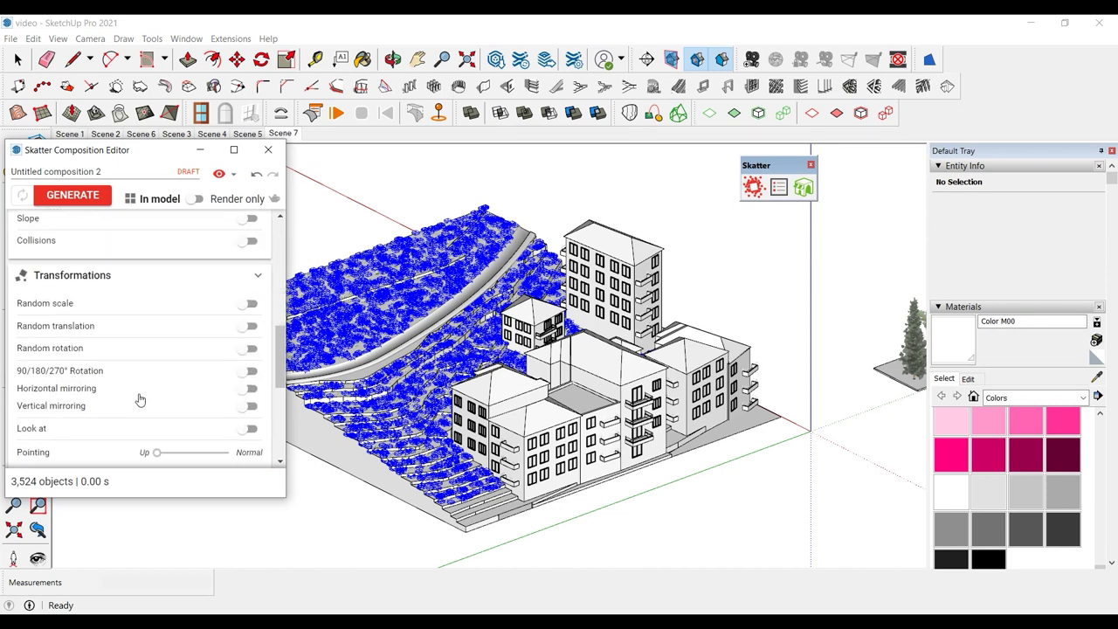
pyautogui.click(250, 304)
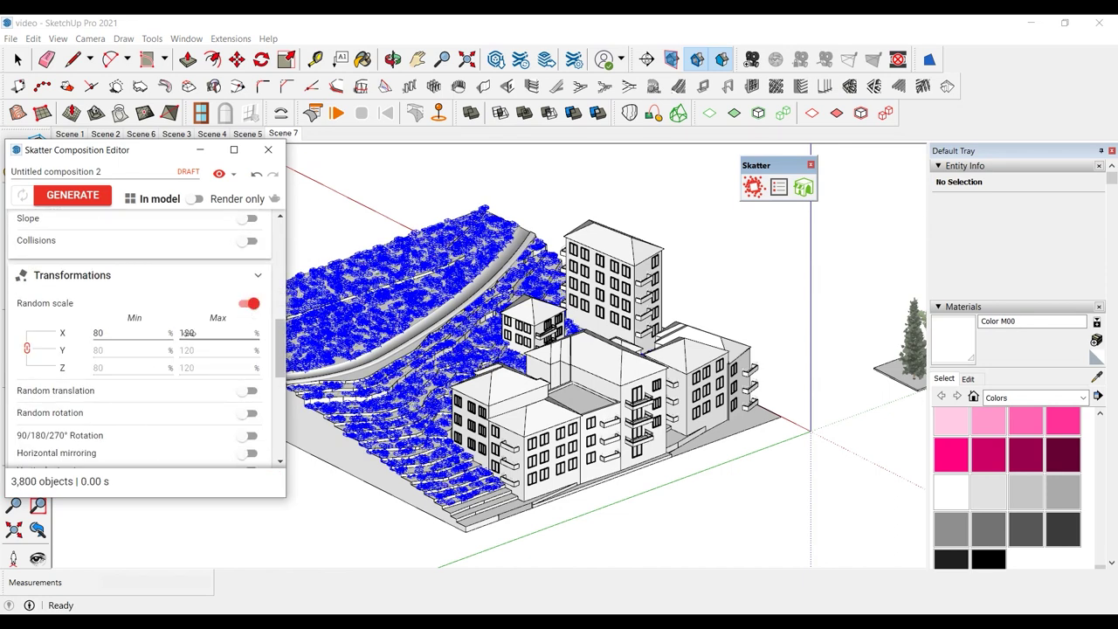
pyautogui.doubleClick(187, 333)
pyautogui.write('400')
pyautogui.doubleClick(131, 332)
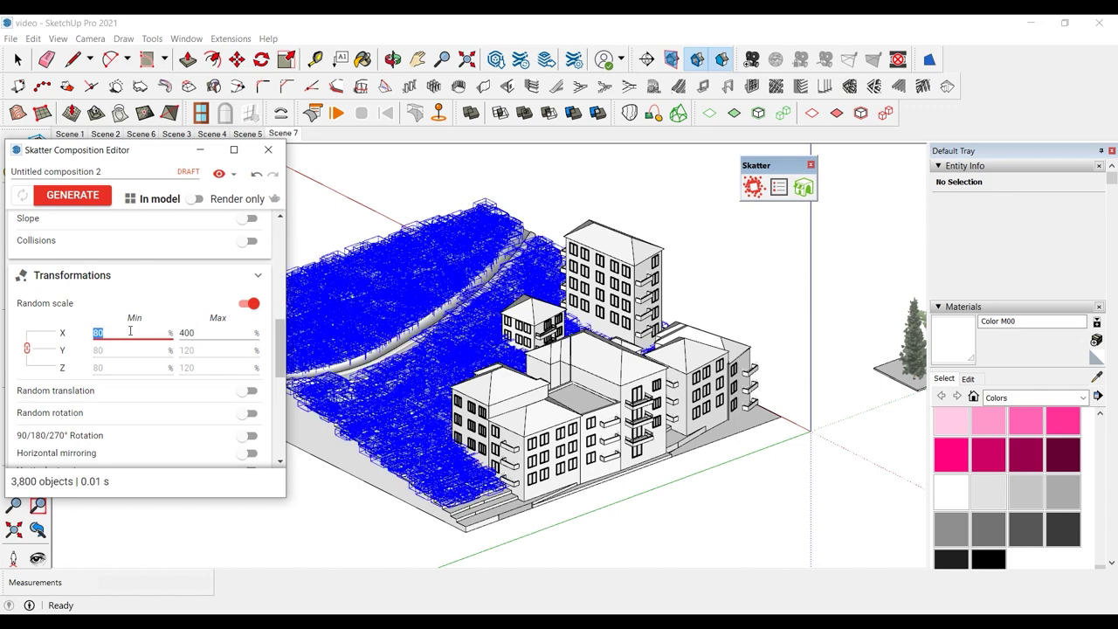
pyautogui.press('Tab')
pyautogui.write('300')
pyautogui.doubleClick(131, 332)
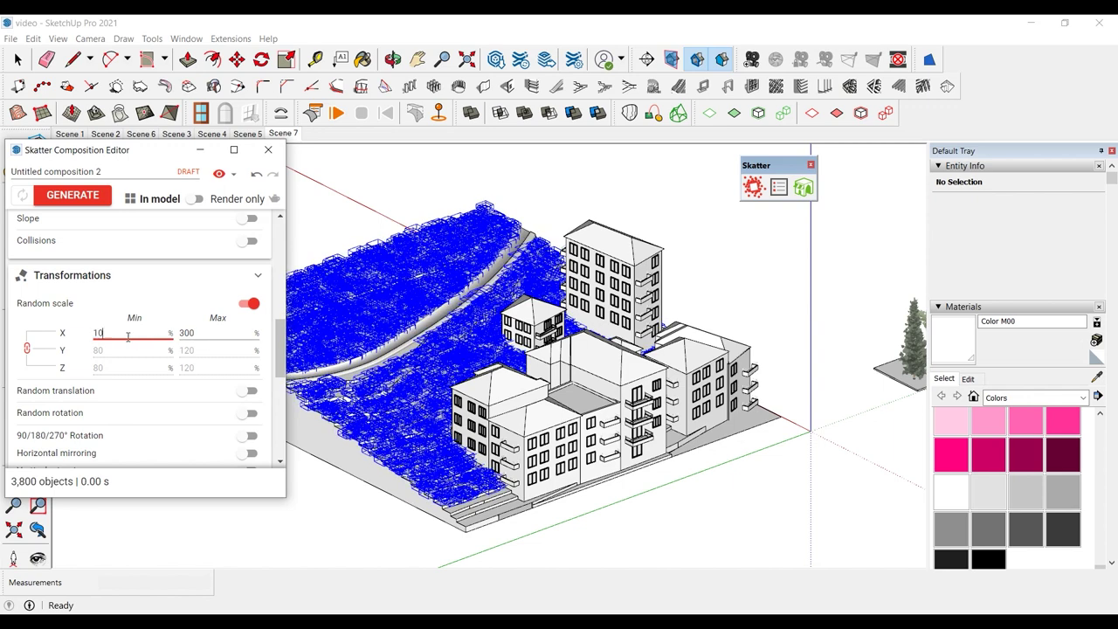
# - Generate the second grass composition on the terrain and close the composition editor
pyautogui.click(124, 285)
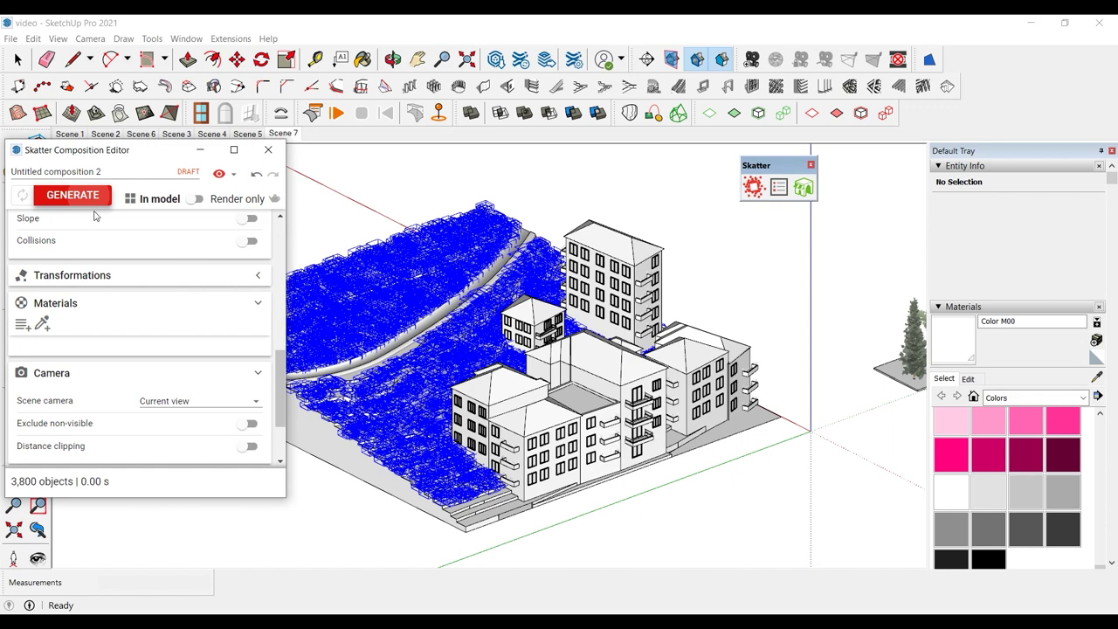
pyautogui.click(276, 154)
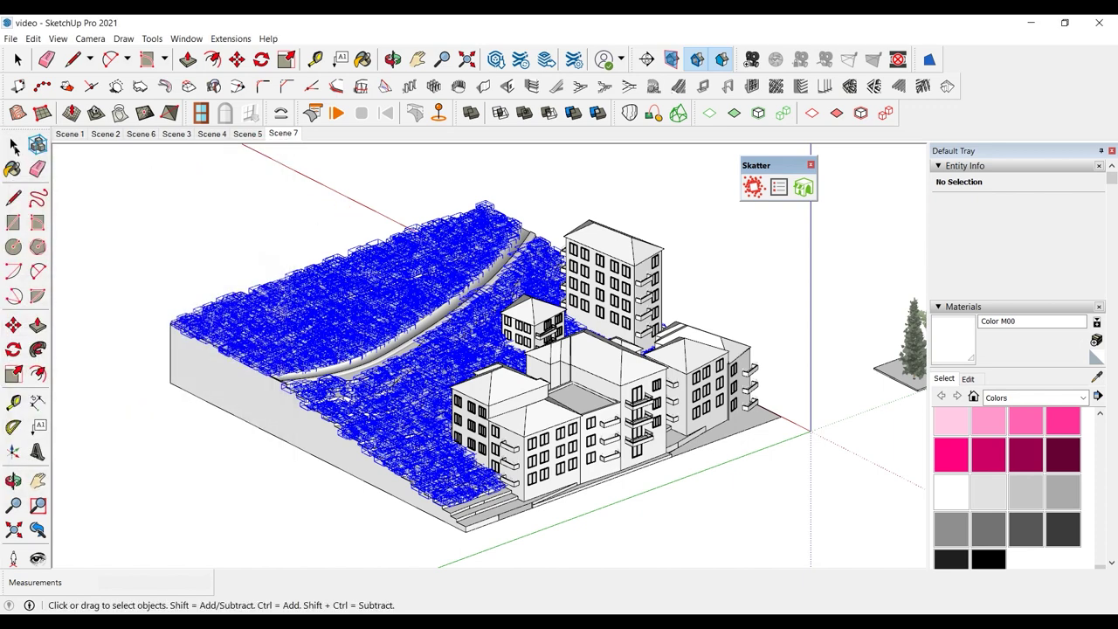
# - Open the second grass group, view the terrain from above and delete the grass inside the bounded area on the uphill side of the road
pyautogui.doubleClick(365, 323)
pyautogui.click(363, 329)
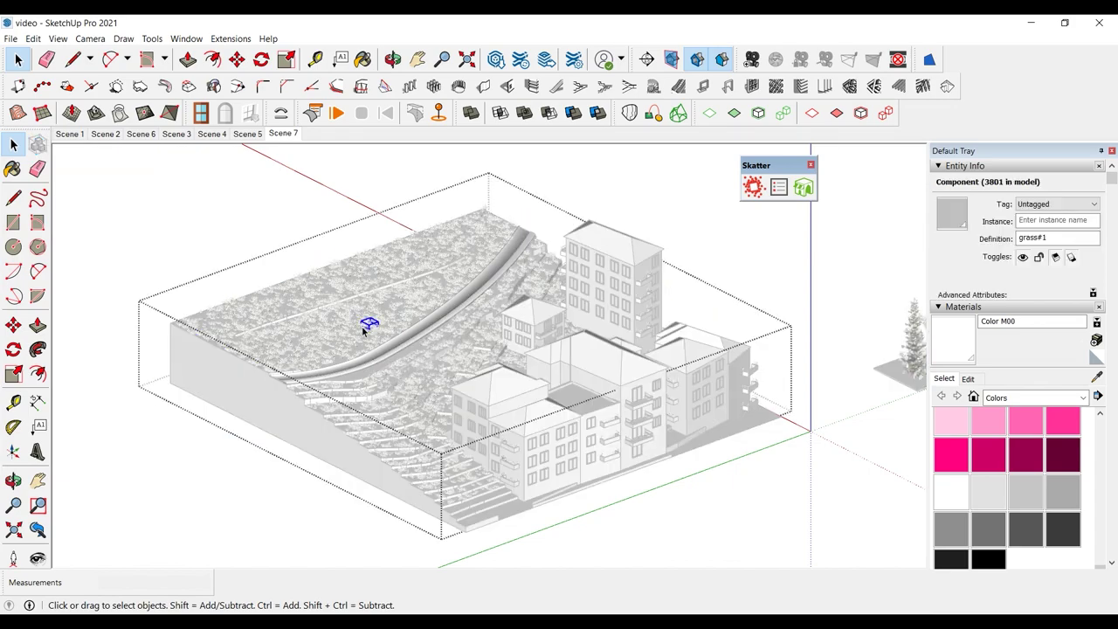
pyautogui.press('o')
pyautogui.moveTo(425, 355); pyautogui.dragTo(299, 421)
pyautogui.press('space')
pyautogui.moveTo(304, 217); pyautogui.dragTo(577, 305)
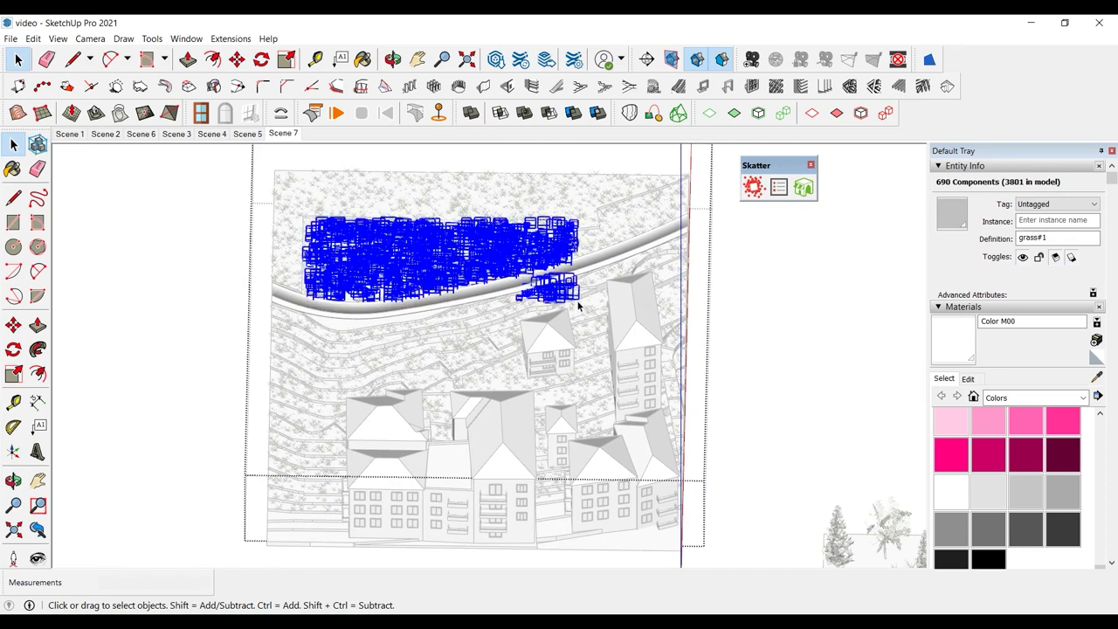
pyautogui.press('Delete')
# - Delete the grass between the bounded area and the far end of the road, including the strip at the terrain edge
pyautogui.moveTo(562, 207); pyautogui.dragTo(678, 251)
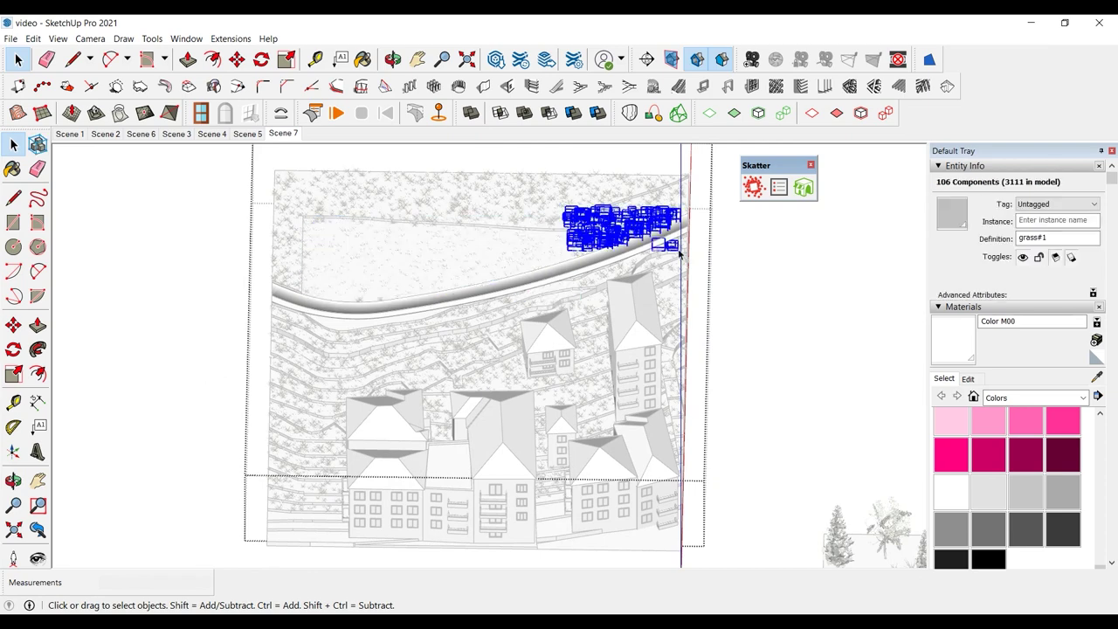
pyautogui.press('Delete')
pyautogui.moveTo(663, 190); pyautogui.dragTo(707, 237)
pyautogui.press('Delete')
# - Delete the grass just below the road's near end and the grass between the road and the tall building
pyautogui.moveTo(266, 297); pyautogui.dragTo(458, 339)
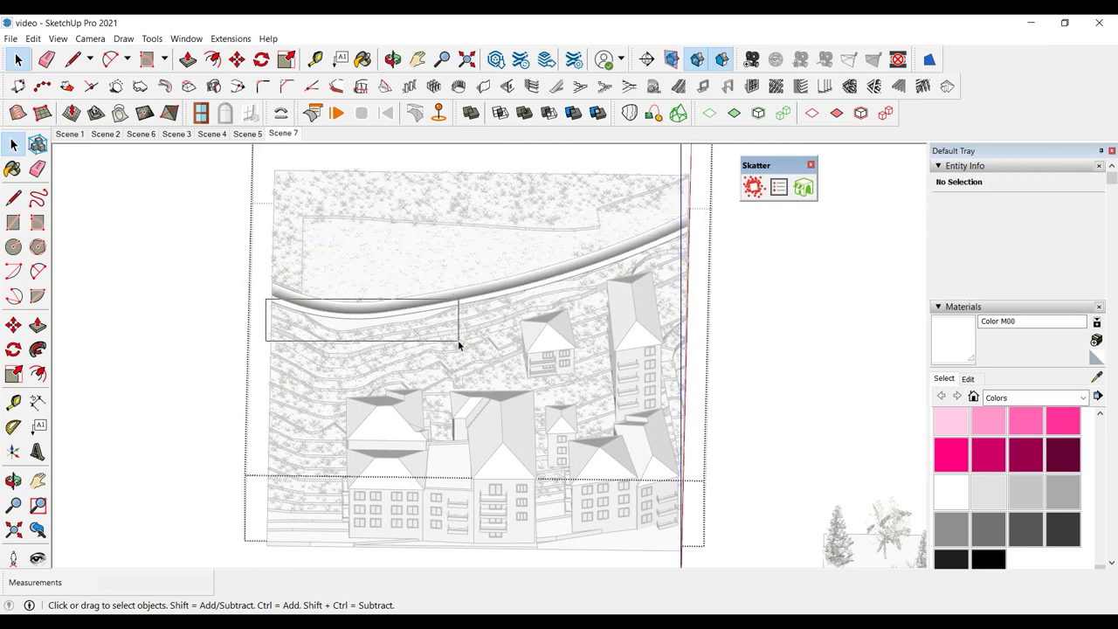
pyautogui.press('Delete')
pyautogui.moveTo(571, 239); pyautogui.dragTo(697, 300)
pyautogui.press('Delete')
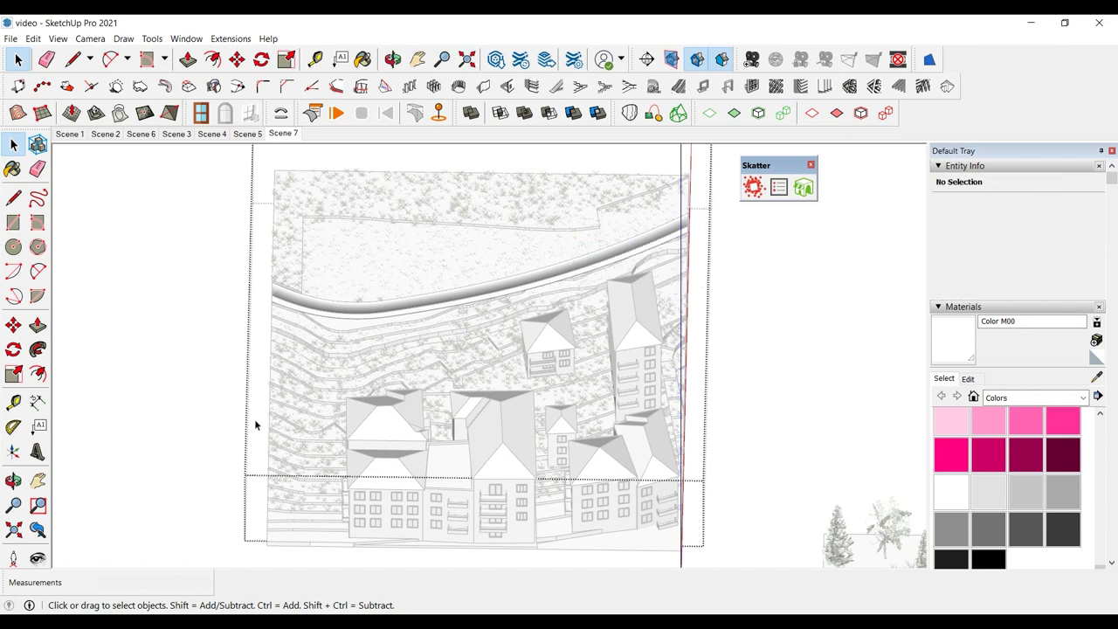
# - Delete the grass on the lowest terraces beside and around the front buildings
pyautogui.moveTo(256, 425); pyautogui.dragTo(407, 556)
pyautogui.press('Delete')
pyautogui.moveTo(424, 411); pyautogui.dragTo(669, 553)
pyautogui.press('Delete')
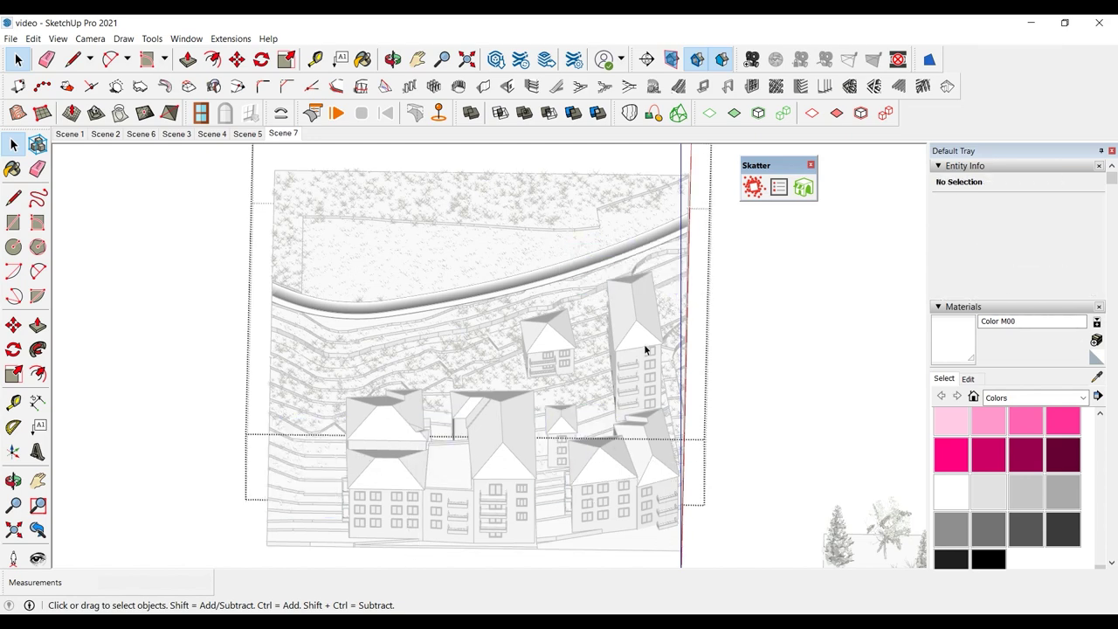
# - Clear the remaining grass around the tall building and on the mid-height terraces at the open terrain edge, and return to Scene 7
pyautogui.moveTo(645, 348); pyautogui.dragTo(712, 507)
pyautogui.press('Delete')
pyautogui.moveTo(651, 367); pyautogui.dragTo(568, 450)
pyautogui.press('Delete')
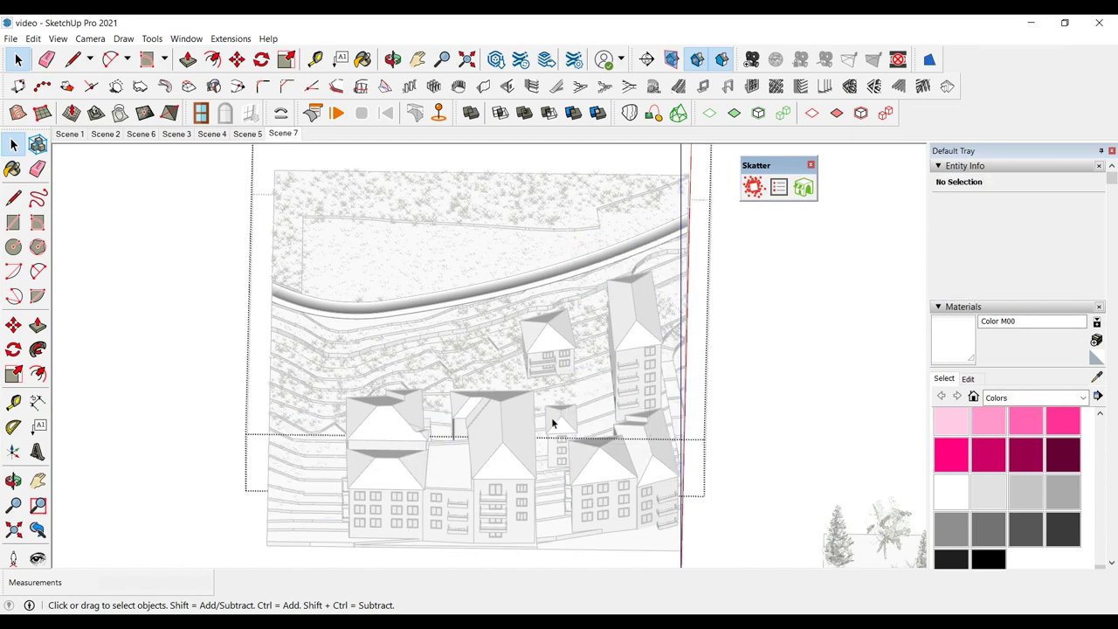
pyautogui.moveTo(255, 401); pyautogui.dragTo(332, 447)
pyautogui.press('Delete')
pyautogui.press('Delete')
pyautogui.click(285, 134)
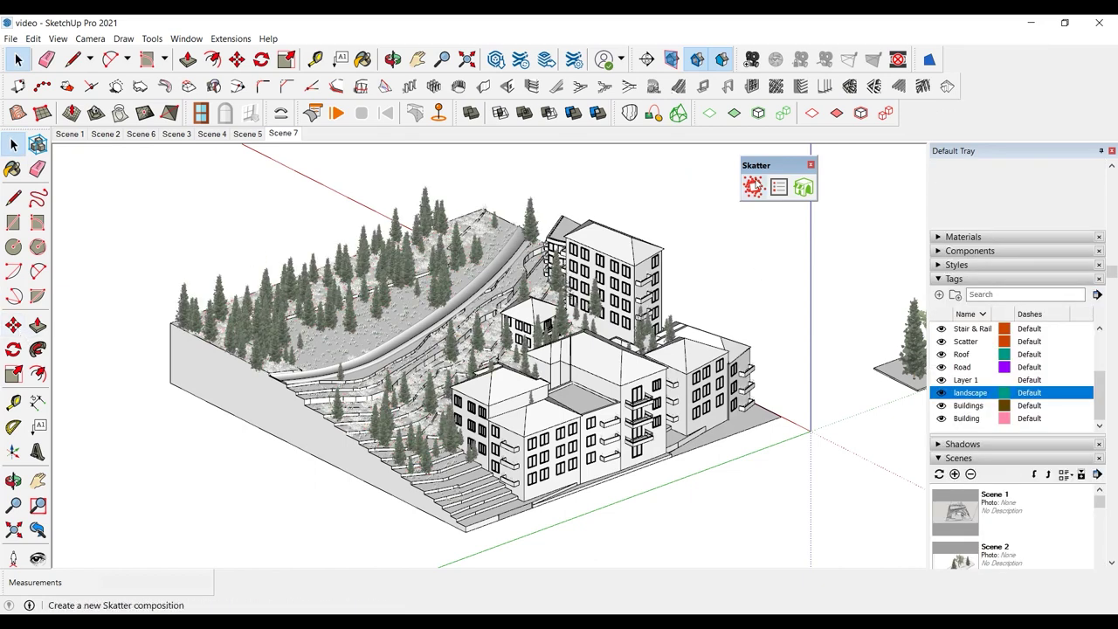
# - Start a new Skatter composition and add a points set as its host
pyautogui.click(754, 186)
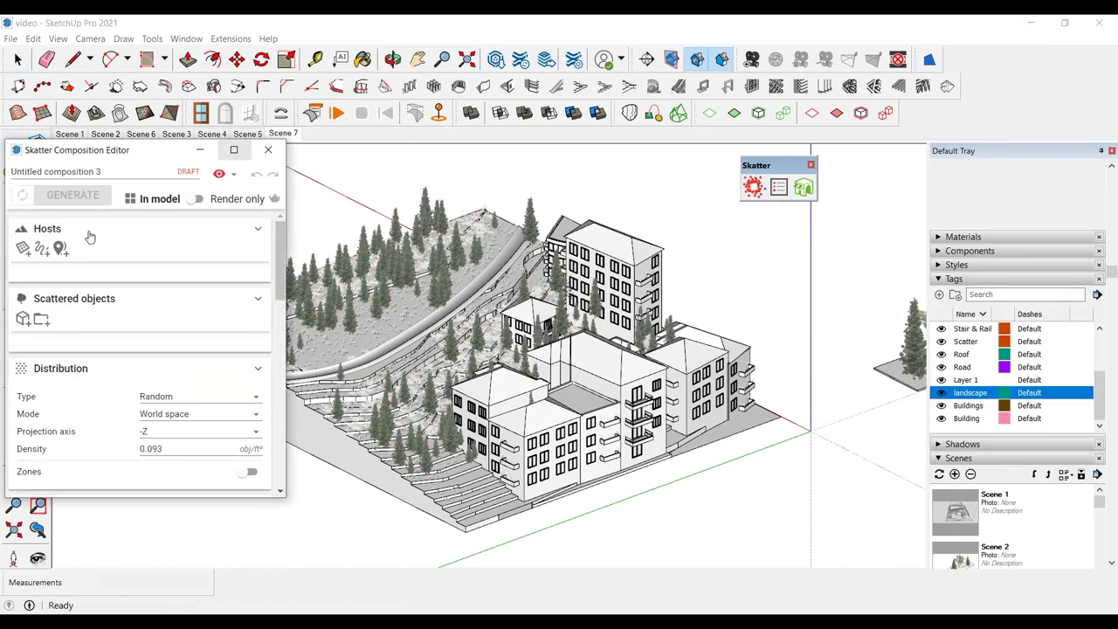
pyautogui.click(62, 253)
pyautogui.keyDown('shift'); pyautogui.moveTo(374, 206); pyautogui.dragTo(476, 206, button='middle'); pyautogui.keyUp('shift')
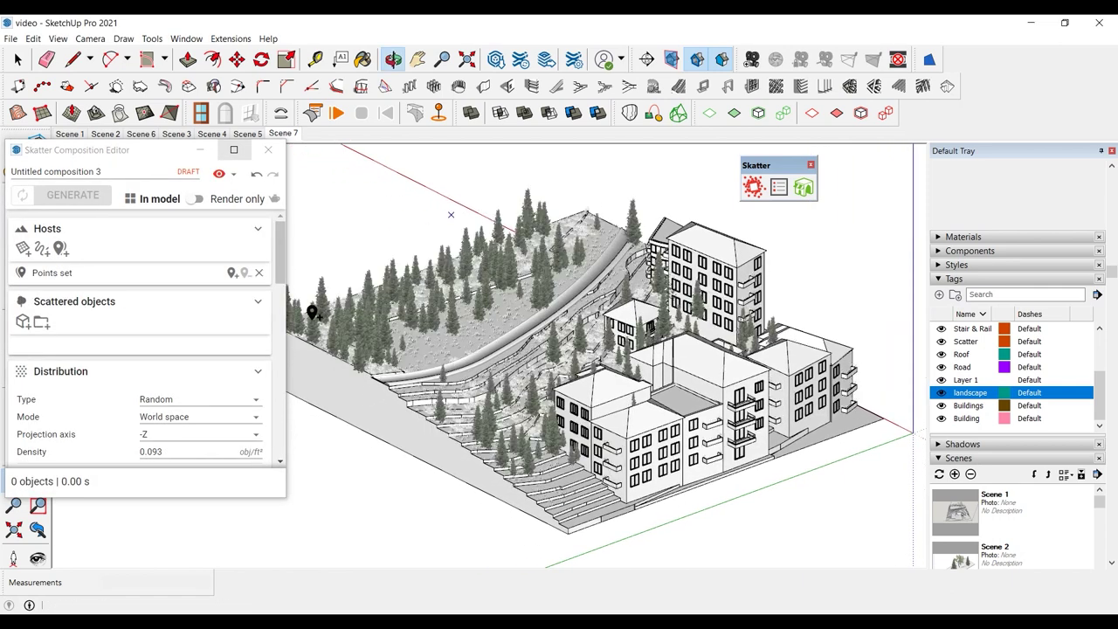
# - Place about 20 host points among the conifers across the upper slope behind the road and finish picking positions
pyautogui.click(310, 321)
pyautogui.click(360, 303)
pyautogui.click(391, 308)
pyautogui.click(419, 288)
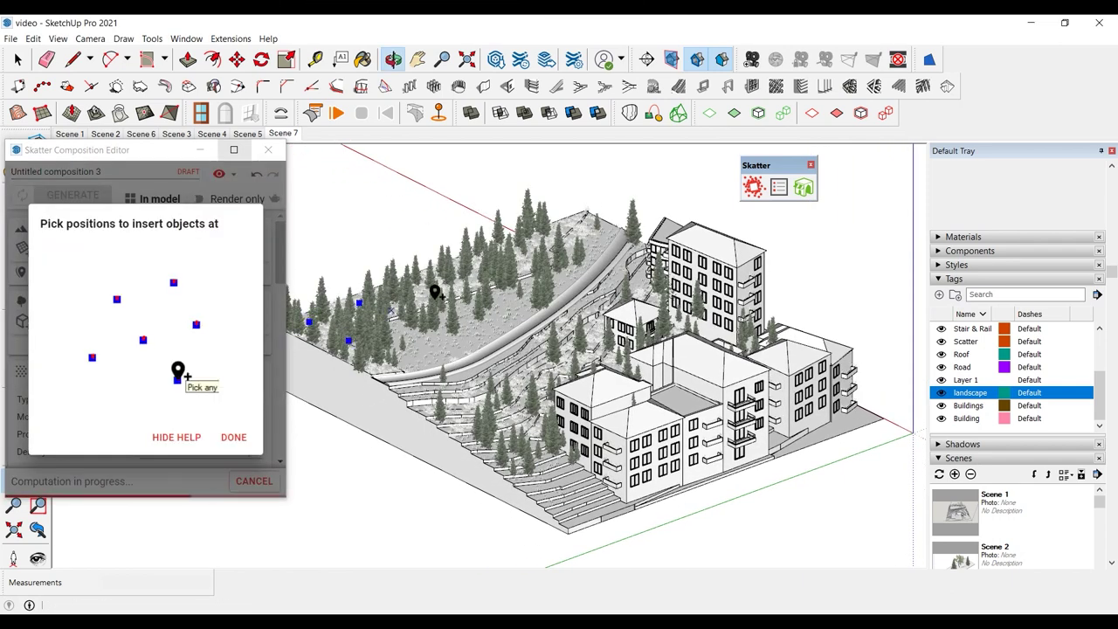
pyautogui.click(434, 295)
pyautogui.click(454, 271)
pyautogui.click(486, 253)
pyautogui.click(521, 266)
pyautogui.click(543, 254)
pyautogui.click(541, 238)
pyautogui.click(559, 228)
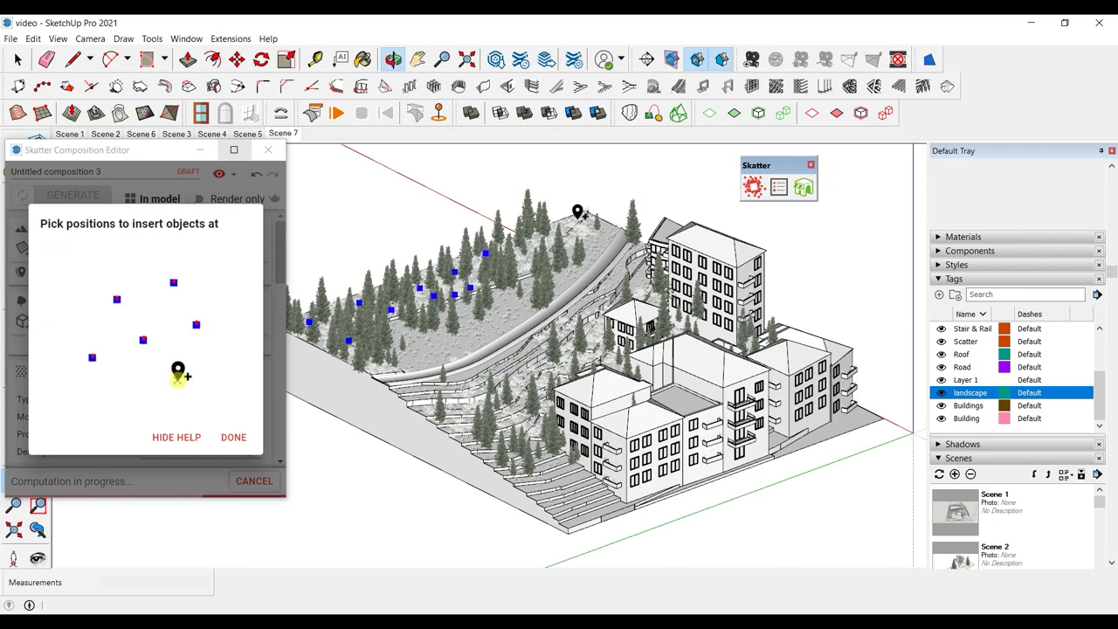
pyautogui.click(579, 219)
pyautogui.click(319, 306)
pyautogui.click(329, 343)
pyautogui.click(295, 323)
pyautogui.click(358, 324)
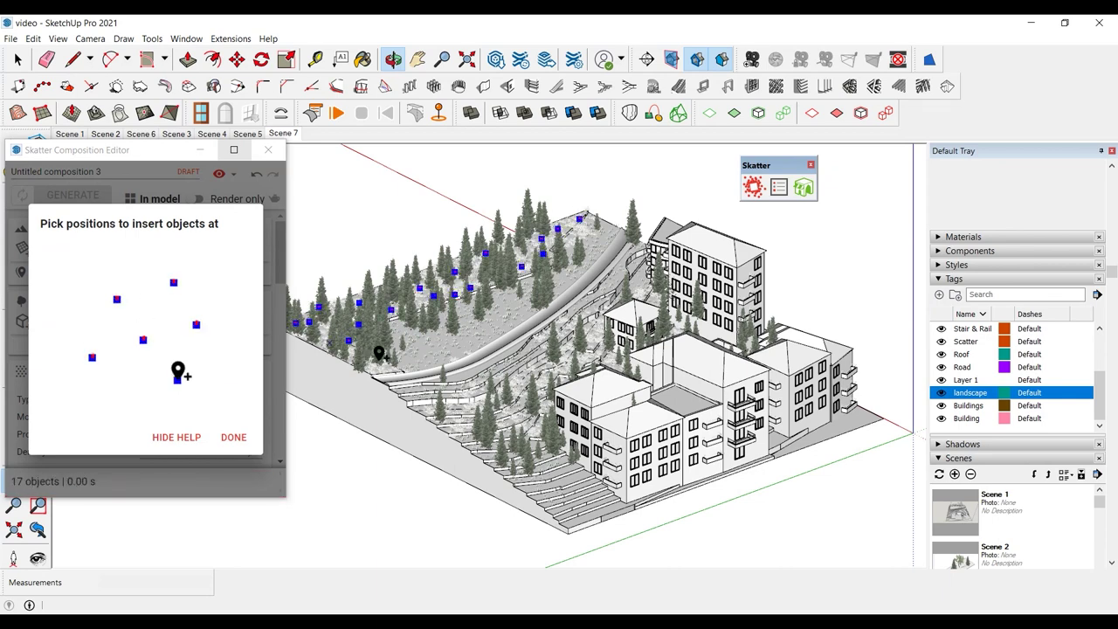
pyautogui.click(389, 368)
pyautogui.click(364, 360)
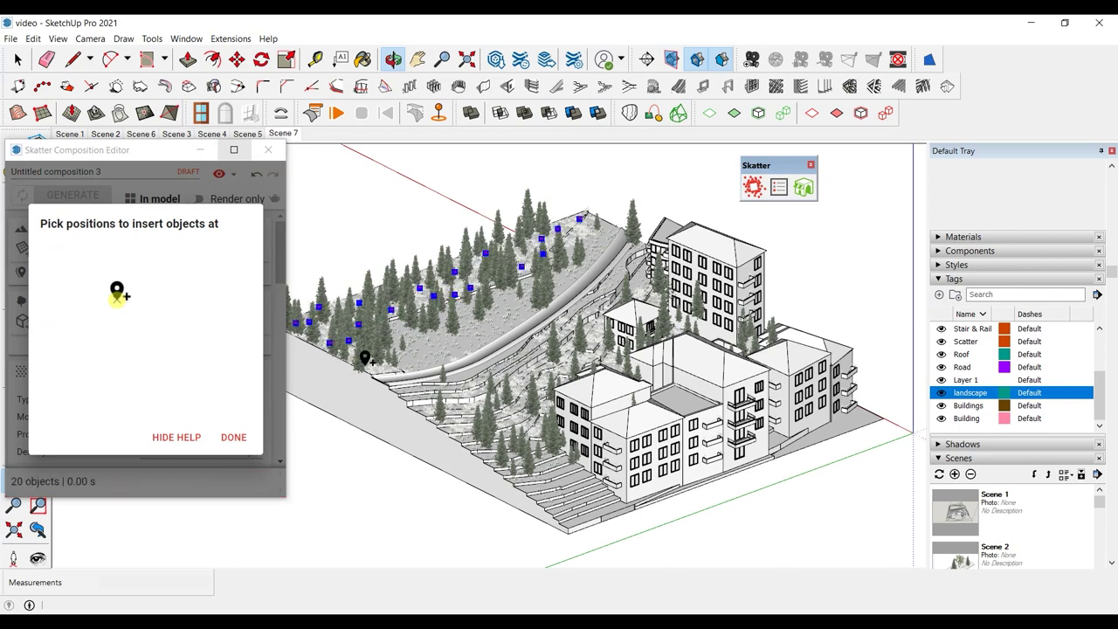
pyautogui.click(233, 438)
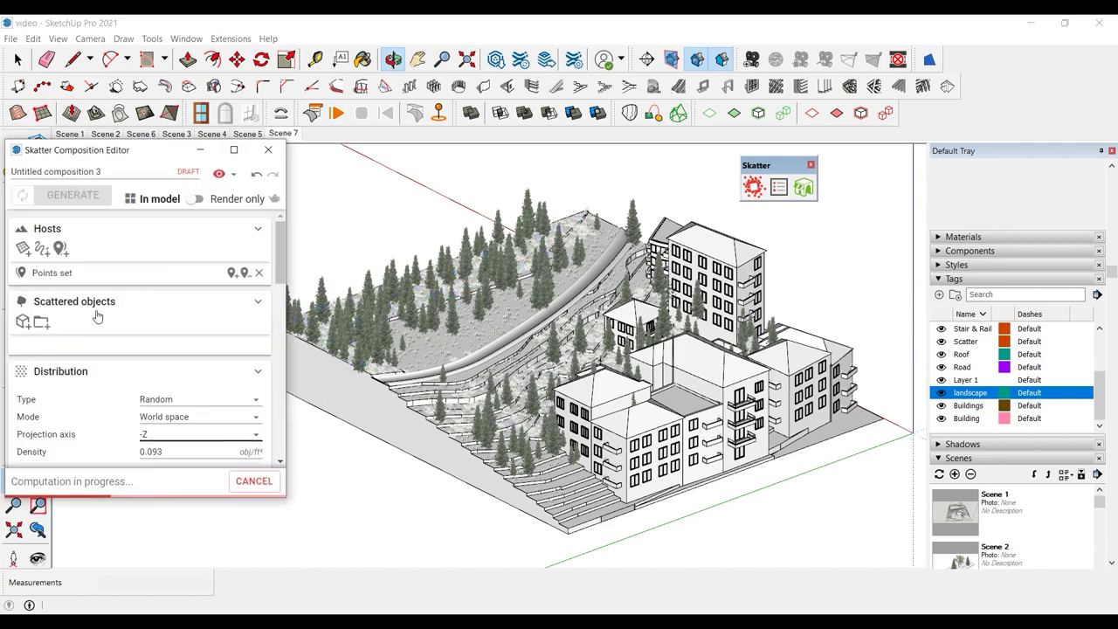
# - Add the deciduous sample tree, arbre 3D / Tree 3D, as the scattered object
pyautogui.click(23, 323)
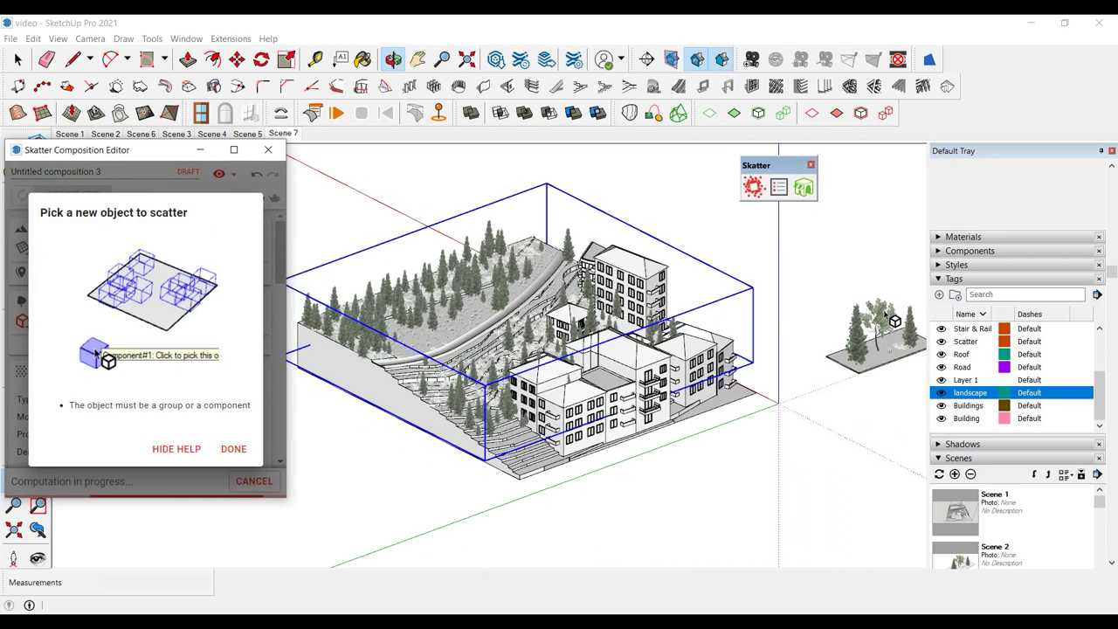
pyautogui.click(884, 317)
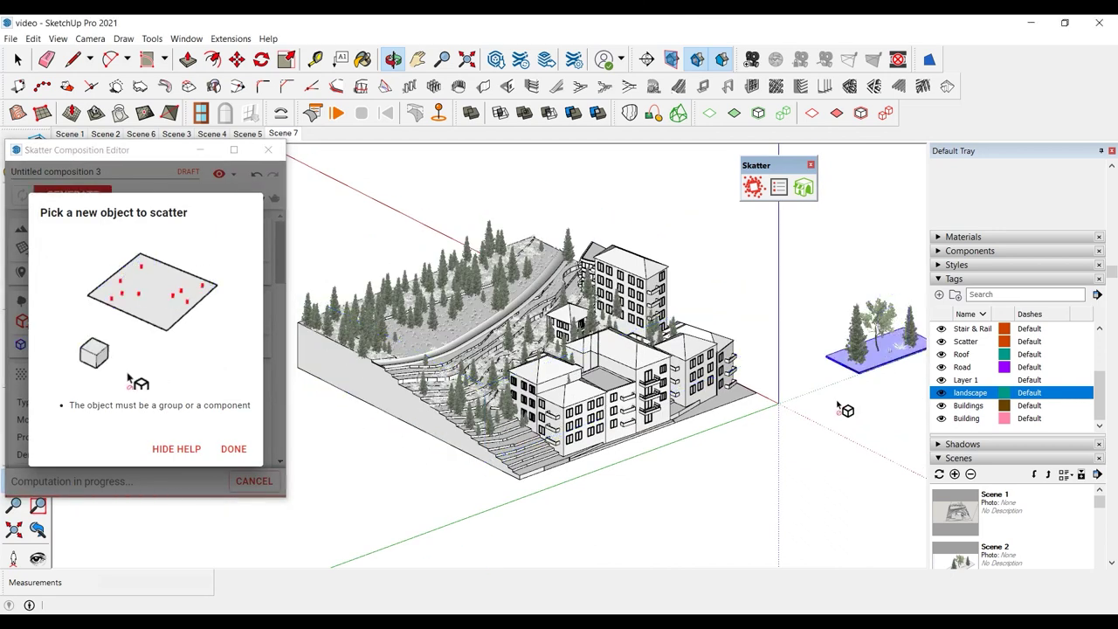
pyautogui.click(233, 449)
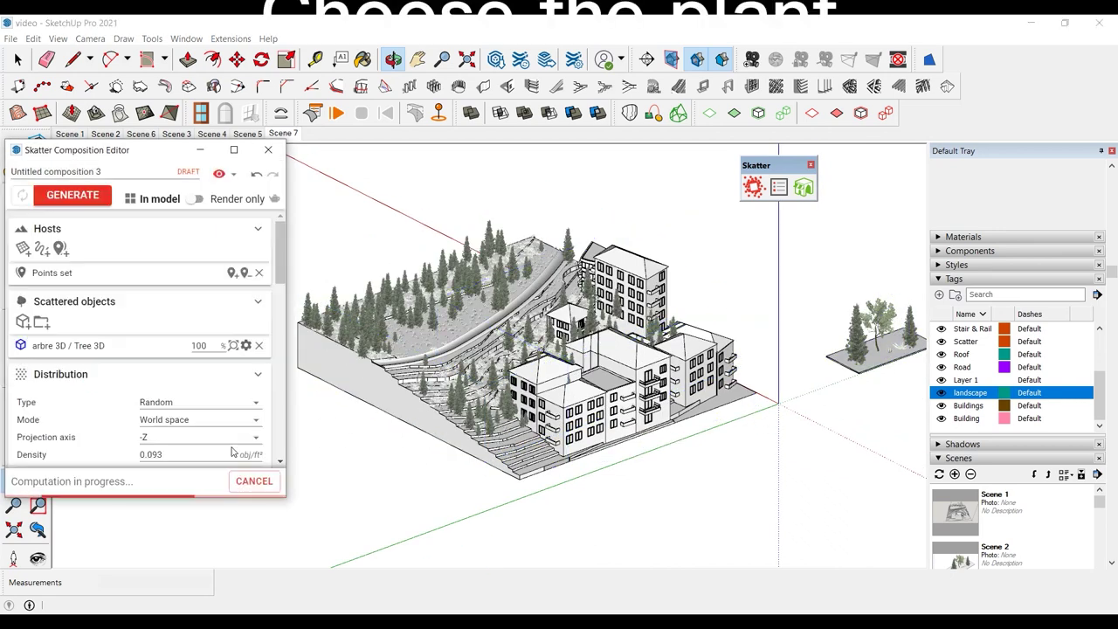
# - Enable random scale for the trees with a minimum of 200% and a maximum of 400%, and generate the composition
pyautogui.scroll(-6, 106, 381)
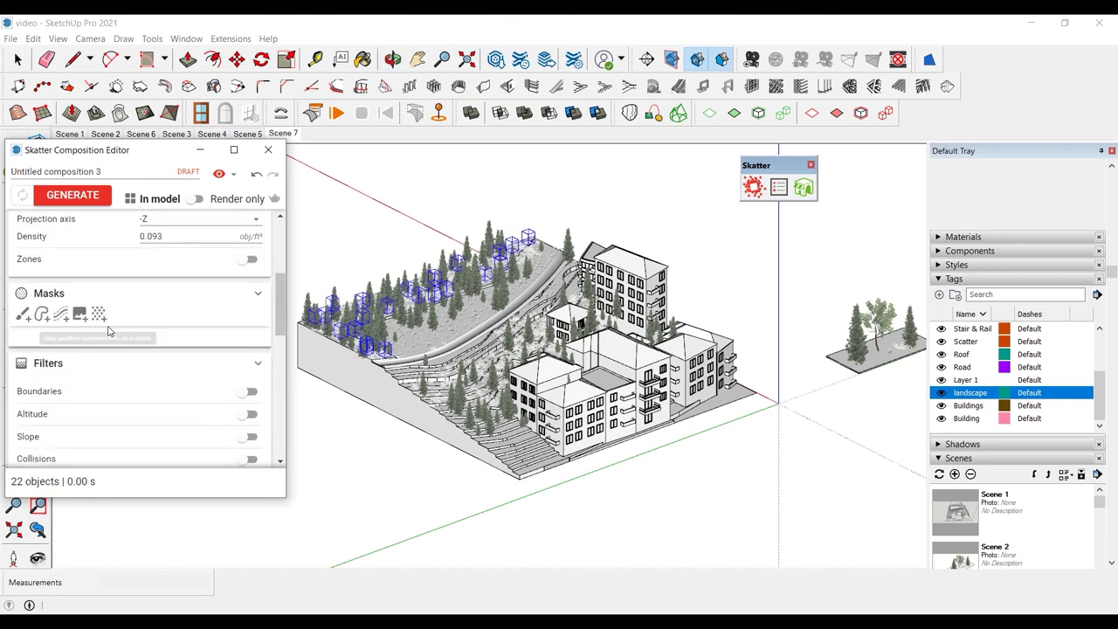
pyautogui.scroll(-2, 117, 374)
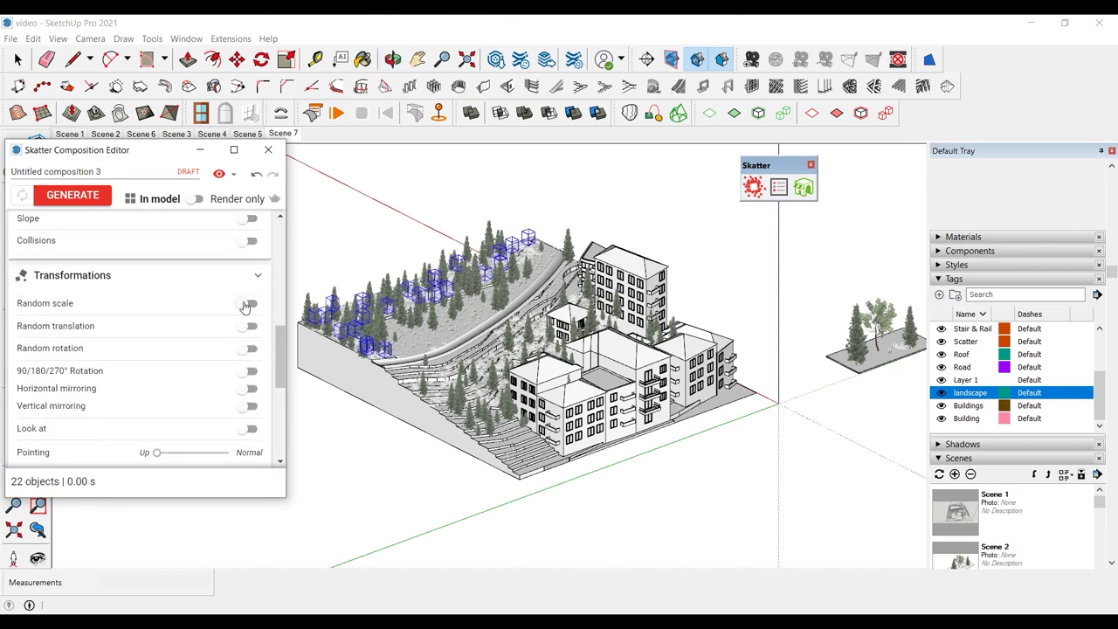
pyautogui.click(247, 305)
pyautogui.doubleClick(223, 332)
pyautogui.write('500')
pyautogui.doubleClick(127, 333)
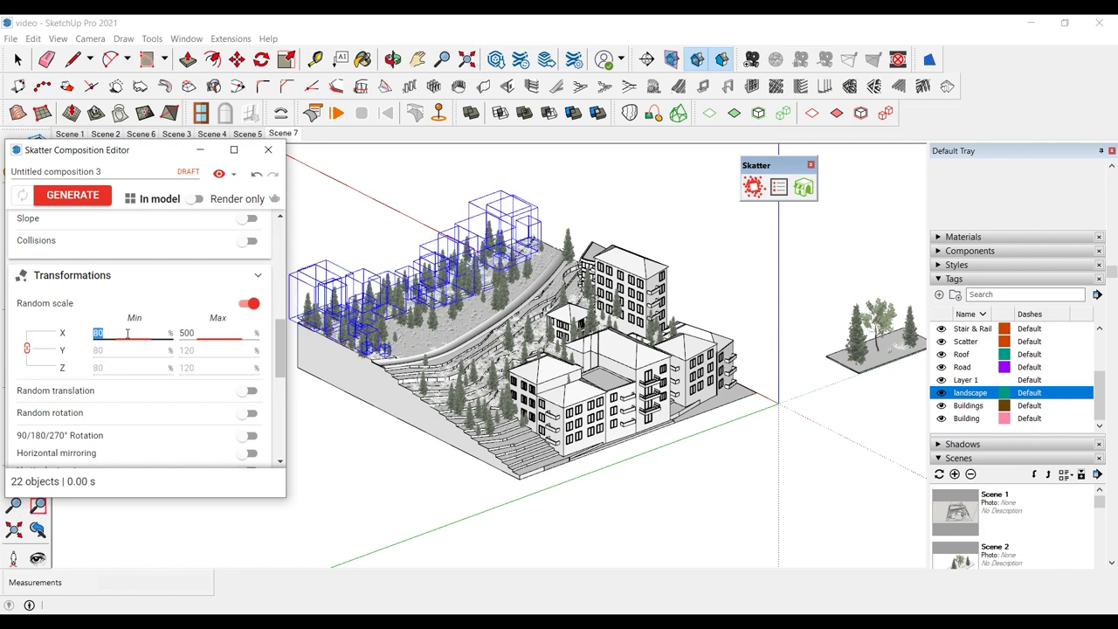
pyautogui.doubleClick(215, 333)
pyautogui.write('400')
pyautogui.doubleClick(122, 333)
pyautogui.write('200')
pyautogui.doubleClick(208, 333)
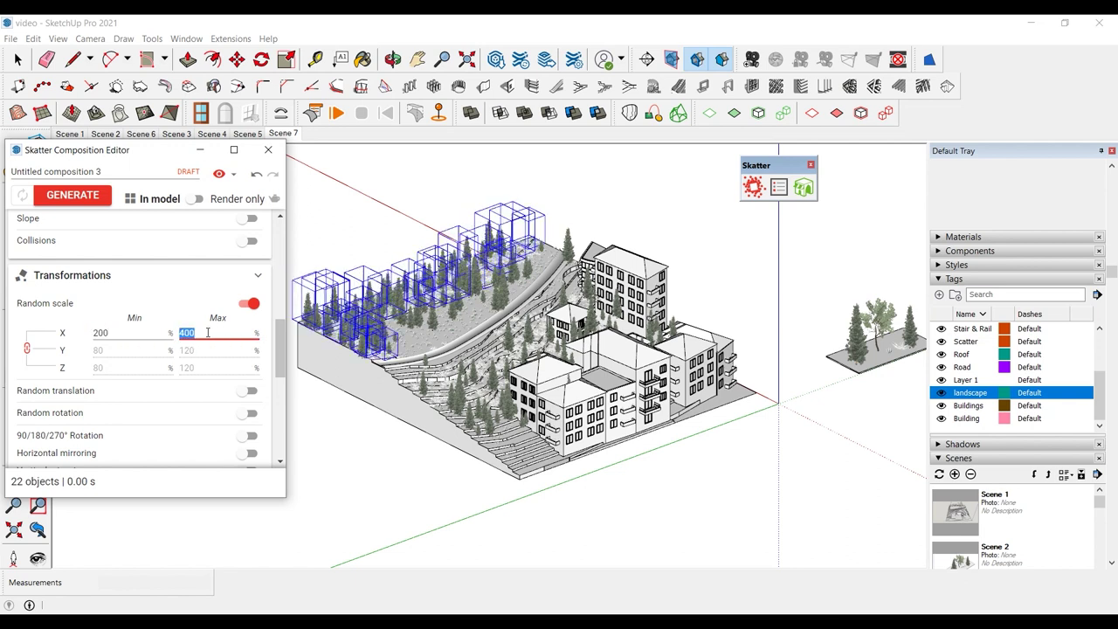
pyautogui.click(77, 196)
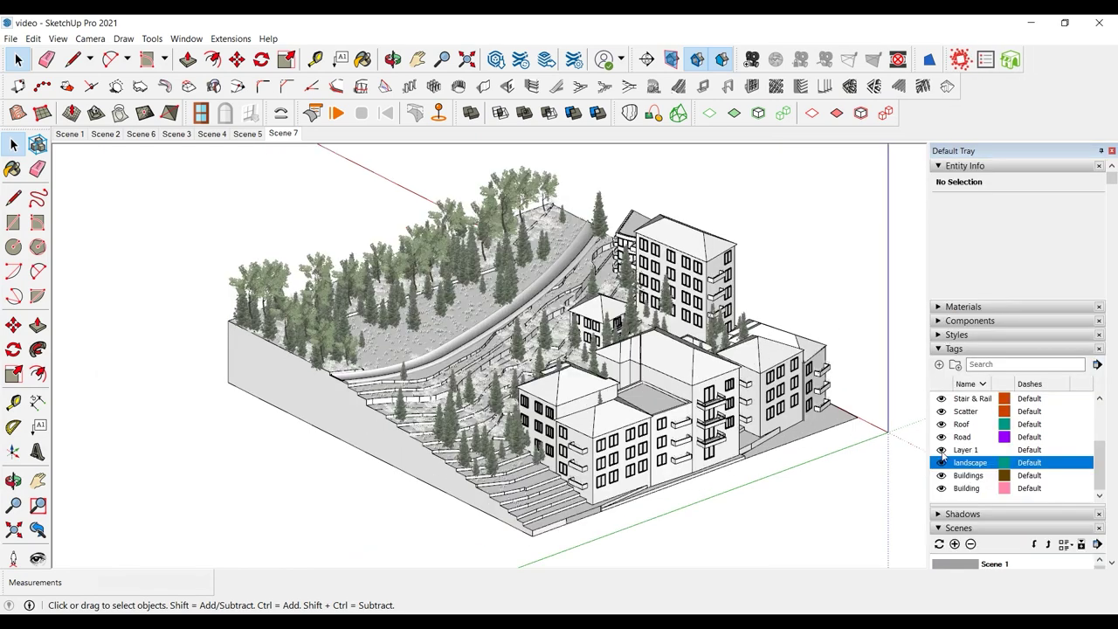
# - Hide the landscape tag and create a smooth terrain from the selected terraced surface with the Sandbox From Contours tool
pyautogui.click(940, 462)
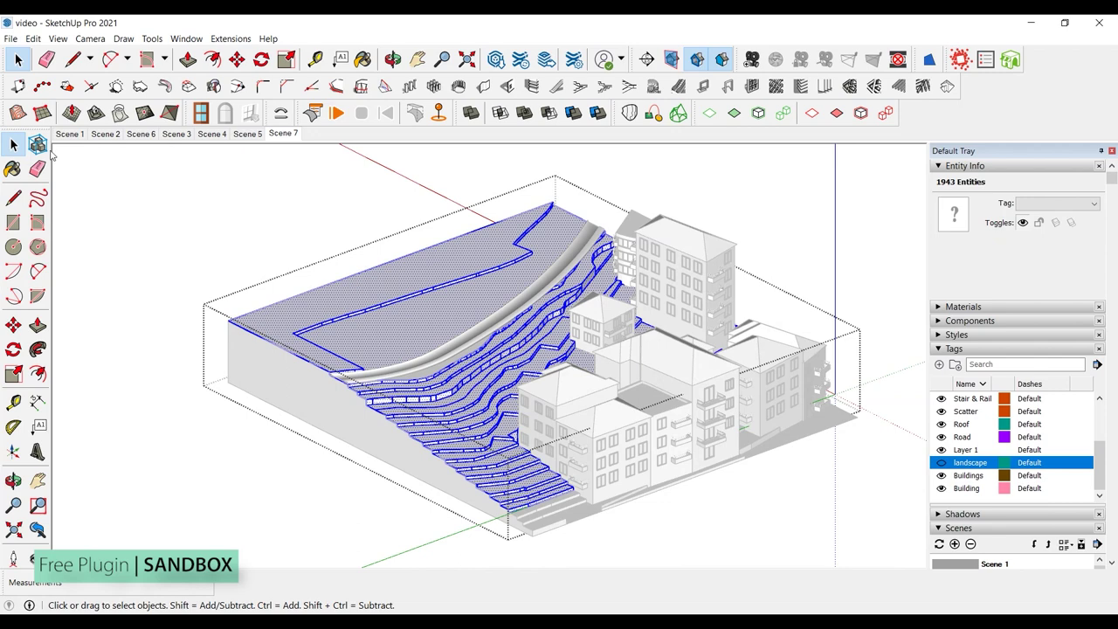
pyautogui.click(18, 114)
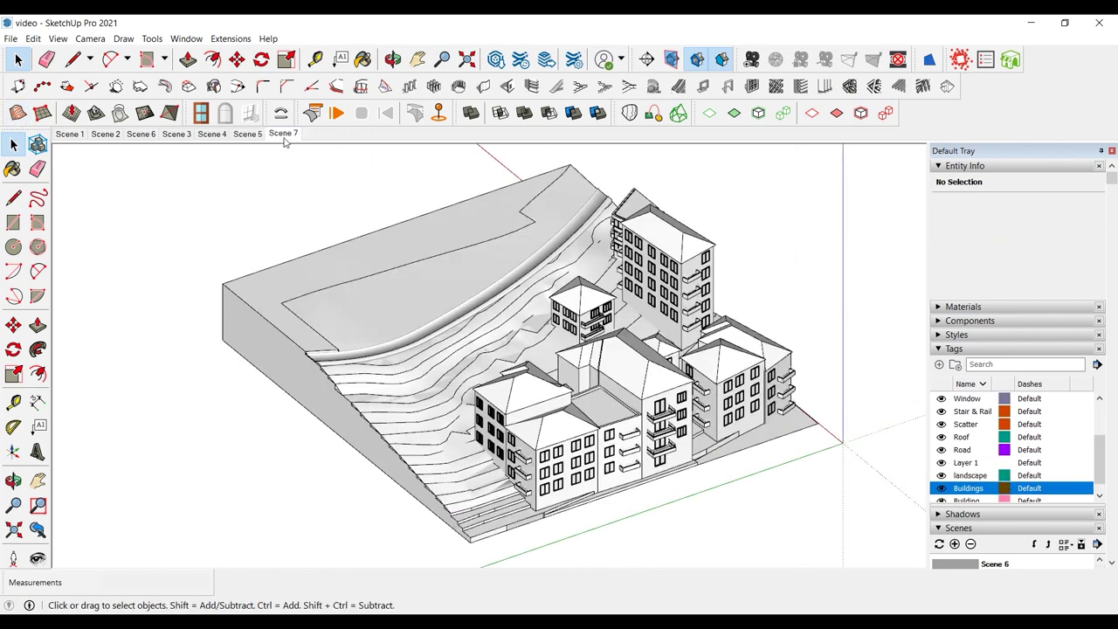
pyautogui.click(283, 133)
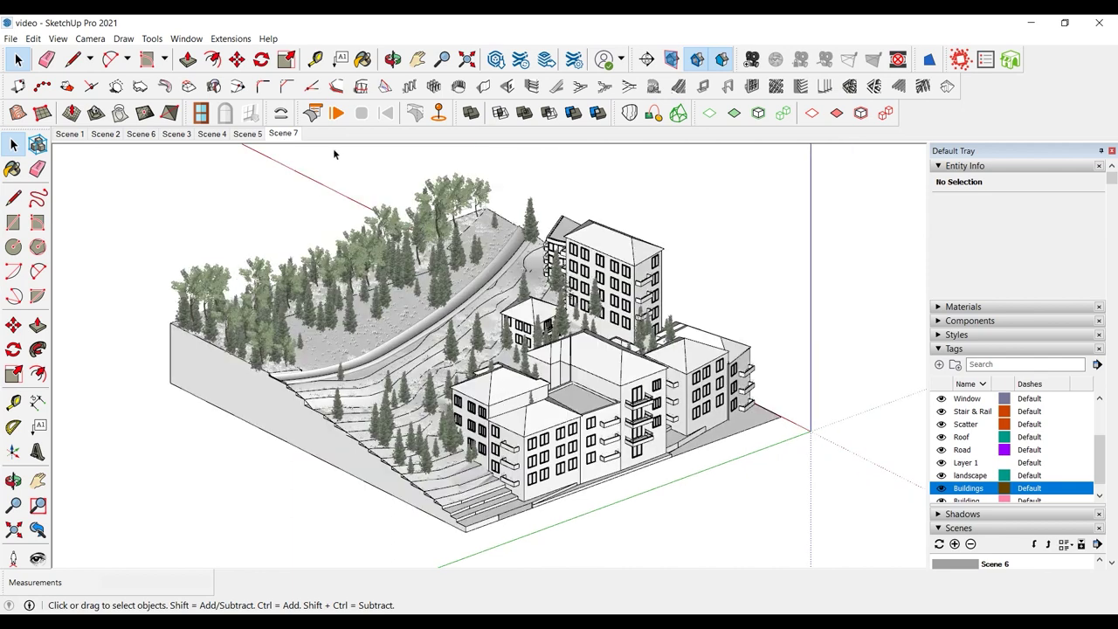
# - Hide the landscape tag to check the bare smoothed terrain and its lowest steps, and show the vegetation again
pyautogui.click(941, 476)
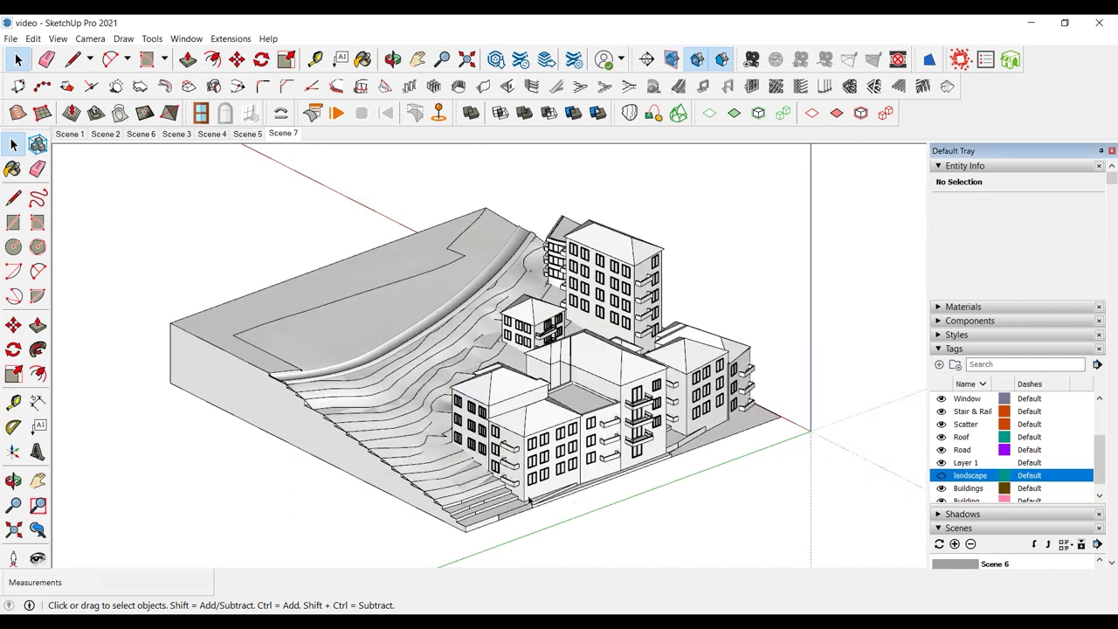
pyautogui.click(472, 511)
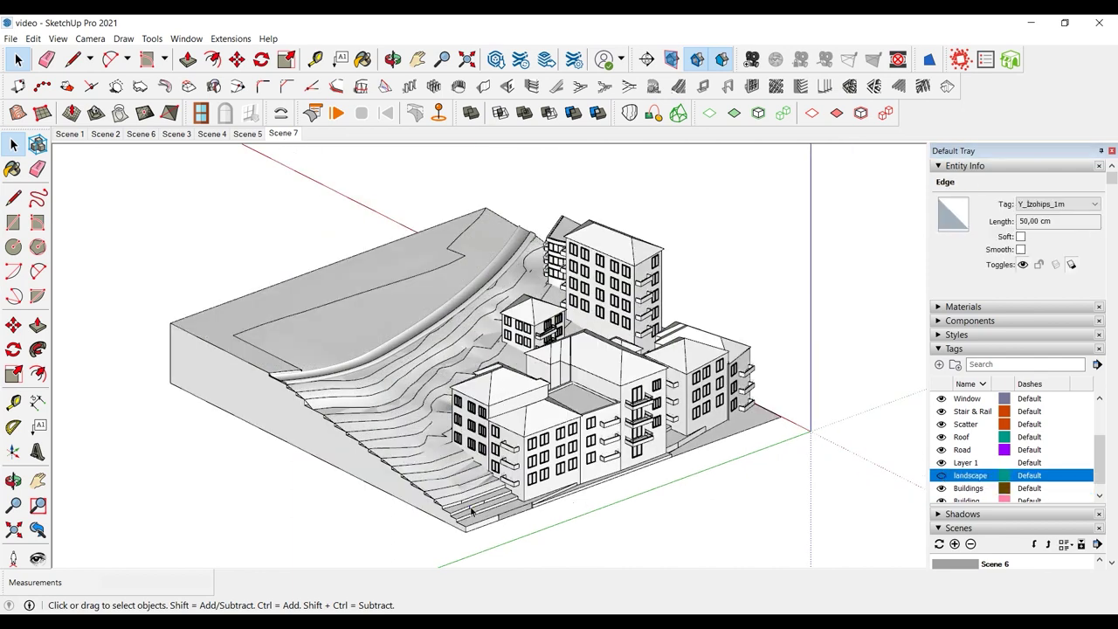
pyautogui.click(569, 519)
pyautogui.click(941, 476)
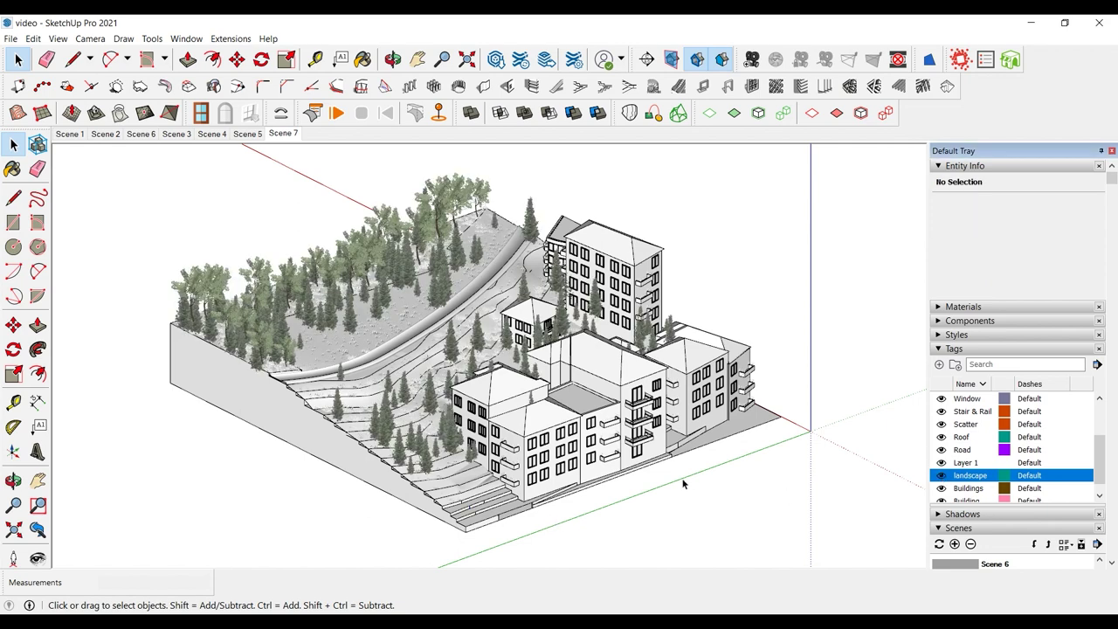
pyautogui.scroll(-2, 690, 477)
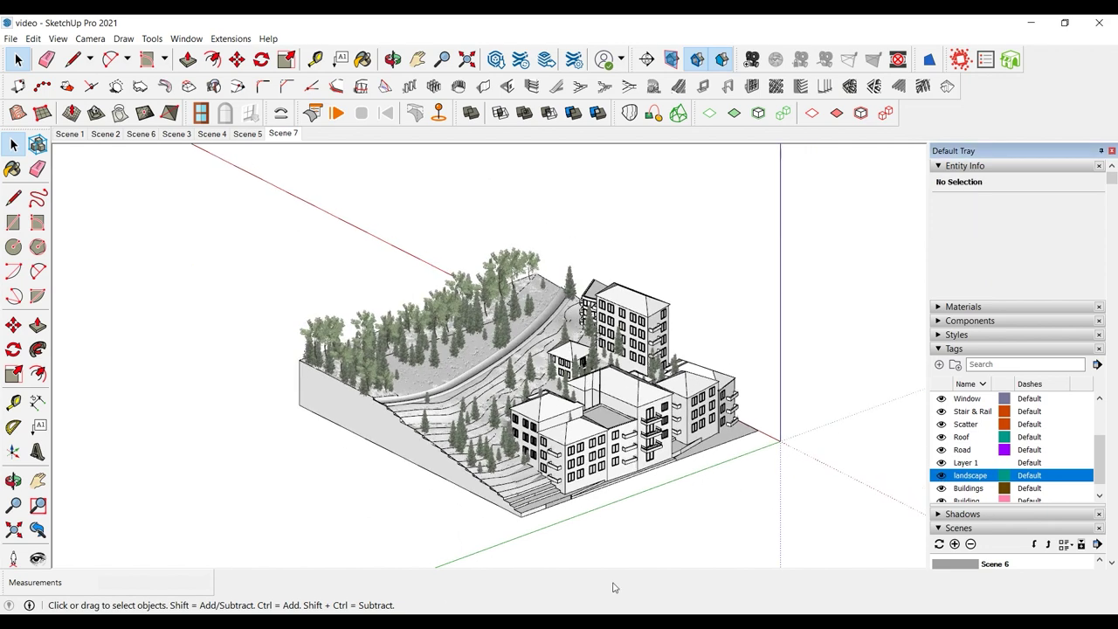